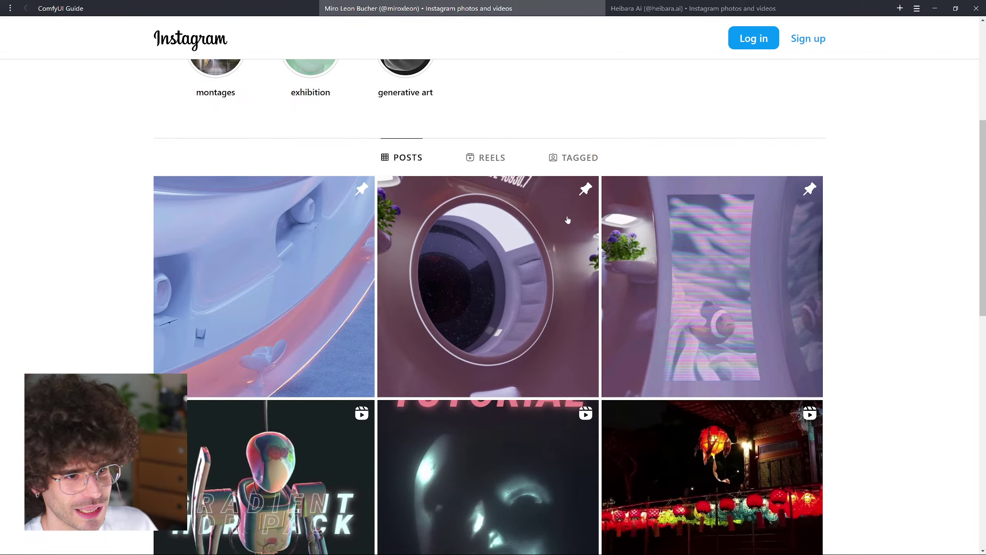
# - Look over the two open Instagram profiles, closing each one's tab when finished to return to the ComfyUI Guide
pyautogui.scroll(5, 857, 264)
pyautogui.scroll(3, 857, 264)
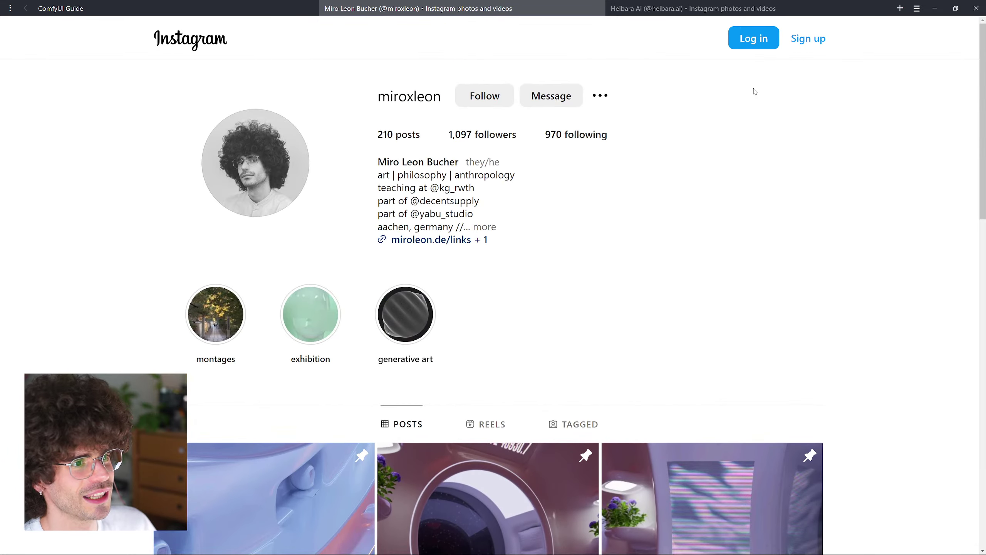
pyautogui.click(597, 8)
pyautogui.click(594, 8)
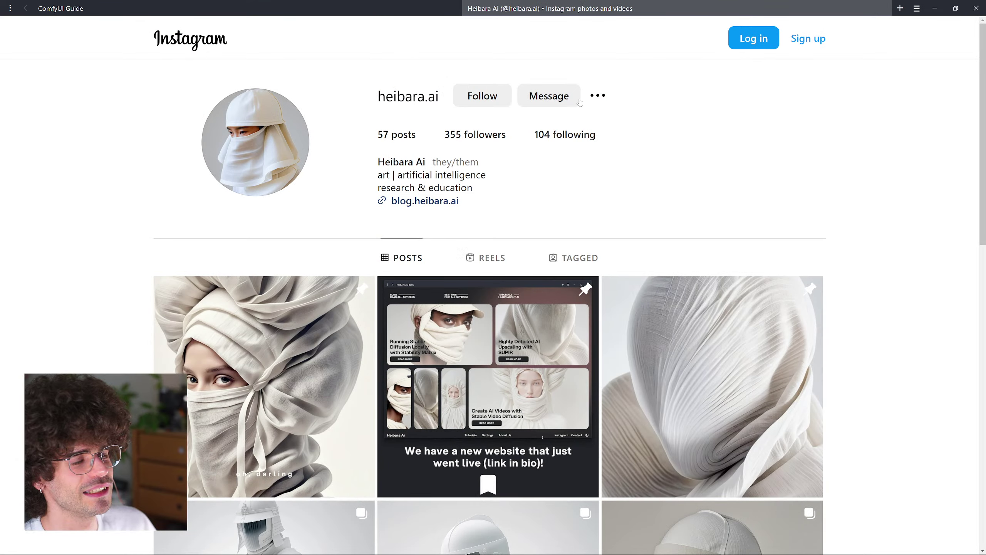
pyautogui.scroll(-5, 812, 202)
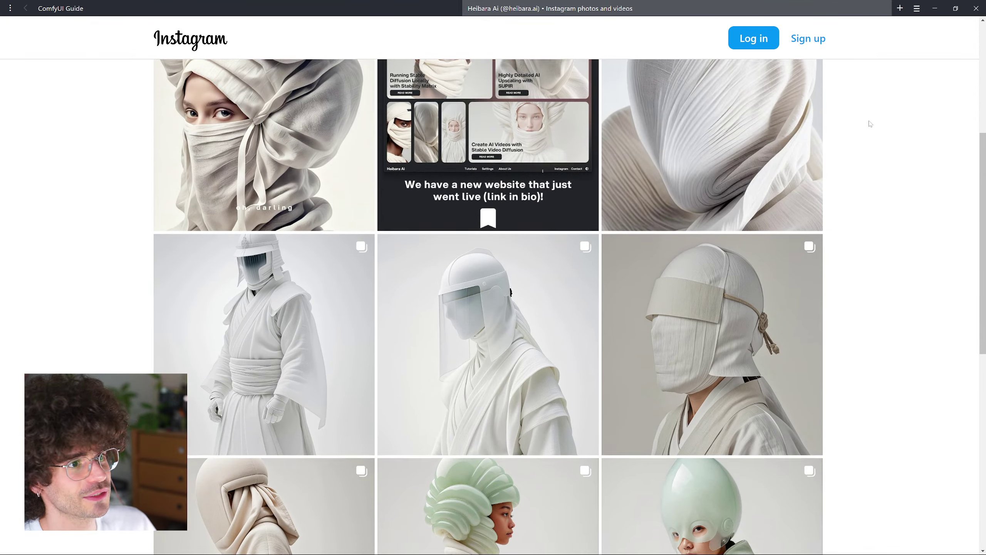
pyautogui.scroll(5, 870, 124)
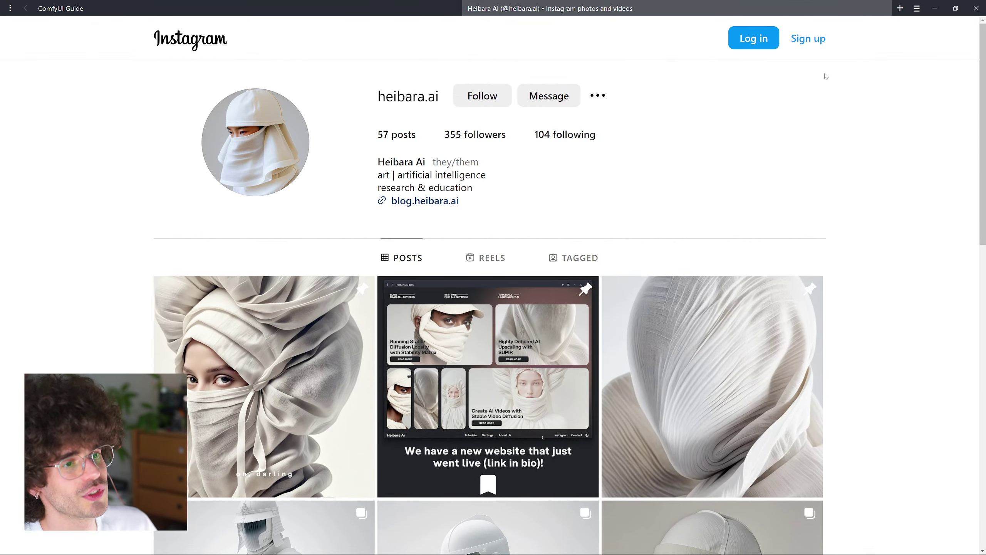
pyautogui.click(884, 8)
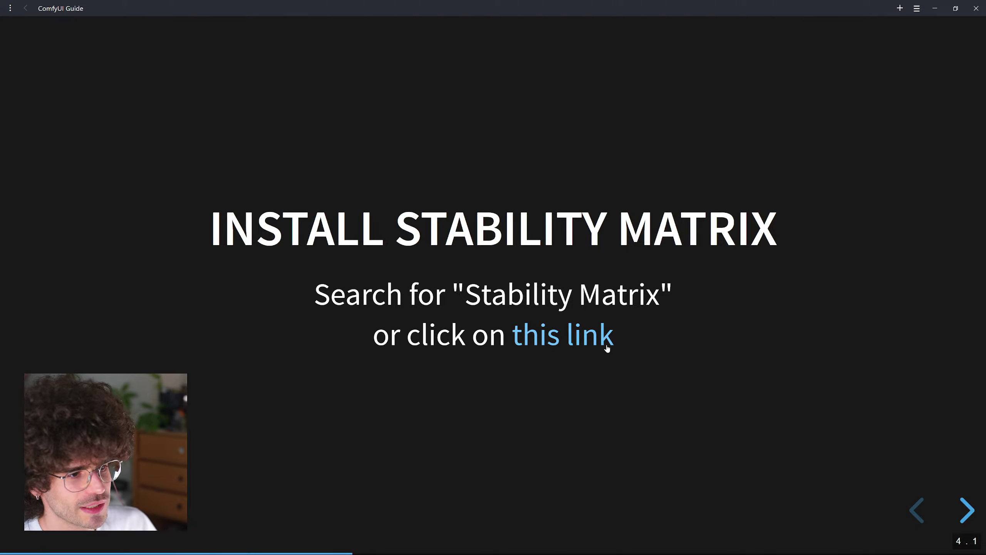
# - Open the Stability Matrix site from the guide's link and search the web for "Stability Matrix" in a new tab
pyautogui.click(572, 337)
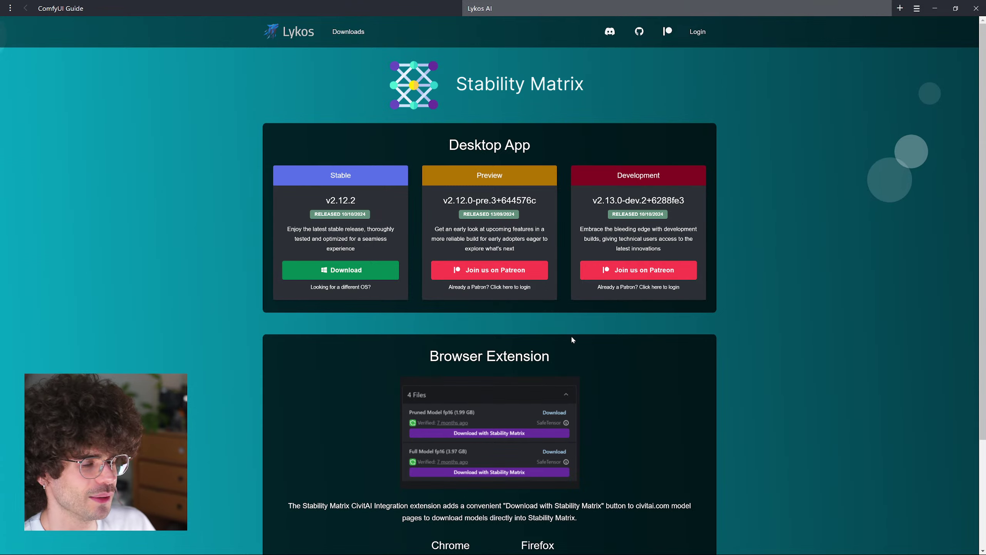
pyautogui.click(897, 6)
pyautogui.write('Stabilit')
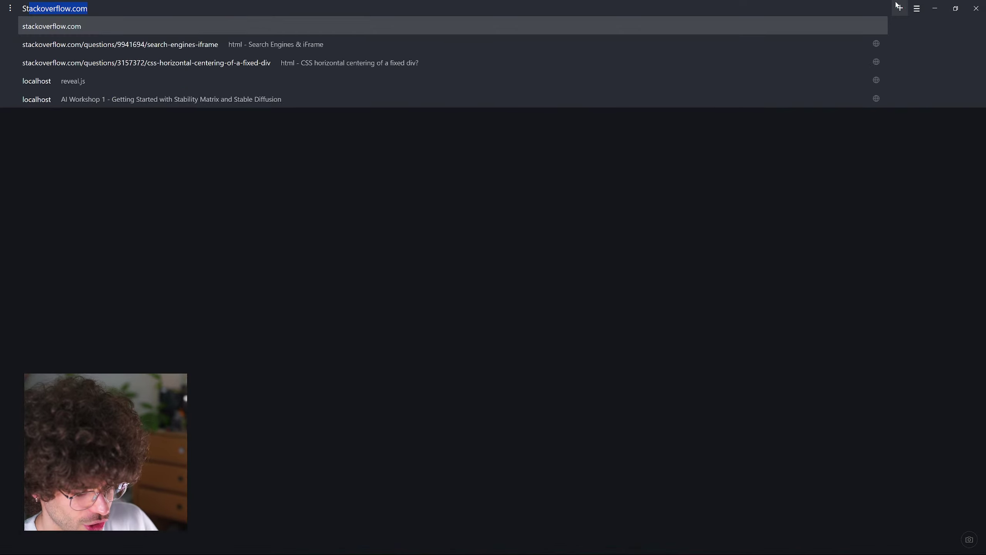
pyautogui.write('y Matrix')
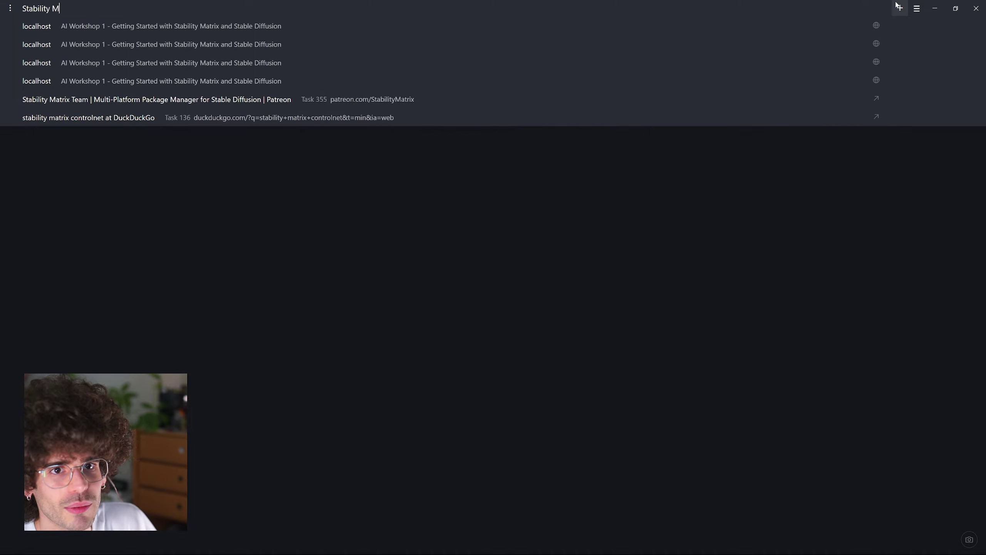
pyautogui.press('Escape')
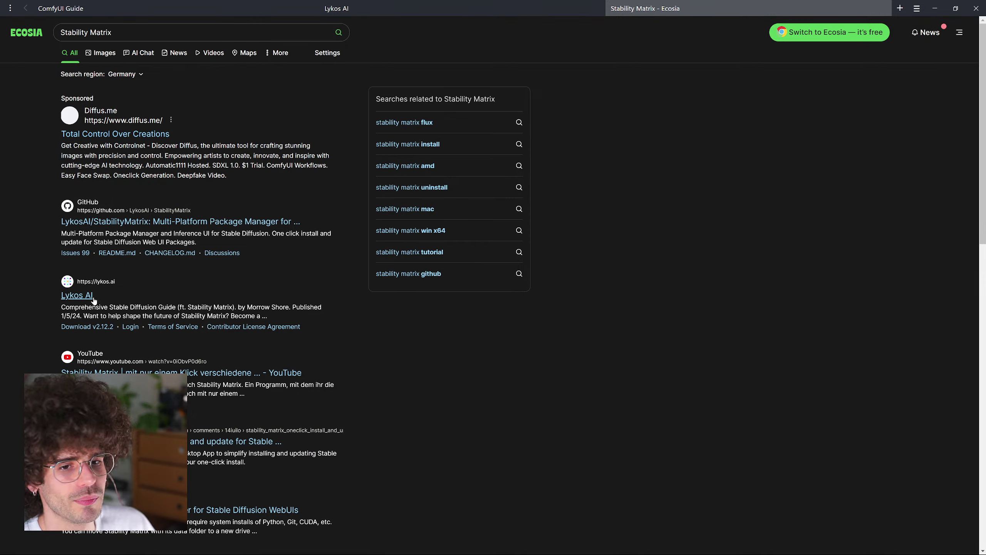
# - From the Lykos AI page, show the other OS options and save the stable Windows download StabilityMatrix-win-x64.zip to the SanDisk 1000 (D:) drive
pyautogui.click(410, 12)
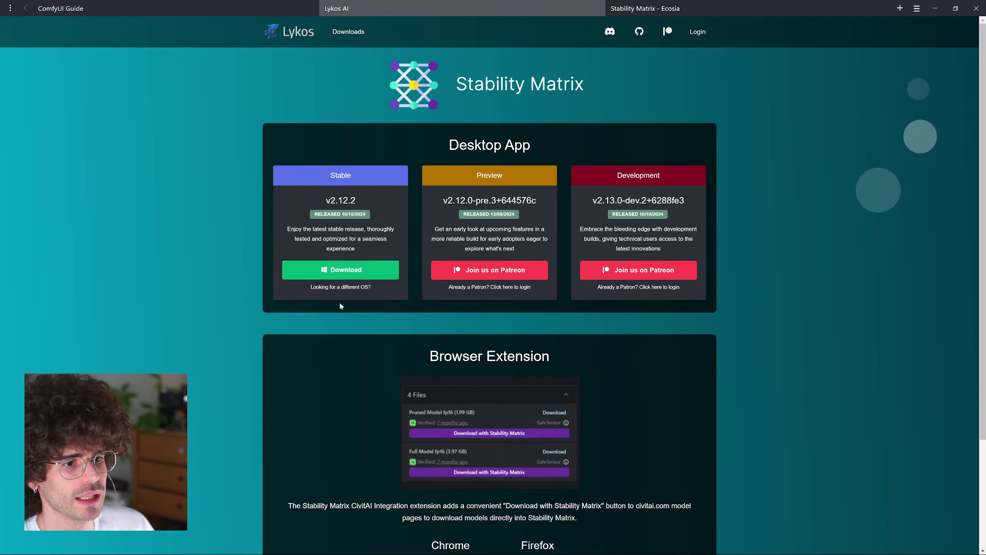
pyautogui.click(345, 291)
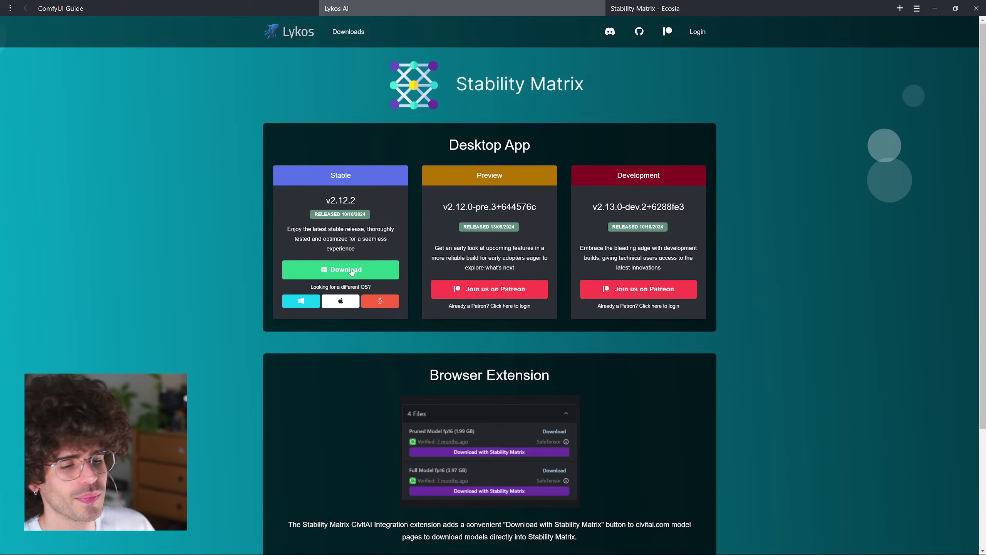
pyautogui.hotkey('ctrl', '+')
pyautogui.hotkey('ctrl', '+')
pyautogui.scroll(-3, 347, 264)
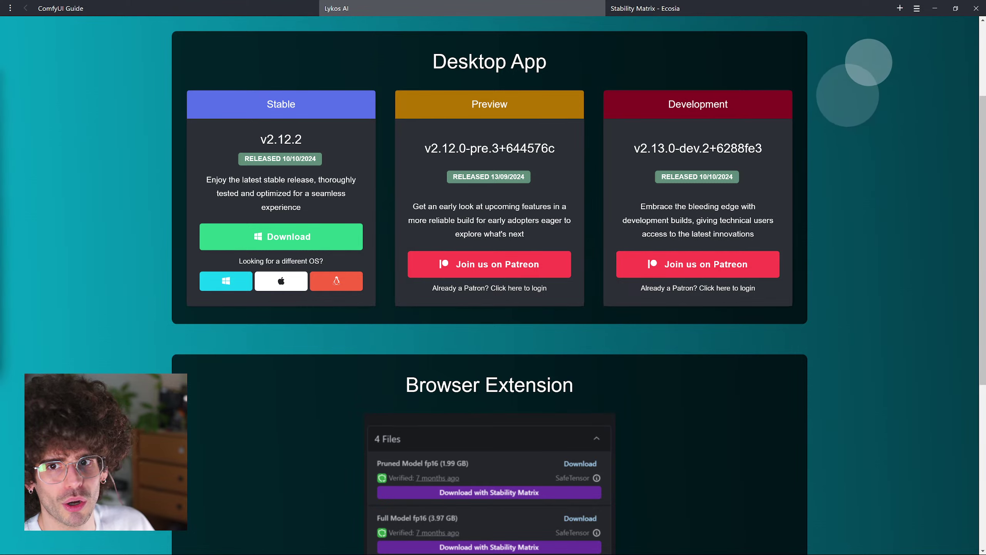
pyautogui.click(248, 236)
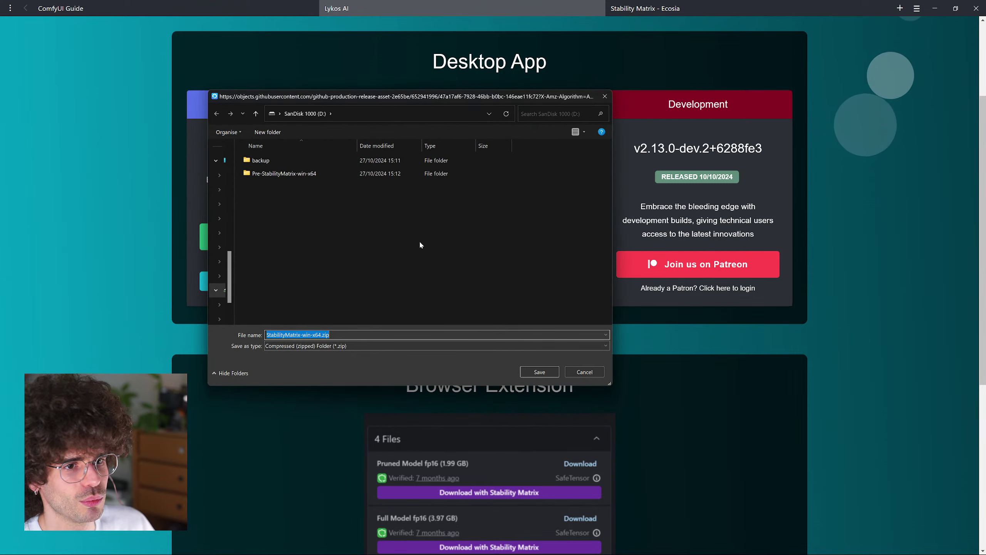
pyautogui.click(553, 372)
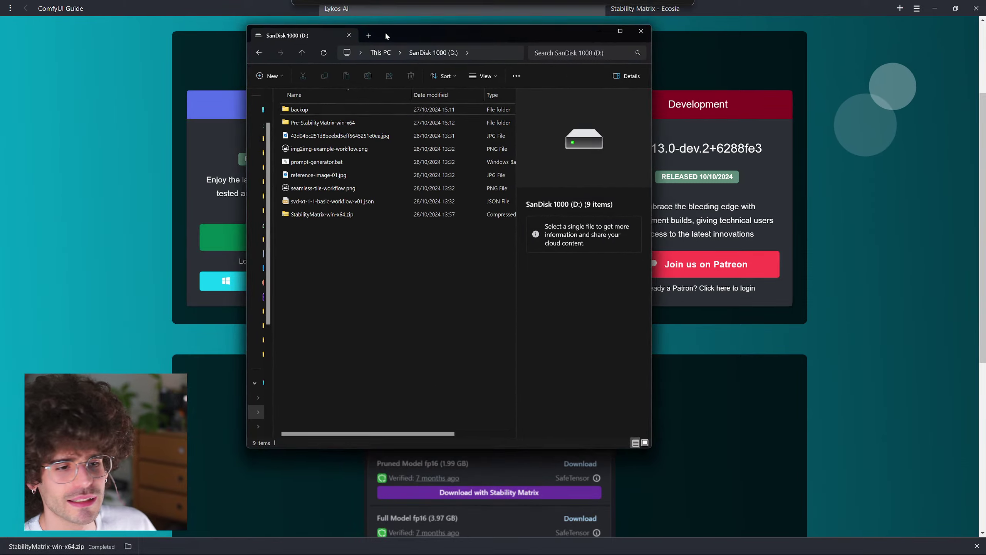
# - Extract StabilityMatrix-win-x64.zip to D:\StabilityMatrix-win-x64 and show the extracted files when complete
pyautogui.moveTo(385, 32); pyautogui.dragTo(371, 73)
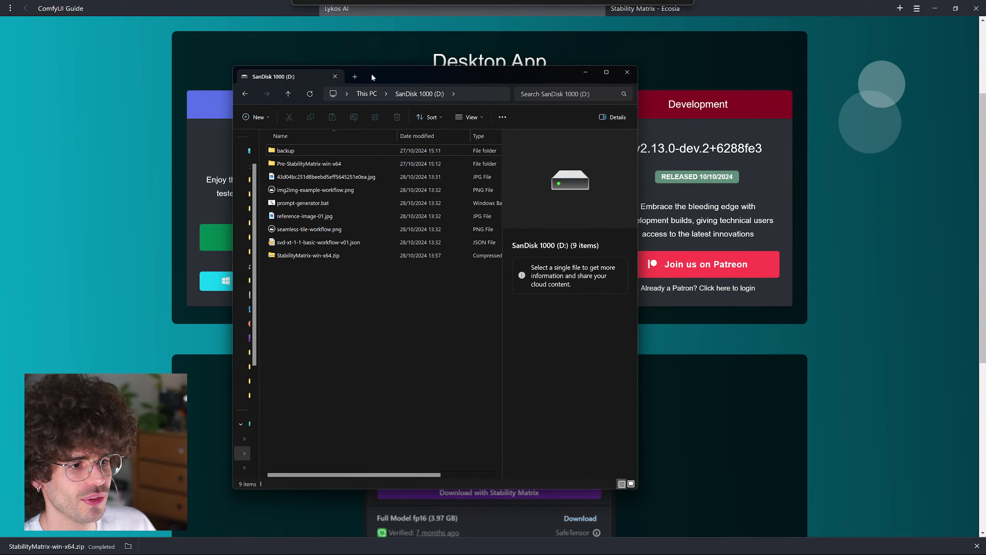
pyautogui.click(313, 255)
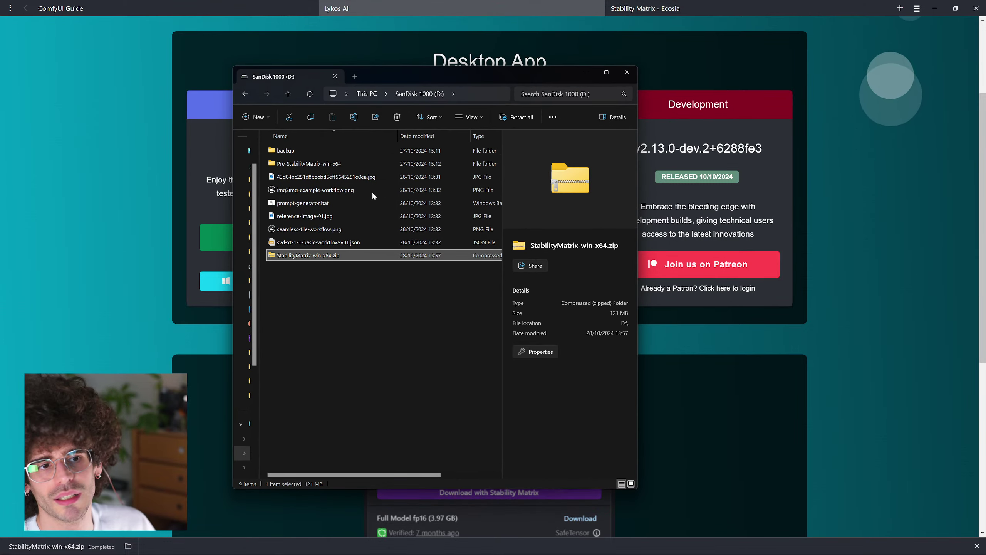
pyautogui.moveTo(340, 273); pyautogui.dragTo(337, 259)
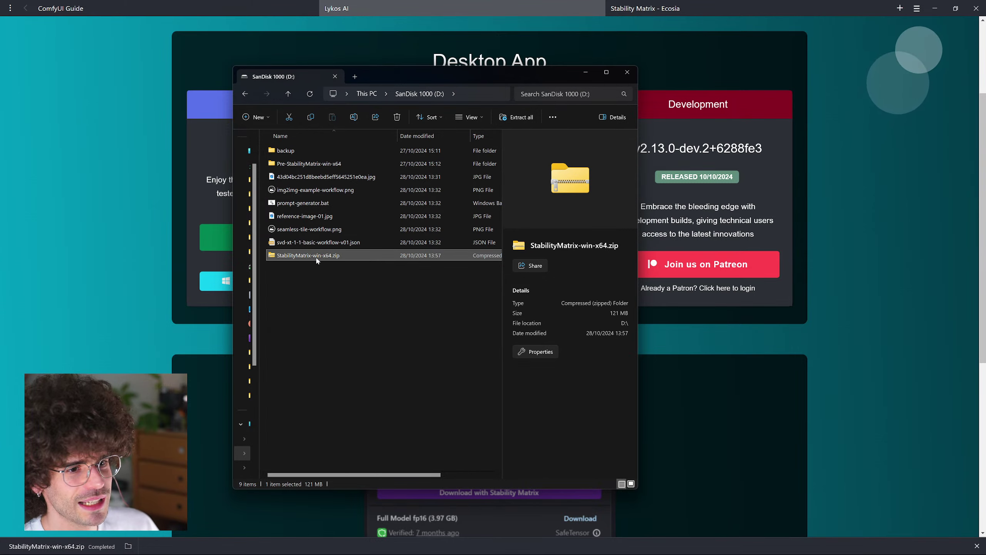
pyautogui.click(516, 117)
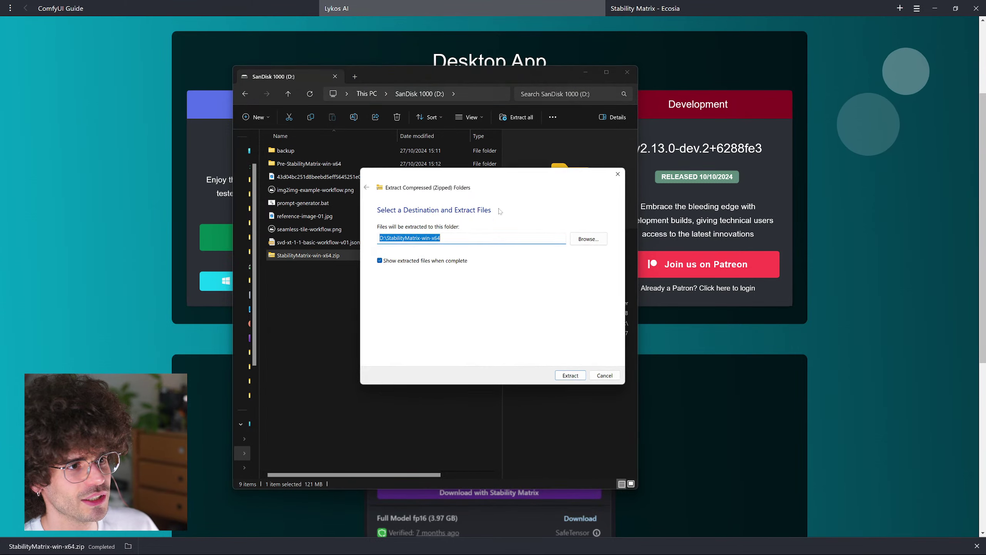
pyautogui.click(572, 378)
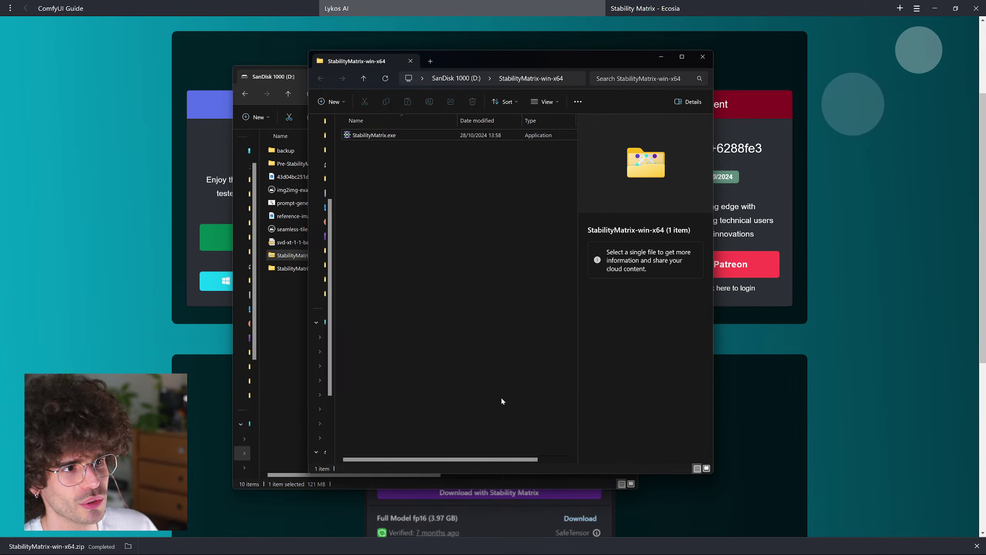
# - Minimize the SanDisk 1000 (D:) window, leaving the extracted StabilityMatrix-win-x64 folder in front with nothing selected
pyautogui.moveTo(516, 62); pyautogui.dragTo(512, 74)
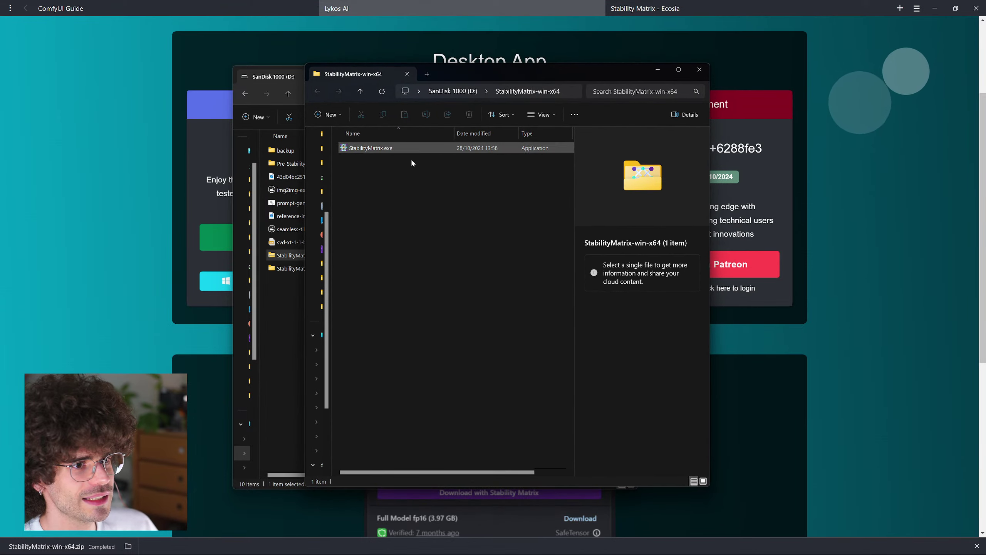
pyautogui.click(406, 146)
pyautogui.click(284, 77)
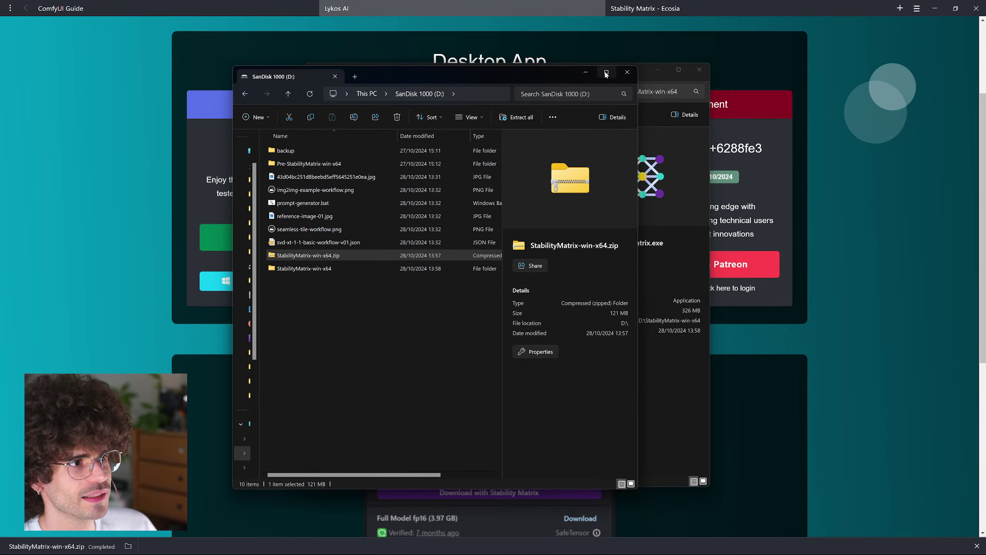
pyautogui.click(587, 72)
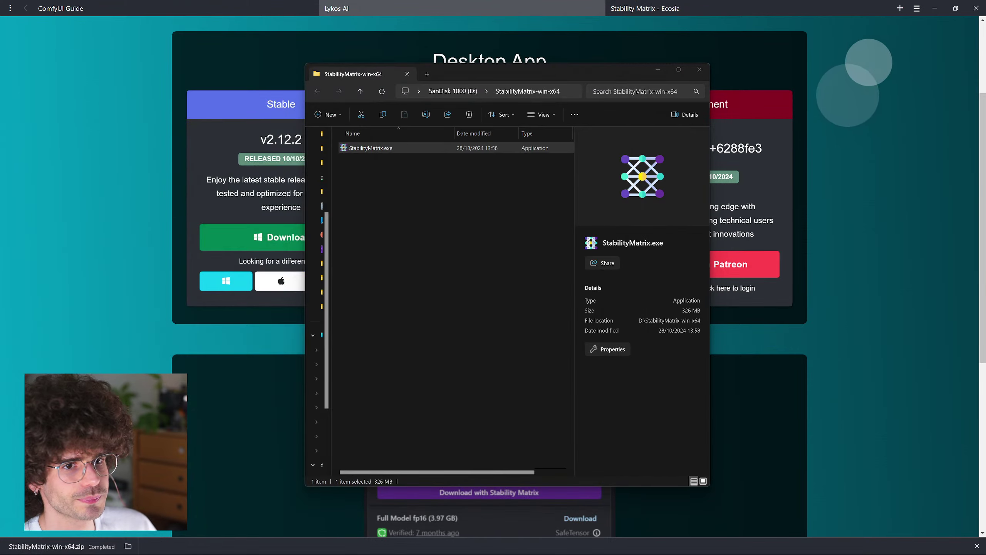
pyautogui.click(430, 178)
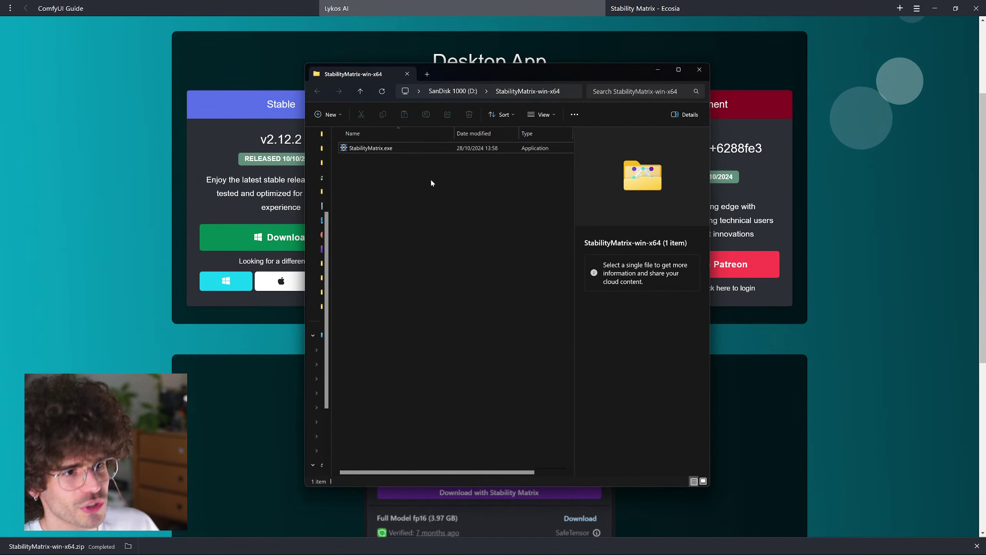
# - Launch StabilityMatrix.exe and allow it to run anyway despite the Microsoft Defender SmartScreen block
pyautogui.doubleClick(422, 149)
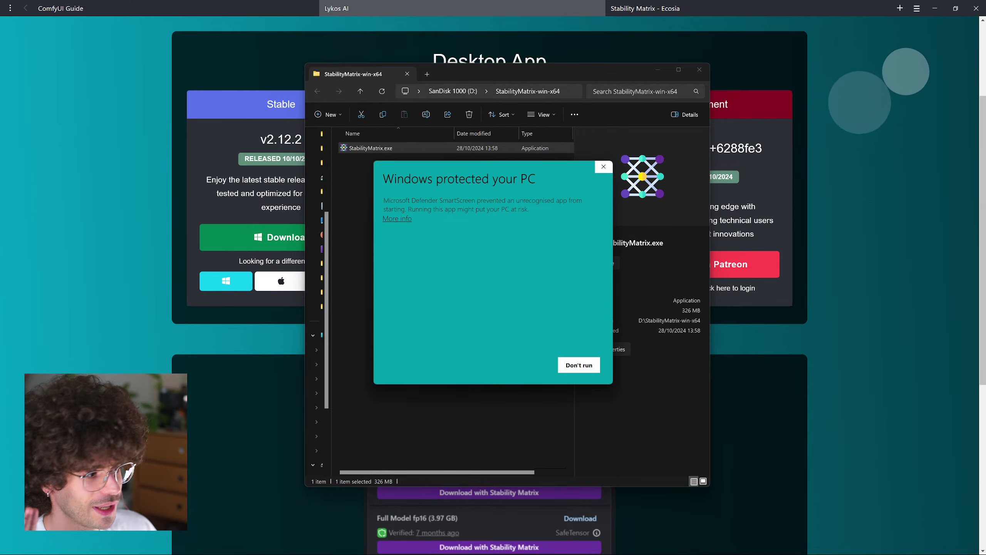
pyautogui.click(400, 224)
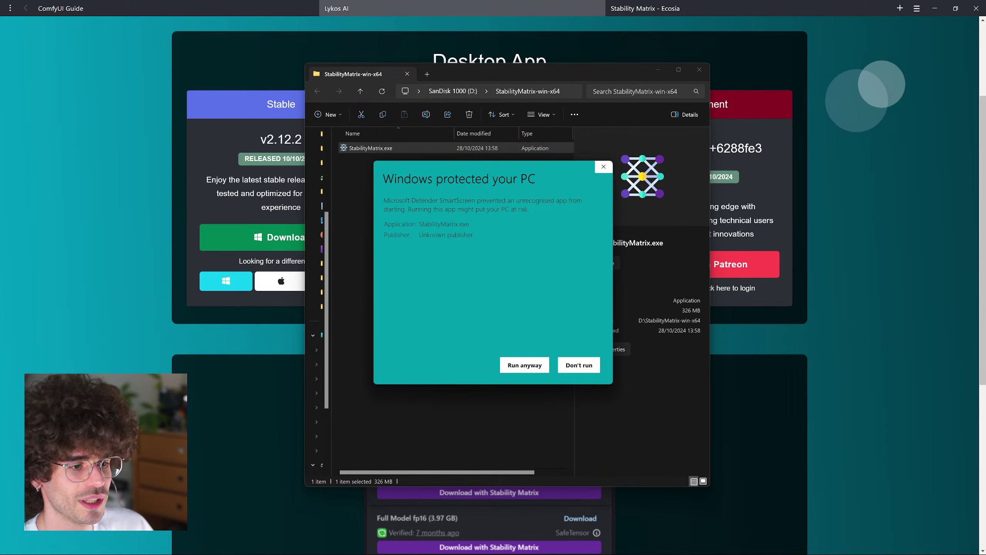
pyautogui.click(515, 368)
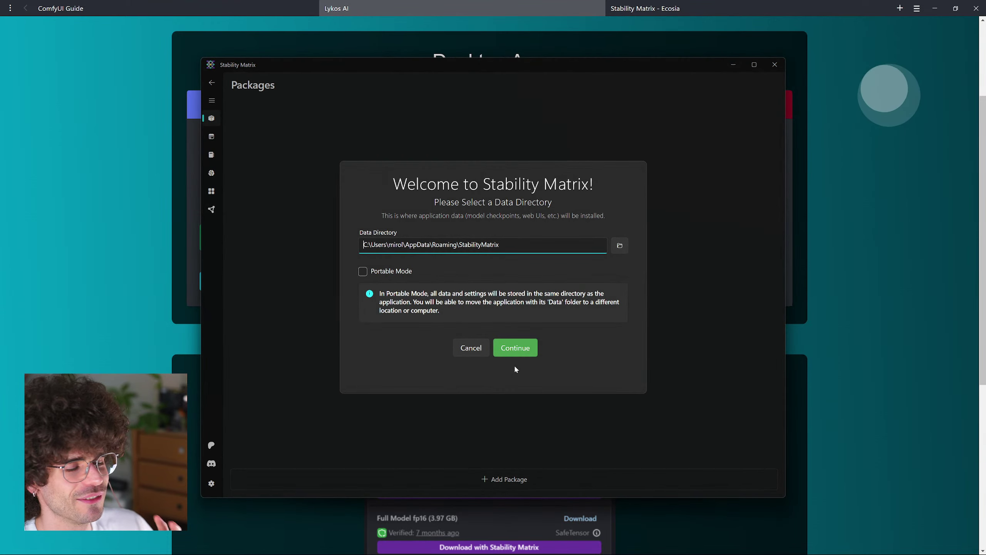
# - Set up the data directory in Portable Mode, decline sharing analytics, and dismiss the ComfyUI with Inference suggestion
pyautogui.click(398, 272)
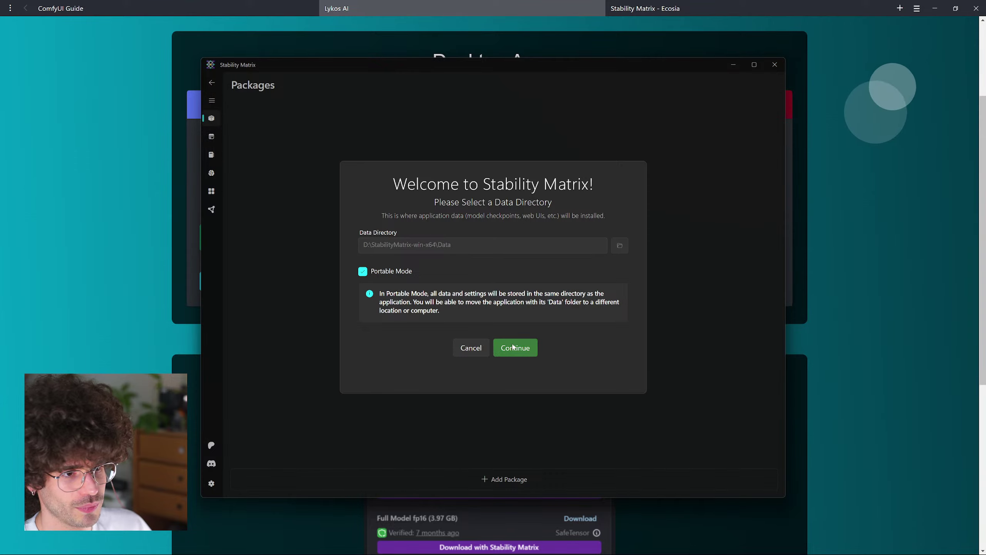
pyautogui.click(531, 347)
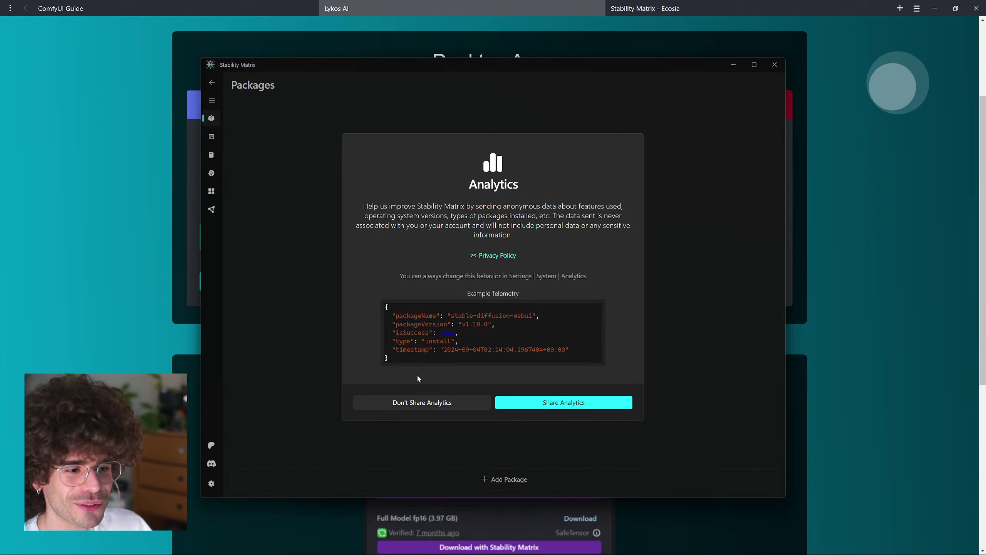
pyautogui.click(446, 404)
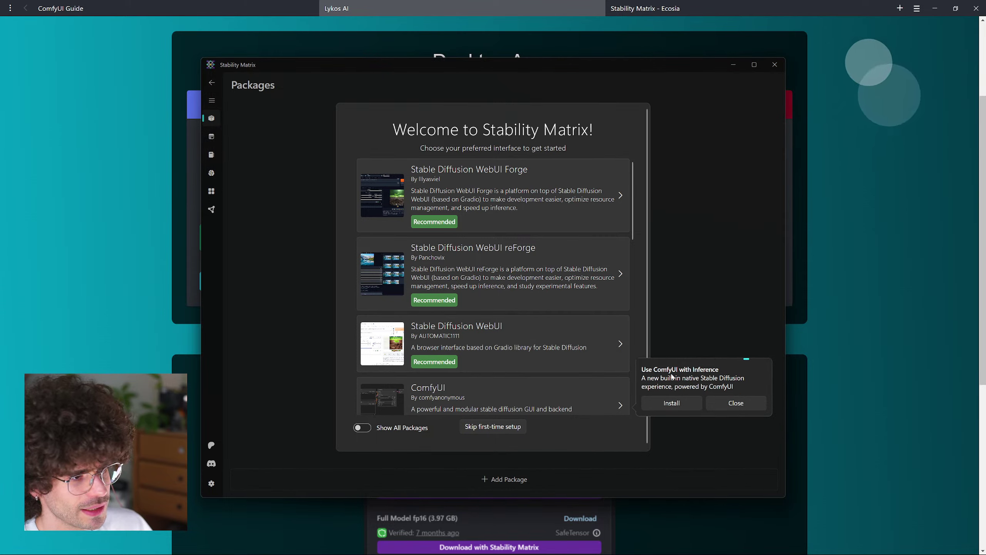
pyautogui.click(728, 404)
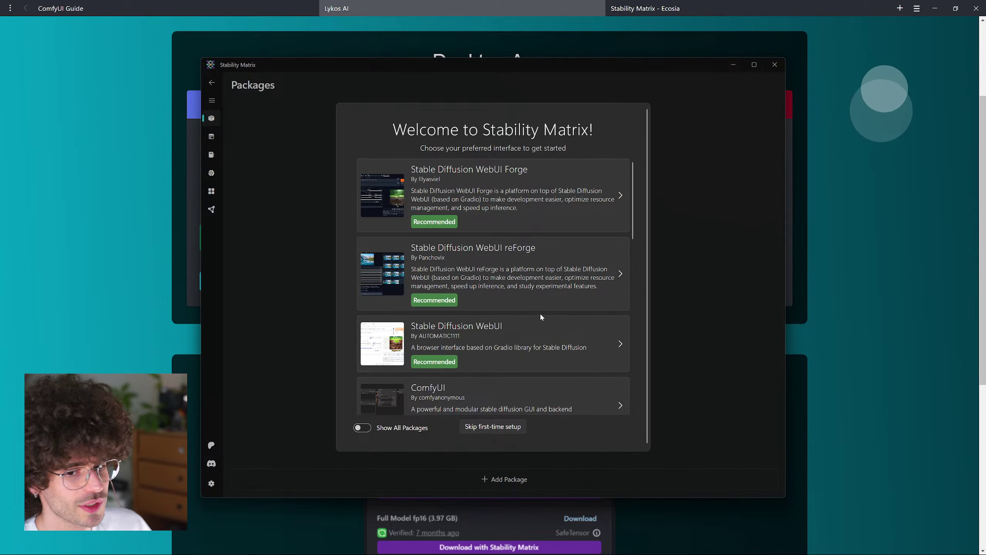
# - Look through the list of available interface packages, from Stable Diffusion WebUI Forge to SD.Next, and return to the ComfyUI entry
pyautogui.scroll(-1, 540, 312)
pyautogui.scroll(-10, 541, 312)
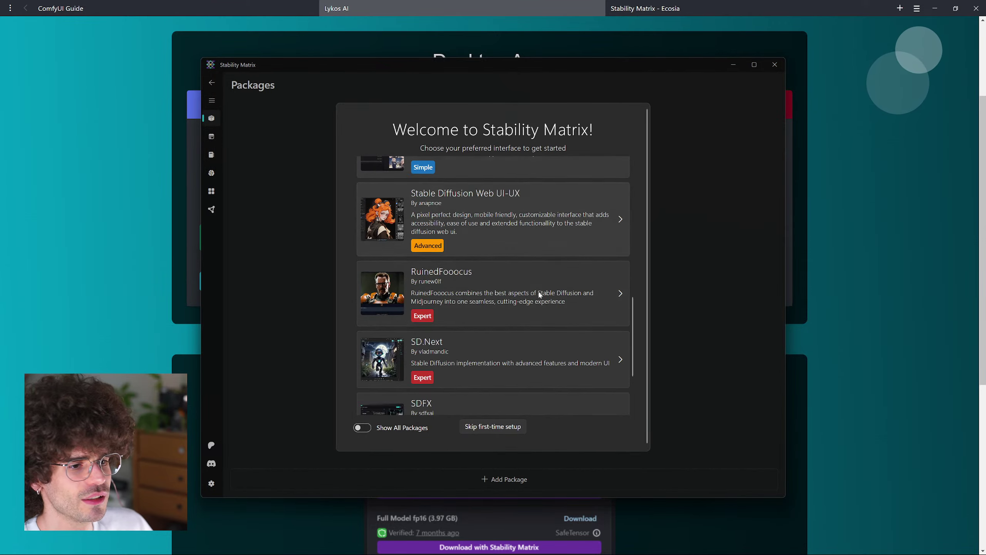
pyautogui.scroll(10, 539, 295)
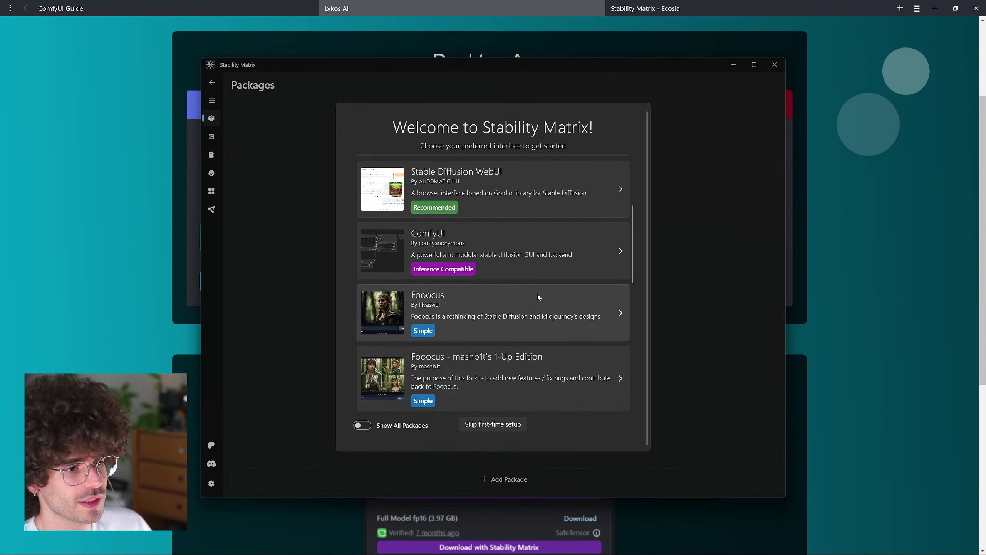
pyautogui.scroll(2, 539, 297)
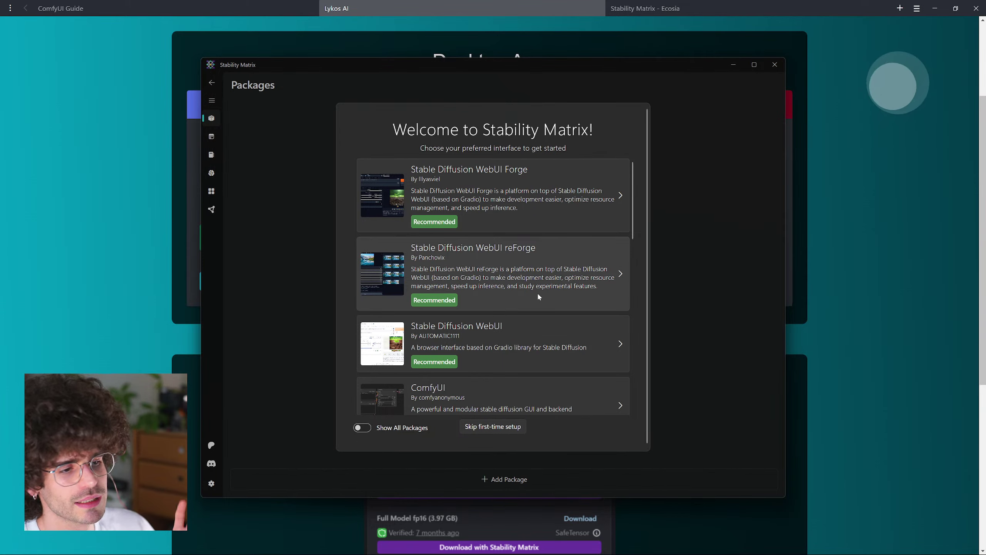
pyautogui.scroll(-5, 533, 291)
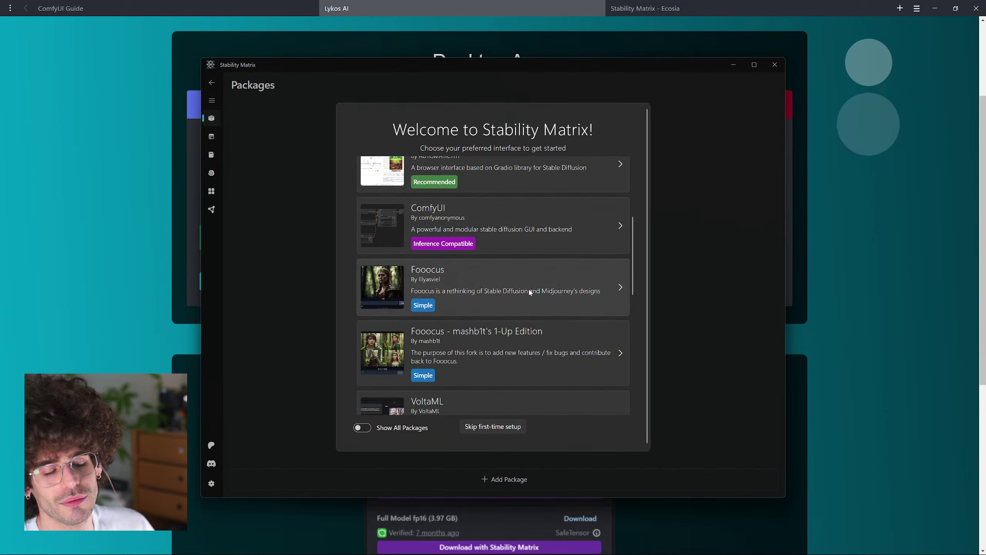
pyautogui.scroll(-1, 530, 293)
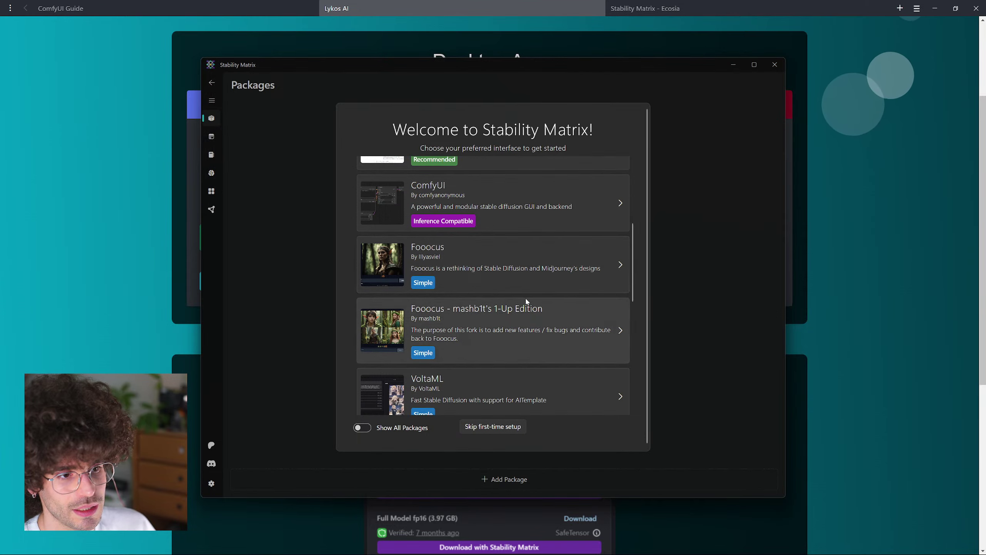
# - Compare the ComfyUI entry with the Fooocus, VoltaML, Stable Diffusion WebUI, Forge and reForge packages in the welcome list
pyautogui.scroll(-2, 539, 317)
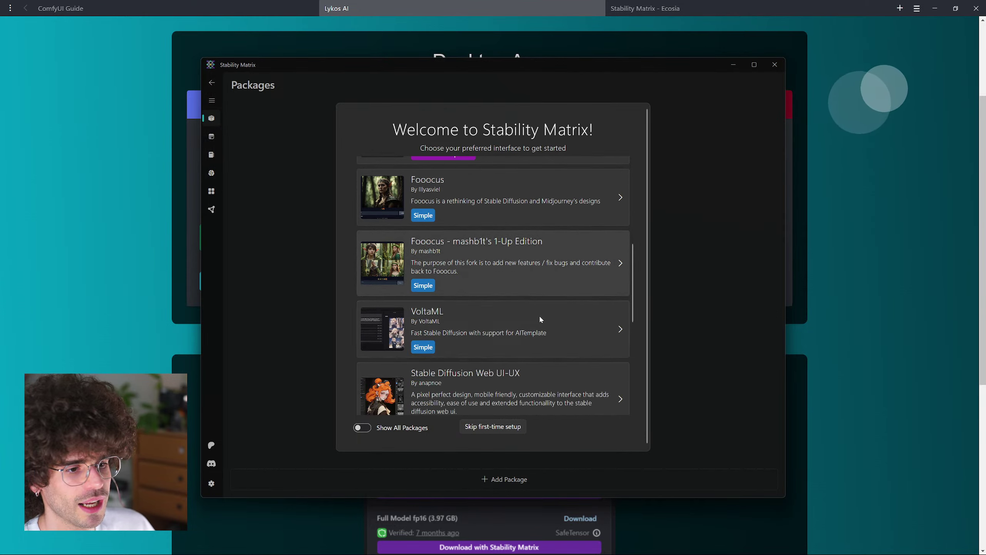
pyautogui.scroll(1, 541, 323)
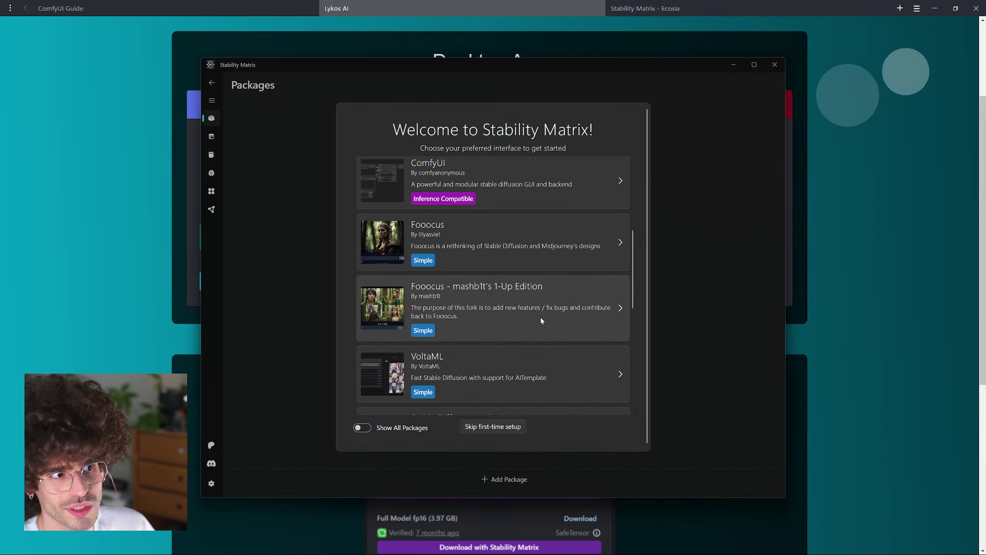
pyautogui.scroll(1, 542, 320)
pyautogui.scroll(1, 541, 317)
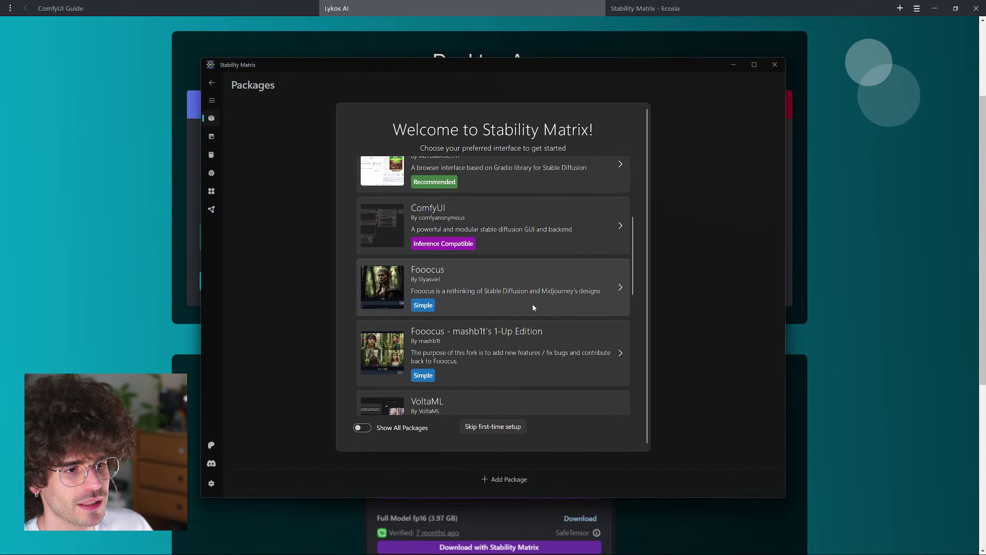
pyautogui.scroll(1, 535, 307)
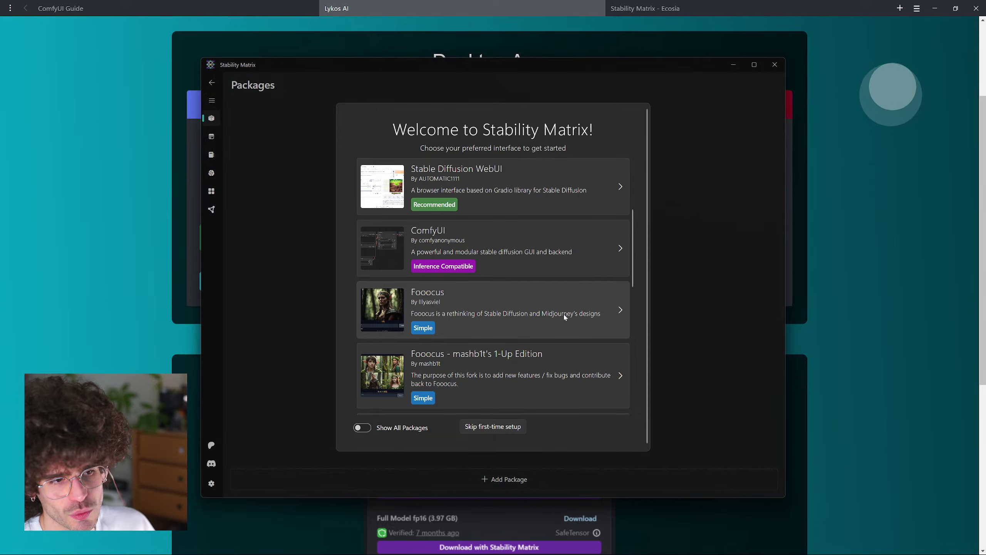
pyautogui.scroll(1, 564, 316)
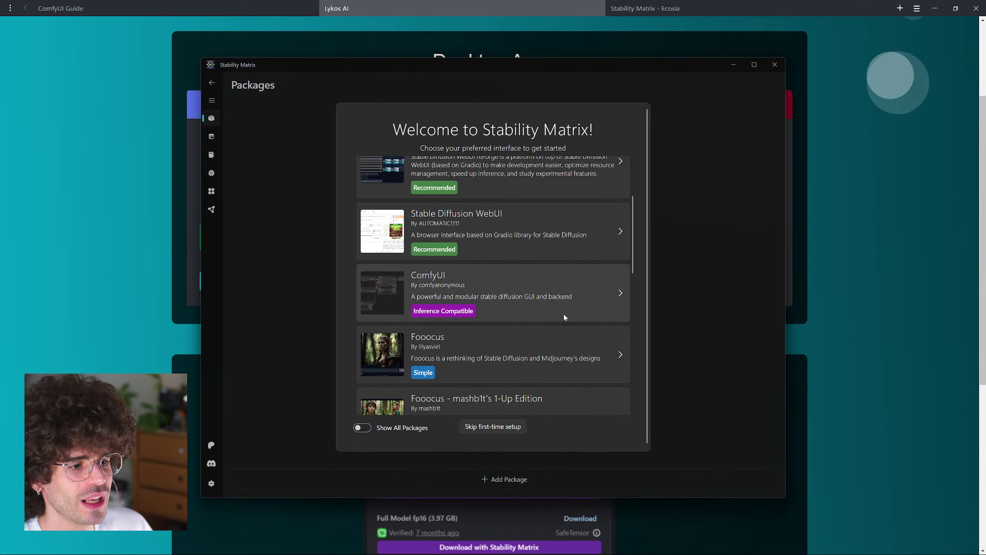
pyautogui.scroll(1, 565, 316)
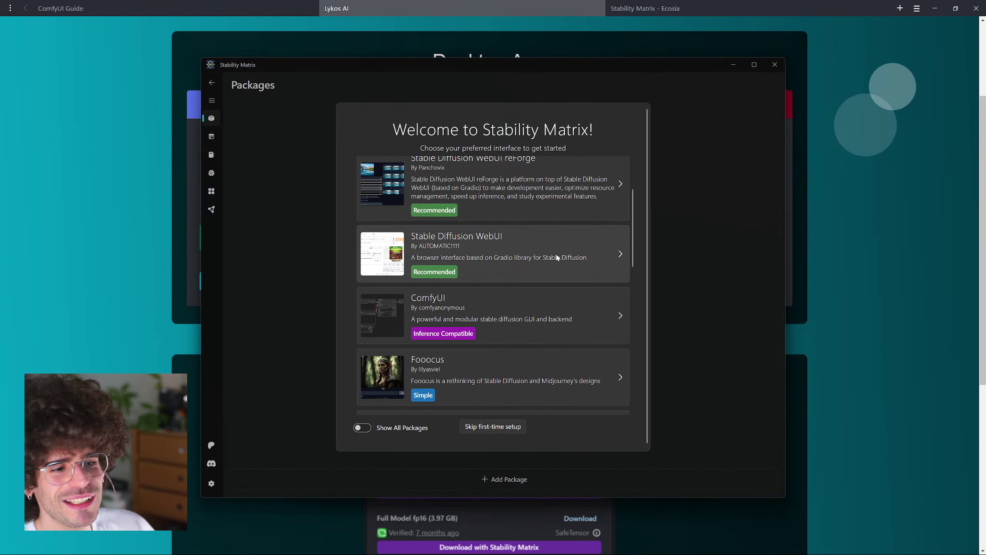
pyautogui.scroll(2, 492, 316)
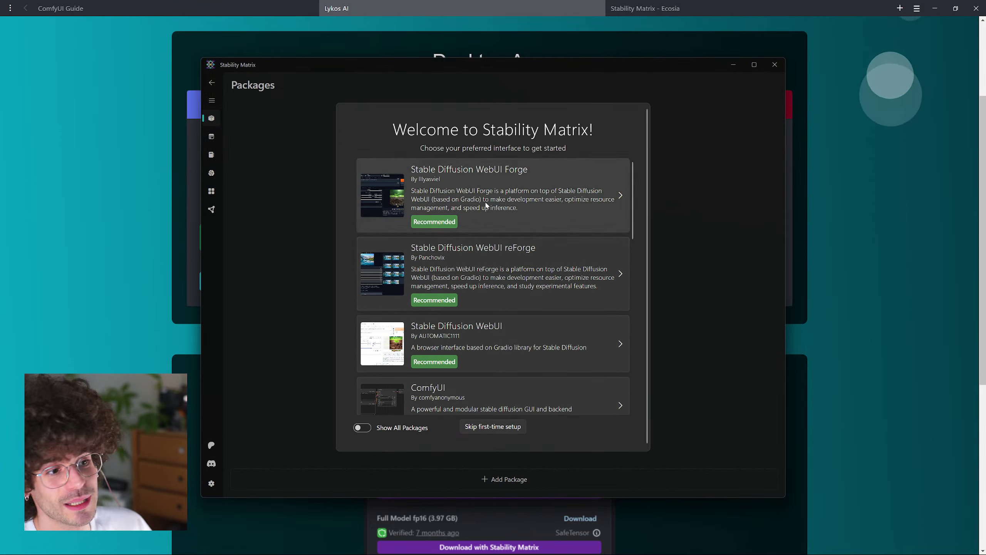
pyautogui.scroll(-1, 486, 205)
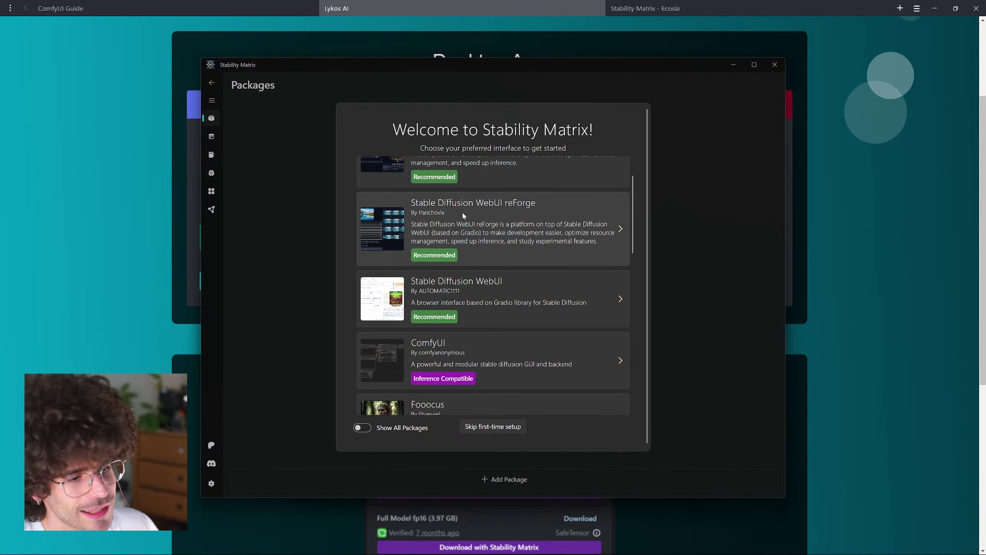
pyautogui.scroll(-1, 489, 328)
pyautogui.scroll(-1, 490, 327)
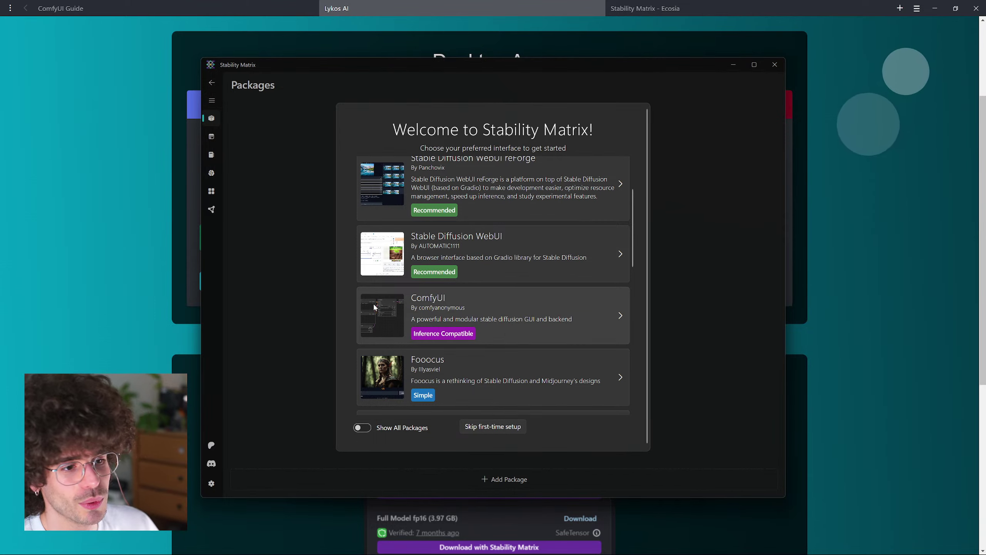
# - Choose ComfyUI as the interface package to install and download the recommended Stable Diffusion 1.5 model DreamShaper
pyautogui.click(427, 305)
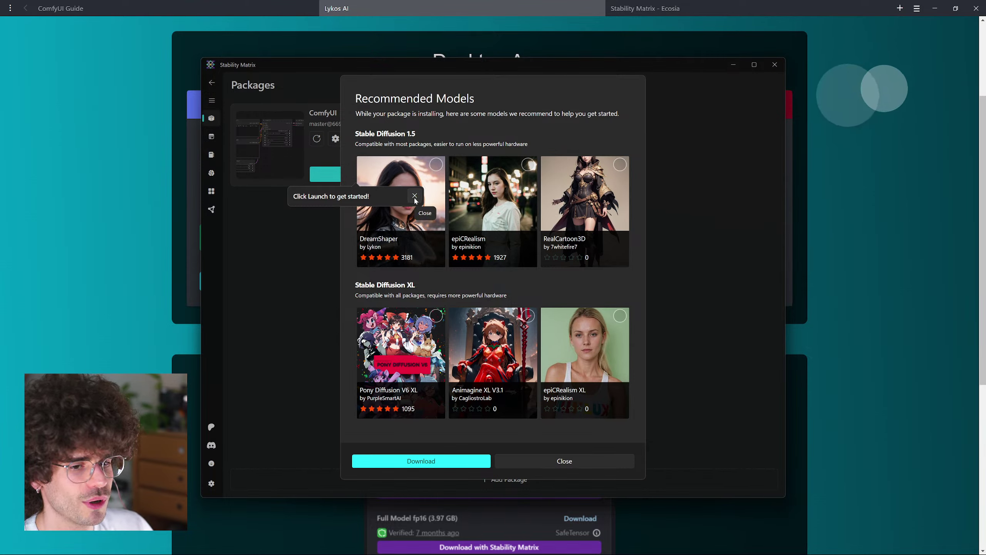
pyautogui.click(436, 165)
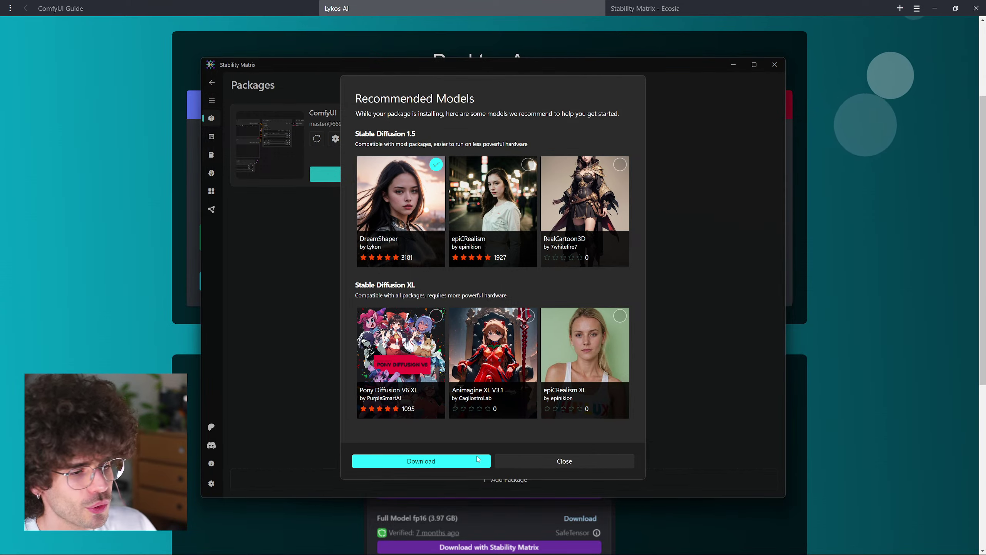
pyautogui.click(427, 463)
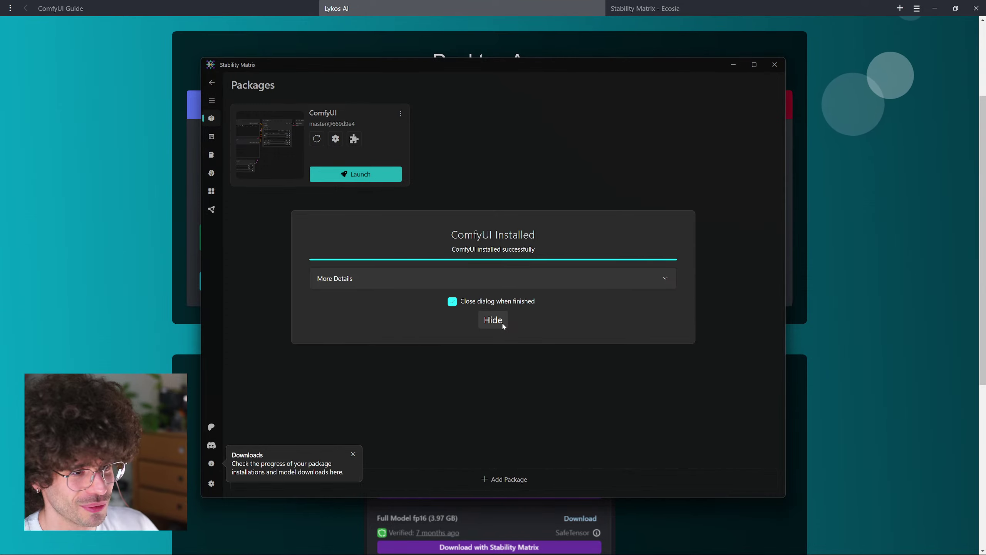
# - Review the detailed ComfyUI installation log and hide the installation dialog
pyautogui.click(544, 284)
pyautogui.scroll(-10, 660, 233)
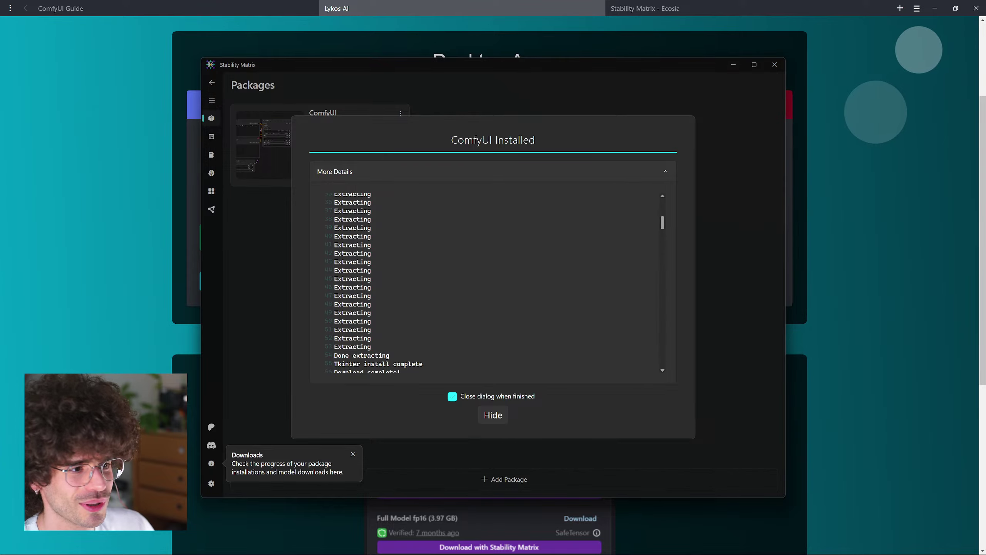
pyautogui.scroll(-12, 663, 239)
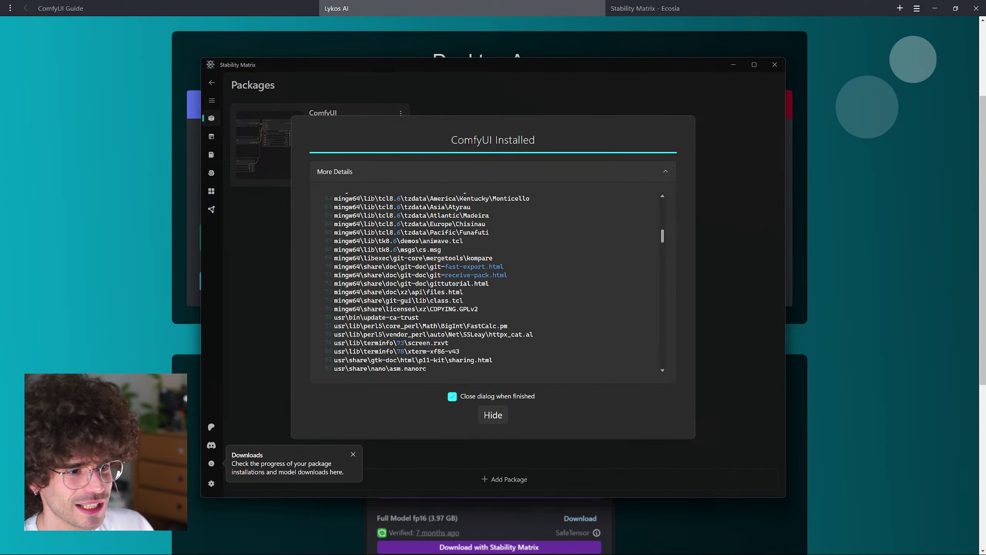
pyautogui.click(493, 415)
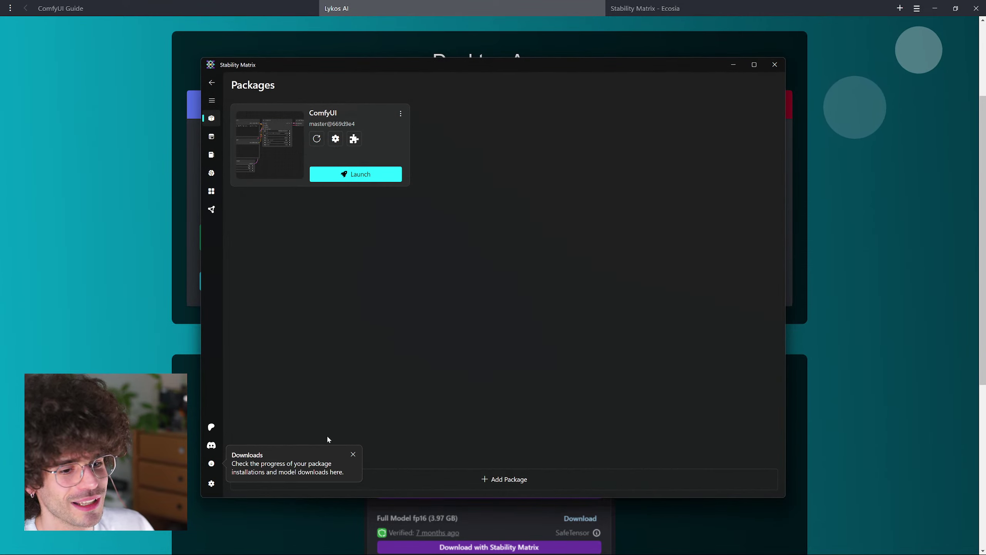
# - Dismiss the Downloads tip, check the progress of the package and model downloads, and close the downloads list
pyautogui.click(352, 455)
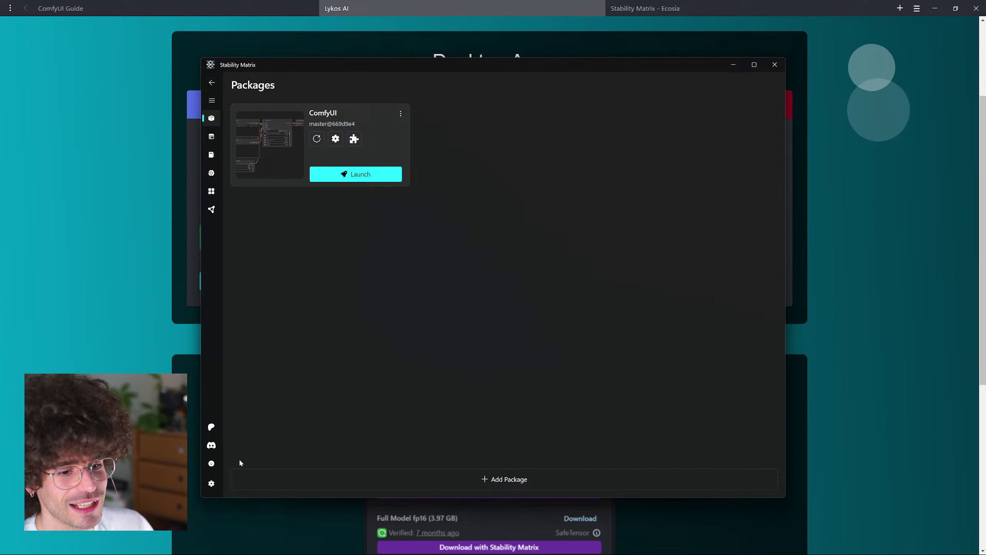
pyautogui.click(213, 463)
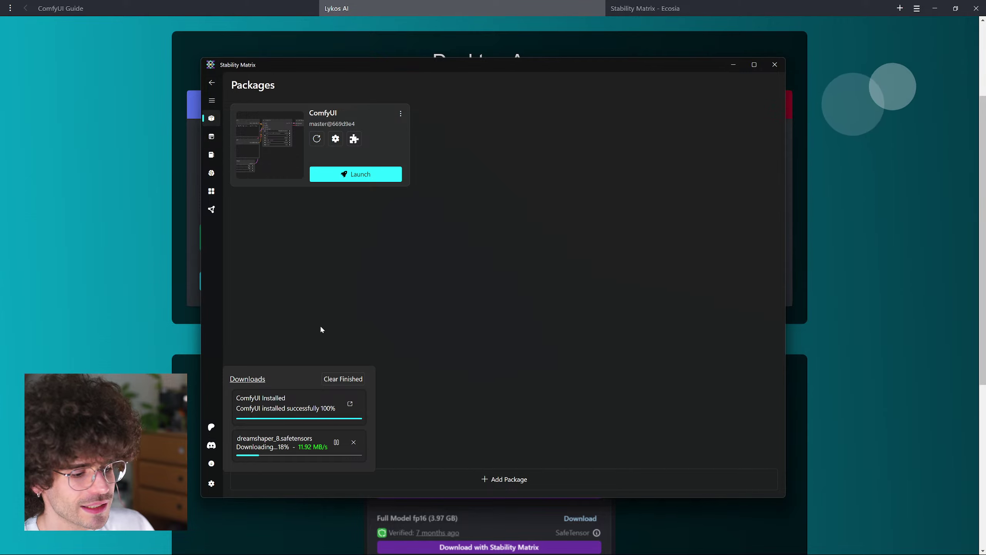
pyautogui.click(339, 313)
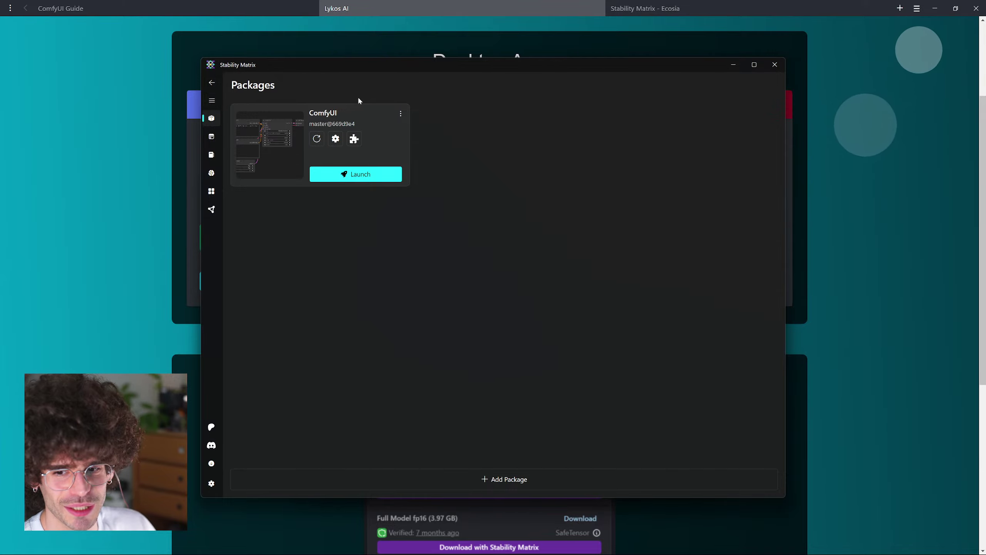
# - Minimize the browser window behind Stability Matrix and expand the navigation sidebar to show its page names
pyautogui.click(935, 8)
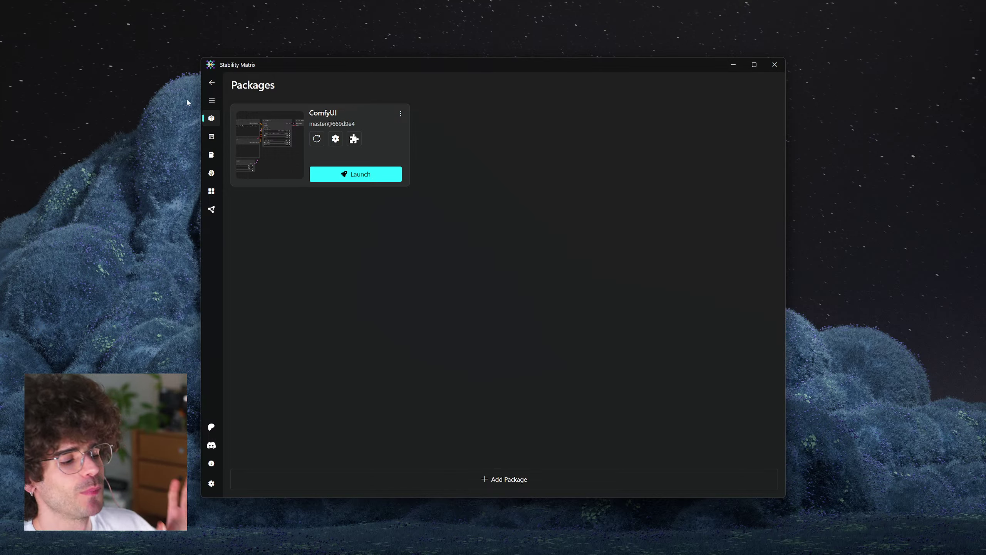
pyautogui.click(212, 101)
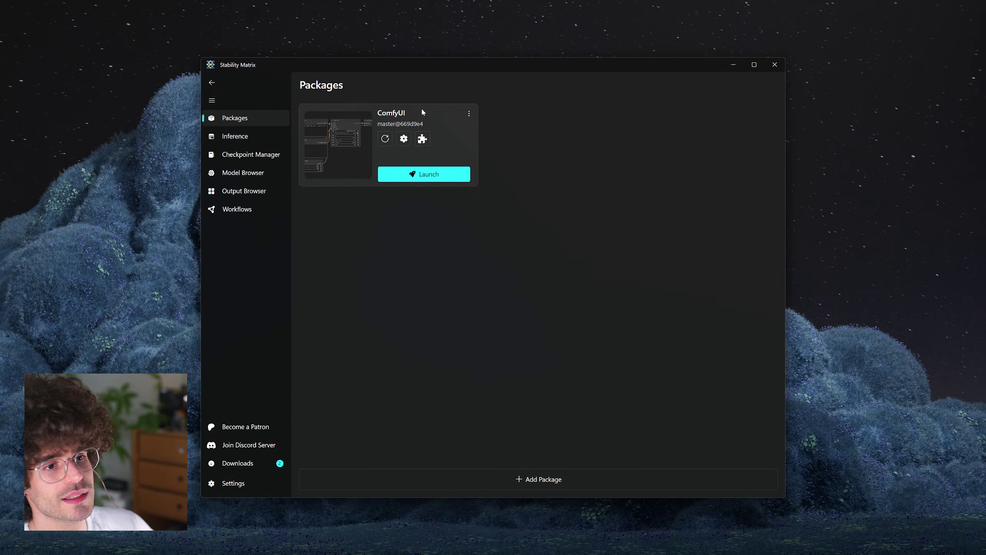
# - View the install options for adding the Stable Diffusion WebUI package, and return to the installed packages without installing it
pyautogui.click(581, 480)
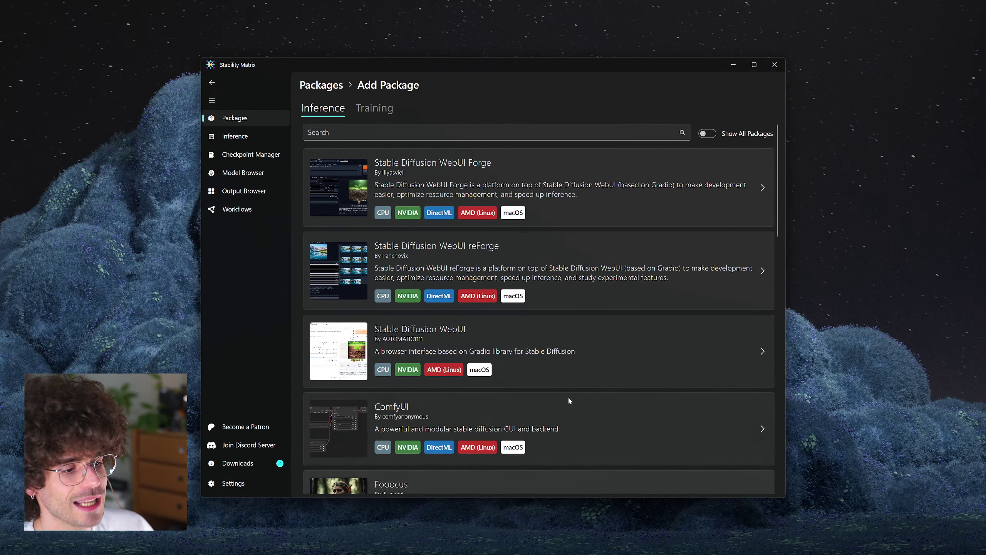
pyautogui.click(600, 347)
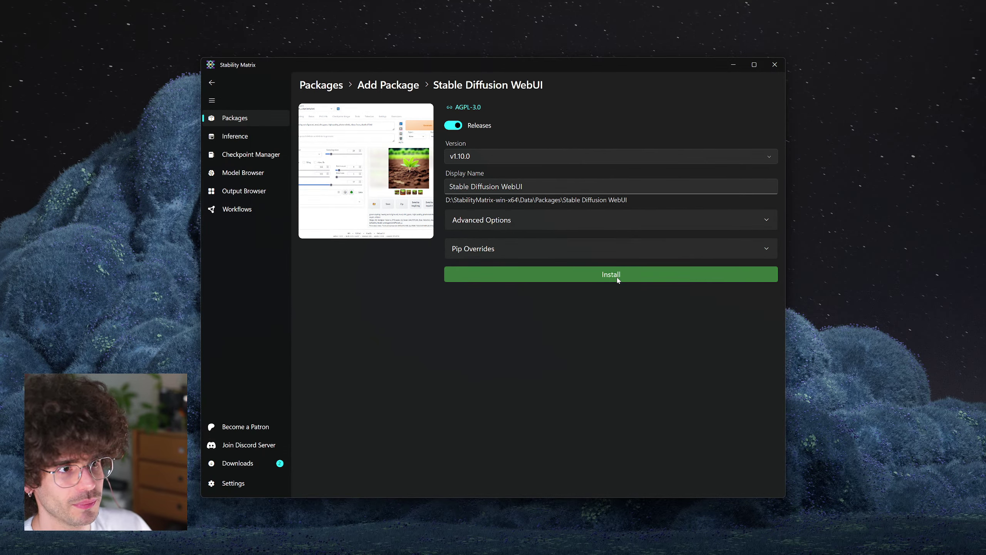
pyautogui.click(411, 86)
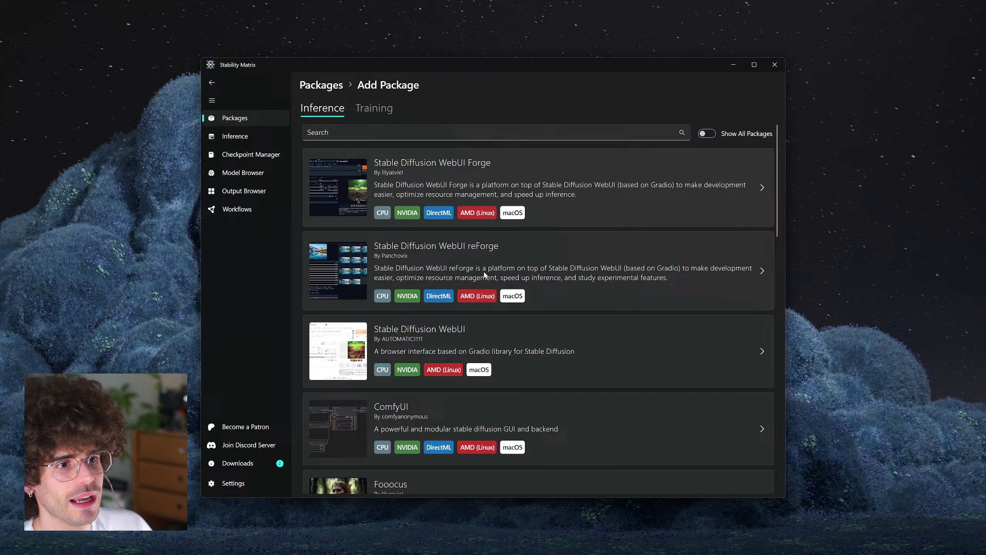
pyautogui.click(335, 88)
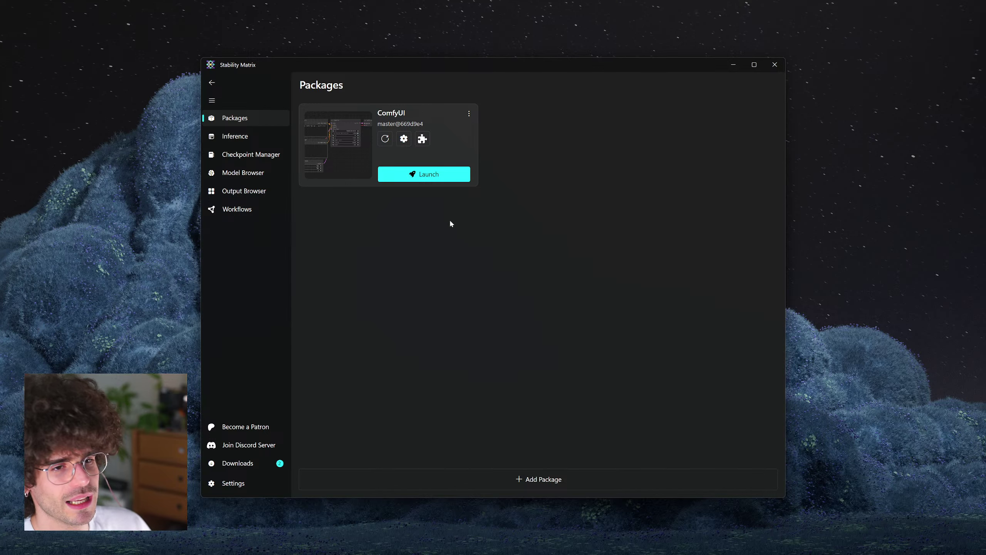
# - Open the Inference workspace and dismiss the tip about prompt syntax and Lora / Embeddings
pyautogui.click(248, 137)
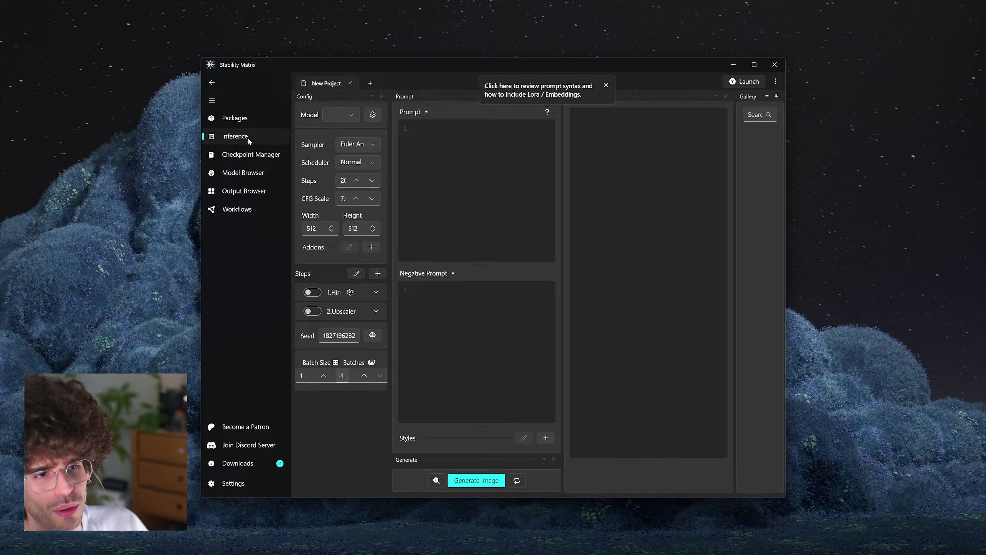
pyautogui.click(611, 87)
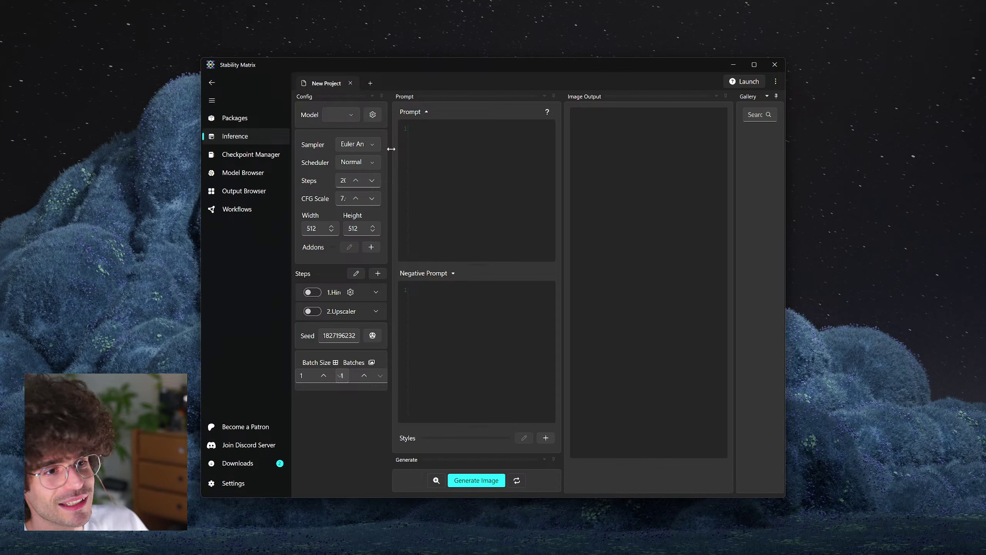
# - Open the Checkpoint Manager, check the download progress of dreamshaper_8.safetensors, and close the downloads list
pyautogui.click(260, 153)
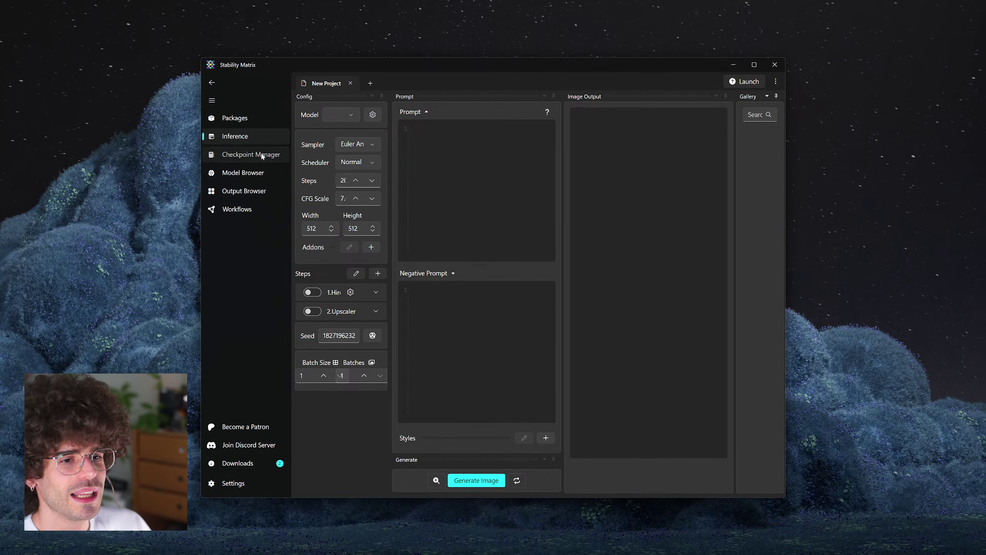
pyautogui.click(241, 463)
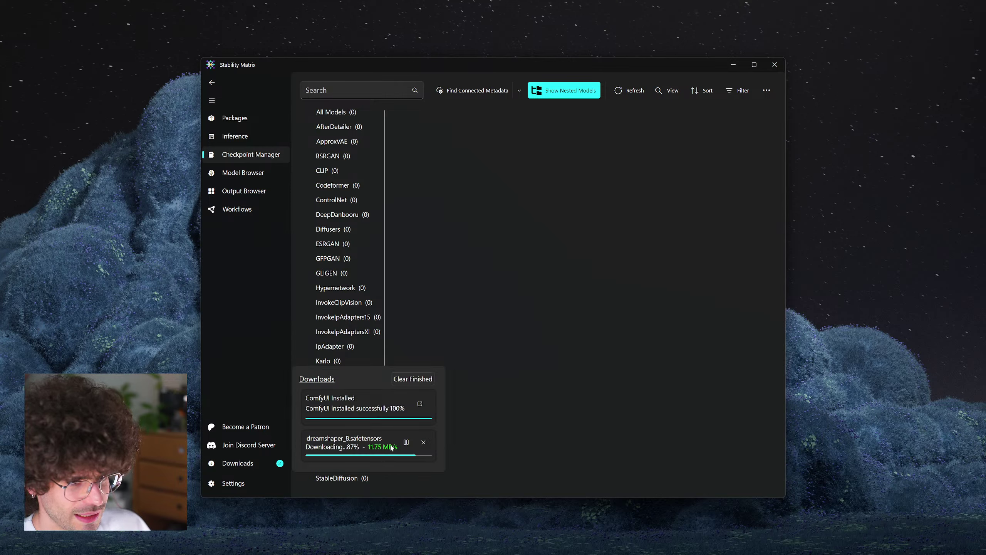
pyautogui.click(548, 267)
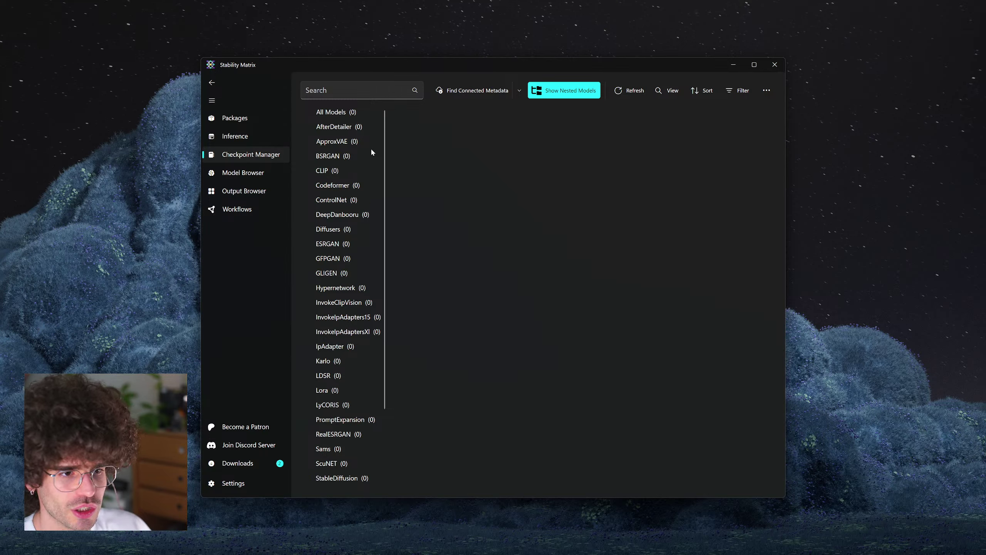
# - Look through the model categories in the Checkpoint Manager, from All Models down to VAE, and return to the start
pyautogui.scroll(-4, 358, 170)
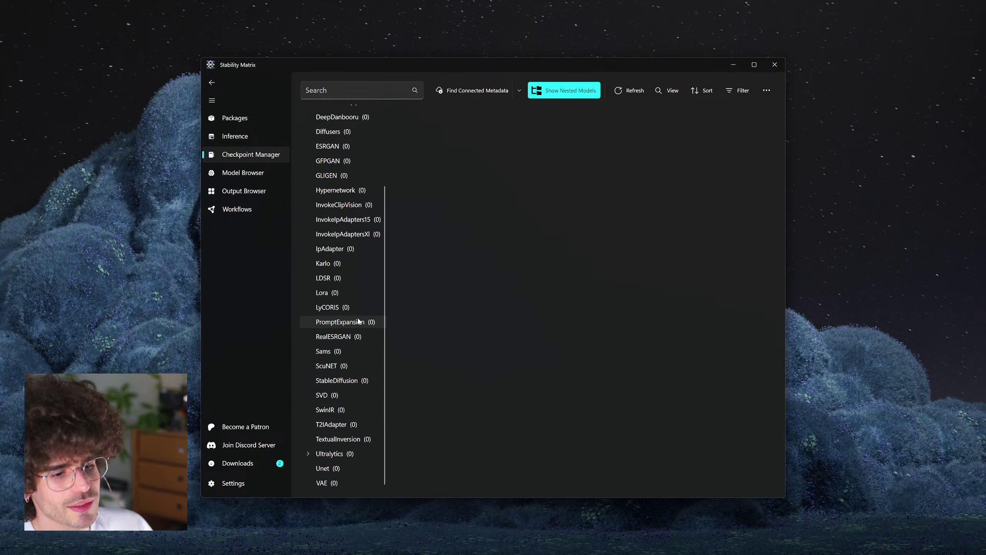
pyautogui.scroll(4, 350, 369)
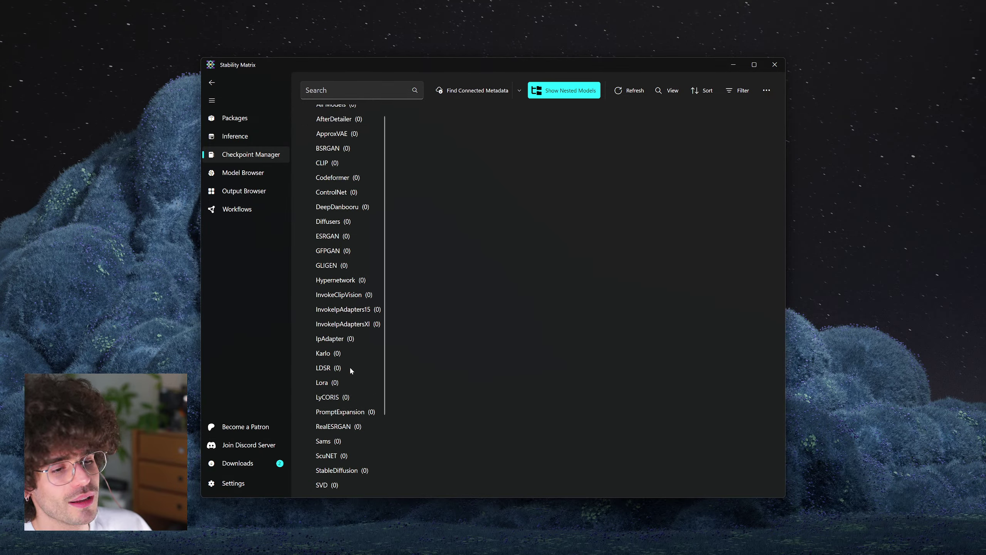
pyautogui.scroll(1, 350, 371)
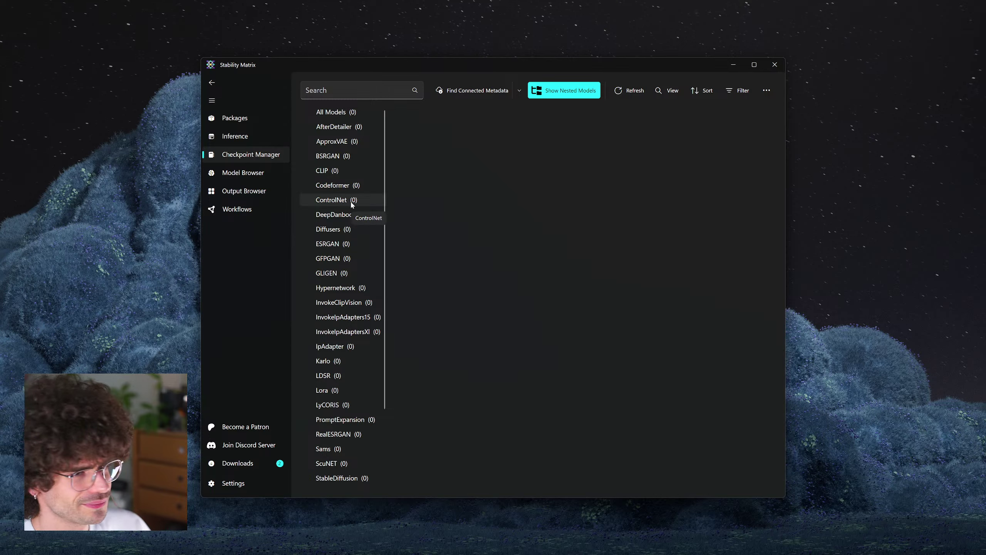
pyautogui.scroll(-3, 352, 204)
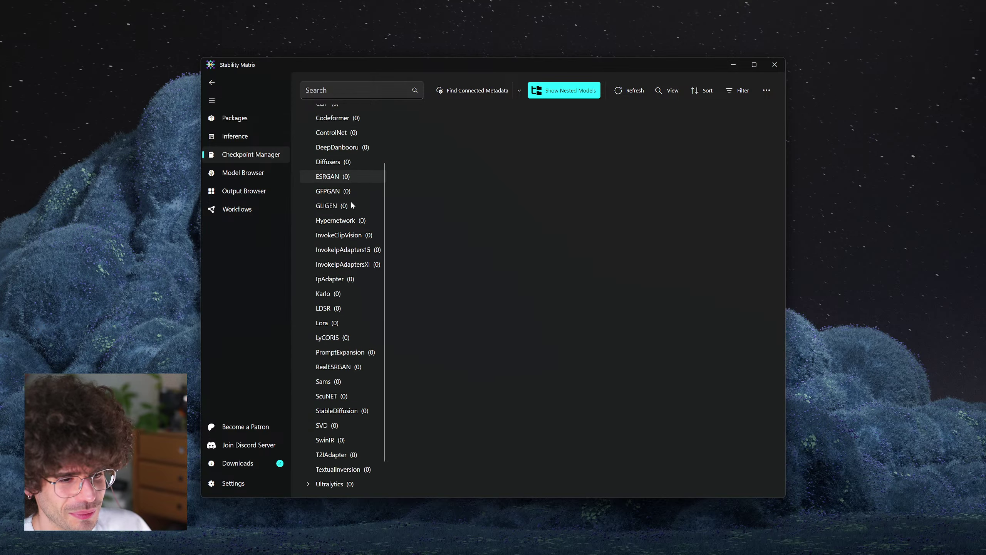
pyautogui.scroll(2, 351, 277)
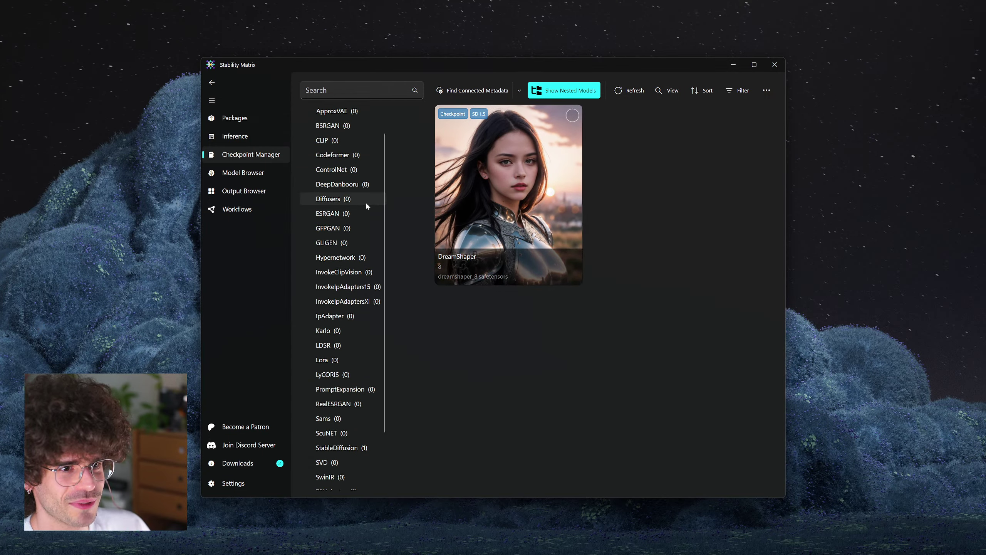
pyautogui.scroll(1, 365, 200)
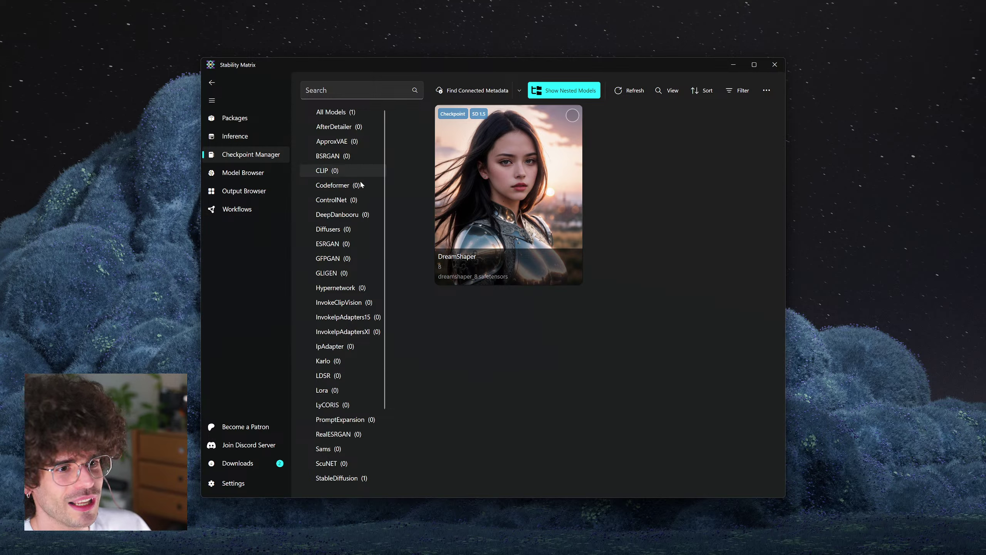
# - Show the StableDiffusion category in the Checkpoint Manager, look over the category list, and open the Model Browser
pyautogui.scroll(-3, 348, 249)
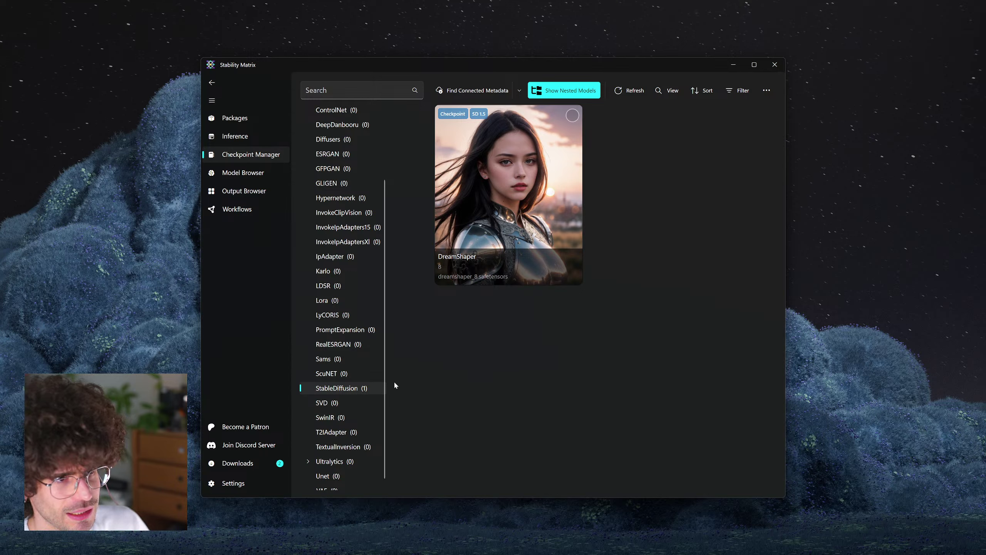
pyautogui.scroll(5, 338, 285)
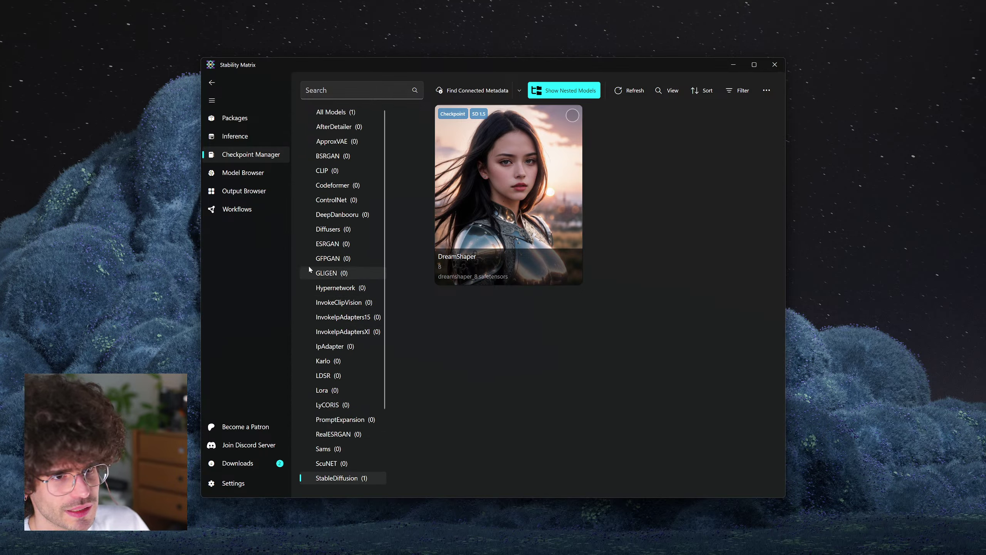
pyautogui.click(249, 177)
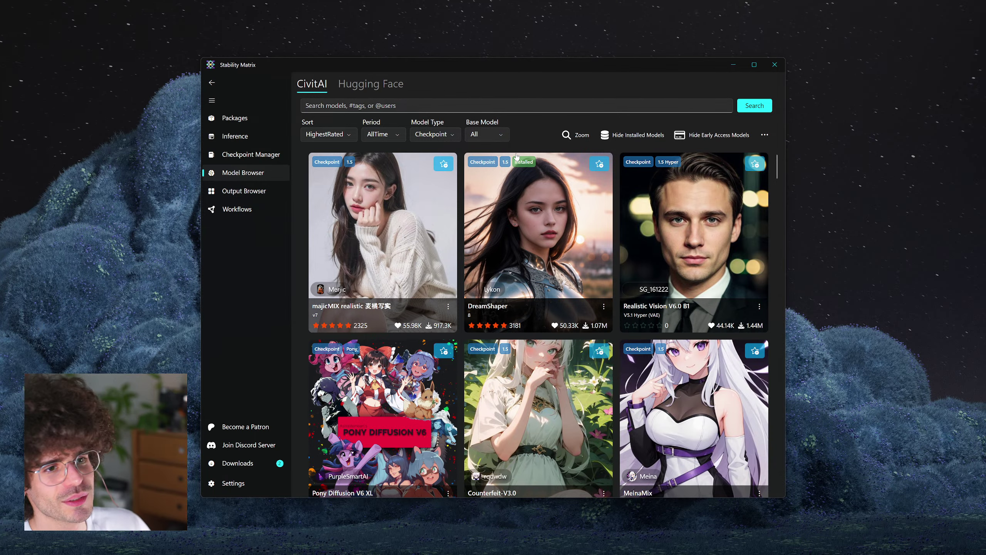
# - Browse the highest-rated CivitAI checkpoints and compare their base model tags, from DreamShaper down to RealVisXL V5.0
pyautogui.scroll(-3, 634, 311)
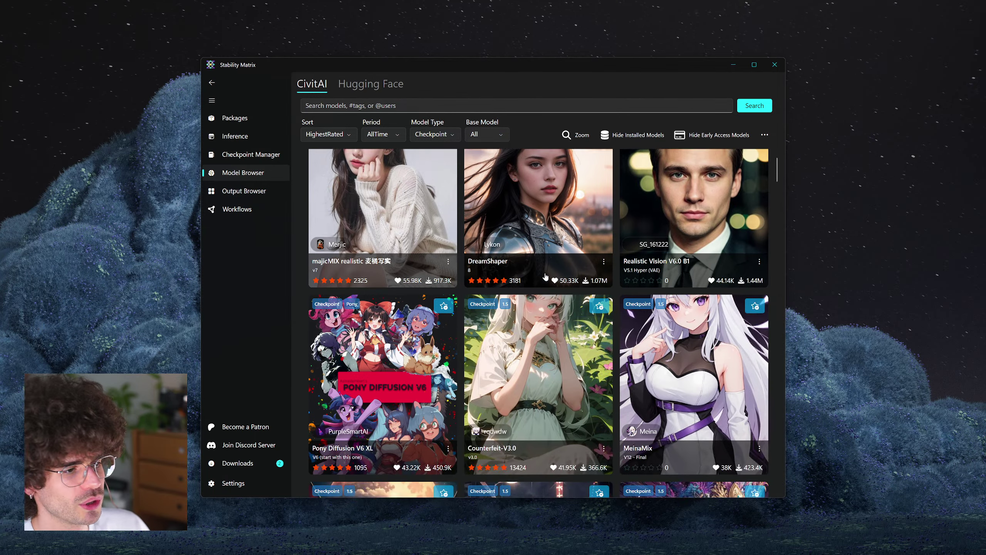
pyautogui.scroll(3, 634, 311)
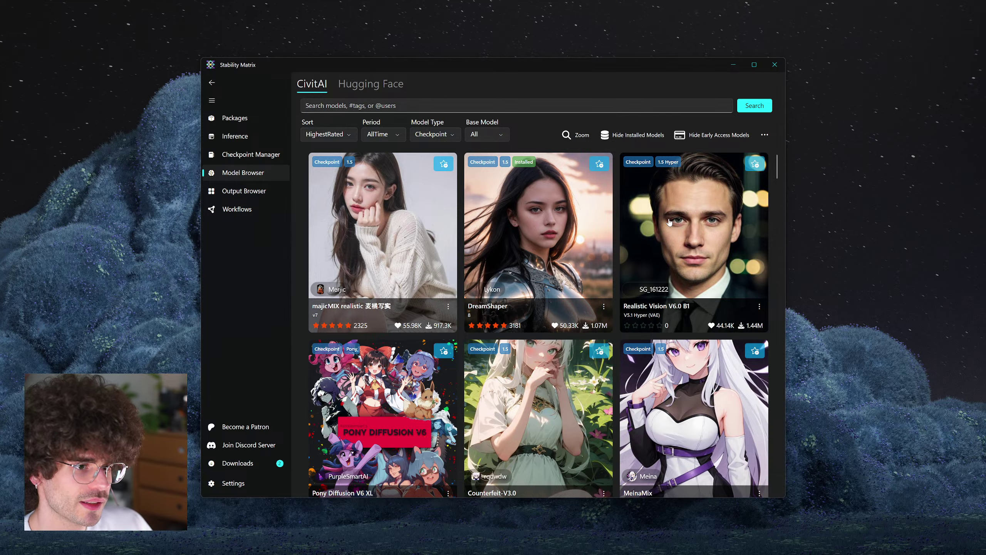
pyautogui.scroll(-9, 670, 222)
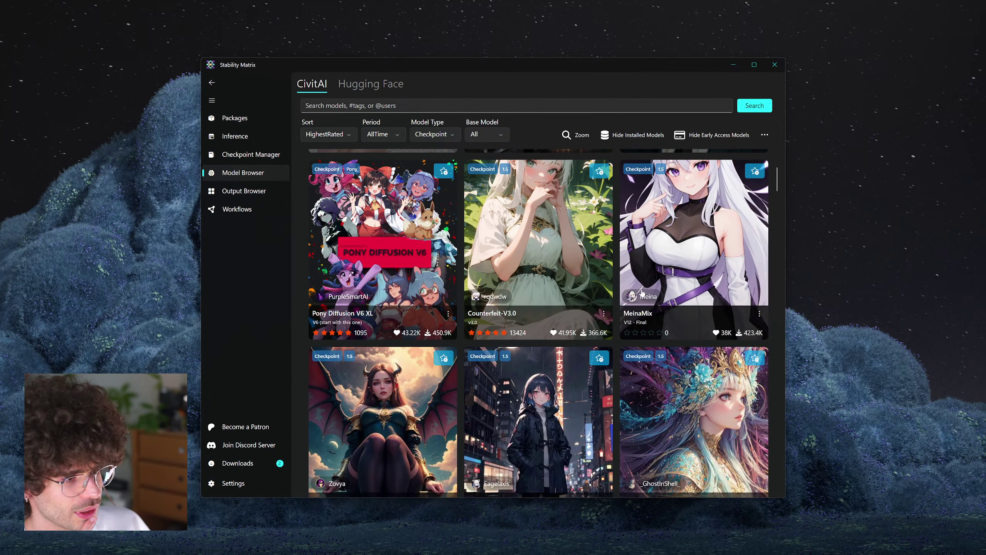
pyautogui.scroll(-3, 641, 295)
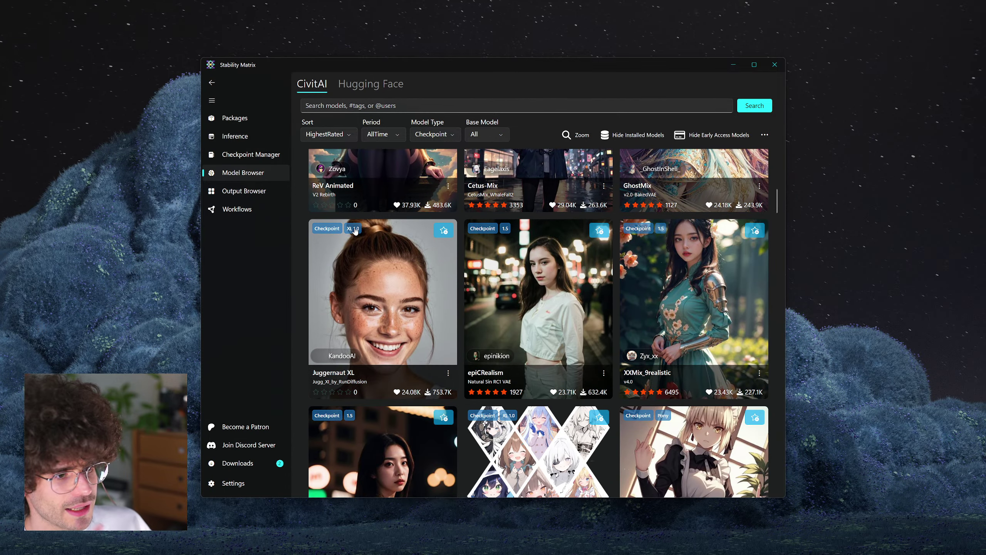
pyautogui.scroll(-5, 355, 232)
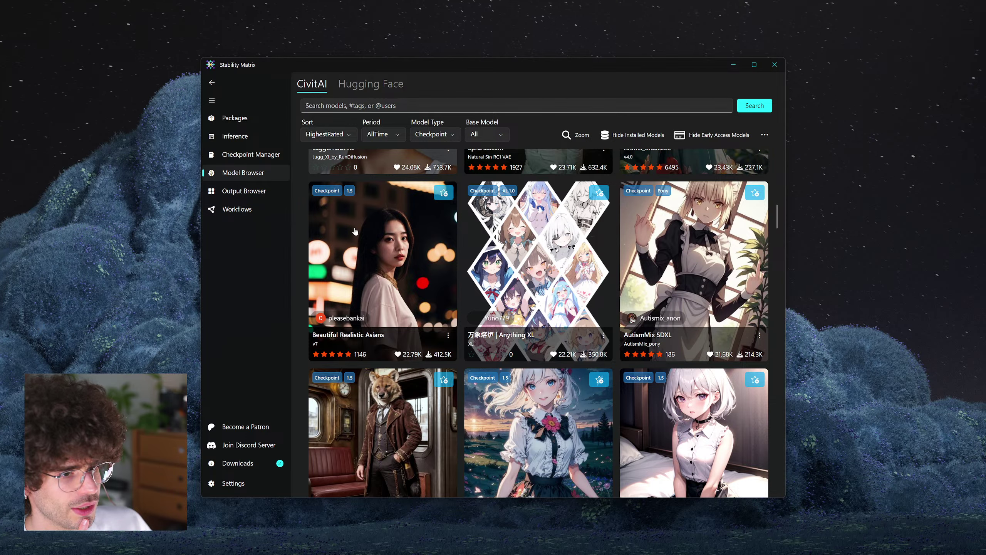
pyautogui.scroll(-6, 355, 231)
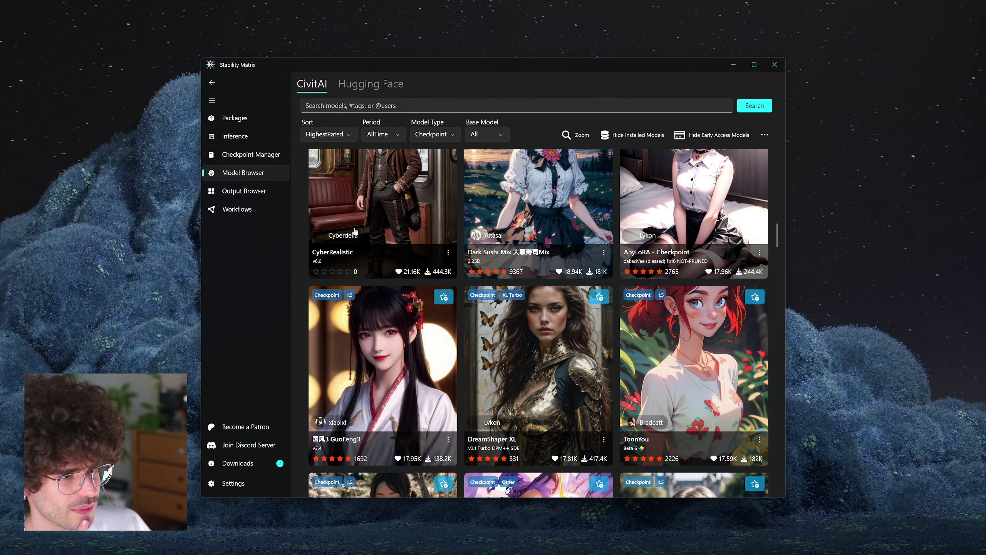
pyautogui.scroll(-2, 355, 231)
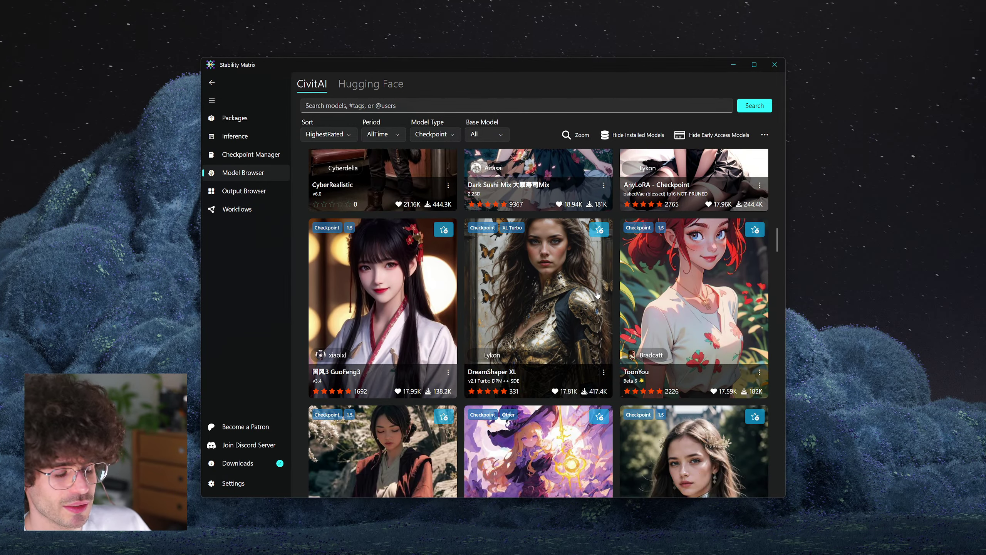
pyautogui.scroll(-1, 563, 270)
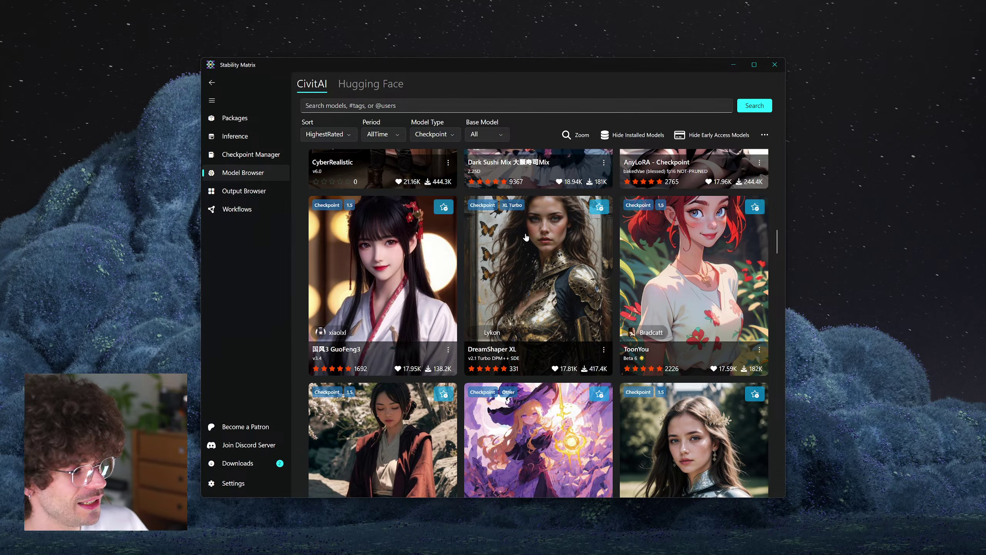
pyautogui.scroll(-1, 526, 237)
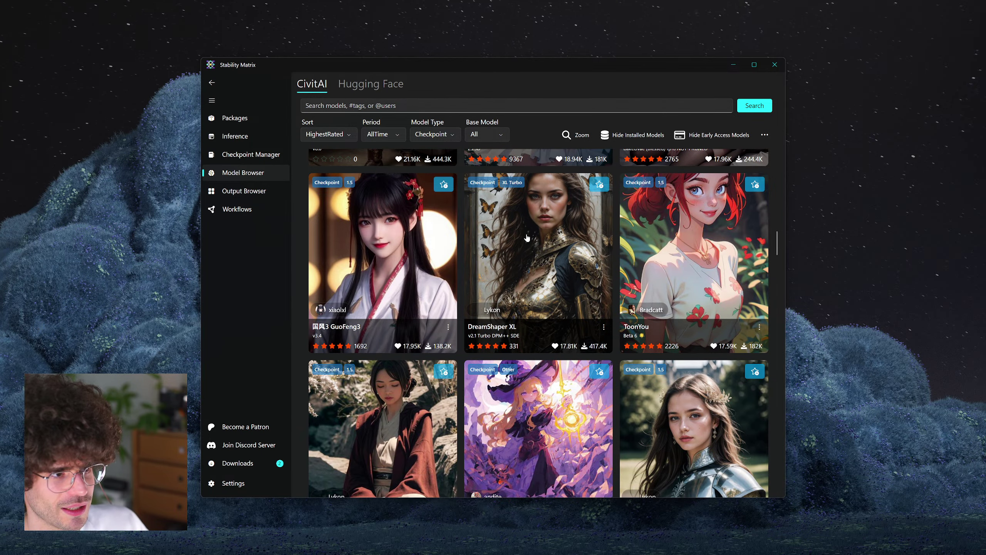
pyautogui.scroll(-1, 528, 239)
pyautogui.scroll(-12, 528, 240)
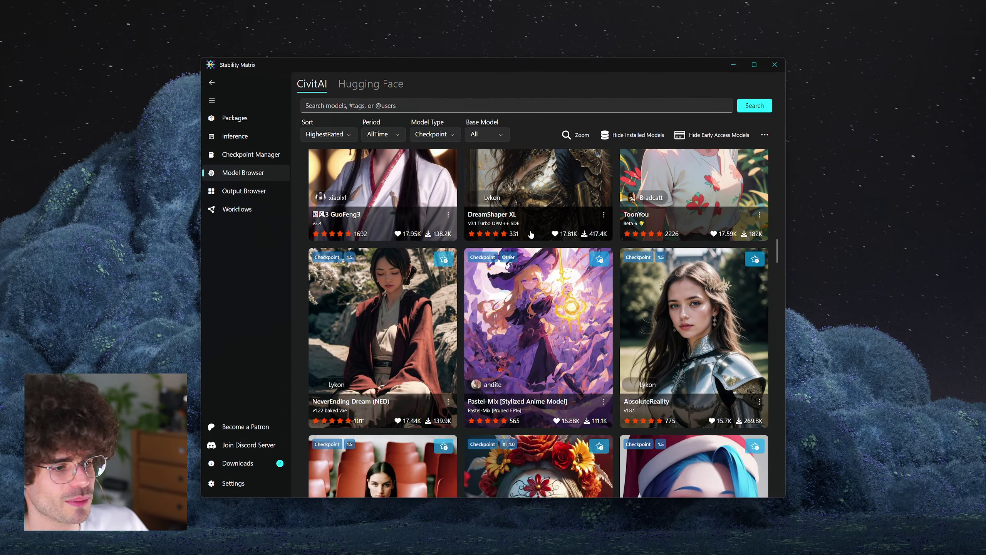
pyautogui.scroll(-3, 531, 235)
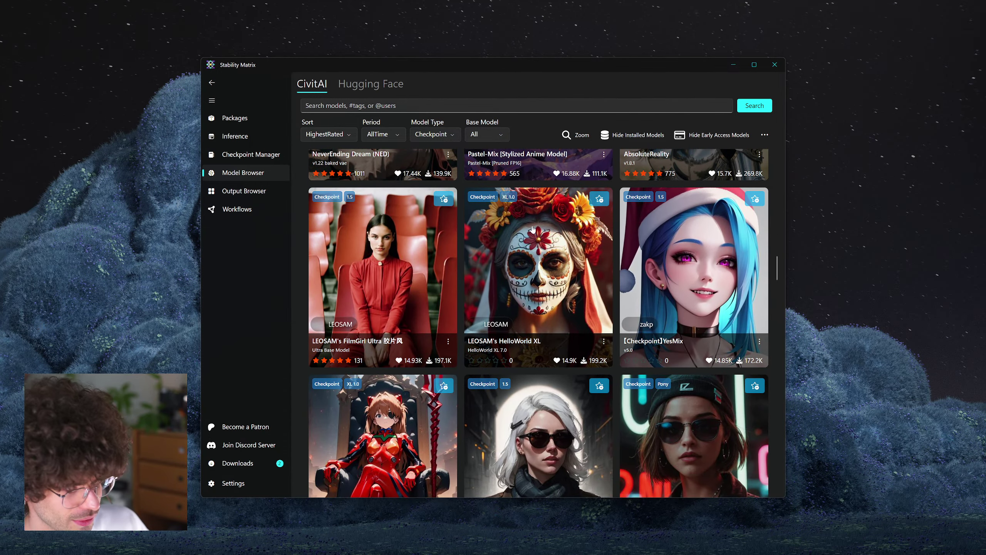
pyautogui.scroll(-5, 533, 229)
pyautogui.scroll(-5, 533, 236)
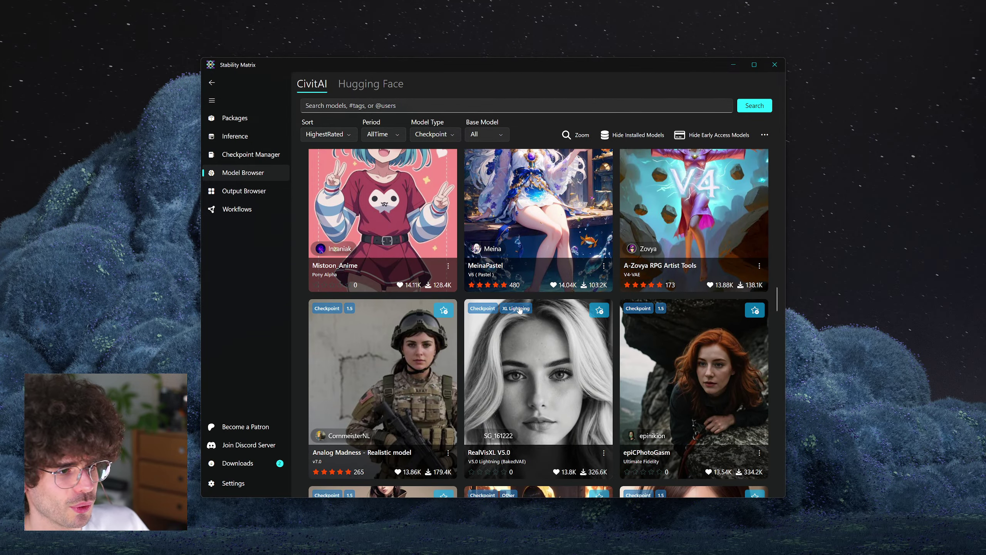
pyautogui.scroll(-2, 521, 313)
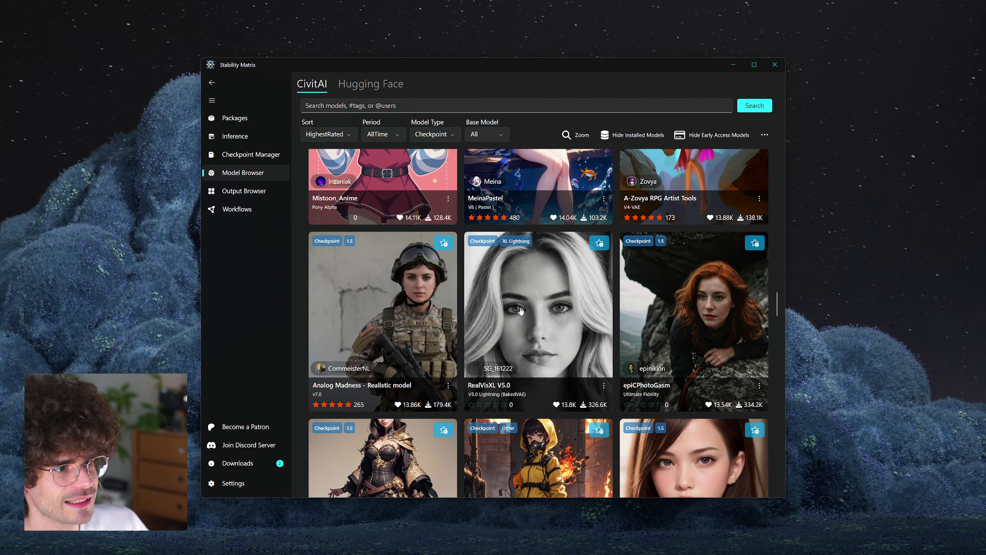
# - Open the DreamShaper XL checkpoint, read its model description including the Turbo sampling advice, and close it without importing
pyautogui.scroll(3, 530, 300)
pyautogui.scroll(20, 530, 300)
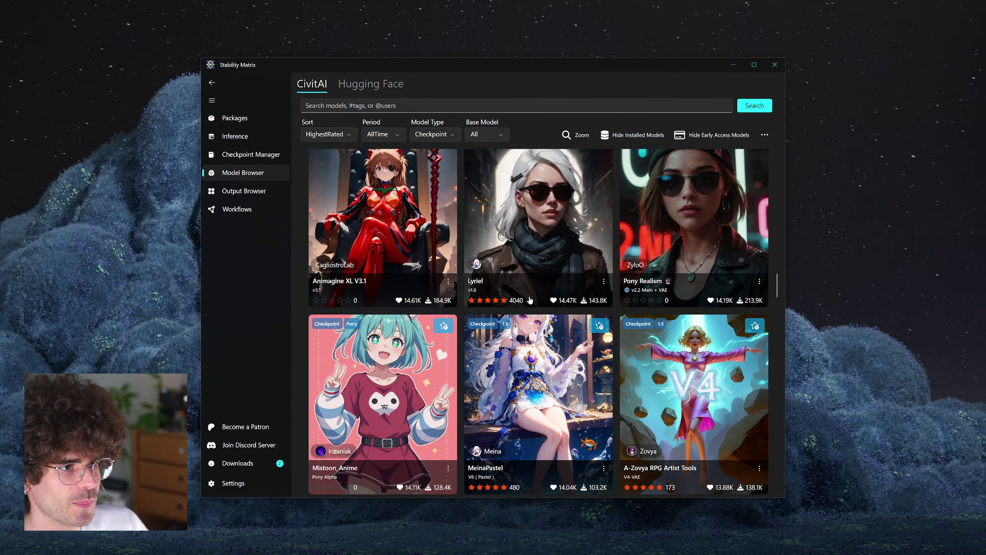
pyautogui.scroll(2, 529, 297)
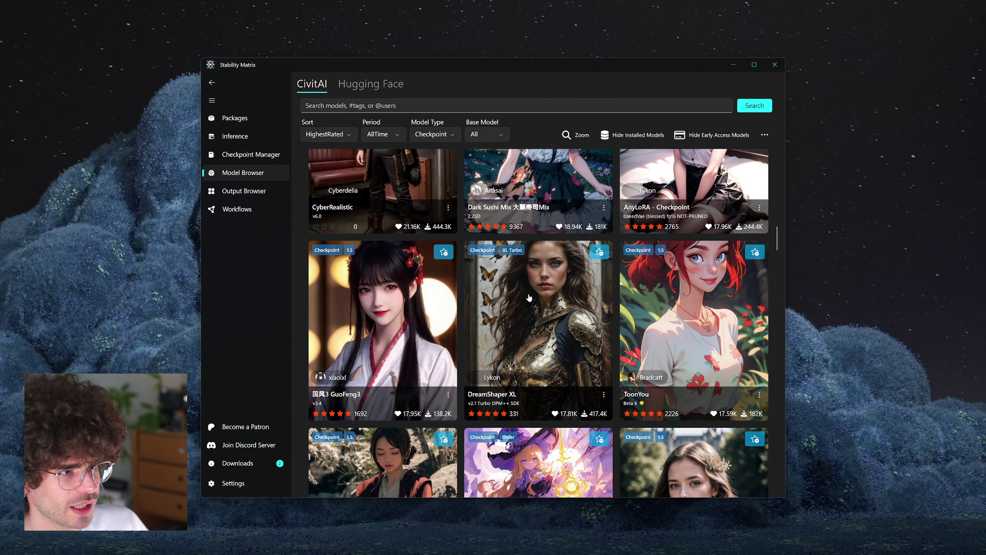
pyautogui.click(540, 318)
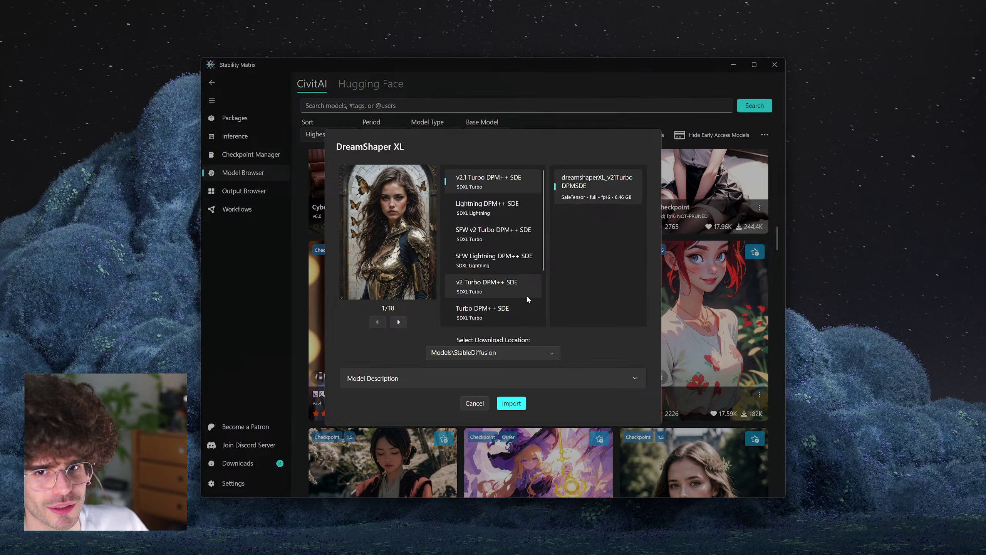
pyautogui.click(547, 376)
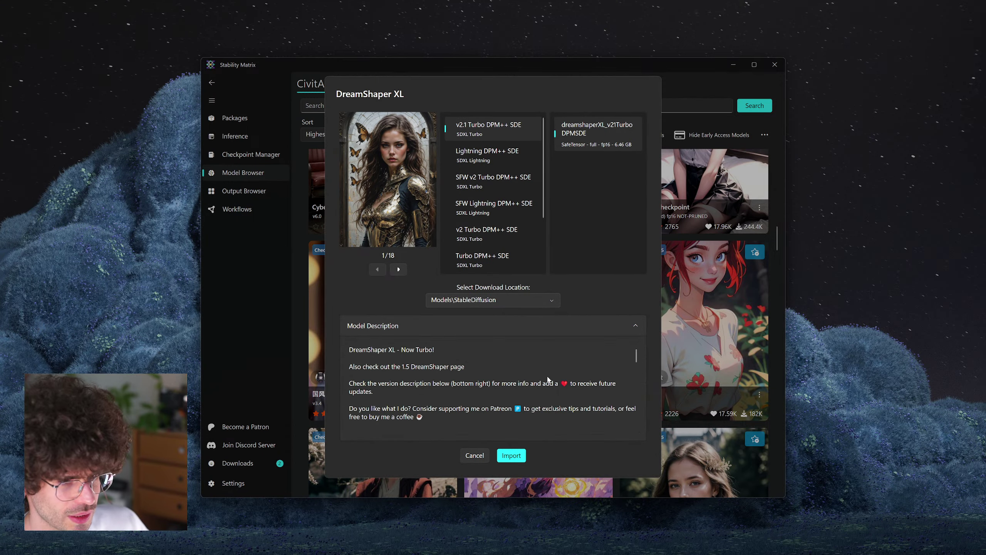
pyautogui.scroll(-3, 541, 388)
pyautogui.scroll(-2, 541, 392)
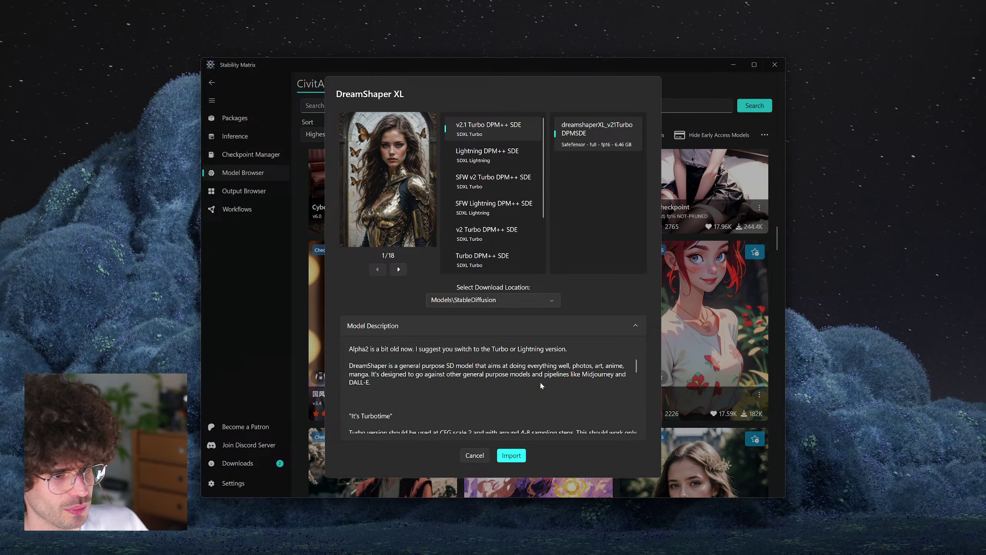
pyautogui.scroll(-3, 541, 384)
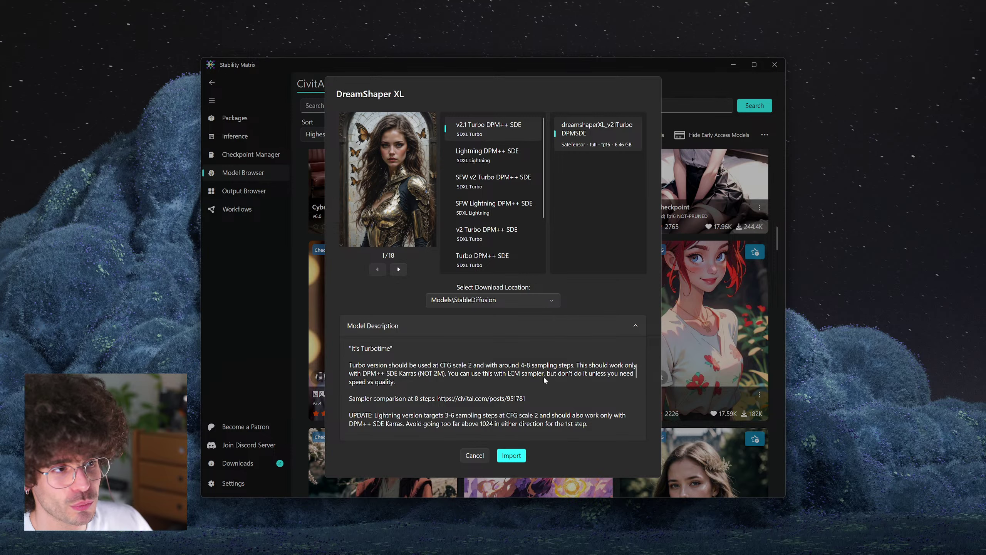
pyautogui.click(475, 455)
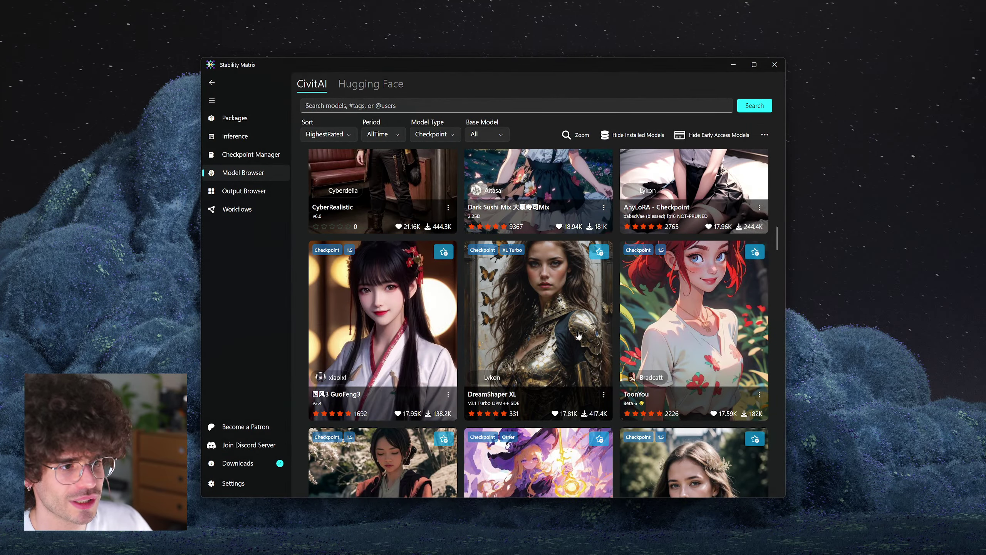
# - Search the CivitAI checkpoints for ZavyChroma
pyautogui.scroll(10, 579, 335)
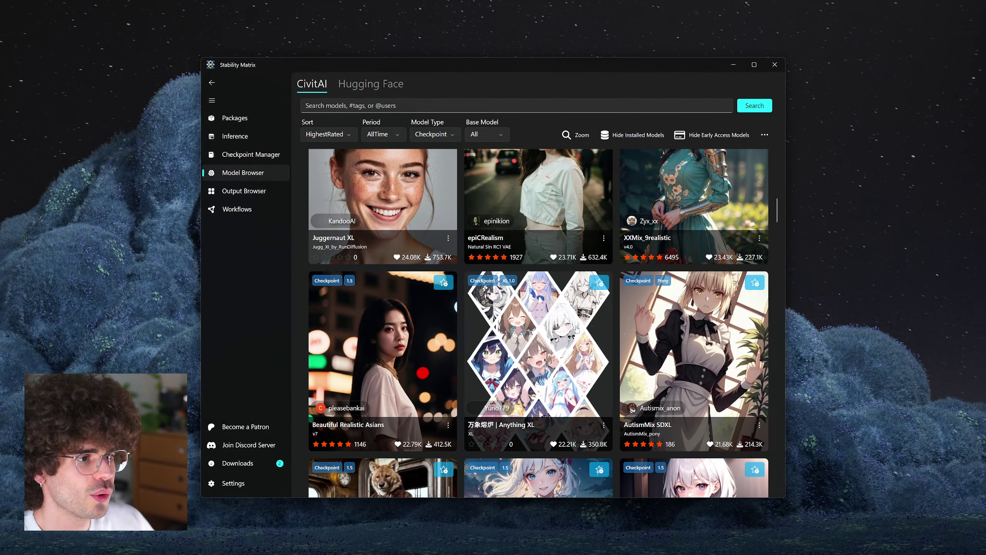
pyautogui.scroll(6, 578, 329)
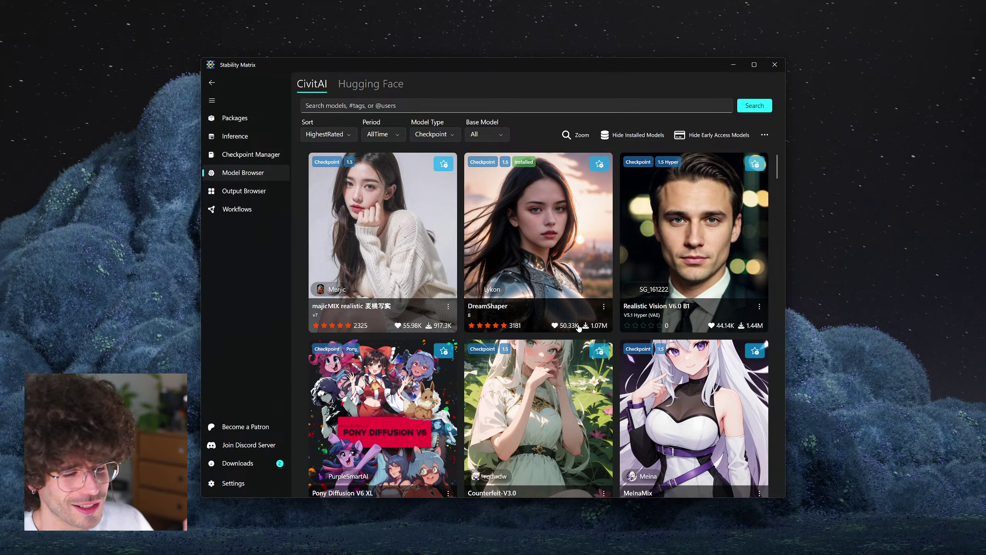
pyautogui.click(594, 107)
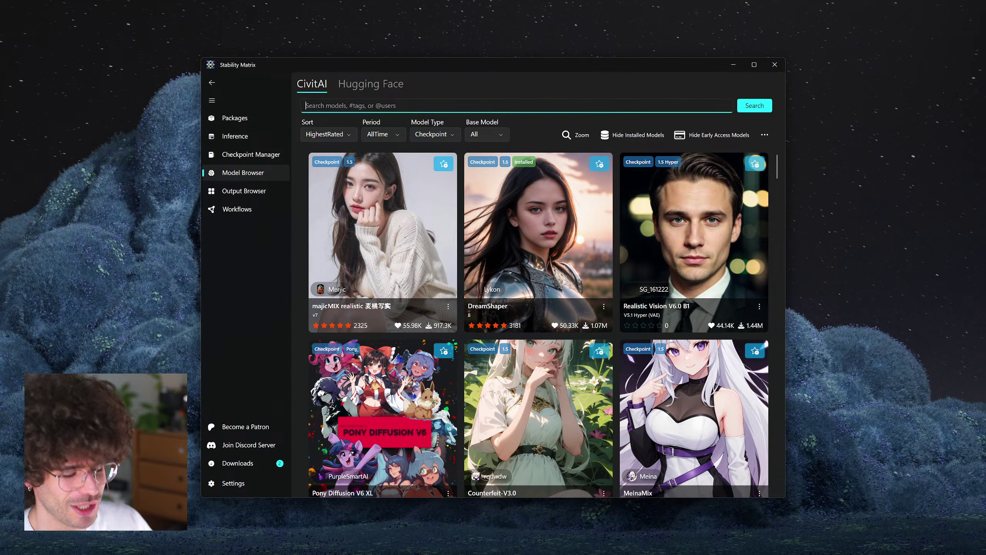
pyautogui.write('Zavy')
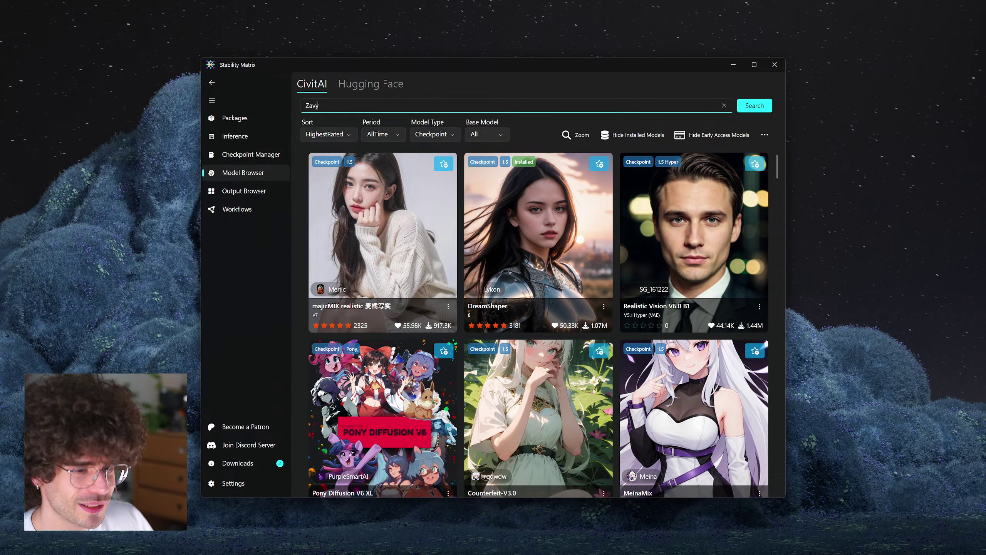
pyautogui.write('Chroma')
pyautogui.press('Return')
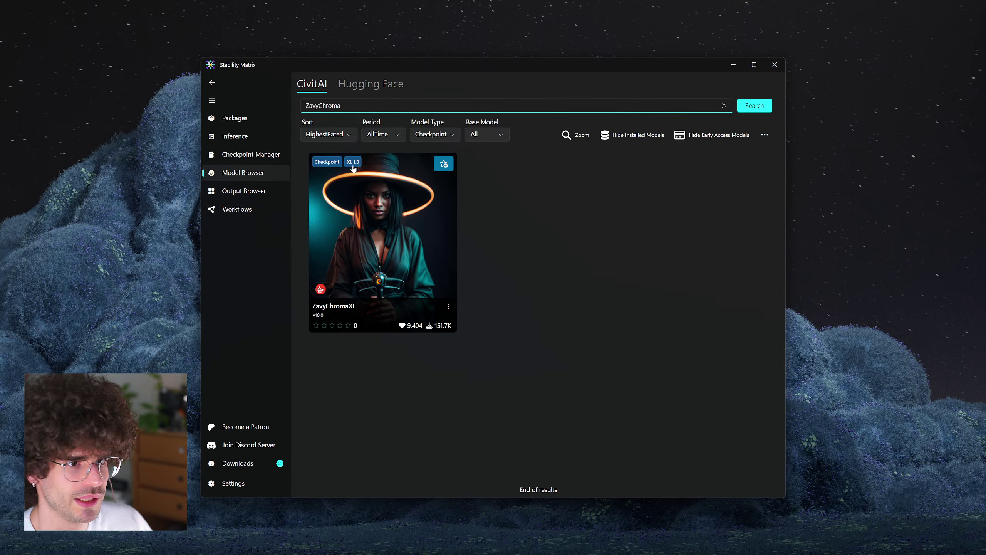
# - Open the ZavyChromaXL model, compare versions v6.0 and v10.0, and select v6.0
pyautogui.click(402, 210)
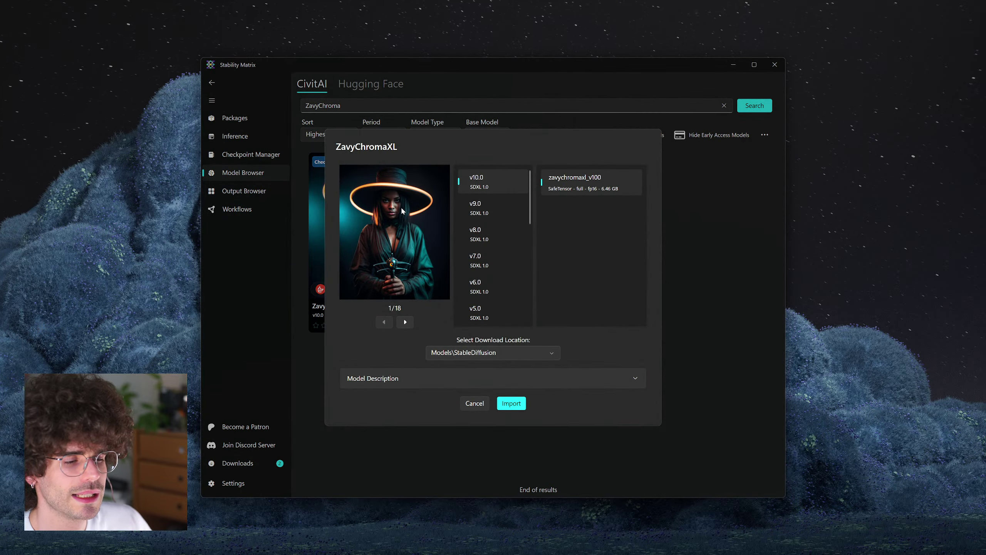
pyautogui.click(490, 289)
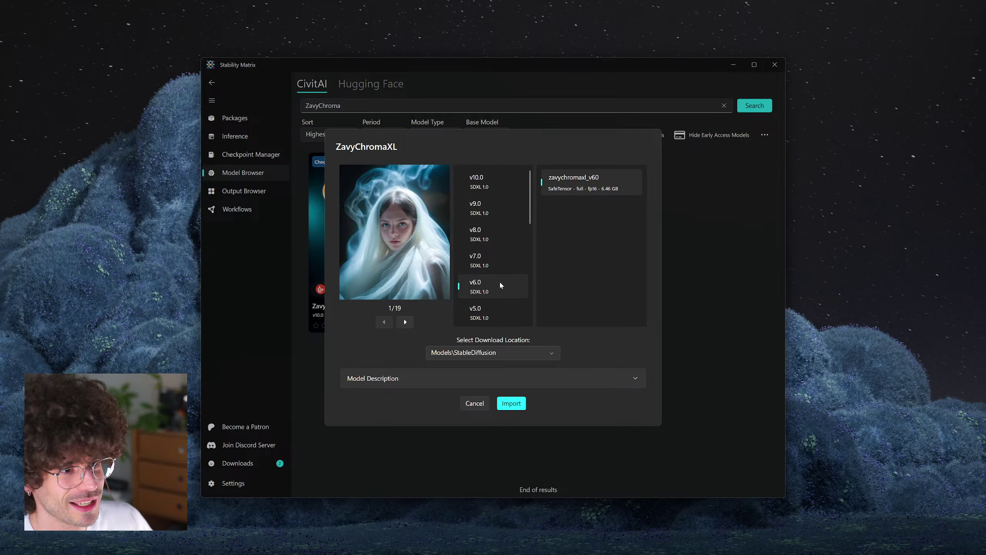
pyautogui.click(490, 191)
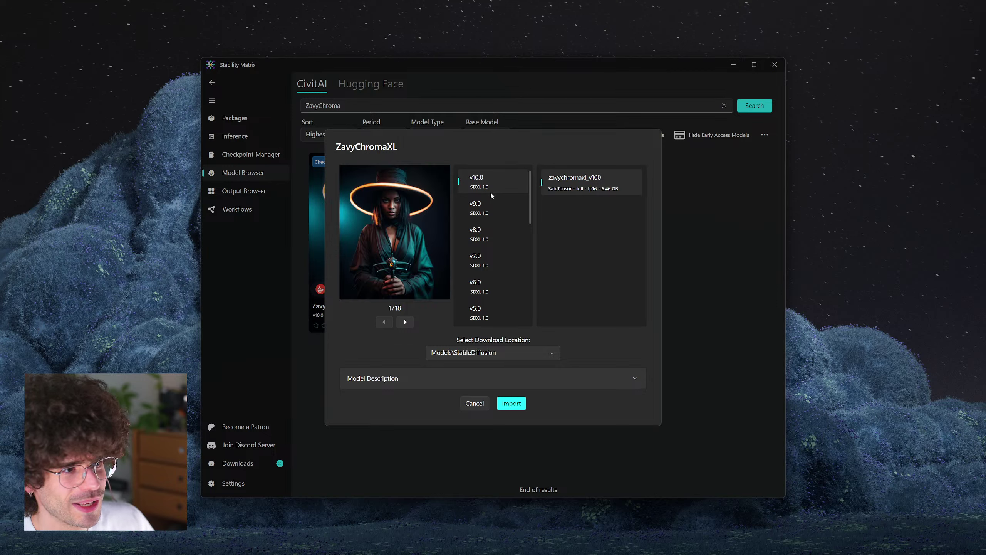
pyautogui.click(489, 283)
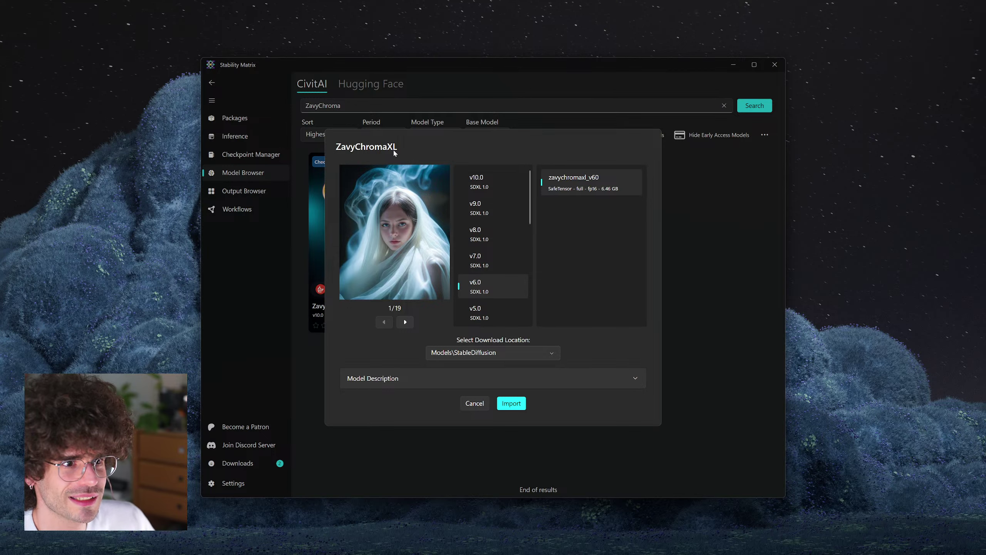
# - Read the model description's sampler advice and import ZavyChromaXL v6.0 into Models\StableDiffusion
pyautogui.click(479, 379)
pyautogui.scroll(-5, 497, 356)
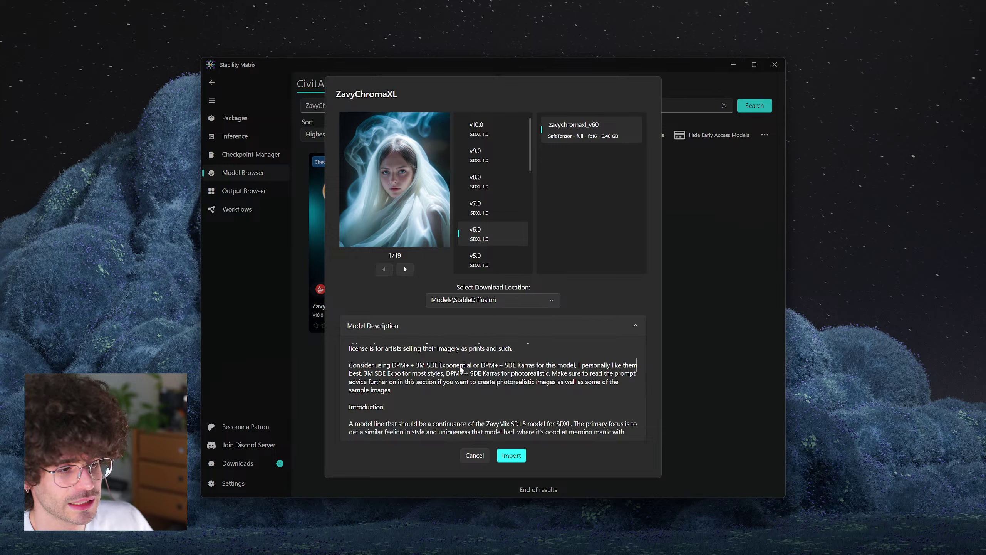
pyautogui.scroll(-1, 479, 382)
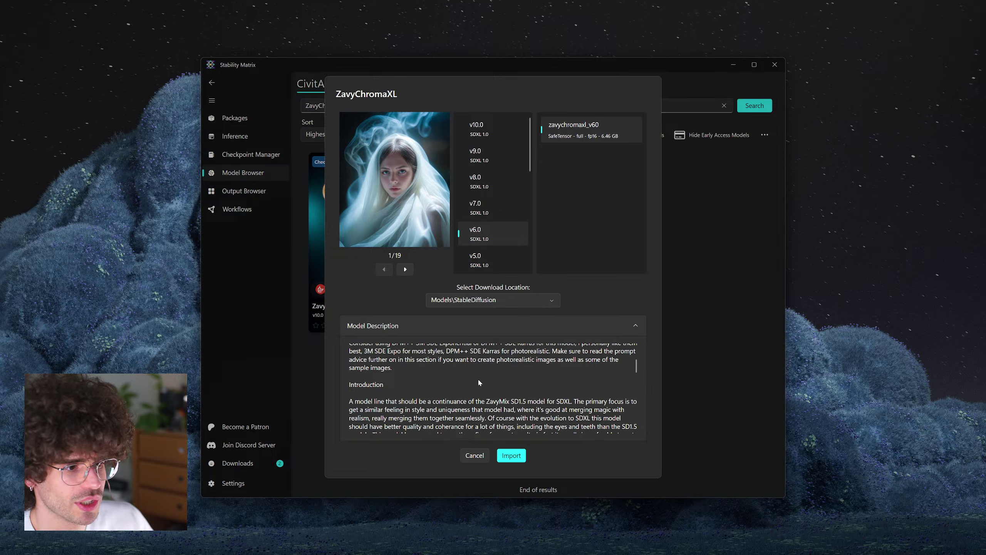
pyautogui.click(512, 456)
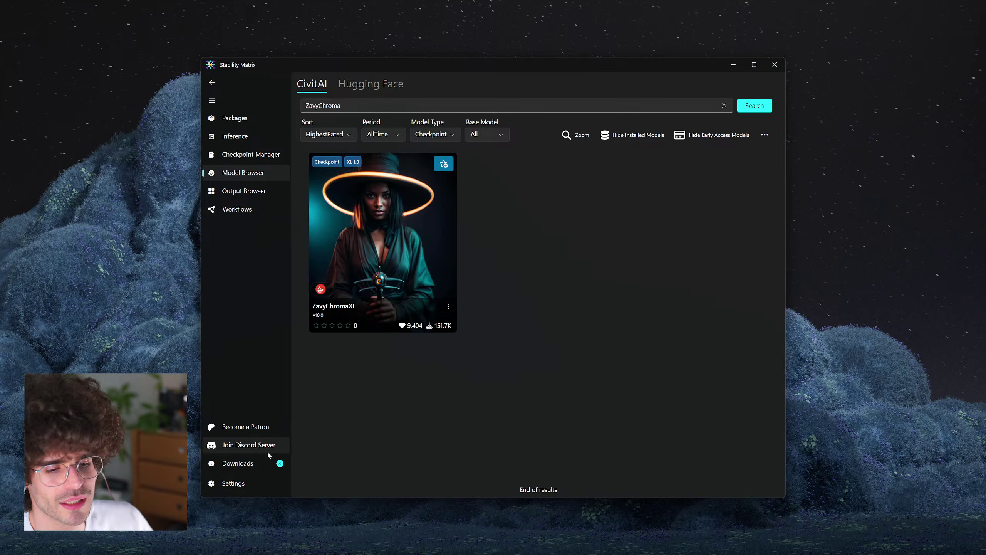
# - Check the ZavyChromaXL download's progress, clear the ZavyChroma search, and reload the unfiltered CivitAI checkpoint list
pyautogui.click(257, 458)
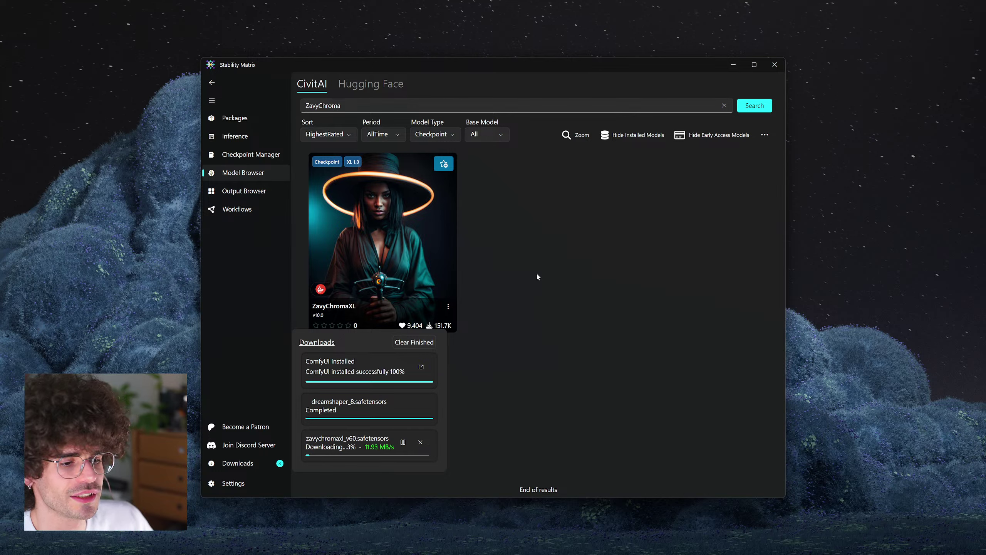
pyautogui.click(556, 261)
pyautogui.click(722, 106)
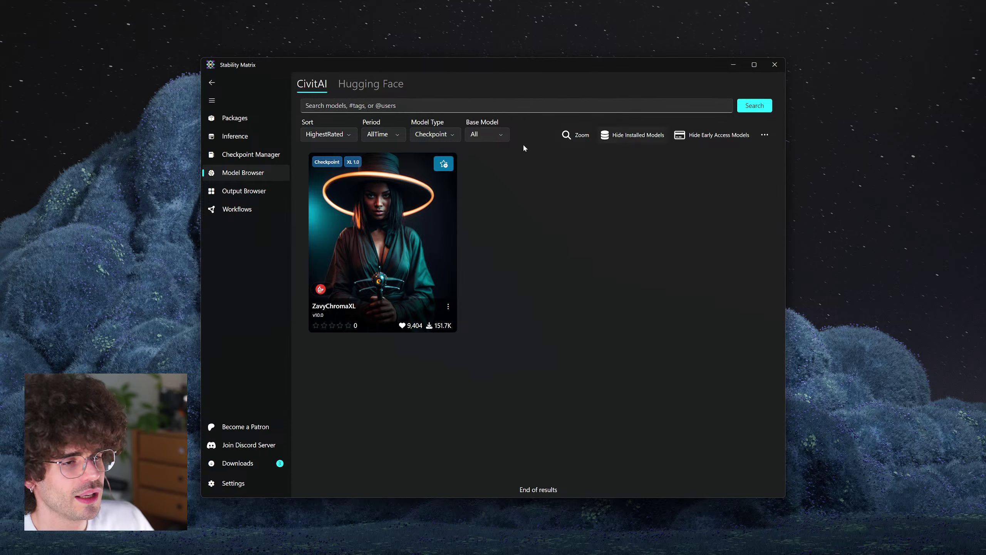
pyautogui.click(756, 107)
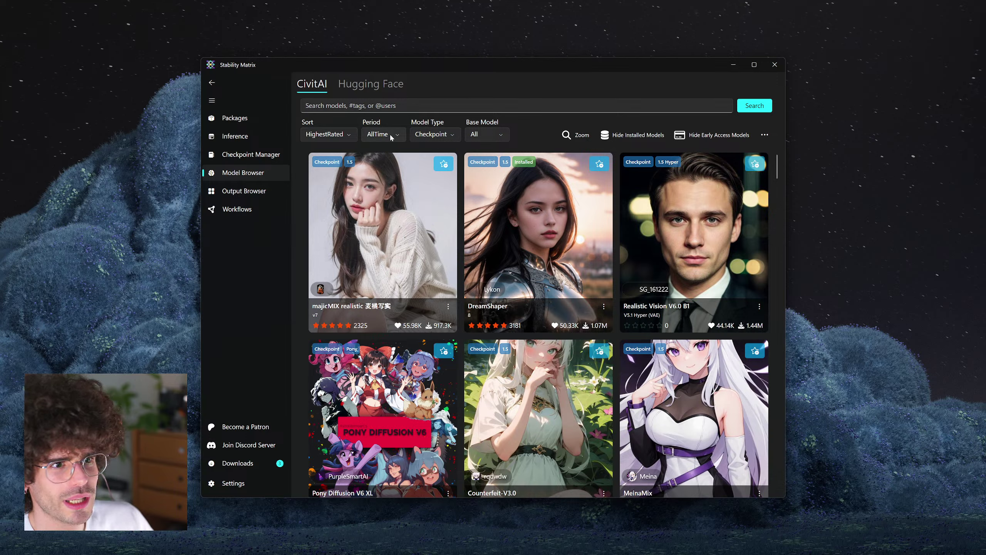
# - Review the available sort orders and time periods for the CivitAI models without changing either
pyautogui.click(331, 134)
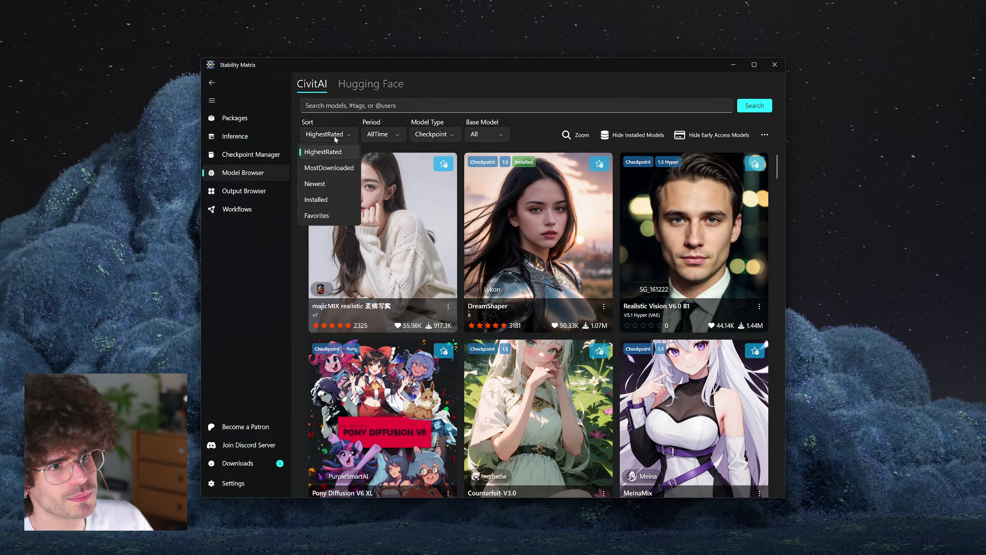
pyautogui.click(391, 135)
pyautogui.click(391, 134)
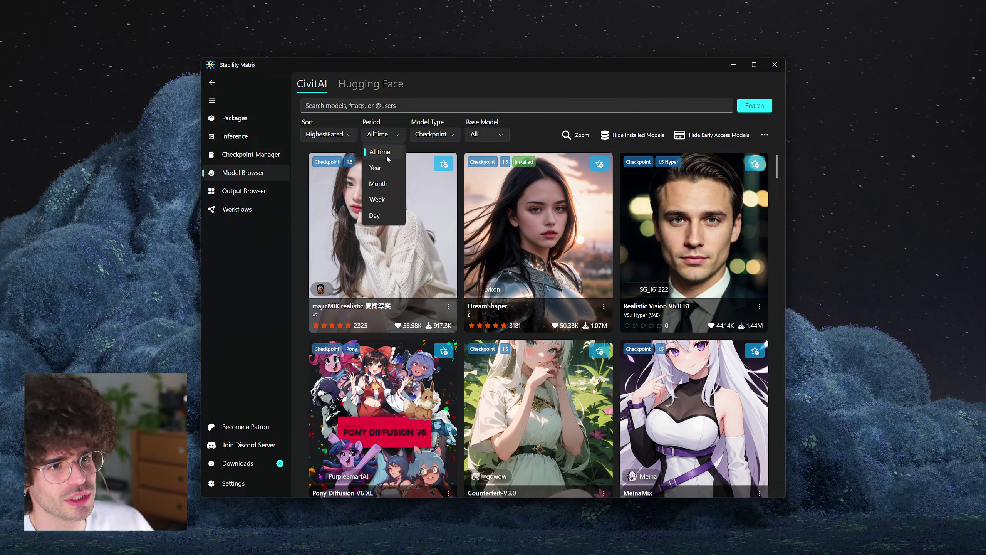
pyautogui.click(404, 120)
pyautogui.click(402, 109)
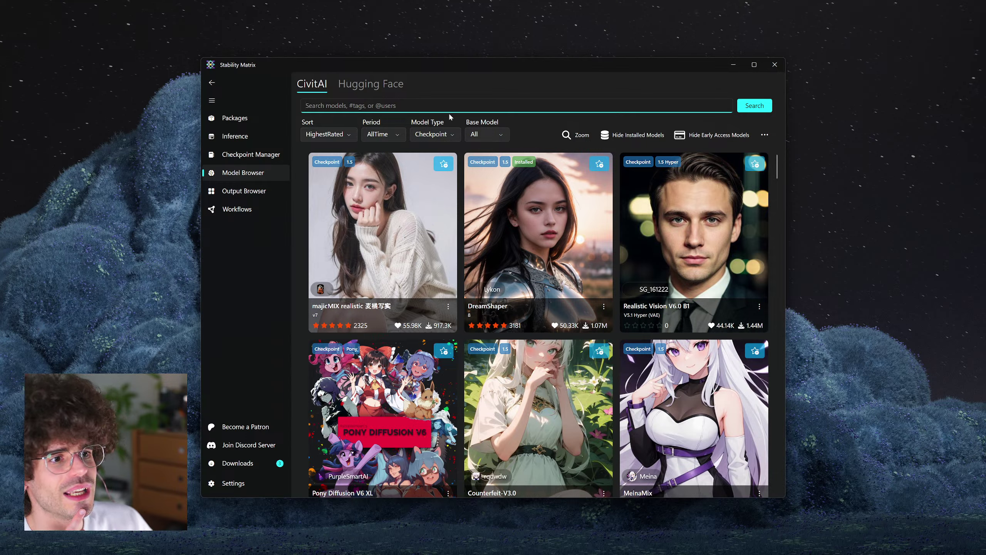
# - Filter the CivitAI models to LORA, and set the model type to All after viewing them
pyautogui.click(446, 137)
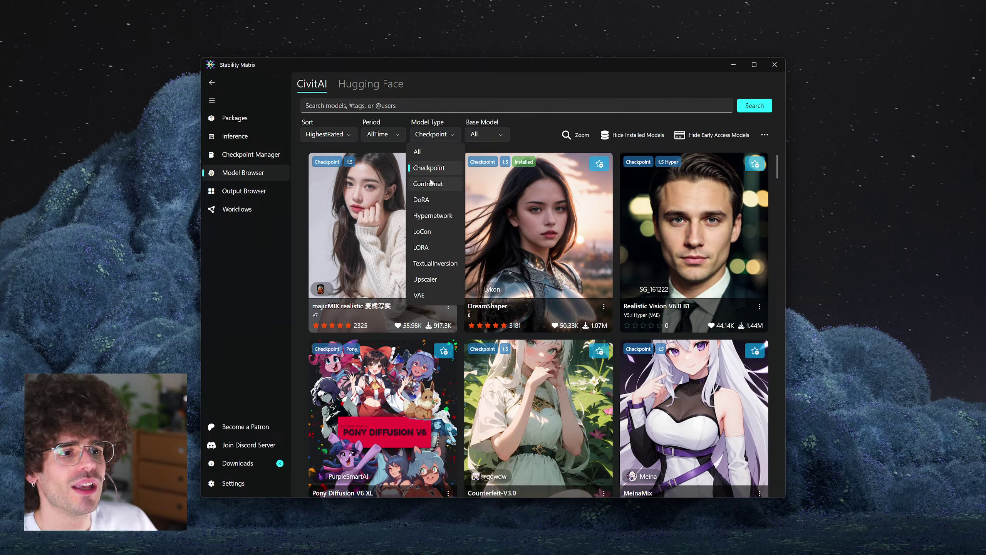
pyautogui.click(437, 253)
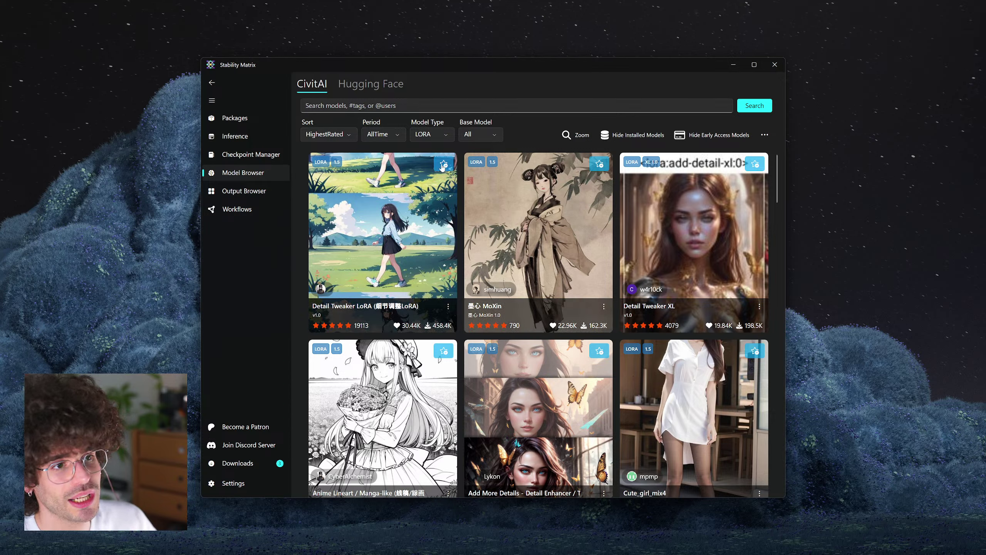
pyautogui.click(428, 134)
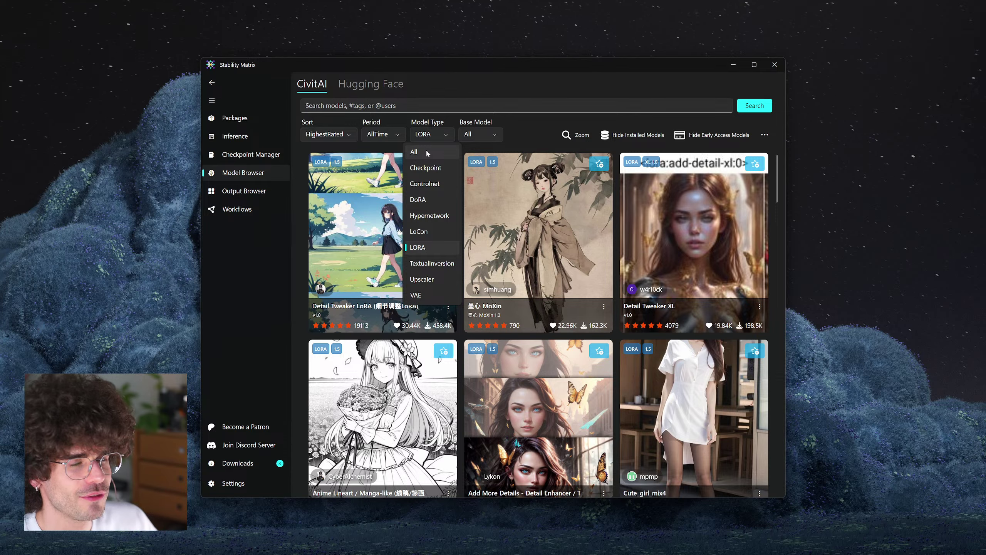
pyautogui.click(455, 146)
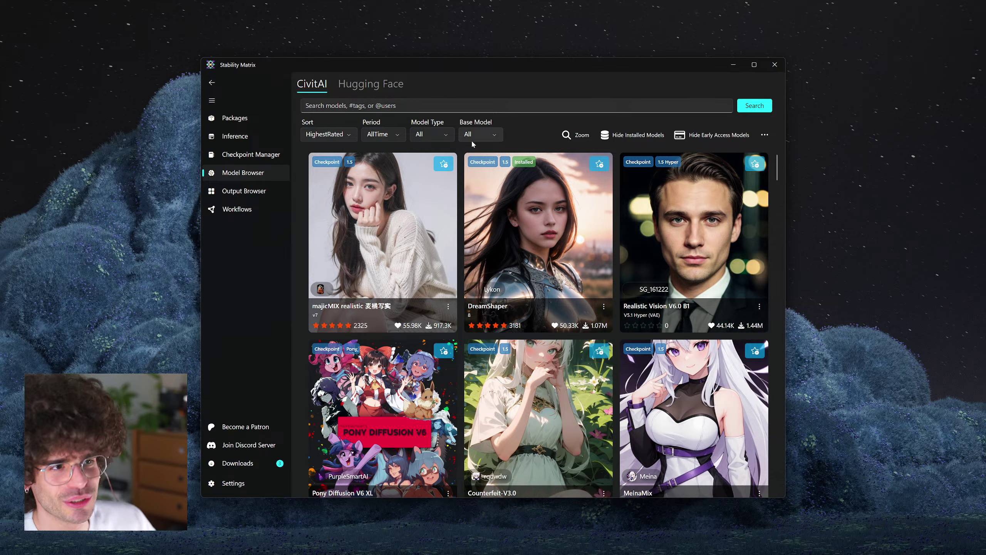
# - Examine the full list of base model filter options, from AuraFlow and Flux to SDXL variants and Stable Cascade, without choosing one
pyautogui.click(471, 136)
pyautogui.scroll(-3, 483, 178)
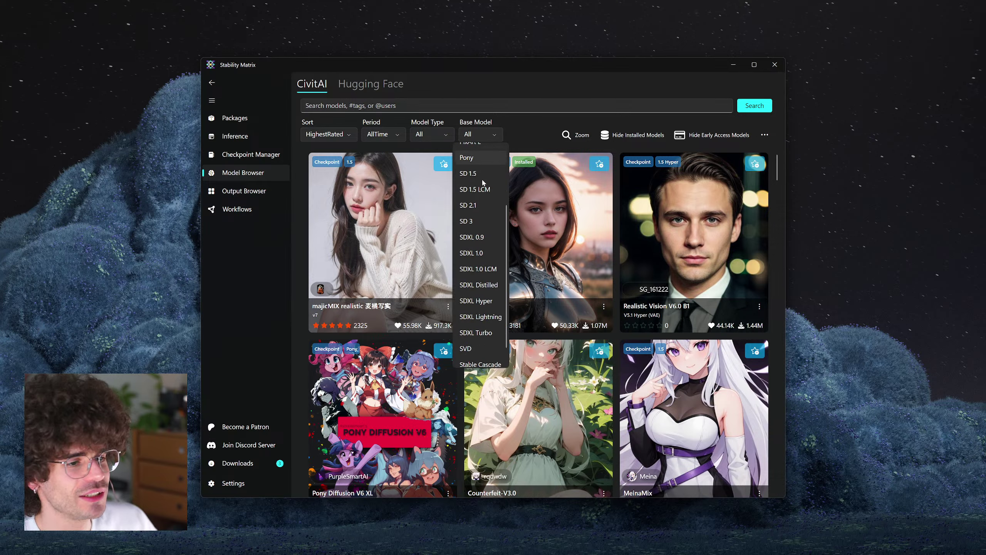
pyautogui.scroll(3, 483, 182)
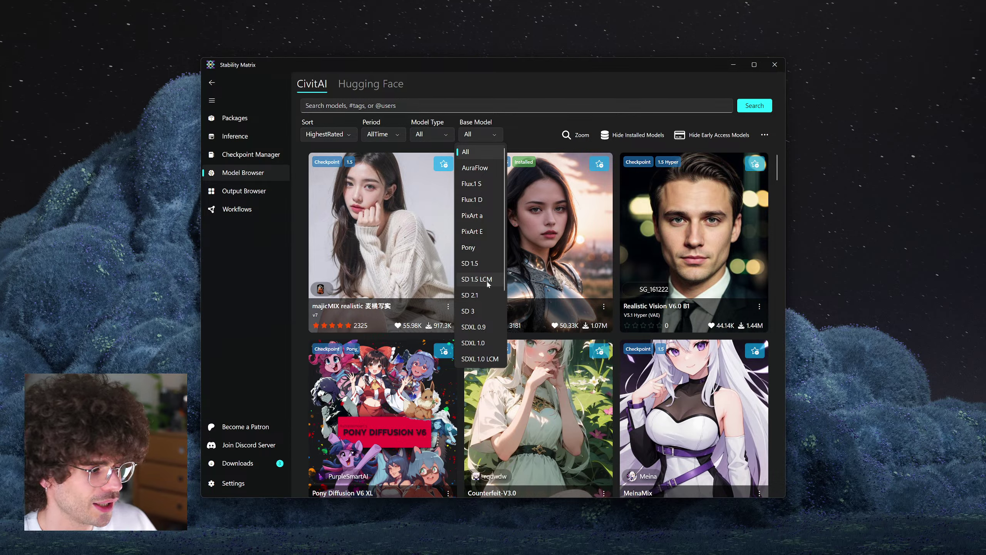
pyautogui.scroll(-2, 487, 285)
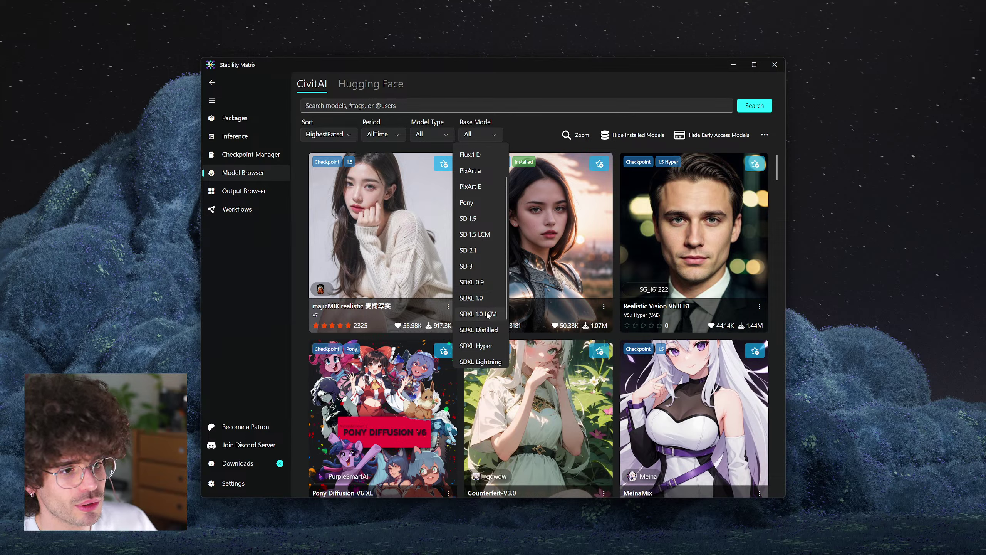
pyautogui.scroll(-2, 493, 311)
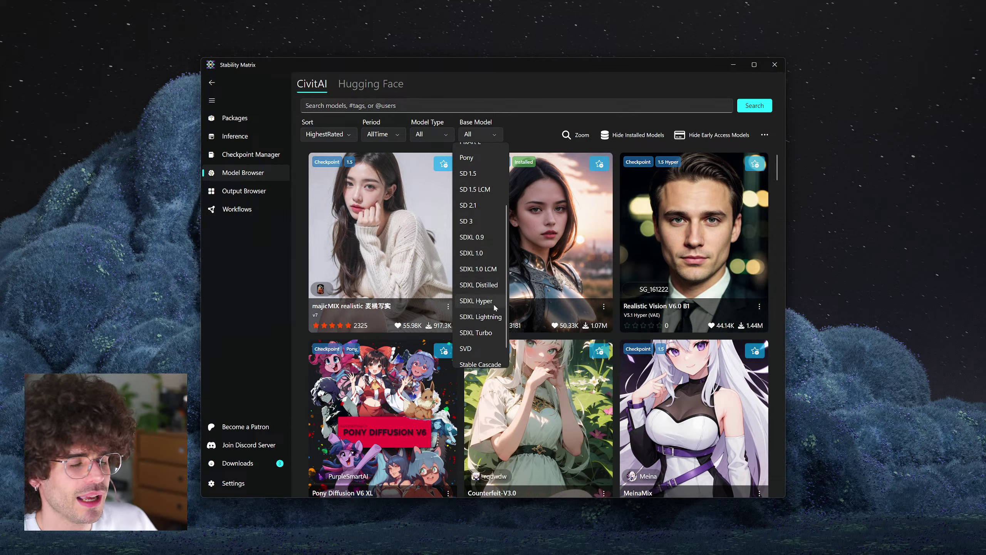
pyautogui.scroll(-1, 488, 338)
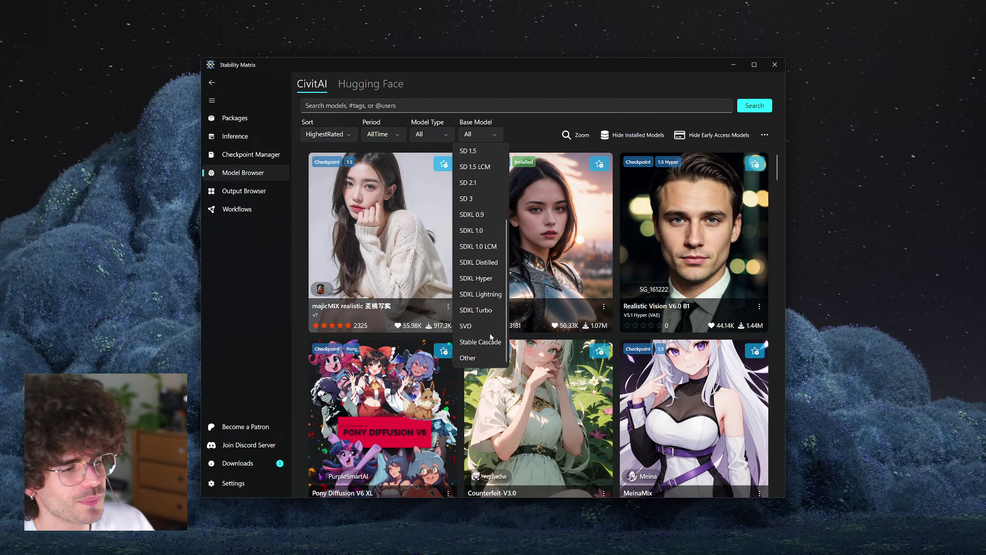
pyautogui.scroll(1, 489, 308)
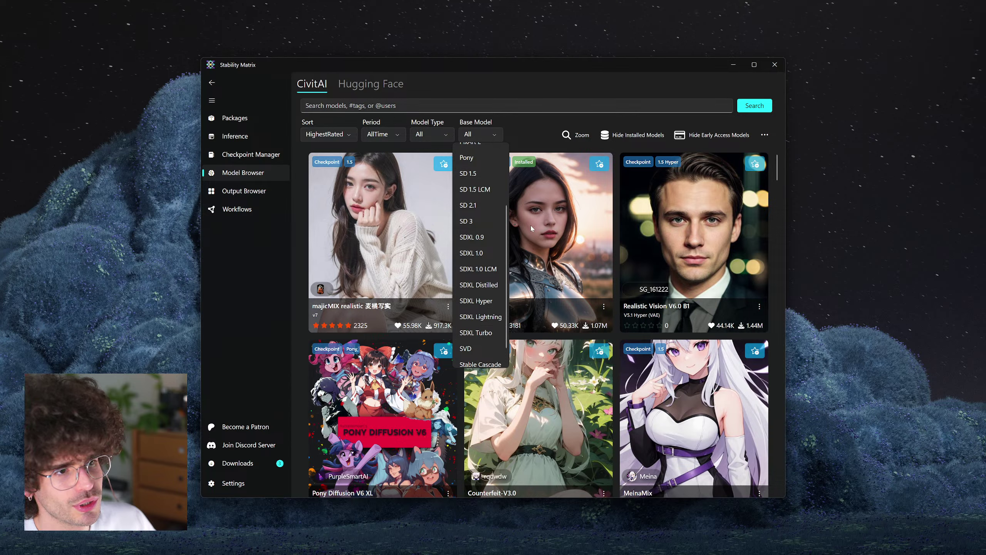
pyautogui.click(621, 151)
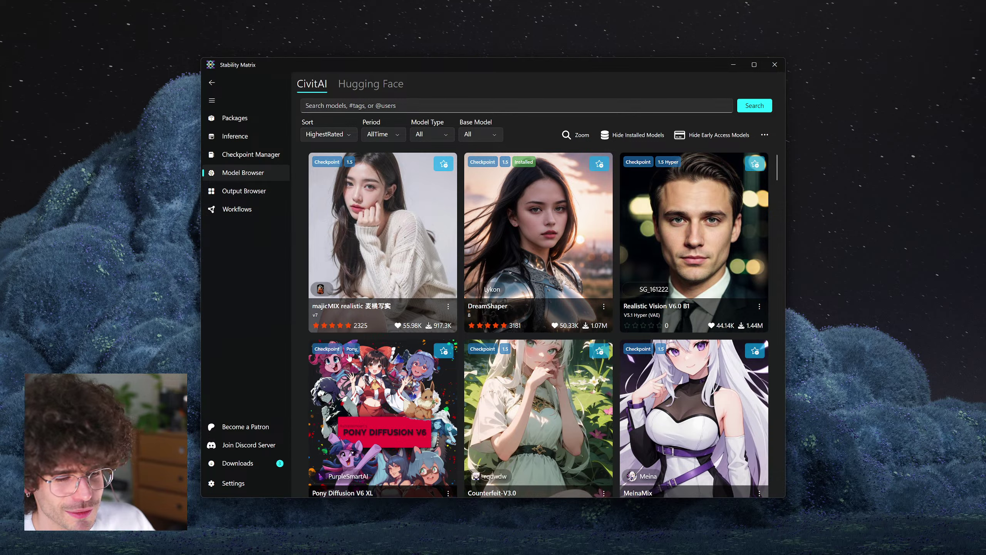
# - Filter the CivitAI models to the SDXL 1.0 base model
pyautogui.click(473, 137)
pyautogui.scroll(-1, 476, 292)
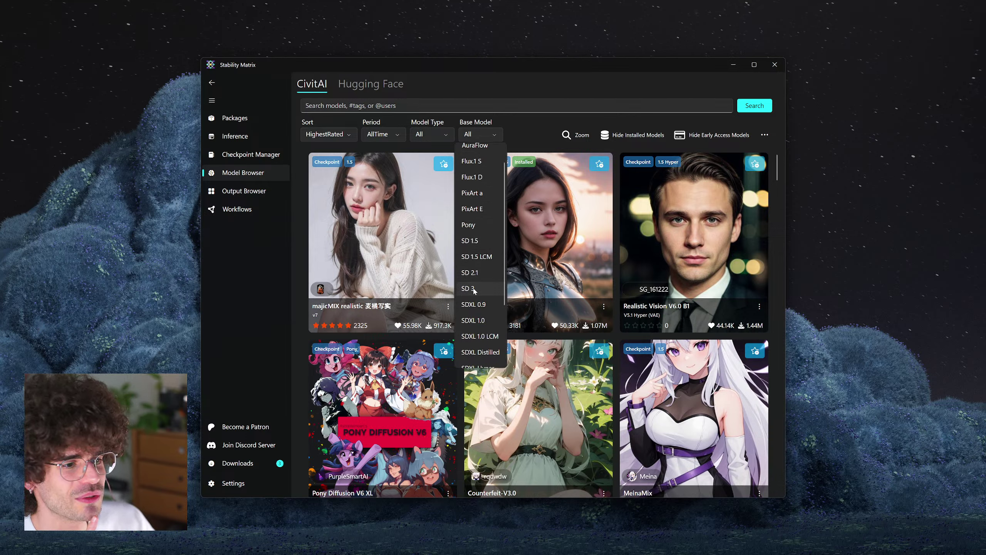
pyautogui.click(474, 320)
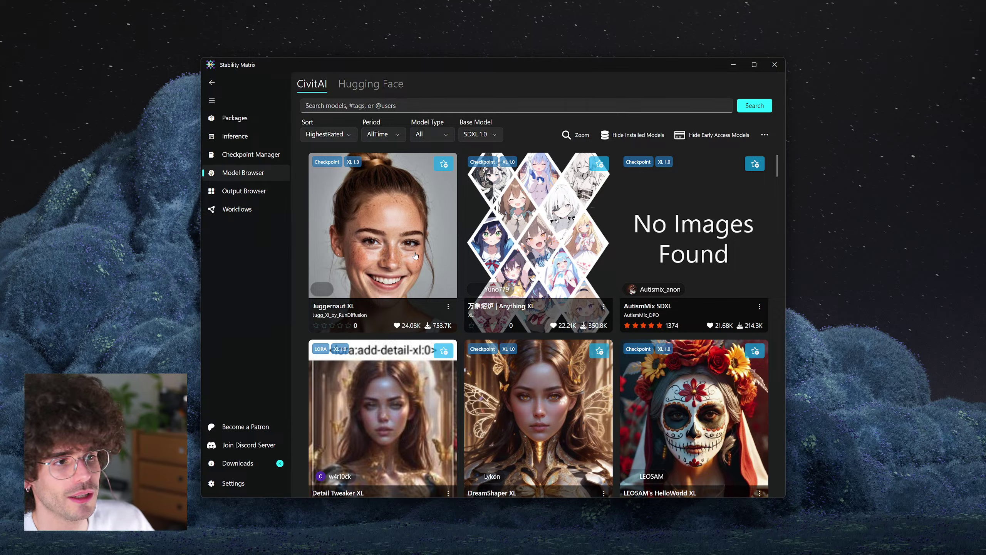
# - Check the ZavyChromaXL download's progress and examine the Hugging Face catalogue's base models, text encoders, CLIP Vision models and ControlNets
pyautogui.click(248, 463)
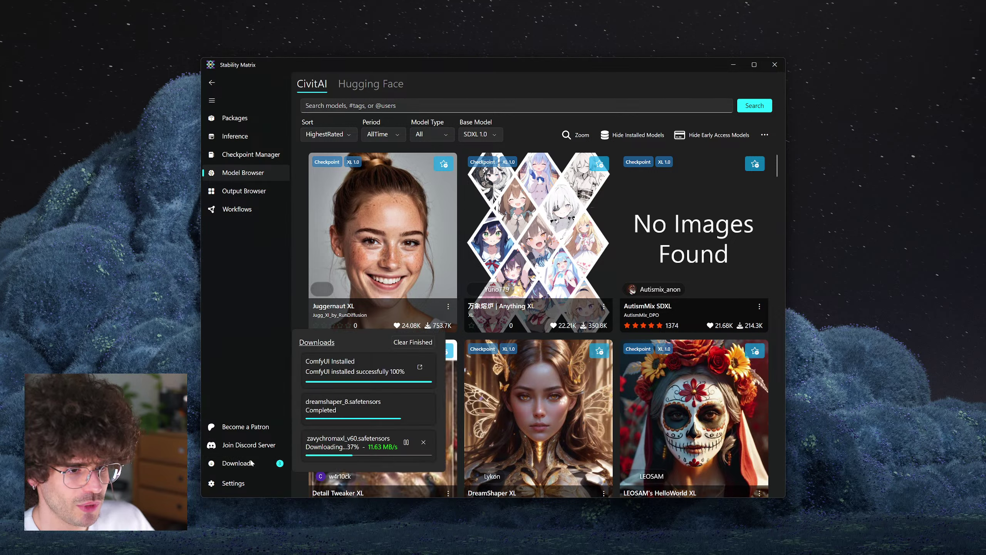
pyautogui.click(249, 463)
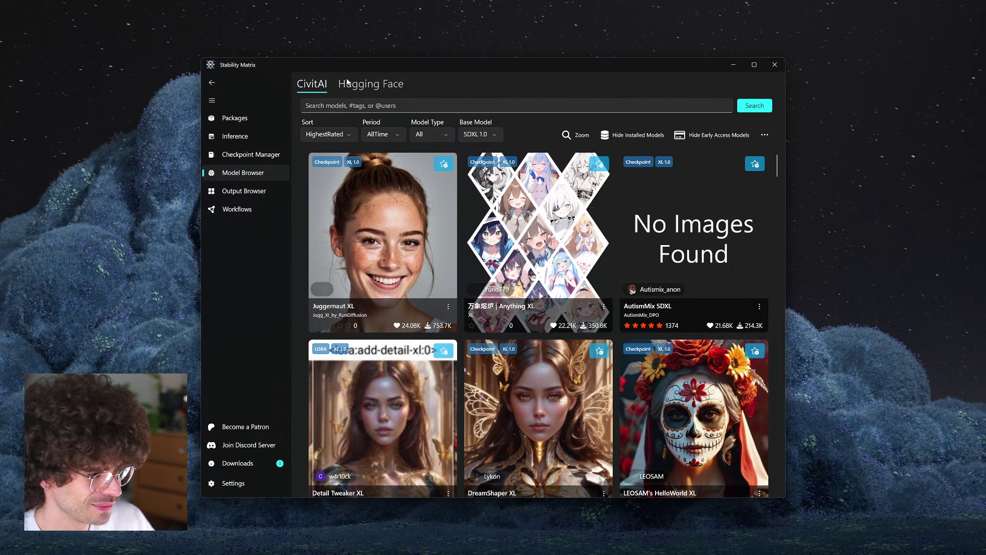
pyautogui.click(368, 87)
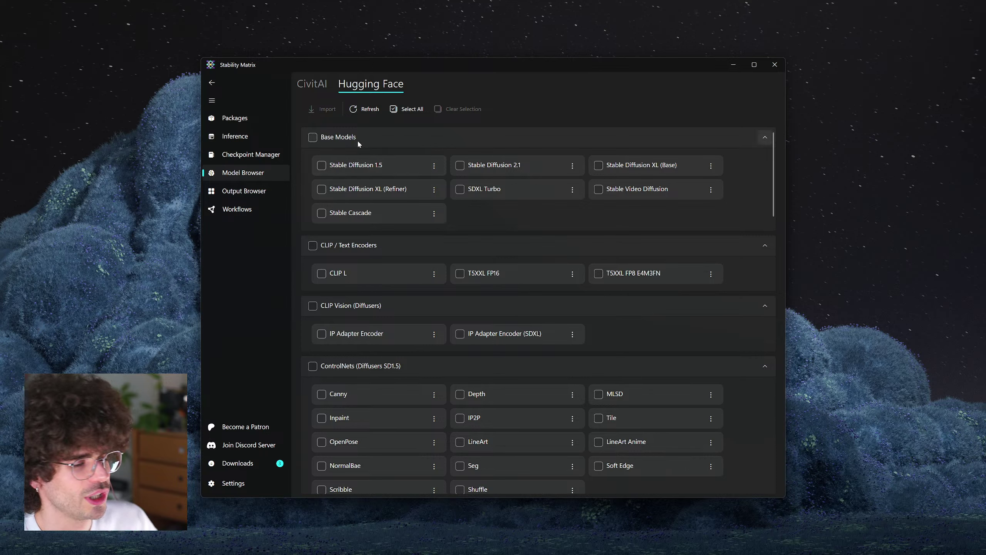
pyautogui.scroll(-1, 357, 221)
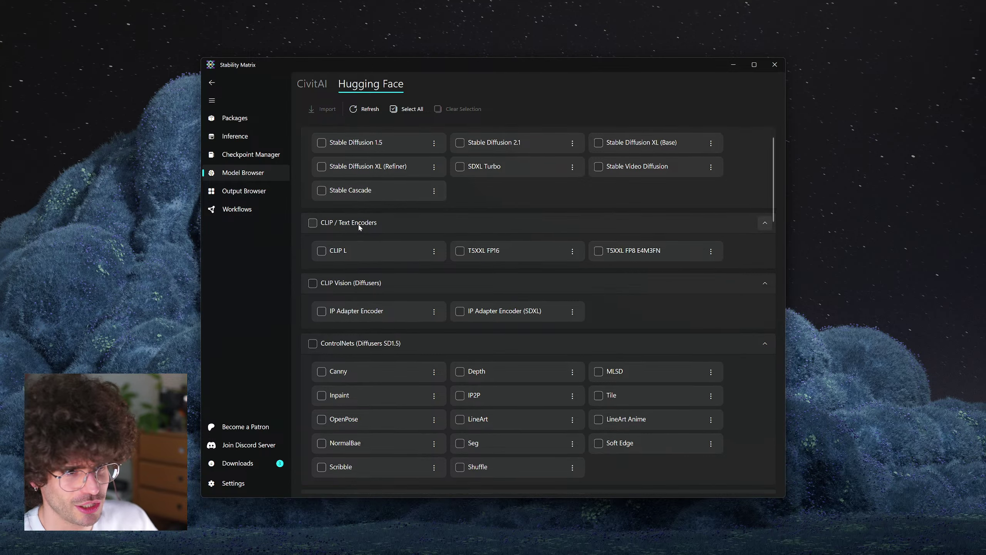
pyautogui.scroll(-3, 378, 242)
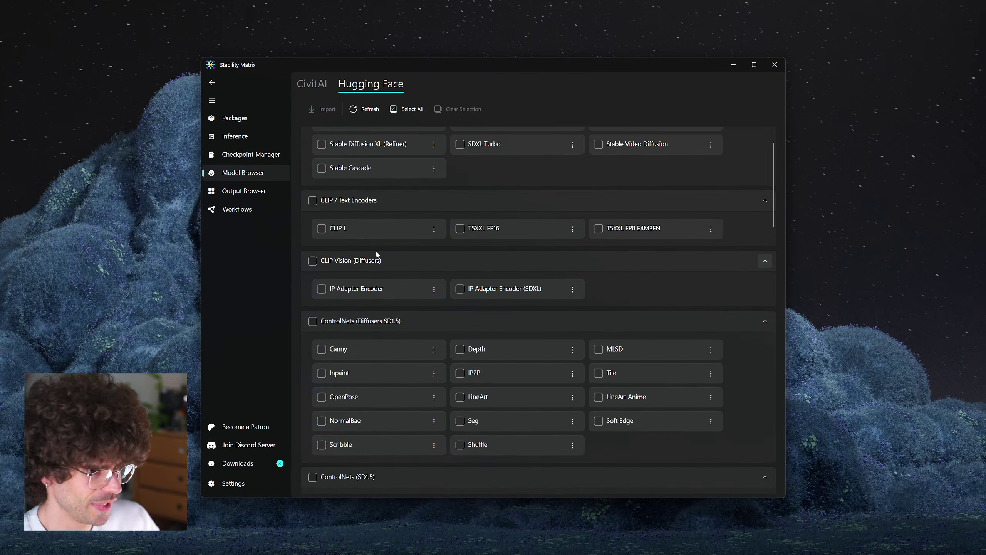
pyautogui.scroll(-1, 382, 278)
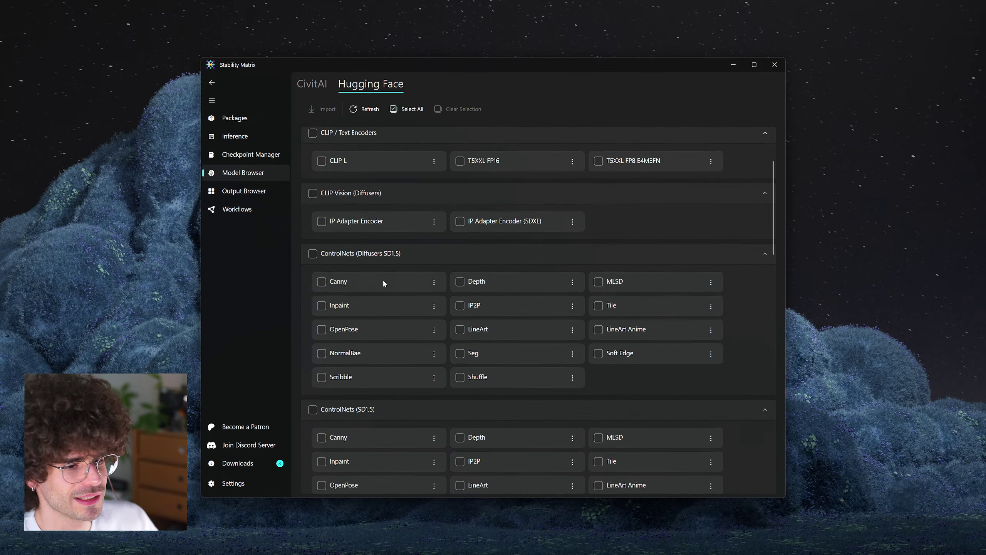
pyautogui.scroll(-3, 390, 262)
pyautogui.scroll(-6, 388, 264)
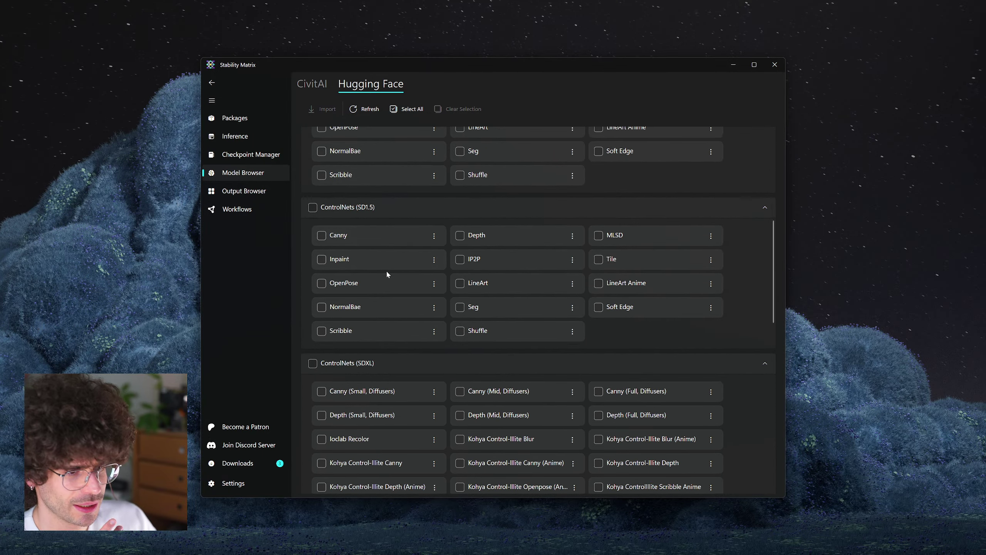
pyautogui.scroll(-15, 383, 268)
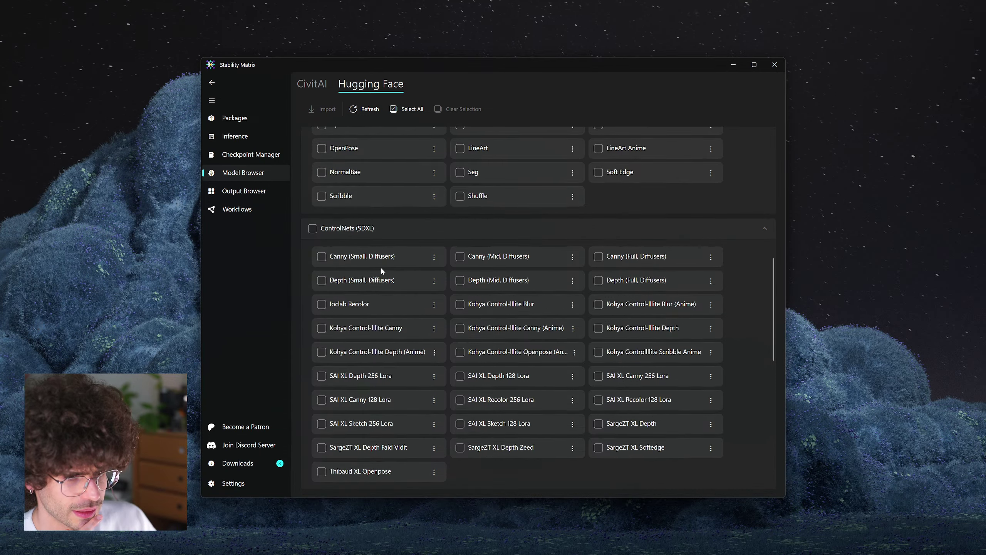
pyautogui.scroll(-7, 382, 270)
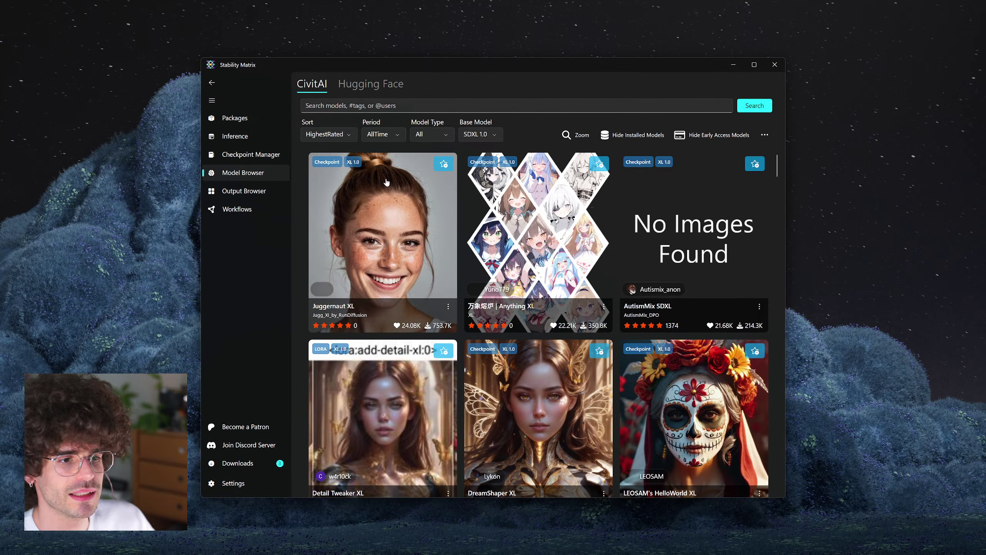
# - Reset the CivitAI base model filter to All
pyautogui.click(490, 132)
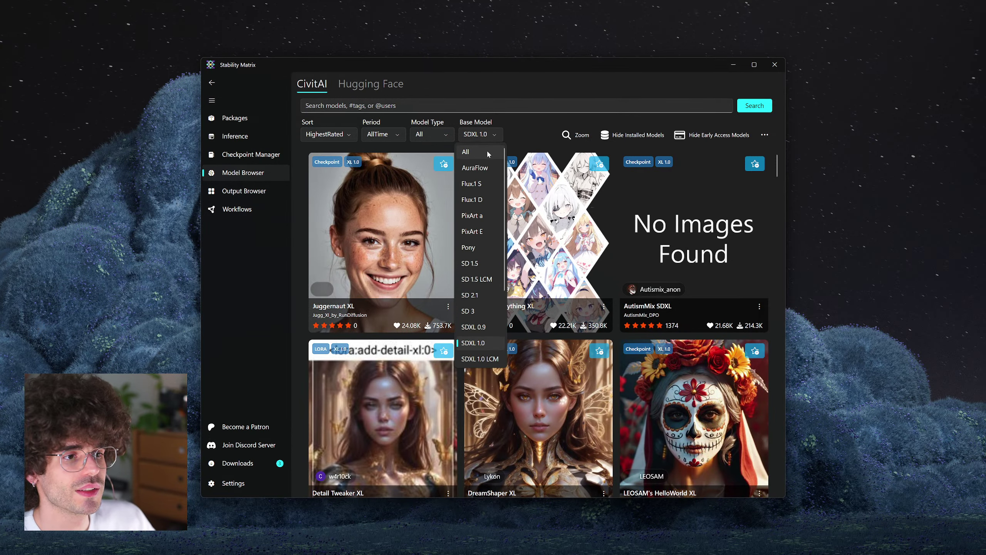
pyautogui.click(487, 151)
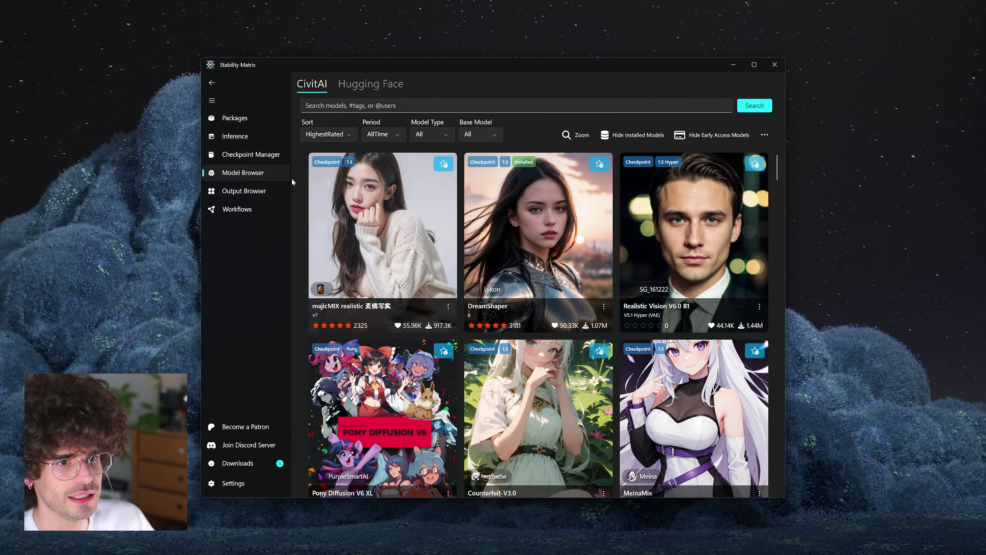
# - View the Output Browser and Workflows pages, and return to Packages to check the ZavyChromaXL download's progress
pyautogui.click(263, 192)
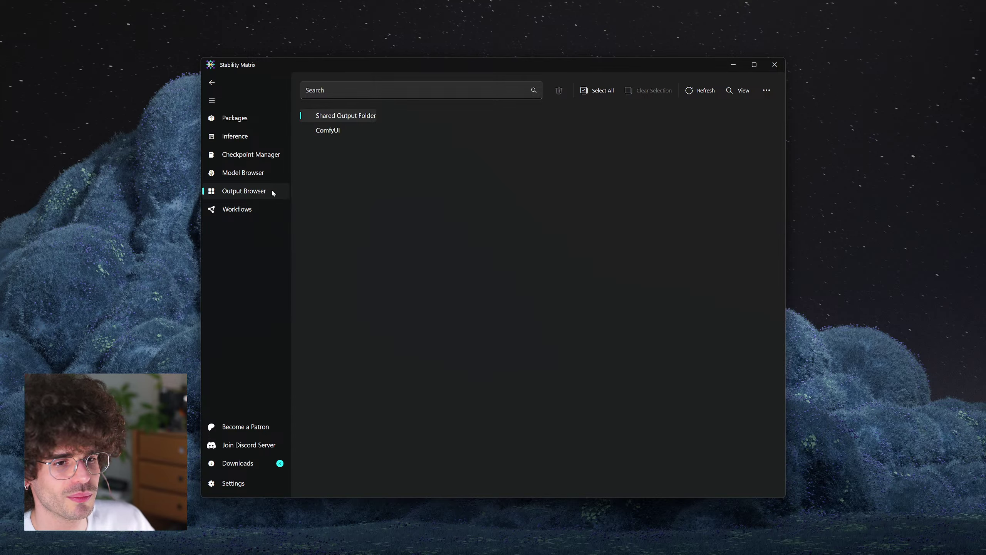
pyautogui.click(260, 210)
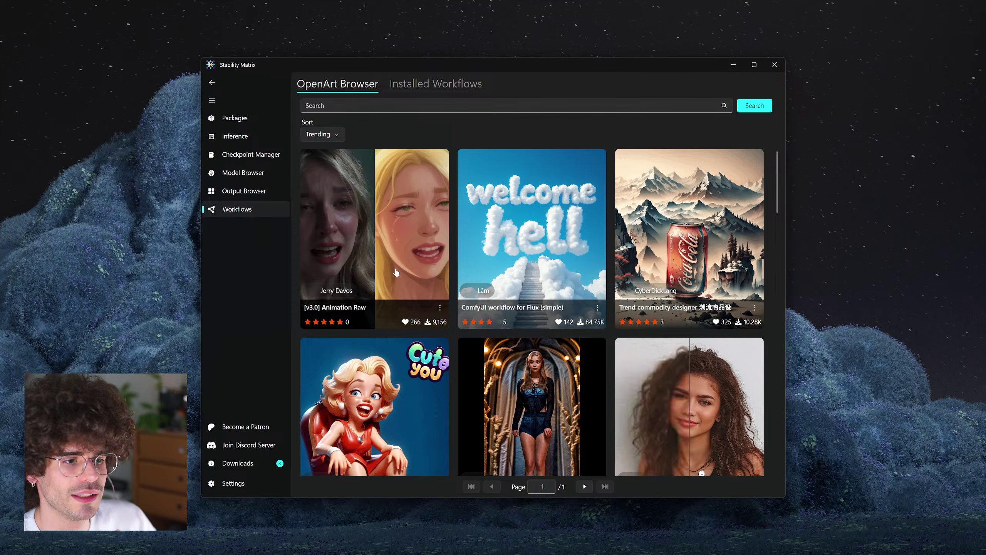
pyautogui.click(252, 119)
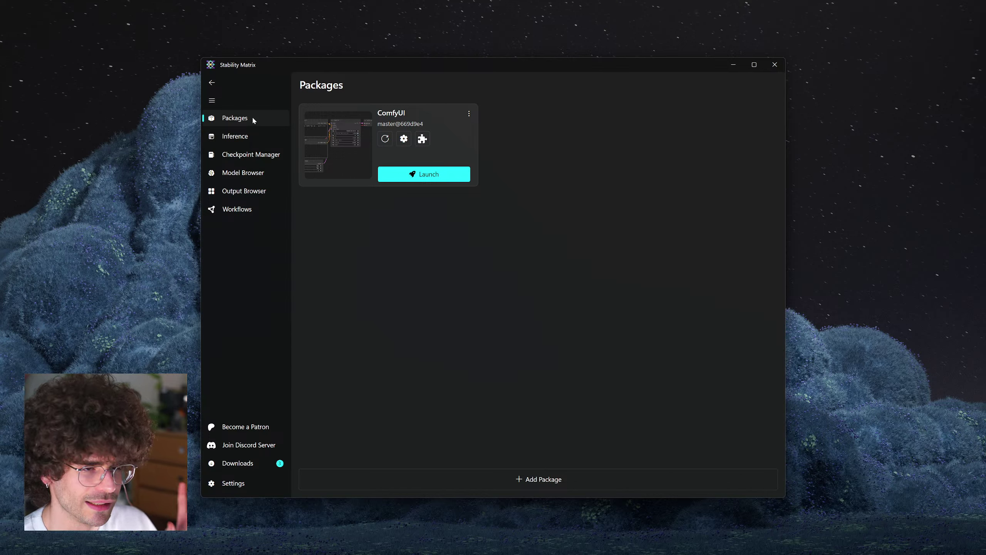
pyautogui.click(260, 463)
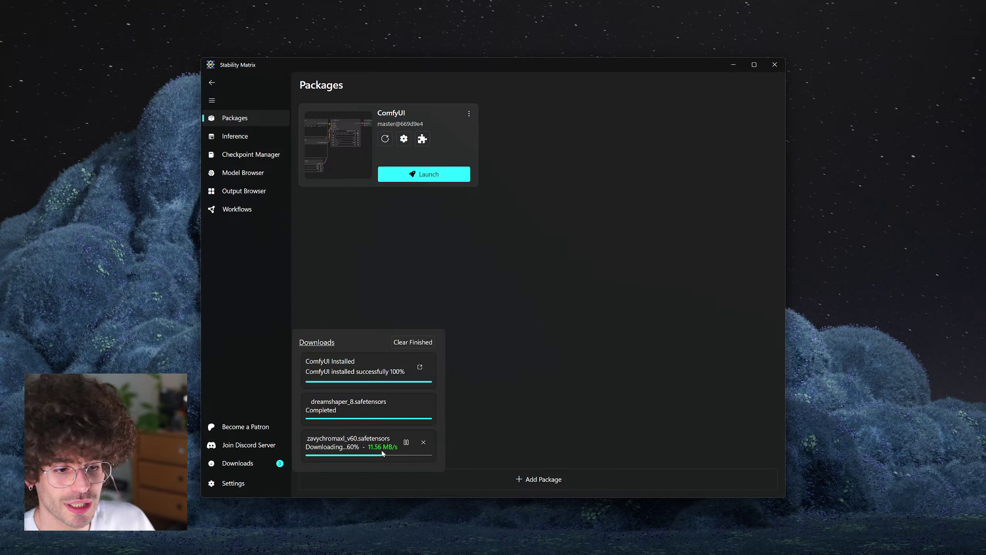
pyautogui.click(601, 375)
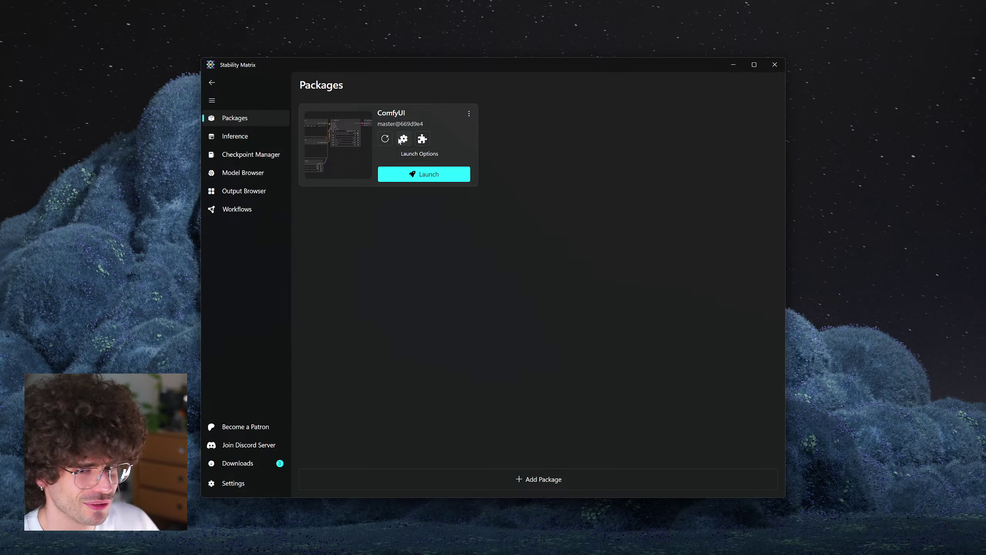
# - Review ComfyUI's launch options without saving changes, and view the list of available extensions
pyautogui.click(403, 138)
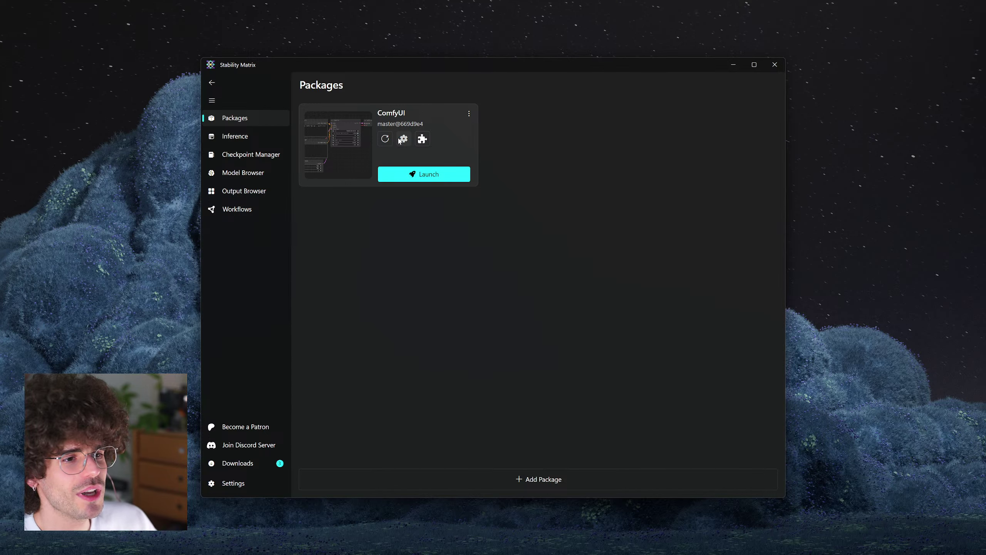
pyautogui.scroll(-8, 470, 206)
pyautogui.scroll(-10, 474, 211)
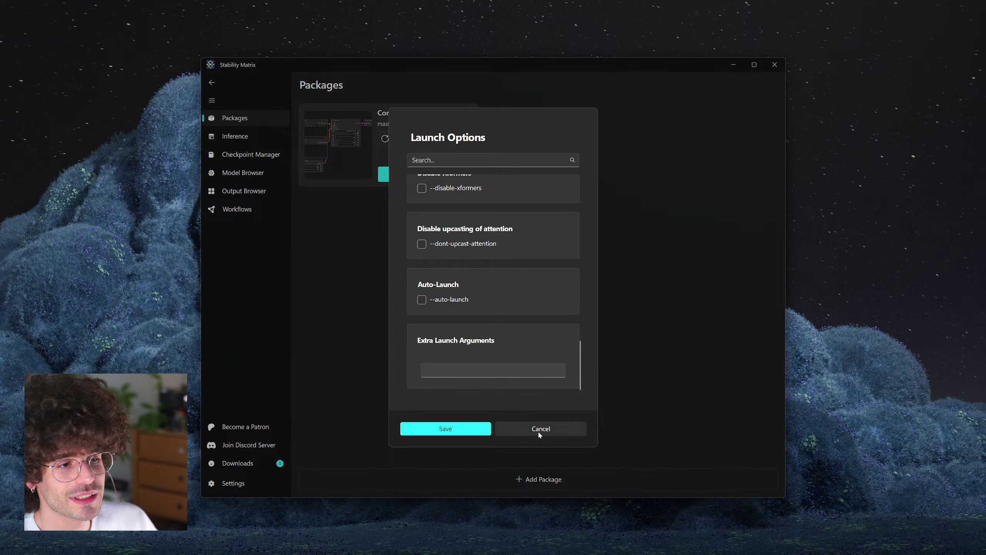
pyautogui.scroll(12, 550, 367)
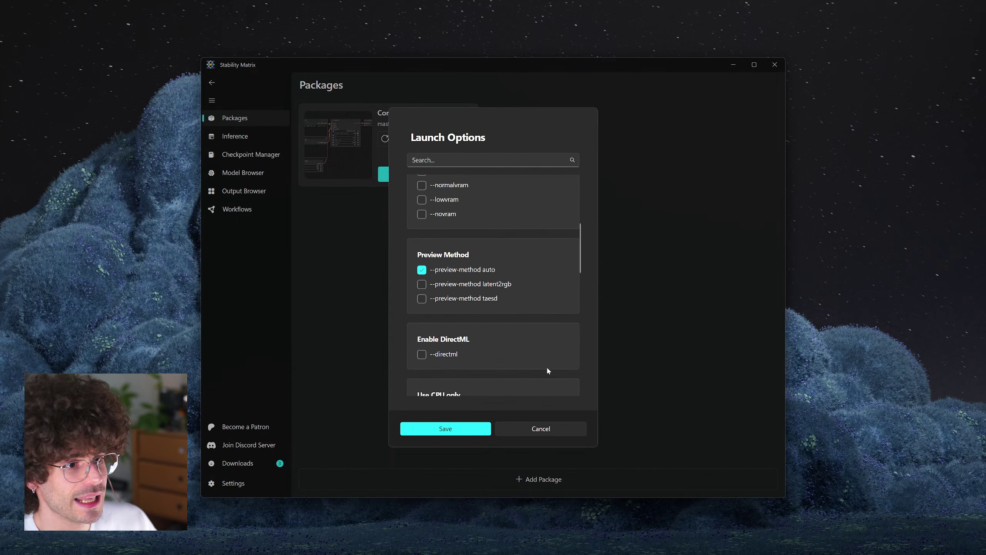
pyautogui.scroll(5, 548, 369)
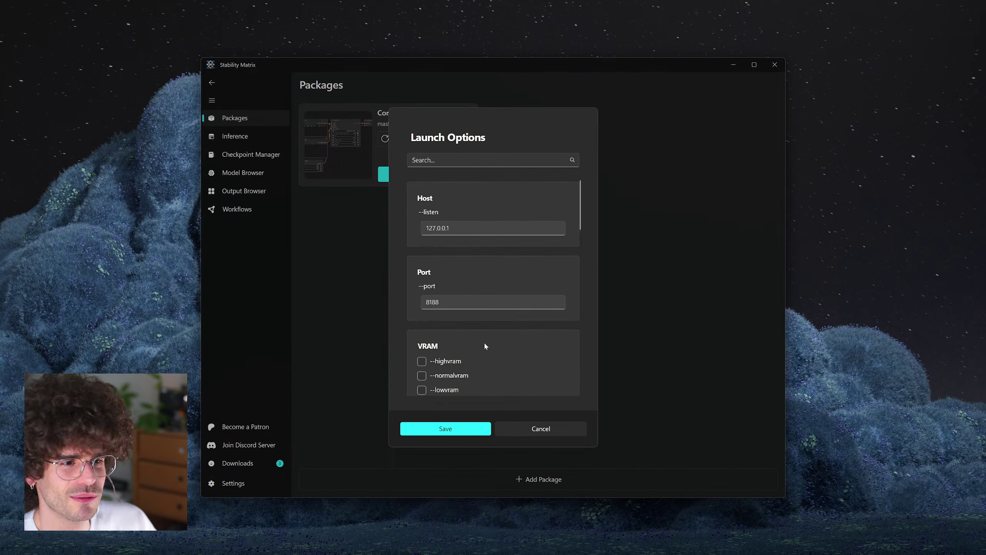
pyautogui.click(538, 429)
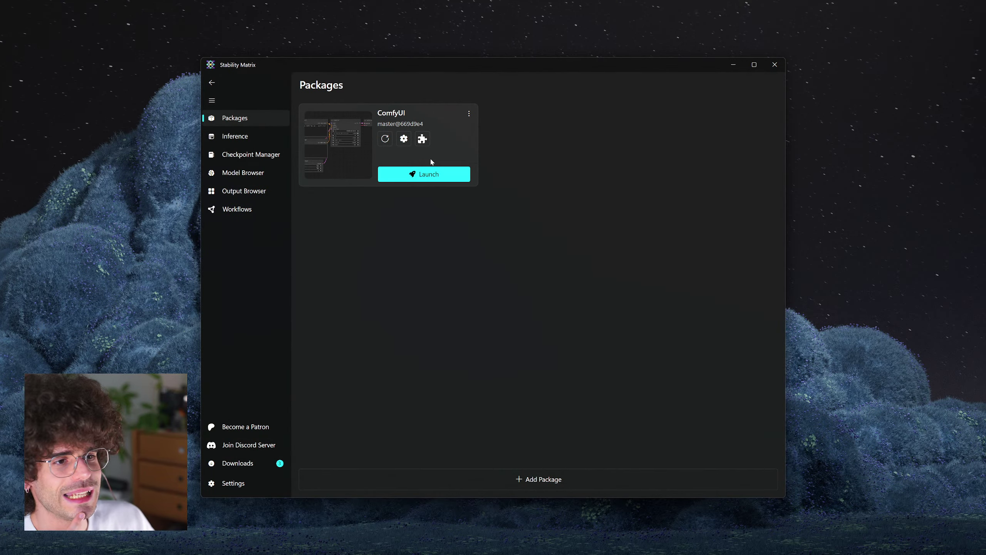
pyautogui.click(423, 139)
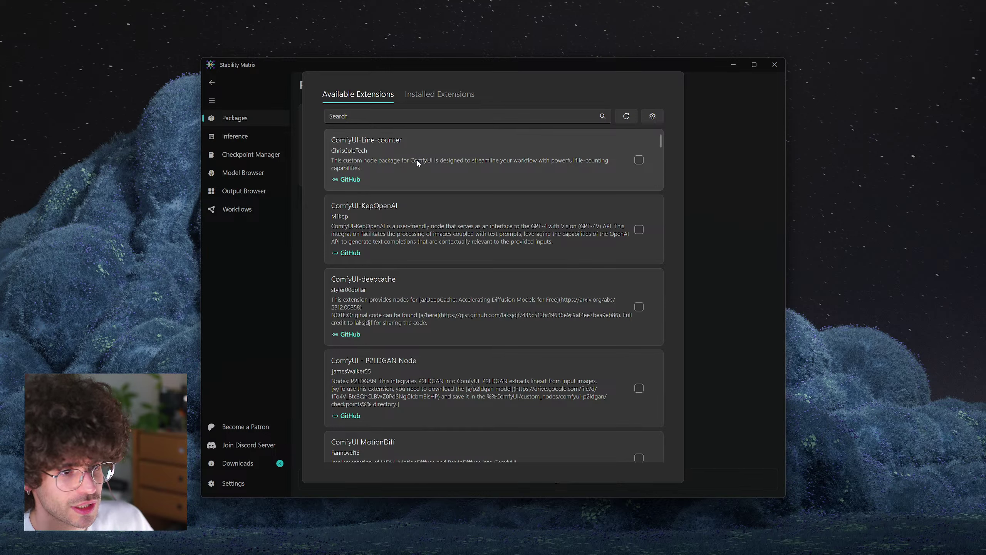
pyautogui.click(734, 239)
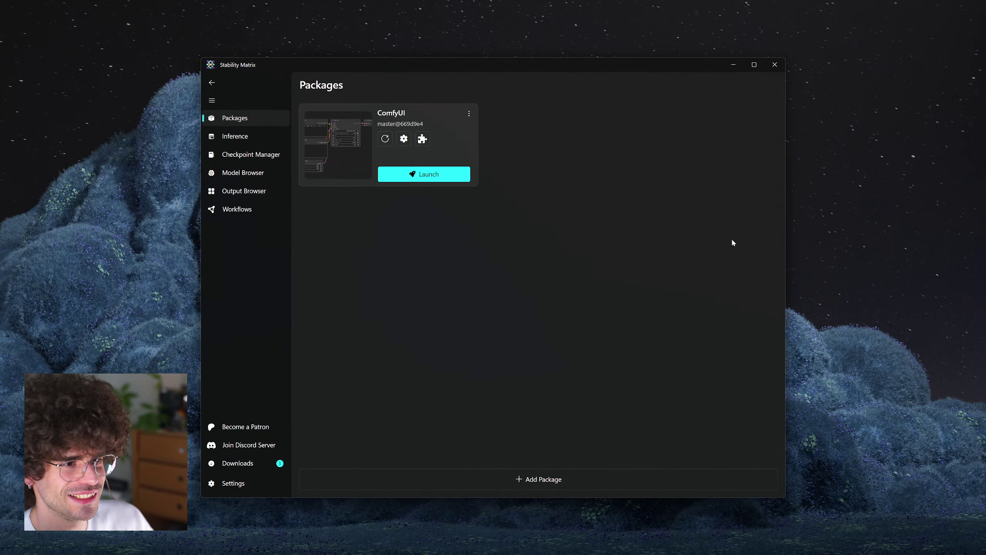
# - Launch the ComfyUI package and highlight the local web address in its server console
pyautogui.click(456, 174)
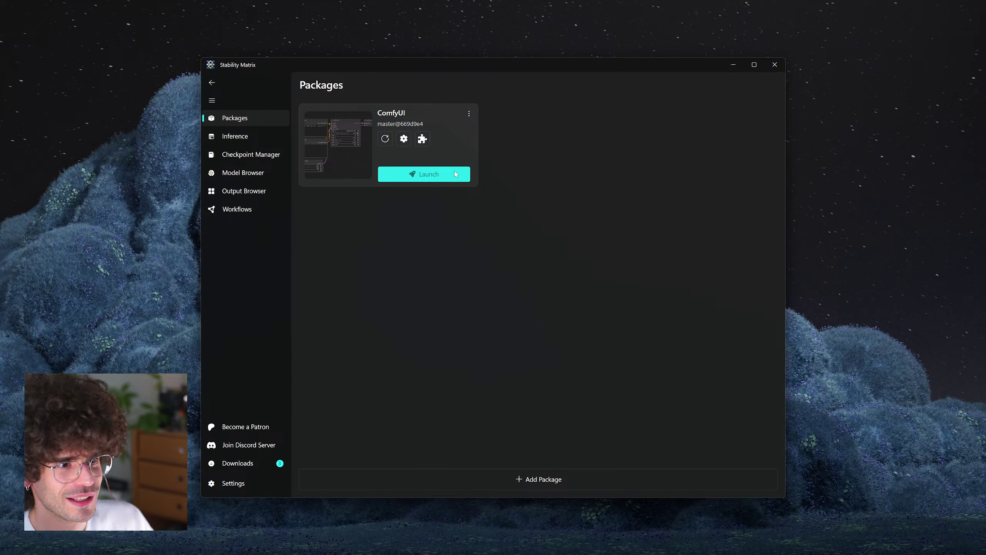
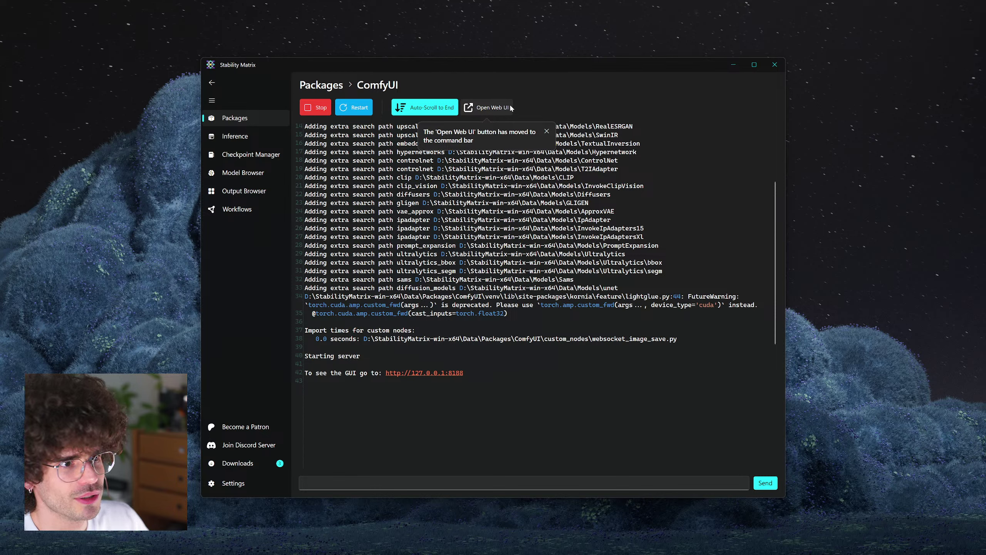
pyautogui.click(510, 107)
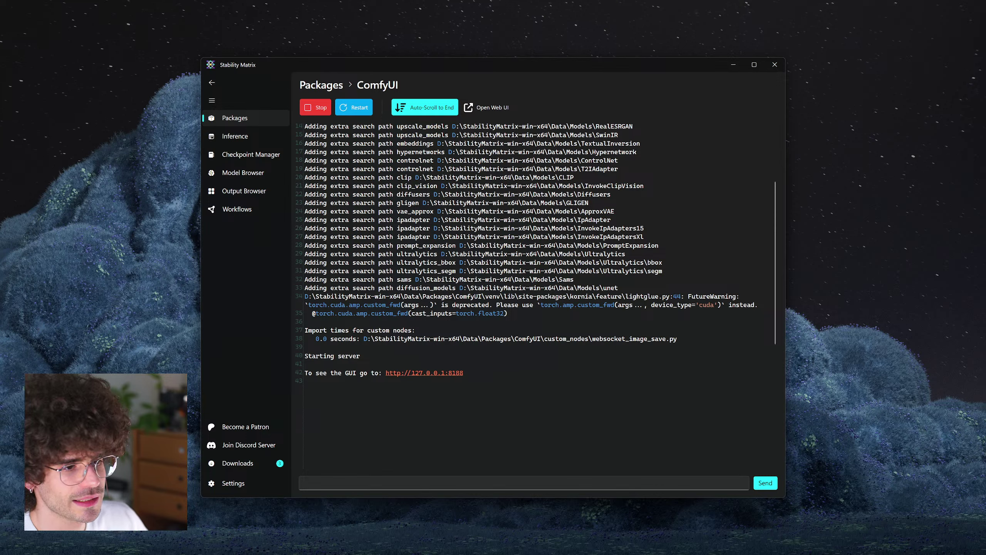
pyautogui.moveTo(464, 373); pyautogui.dragTo(305, 374)
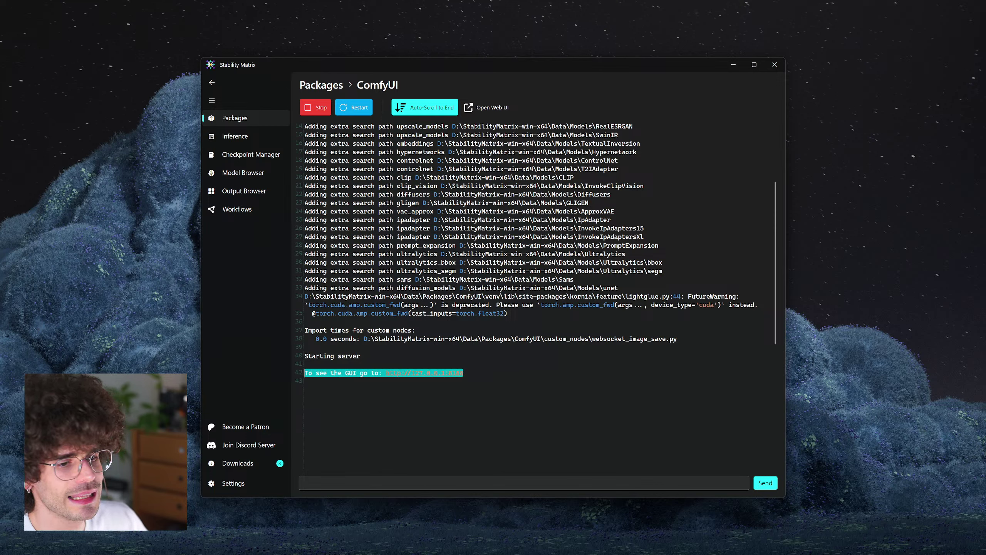
pyautogui.click(304, 374)
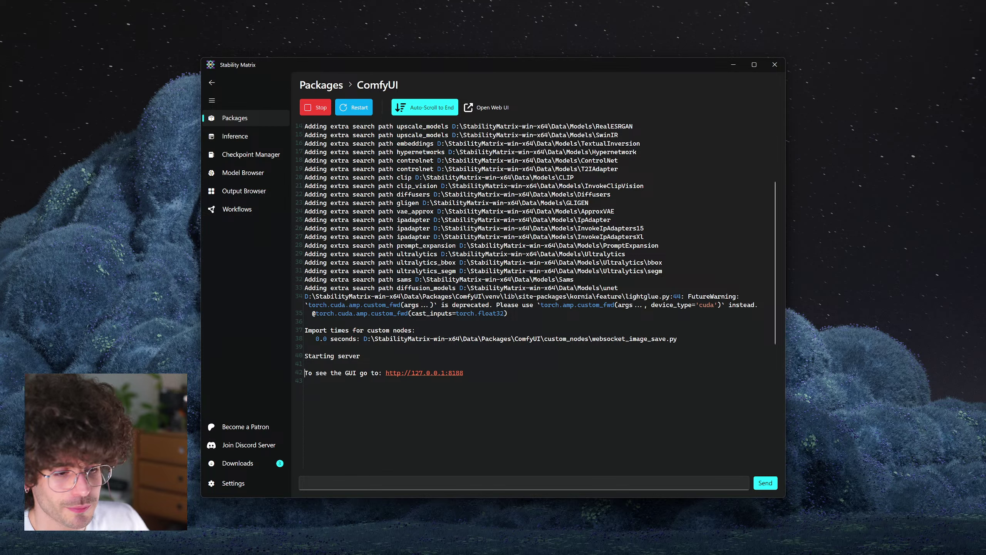
pyautogui.moveTo(463, 373); pyautogui.dragTo(383, 373)
pyautogui.click(383, 373)
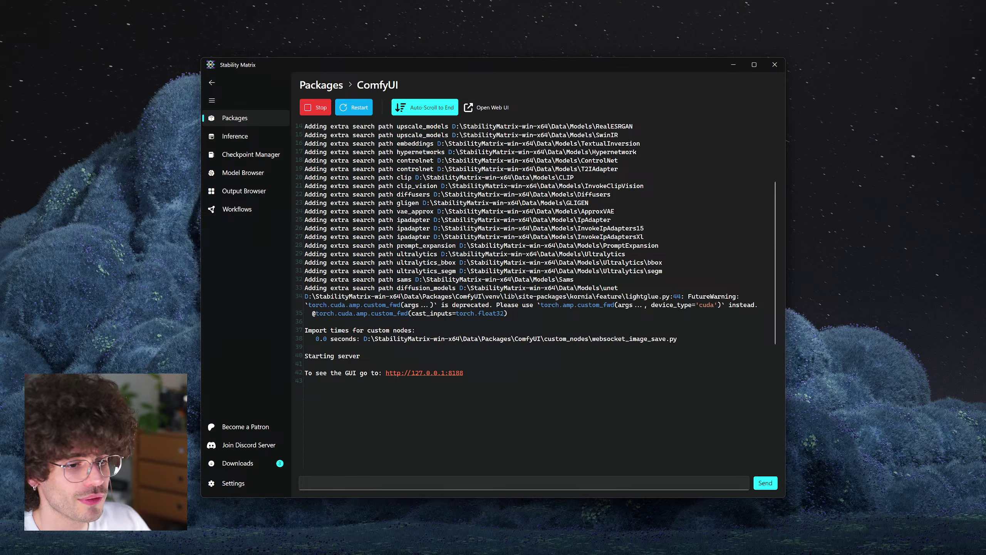
# - Check the ZavyChromaXL download's progress, and view ComfyUI at its local address before closing that browser tab
pyautogui.click(242, 468)
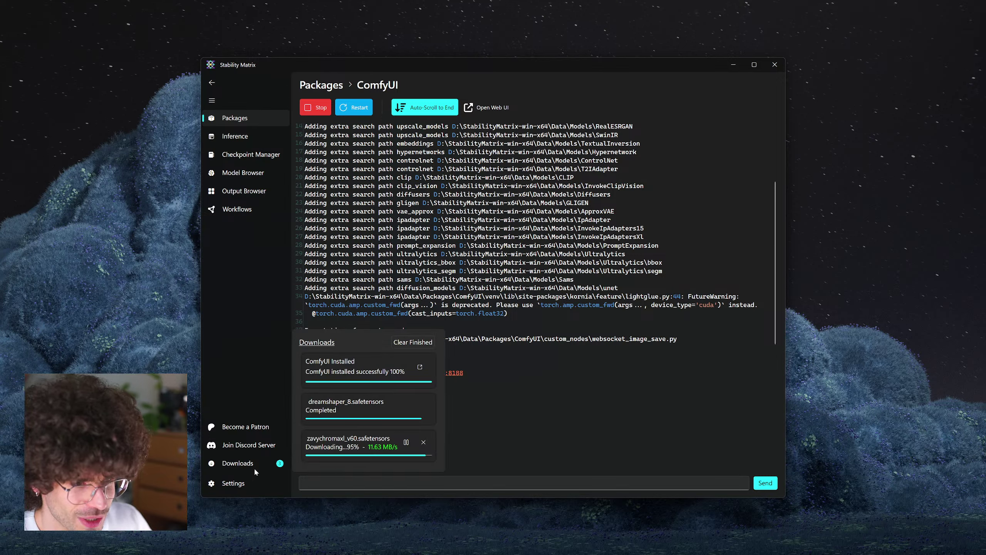
pyautogui.click(551, 435)
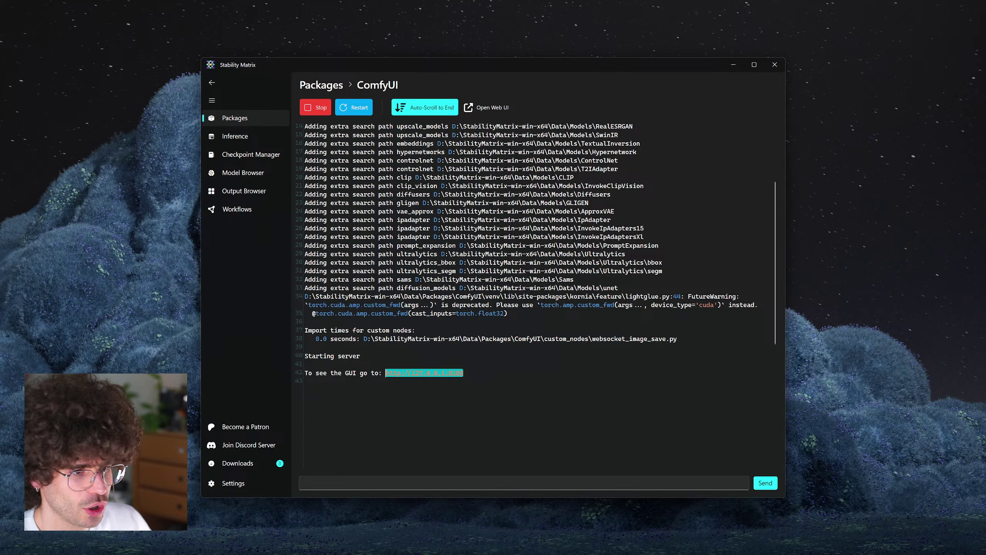
pyautogui.click(447, 373)
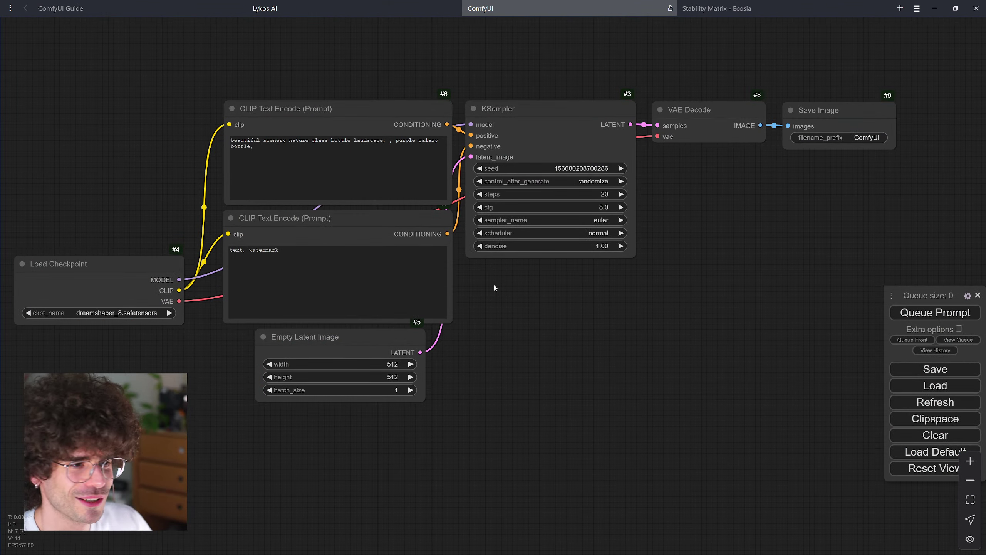
pyautogui.click(670, 8)
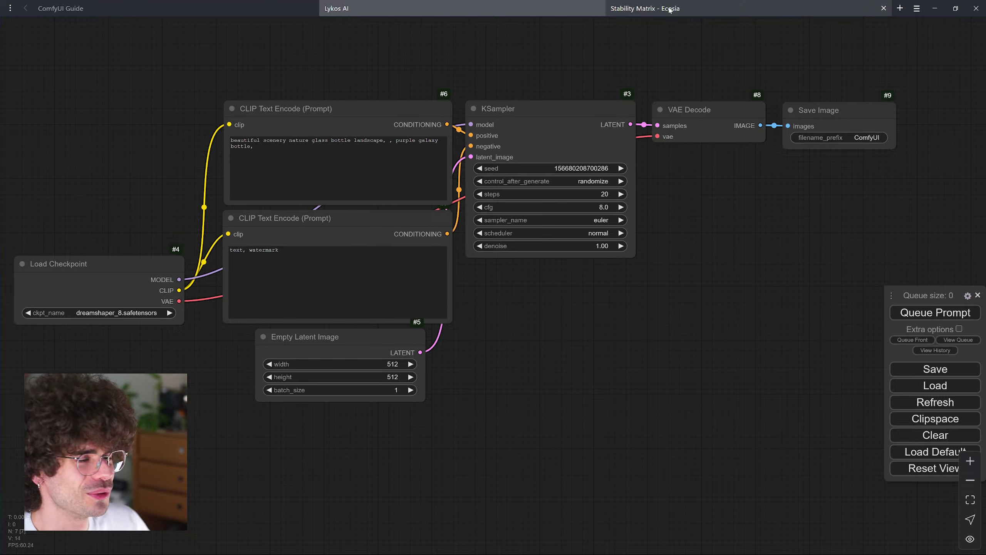
# - Switch to Stability Matrix to reopen ComfyUI's web interface, and close the Ecosia search and Lykos AI browser tabs
pyautogui.hotkey('alt', 'Tab')
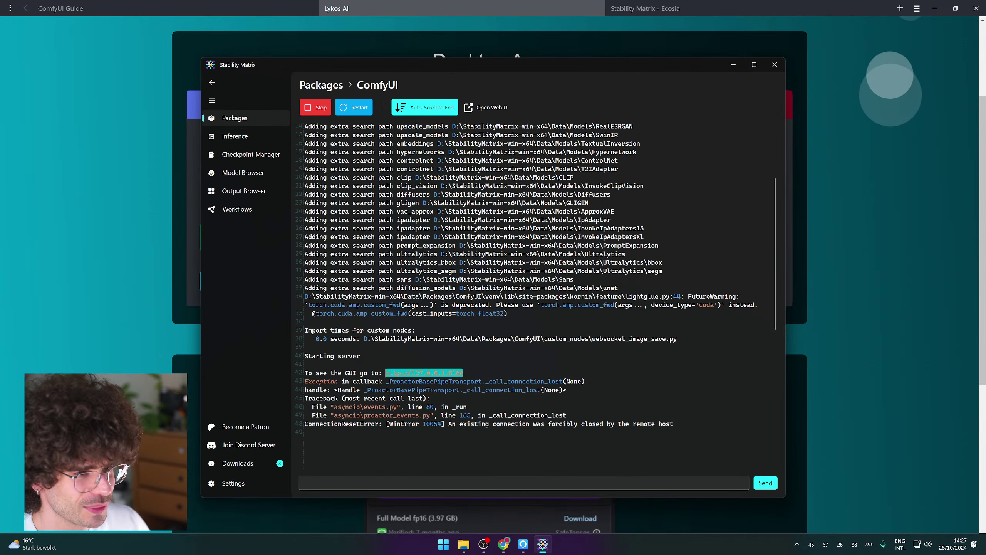
pyautogui.click(486, 108)
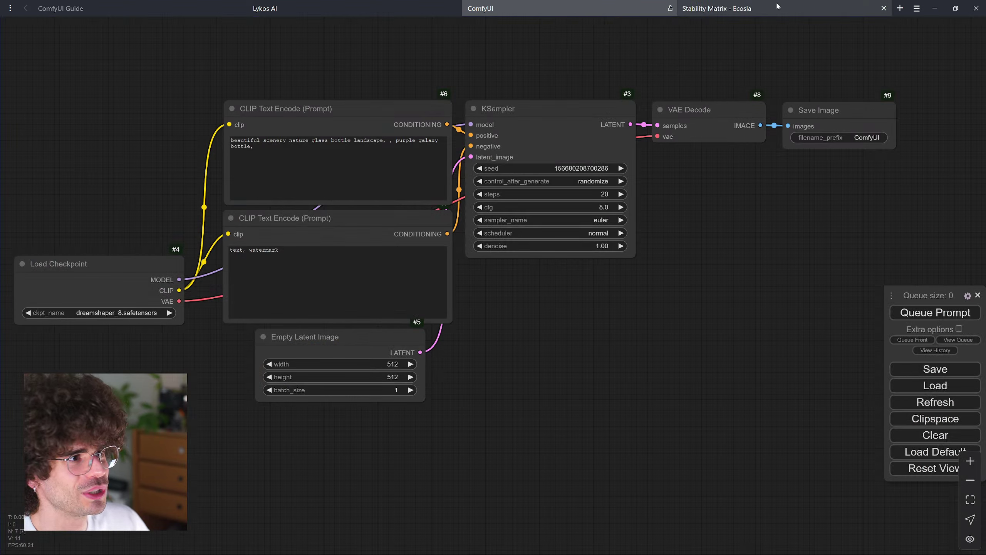
pyautogui.click(884, 8)
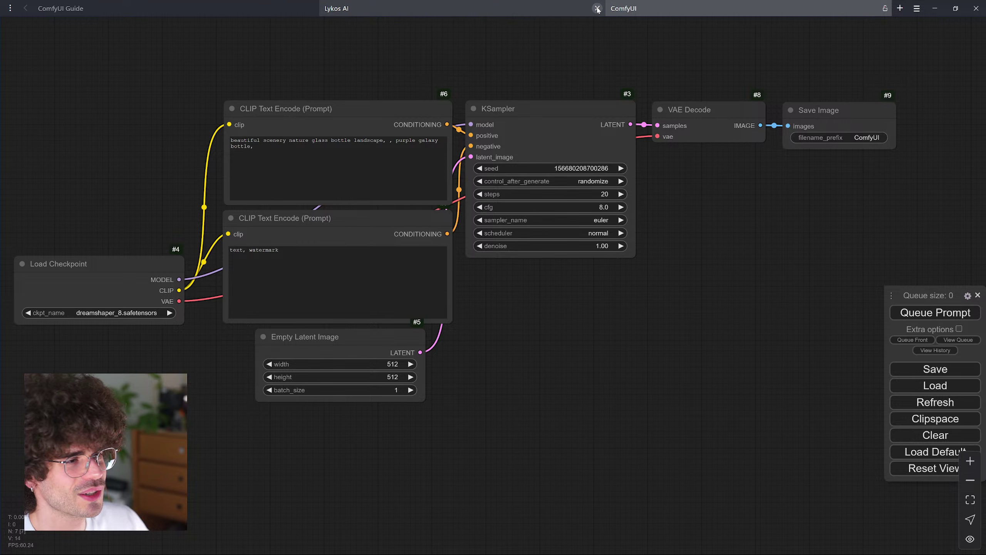
pyautogui.click(598, 9)
# - Enlarge the ComfyUI interface and queue the default purple galaxy bottle prompt to generate an image
pyautogui.scroll(-2, 490, 96)
pyautogui.moveTo(407, 59); pyautogui.dragTo(448, 119)
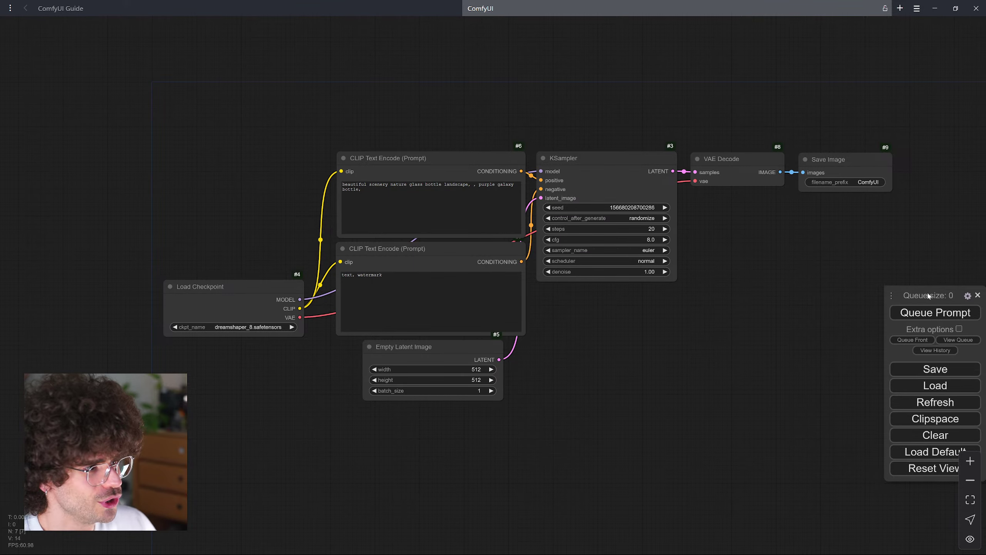
pyautogui.hotkey('ctrl', '+')
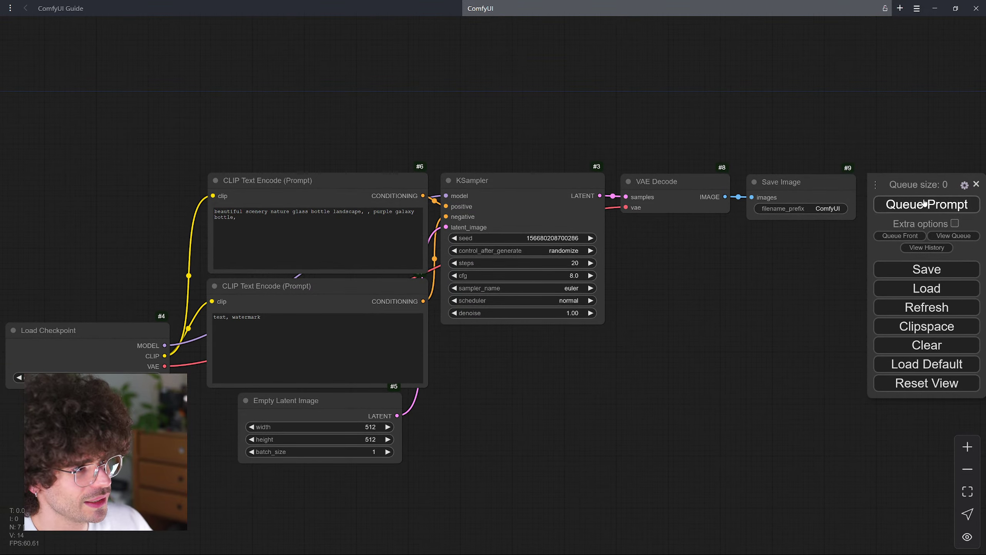
pyautogui.click(940, 206)
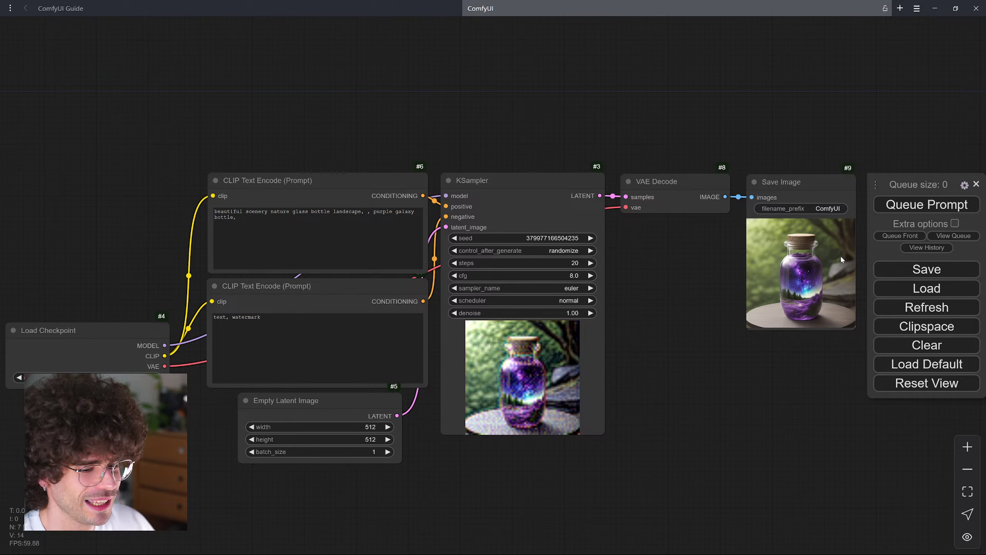
# - Move the Load Checkpoint node up beside the upper CLIP Text Encode node
pyautogui.moveTo(328, 144); pyautogui.dragTo(396, 149)
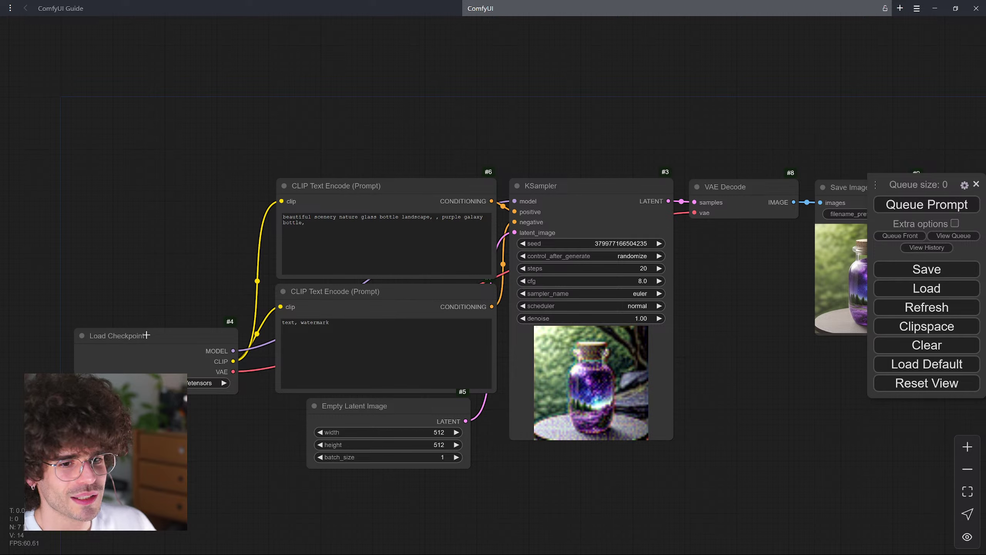
pyautogui.moveTo(159, 332); pyautogui.dragTo(170, 193)
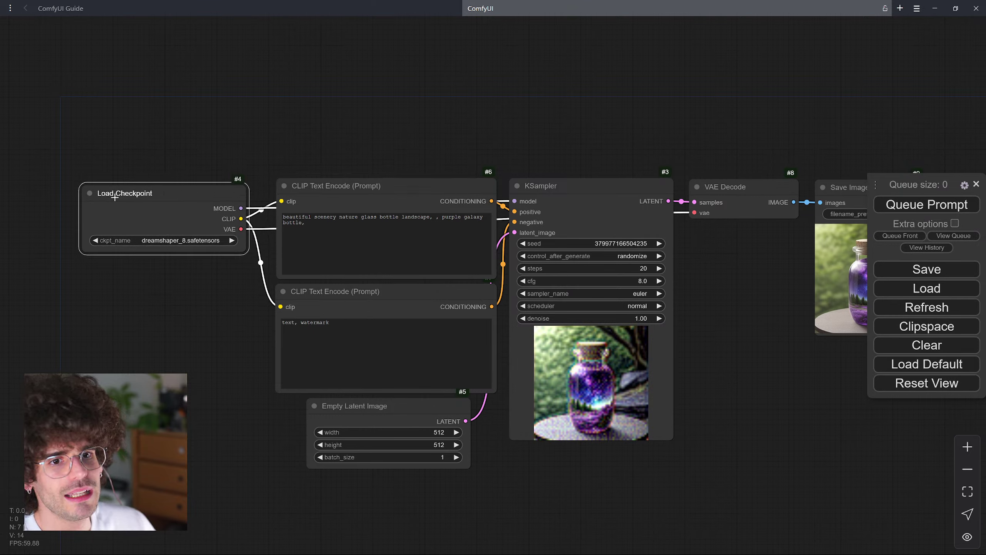
pyautogui.moveTo(149, 199)
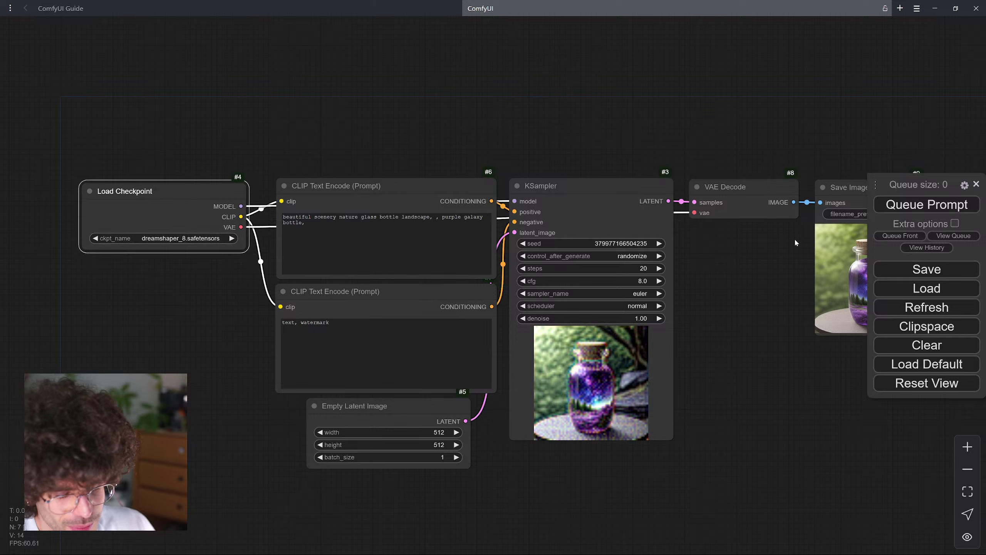
# - Refresh the node definitions and list the checkpoints available in the Load Checkpoint node
pyautogui.click(949, 310)
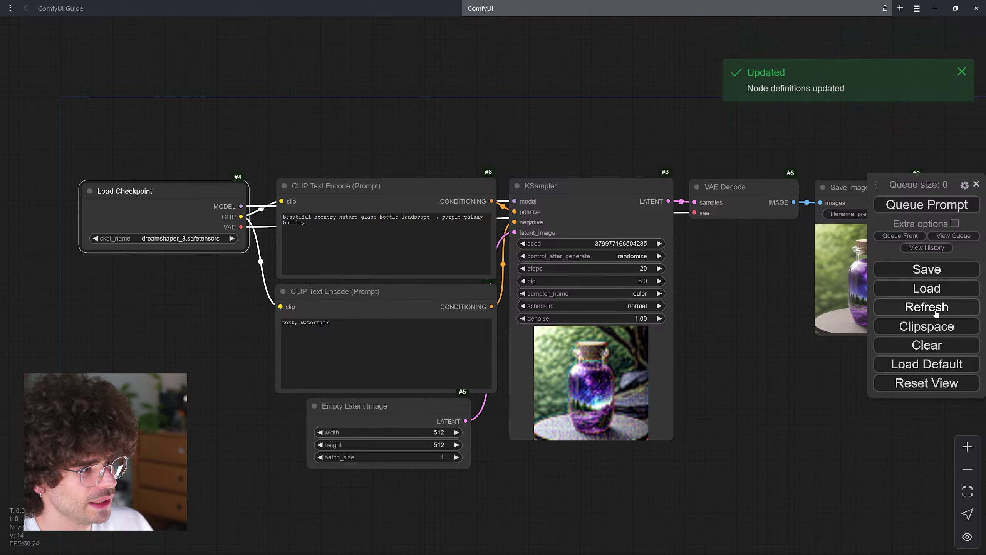
pyautogui.click(182, 239)
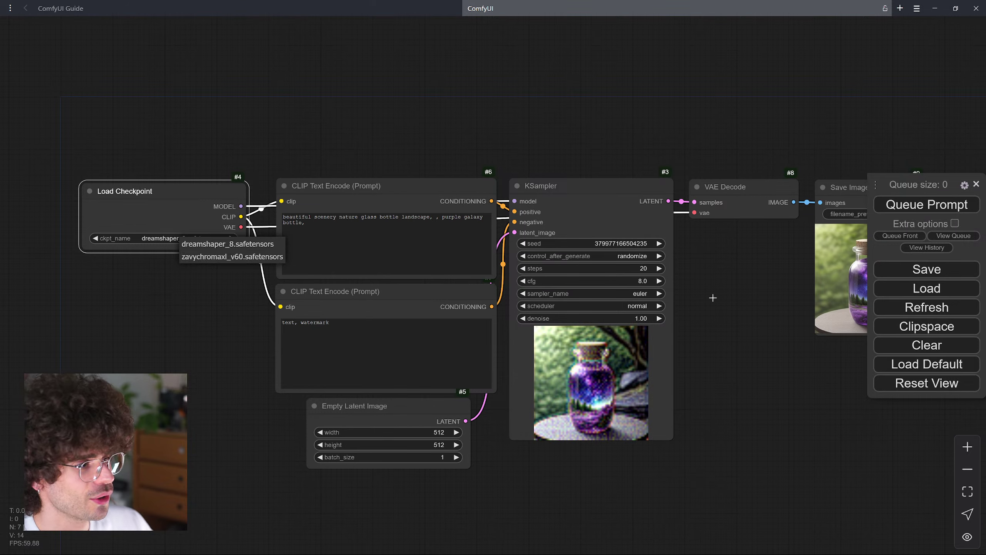
pyautogui.click(944, 308)
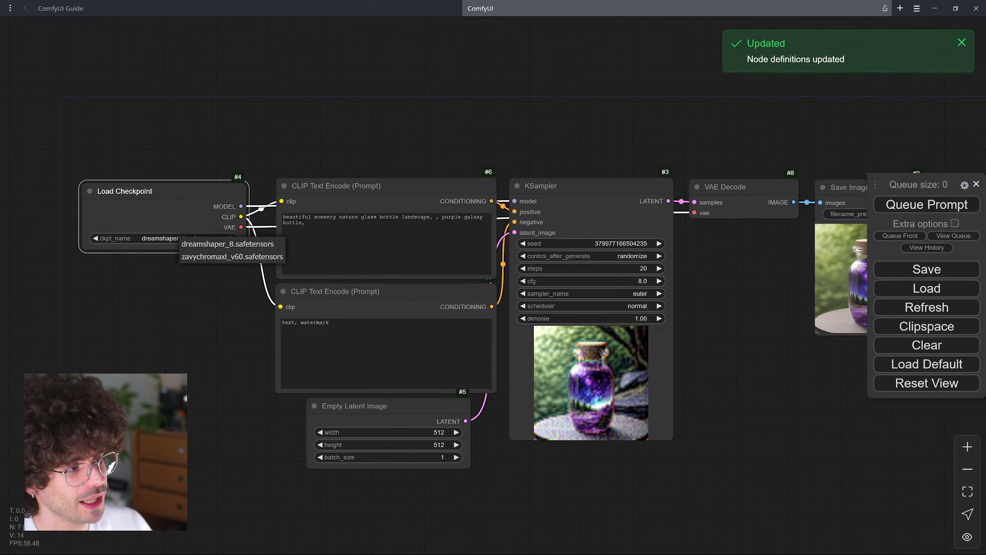
# - Switch the Load Checkpoint node to zavychromaxl_v60.safetensors and set it back to dreamshaper_8.safetensors
pyautogui.click(180, 238)
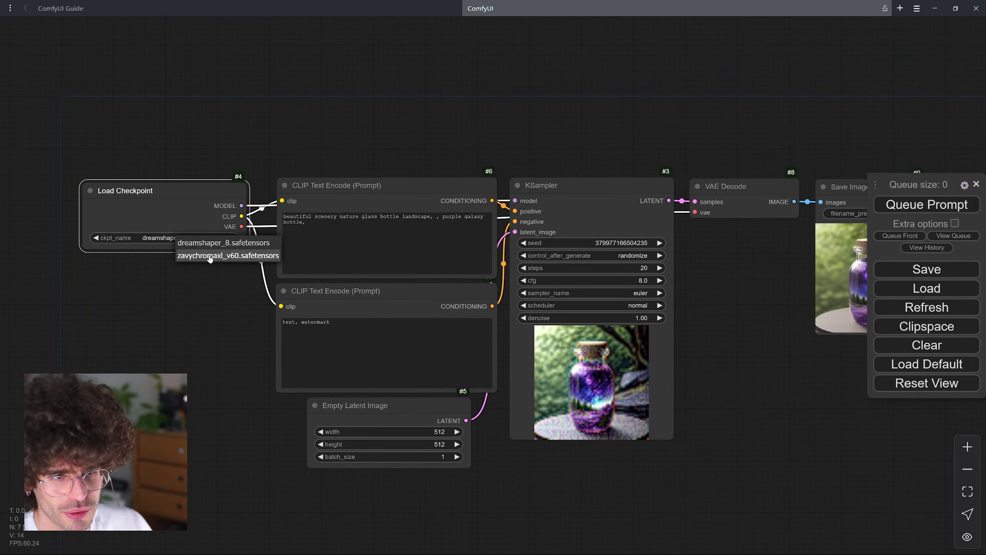
pyautogui.click(196, 238)
pyautogui.click(202, 250)
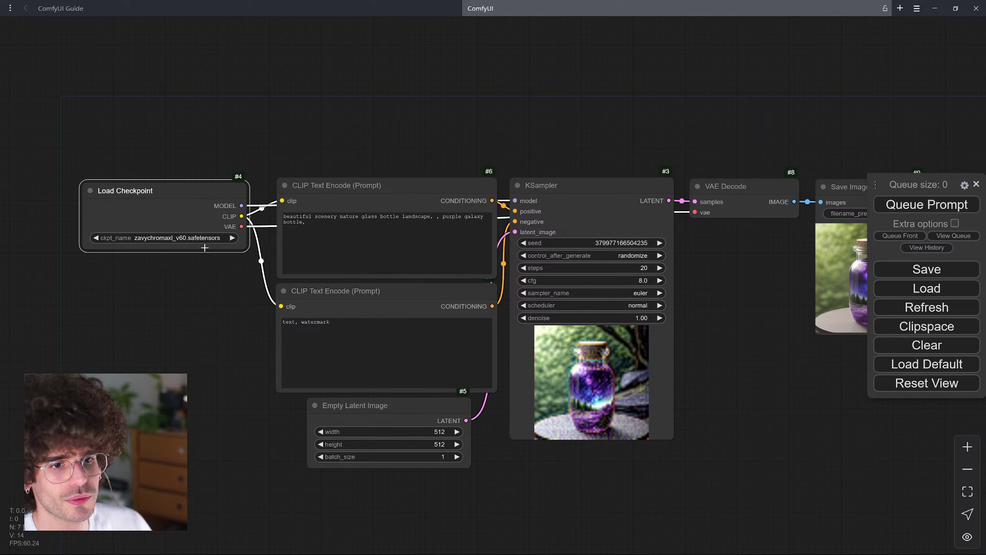
pyautogui.click(193, 239)
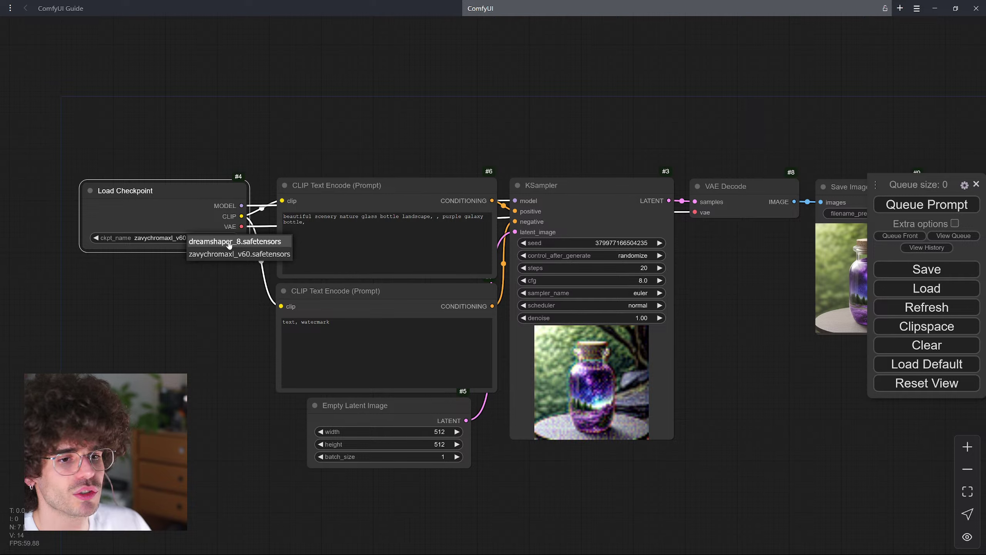
pyautogui.click(229, 241)
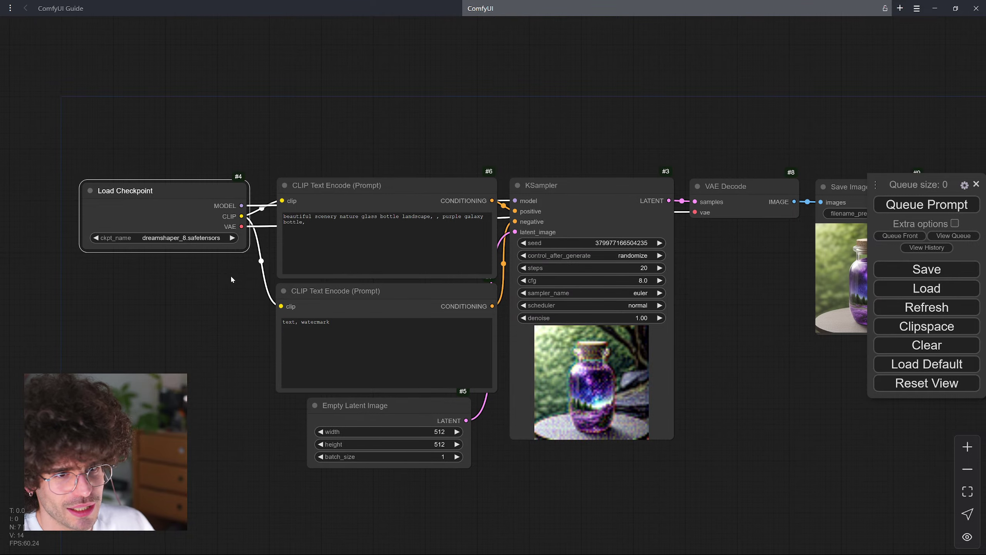
# - Shift the Save Image, VAE Decode and KSampler nodes rightward, opening a wide gap after the CLIP Text Encode nodes
pyautogui.moveTo(231, 277); pyautogui.dragTo(223, 275)
pyautogui.click(295, 222)
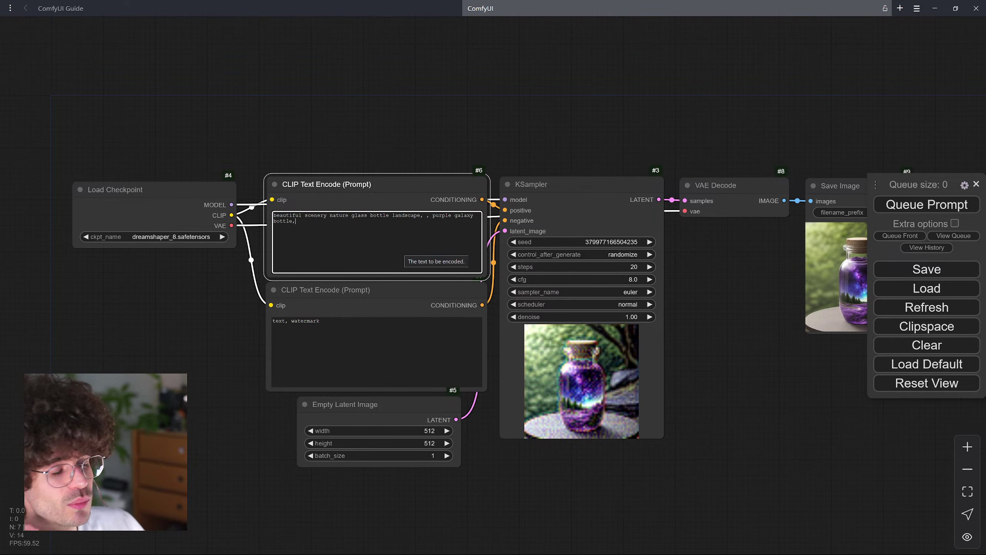
pyautogui.scroll(-5, 810, 343)
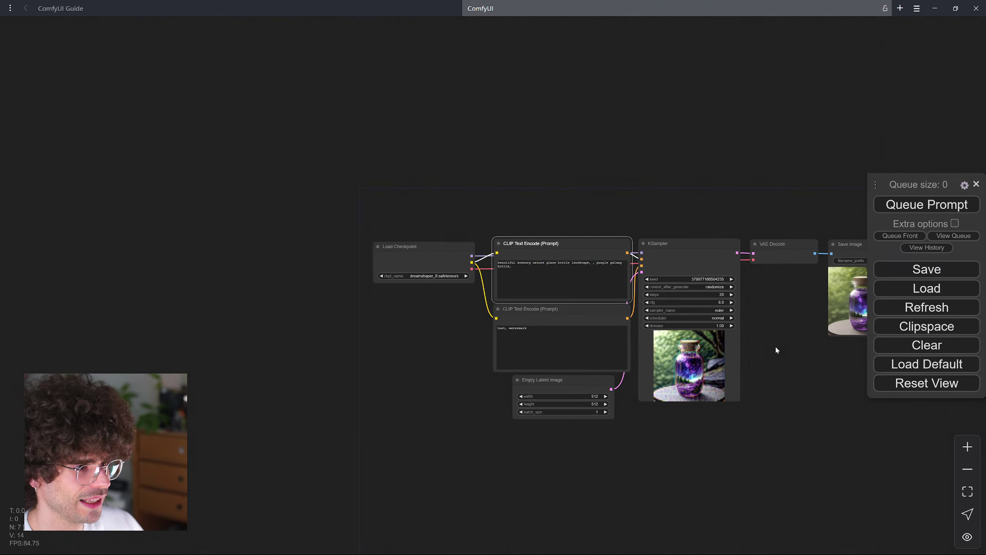
pyautogui.moveTo(776, 349); pyautogui.dragTo(550, 337)
pyautogui.moveTo(656, 241); pyautogui.dragTo(787, 243)
pyautogui.moveTo(612, 233); pyautogui.dragTo(722, 238)
pyautogui.moveTo(513, 237); pyautogui.dragTo(626, 237)
# - Move the positive CLIP Text Encode node into the gap between the Load Checkpoint and KSampler nodes
pyautogui.click(373, 241)
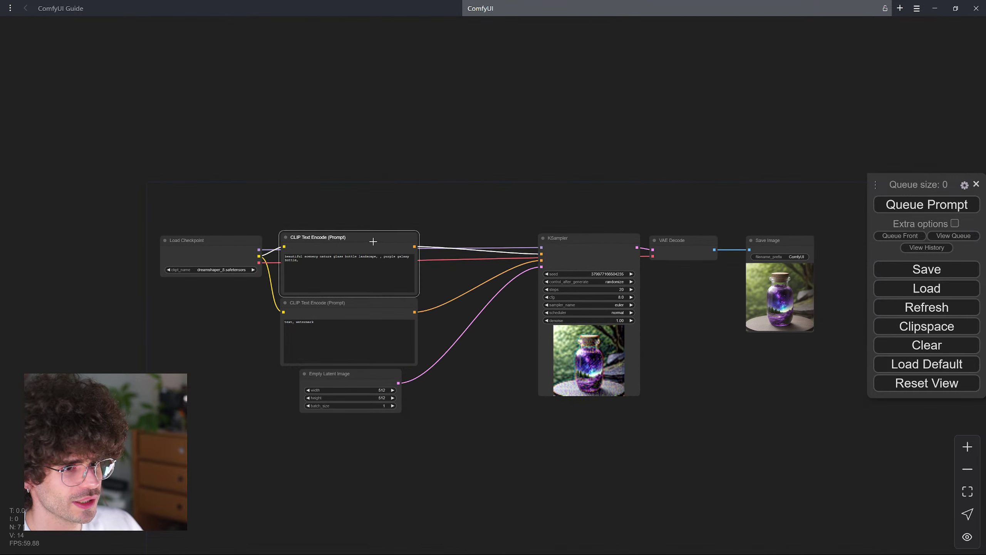
pyautogui.moveTo(373, 241); pyautogui.dragTo(434, 236)
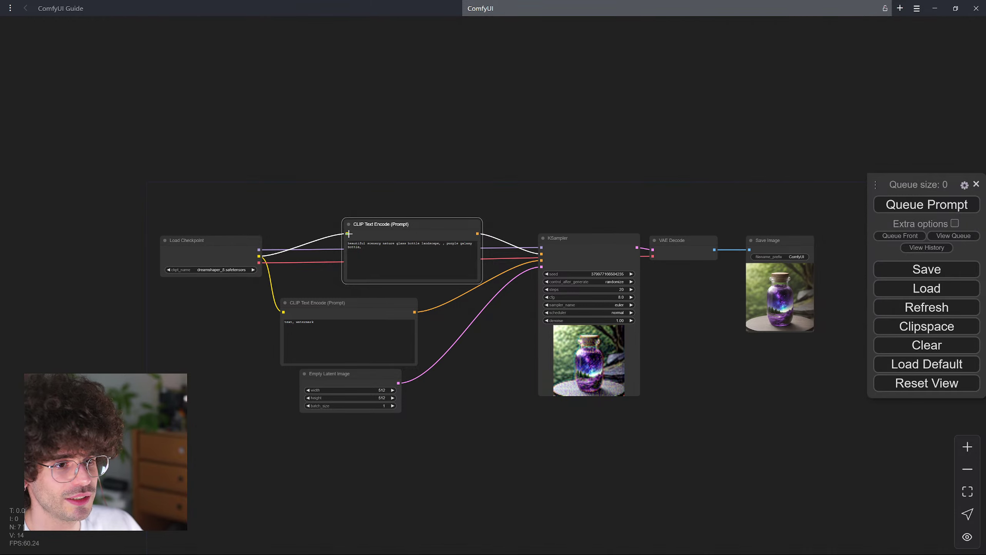
pyautogui.scroll(9, 548, 256)
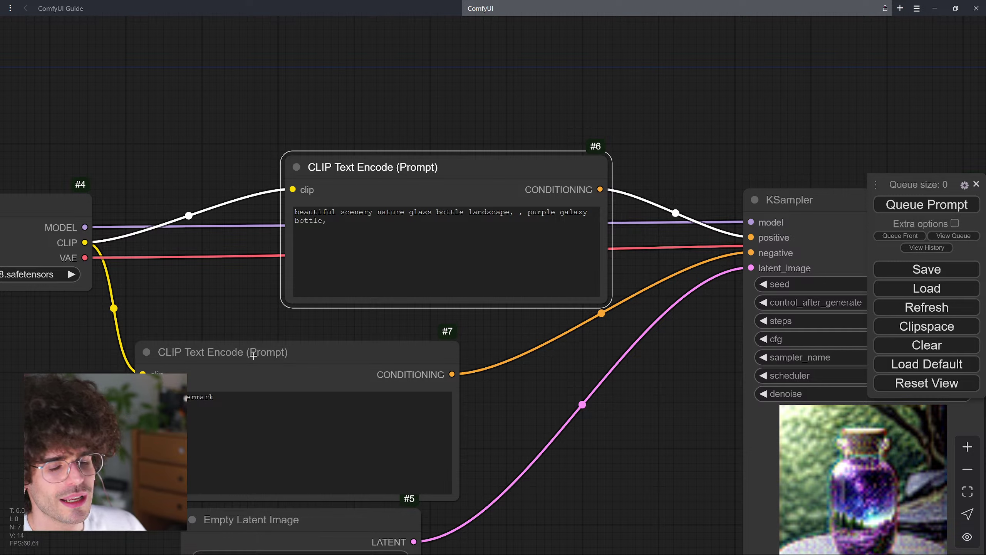
pyautogui.moveTo(254, 356)
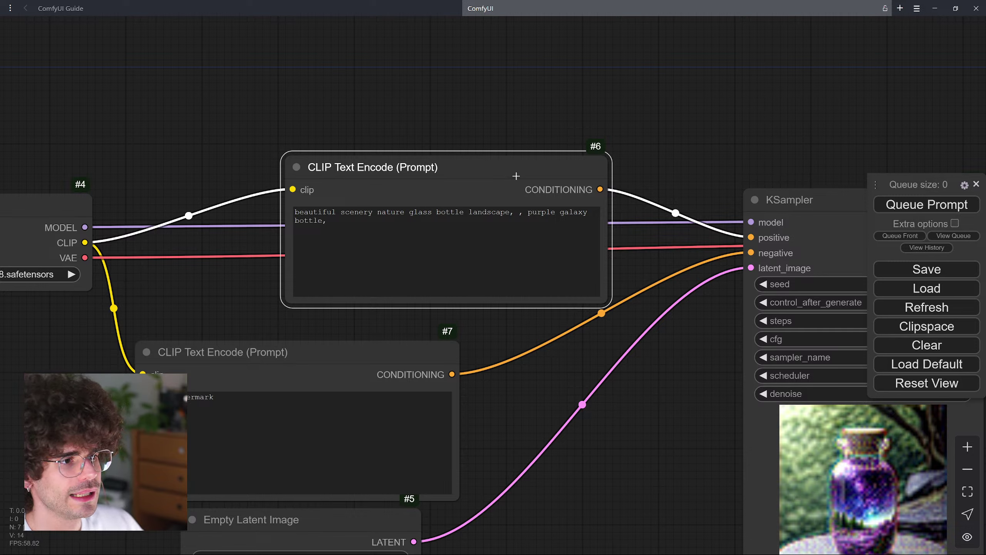
pyautogui.moveTo(519, 178); pyautogui.dragTo(513, 180)
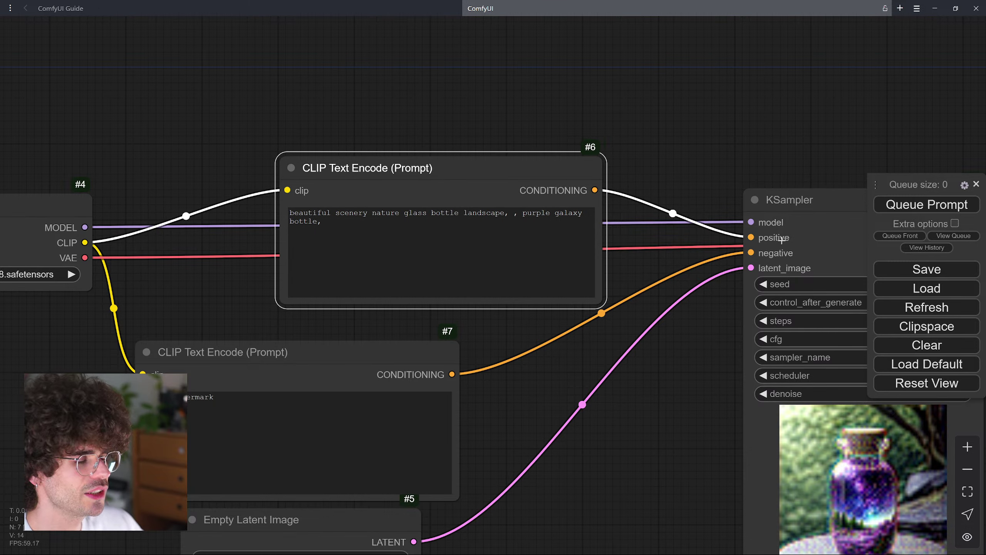
pyautogui.moveTo(772, 241)
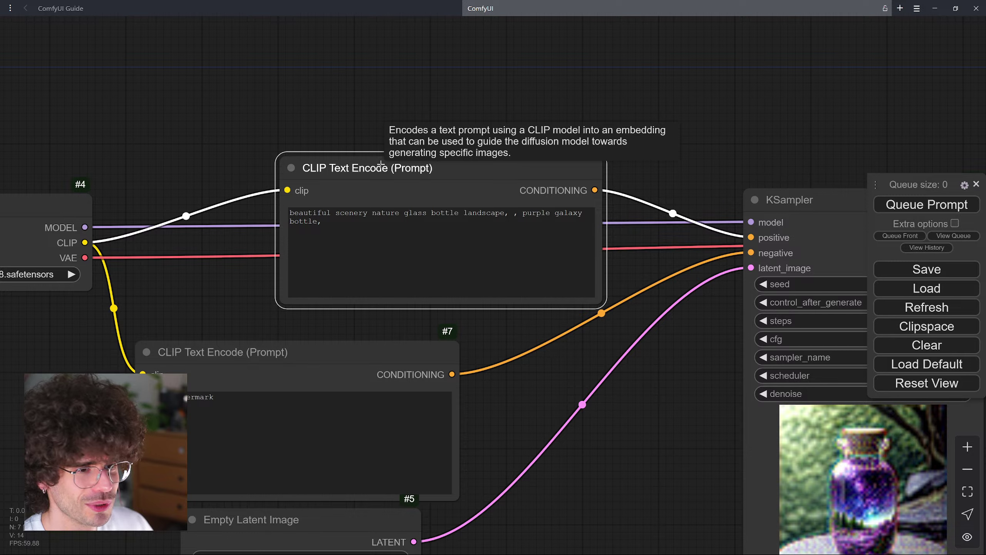
# - Replace the positive prompt text with "photo of an apple"
pyautogui.click(322, 221)
pyautogui.hotkey('ctrl', 'a')
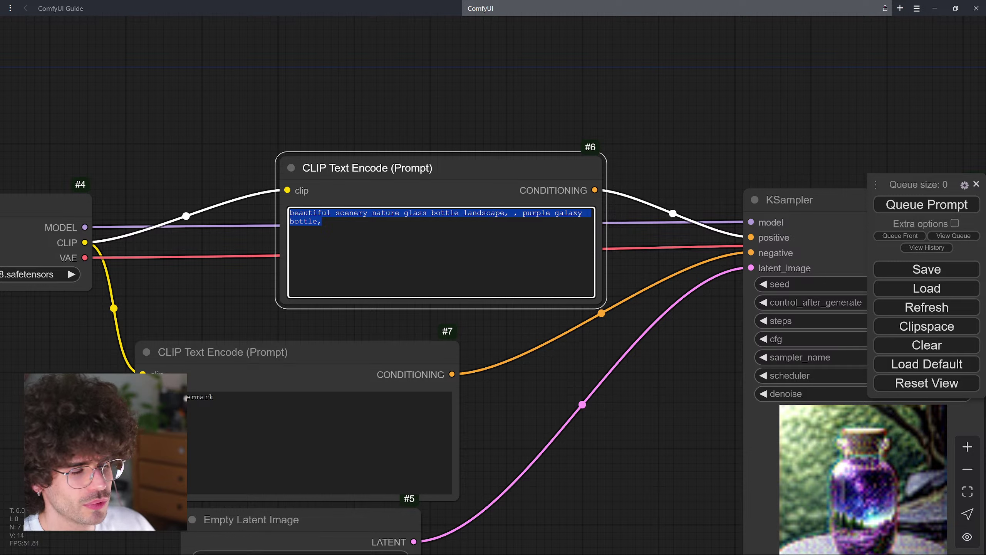
pyautogui.click(323, 221)
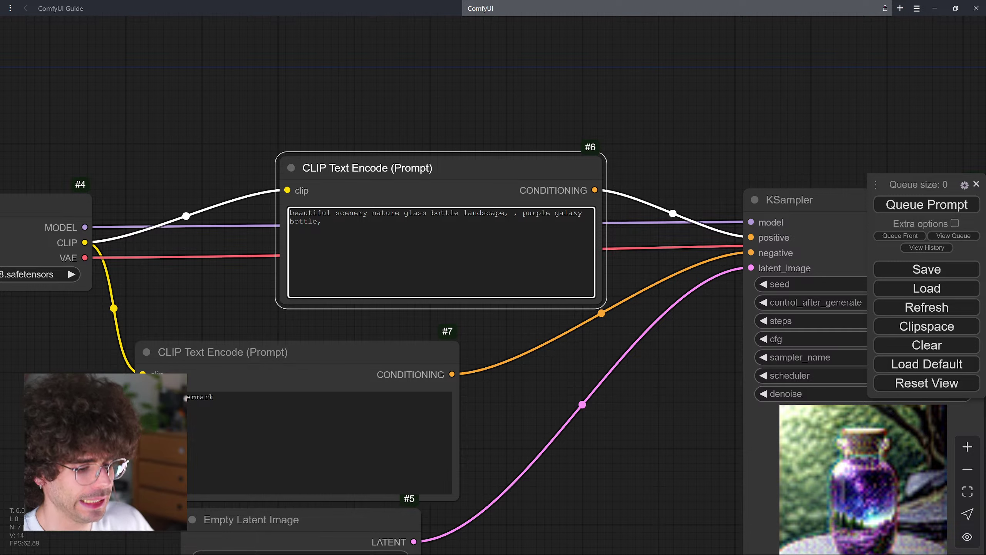
pyautogui.hotkey('shift', 'Up')
pyautogui.hotkey('shift', 'Up')
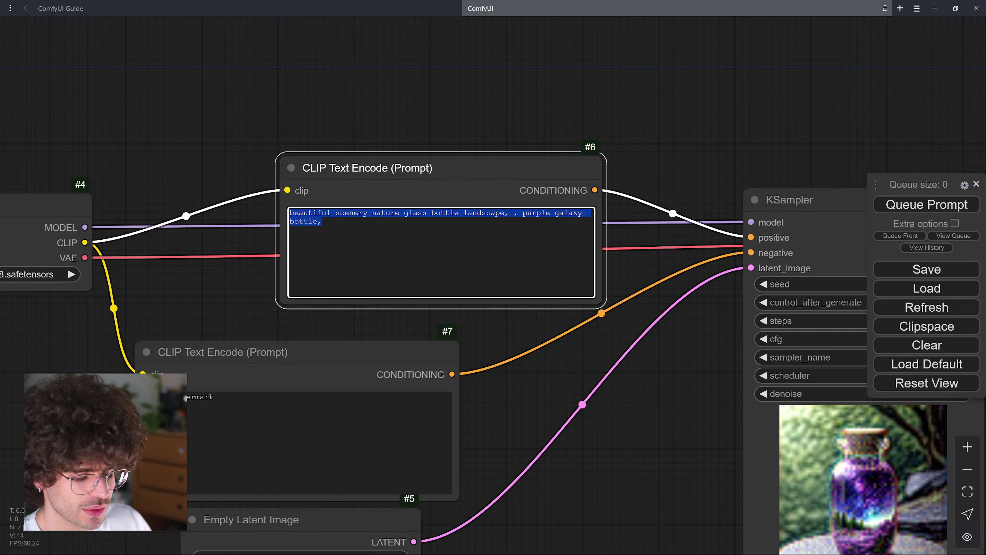
pyautogui.write('photo')
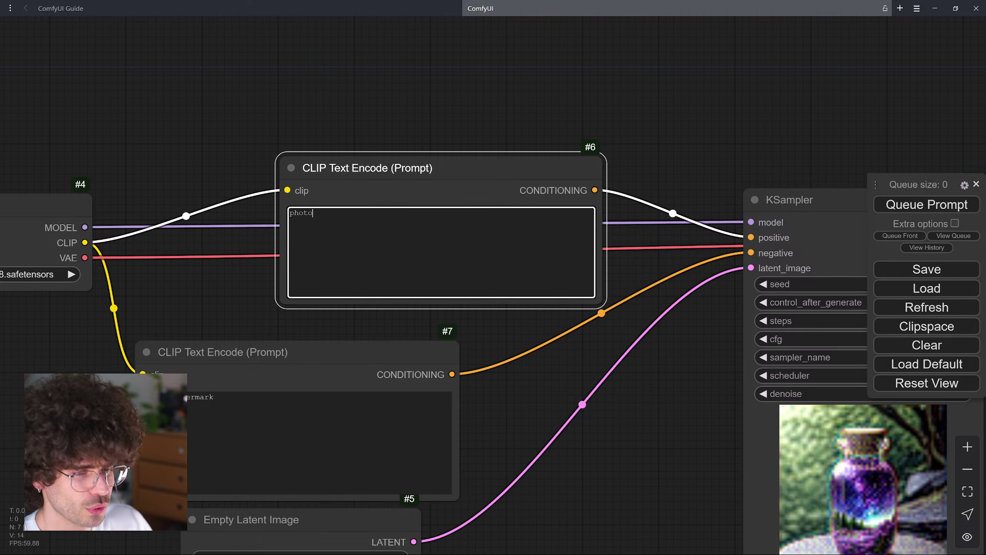
pyautogui.write(' og af an apple')
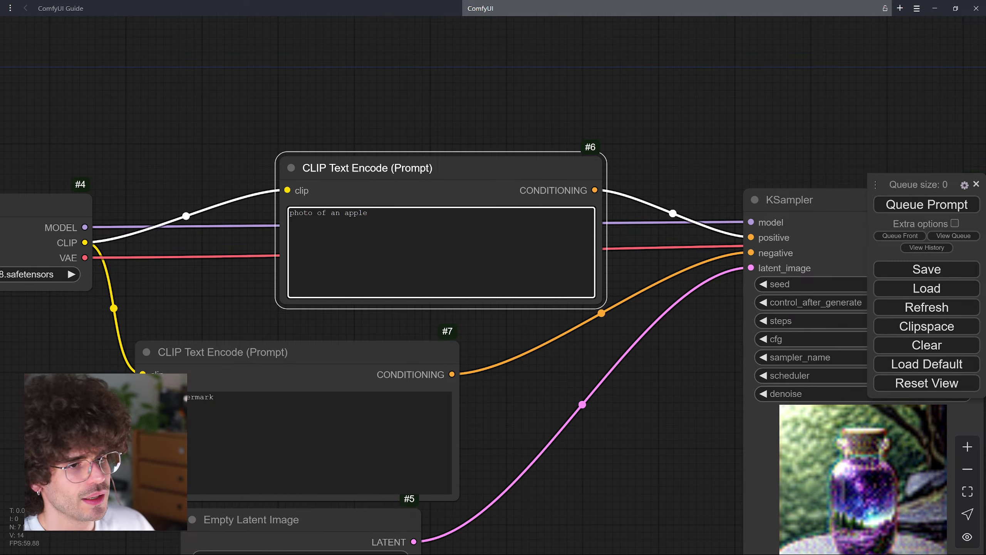
# - Queue the apple prompt and view the generated picture in the Save Image node
pyautogui.scroll(-3, 642, 142)
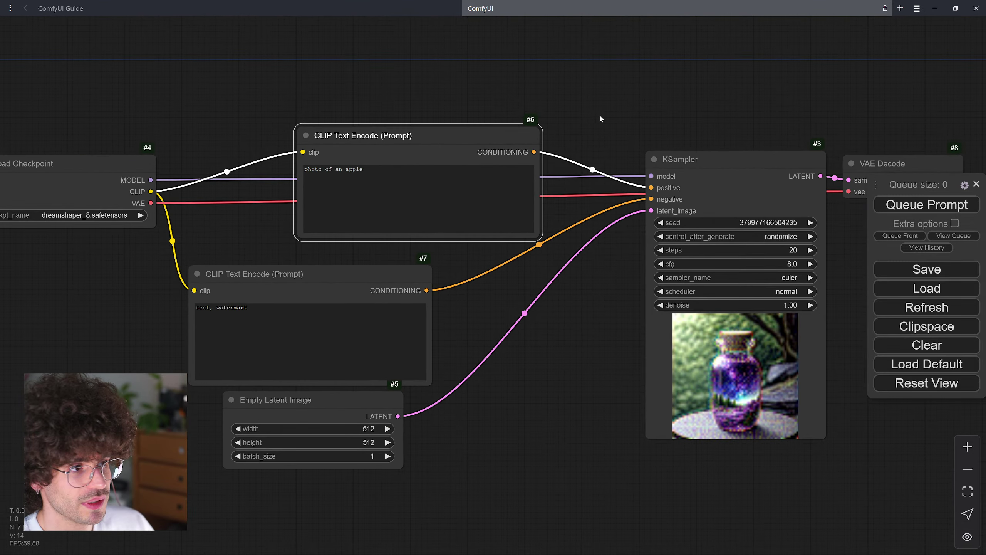
pyautogui.click(953, 210)
pyautogui.moveTo(876, 126); pyautogui.dragTo(709, 88)
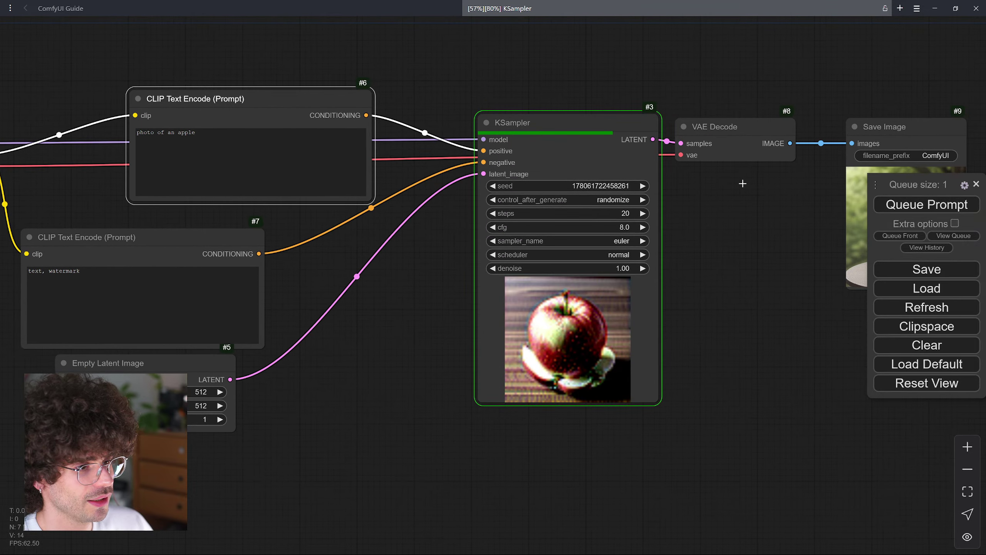
pyautogui.moveTo(719, 314); pyautogui.dragTo(445, 323)
pyautogui.scroll(3, 609, 289)
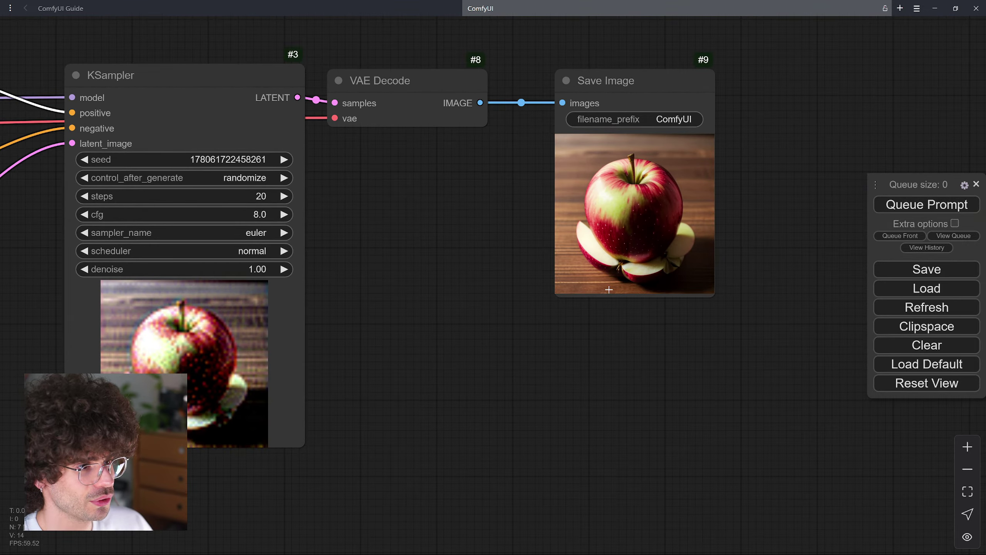
pyautogui.scroll(-1, 574, 289)
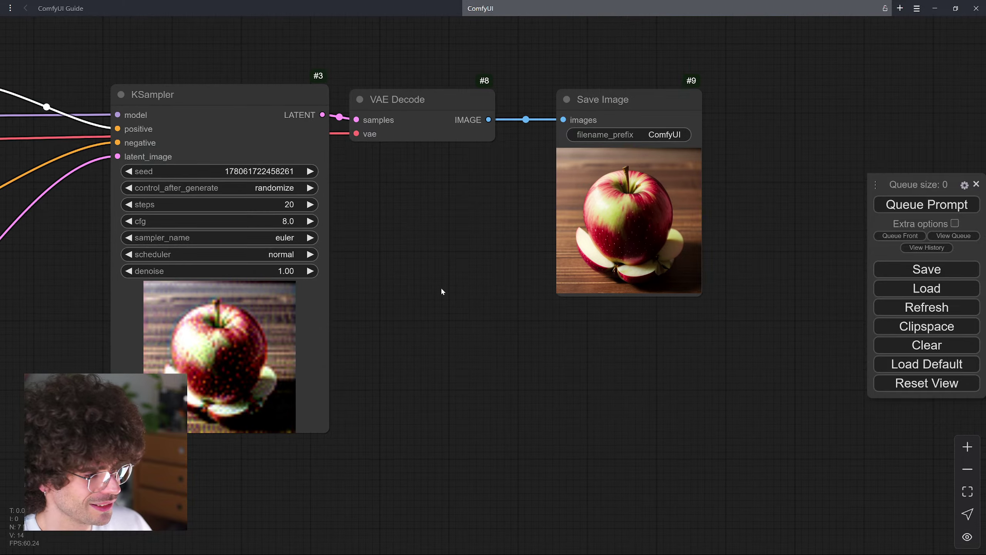
# - Move the negative CLIP Text Encode node directly beneath the positive one and append "nsfw, nude" to its prompt text
pyautogui.moveTo(74, 271); pyautogui.dragTo(540, 294)
pyautogui.moveTo(368, 262); pyautogui.dragTo(491, 243)
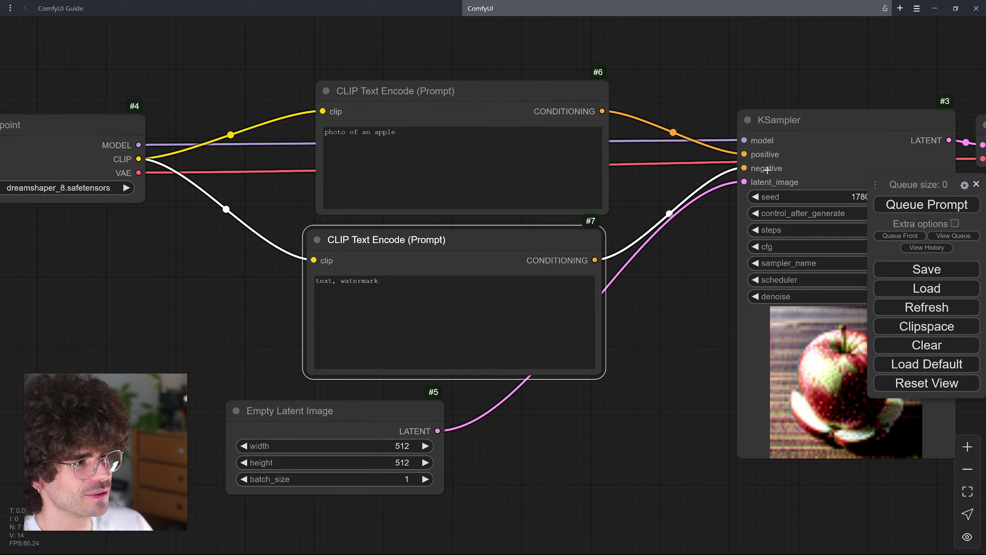
pyautogui.click(379, 280)
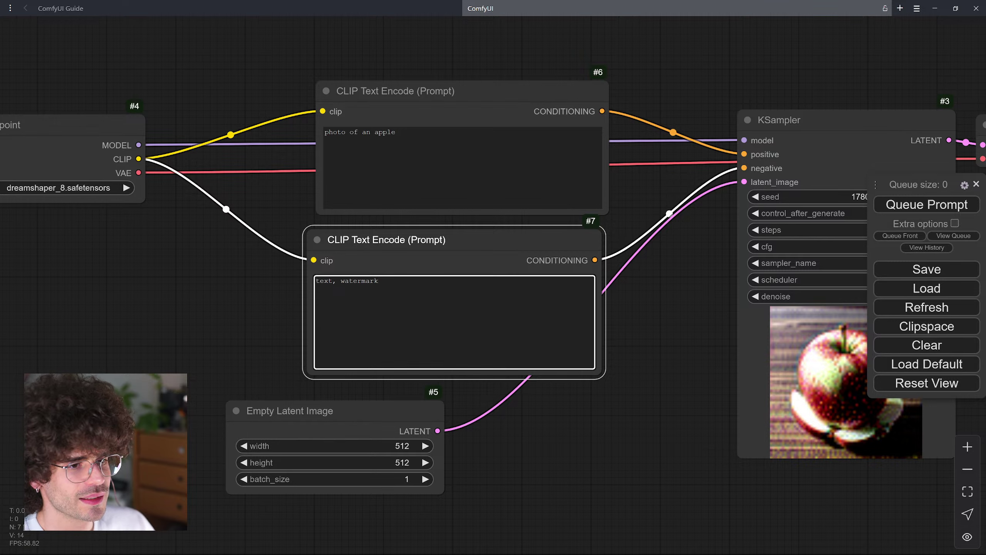
pyautogui.hotkey('ctrl', 'a')
pyautogui.moveTo(379, 280); pyautogui.dragTo(316, 281)
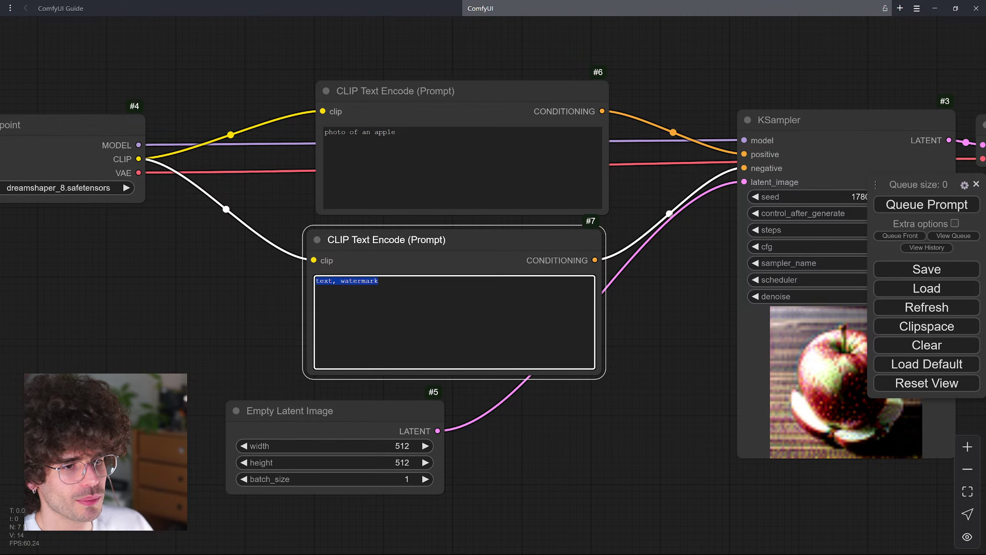
pyautogui.click(379, 281)
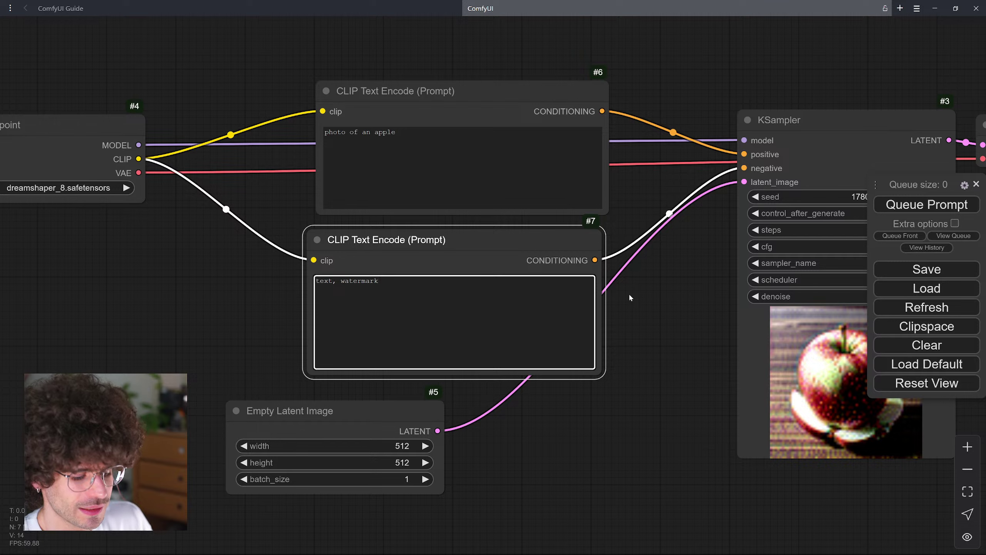
pyautogui.write('nsfw')
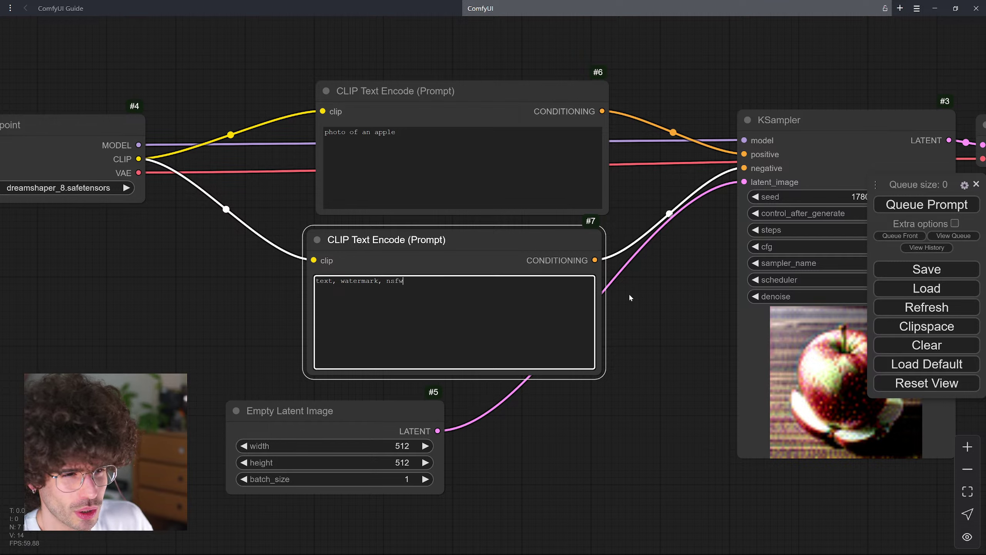
pyautogui.write(', nude,')
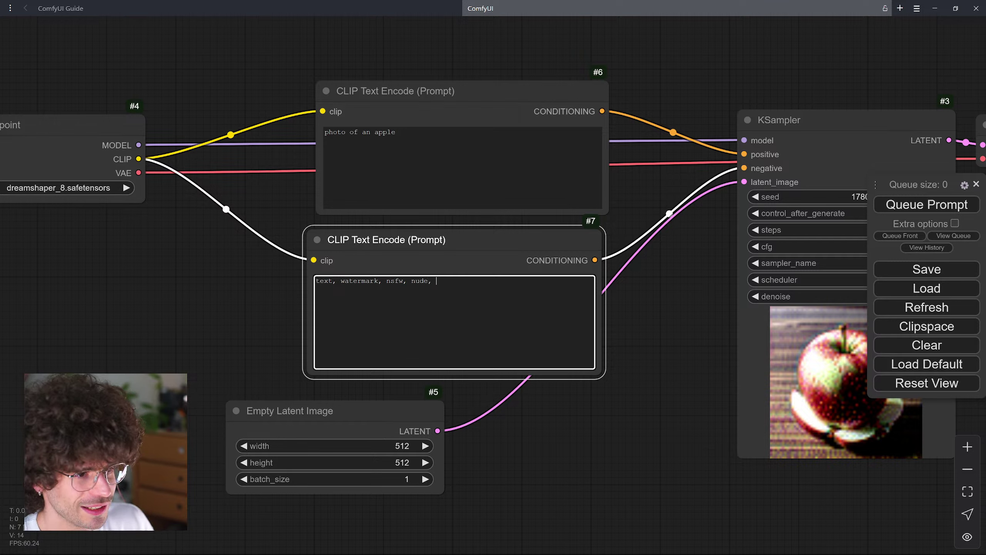
# - Try adding "not nsfw, not nude" to the negative prompt and delete that addition again
pyautogui.write('not nsfw, n')
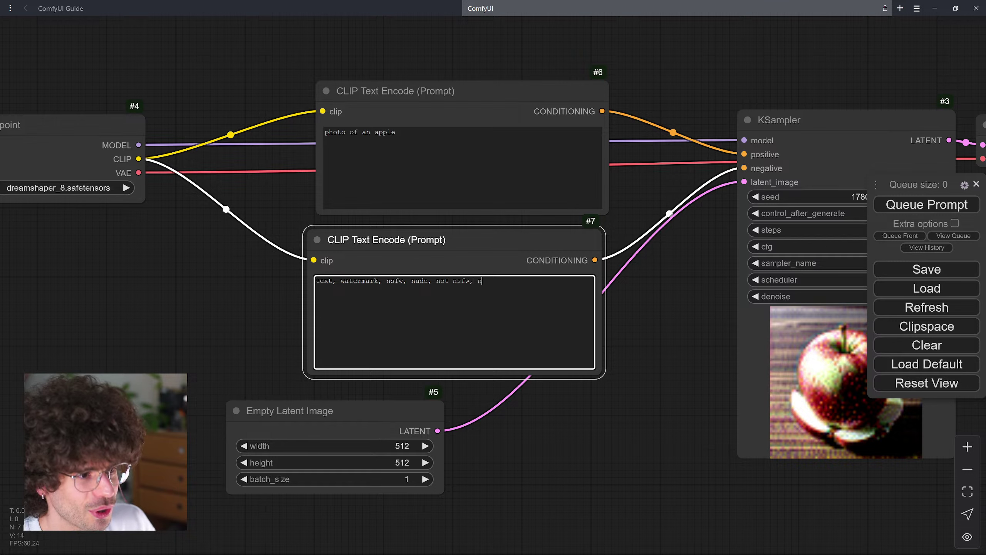
pyautogui.write('ot nude')
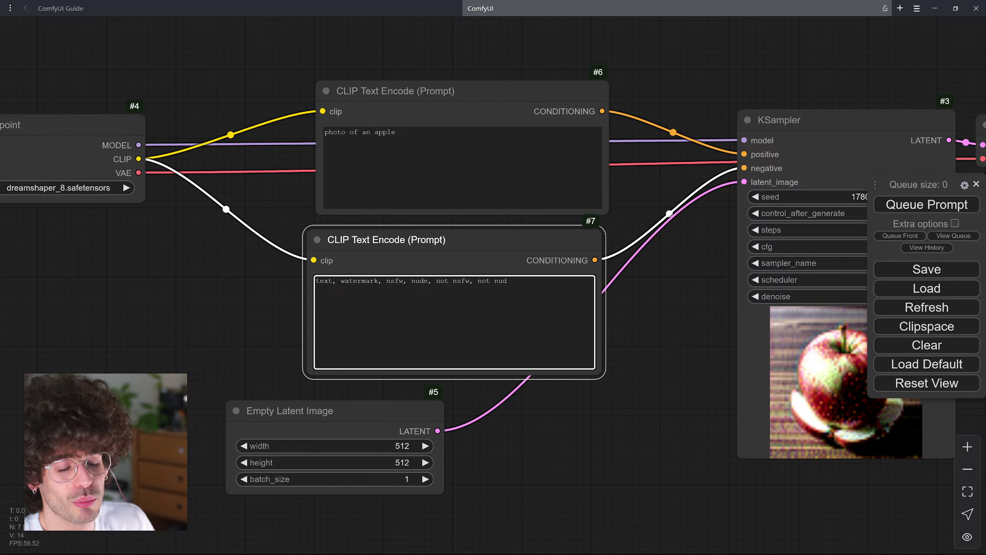
pyautogui.press('BackSpace')
pyautogui.press('BackSpace')
pyautogui.press('BackSpace')
pyautogui.press('BackSpace')
pyautogui.press('BackSpace')
pyautogui.press('BackSpace')
pyautogui.press('BackSpace')
pyautogui.press('BackSpace')
pyautogui.press('BackSpace')
pyautogui.press('BackSpace')
pyautogui.press('BackSpace')
pyautogui.press('BackSpace')
pyautogui.press('BackSpace')
pyautogui.press('BackSpace')
pyautogui.press('BackSpace')
pyautogui.press('BackSpace')
pyautogui.press('BackSpace')
pyautogui.press('BackSpace')
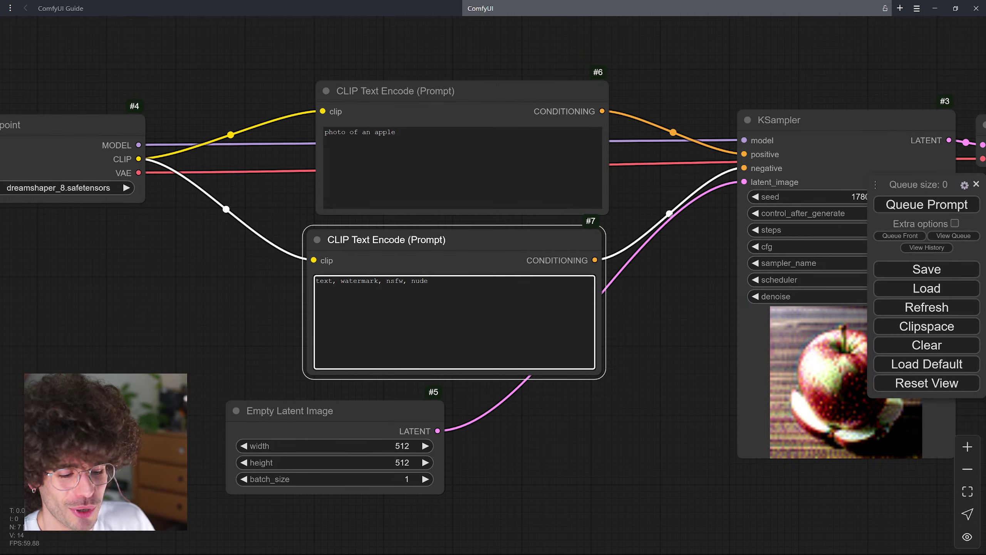
# - Try adding "not pear" to the negative prompt, delete it again and deselect the node
pyautogui.write('not pear')
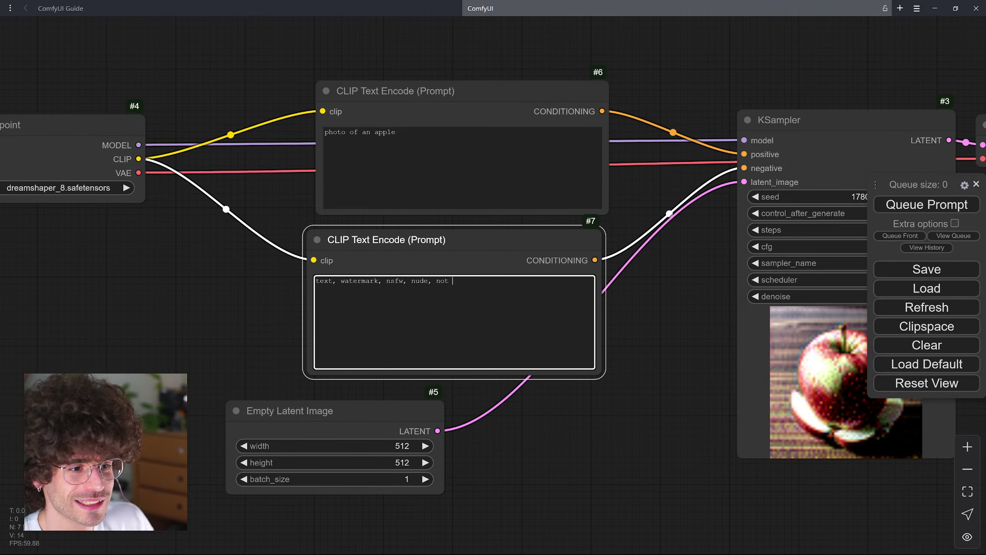
pyautogui.press('BackSpace')
pyautogui.press('BackSpace')
pyautogui.press('BackSpace')
pyautogui.press('BackSpace')
pyautogui.press('BackSpace')
pyautogui.press('BackSpace')
pyautogui.press('BackSpace')
pyautogui.press('BackSpace')
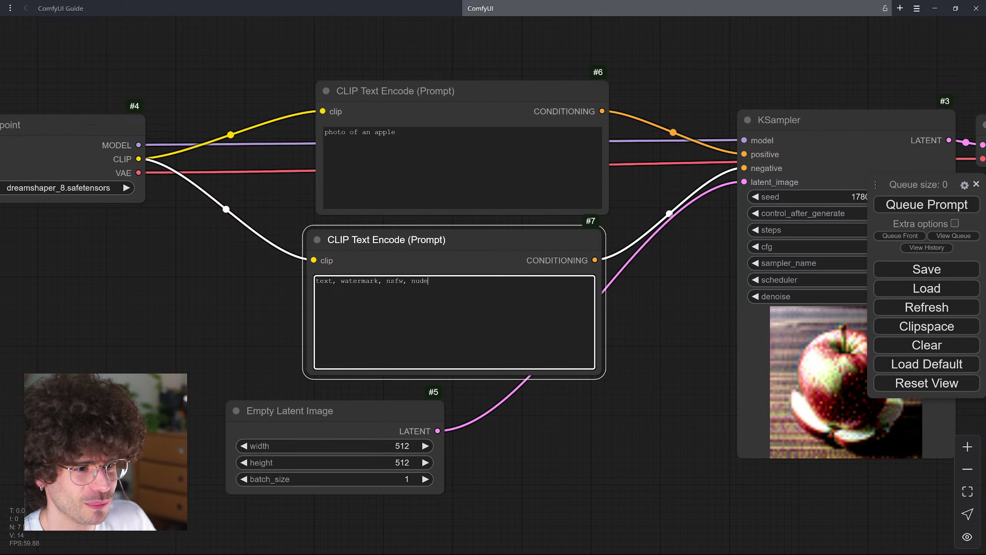
pyautogui.click(597, 222)
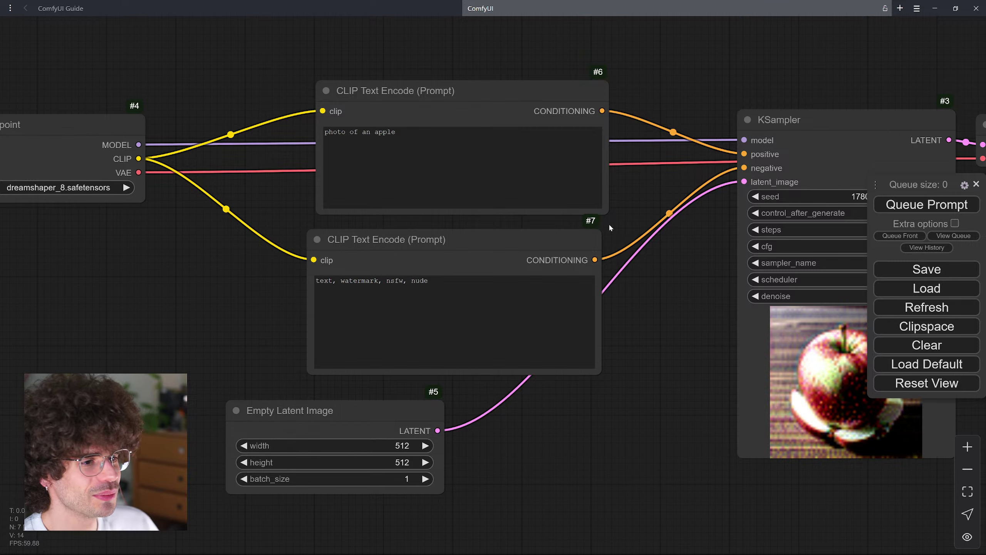
# - Move the Empty Latent Image node closer to the KSampler, below the negative CLIP Text Encode node
pyautogui.scroll(-2, 725, 283)
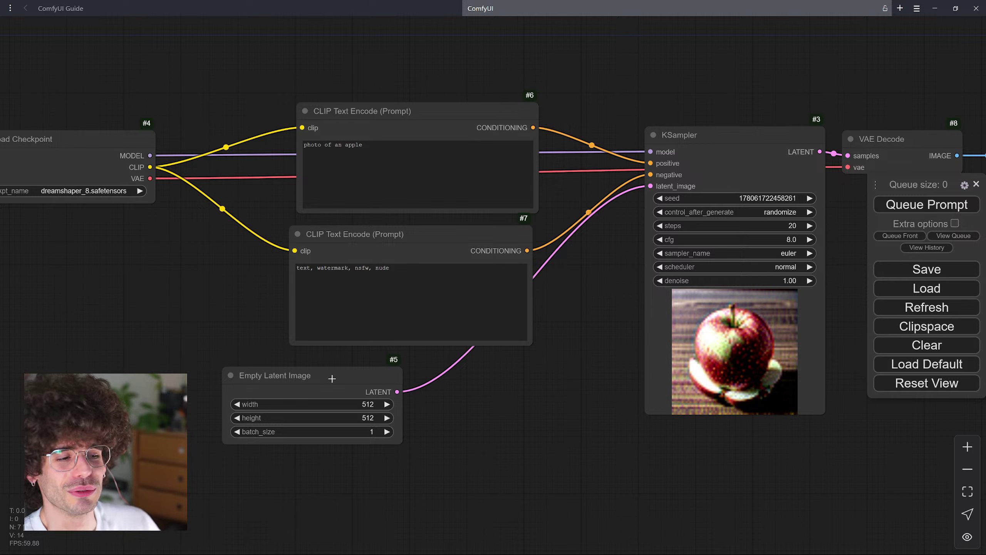
pyautogui.moveTo(332, 378); pyautogui.dragTo(491, 384)
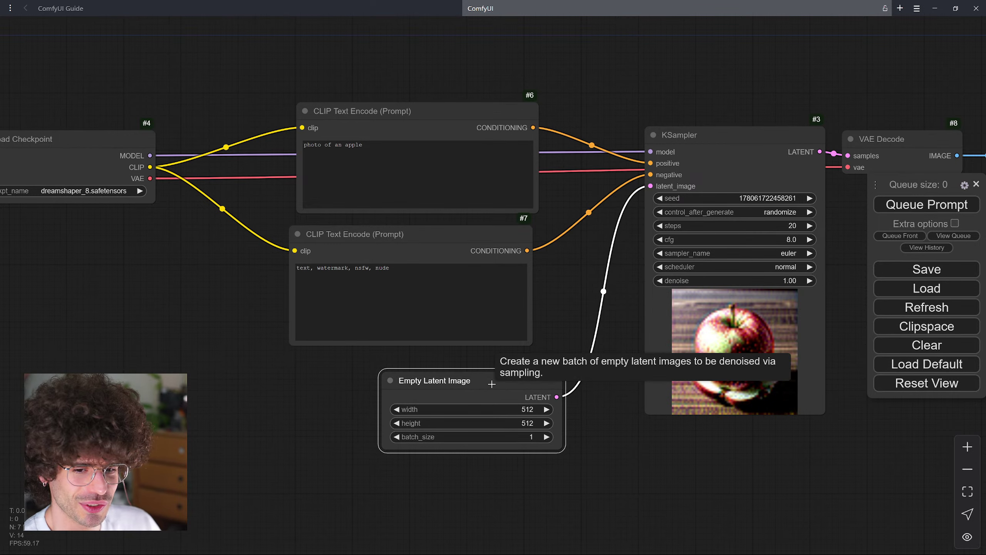
pyautogui.moveTo(492, 384); pyautogui.dragTo(469, 386)
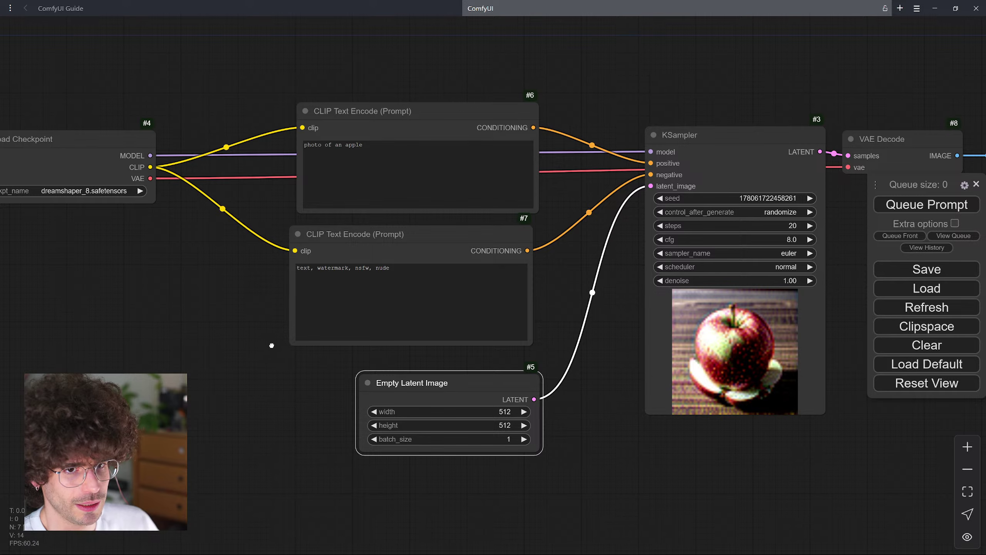
# - Switch the Load Checkpoint node to zavychromaxl_v60.safetensors and select the Empty Latent Image node
pyautogui.moveTo(271, 344); pyautogui.dragTo(366, 339)
pyautogui.click(194, 186)
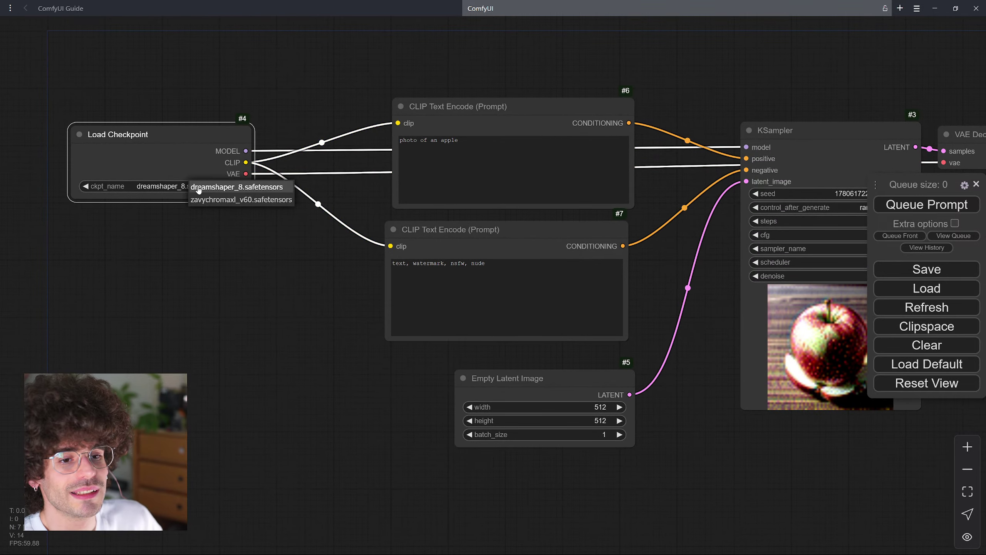
pyautogui.click(250, 201)
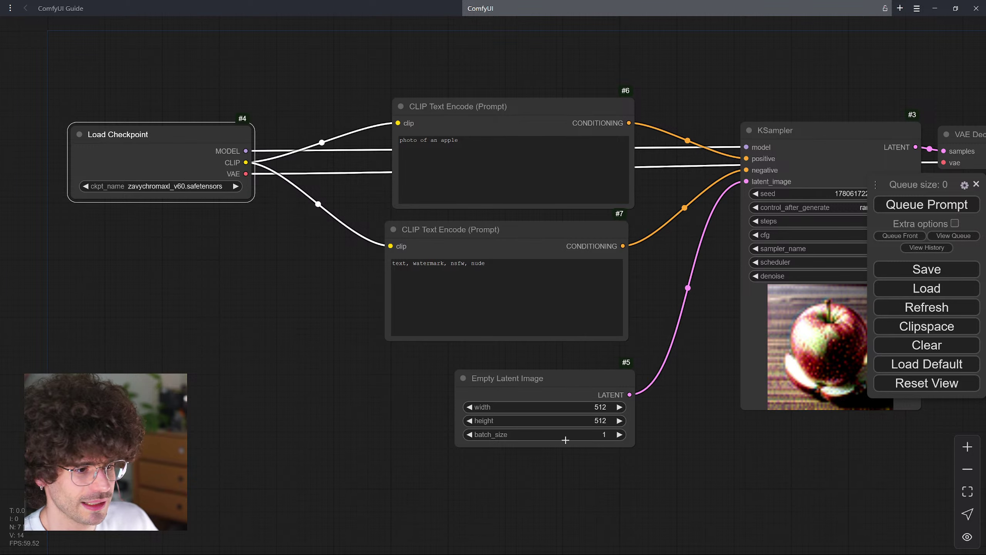
pyautogui.click(597, 402)
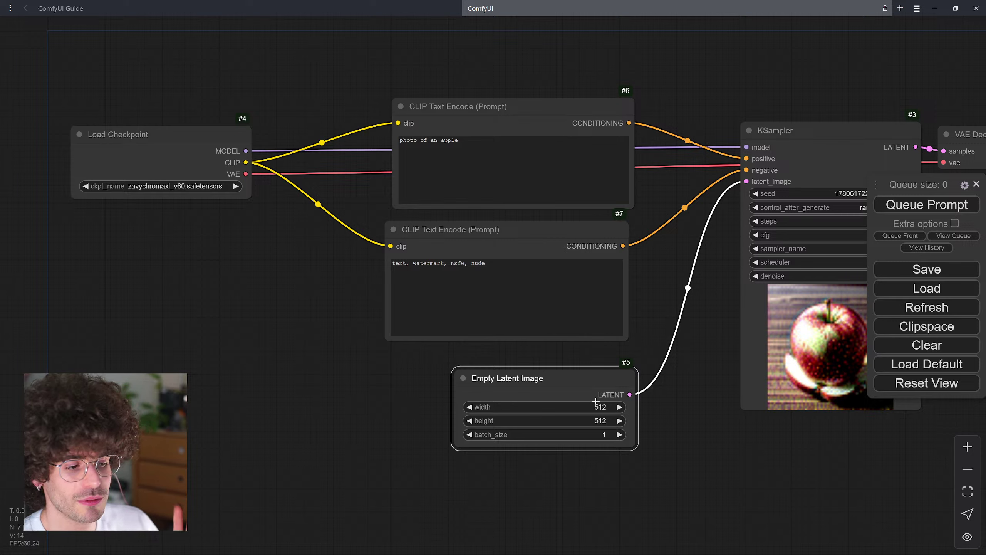
# - Set both the width and the height of the Empty Latent Image node to 1024
pyautogui.click(596, 404)
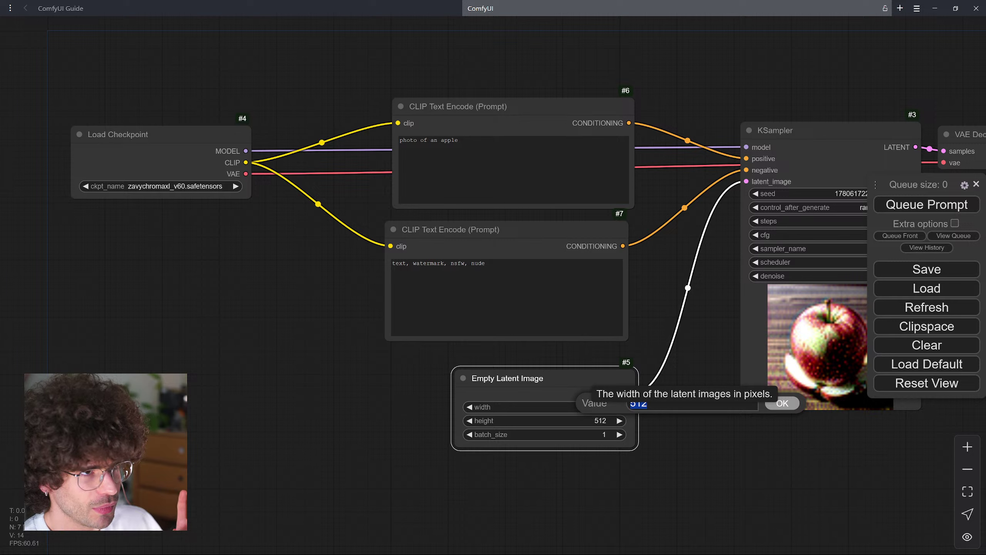
pyautogui.write('1024')
pyautogui.press('Return')
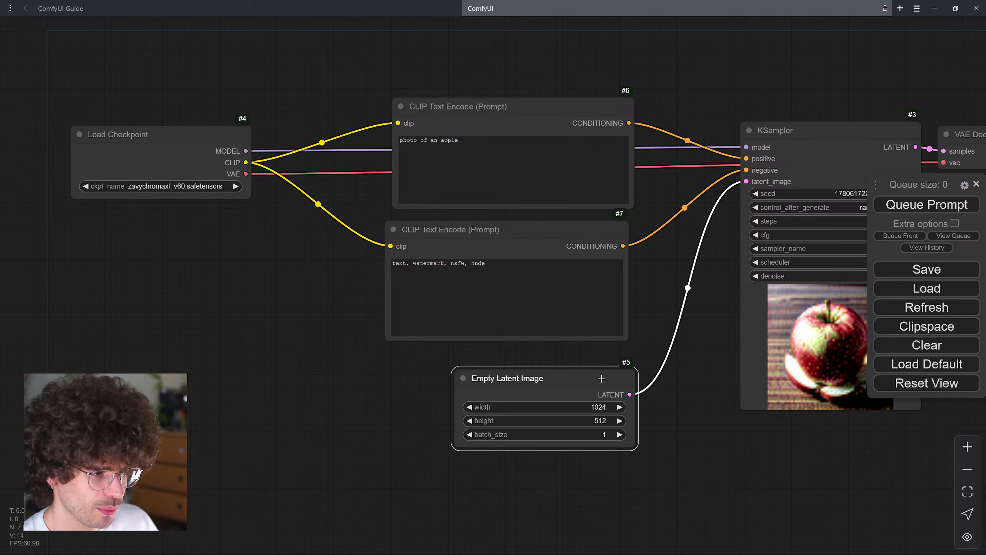
pyautogui.click(602, 410)
pyautogui.press('Escape')
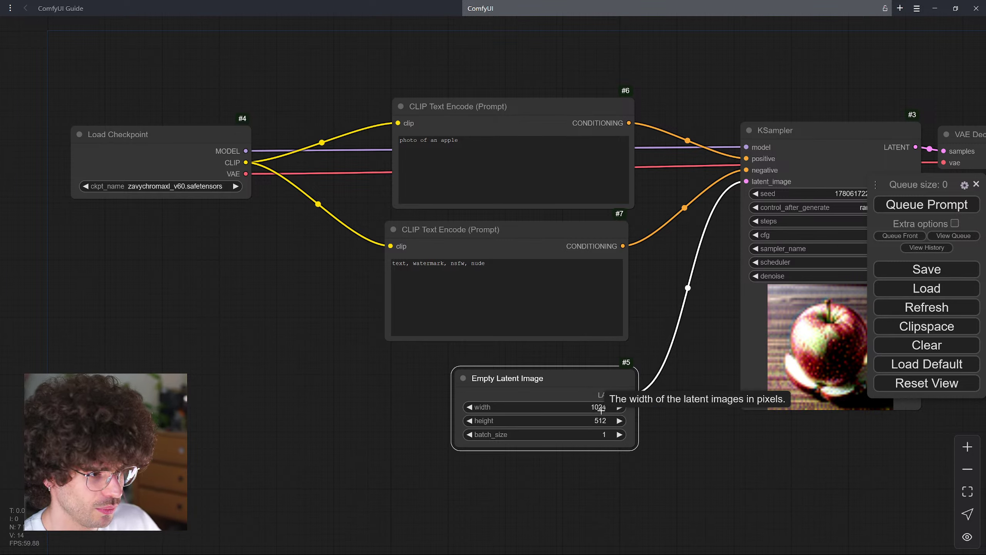
pyautogui.click(601, 410)
pyautogui.click(795, 405)
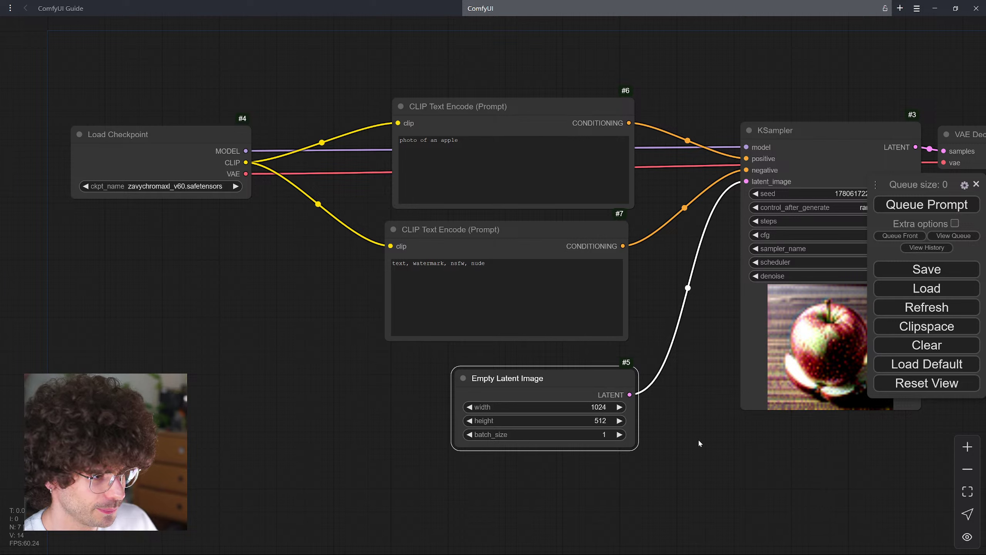
pyautogui.click(603, 421)
pyautogui.click(658, 417)
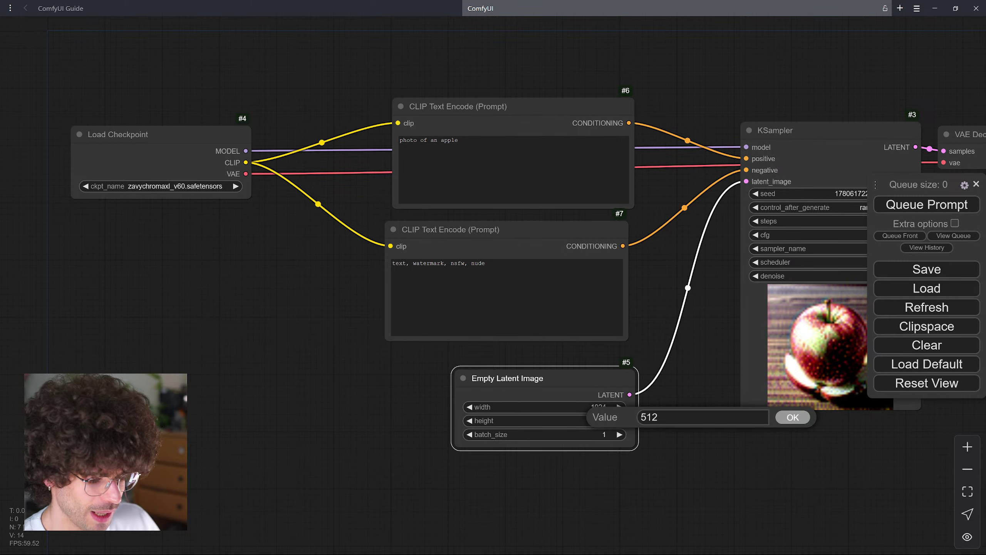
pyautogui.write('*2')
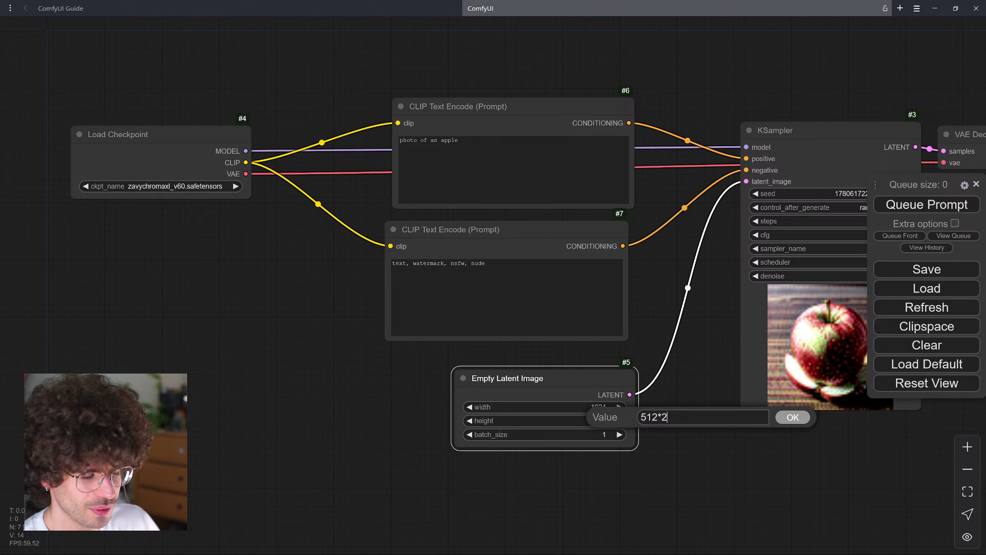
pyautogui.press('Return')
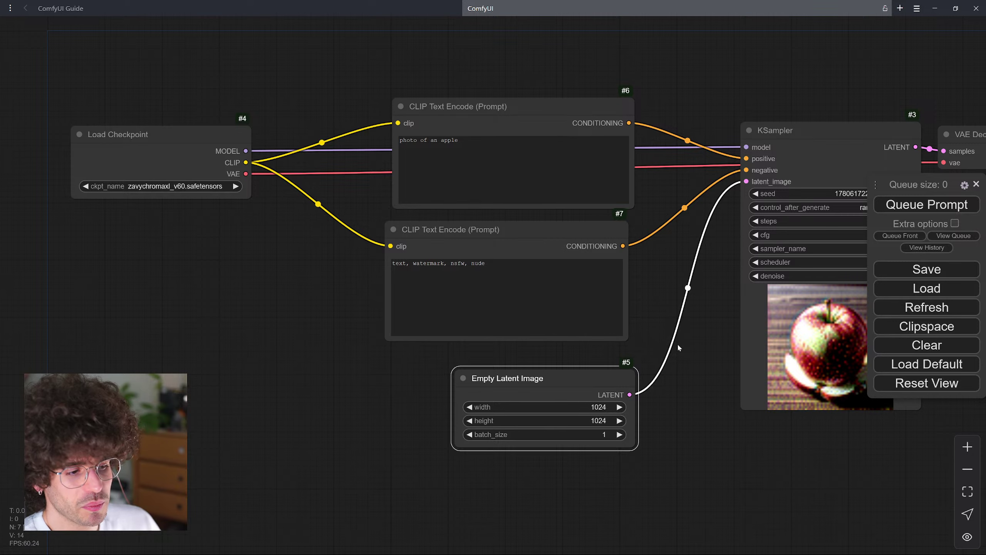
# - Tidy the layout by nudging the Load Checkpoint, negative CLIP Text Encode and Empty Latent Image nodes into place
pyautogui.moveTo(704, 365); pyautogui.dragTo(610, 379)
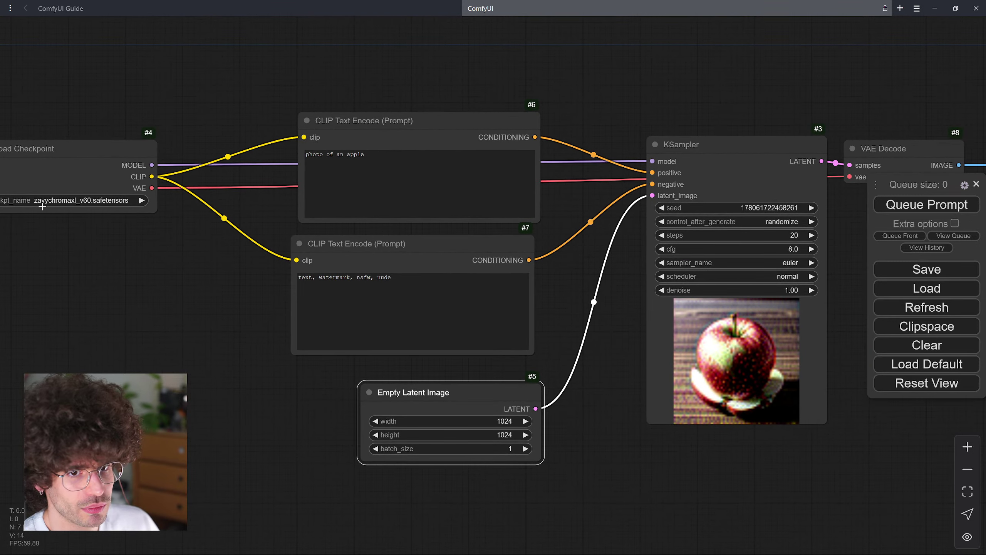
pyautogui.click(80, 141)
pyautogui.moveTo(81, 141); pyautogui.dragTo(79, 133)
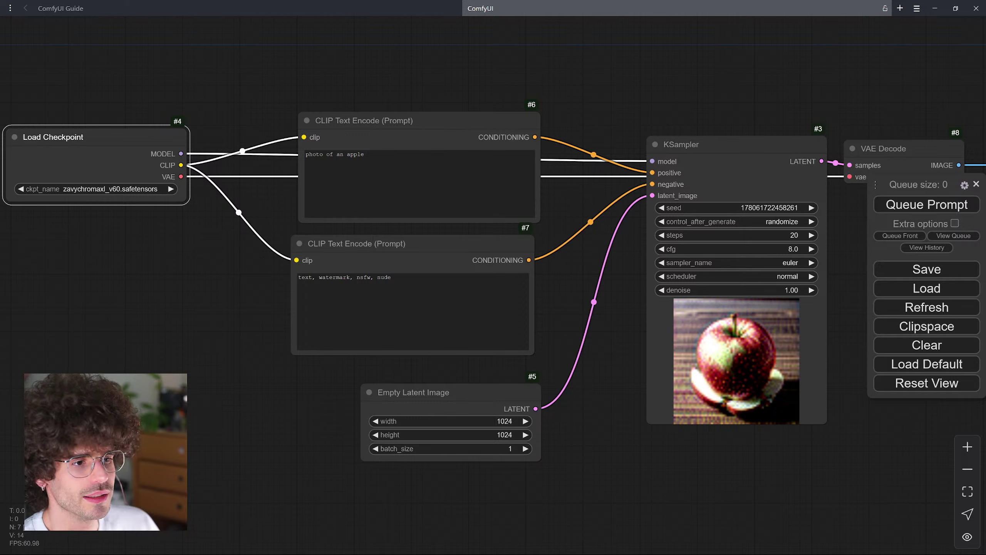
pyautogui.moveTo(465, 251); pyautogui.dragTo(474, 247)
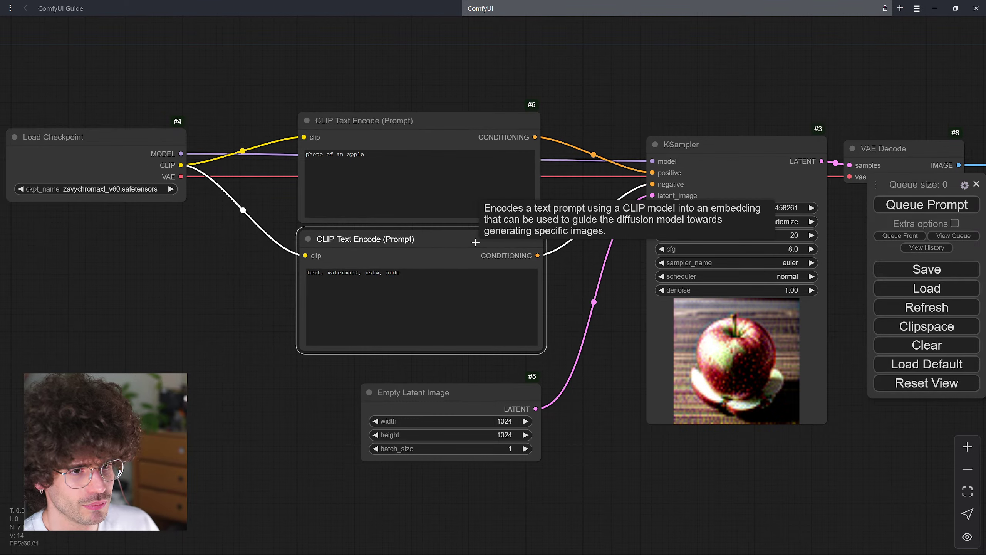
pyautogui.click(364, 154)
pyautogui.moveTo(495, 385); pyautogui.dragTo(502, 368)
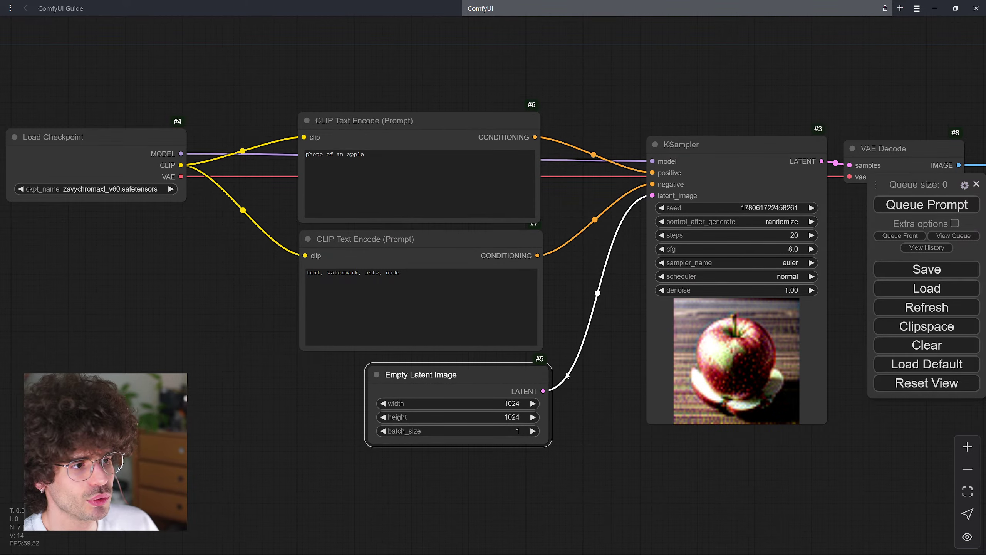
# - Queue the prompt to generate the apple photo with the ZavyChromaXL checkpoint at the new resolution
pyautogui.moveTo(587, 358); pyautogui.dragTo(346, 367)
pyautogui.scroll(-3, 696, 348)
pyautogui.moveTo(697, 349); pyautogui.dragTo(536, 356)
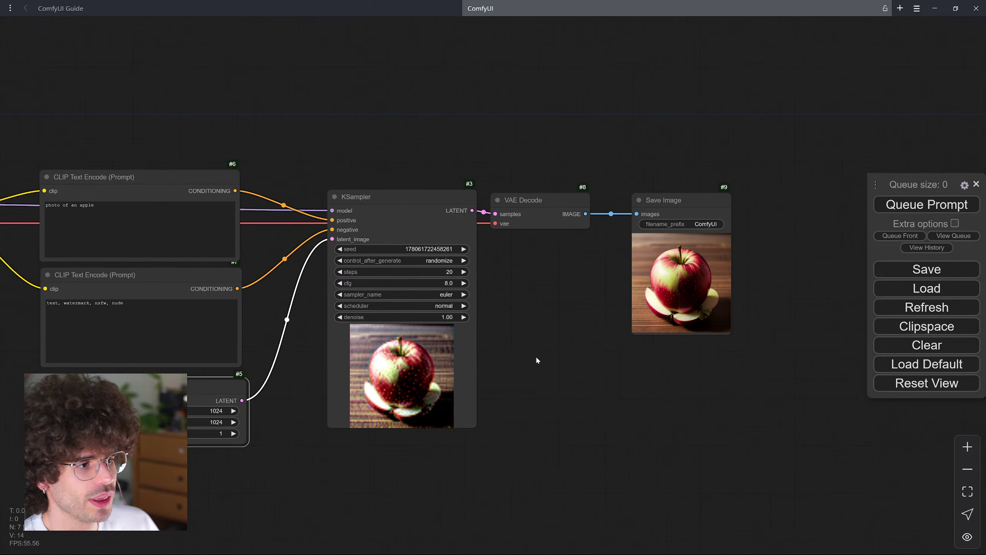
pyautogui.scroll(4, 540, 356)
pyautogui.click(948, 204)
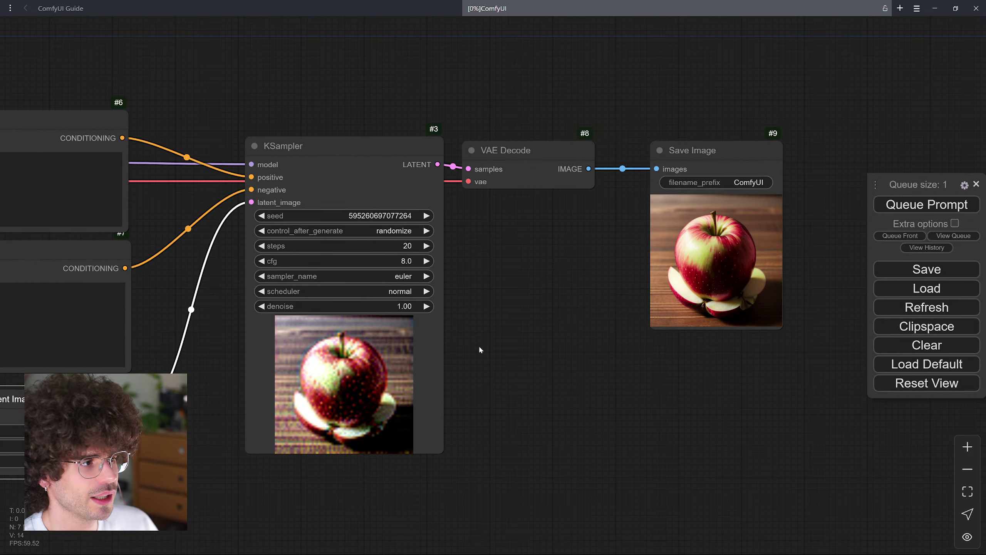
pyautogui.scroll(-2, 481, 350)
pyautogui.moveTo(287, 352); pyautogui.dragTo(467, 352)
pyautogui.scroll(-2, 448, 357)
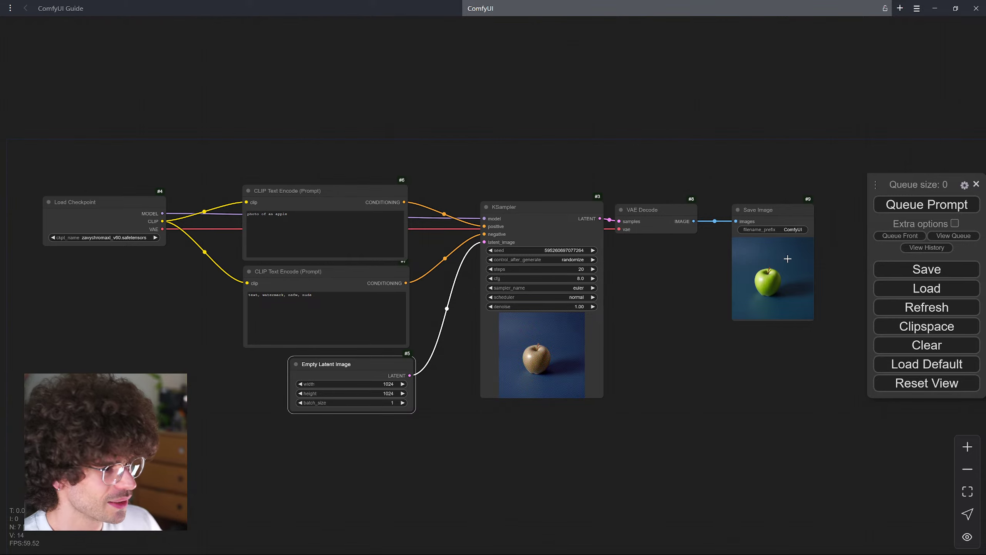
# - Examine the newly generated apple image in the Save Image node up close
pyautogui.scroll(10, 790, 268)
pyautogui.moveTo(441, 283); pyautogui.dragTo(281, 292)
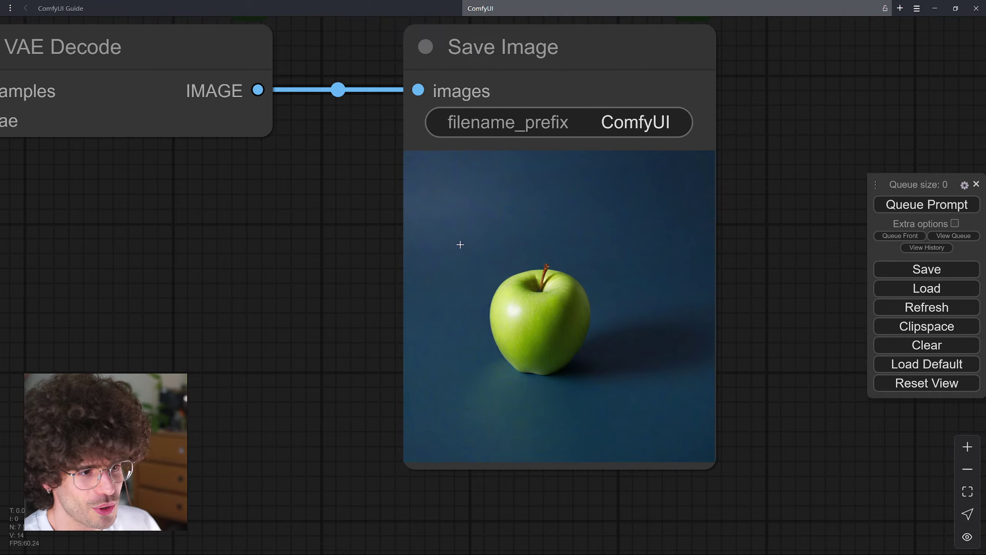
pyautogui.scroll(-2, 451, 246)
pyautogui.scroll(-2, 446, 247)
pyautogui.moveTo(418, 251); pyautogui.dragTo(458, 249)
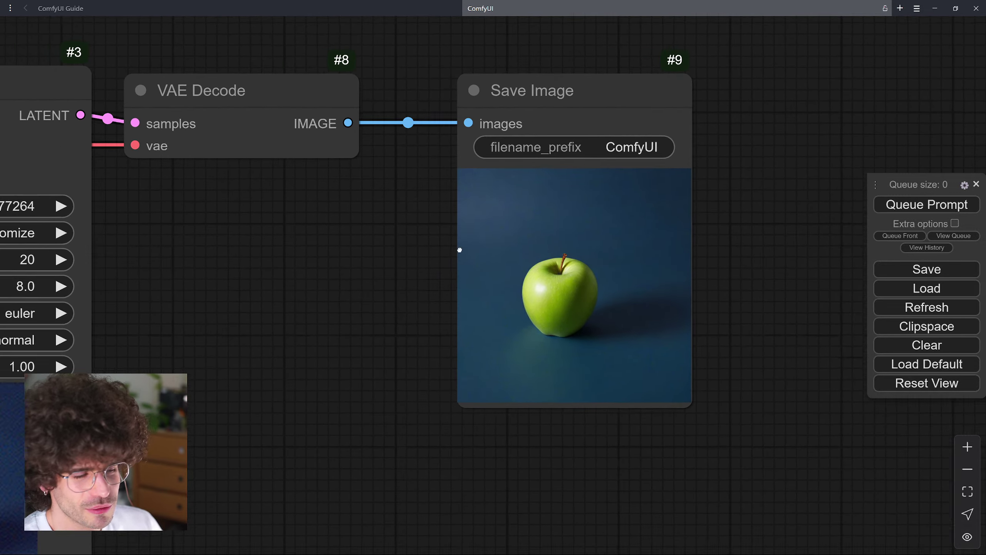
pyautogui.scroll(-3, 478, 249)
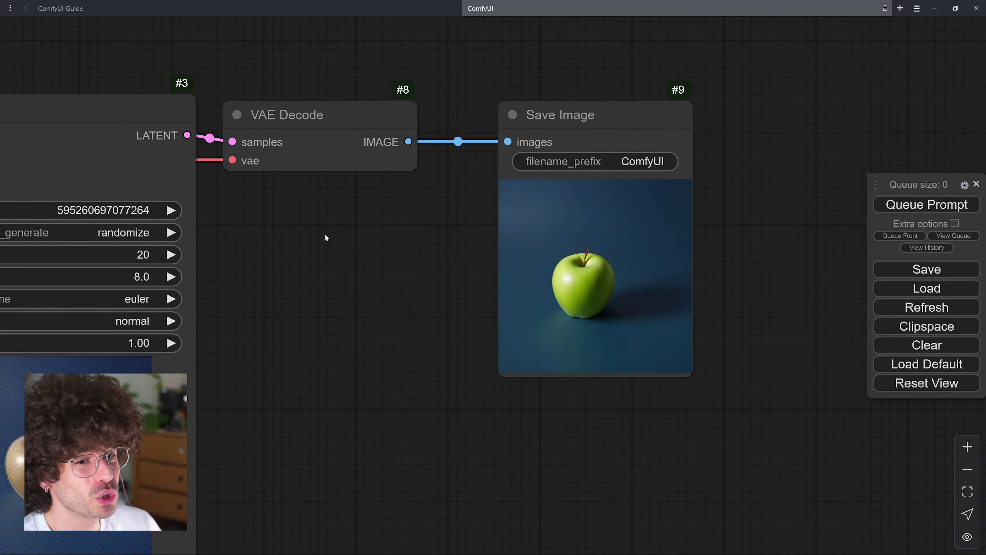
pyautogui.moveTo(326, 236); pyautogui.dragTo(650, 230)
pyautogui.scroll(-2, 650, 230)
pyautogui.scroll(-3, 651, 230)
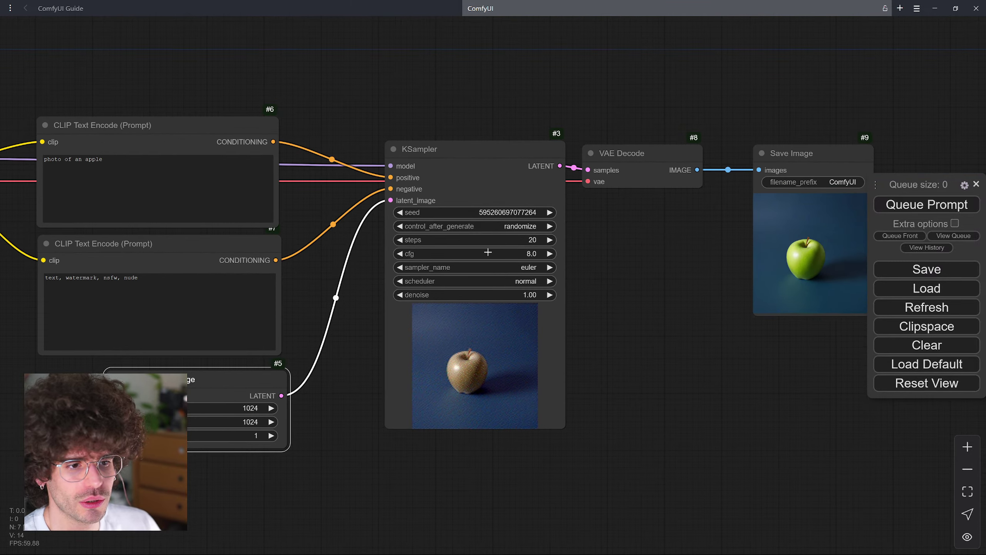
# - Set the KSampler's seed to 123
pyautogui.moveTo(327, 270); pyautogui.dragTo(567, 273)
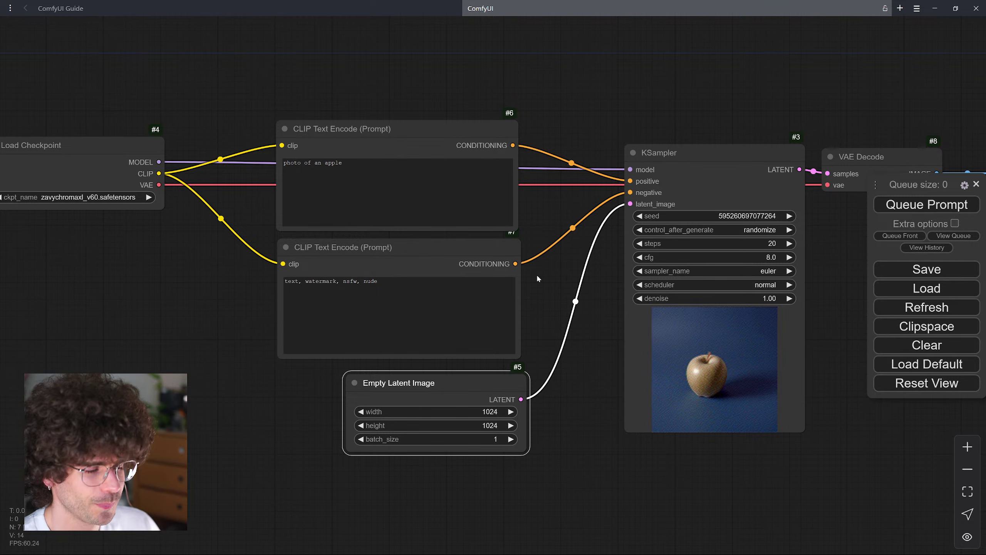
pyautogui.moveTo(617, 65); pyautogui.dragTo(472, 72)
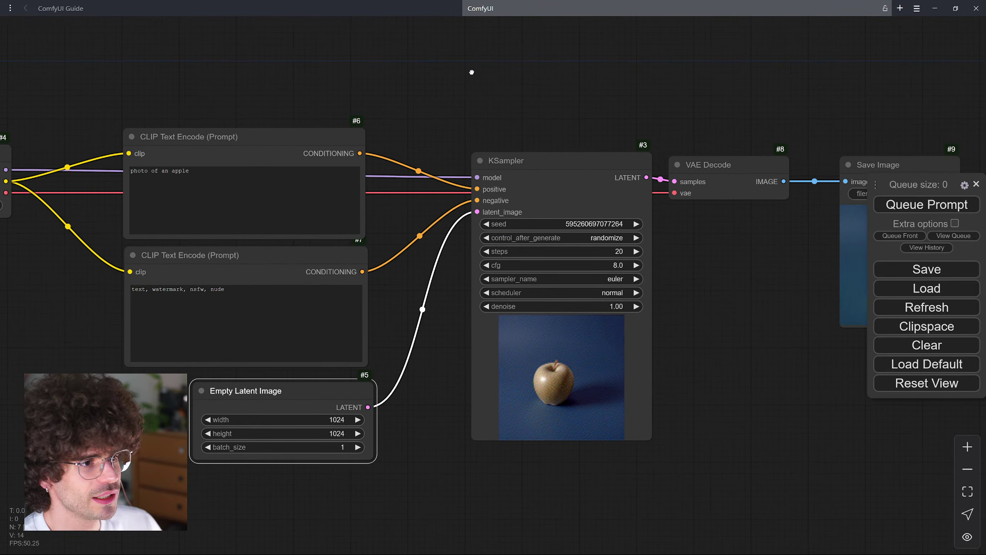
pyautogui.scroll(3, 566, 146)
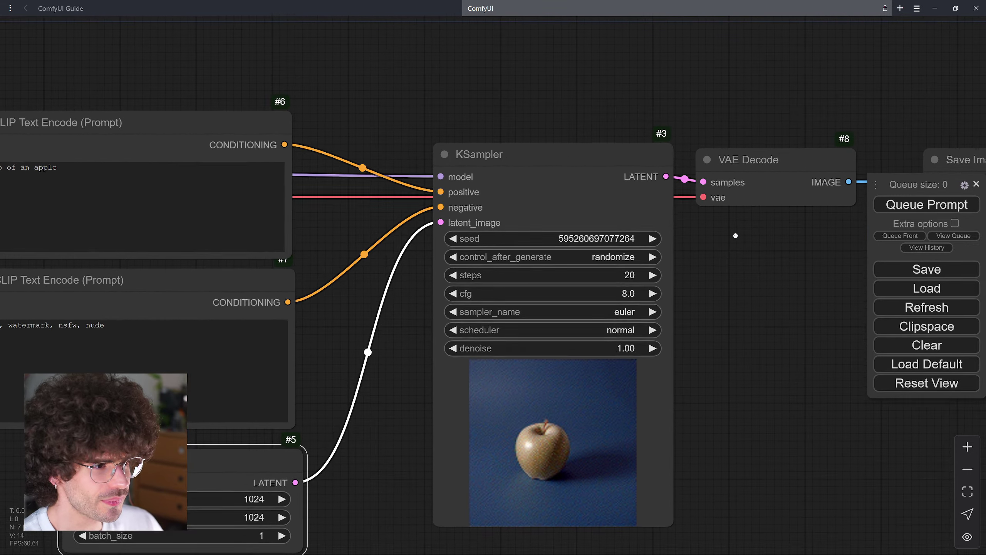
pyautogui.moveTo(734, 254); pyautogui.dragTo(737, 229)
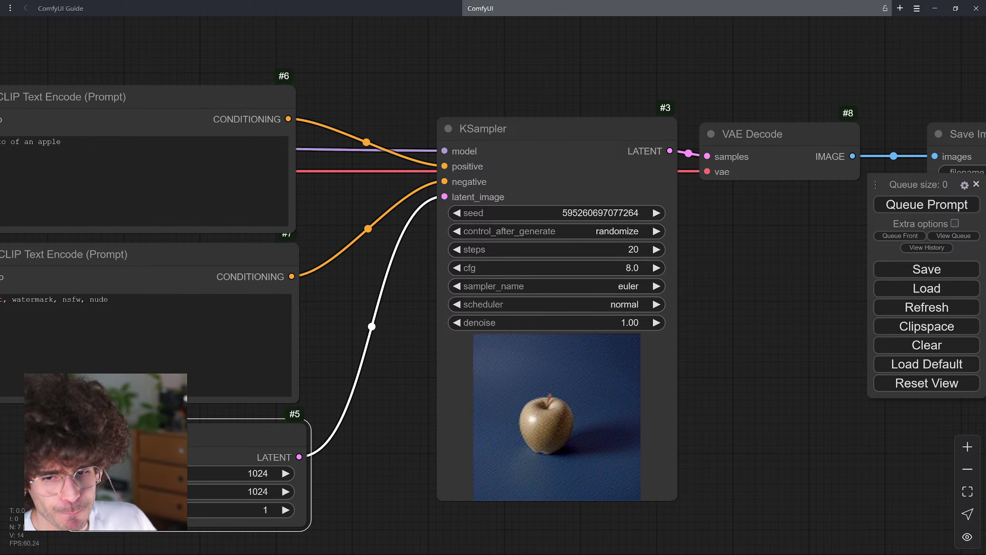
pyautogui.scroll(2, 698, 255)
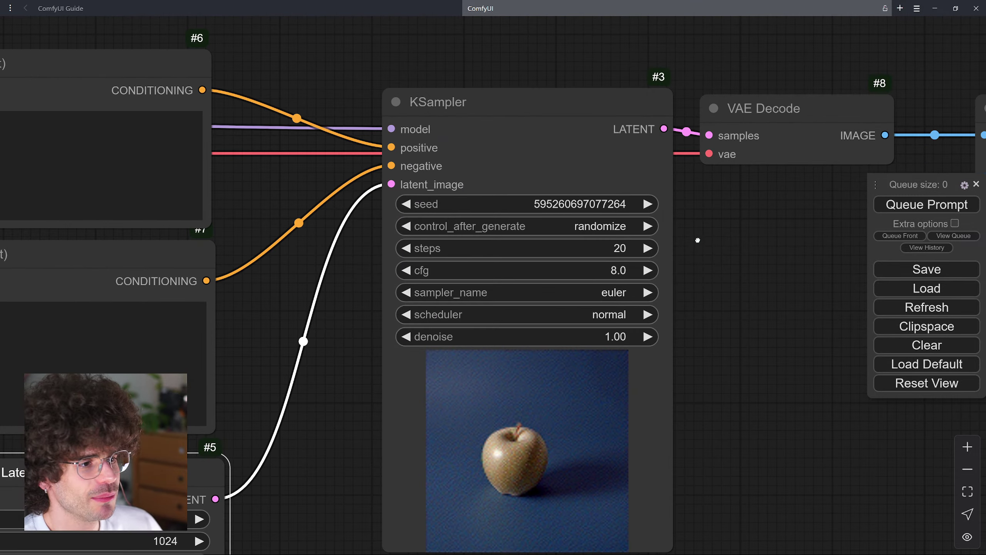
pyautogui.moveTo(699, 253); pyautogui.dragTo(700, 219)
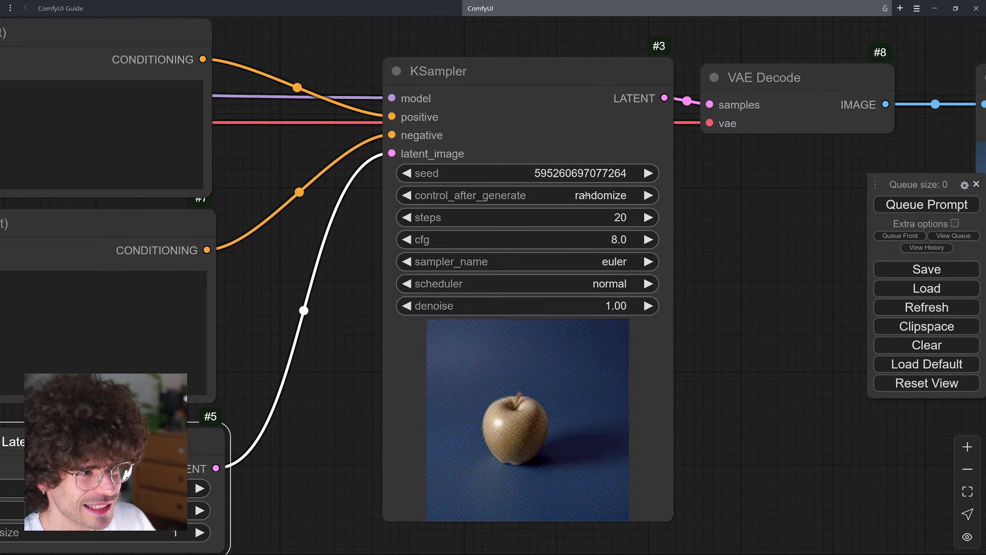
pyautogui.click(579, 166)
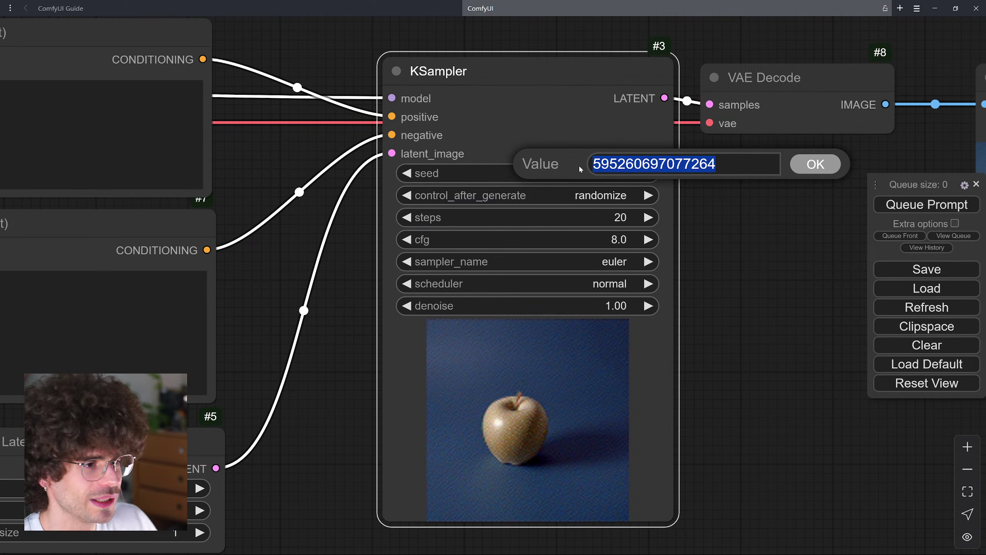
pyautogui.write('123')
pyautogui.press('Return')
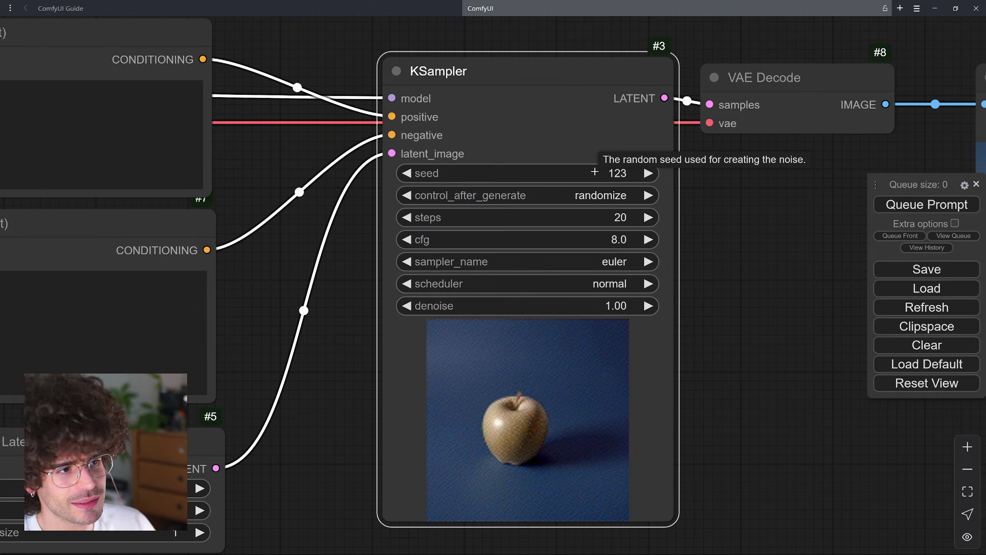
# - Try the KSampler's control_after_generate option as fixed and as increment, stepping the seed up to 127
pyautogui.click(587, 194)
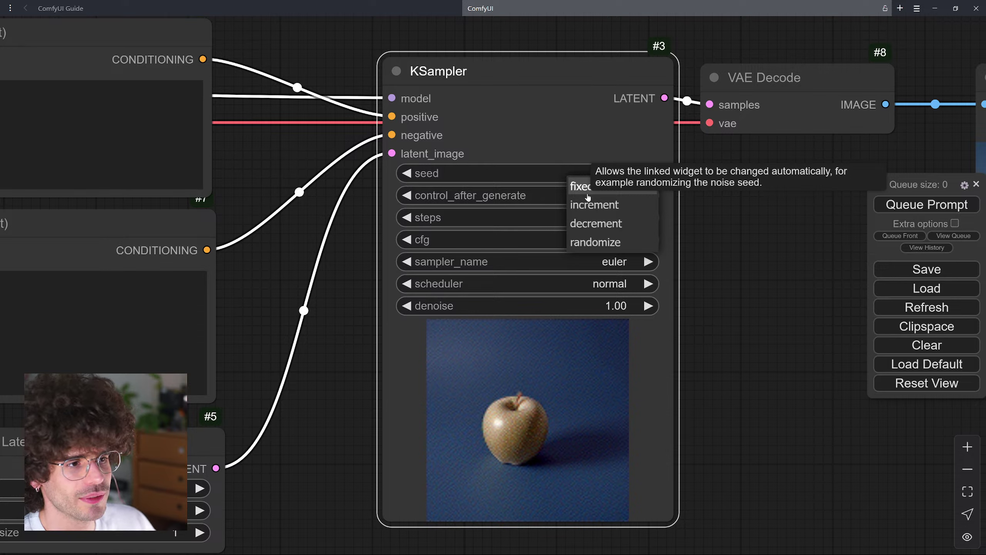
pyautogui.click(588, 195)
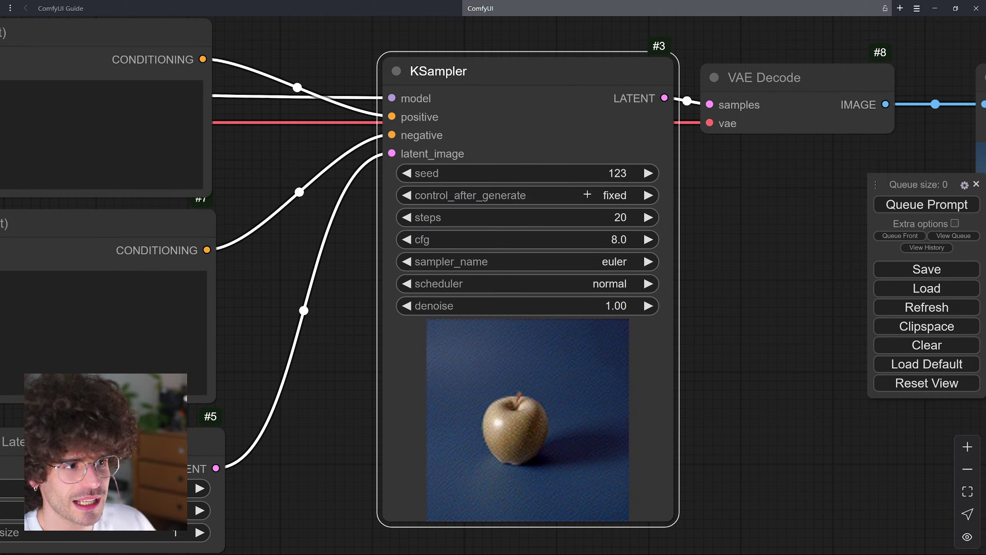
pyautogui.click(588, 194)
pyautogui.click(604, 212)
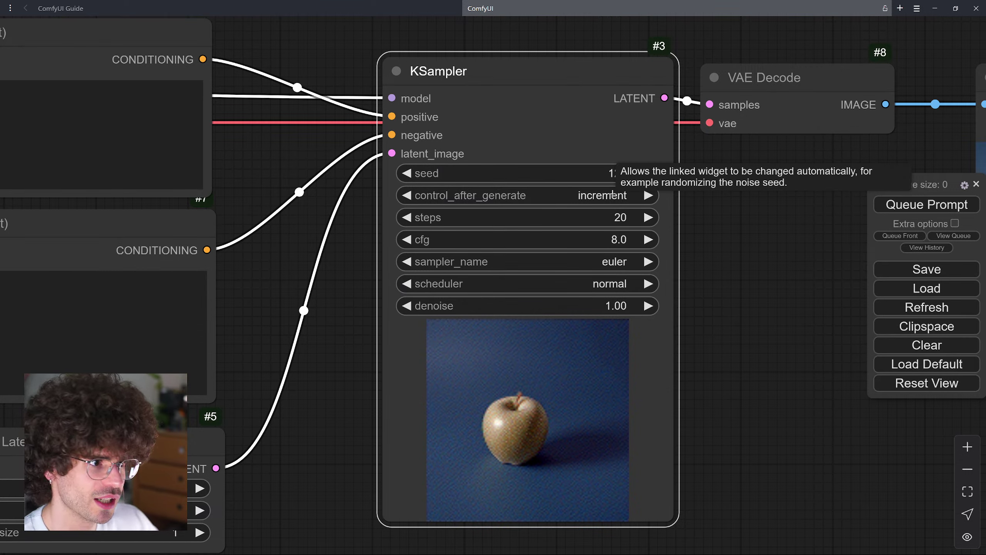
pyautogui.click(648, 173)
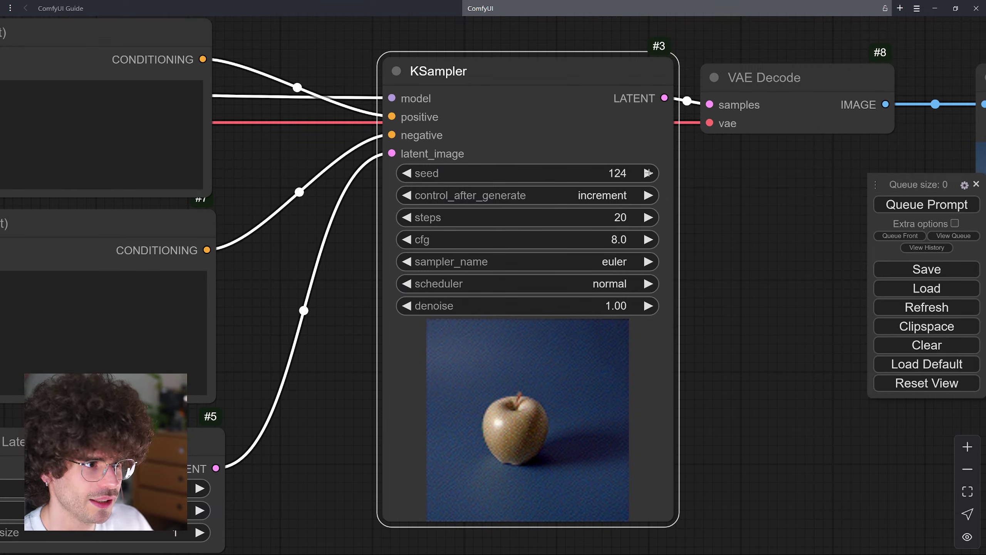
pyautogui.click(648, 173)
pyautogui.click(648, 173)
pyautogui.click(648, 173)
# - Try control_after_generate as decrement, stepping the seed down to 125, and switch the option back to randomize
pyautogui.click(604, 195)
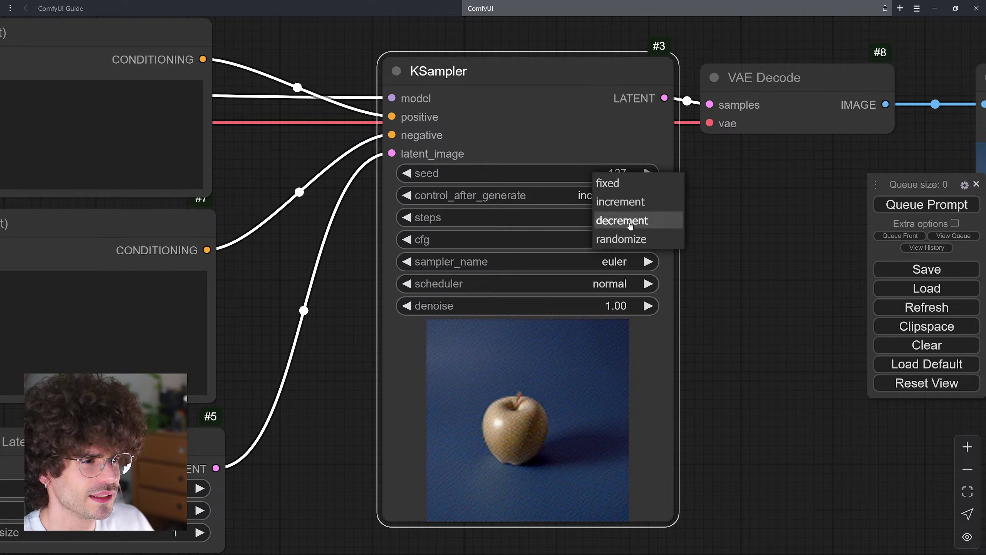
pyautogui.click(630, 220)
pyautogui.click(407, 173)
pyautogui.click(406, 173)
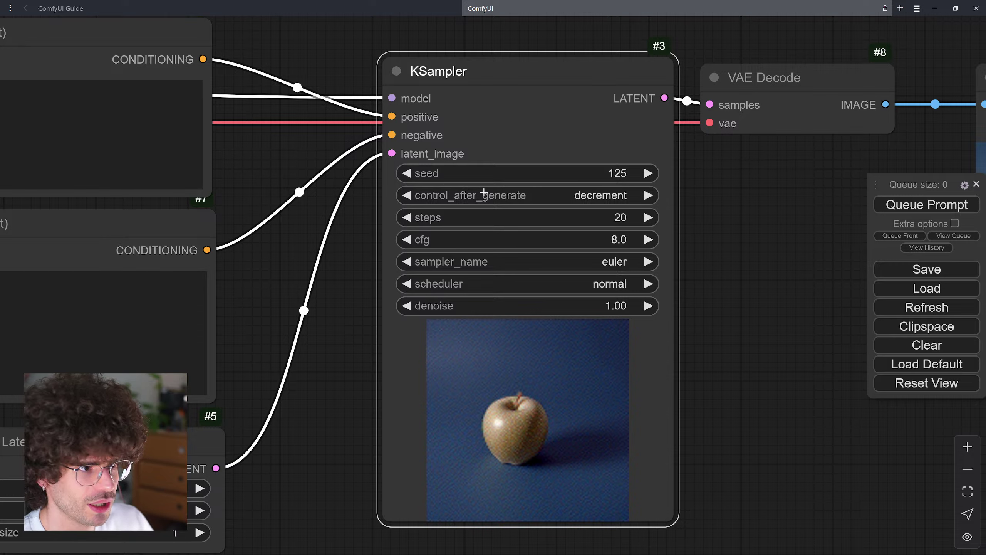
pyautogui.click(562, 195)
pyautogui.click(562, 244)
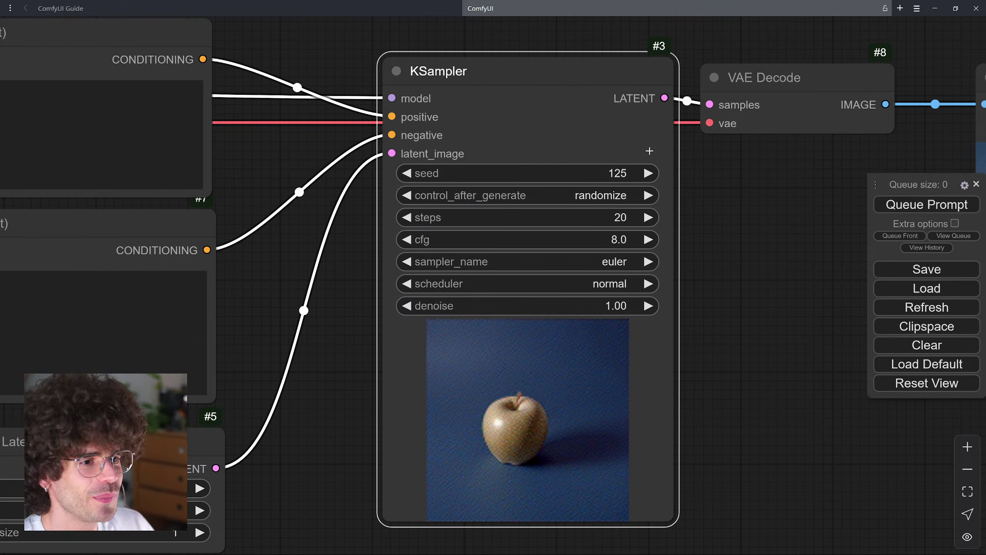
# - Set the KSampler's control_after_generate to fixed and step the seed down to 123
pyautogui.click(587, 192)
pyautogui.click(606, 183)
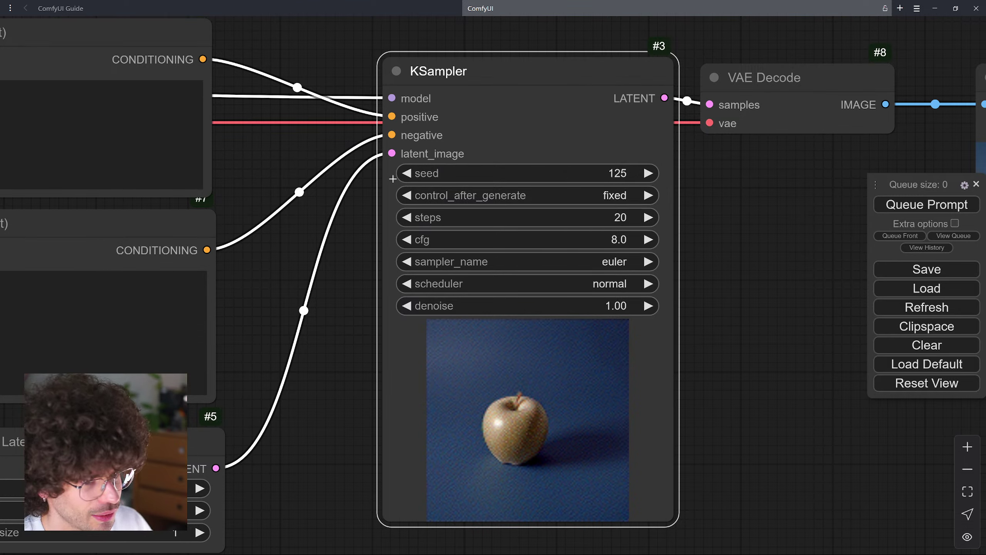
pyautogui.click(407, 173)
pyautogui.click(407, 173)
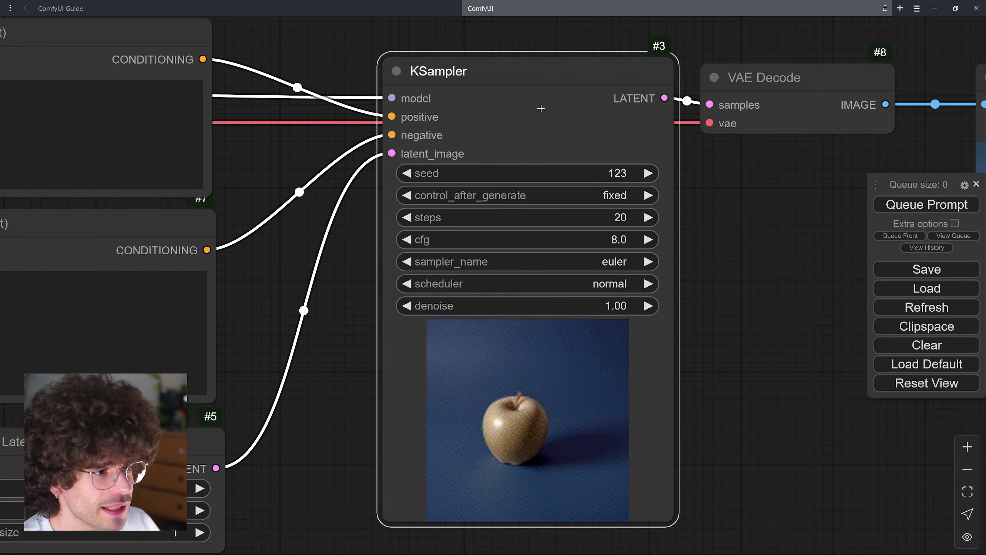
# - Generate the apple image twice in a row with the KSampler's seed fixed at 123
pyautogui.scroll(-6, 541, 108)
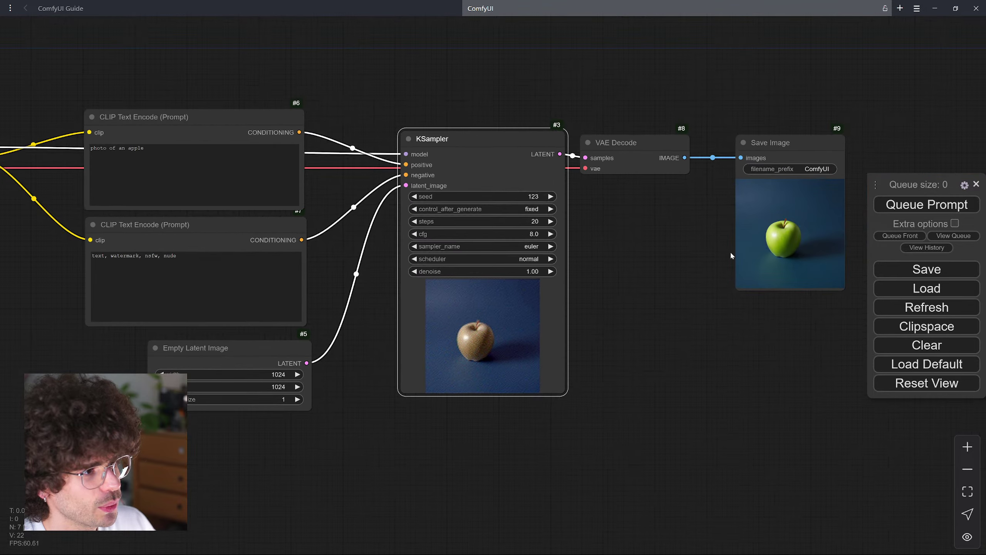
pyautogui.click(895, 205)
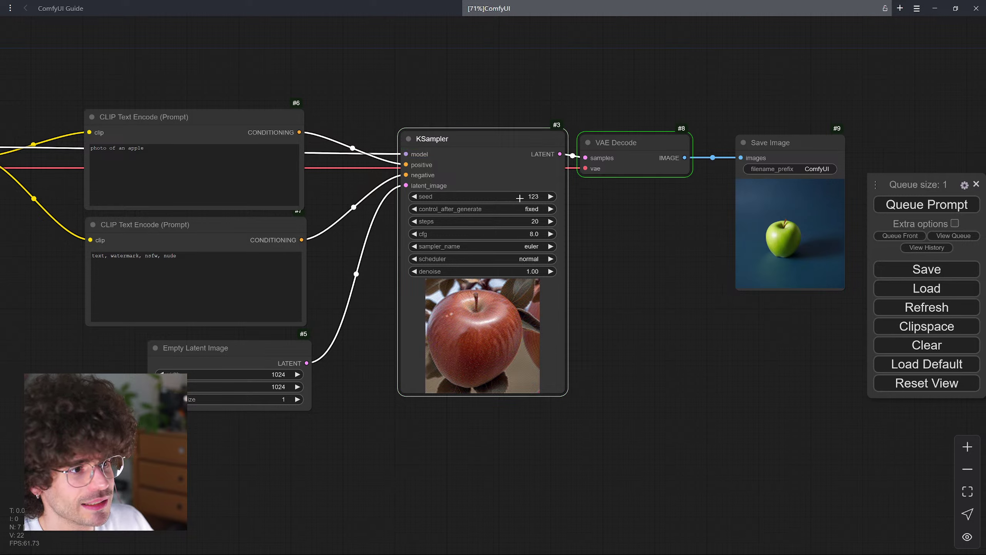
pyautogui.click(904, 206)
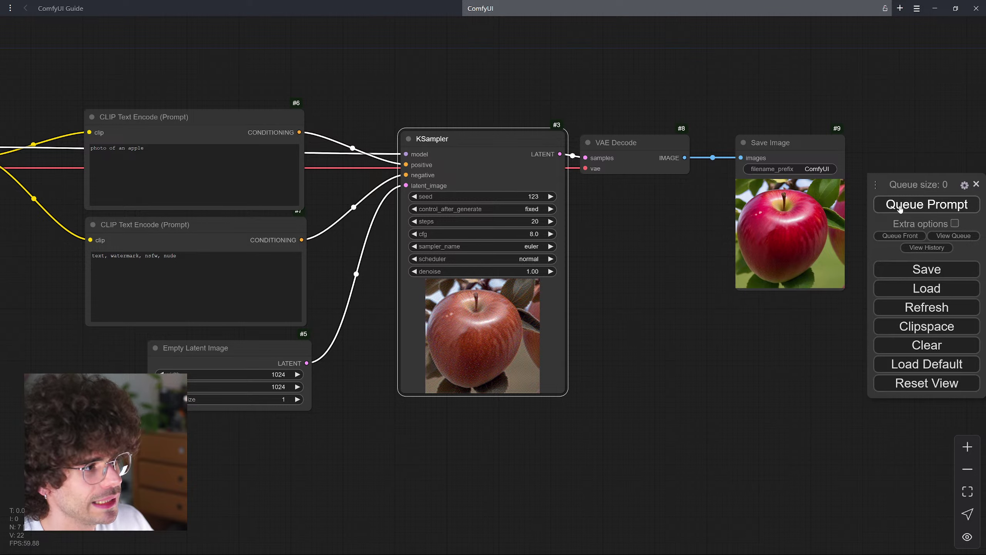
pyautogui.click(550, 209)
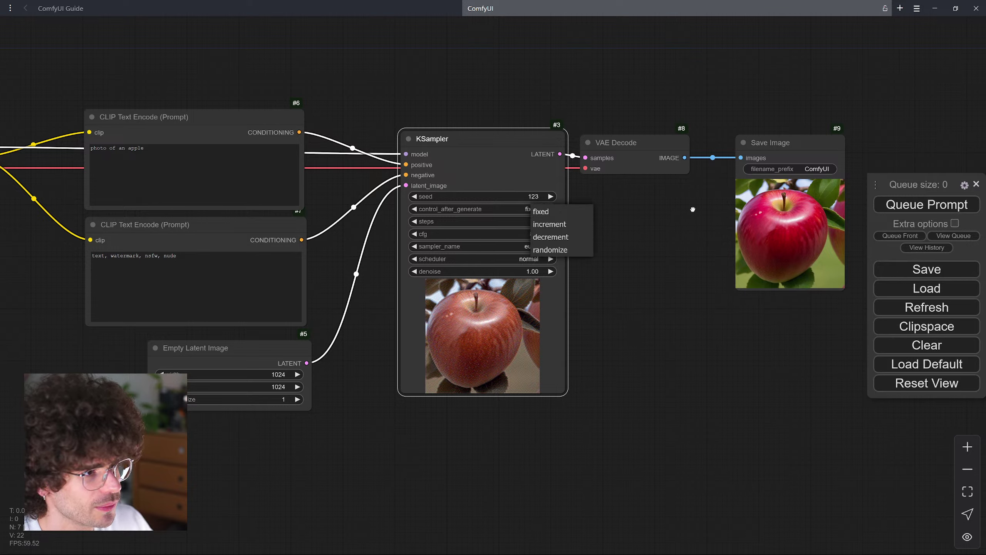
pyautogui.click(694, 210)
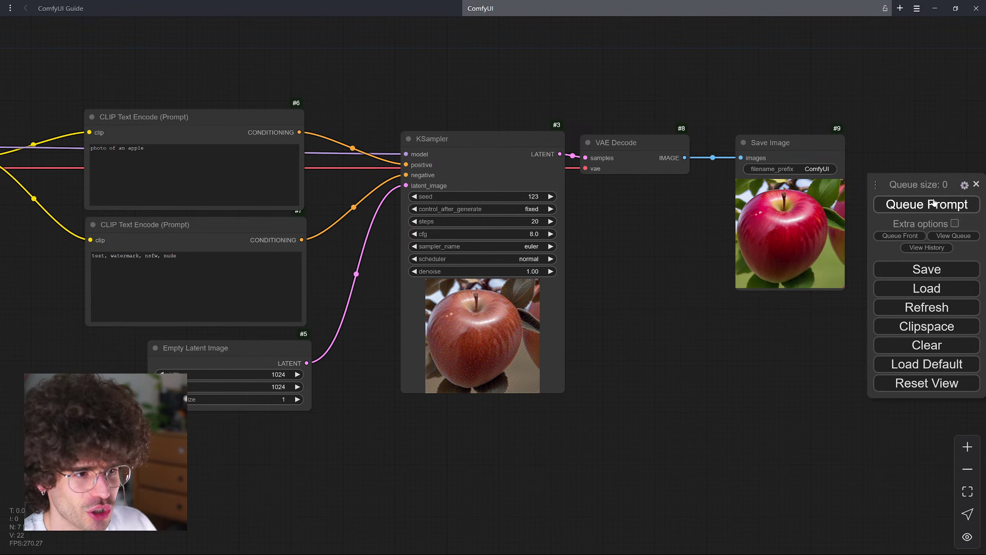
# - Set the KSampler's control_after_generate to increment and queue the prompt until the seed advances to 125
pyautogui.click(537, 210)
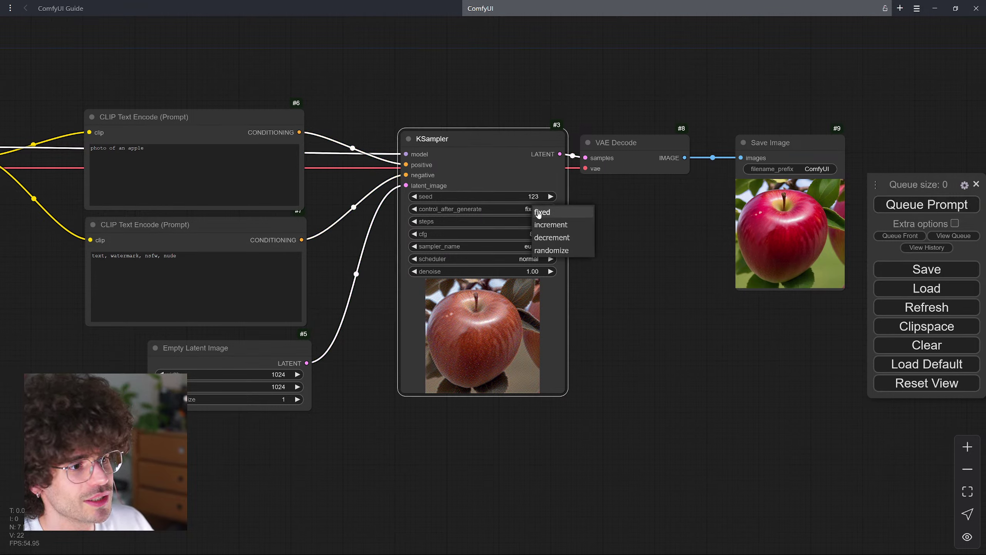
pyautogui.click(557, 229)
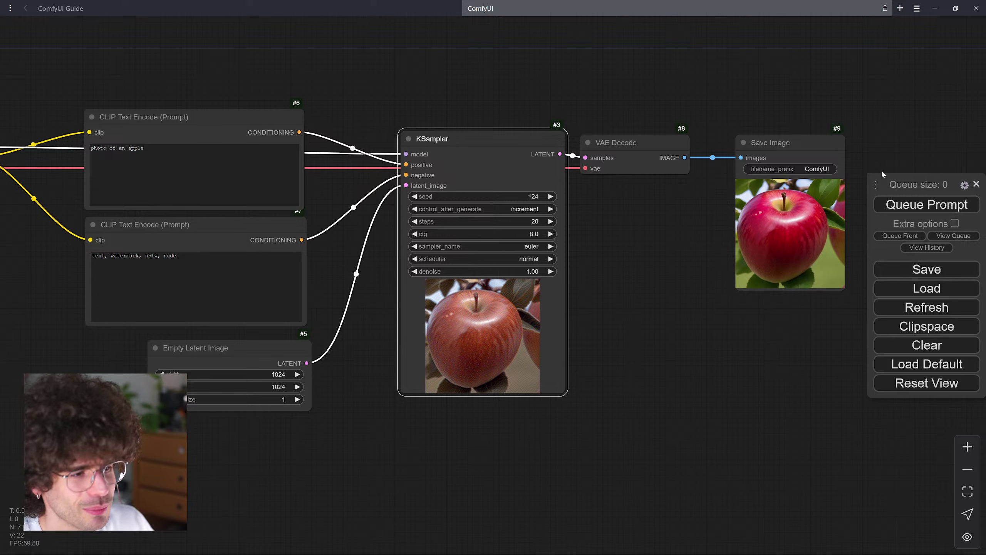
pyautogui.click(913, 205)
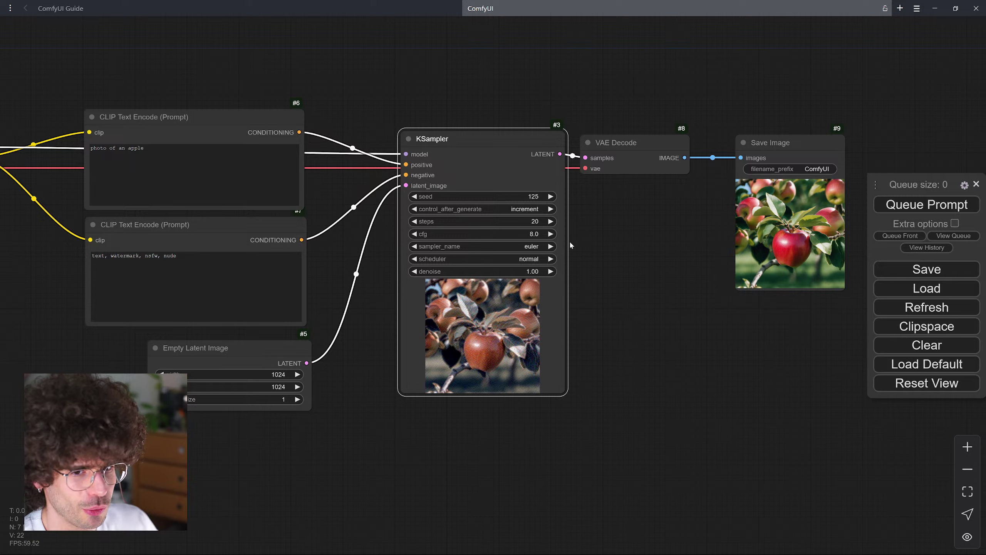
pyautogui.click(516, 210)
pyautogui.click(625, 226)
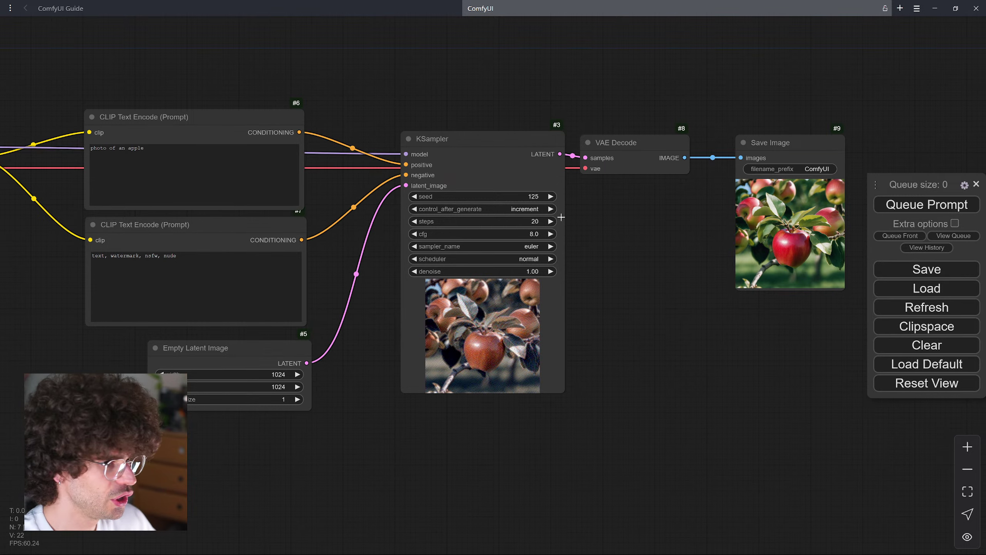
# - Try control_after_generate as randomize, switch it back to fixed and step the seed down to 123
pyautogui.click(541, 210)
pyautogui.click(563, 254)
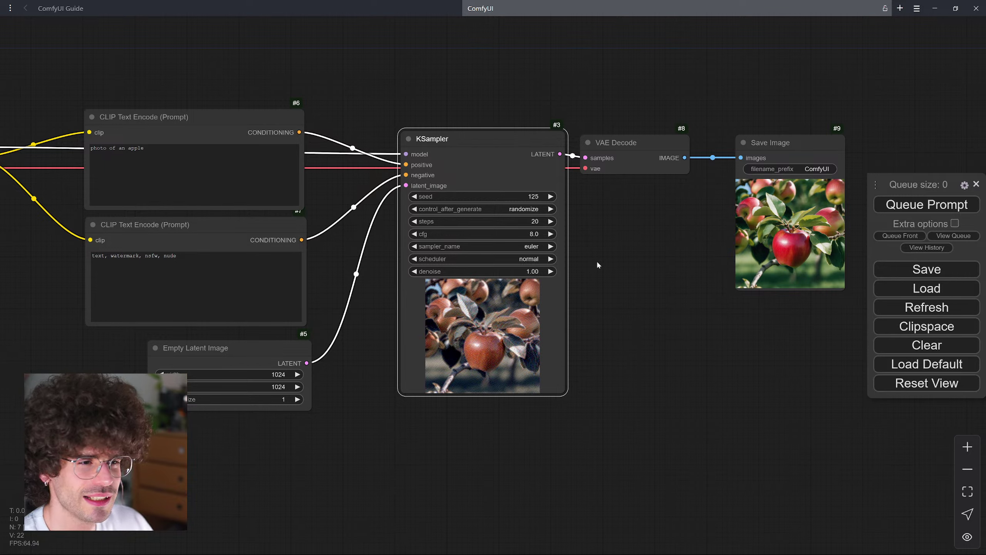
pyautogui.click(534, 209)
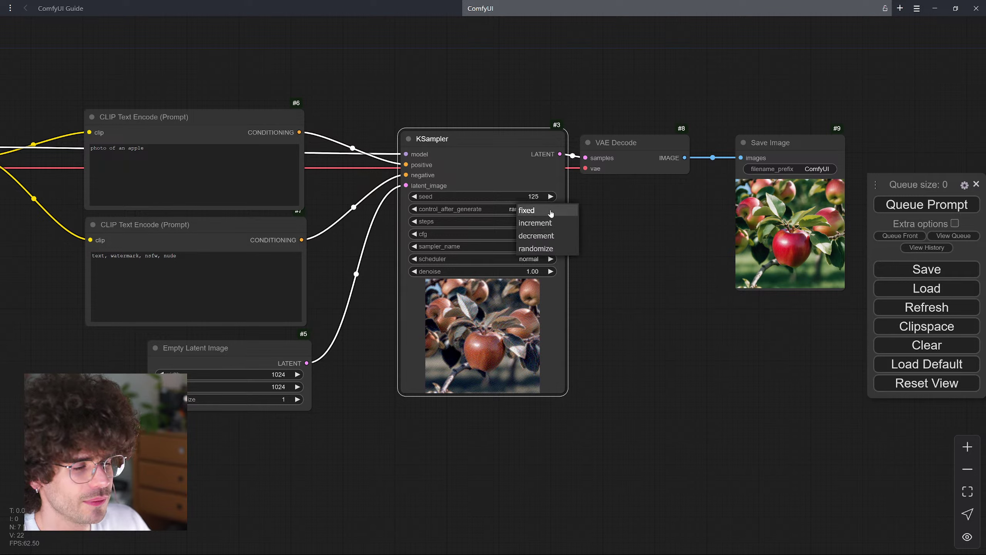
pyautogui.click(528, 210)
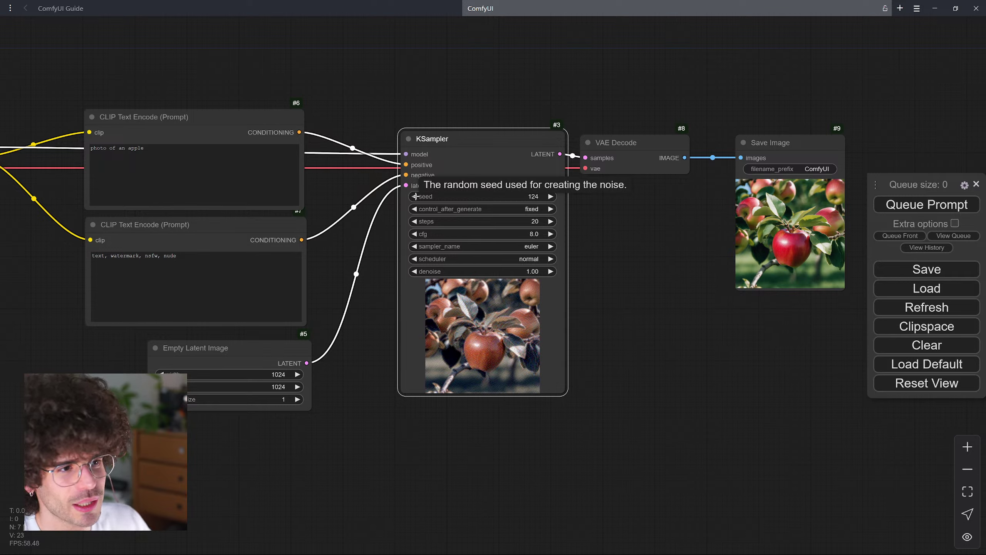
pyautogui.scroll(6, 445, 220)
pyautogui.moveTo(704, 236); pyautogui.dragTo(728, 246)
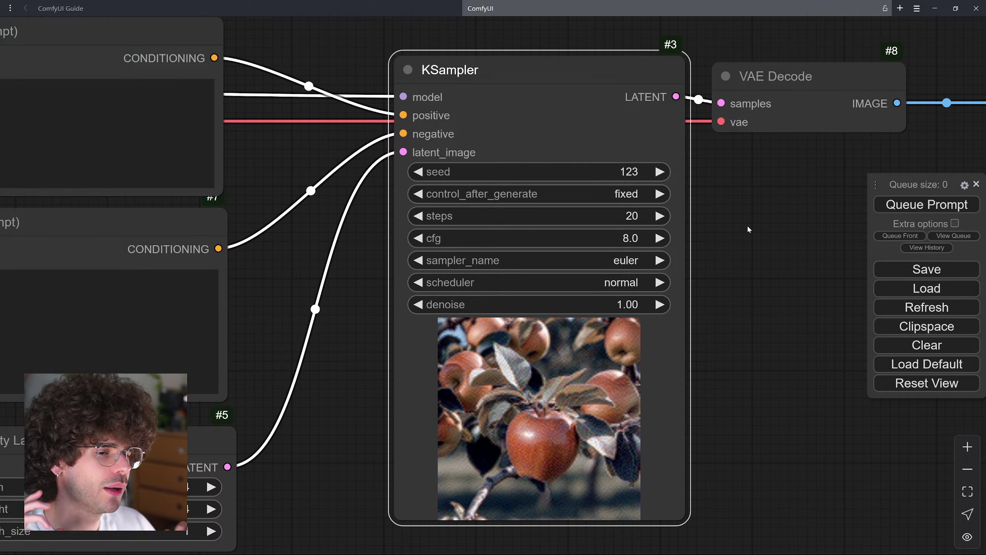
pyautogui.scroll(-2, 748, 224)
pyautogui.moveTo(384, 174); pyautogui.dragTo(434, 179)
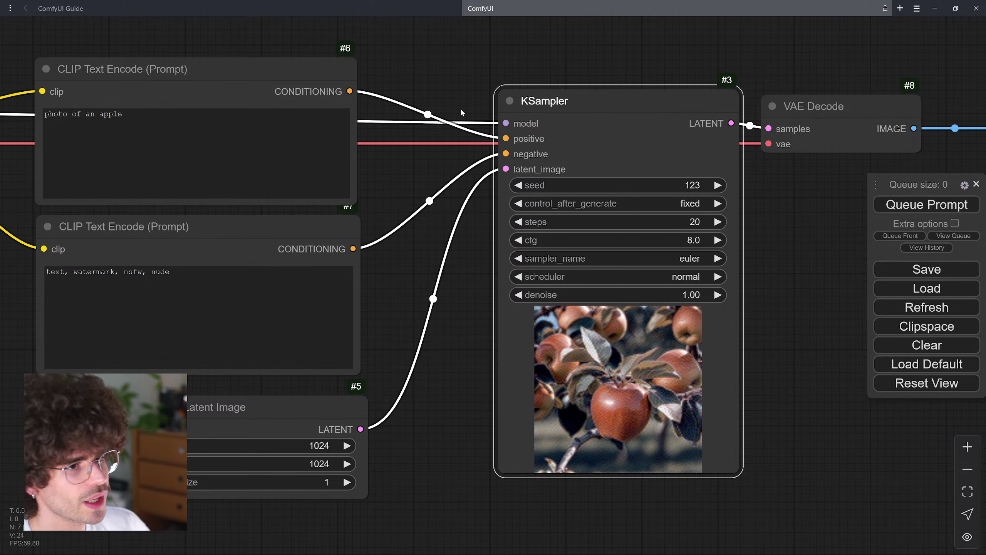
pyautogui.scroll(-5, 427, 155)
pyautogui.moveTo(425, 154); pyautogui.dragTo(503, 155)
pyautogui.scroll(4, 504, 155)
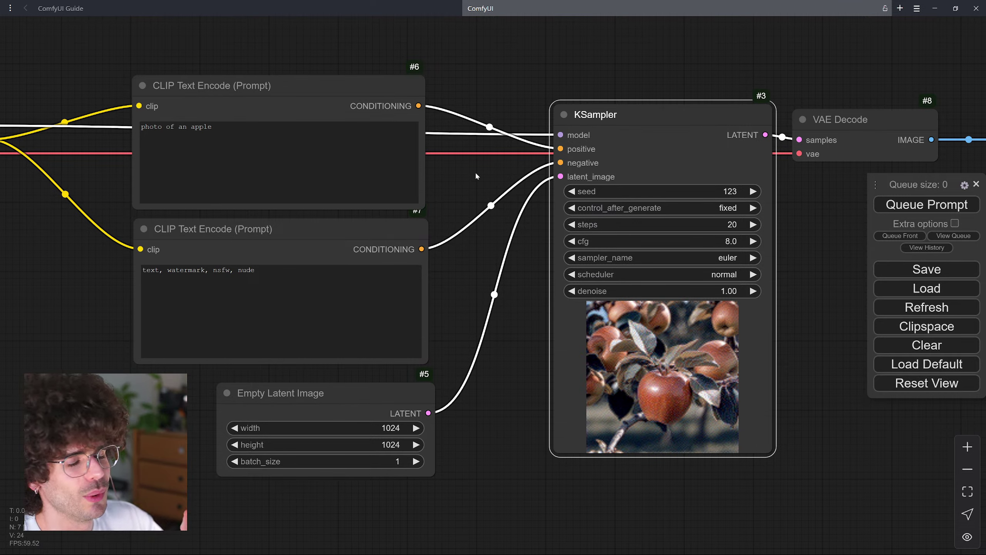
# - Generate the image at 20 steps with seed 123 and inspect it in the Save Image node
pyautogui.click(734, 225)
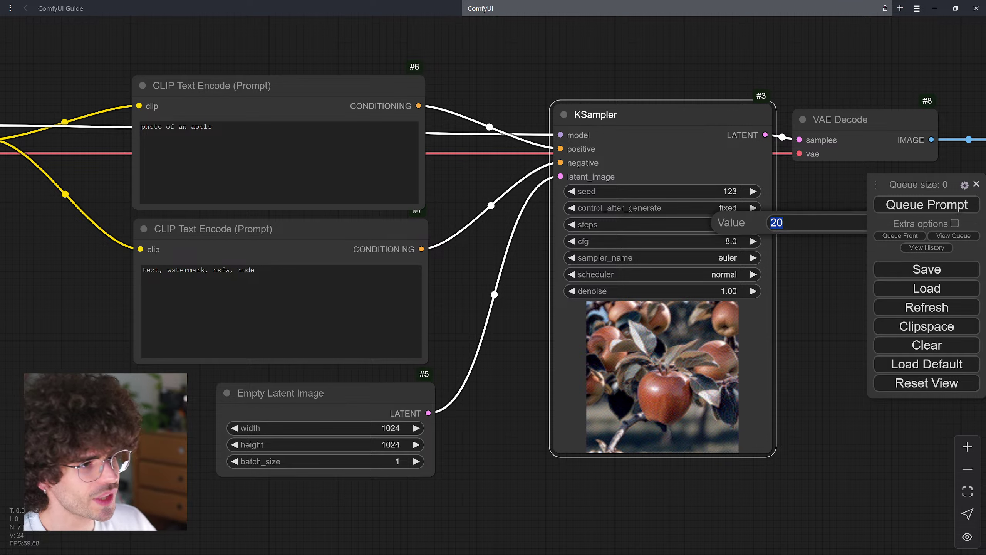
pyautogui.scroll(-5, 442, 197)
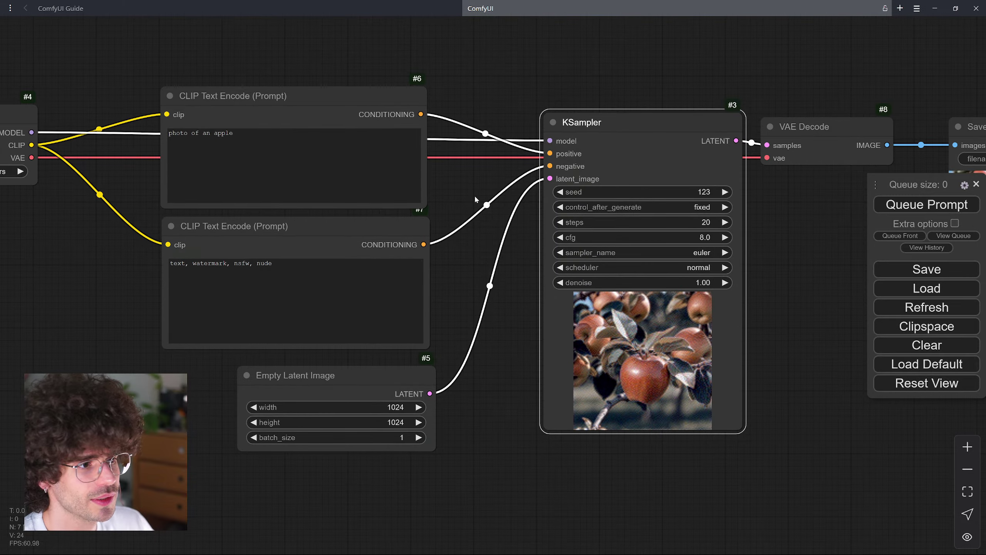
pyautogui.scroll(1, 631, 305)
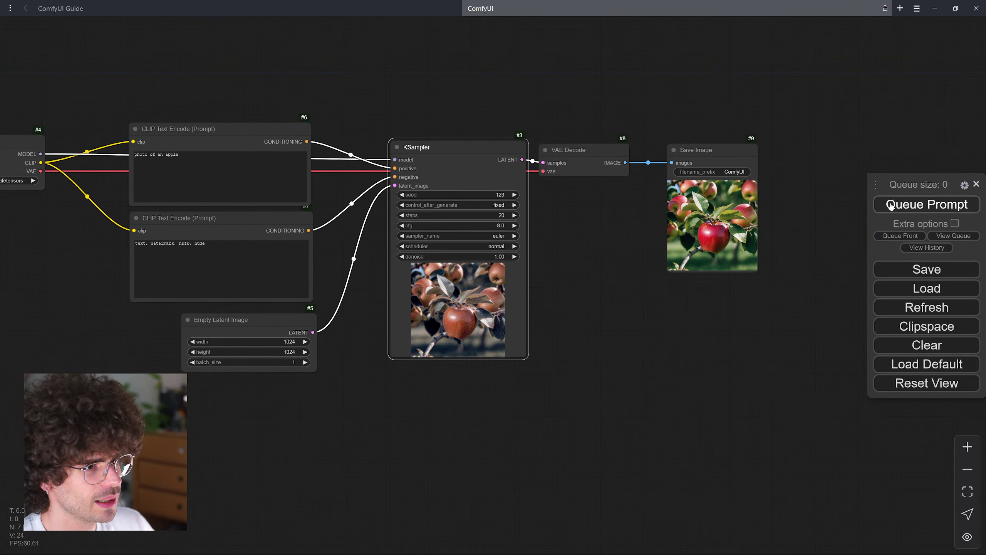
pyautogui.click(927, 205)
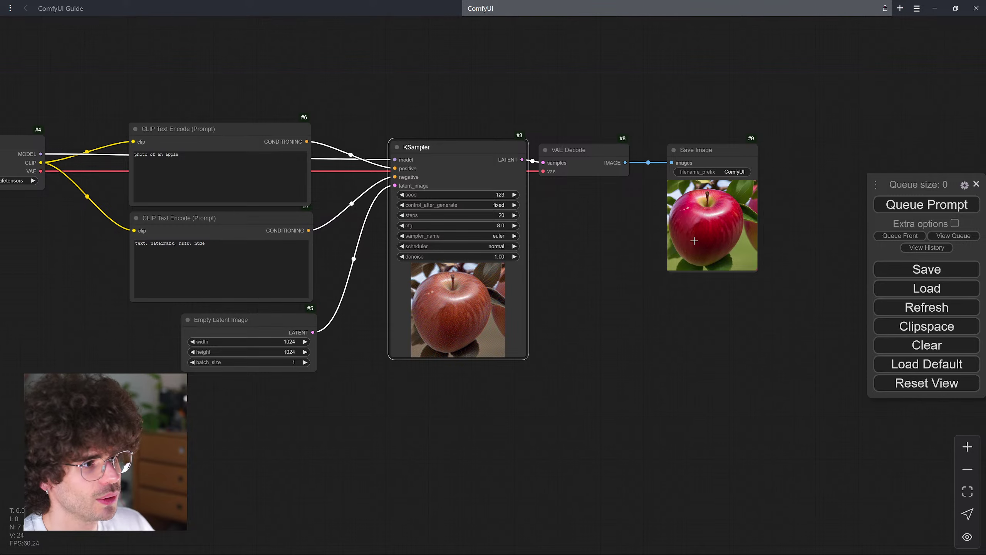
pyautogui.scroll(10, 699, 225)
pyautogui.scroll(2, 710, 229)
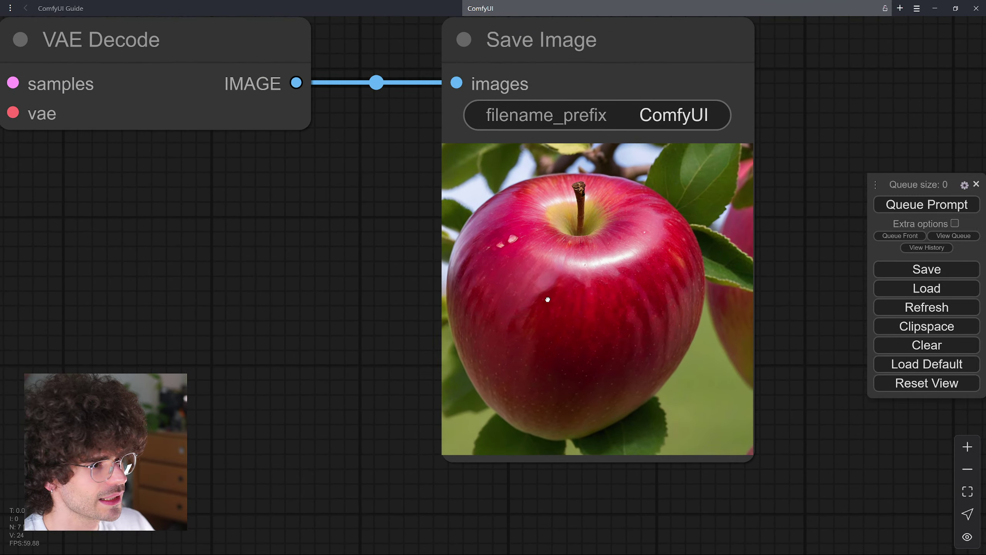
pyautogui.scroll(-2, 321, 309)
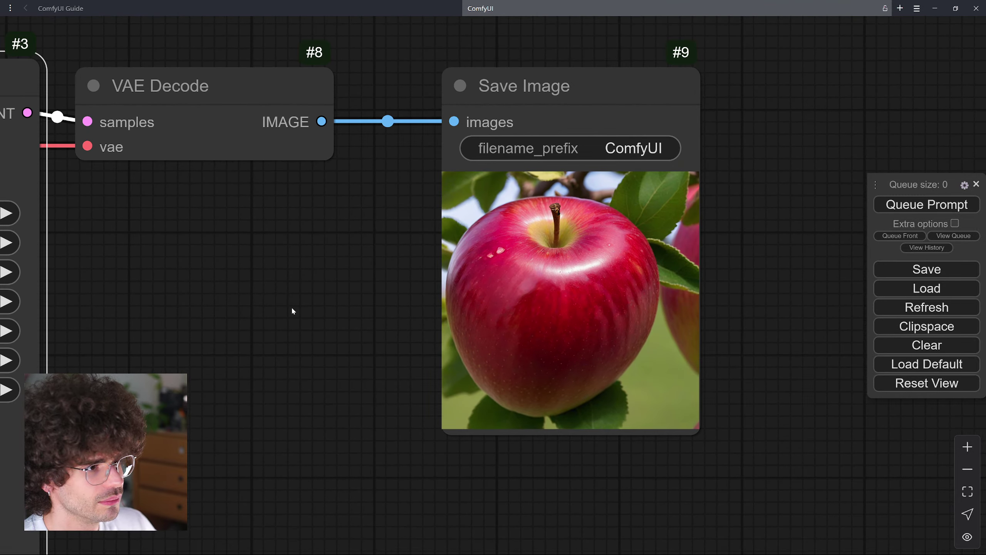
# - Set the KSampler's steps to 60 and queue the prompt
pyautogui.moveTo(281, 310); pyautogui.dragTo(680, 296)
pyautogui.click(389, 266)
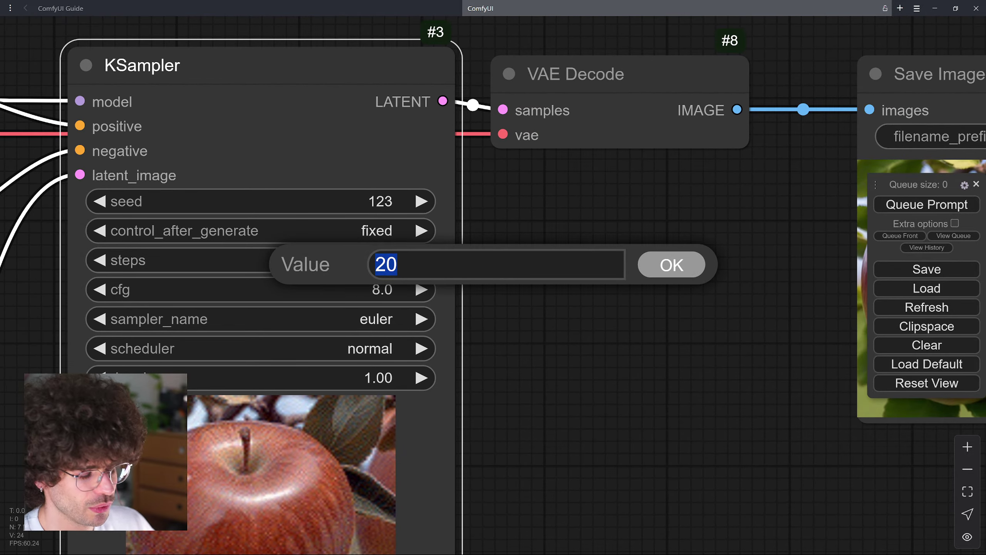
pyautogui.write('60')
pyautogui.press('Return')
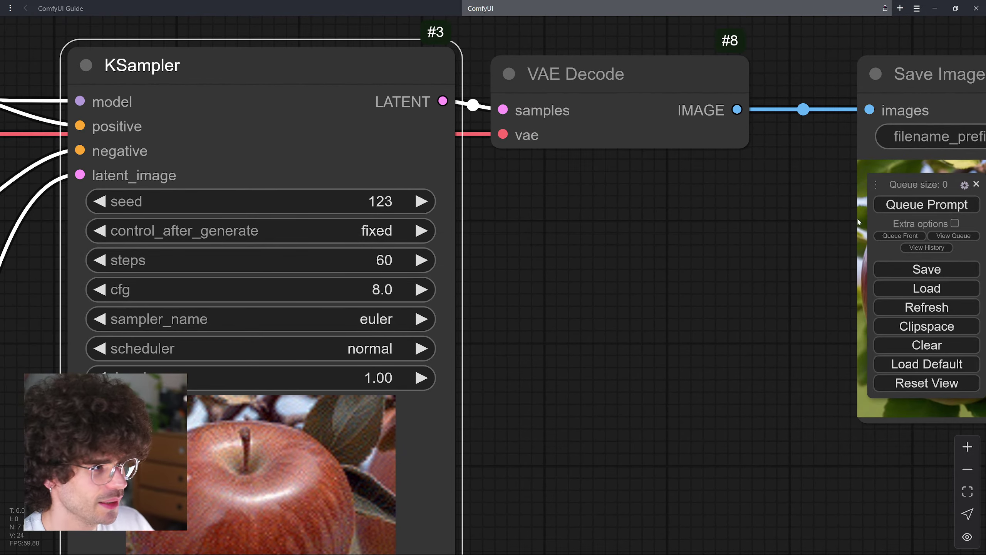
pyautogui.click(904, 210)
# - Examine the detail of the 60-step apple image in the Save Image node
pyautogui.moveTo(790, 223); pyautogui.dragTo(562, 244)
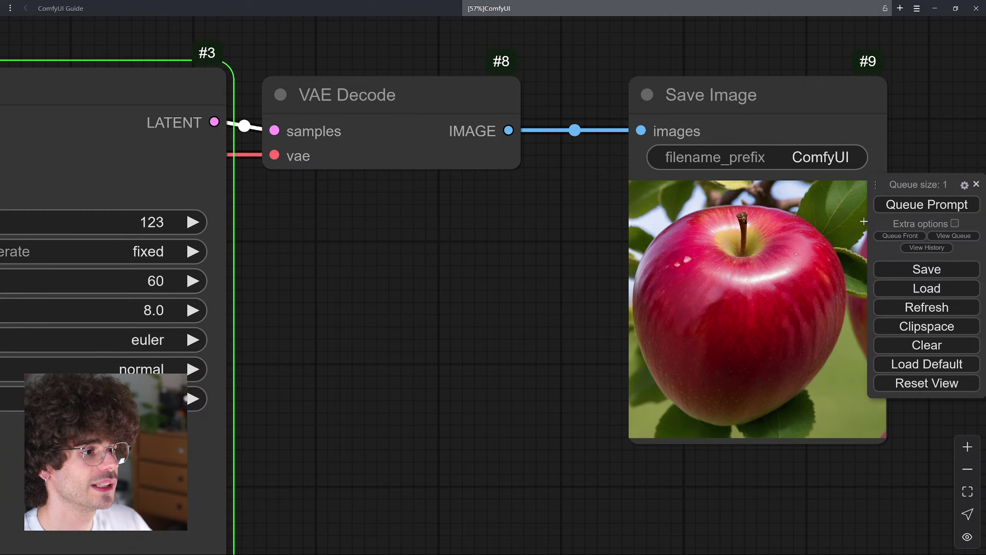
pyautogui.scroll(-3, 552, 312)
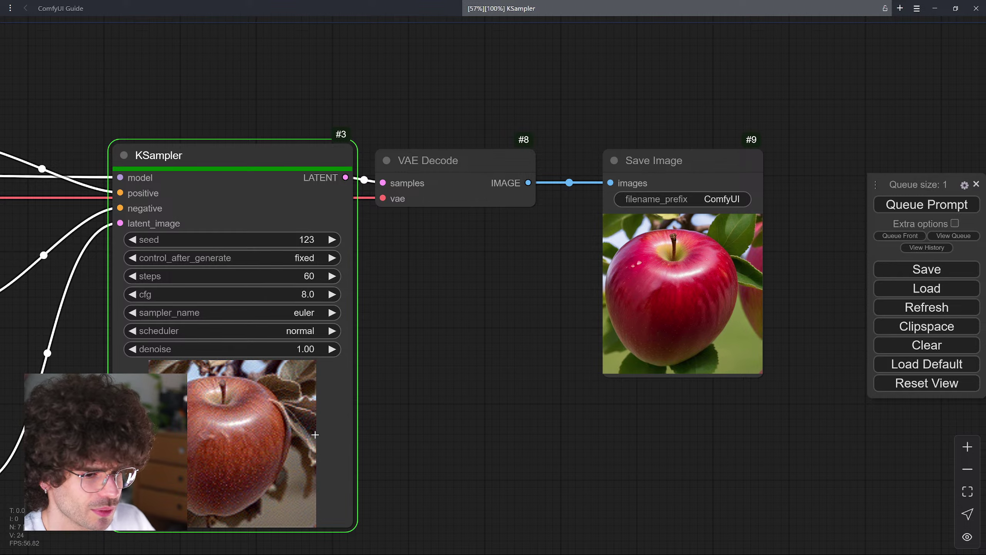
pyautogui.scroll(4, 747, 320)
pyautogui.scroll(5, 747, 320)
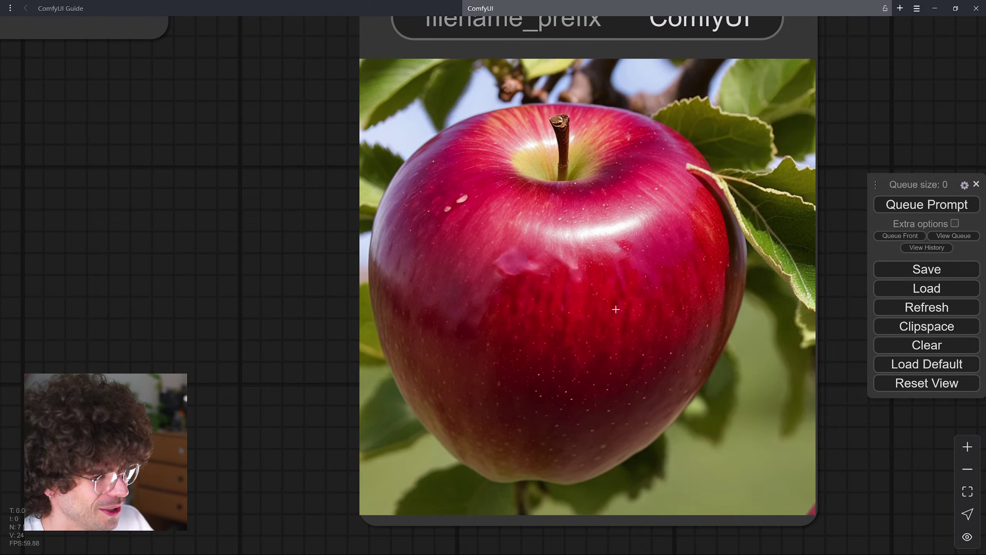
pyautogui.scroll(-5, 622, 312)
pyautogui.moveTo(375, 331); pyautogui.dragTo(478, 330)
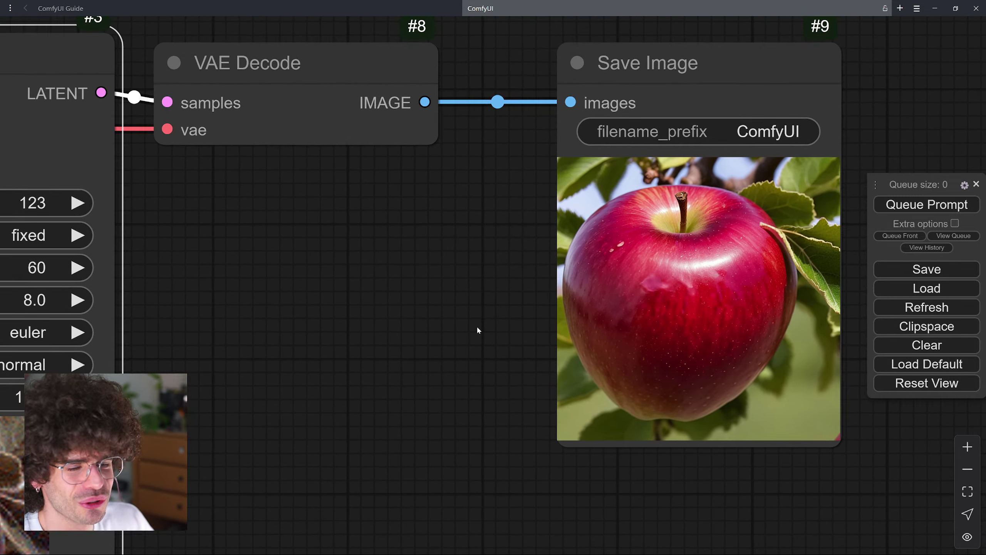
pyautogui.scroll(-1, 478, 330)
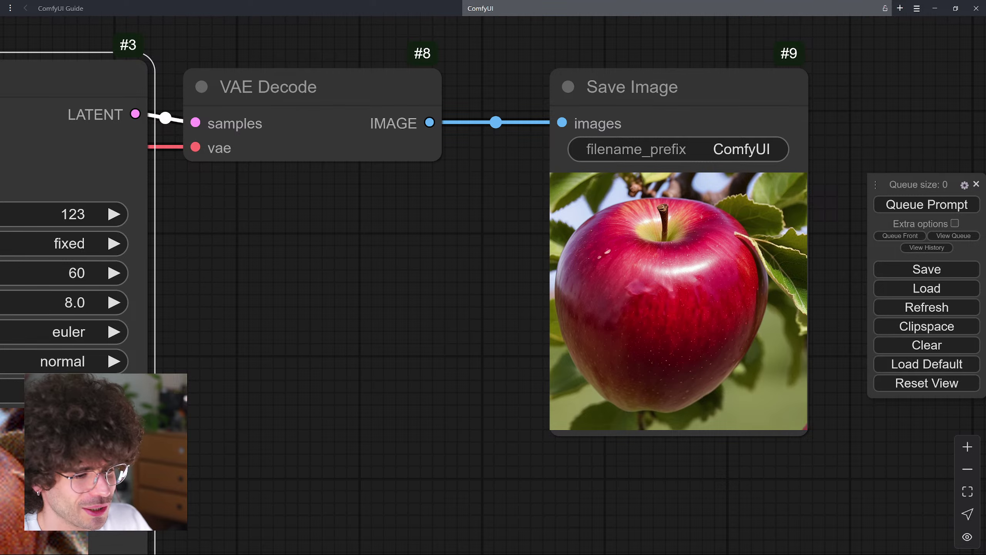
# - Switch to Stability Matrix and show the ComfyUI outputs in the Output Browser
pyautogui.click(543, 550)
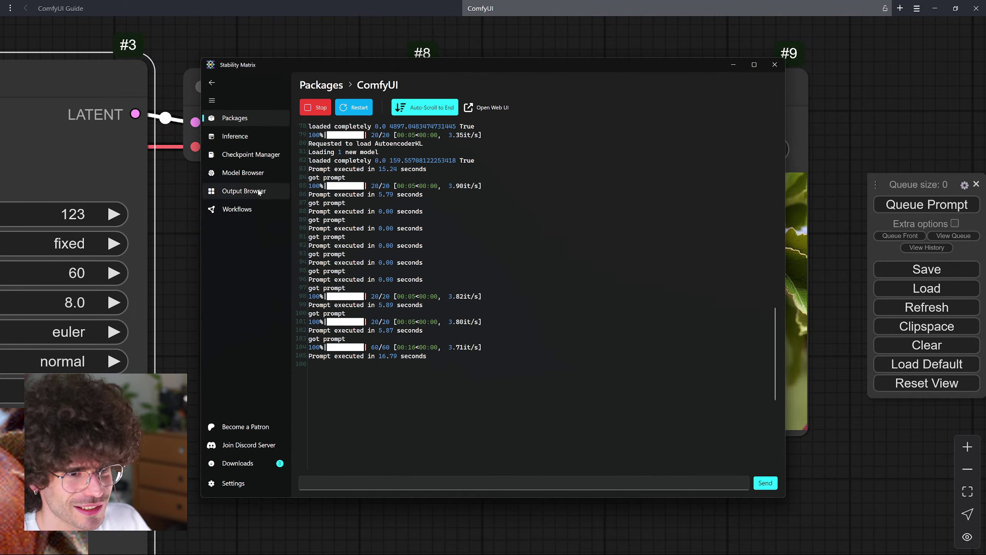
pyautogui.click(259, 191)
pyautogui.click(337, 134)
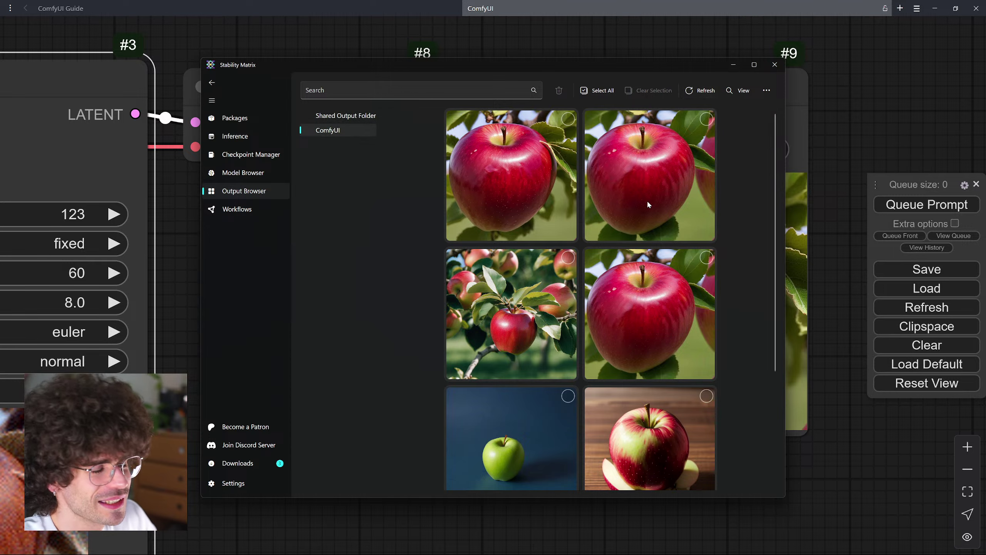
# - Open ComfyUI_00007_.png in the image viewer and compare it back and forth with ComfyUI_00006_.png
pyautogui.click(564, 191)
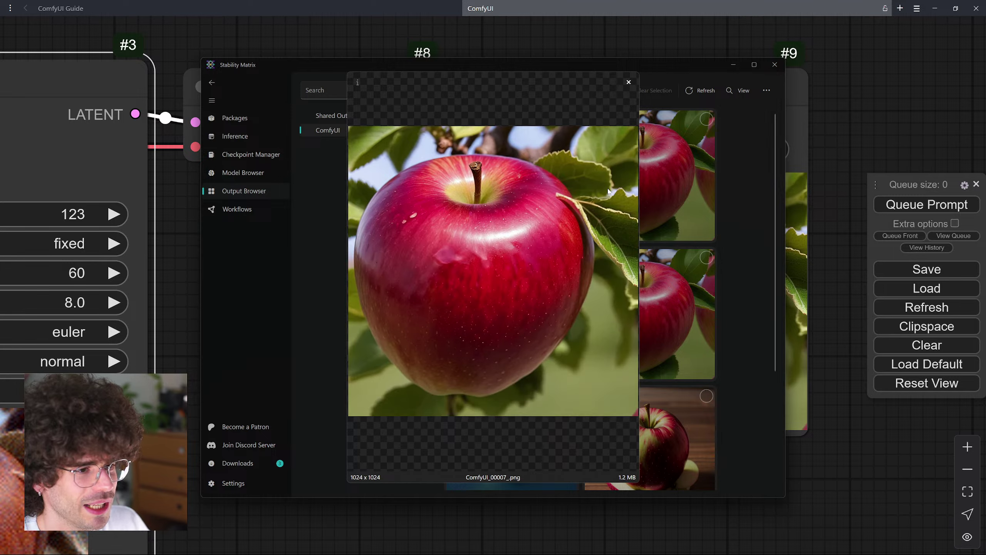
pyautogui.press('Right')
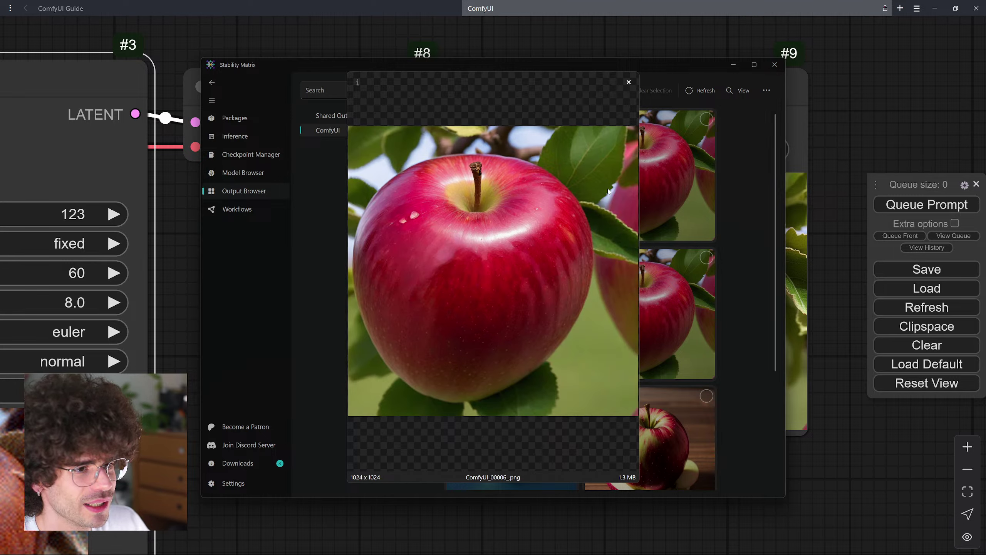
pyautogui.press('Left')
pyautogui.press('Right')
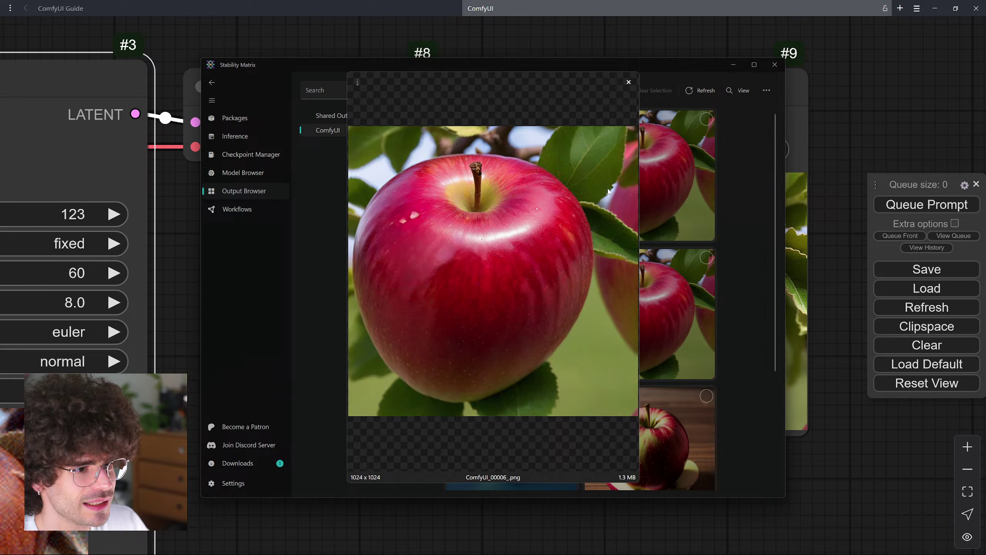
pyautogui.press('Left')
pyautogui.press('Right')
pyautogui.press('Left')
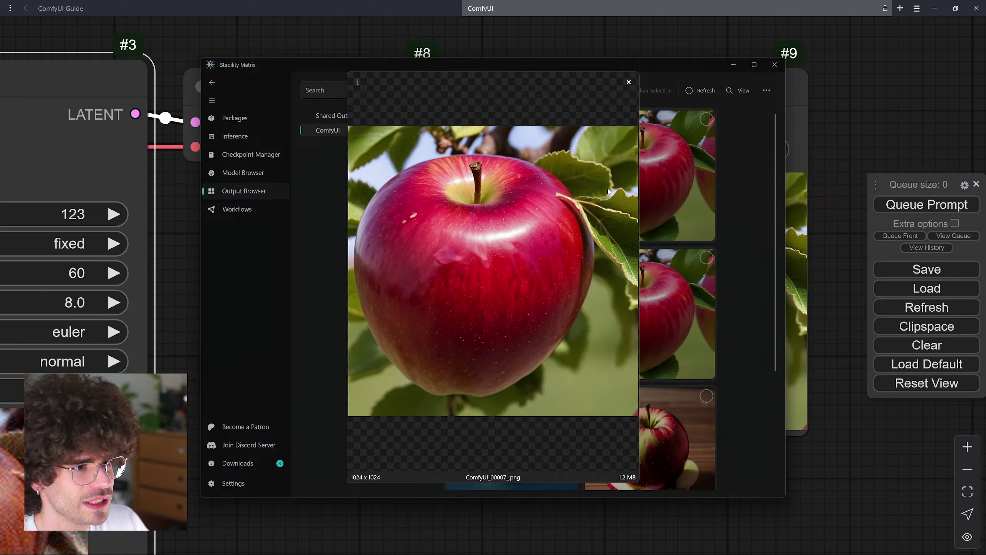
pyautogui.press('Right')
pyautogui.press('Left')
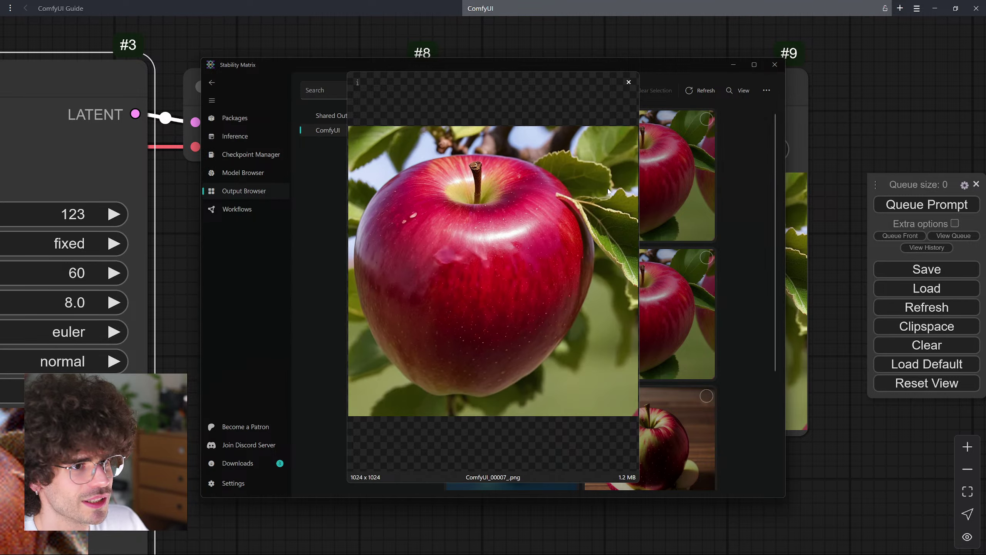
# - Close the image viewer and switch from Stability Matrix back to the ComfyUI workflow
pyautogui.press('Right')
pyautogui.click(629, 83)
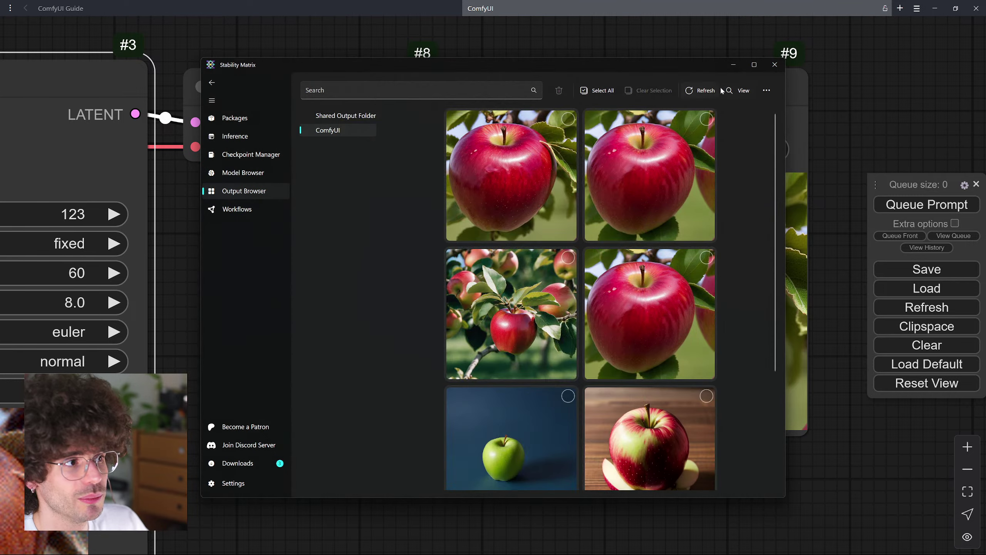
pyautogui.click(734, 65)
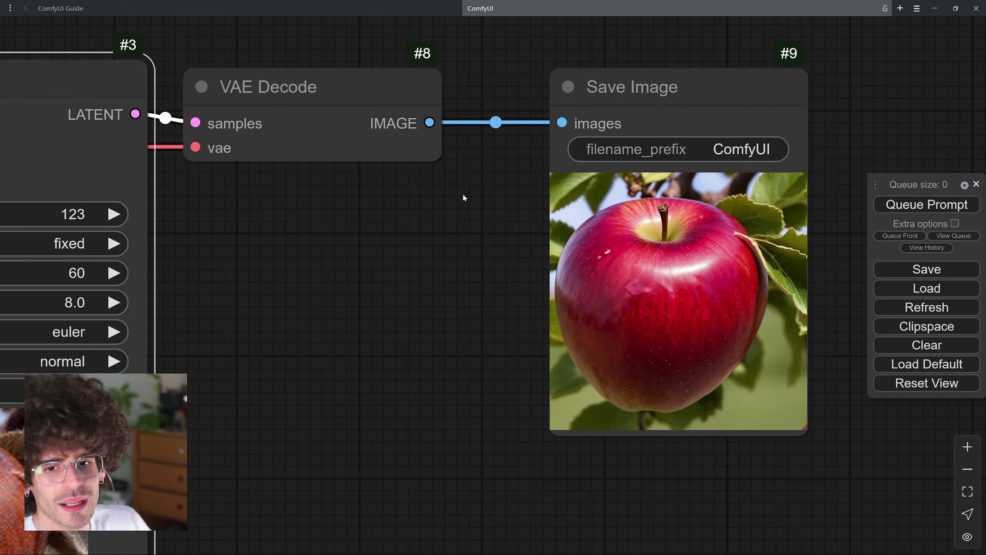
# - Add a Preview Image node below the Save Image node and connect the VAE Decode's IMAGE output to it
pyautogui.scroll(-2, 530, 215)
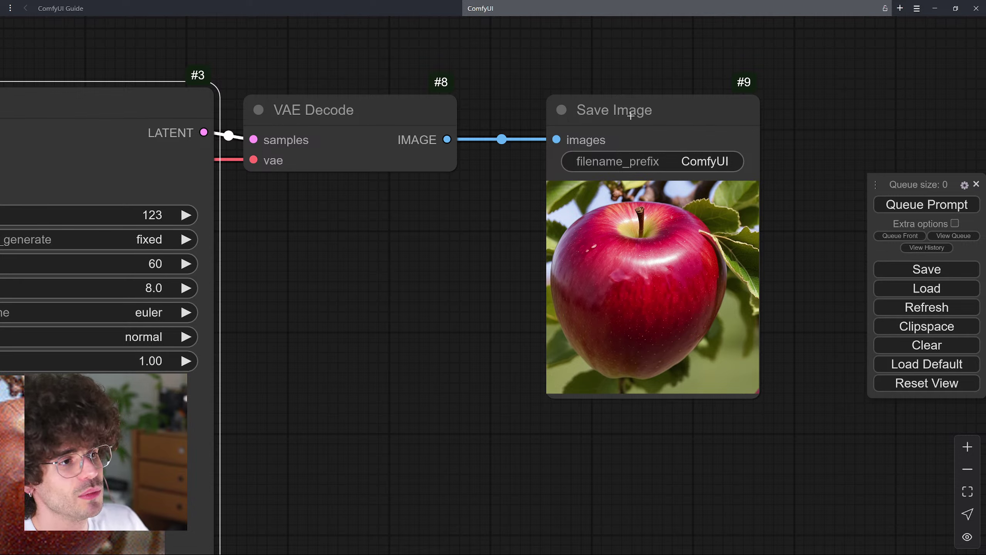
pyautogui.doubleClick(585, 447)
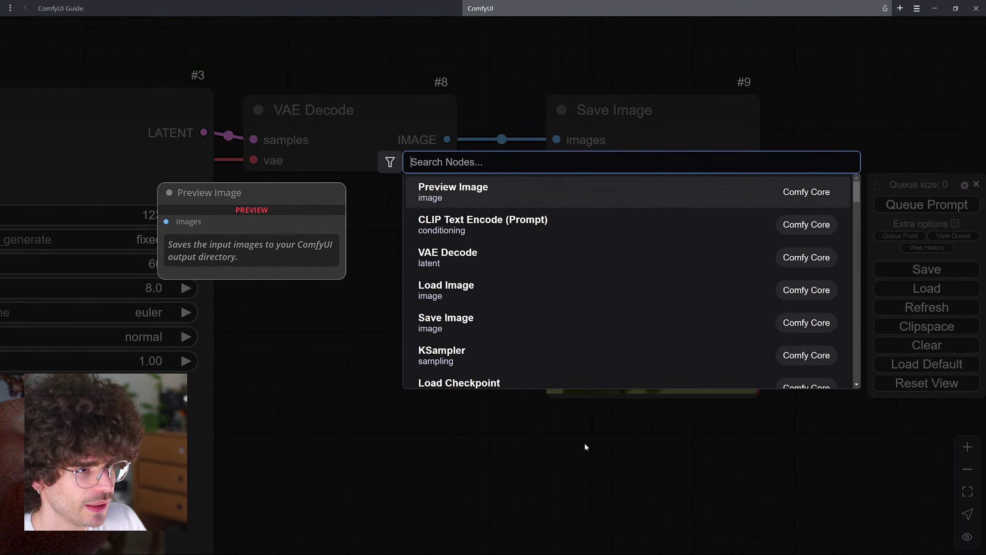
pyautogui.press('Return')
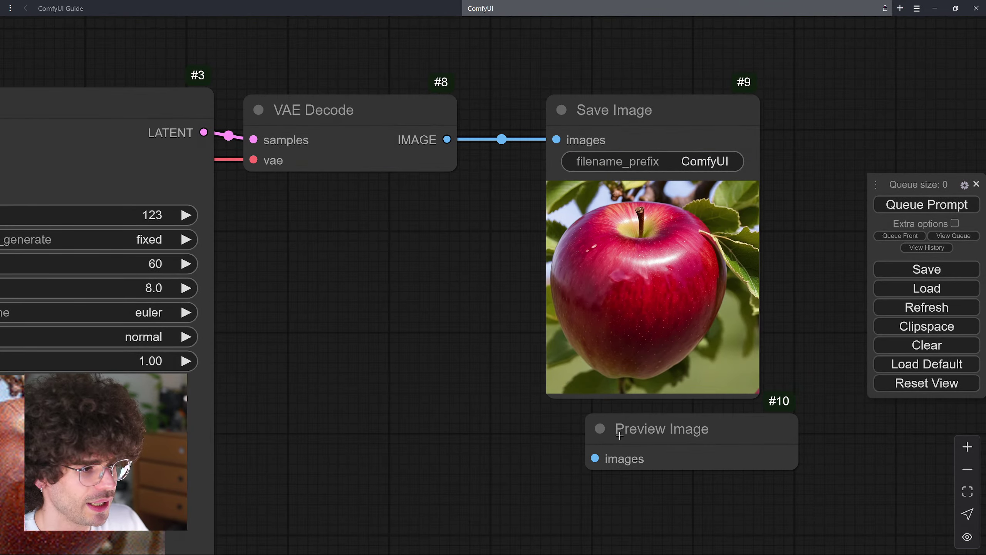
pyautogui.click(590, 429)
pyautogui.scroll(-3, 563, 380)
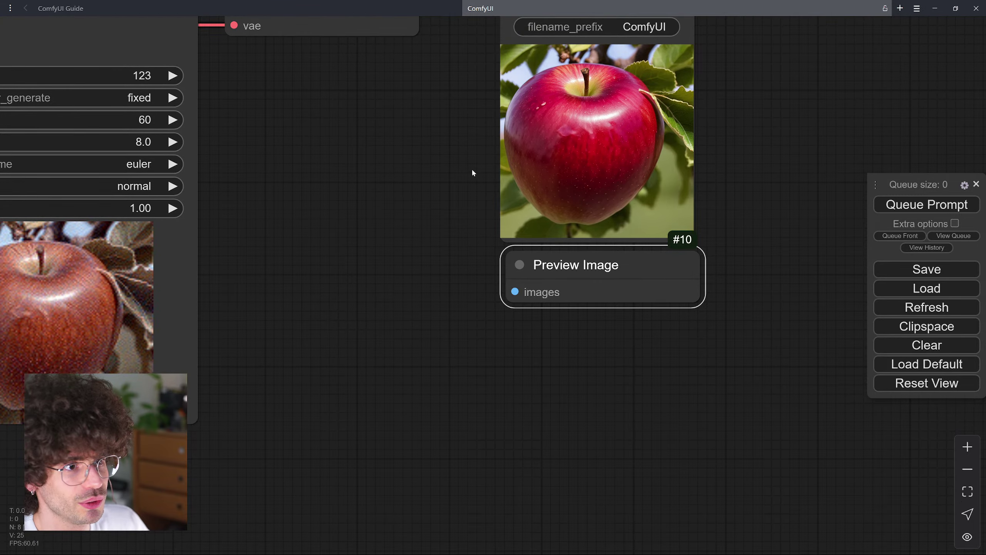
pyautogui.scroll(2, 451, 117)
pyautogui.moveTo(428, 64); pyautogui.dragTo(530, 355)
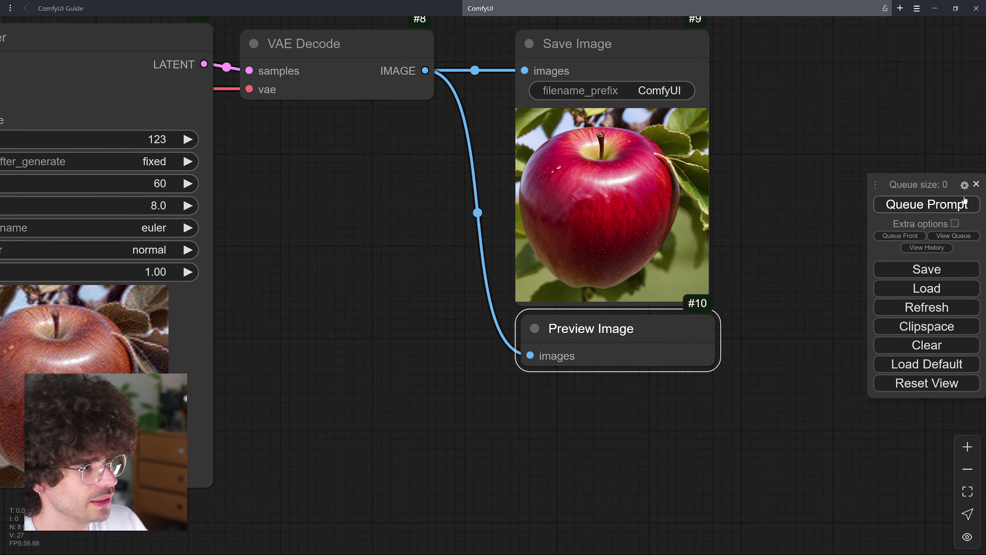
# - Queue the prompt and align the Preview Image node beneath the Save Image node
pyautogui.click(961, 203)
pyautogui.moveTo(659, 346); pyautogui.dragTo(645, 342)
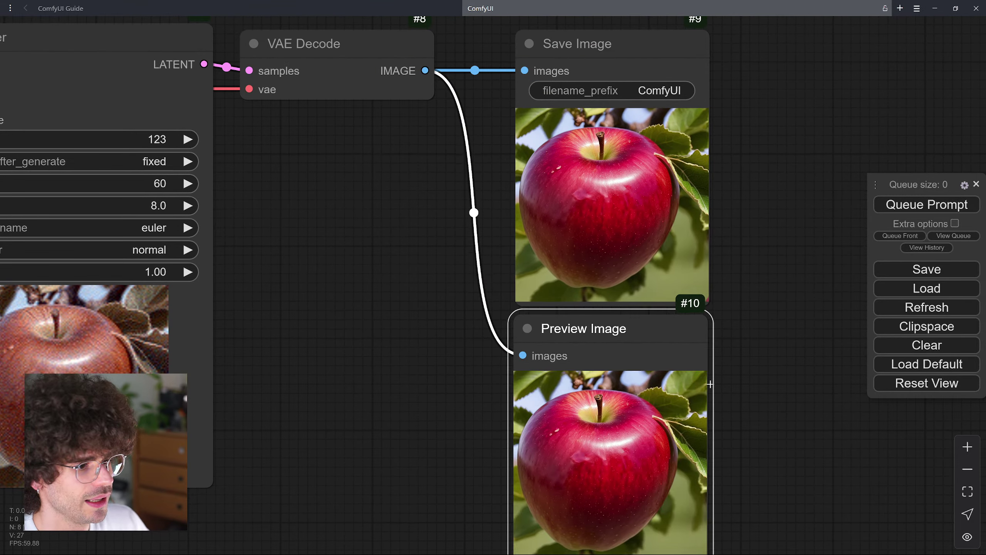
pyautogui.moveTo(731, 395); pyautogui.dragTo(727, 369)
pyautogui.scroll(-3, 727, 369)
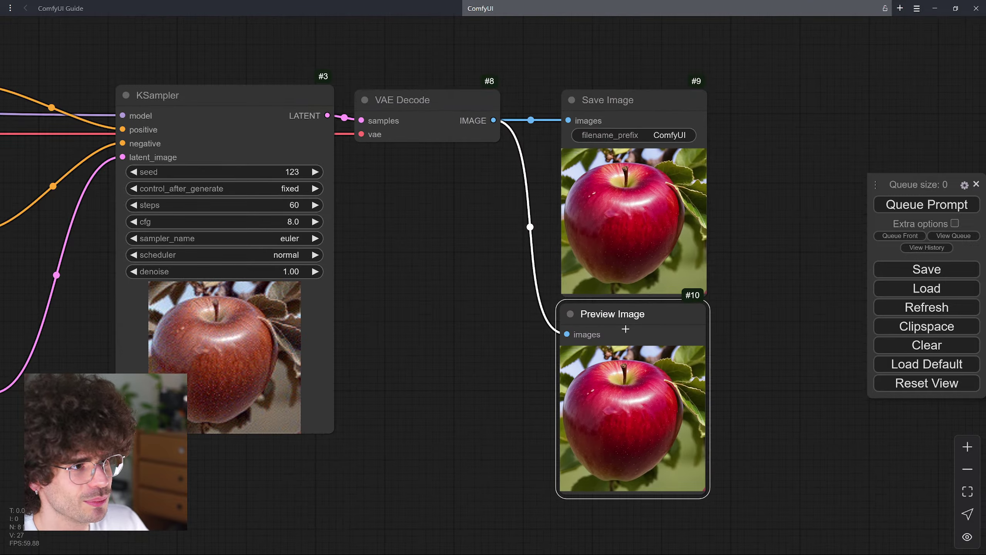
# - Delete the Preview Image node, leaving only the Save Image node connected to the VAE Decode
pyautogui.rightClick(677, 403)
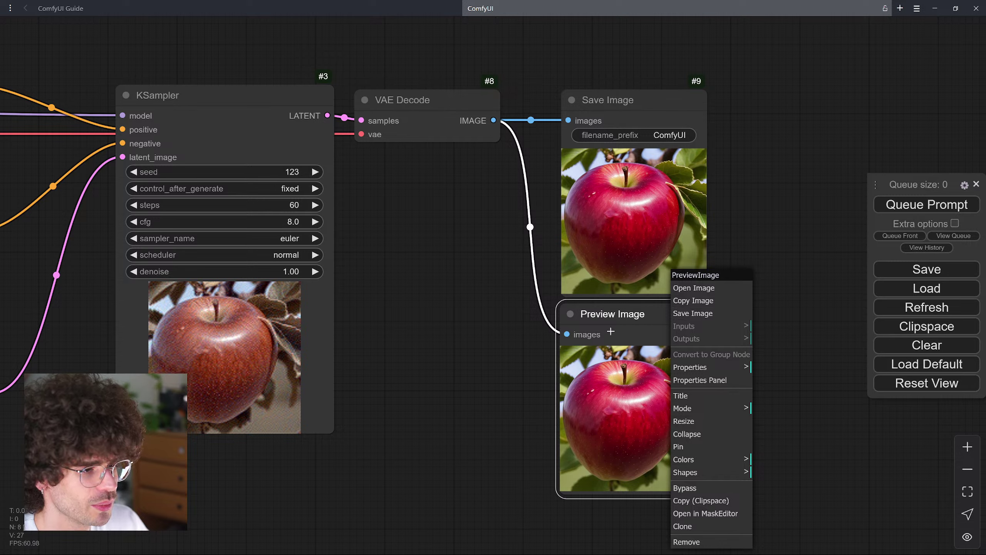
pyautogui.click(611, 328)
pyautogui.press('Delete')
pyautogui.click(617, 228)
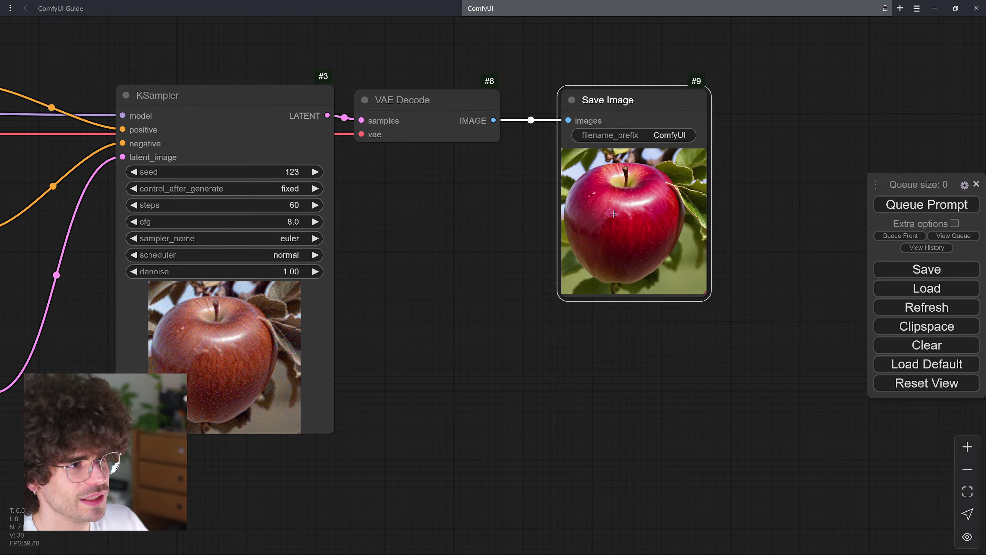
pyautogui.rightClick(634, 214)
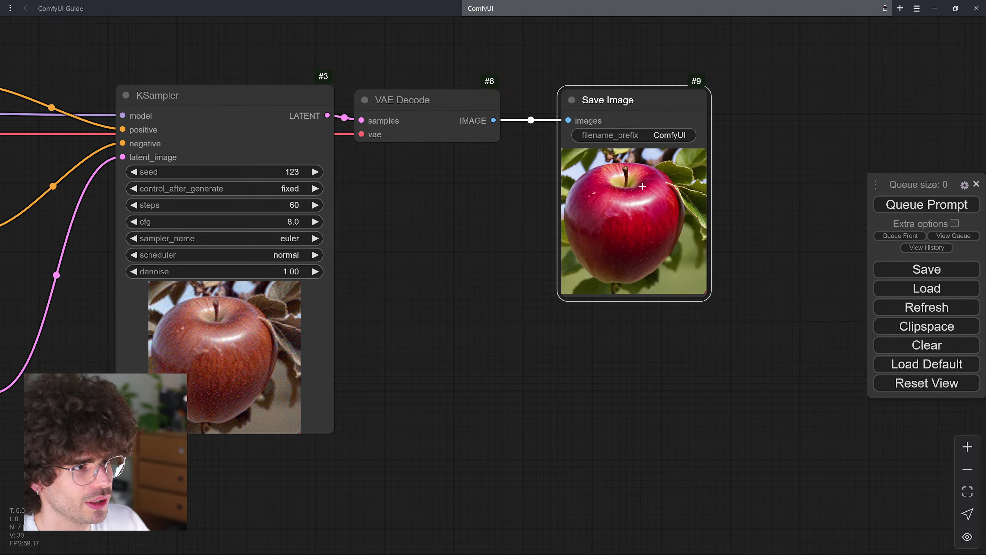
pyautogui.click(419, 283)
# - Set the KSampler's steps to 80 and queue the prompt
pyautogui.moveTo(419, 282); pyautogui.dragTo(707, 297)
pyautogui.scroll(2, 707, 299)
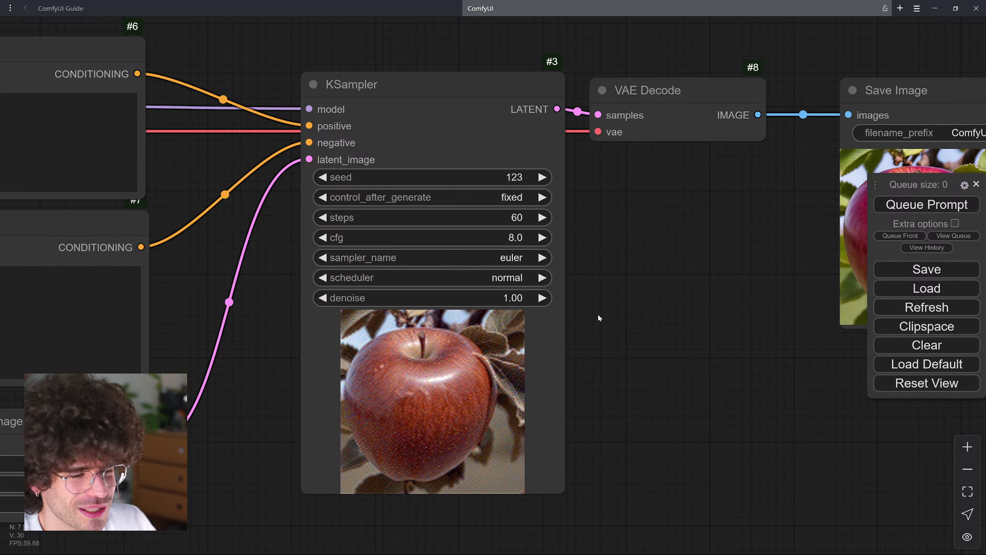
pyautogui.moveTo(604, 316); pyautogui.dragTo(620, 309)
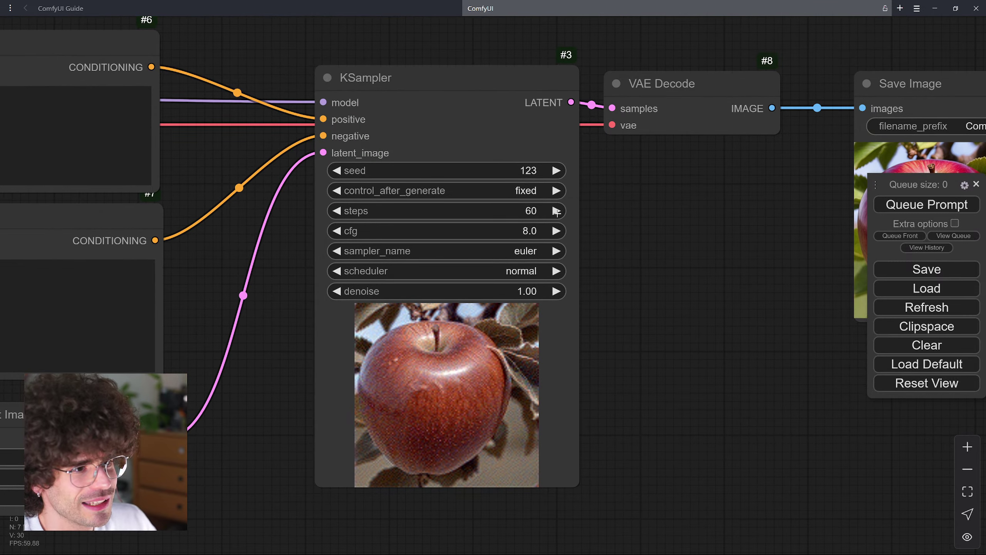
pyautogui.click(531, 212)
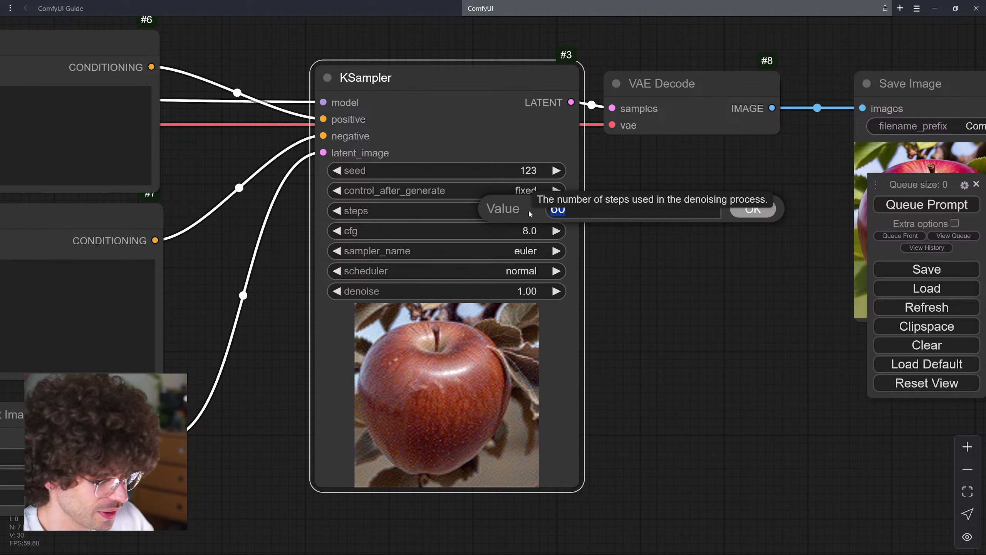
pyautogui.write('80')
pyautogui.press('Return')
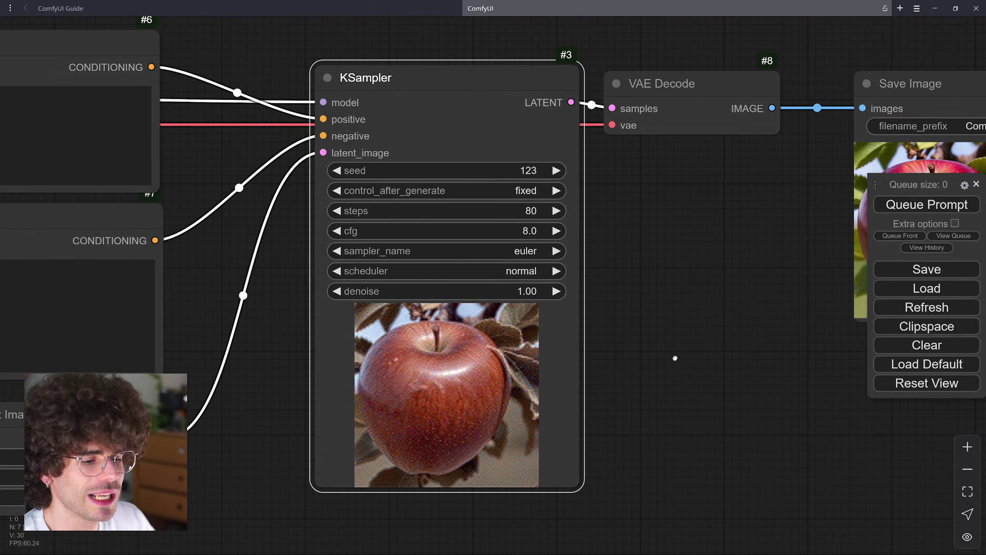
pyautogui.scroll(1, 676, 358)
pyautogui.moveTo(705, 347); pyautogui.dragTo(727, 358)
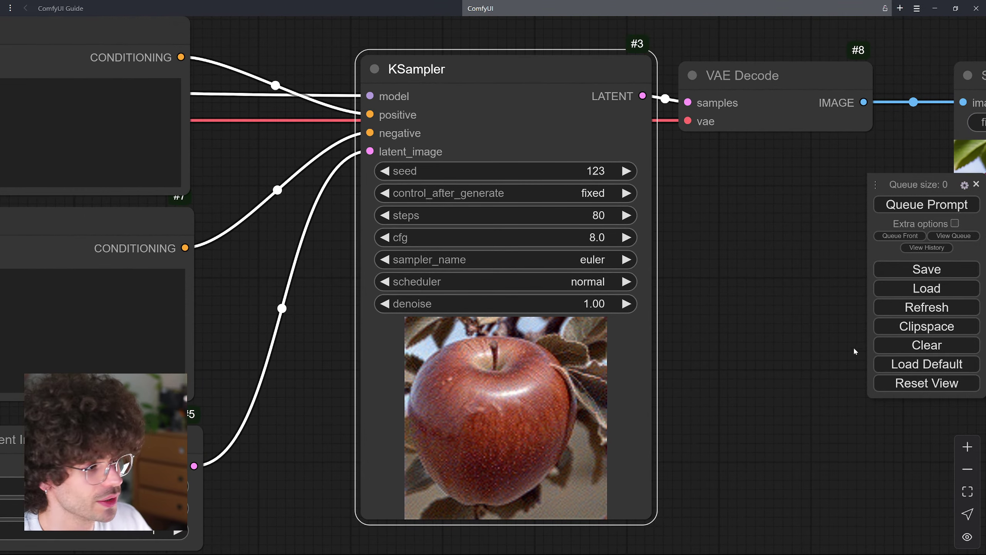
pyautogui.click(947, 209)
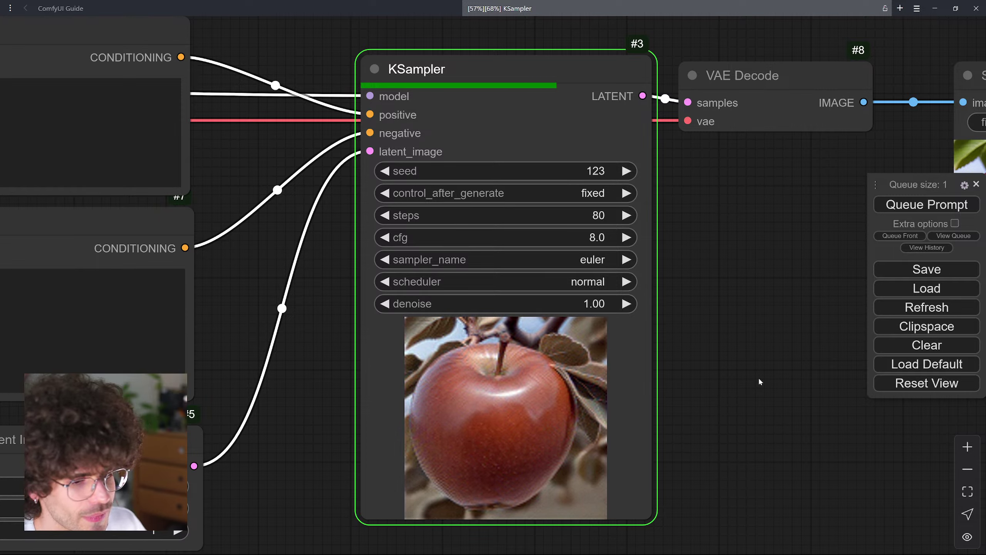
# - Examine the 80-step apple in the KSampler preview and in the Save Image node after the VAE Decode
pyautogui.scroll(-1, 759, 379)
pyautogui.moveTo(757, 387); pyautogui.dragTo(524, 363)
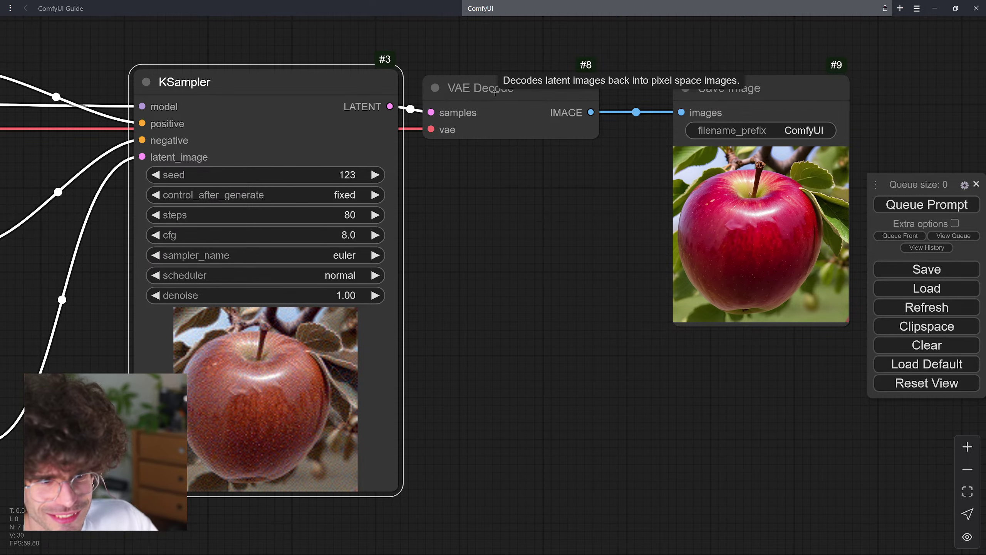
pyautogui.scroll(-2, 537, 229)
pyautogui.moveTo(537, 229); pyautogui.dragTo(701, 192)
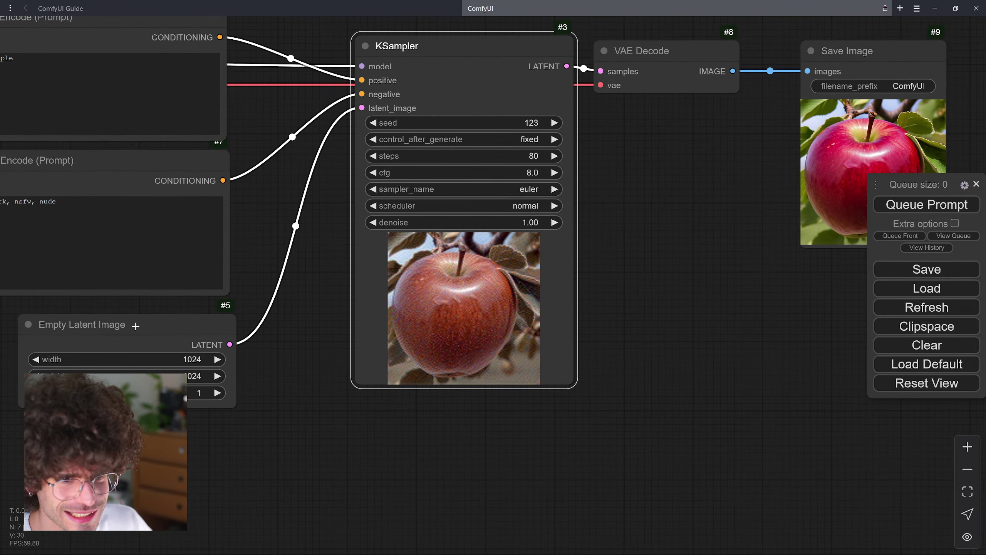
pyautogui.moveTo(322, 305); pyautogui.dragTo(271, 369)
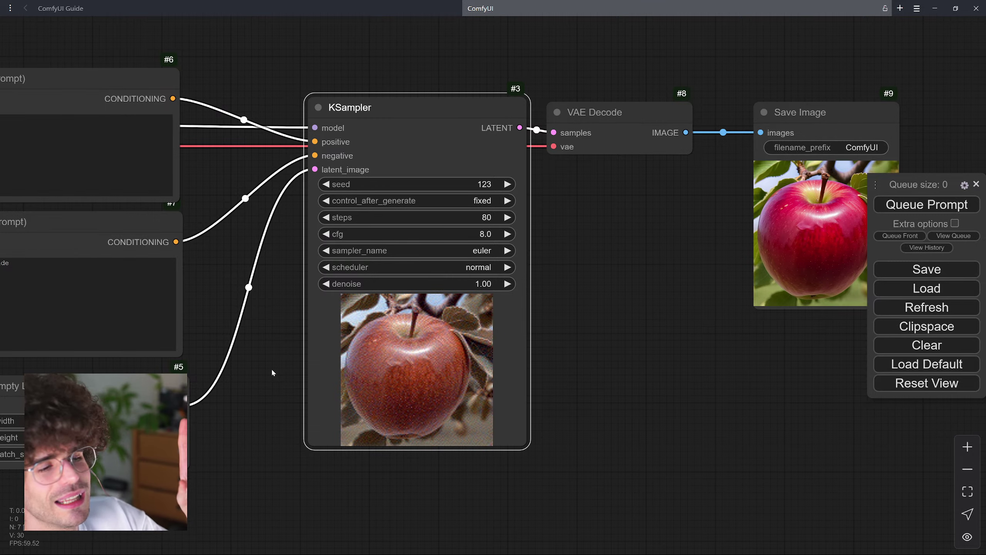
pyautogui.scroll(5, 374, 465)
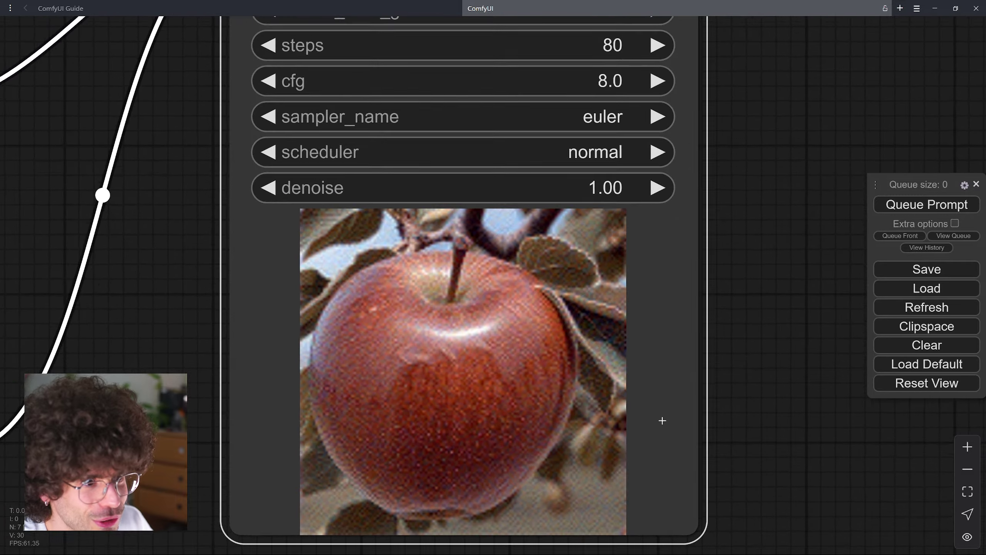
pyautogui.scroll(2, 662, 420)
pyautogui.moveTo(704, 396); pyautogui.dragTo(723, 366)
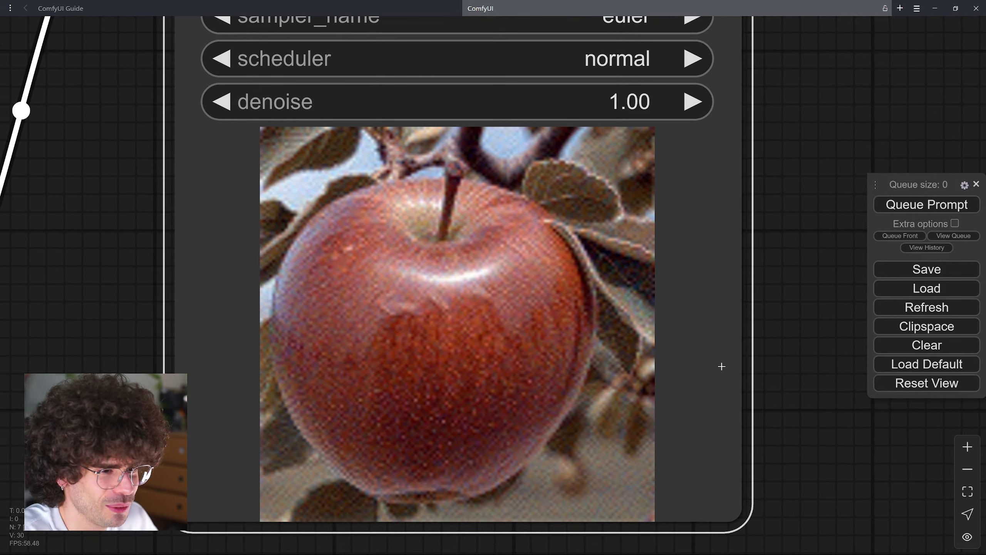
pyautogui.scroll(-4, 731, 368)
pyautogui.moveTo(753, 325); pyautogui.dragTo(493, 427)
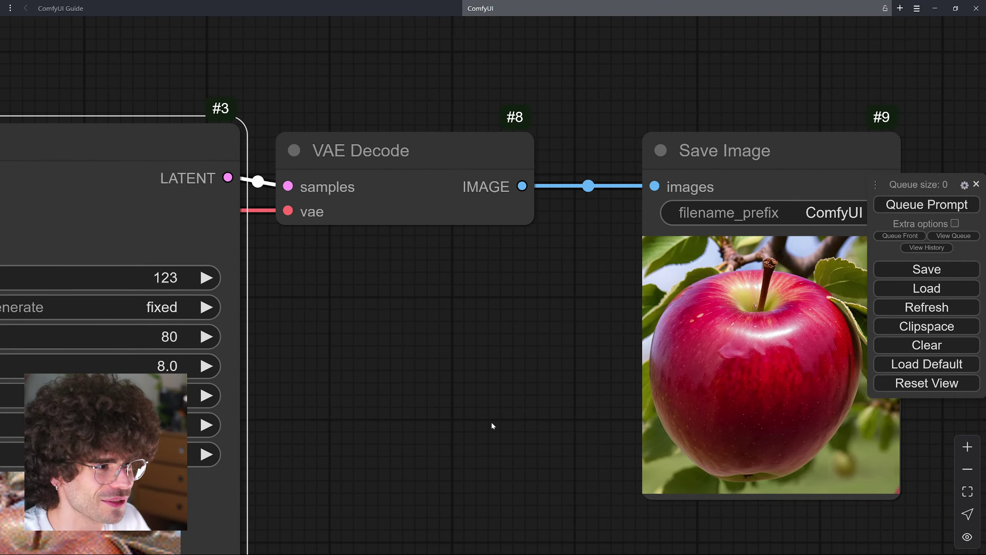
pyautogui.click(425, 143)
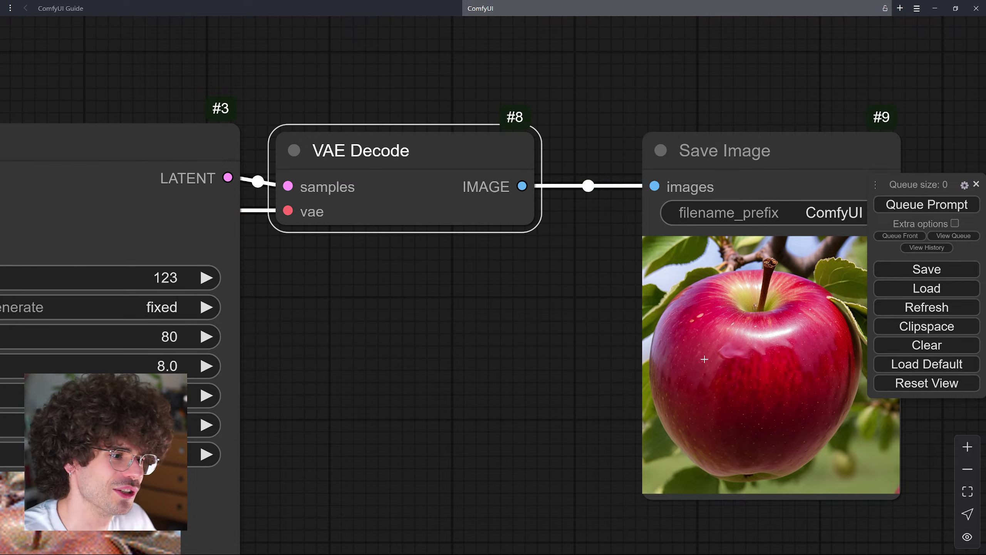
pyautogui.scroll(-2, 498, 385)
pyautogui.moveTo(497, 386); pyautogui.dragTo(796, 355)
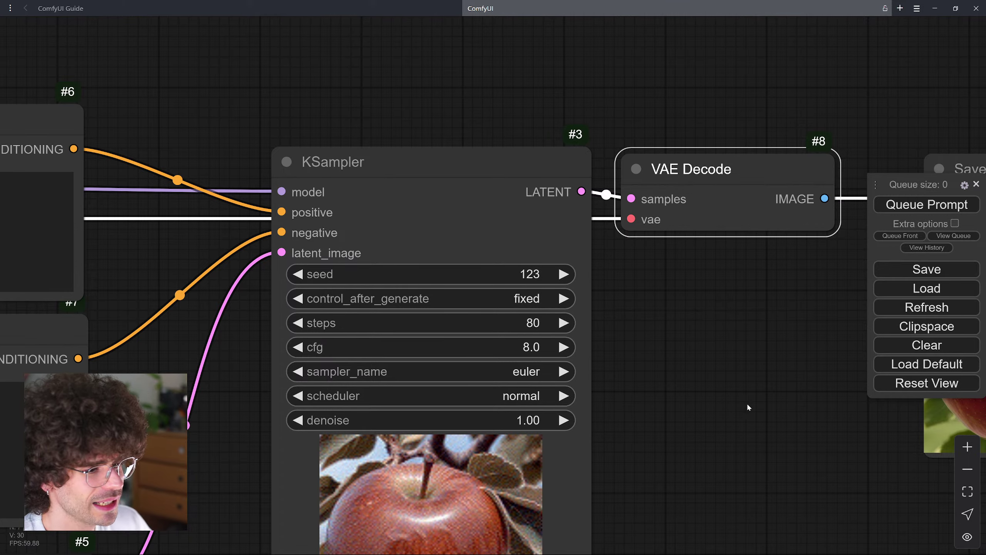
pyautogui.moveTo(749, 408); pyautogui.dragTo(565, 292)
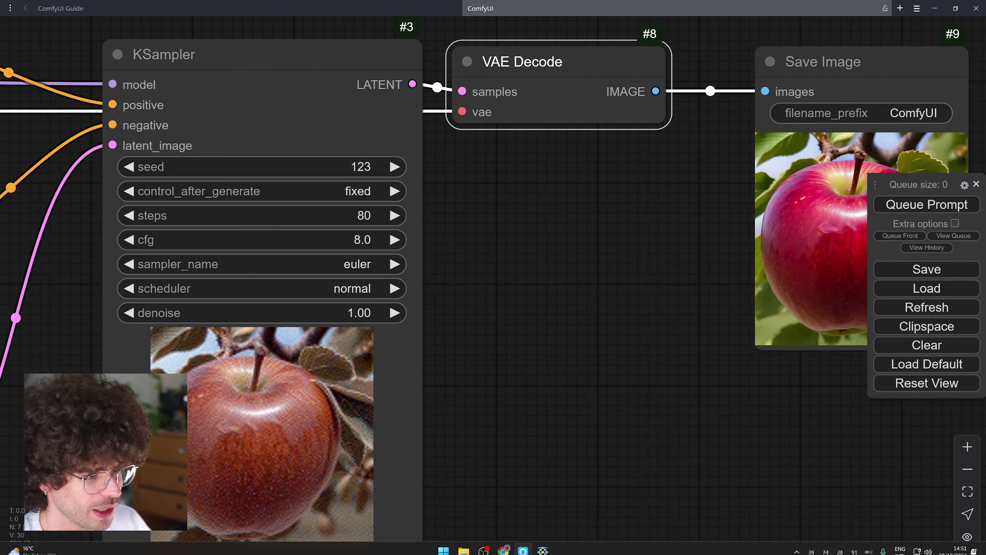
# - Switch to Stability Matrix, refresh the ComfyUI outputs and open ComfyUI_00008_.png in the image viewer
pyautogui.click(543, 544)
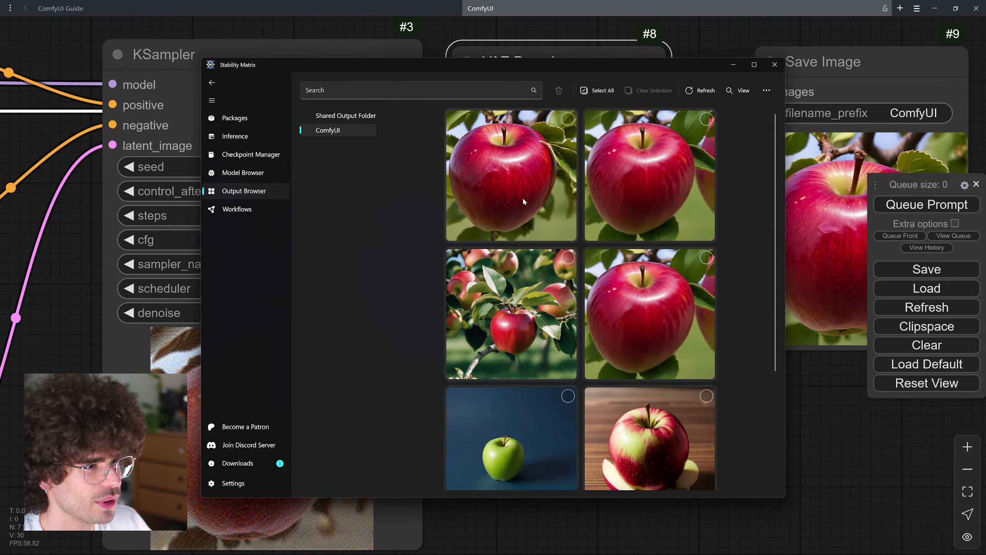
pyautogui.click(713, 91)
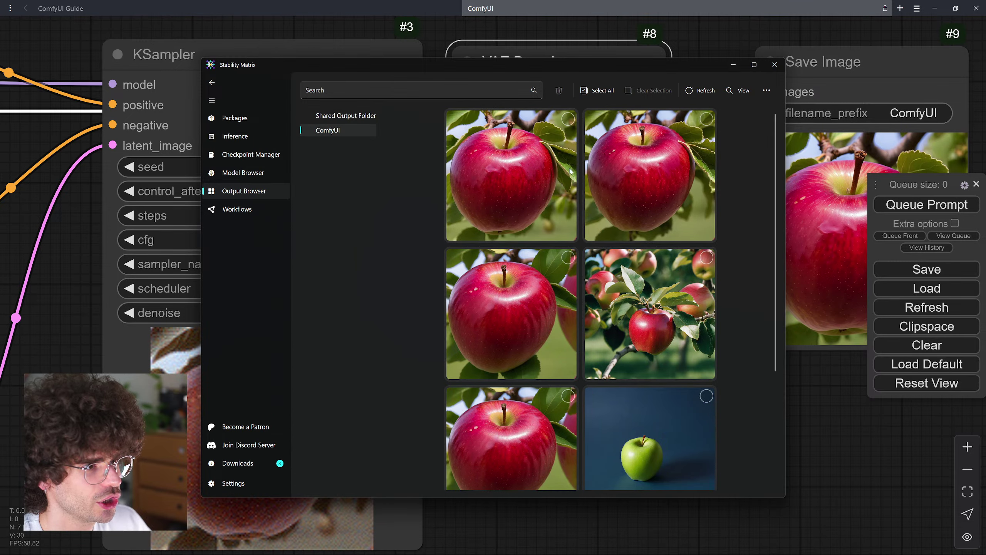
pyautogui.click(518, 199)
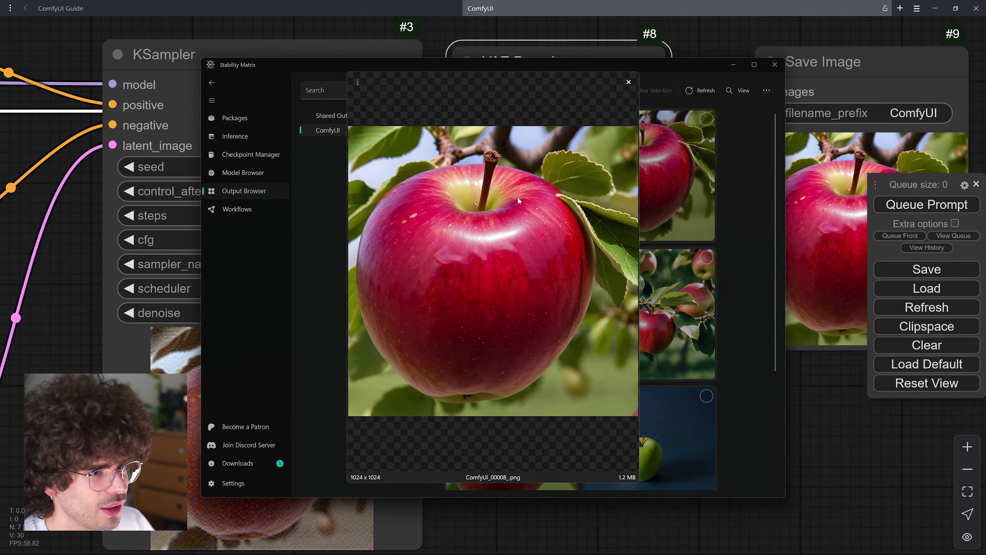
# - Compare ComfyUI_00008_.png back and forth with ComfyUI_00007_.png in the image viewer
pyautogui.press('Right')
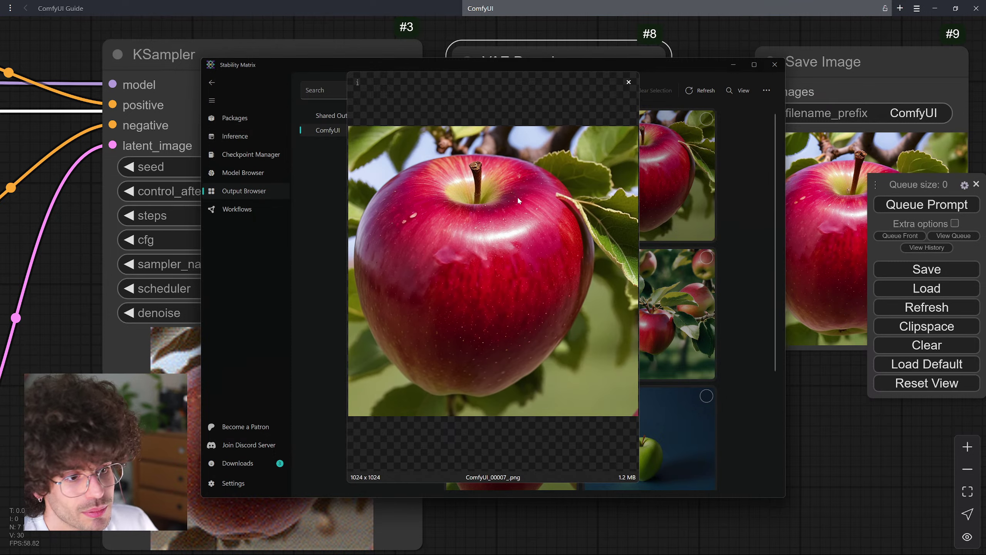
pyautogui.press('Left')
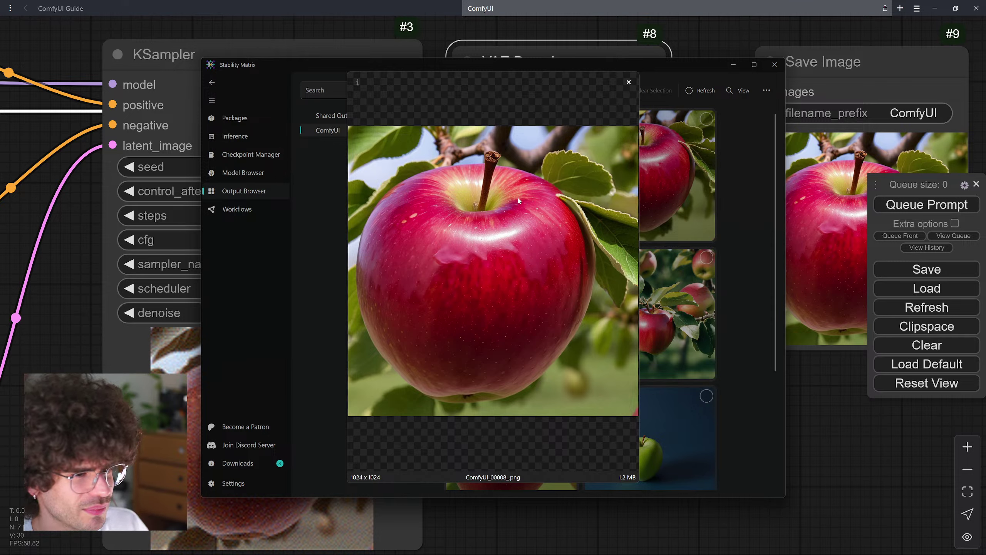
pyautogui.press('Right')
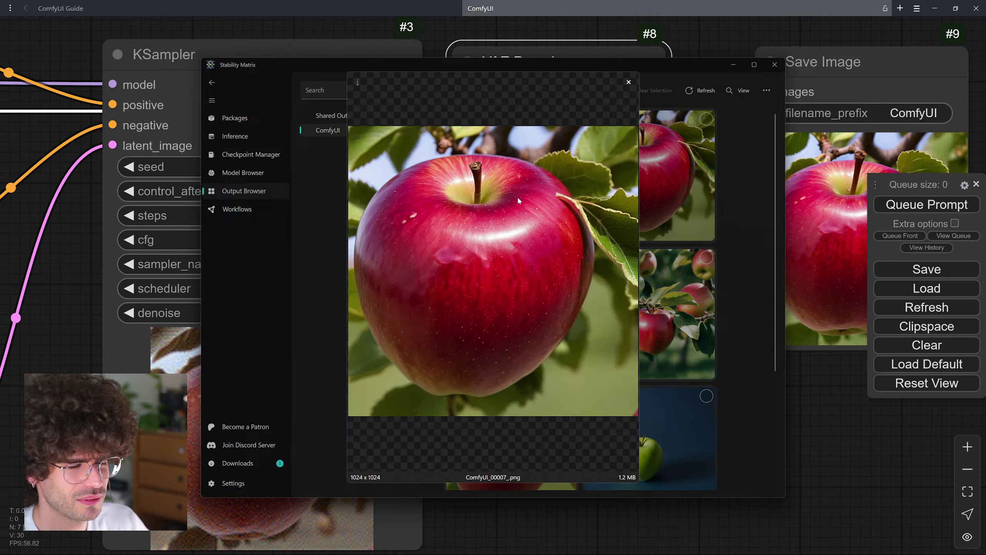
pyautogui.press('Left')
pyautogui.press('Right')
pyautogui.press('Left')
pyautogui.press('Right')
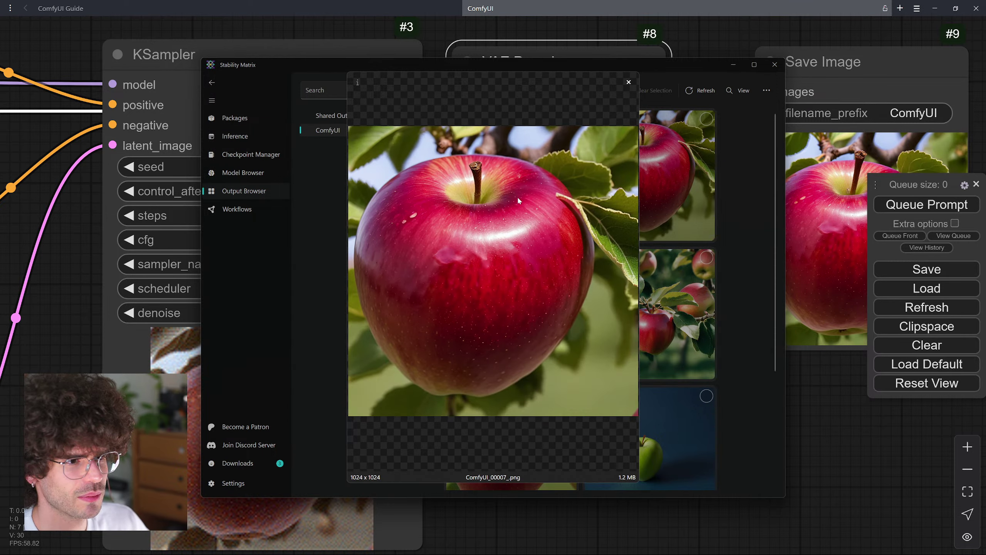
pyautogui.press('Left')
pyautogui.press('Right')
pyautogui.press('Left')
pyautogui.press('Right')
pyautogui.press('Left')
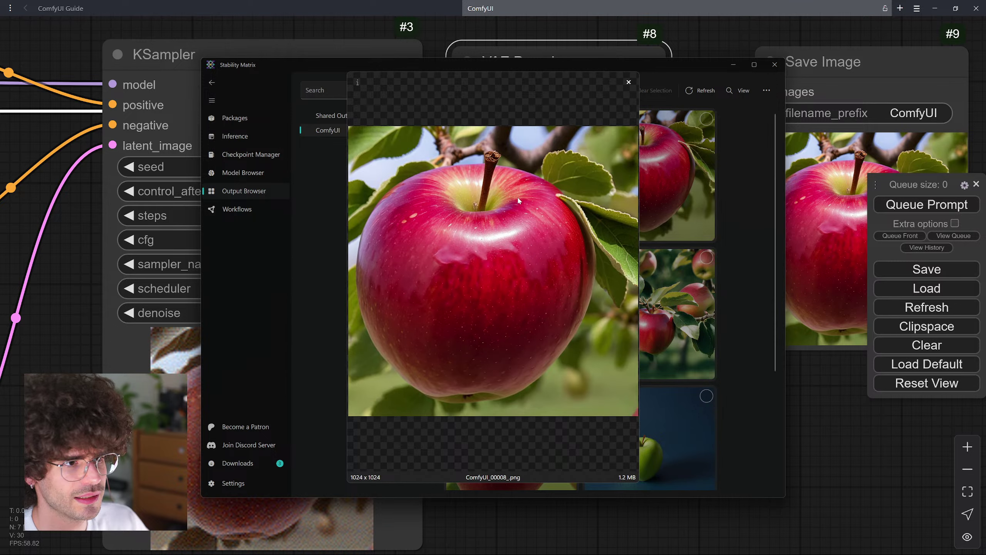
# - View ComfyUI_00007_.png once more, close the image viewer and switch back to the ComfyUI workflow
pyautogui.press('Right')
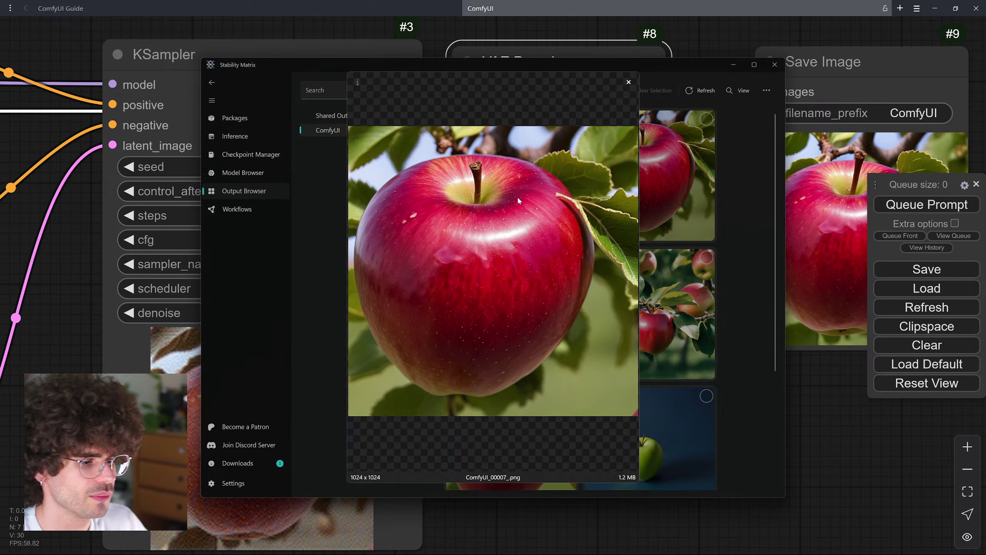
pyautogui.click(701, 214)
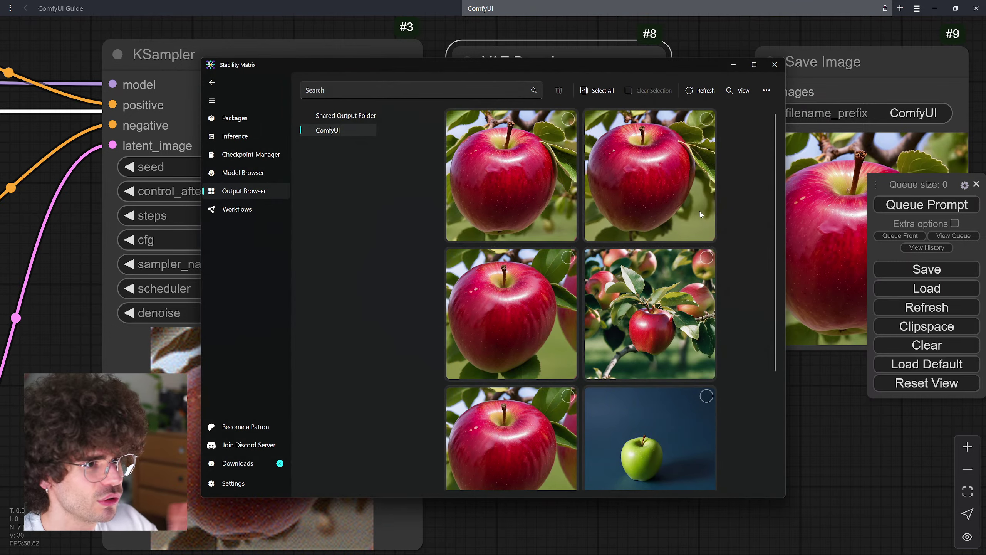
pyautogui.click(877, 435)
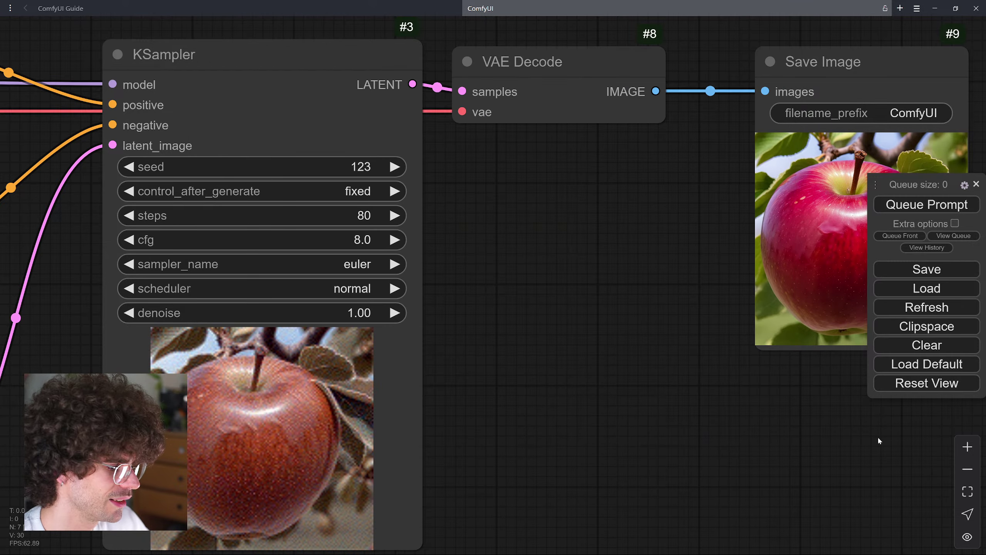
# - Read the description of the KSampler's cfg setting and examine the positive prompt that it applies to
pyautogui.moveTo(439, 412); pyautogui.dragTo(581, 392)
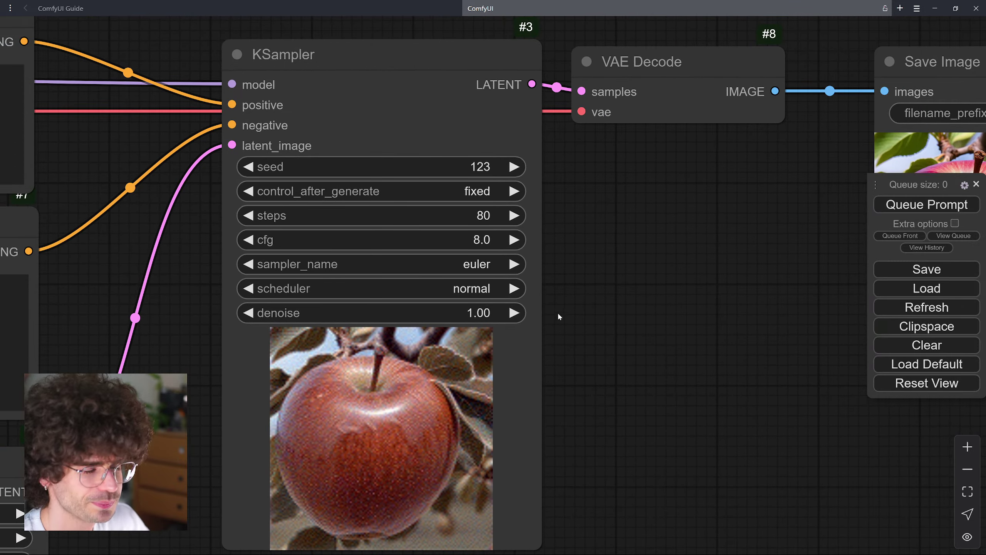
pyautogui.scroll(2, 598, 329)
pyautogui.moveTo(598, 326); pyautogui.dragTo(749, 307)
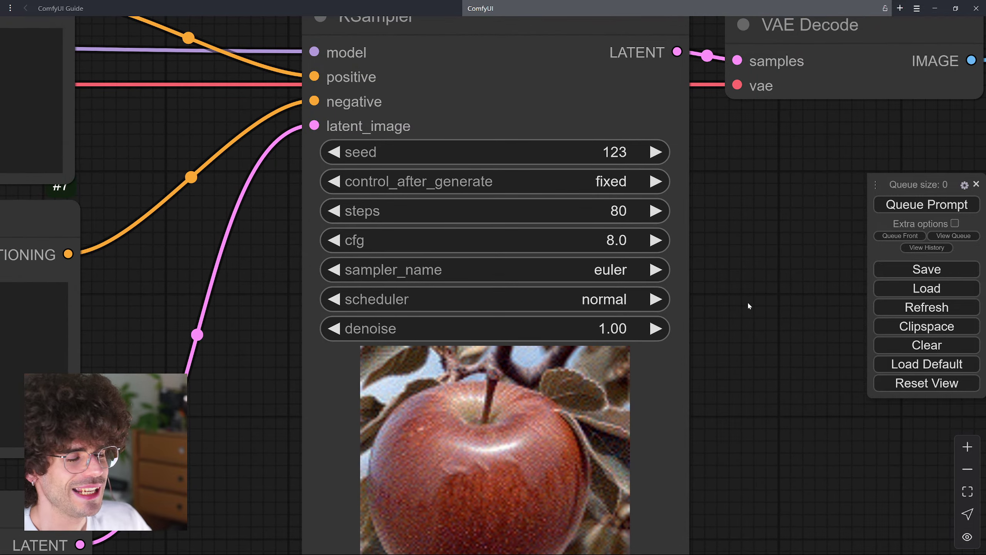
pyautogui.moveTo(621, 241)
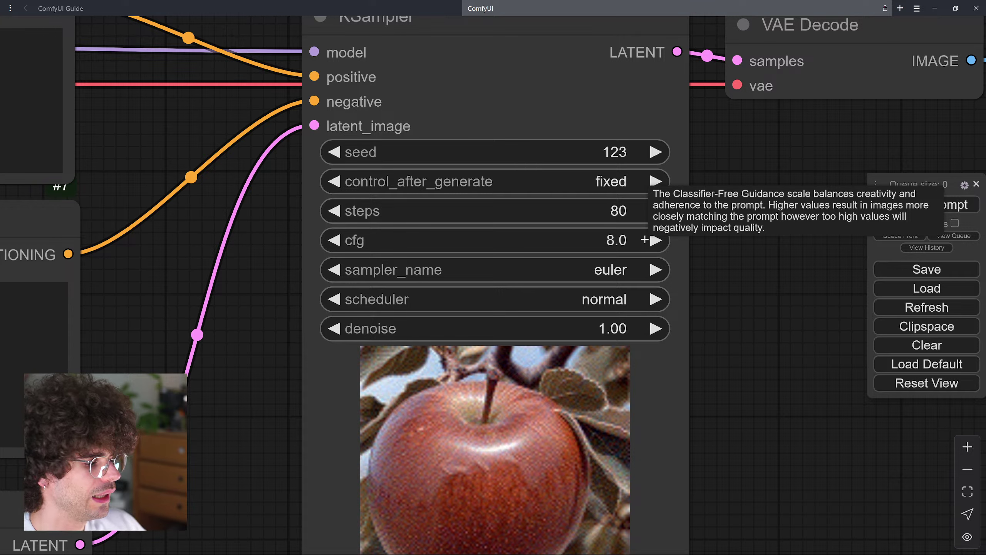
pyautogui.scroll(-4, 625, 237)
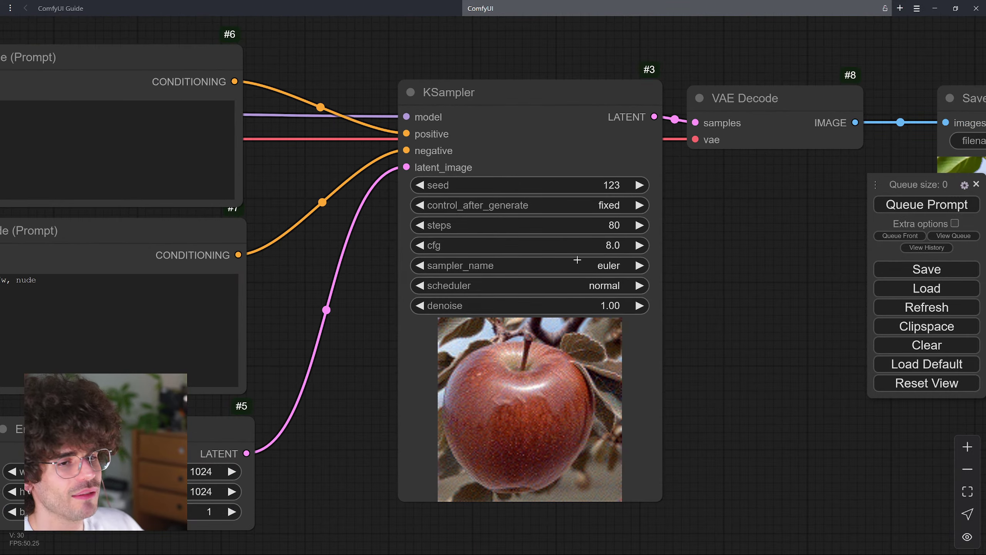
pyautogui.moveTo(285, 165); pyautogui.dragTo(517, 194)
pyautogui.click(218, 139)
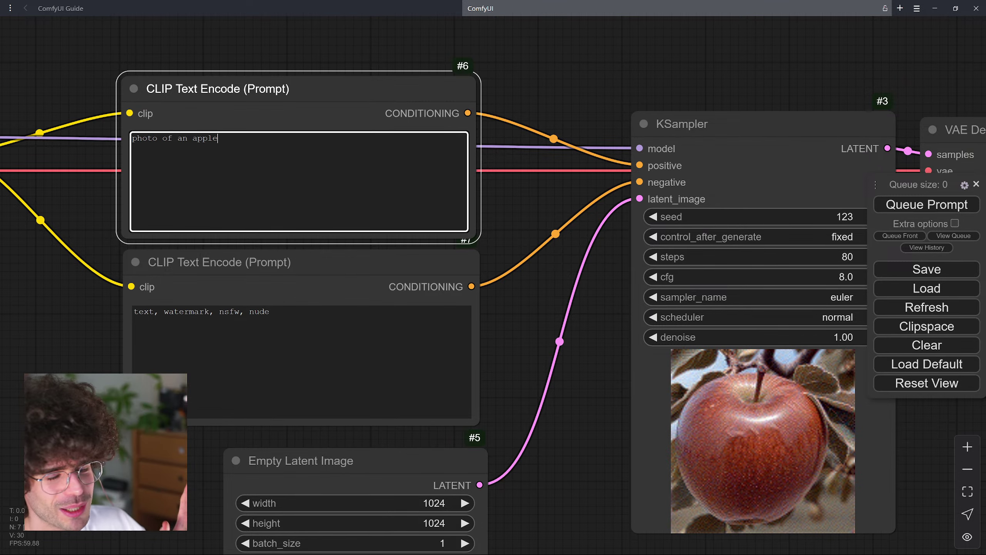
pyautogui.moveTo(527, 321); pyautogui.dragTo(519, 321)
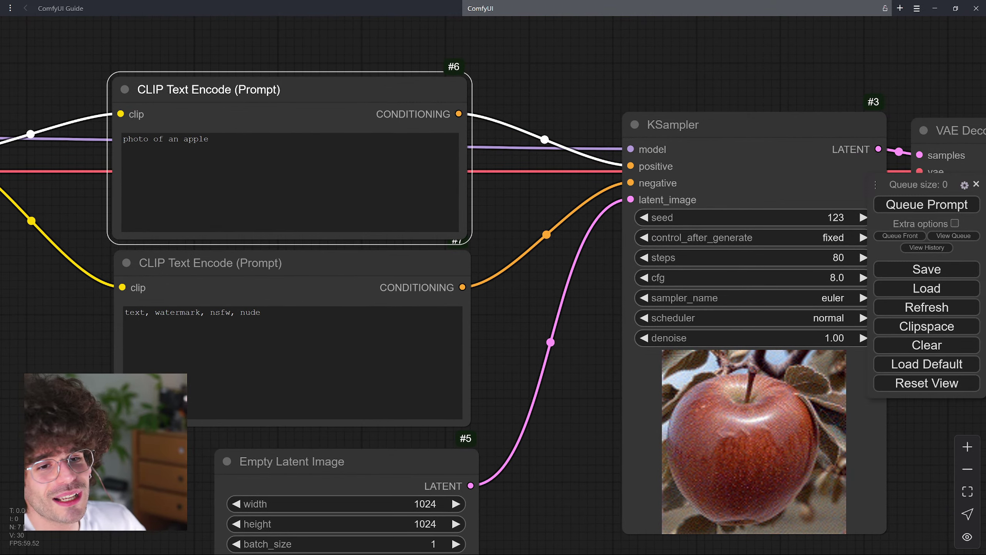
# - Set the KSampler's cfg to 12
pyautogui.moveTo(565, 272); pyautogui.dragTo(472, 242)
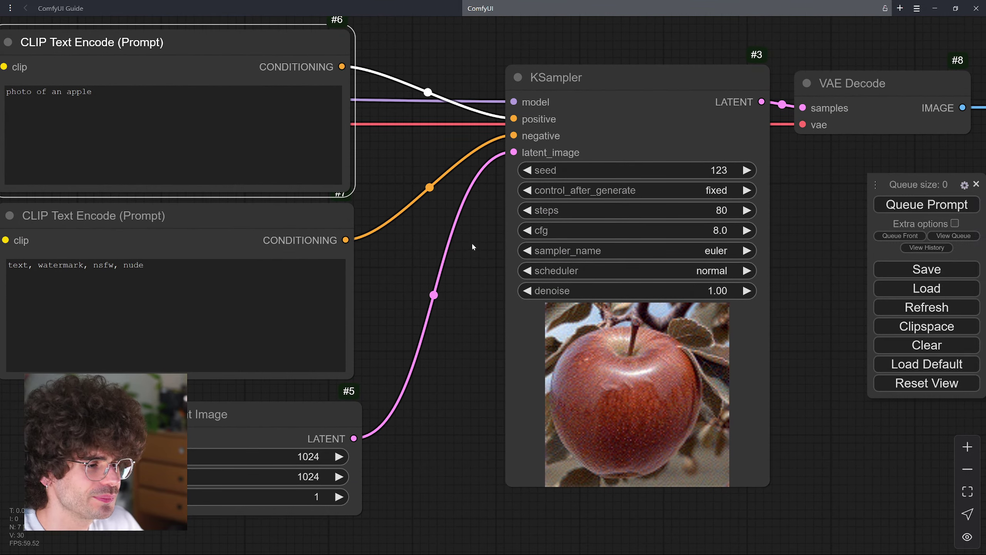
pyautogui.click(696, 230)
pyautogui.write('12')
pyautogui.press('Return')
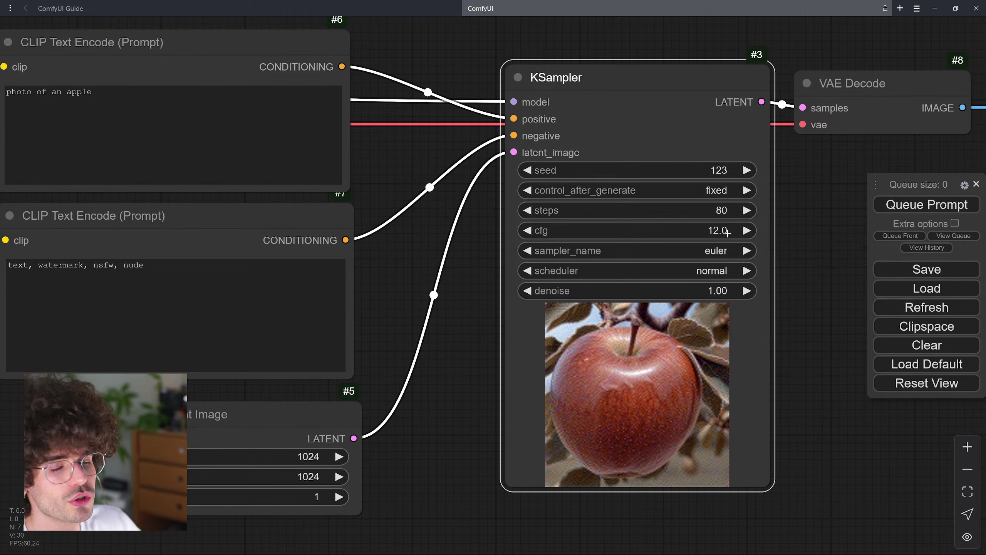
# - Set the KSampler's steps to 60 and queue the prompt
pyautogui.moveTo(853, 224); pyautogui.dragTo(682, 235)
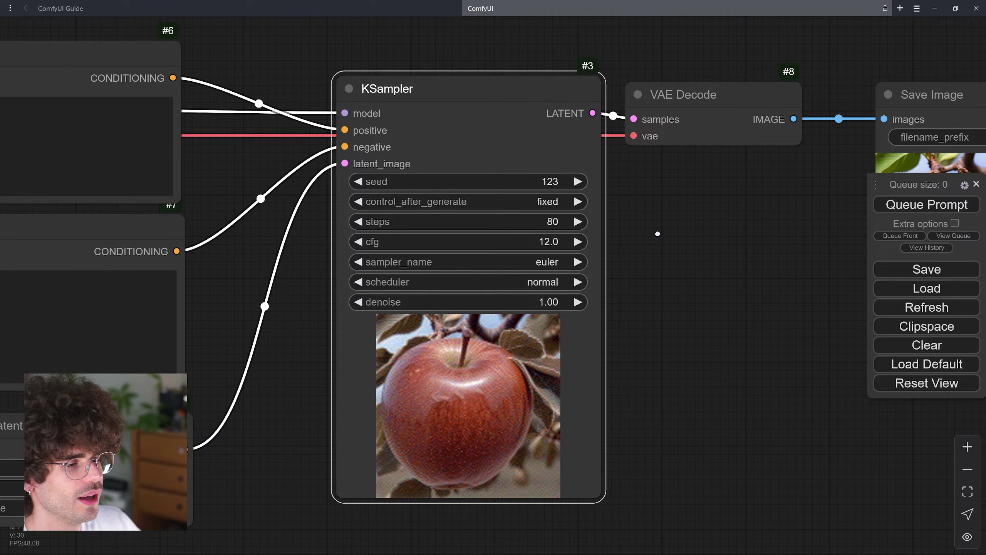
pyautogui.click(551, 223)
pyautogui.write('60')
pyautogui.press('Return')
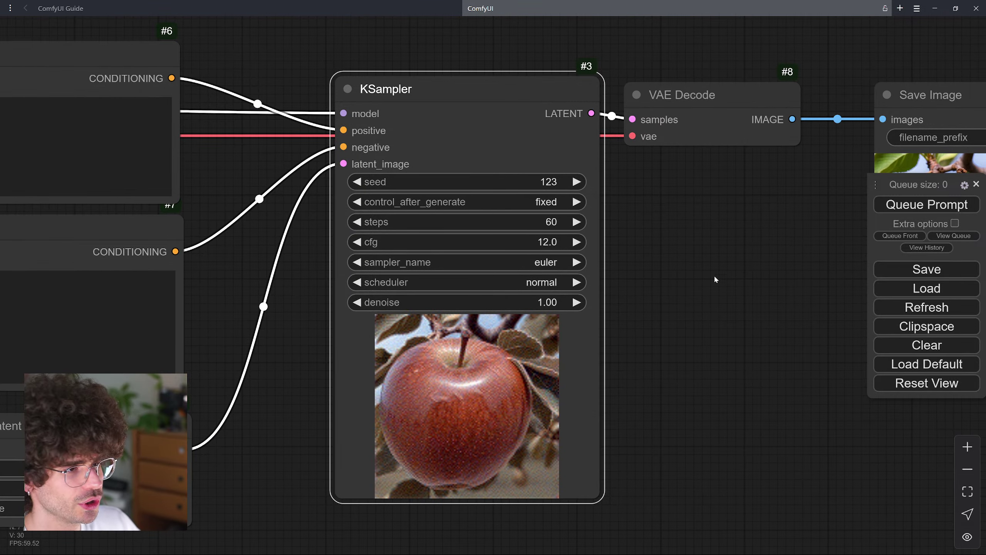
pyautogui.moveTo(669, 272); pyautogui.dragTo(484, 273)
pyautogui.click(959, 203)
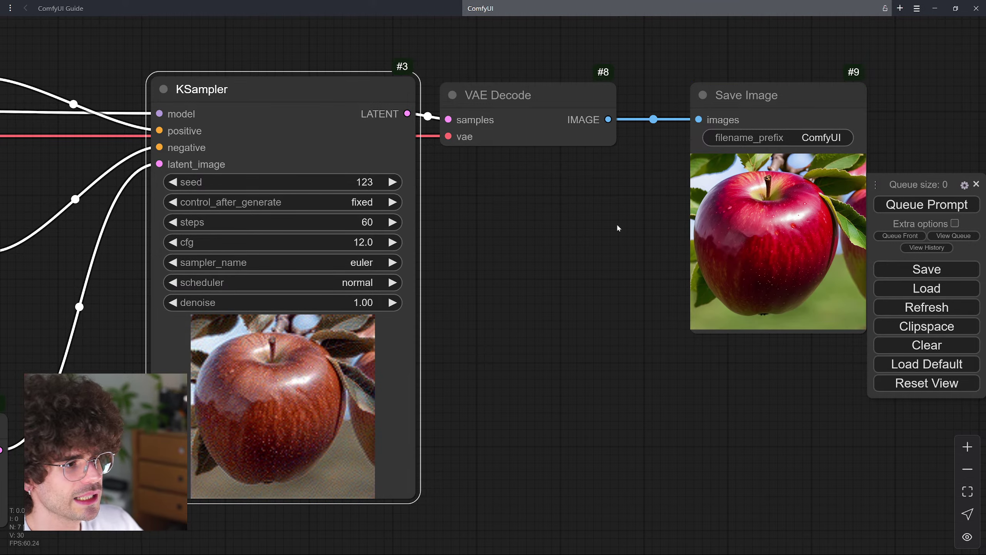
# - Examine the cfg 12 apple in the Save Image node and check it against the positive prompt "photo of an apple"
pyautogui.moveTo(617, 234); pyautogui.dragTo(300, 276)
pyautogui.scroll(4, 454, 266)
pyautogui.scroll(3, 347, 269)
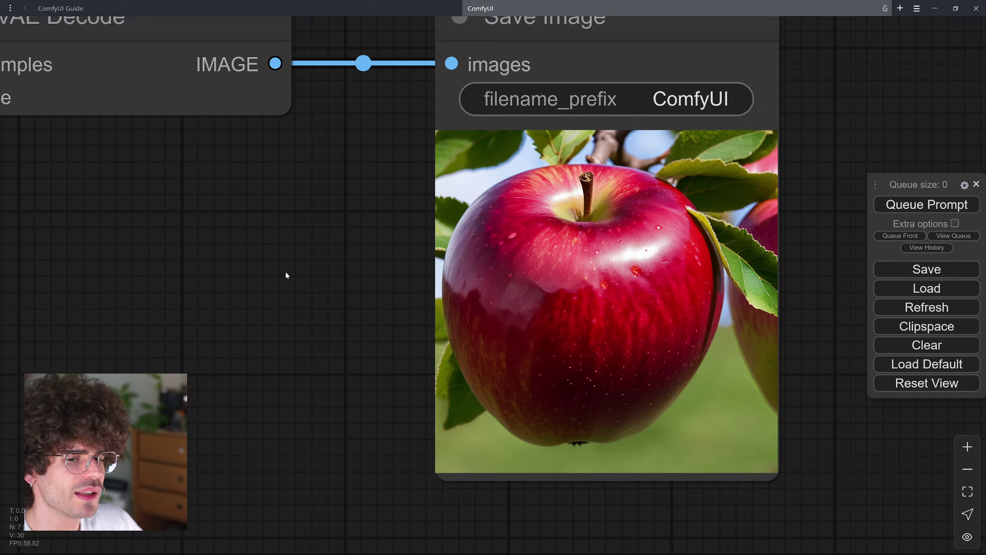
pyautogui.moveTo(273, 291); pyautogui.dragTo(658, 302)
pyautogui.scroll(-3, 658, 302)
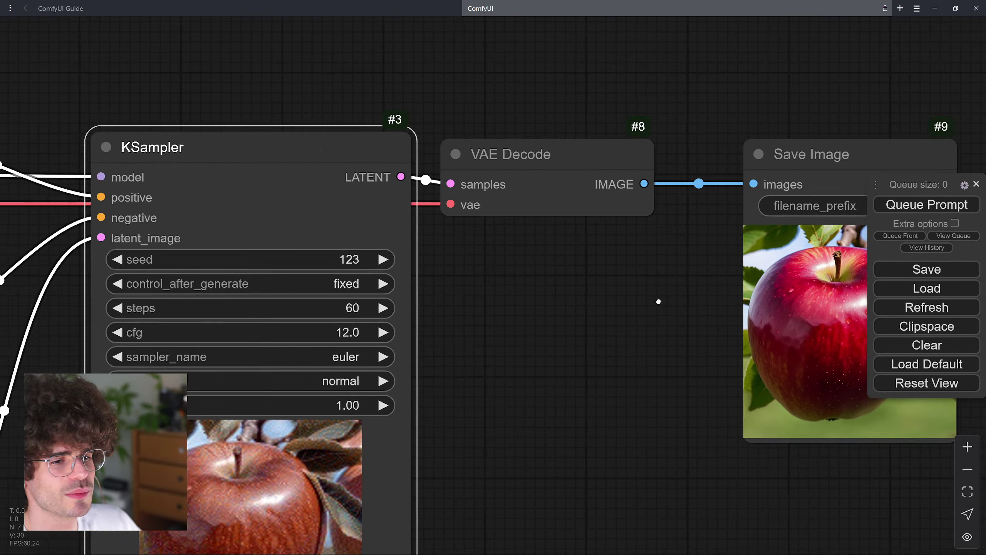
pyautogui.hscroll(-10, 496, 258)
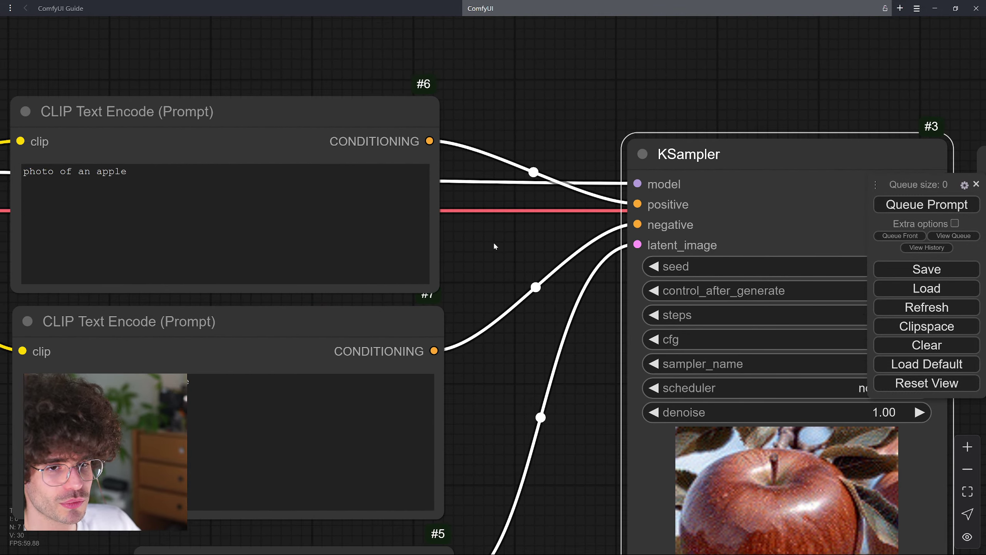
pyautogui.hscroll(-1, 494, 246)
pyautogui.click(167, 171)
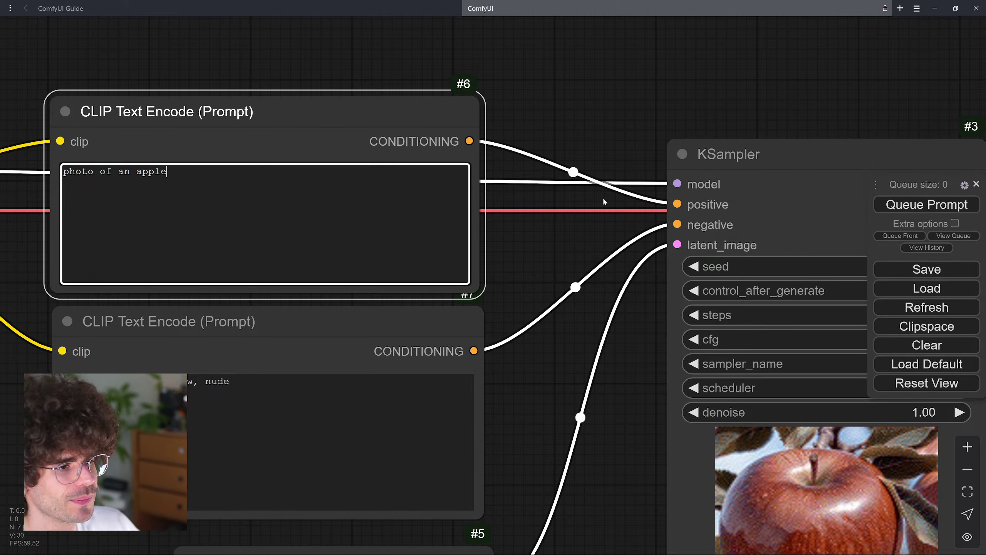
pyautogui.click(599, 243)
# - Set the KSampler's cfg to 30 and queue the prompt
pyautogui.moveTo(599, 242); pyautogui.dragTo(315, 211)
pyautogui.scroll(-3, 819, 325)
pyautogui.moveTo(819, 325); pyautogui.dragTo(588, 301)
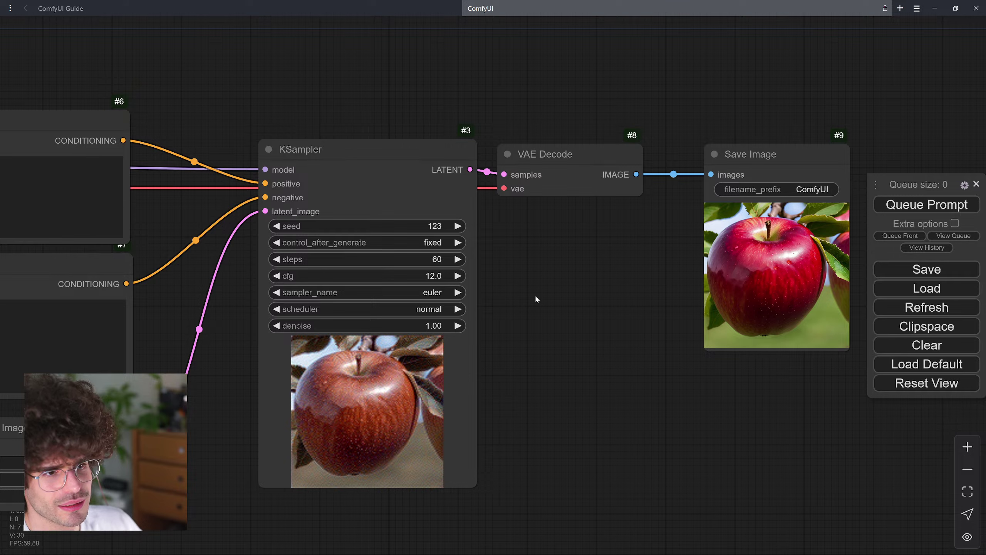
pyautogui.click(441, 276)
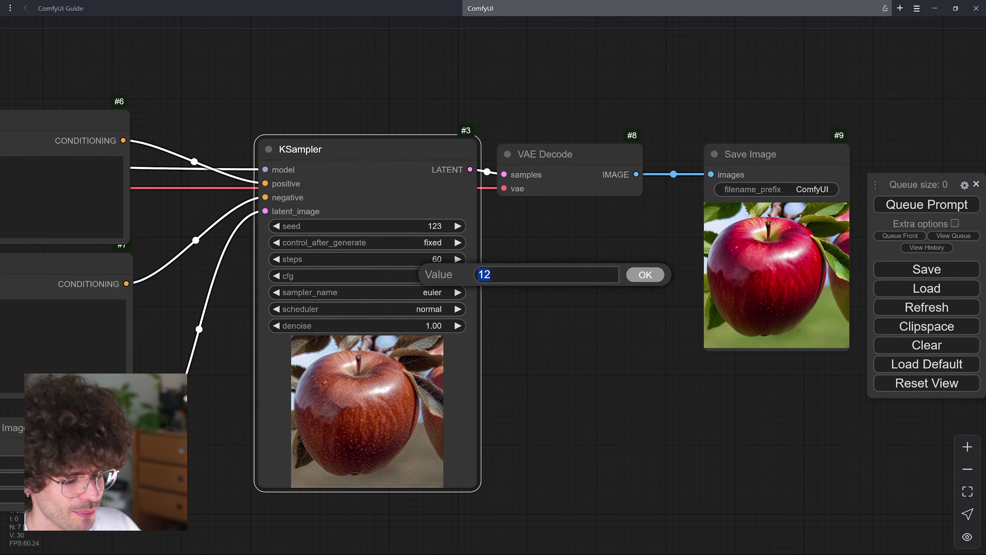
pyautogui.write('30')
pyautogui.press('Return')
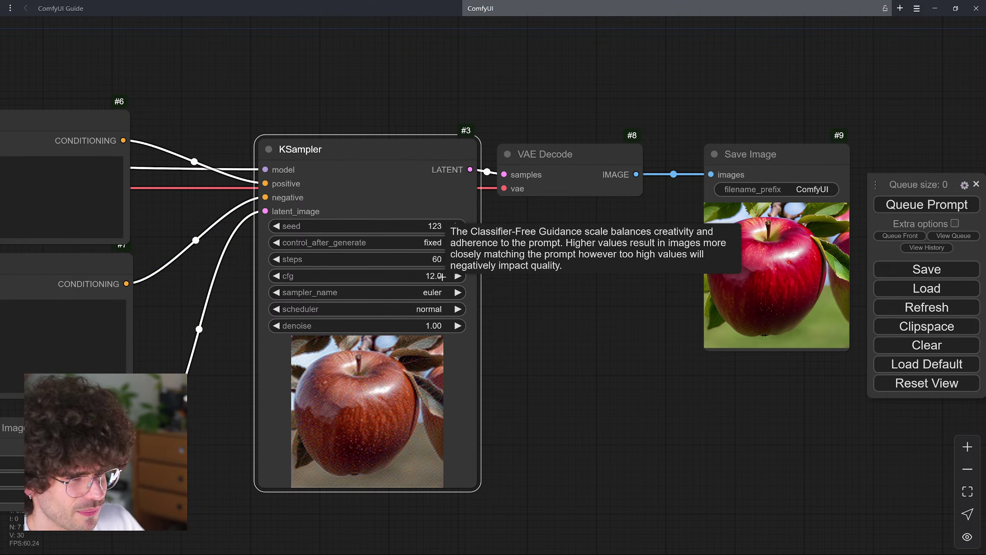
pyautogui.click(912, 212)
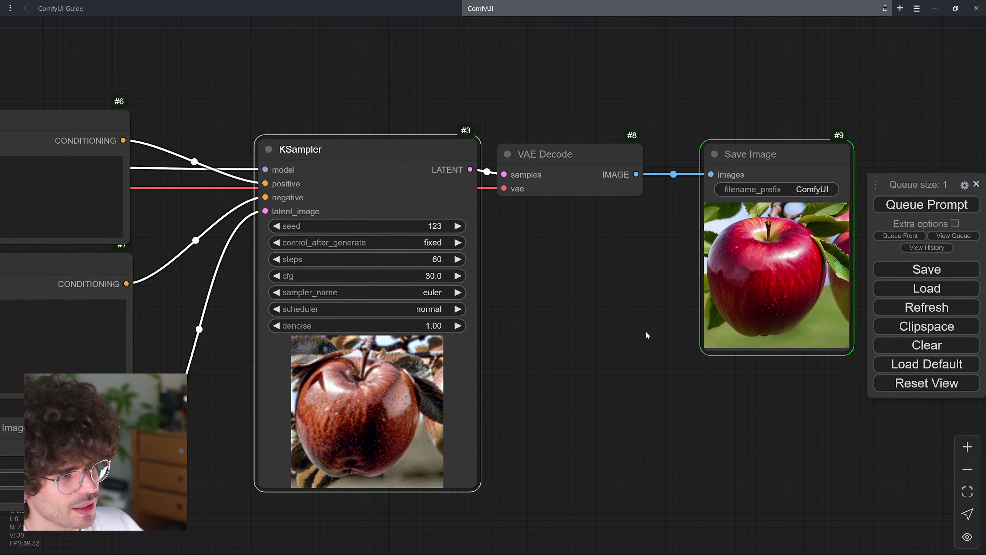
# - Inspect the cfg 30 apple up close in the Save Image node
pyautogui.scroll(7, 835, 270)
pyautogui.scroll(5, 837, 270)
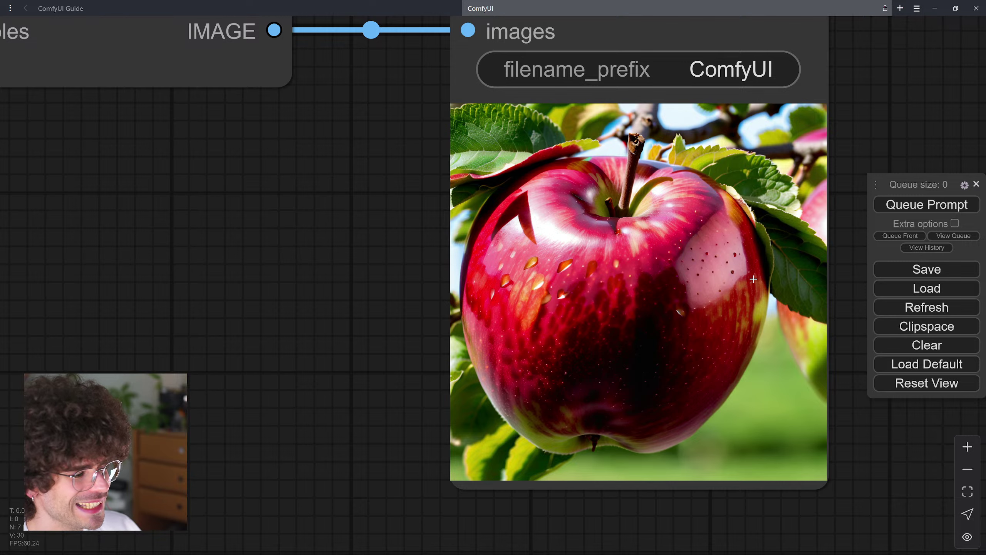
pyautogui.scroll(-4, 668, 284)
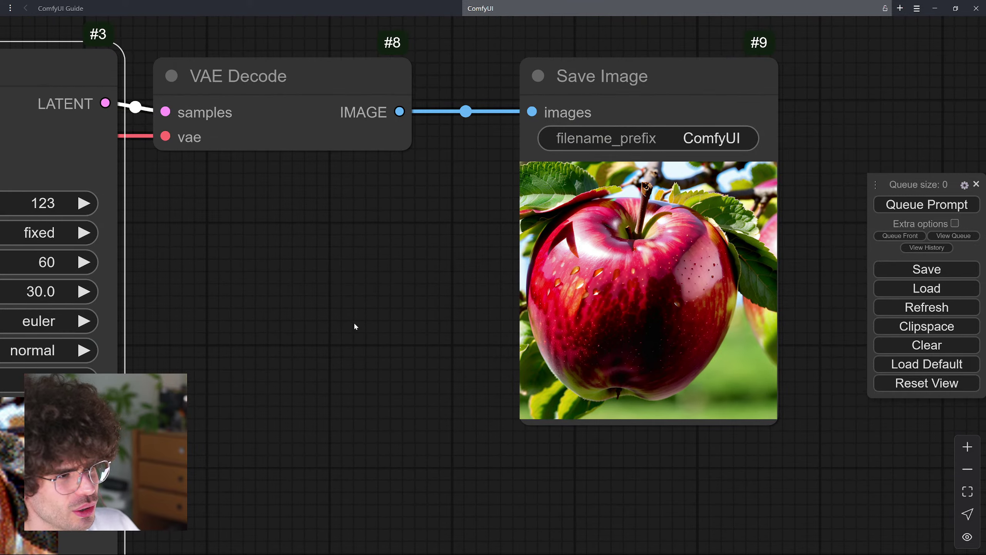
# - Set the KSampler's cfg to 2 and queue the prompt
pyautogui.moveTo(353, 326); pyautogui.dragTo(581, 316)
pyautogui.scroll(-1, 581, 315)
pyautogui.moveTo(425, 343); pyautogui.dragTo(653, 316)
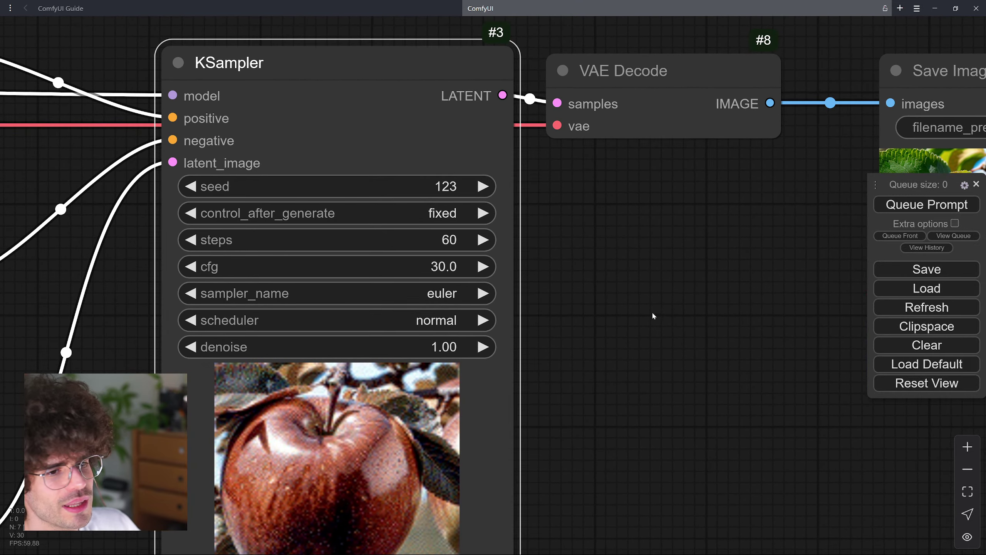
pyautogui.click(421, 267)
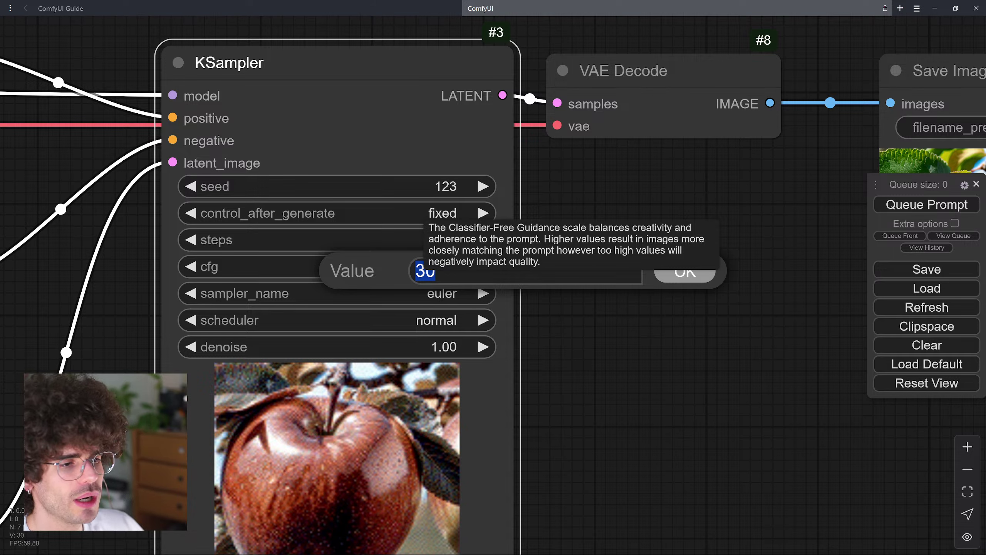
pyautogui.write('2')
pyautogui.press('Return')
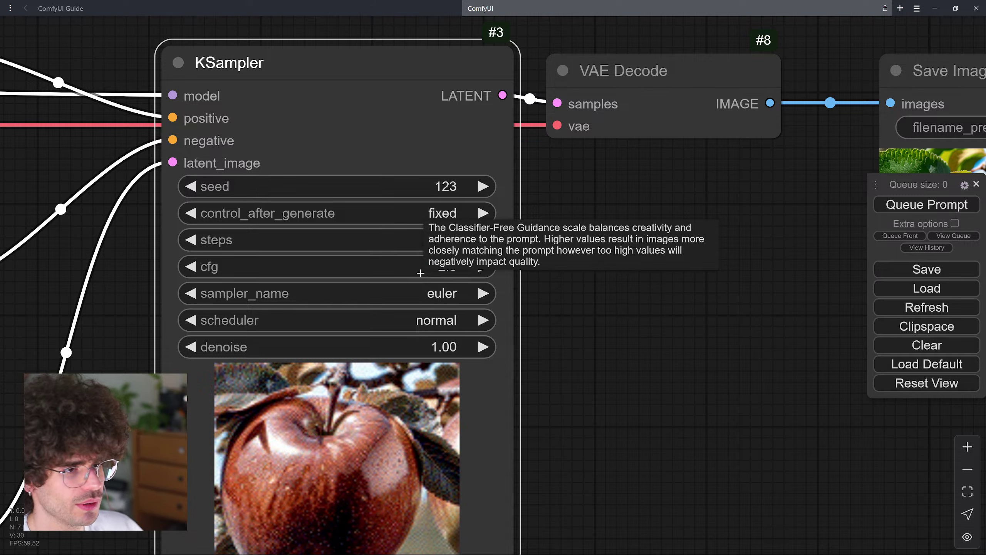
pyautogui.scroll(-2, 628, 295)
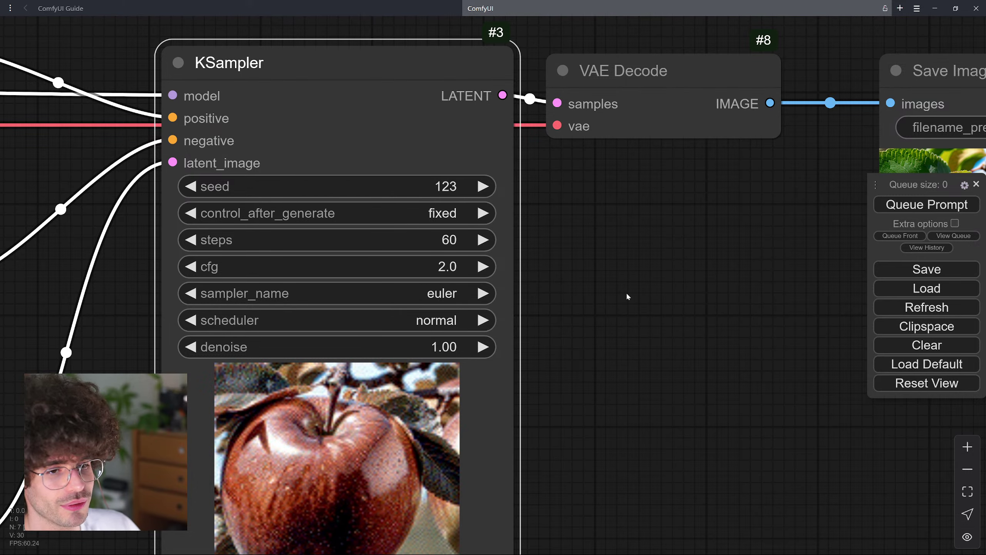
pyautogui.click(913, 205)
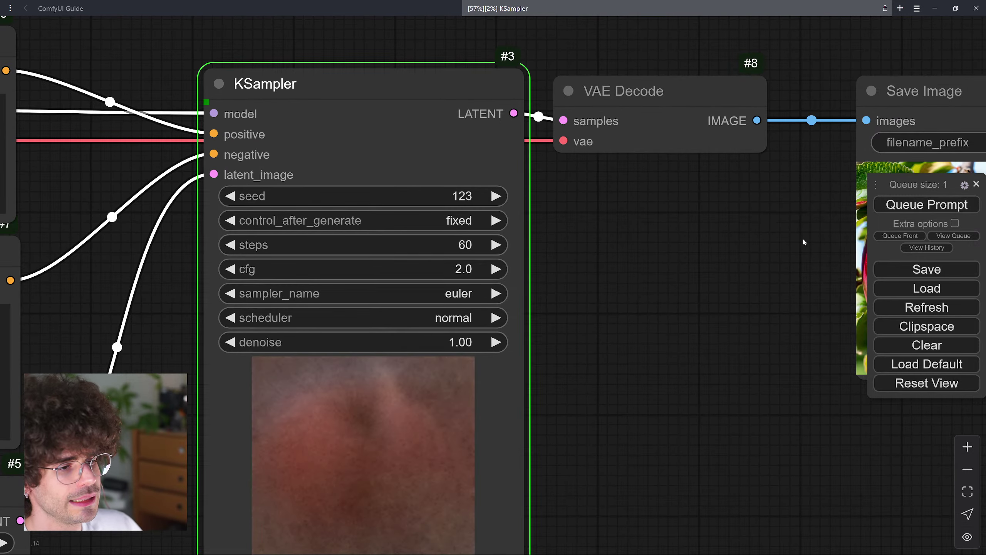
# - Watch the cfg 2 apple form in the KSampler preview and inspect the result in the Save Image node
pyautogui.moveTo(803, 238); pyautogui.dragTo(756, 188)
pyautogui.scroll(-2, 755, 187)
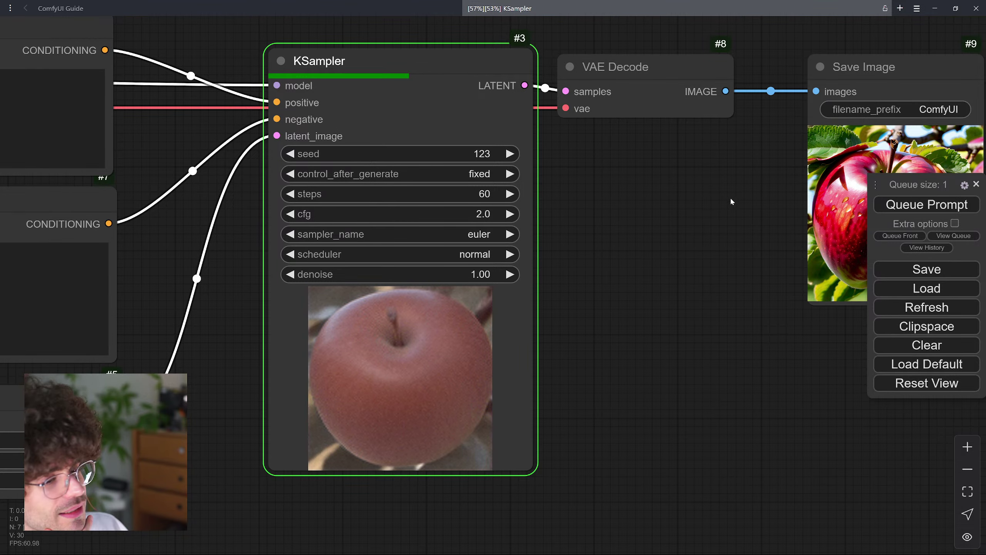
pyautogui.scroll(-1, 730, 197)
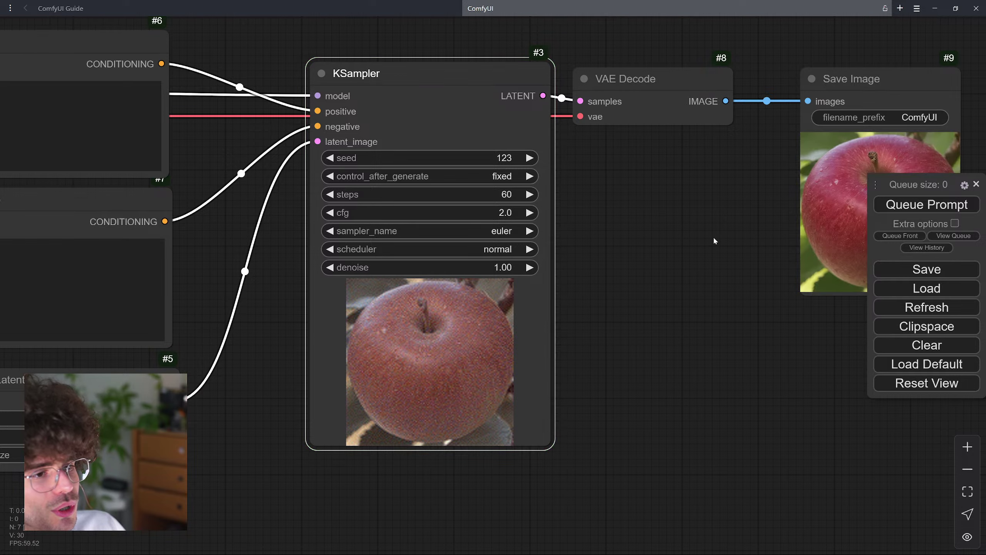
pyautogui.moveTo(730, 241); pyautogui.dragTo(462, 275)
pyautogui.scroll(8, 655, 252)
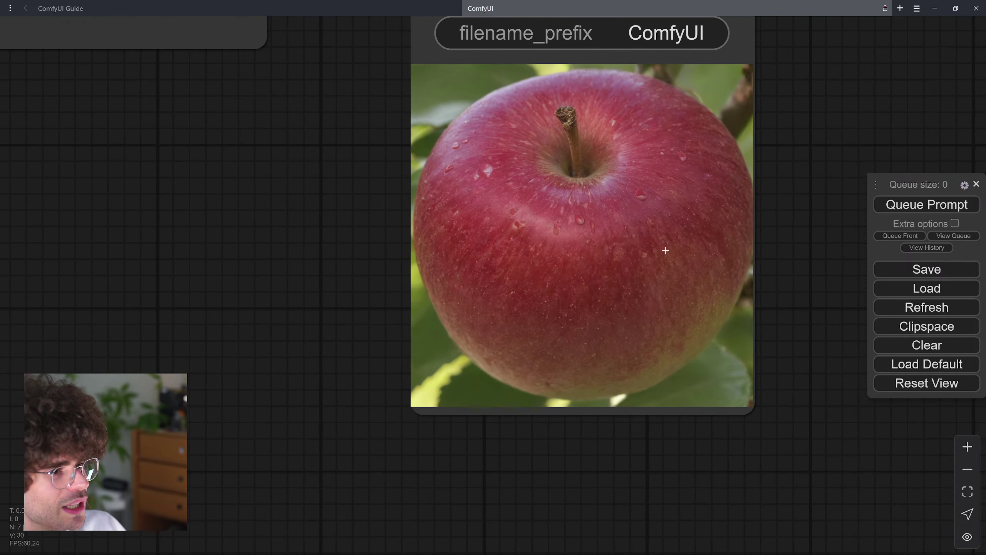
pyautogui.moveTo(783, 244); pyautogui.dragTo(779, 327)
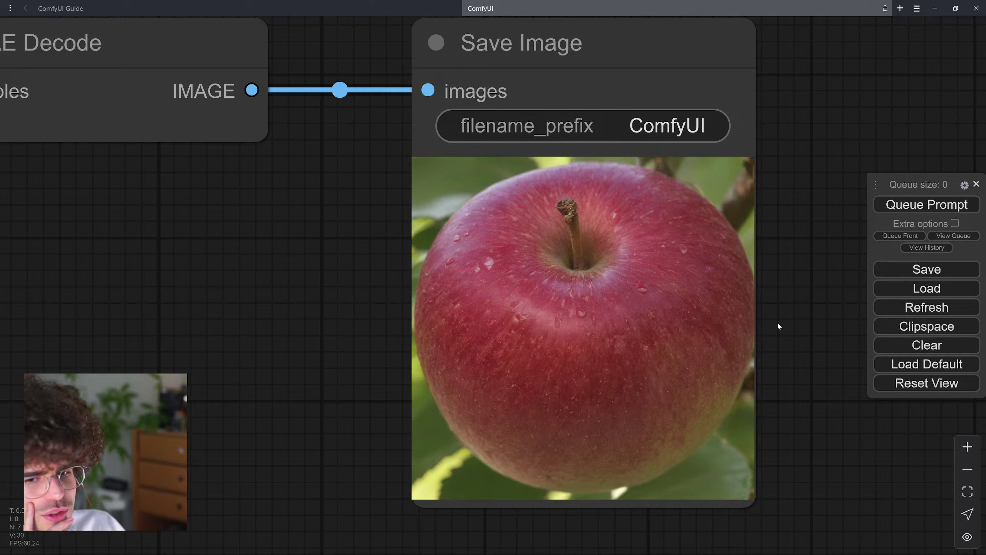
pyautogui.scroll(-1, 778, 325)
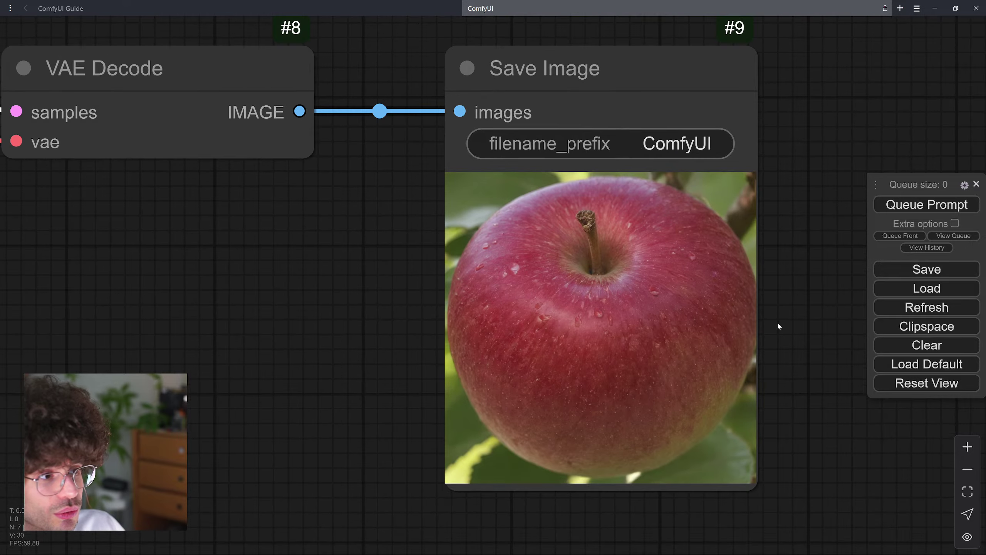
# - Read the description of the KSampler's cfg setting and look over its sampler_name and scheduler settings
pyautogui.scroll(-1, 776, 329)
pyautogui.moveTo(379, 320); pyautogui.dragTo(814, 304)
pyautogui.scroll(-1, 814, 304)
pyautogui.moveTo(689, 297); pyautogui.dragTo(763, 304)
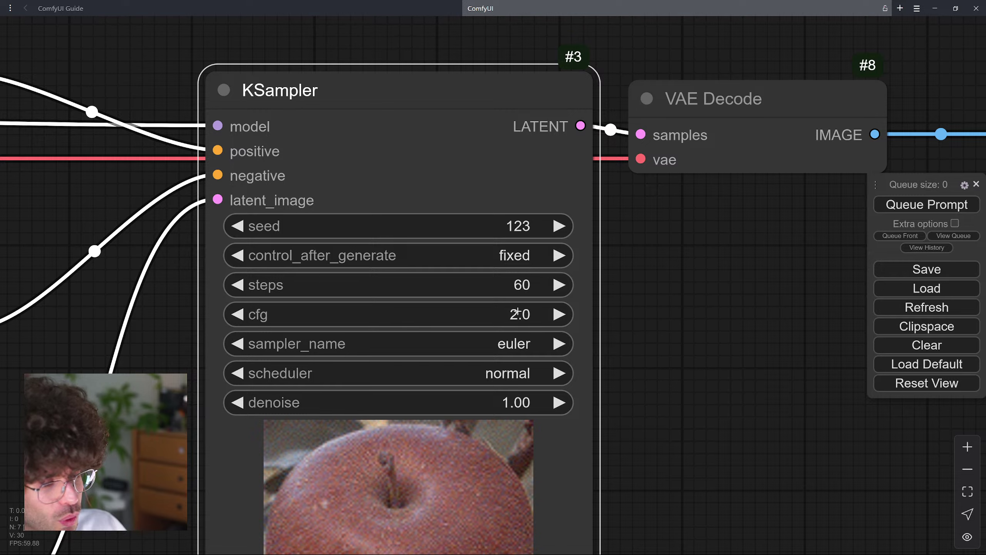
pyautogui.moveTo(521, 312)
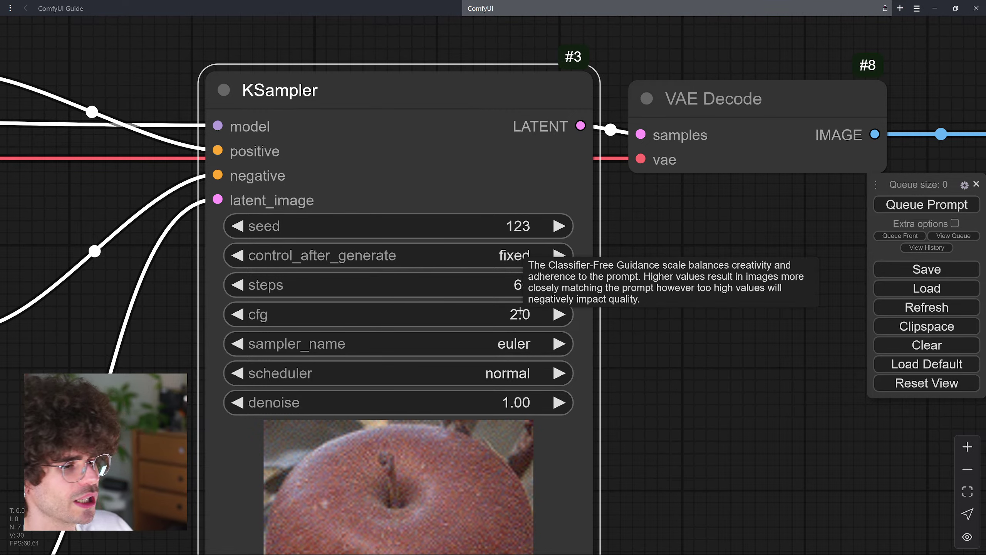
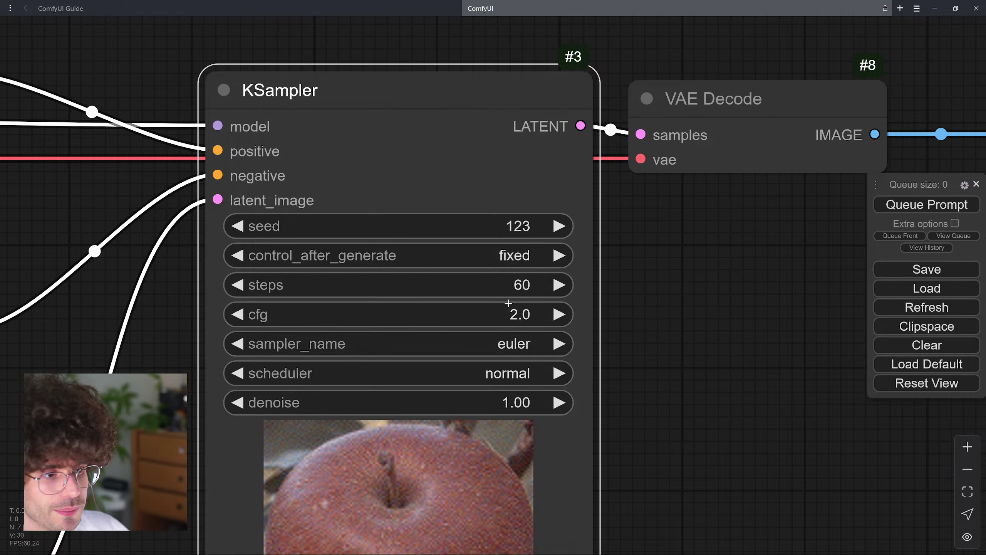
pyautogui.click(520, 314)
pyautogui.click(815, 315)
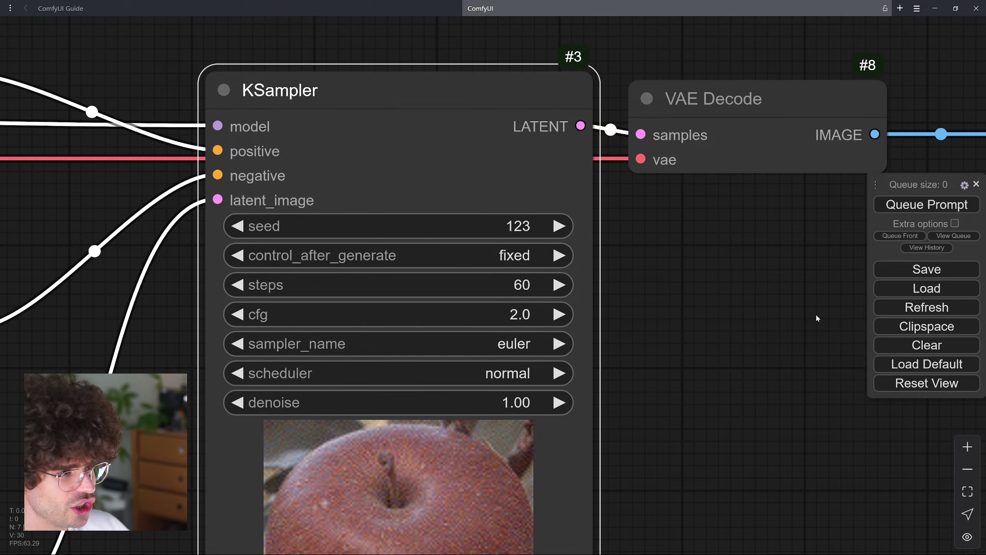
pyautogui.scroll(-2, 813, 314)
pyautogui.moveTo(813, 314); pyautogui.dragTo(735, 344)
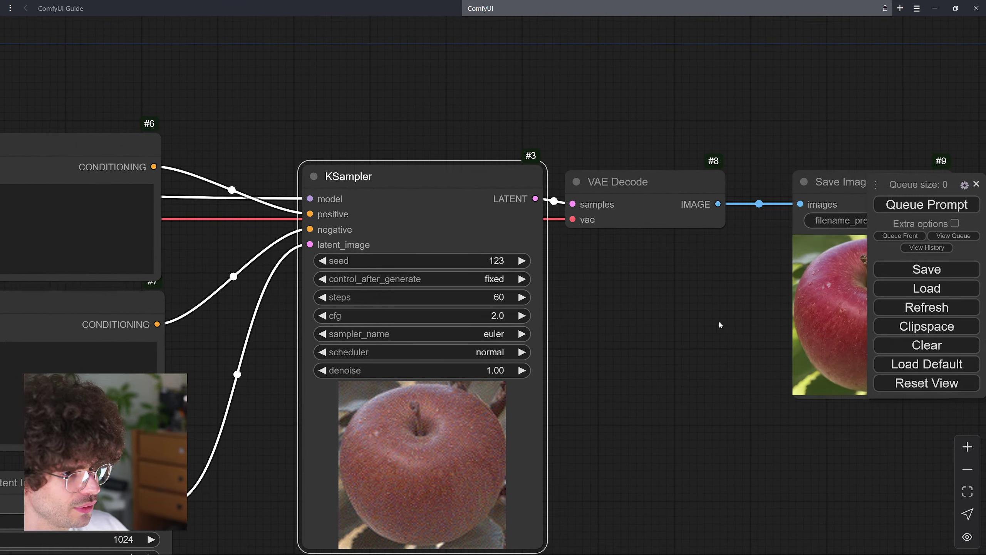
pyautogui.scroll(3, 566, 342)
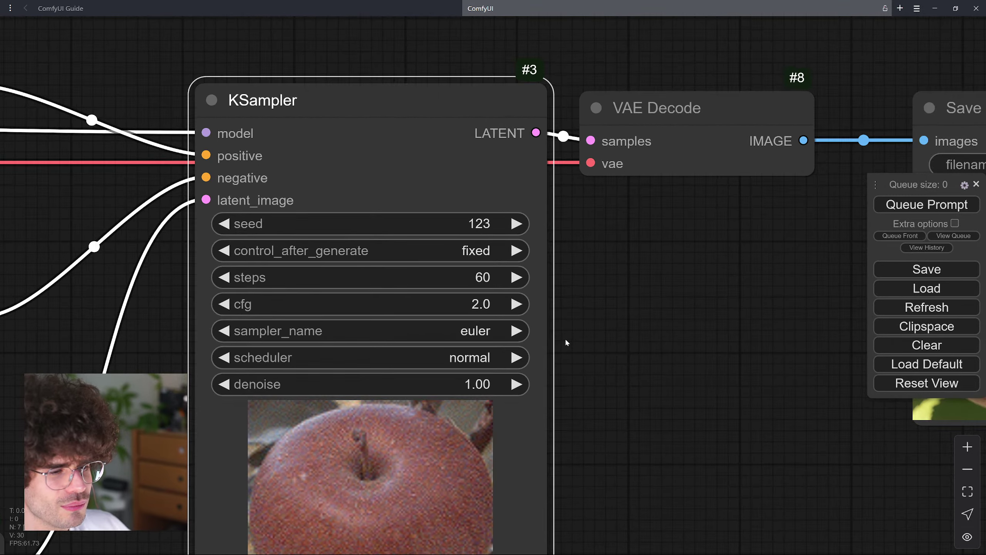
pyautogui.moveTo(573, 325); pyautogui.dragTo(741, 280)
pyautogui.scroll(2, 728, 325)
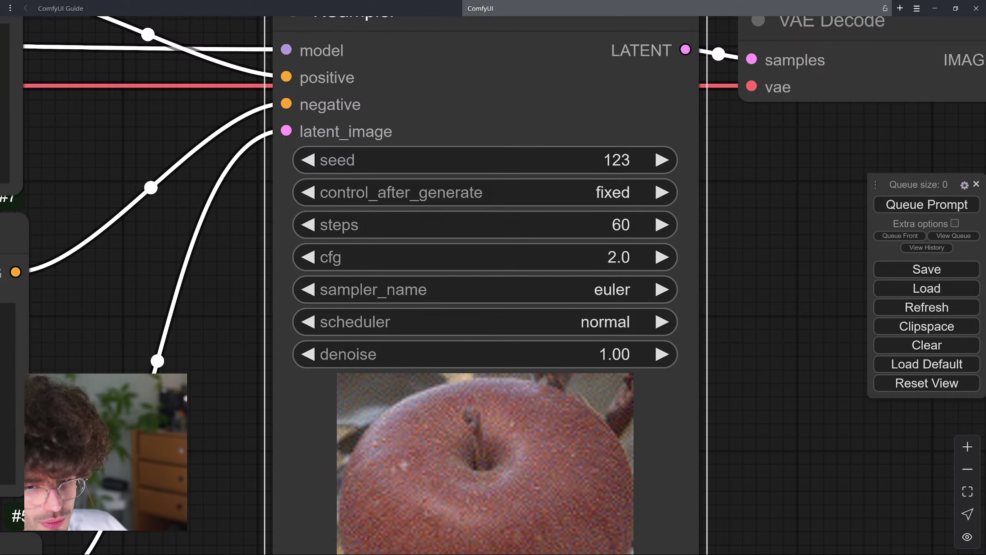
# - Switch to Stability Matrix and view the ZavyChromaXL checkpoint's version details in the Checkpoint Manager, without importing anything
pyautogui.hotkey('alt', 'Tab')
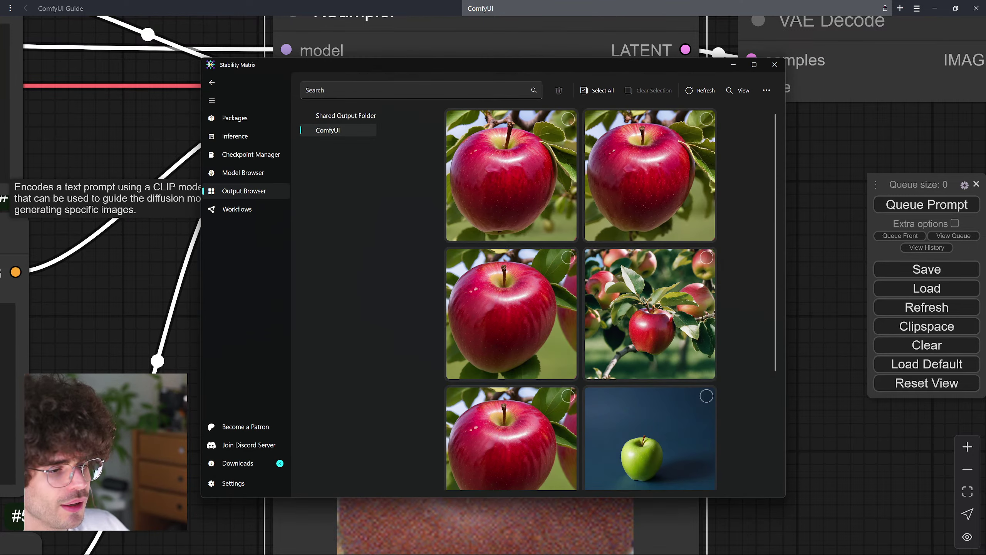
pyautogui.click(245, 173)
pyautogui.click(256, 155)
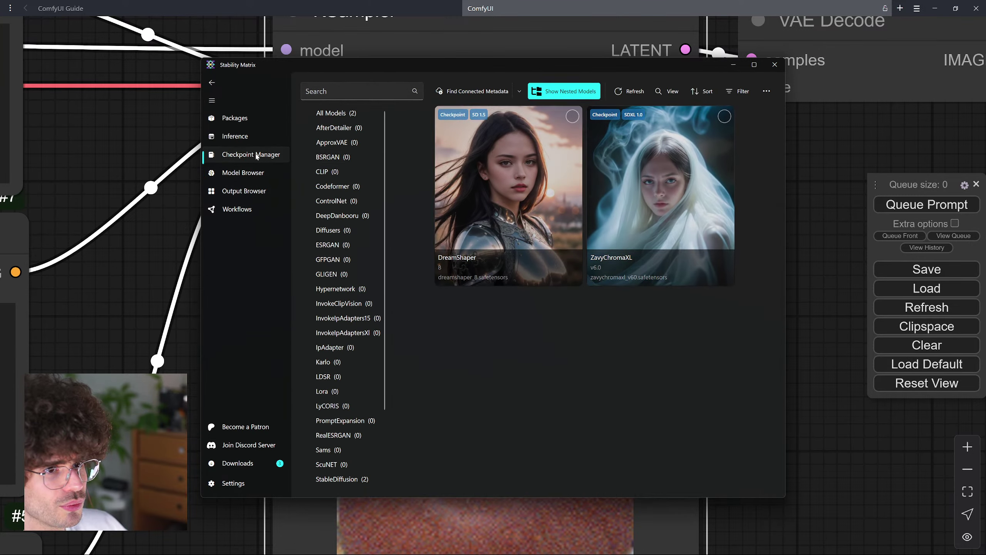
pyautogui.click(636, 211)
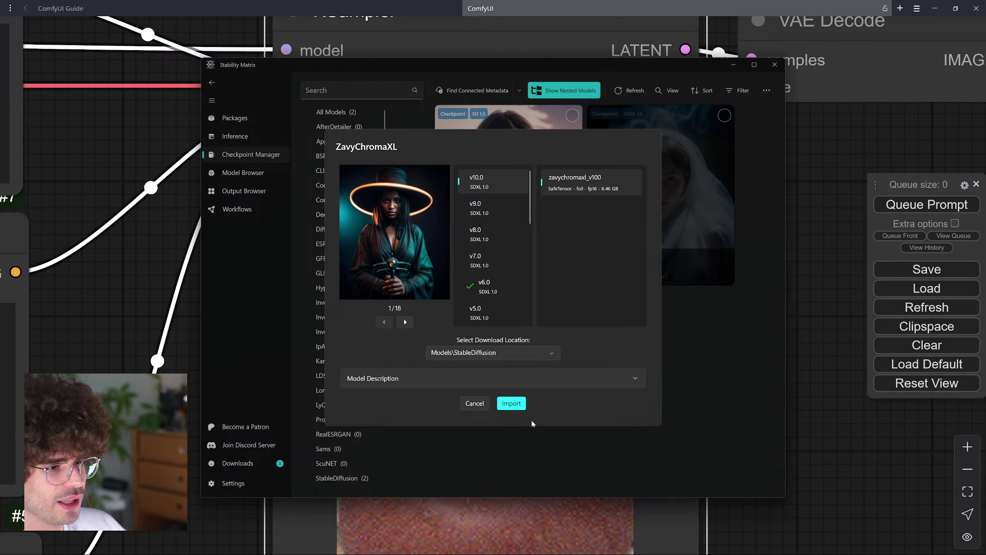
pyautogui.click(474, 404)
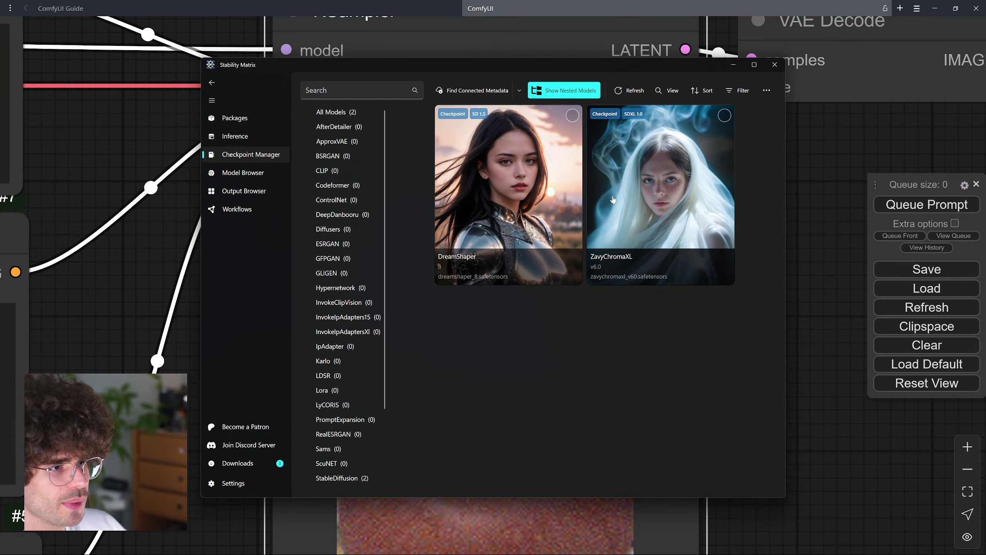
# - Read the ZavyChromaXL model description for the author's sampler and scheduler recommendations, and return to ComfyUI
pyautogui.click(671, 206)
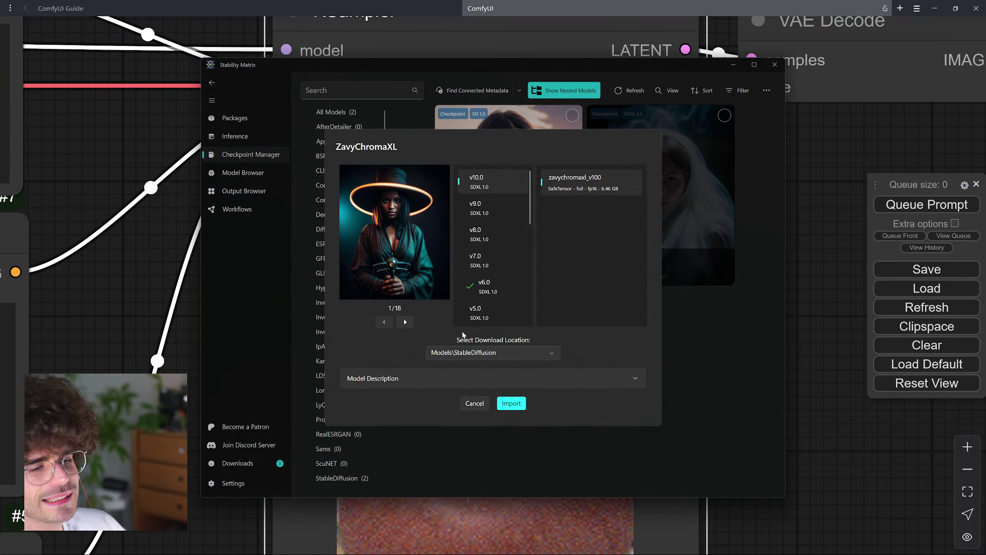
pyautogui.click(400, 378)
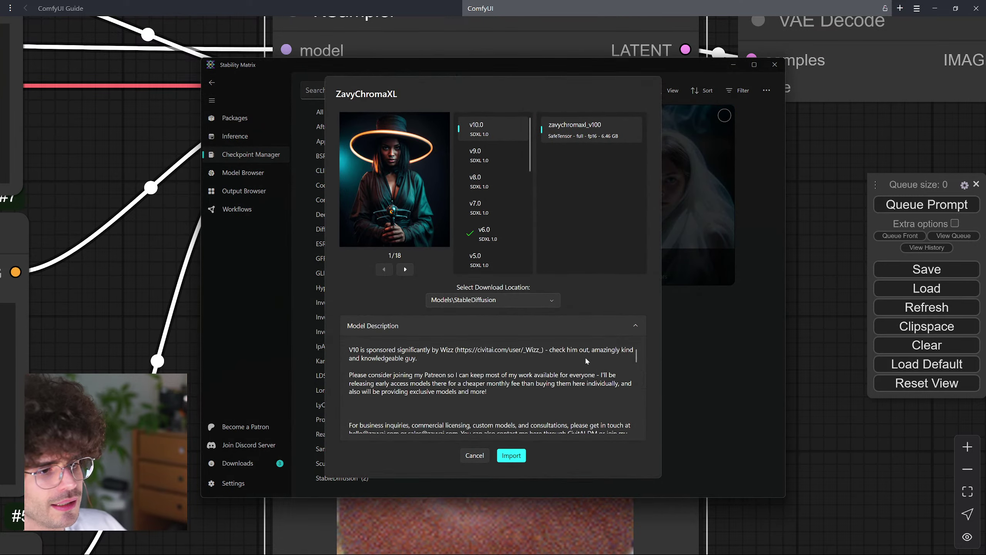
pyautogui.scroll(-5, 546, 351)
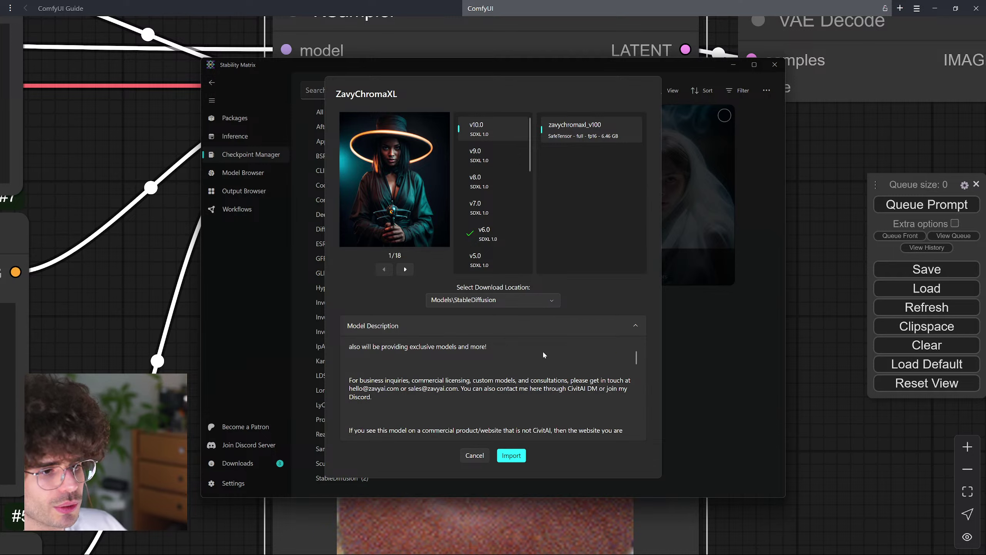
pyautogui.scroll(-3, 548, 349)
pyautogui.scroll(1, 548, 349)
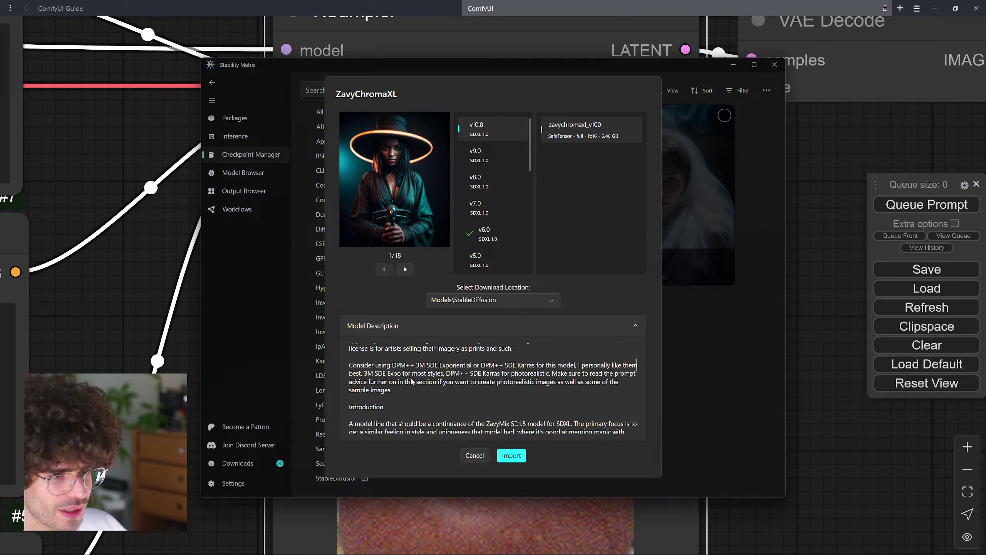
pyautogui.click(475, 462)
pyautogui.click(702, 365)
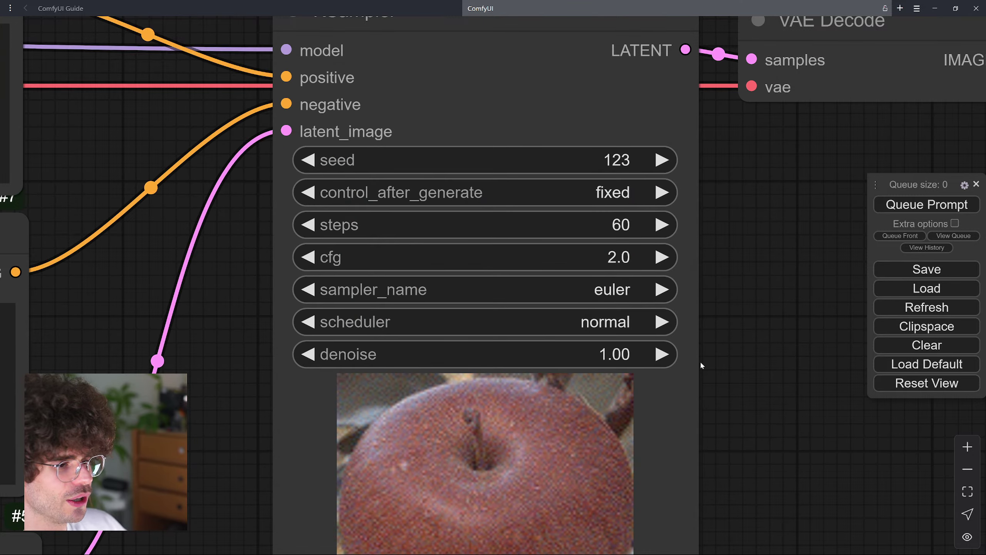
pyautogui.scroll(-1, 719, 314)
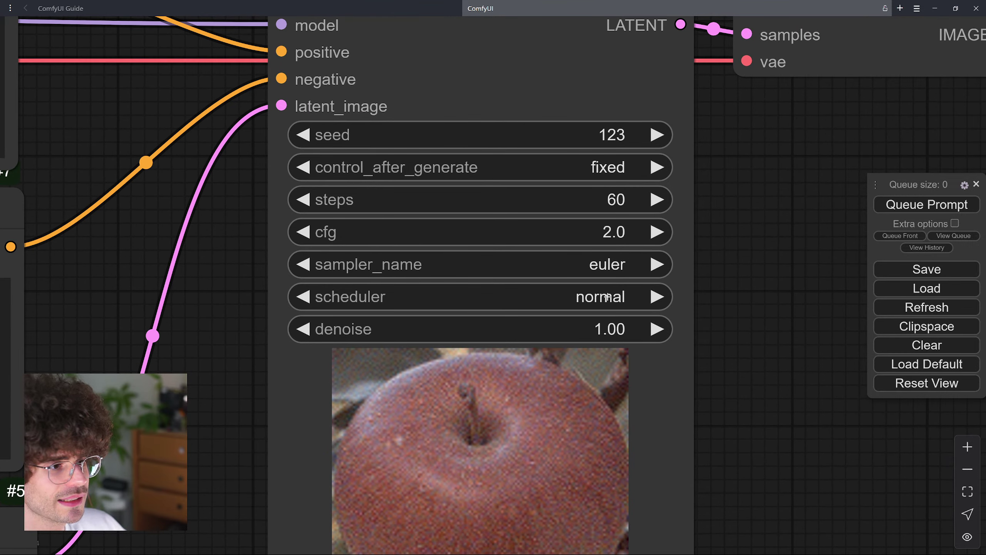
pyautogui.click(607, 297)
pyautogui.scroll(-2, 629, 315)
pyautogui.scroll(1, 631, 313)
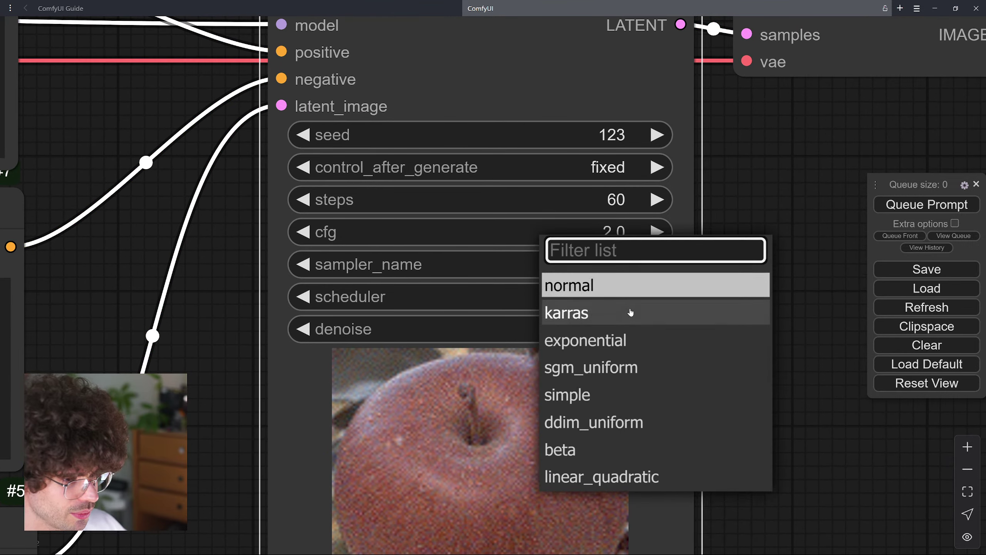
pyautogui.write('dpm')
pyautogui.press('BackSpace')
pyautogui.press('BackSpace')
pyautogui.press('BackSpace')
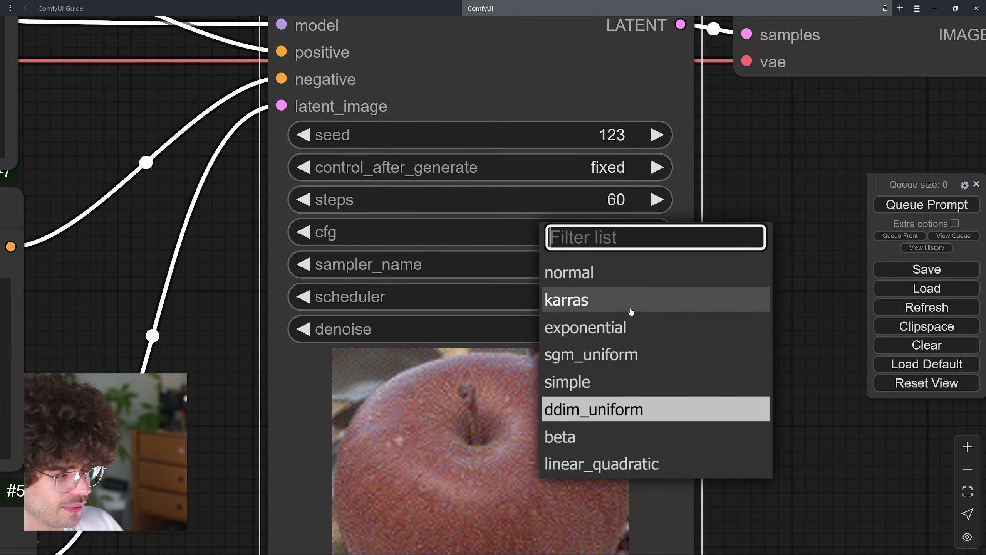
pyautogui.press('Escape')
pyautogui.scroll(-5, 746, 338)
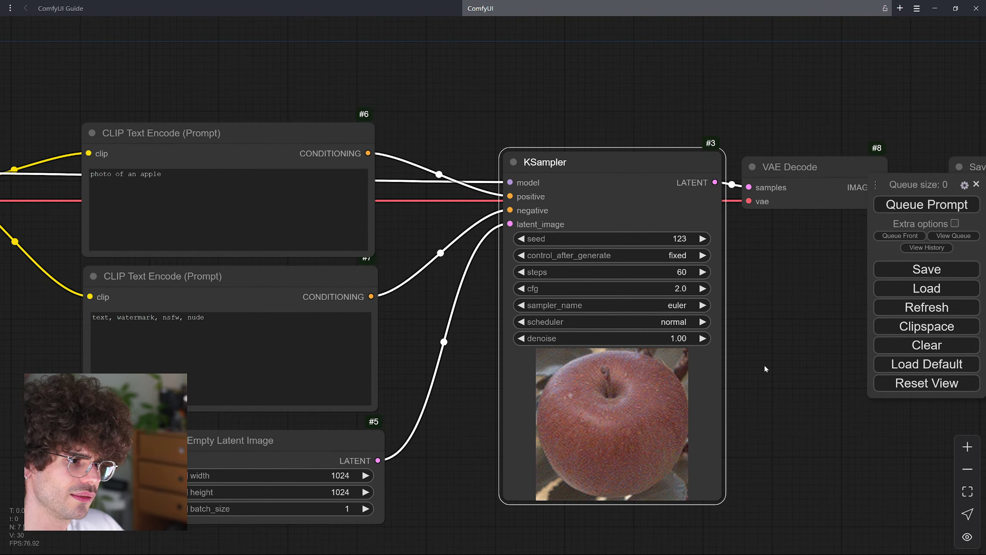
pyautogui.scroll(1, 765, 369)
pyautogui.click(645, 253)
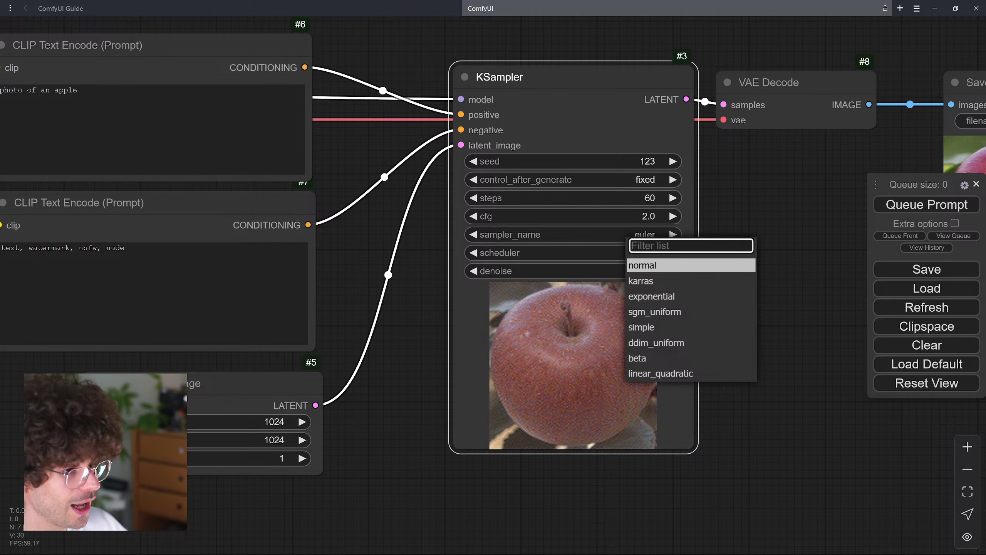
pyautogui.write('dpm')
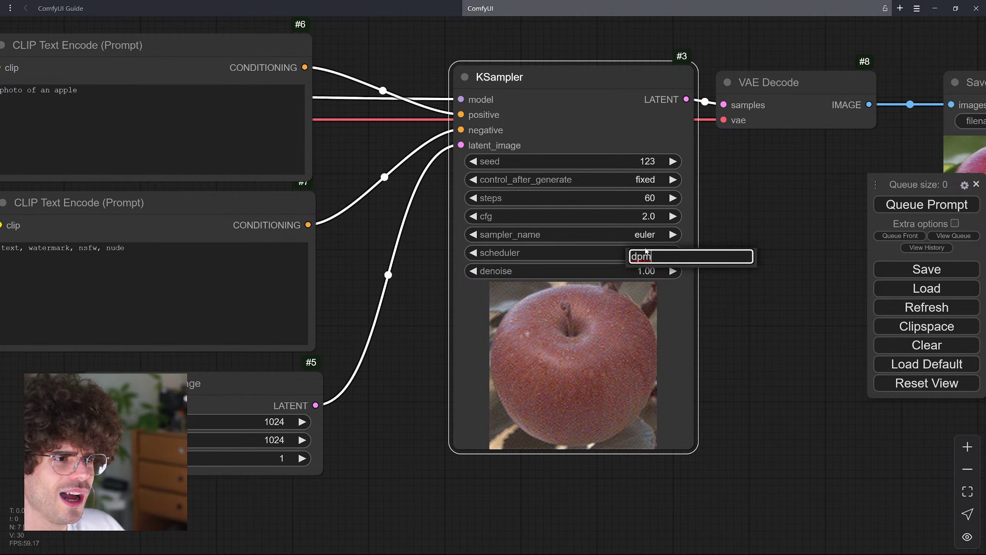
pyautogui.press('BackSpace')
pyautogui.press('BackSpace')
pyautogui.press('BackSpace')
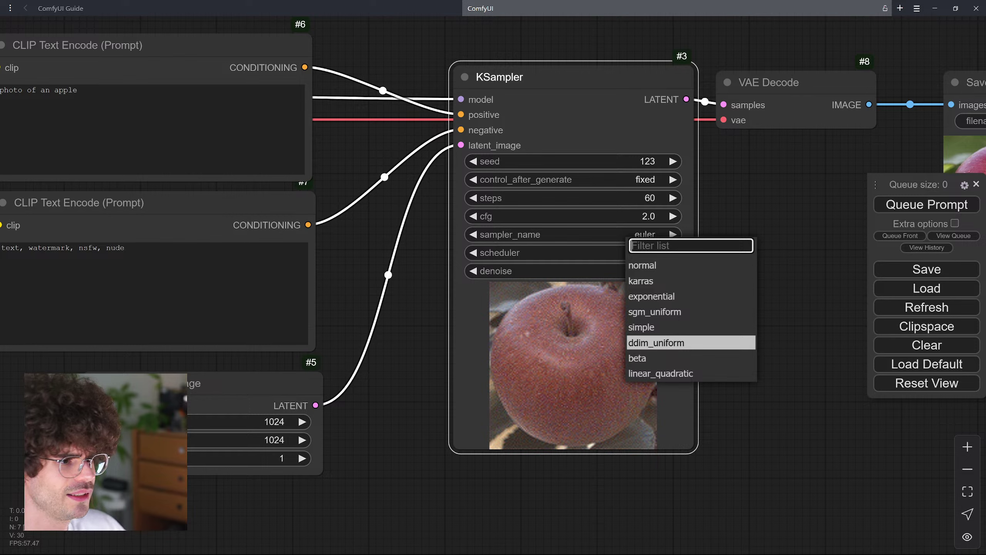
pyautogui.click(643, 253)
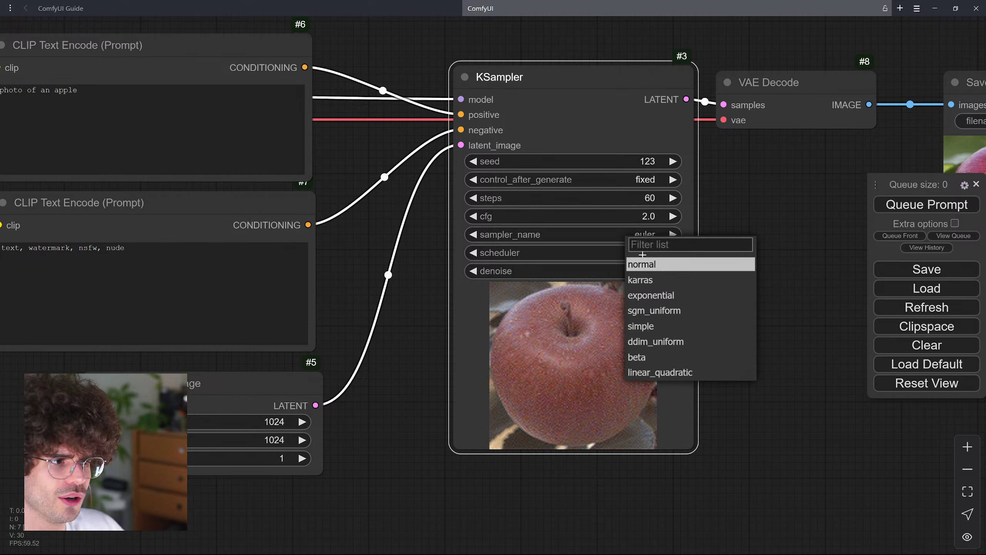
pyautogui.click(643, 263)
# - Set the KSampler's sampler_name to dpmpp_3m_sde, the variant without gpu
pyautogui.click(641, 235)
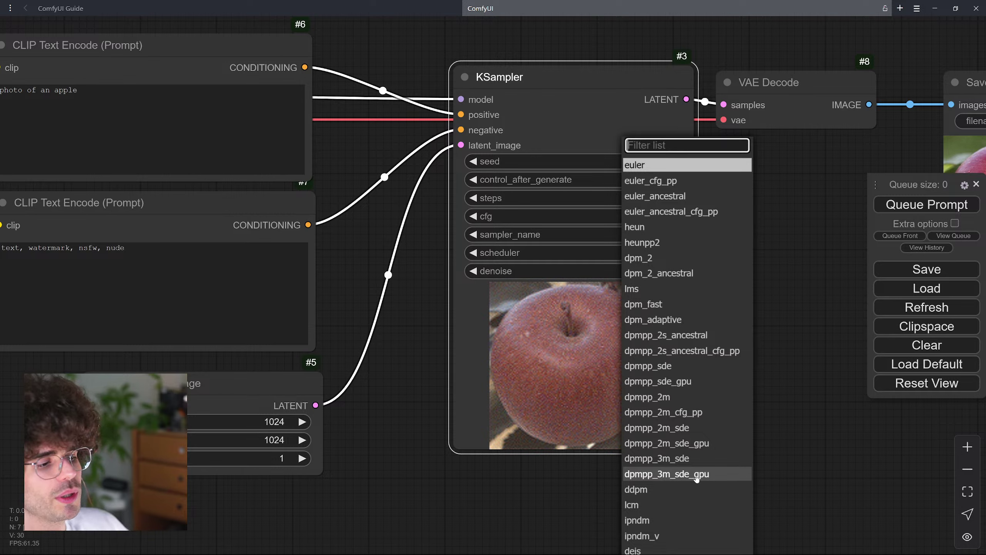
pyautogui.click(696, 475)
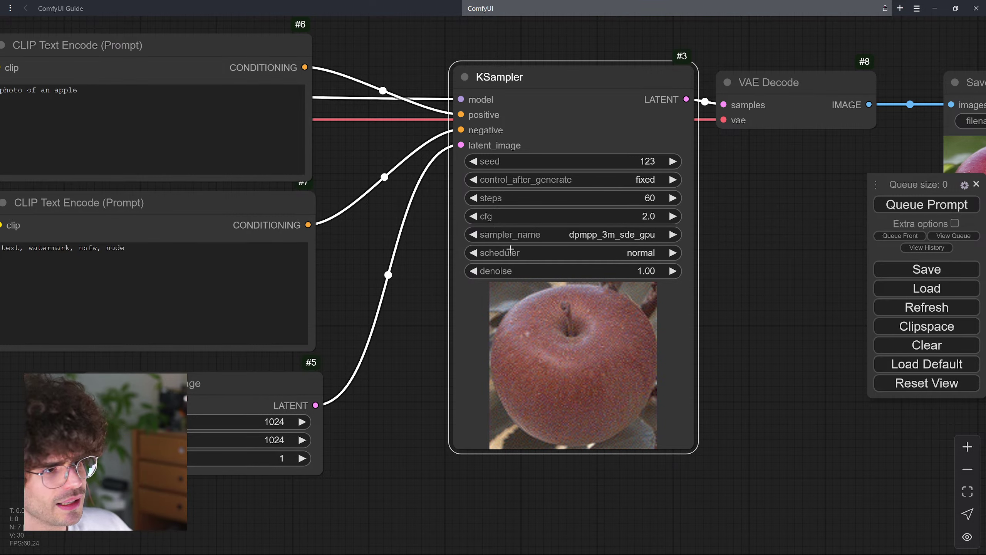
pyautogui.click(474, 234)
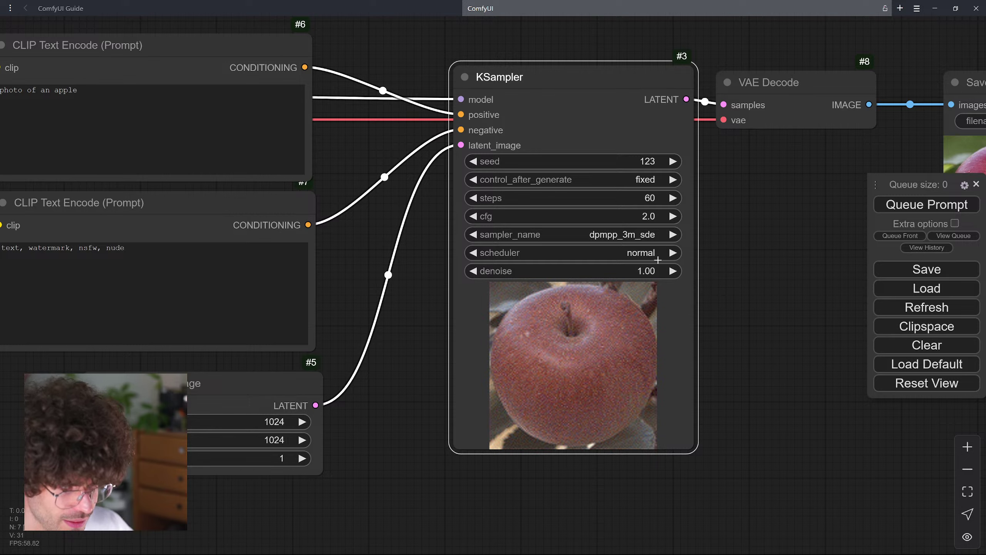
pyautogui.moveTo(658, 259)
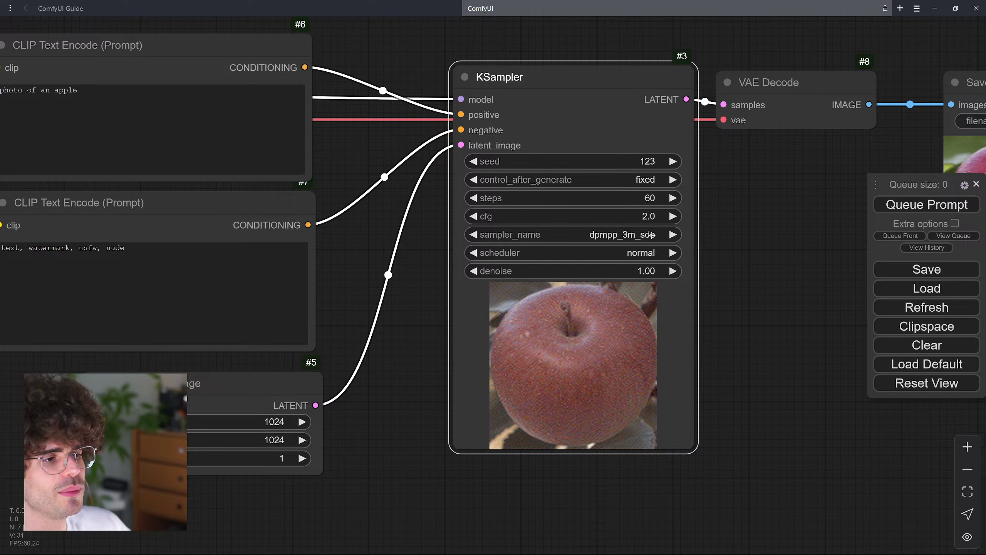
pyautogui.click(673, 234)
pyautogui.click(474, 235)
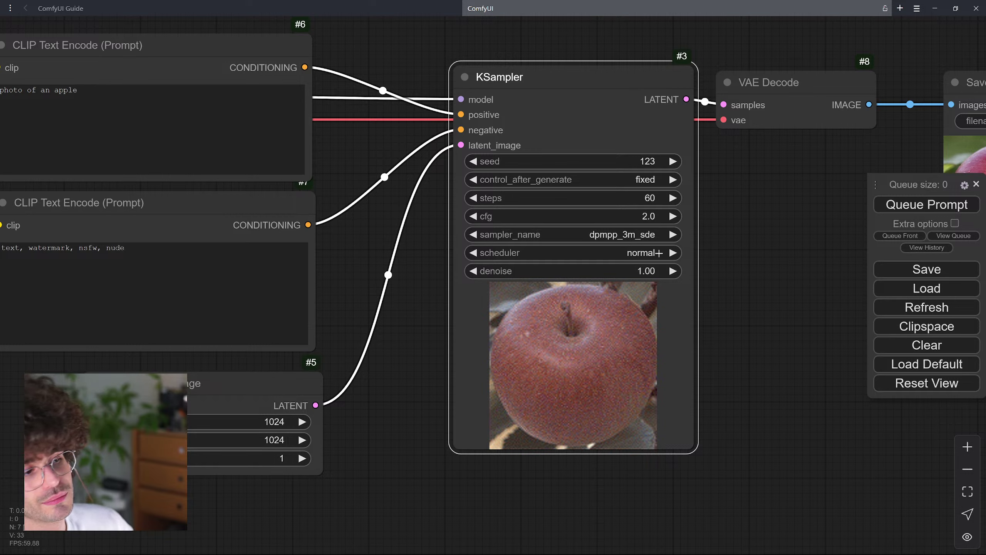
# - Set the KSampler's scheduler to exponential and queue the prompt
pyautogui.click(646, 253)
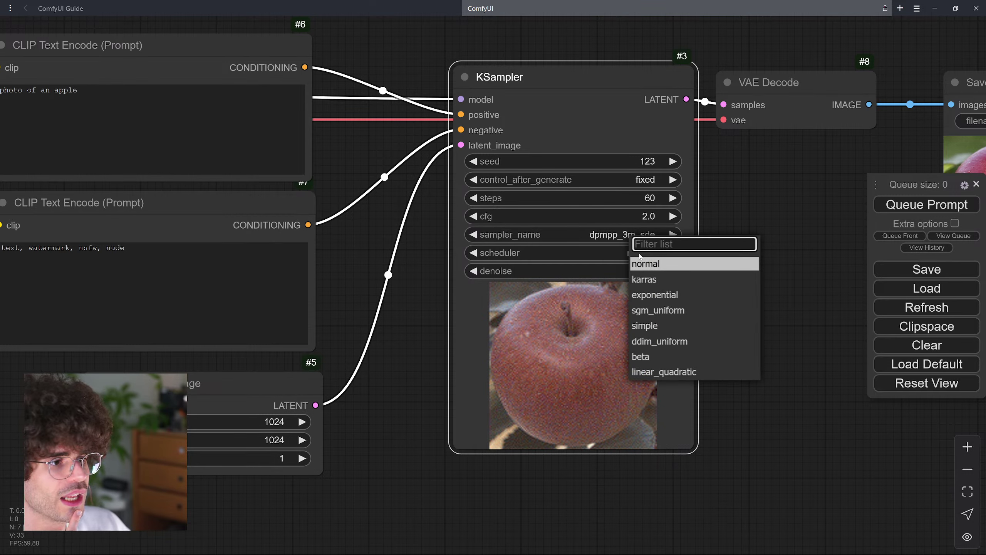
pyautogui.click(686, 295)
pyautogui.scroll(-3, 709, 258)
pyautogui.moveTo(690, 256); pyautogui.dragTo(540, 280)
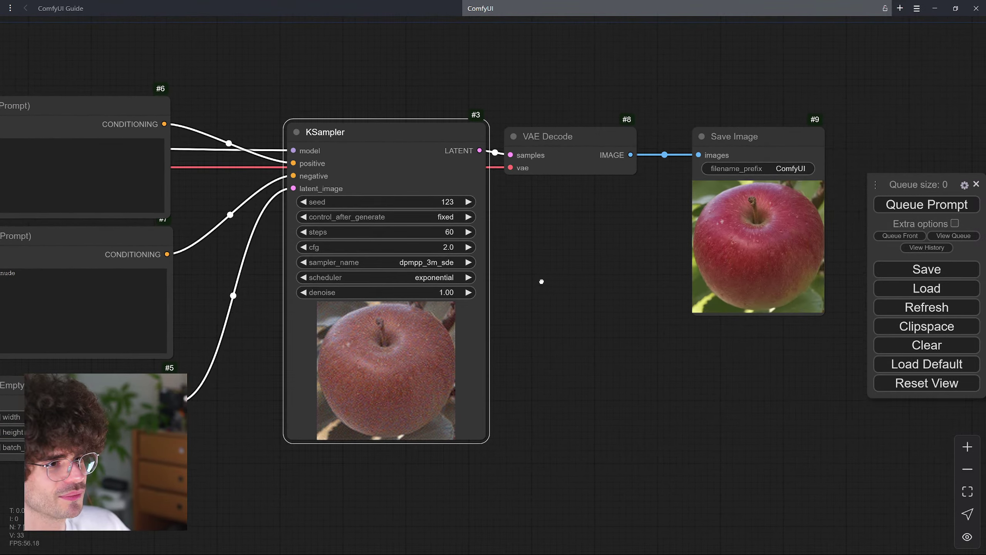
pyautogui.scroll(1, 763, 284)
pyautogui.moveTo(763, 284); pyautogui.dragTo(681, 280)
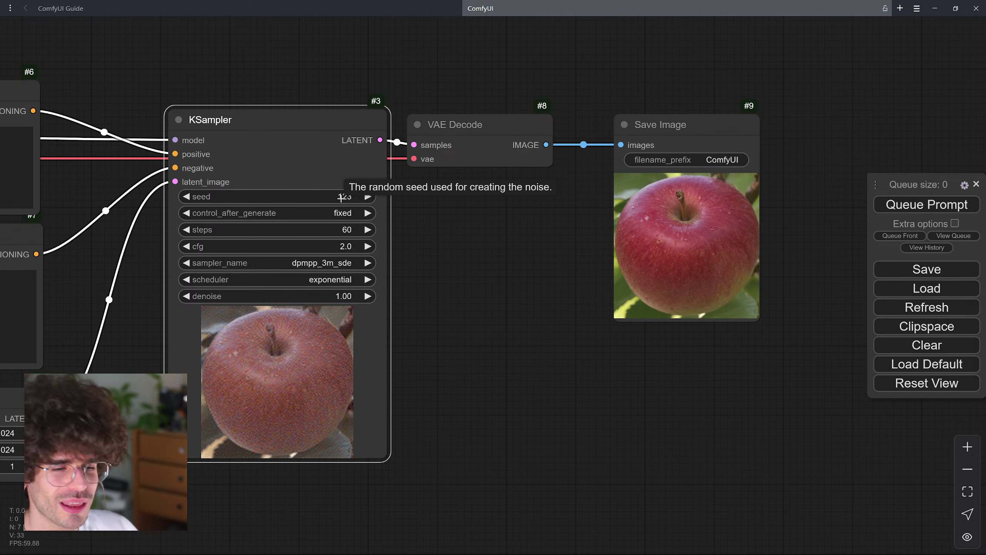
pyautogui.scroll(3, 775, 217)
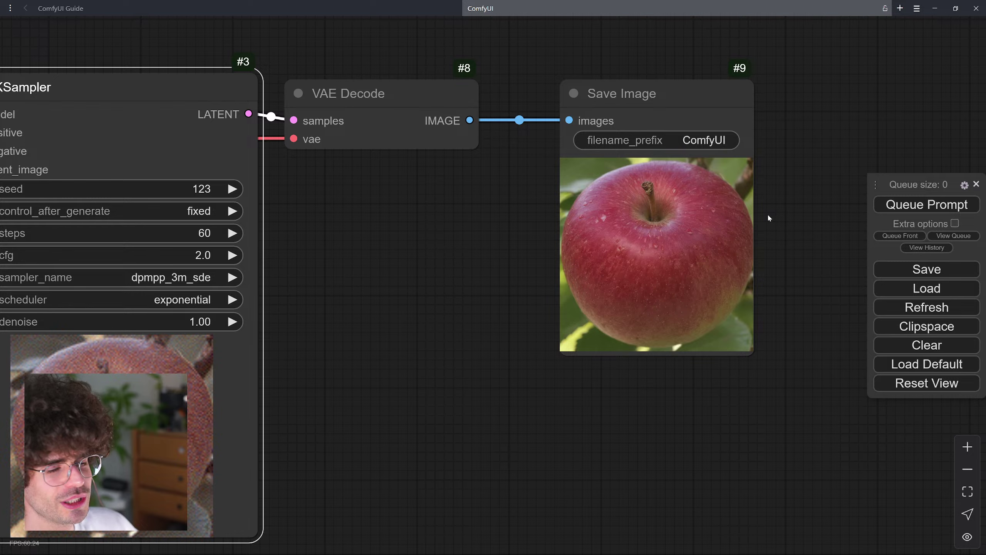
pyautogui.moveTo(767, 213); pyautogui.dragTo(789, 226)
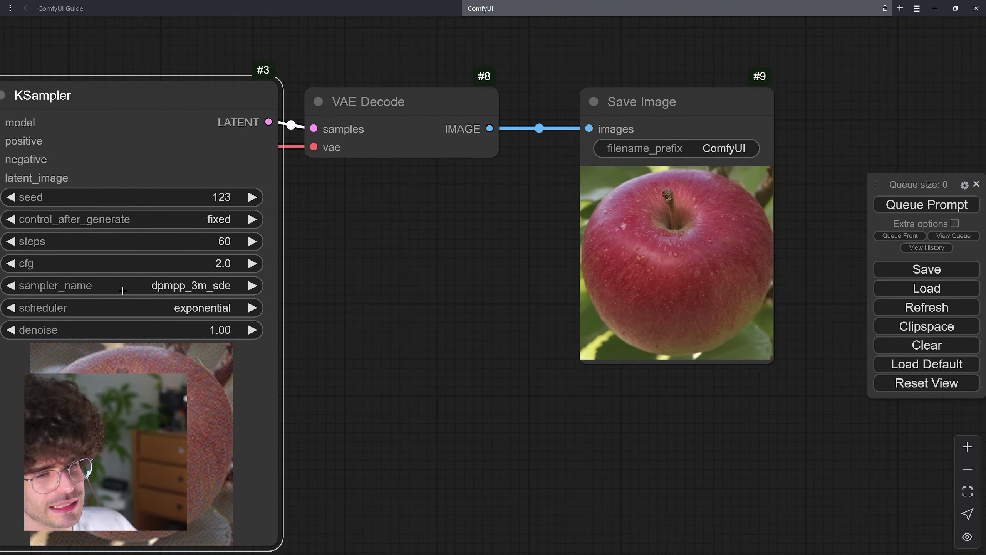
pyautogui.click(951, 205)
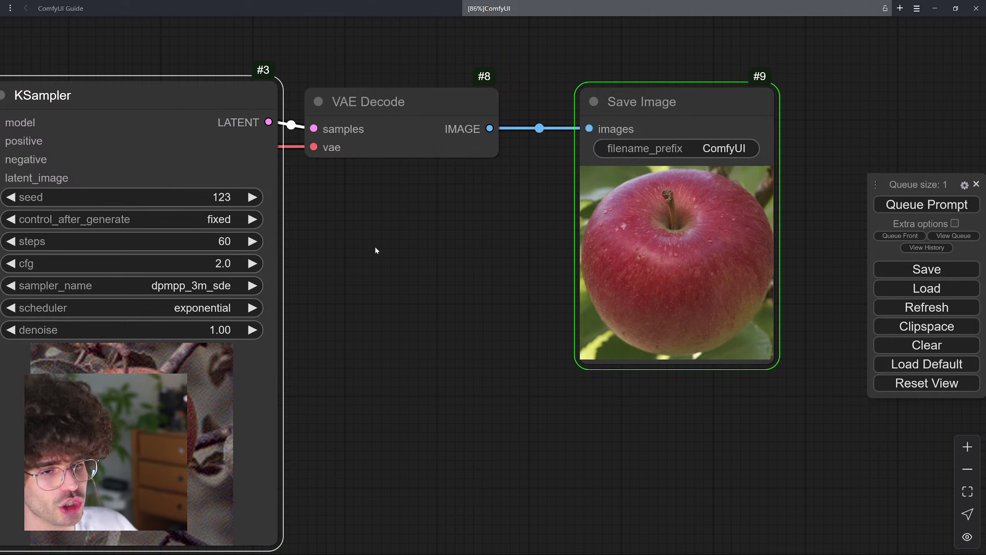
# - Inspect the apple generated with dpmpp_3m_sde and exponential up close in the Save Image node, and return to the KSampler
pyautogui.scroll(6, 697, 245)
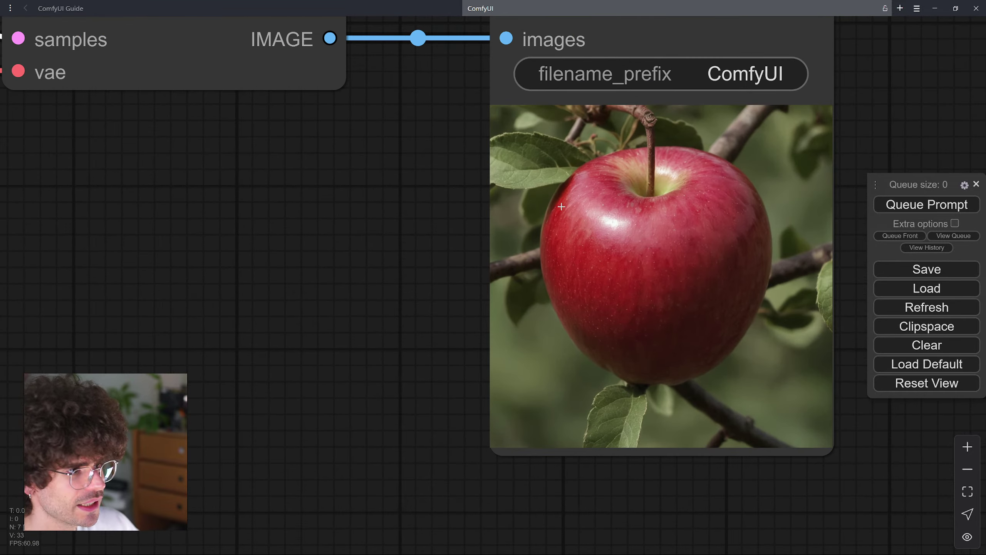
pyautogui.scroll(2, 562, 206)
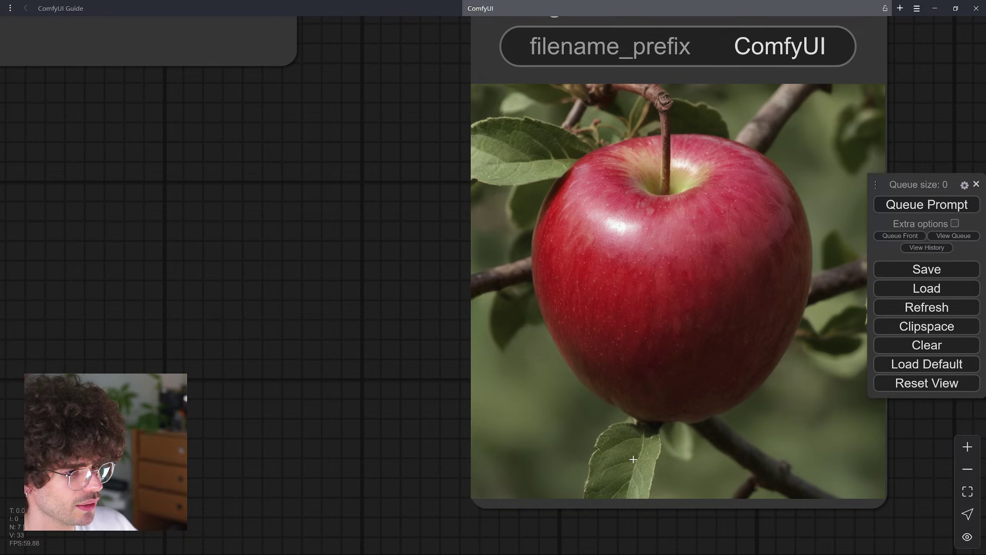
pyautogui.moveTo(451, 231); pyautogui.dragTo(285, 238)
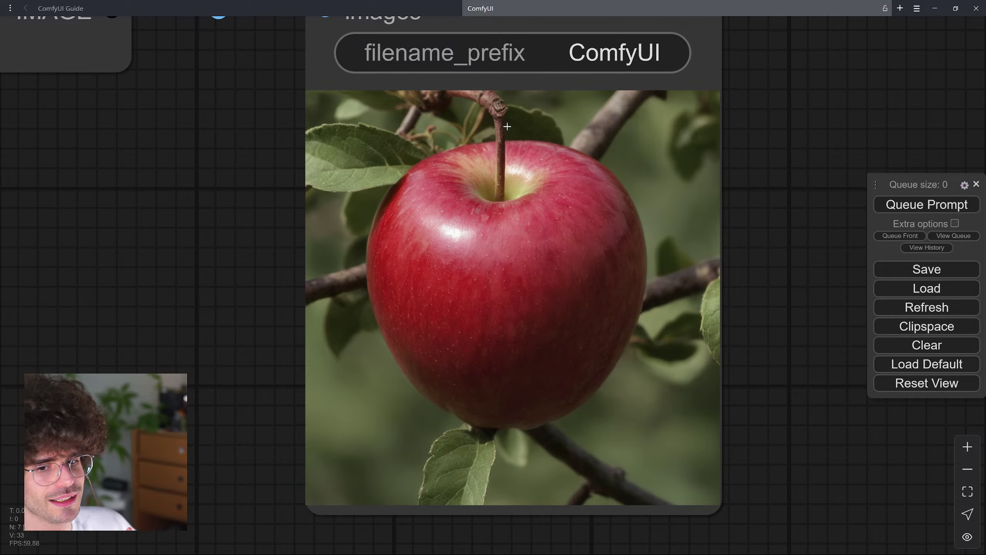
pyautogui.scroll(-5, 508, 126)
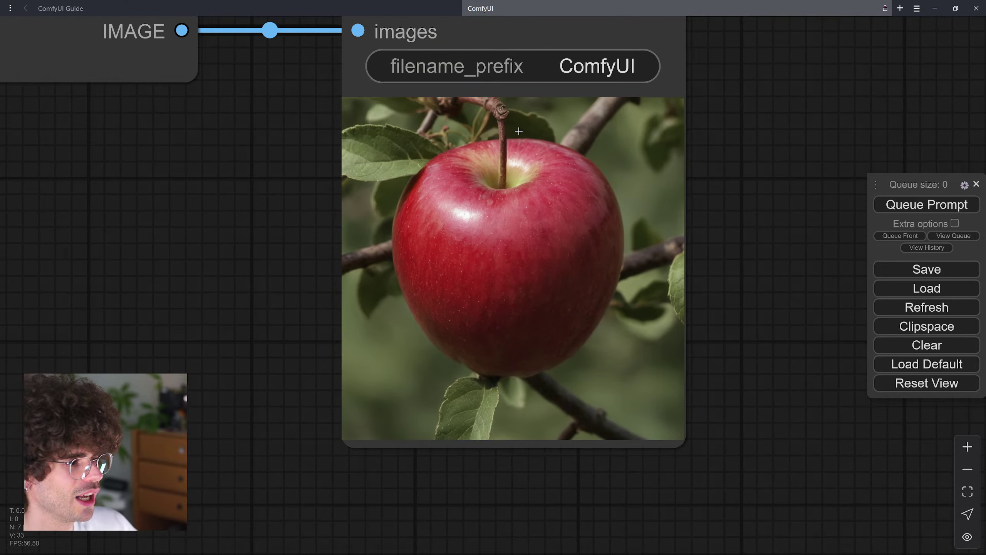
pyautogui.moveTo(279, 258); pyautogui.dragTo(731, 284)
pyautogui.scroll(-3, 527, 280)
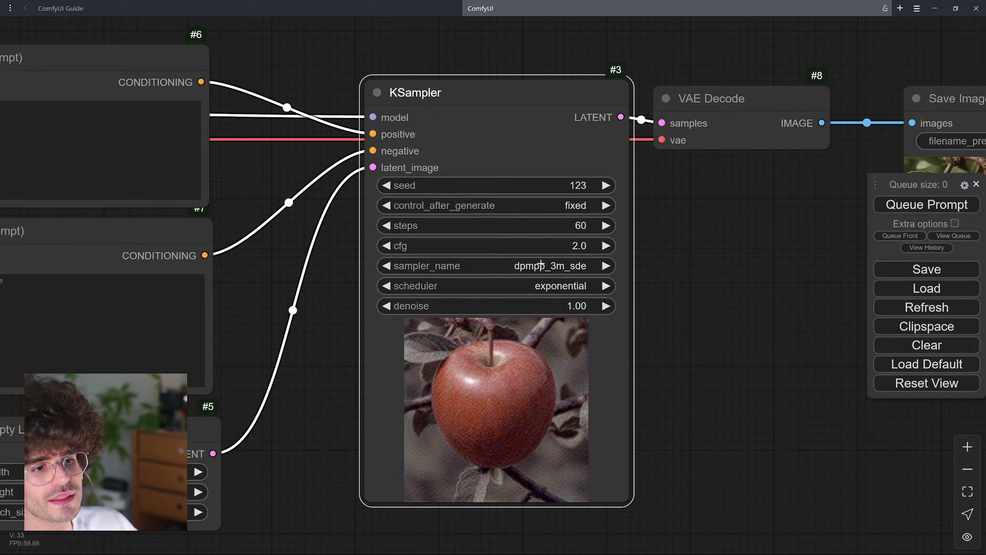
# - Set the KSampler's sampler to dpmpp_3m_sde_gpu, queue the prompt and inspect the generated apple image
pyautogui.click(612, 265)
pyautogui.moveTo(775, 283); pyautogui.dragTo(652, 279)
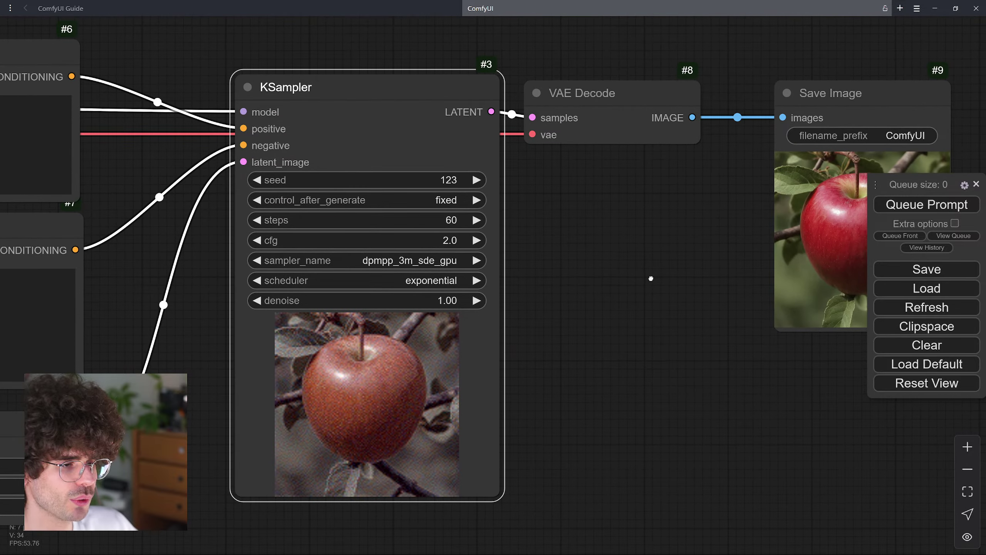
pyautogui.click(906, 206)
pyautogui.moveTo(695, 235); pyautogui.dragTo(557, 247)
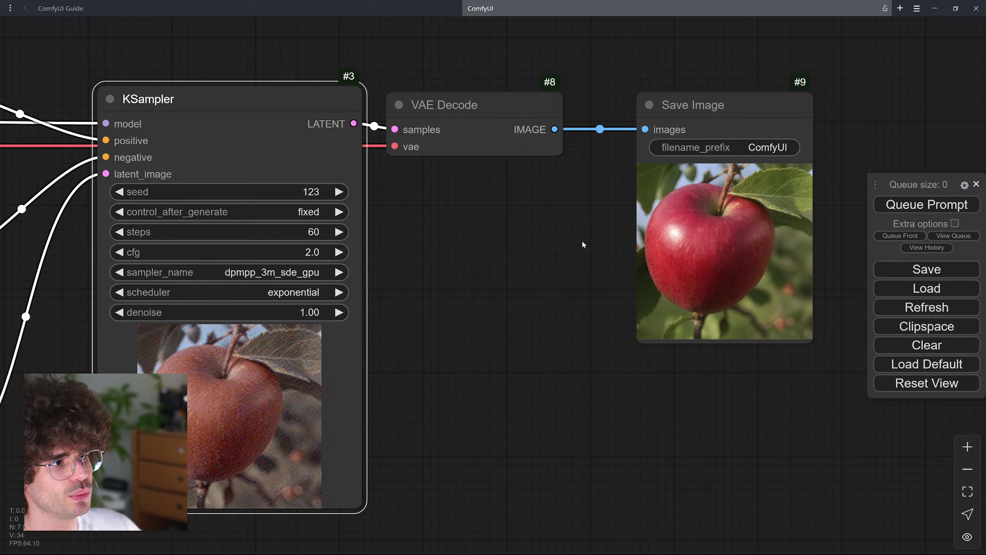
pyautogui.scroll(5, 821, 205)
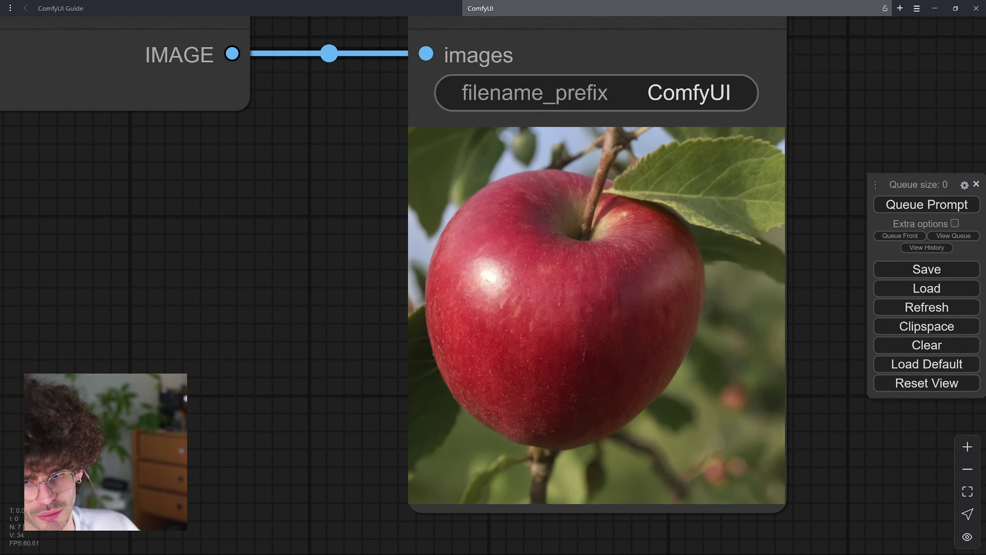
# - Compare the latest apple images with earlier ComfyUI outputs in Stability Matrix's Output Browser, then return to ComfyUI
pyautogui.hotkey('alt', 'Tab')
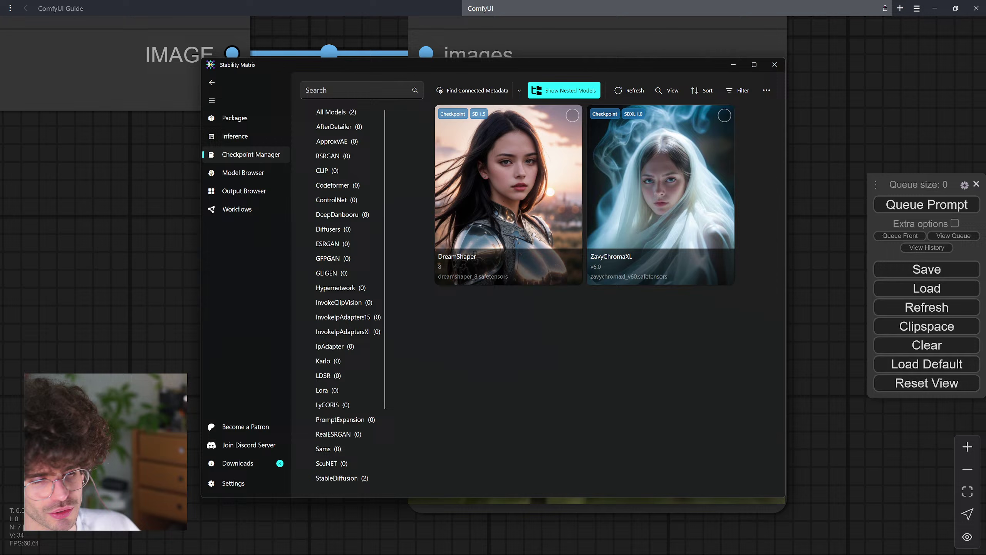
pyautogui.click(251, 192)
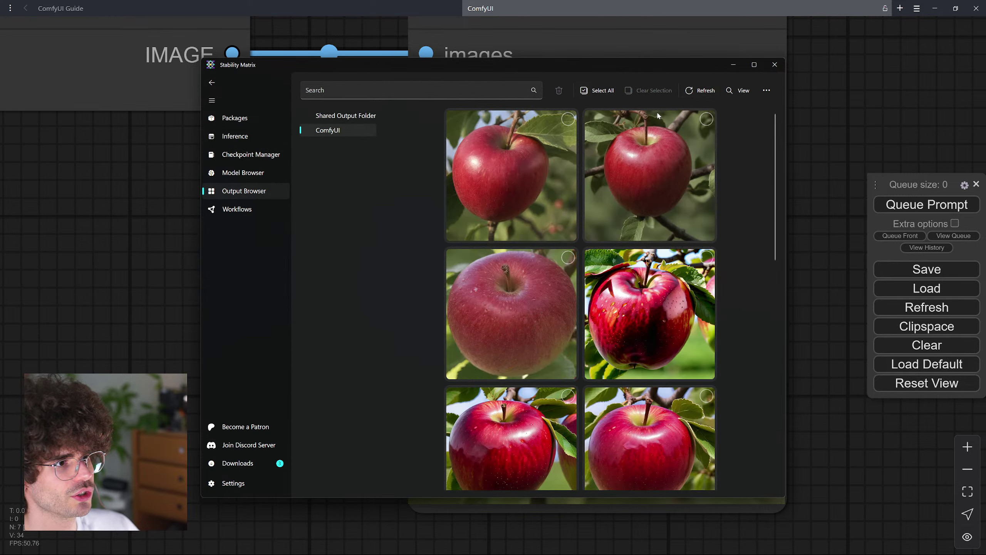
pyautogui.click(542, 164)
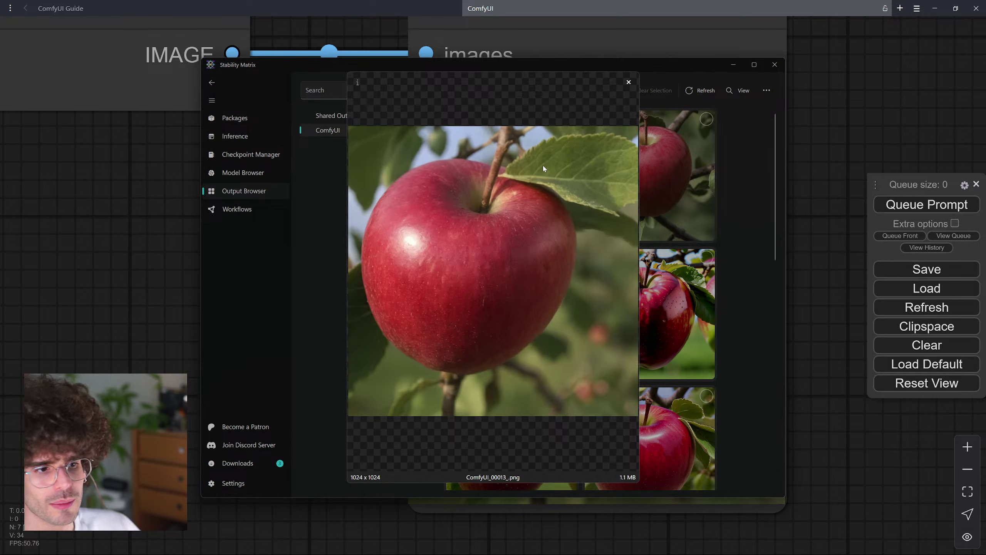
pyautogui.press('Right')
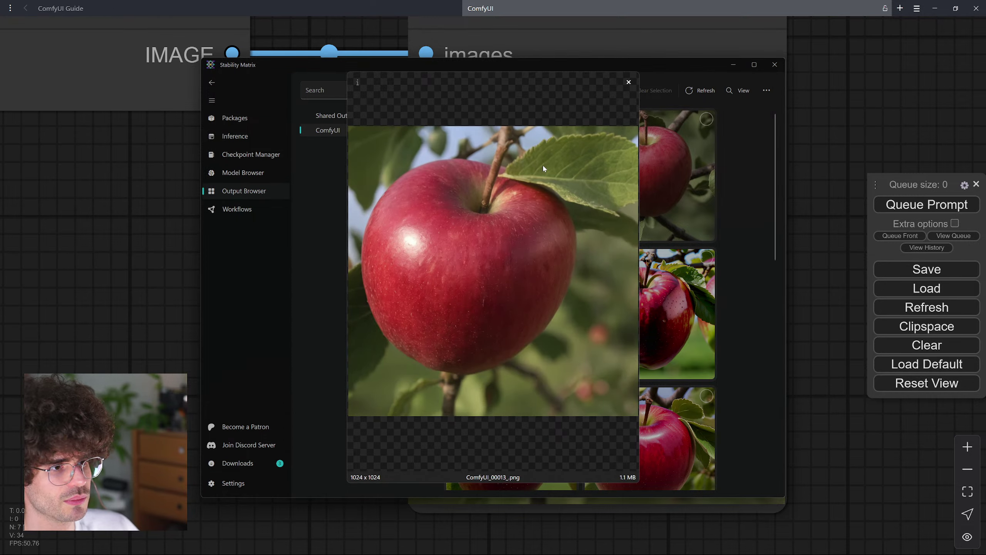
pyautogui.press('Right')
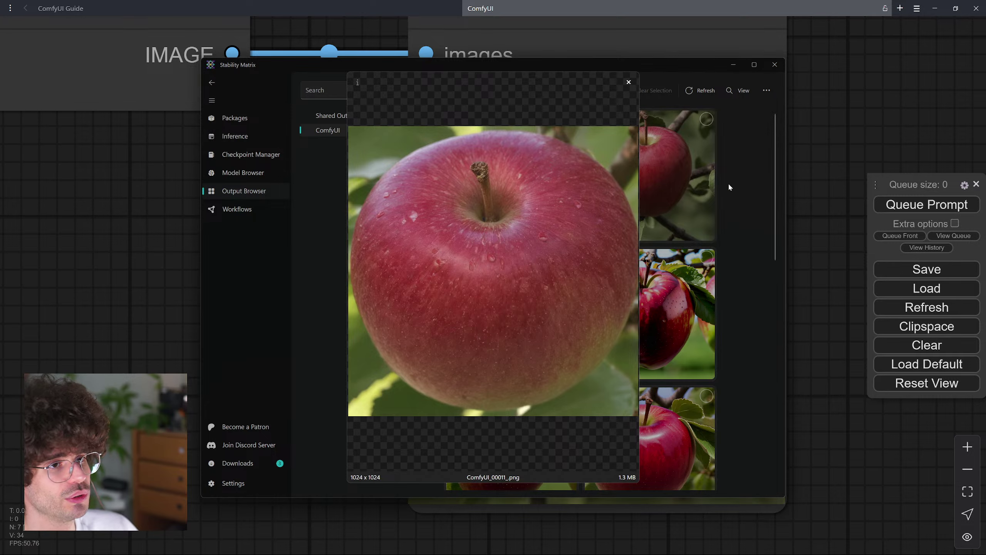
pyautogui.press('Escape')
pyautogui.scroll(-3, 729, 185)
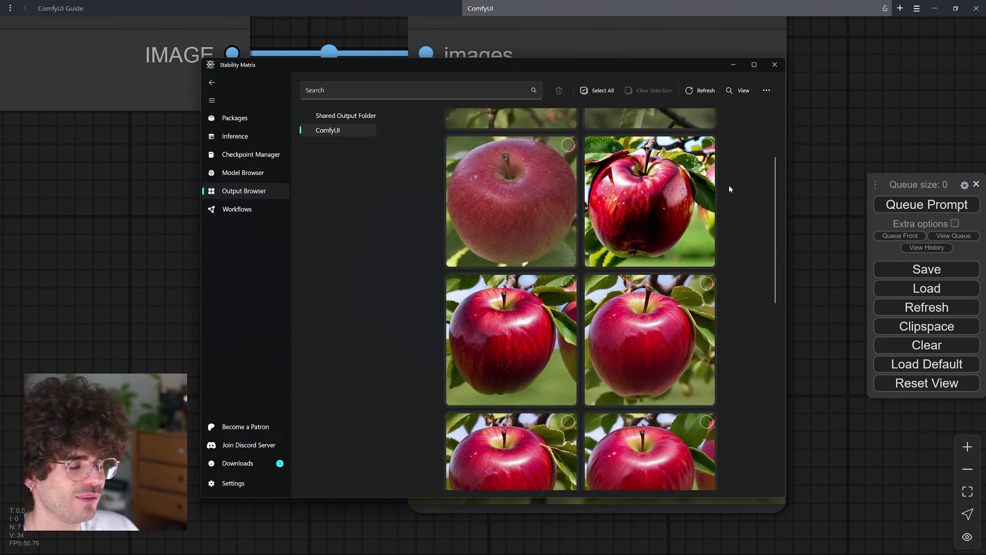
pyautogui.scroll(-2, 730, 189)
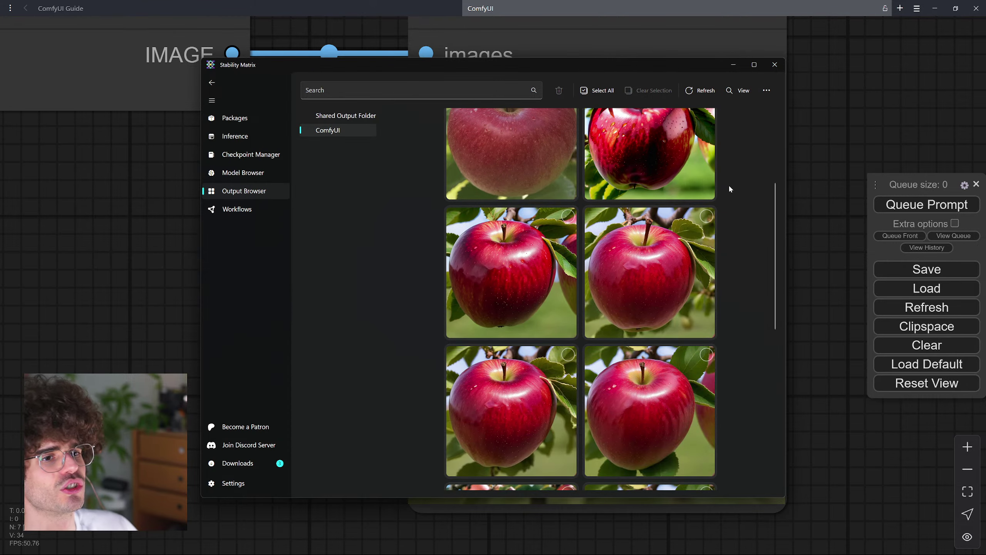
pyautogui.click(729, 70)
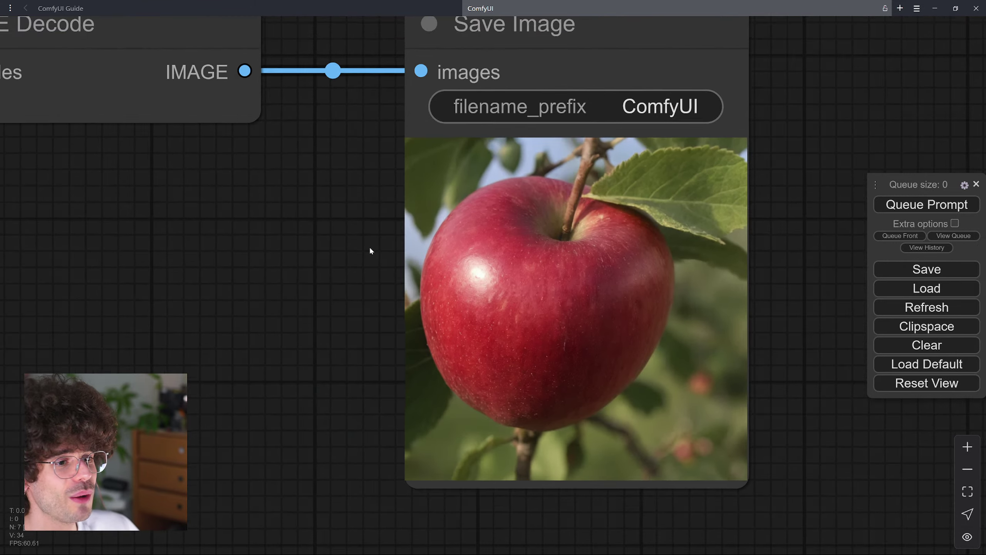
# - Set the KSampler's control_after_generate option to randomize
pyautogui.scroll(-2, 349, 245)
pyautogui.moveTo(342, 242); pyautogui.dragTo(632, 278)
pyautogui.scroll(-3, 515, 353)
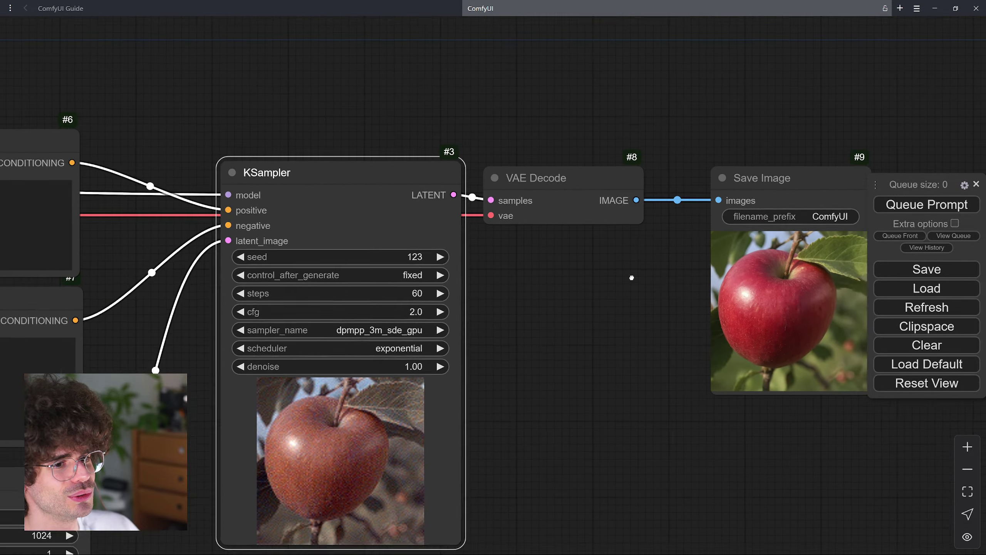
pyautogui.scroll(-2, 579, 296)
pyautogui.moveTo(579, 296); pyautogui.dragTo(660, 313)
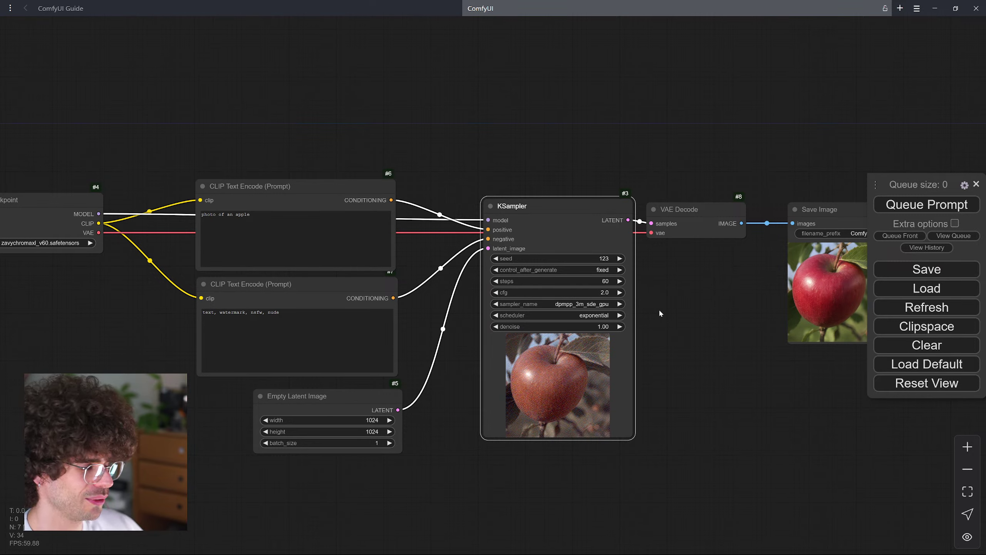
pyautogui.click(576, 270)
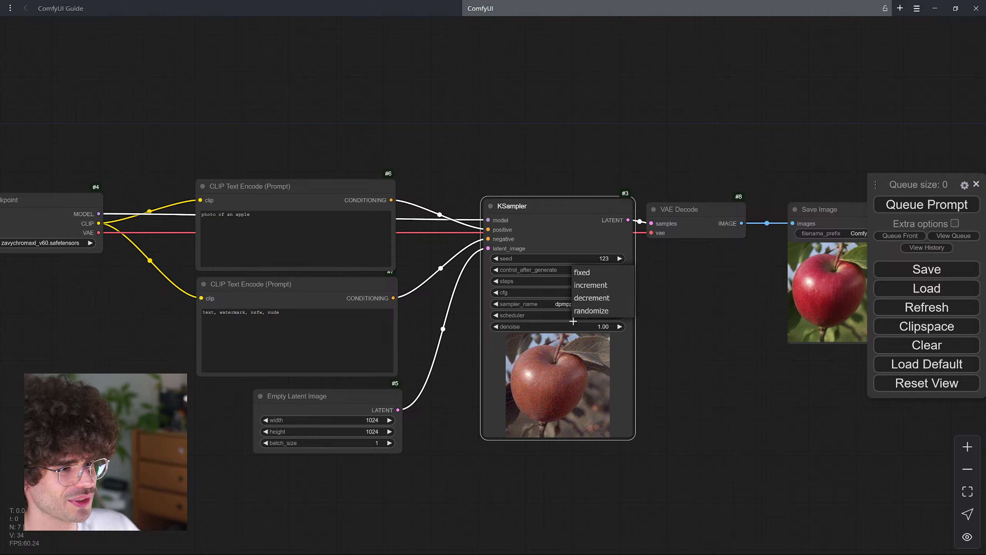
pyautogui.click(591, 311)
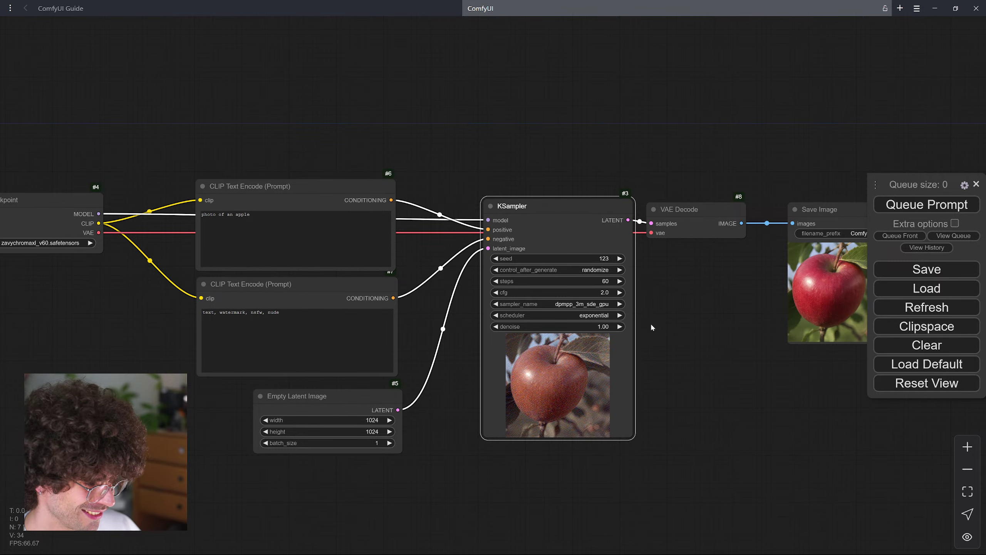
# - Switch to the ComfyUI Guide presentation and advance to the "Creating a Prompt" reference image slide
pyautogui.click(297, 11)
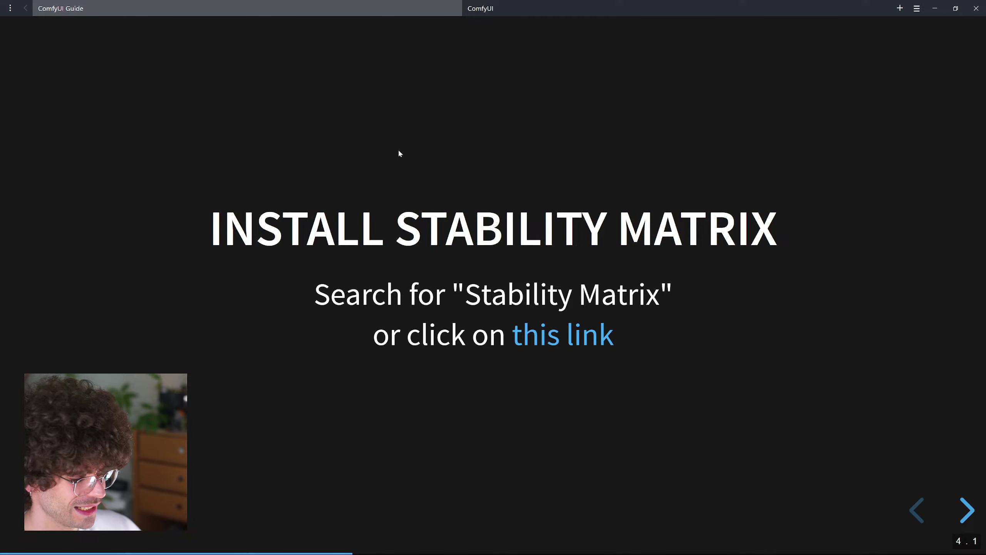
pyautogui.press('Right')
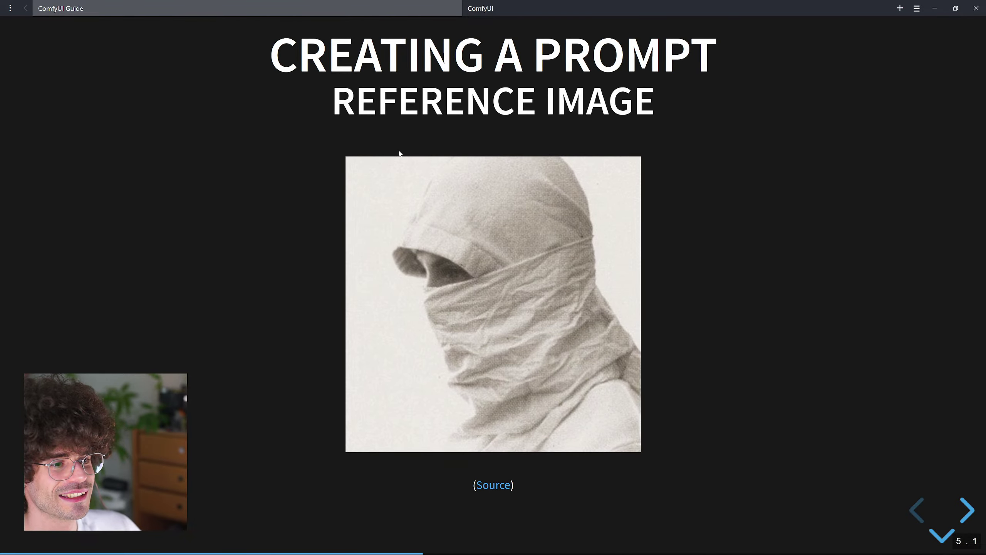
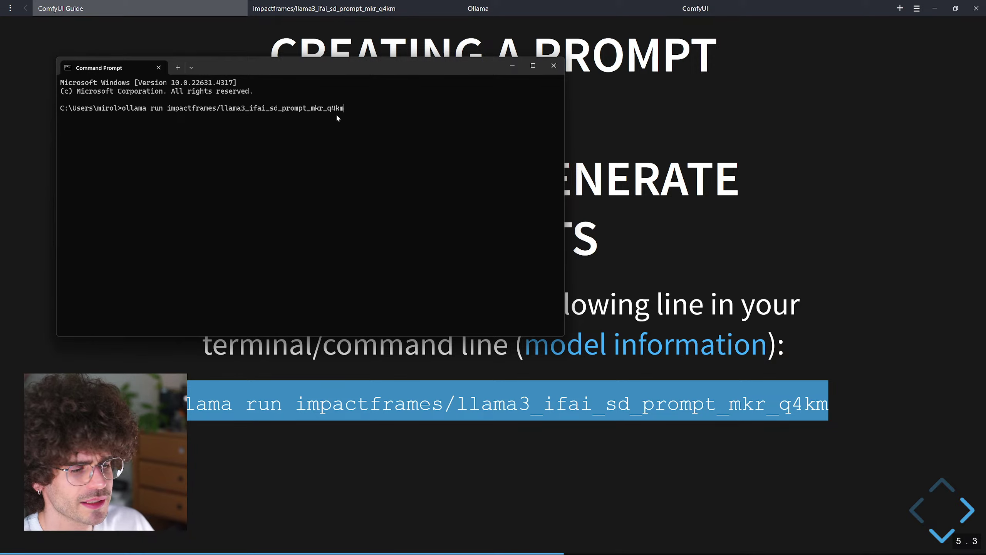
# - Execute "ollama run impactframes/llama3_ifai_sd_prompt_mkr_q4km" in the Command Prompt
pyautogui.press('Return')
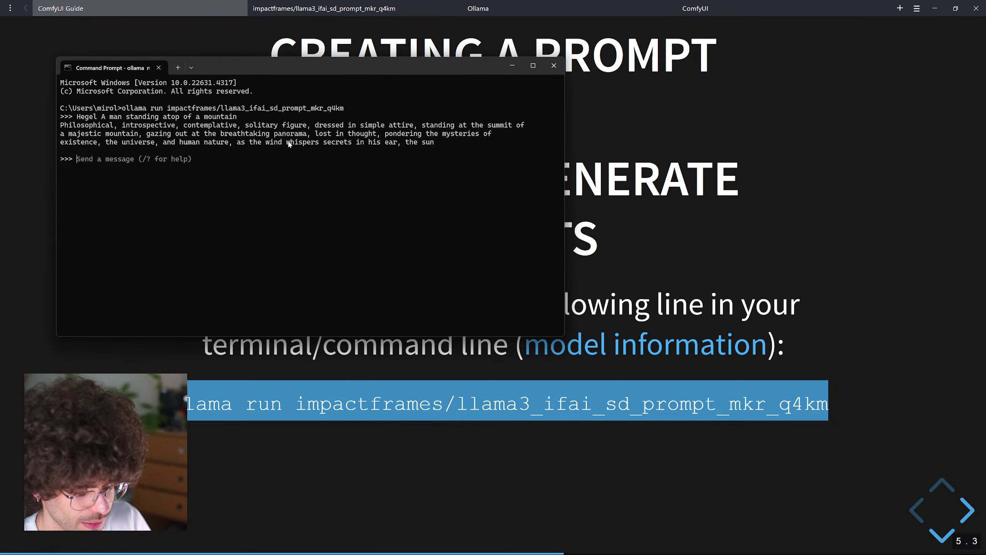
pyautogui.write('create a m')
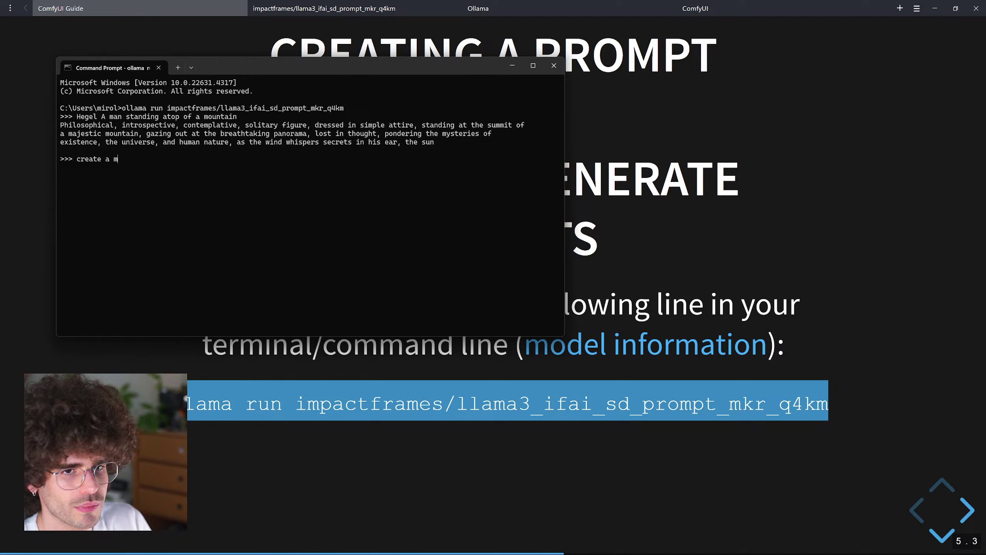
pyautogui.write('ou')
pyautogui.press('BackSpace')
pyautogui.press('BackSpace')
pyautogui.press('BackSpace')
pyautogui.press('BackSpace')
pyautogui.press('BackSpace')
pyautogui.press('BackSpace')
pyautogui.press('BackSpace')
pyautogui.press('BackSpace')
pyautogui.press('BackSpace')
pyautogui.press('BackSpace')
pyautogui.press('BackSpace')
pyautogui.press('BackSpace')
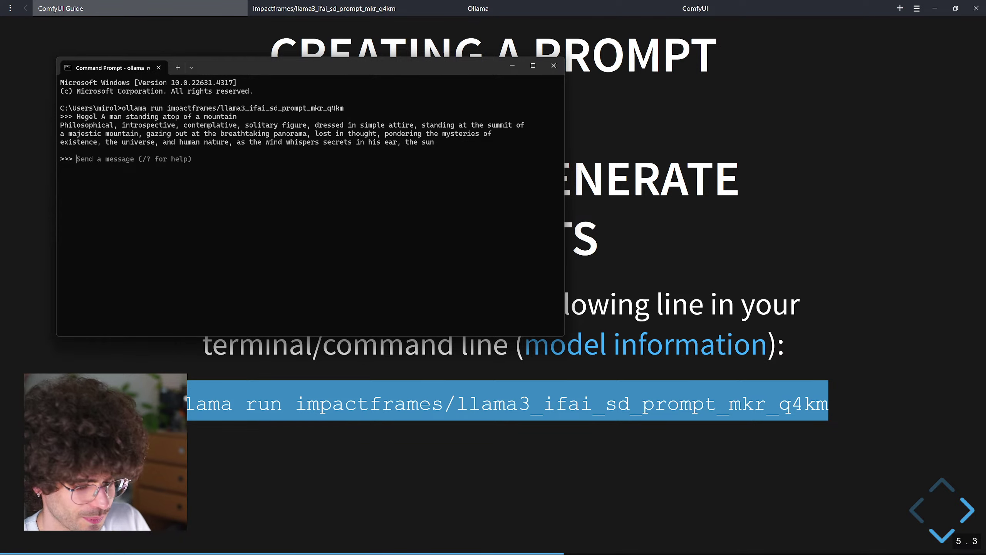
# - Begin a new message to the prompt-making model with "Create a prompt"
pyautogui.write('Cretae a promp')
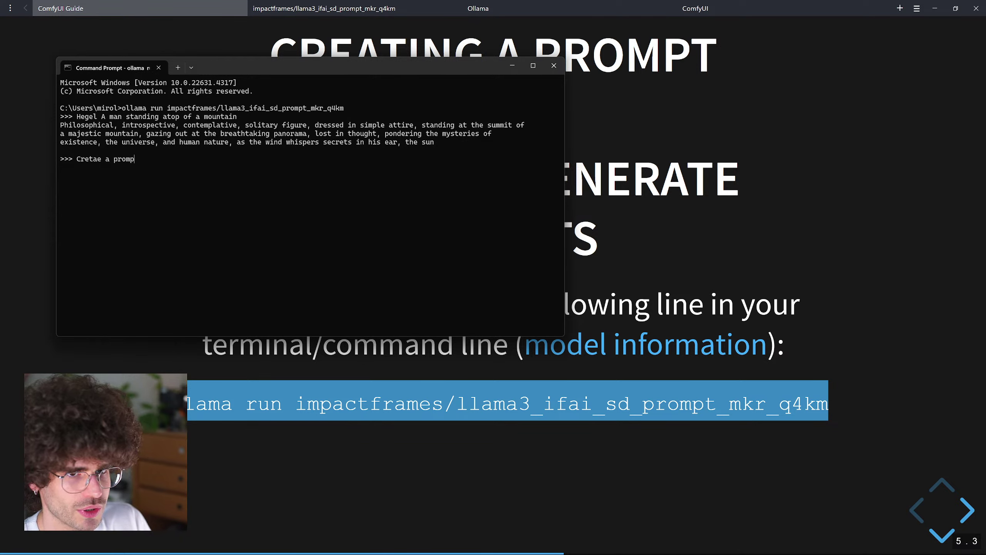
pyautogui.press('BackSpace')
pyautogui.press('BackSpace')
pyautogui.press('BackSpace')
pyautogui.press('BackSpace')
pyautogui.press('BackSpace')
pyautogui.press('BackSpace')
pyautogui.press('BackSpace')
pyautogui.press('BackSpace')
pyautogui.press('BackSpace')
pyautogui.press('BackSpace')
pyautogui.press('BackSpace')
pyautogui.write('ate ')
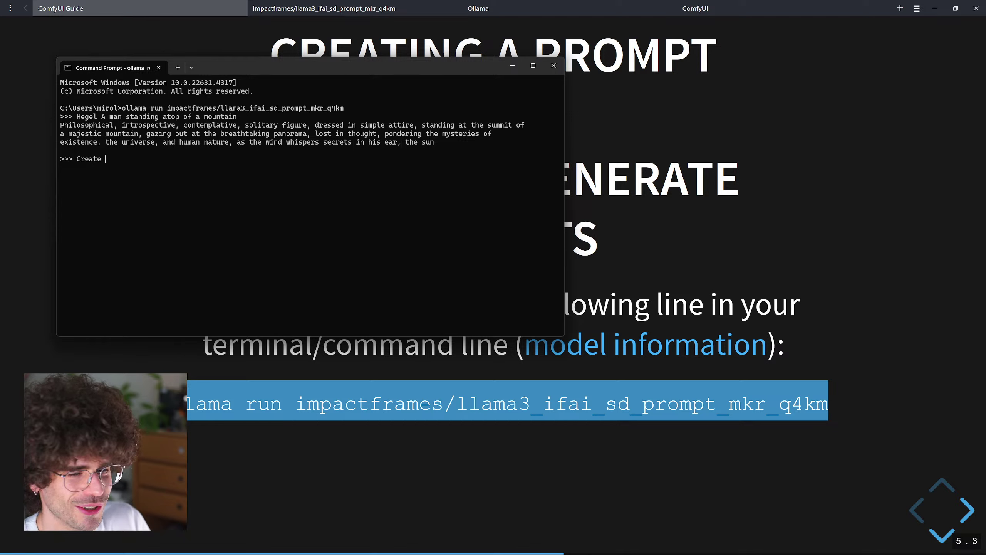
pyautogui.write('a prompt ')
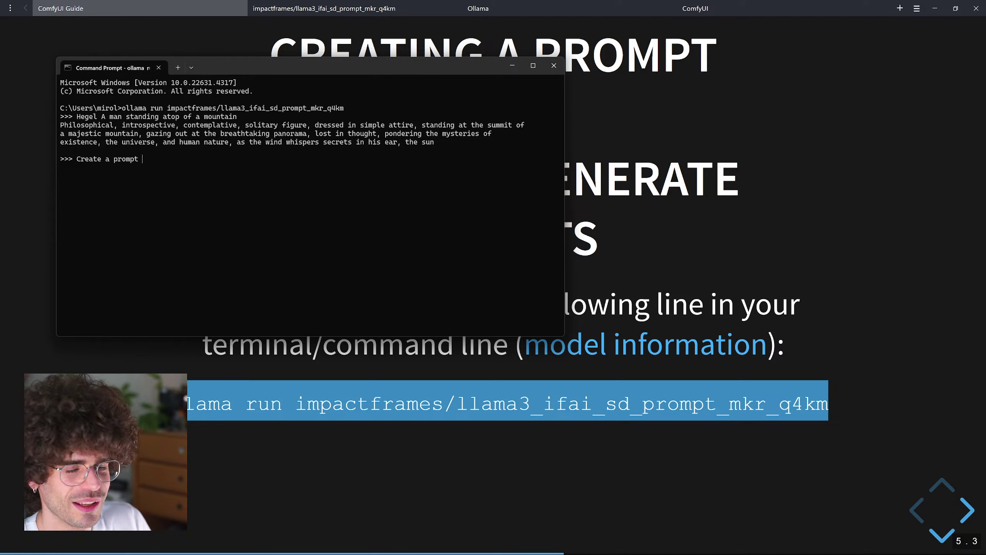
pyautogui.write('for an image that')
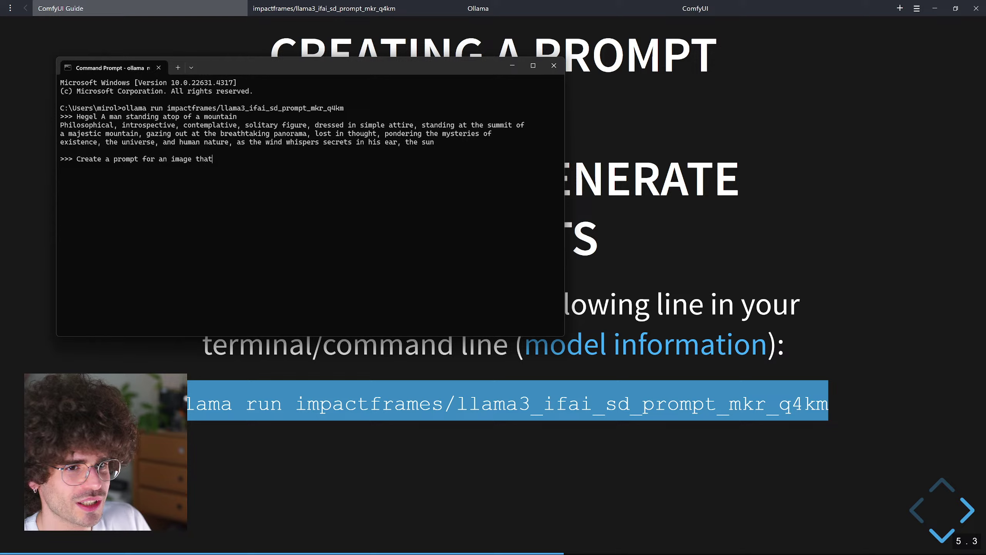
pyautogui.write(' generates a')
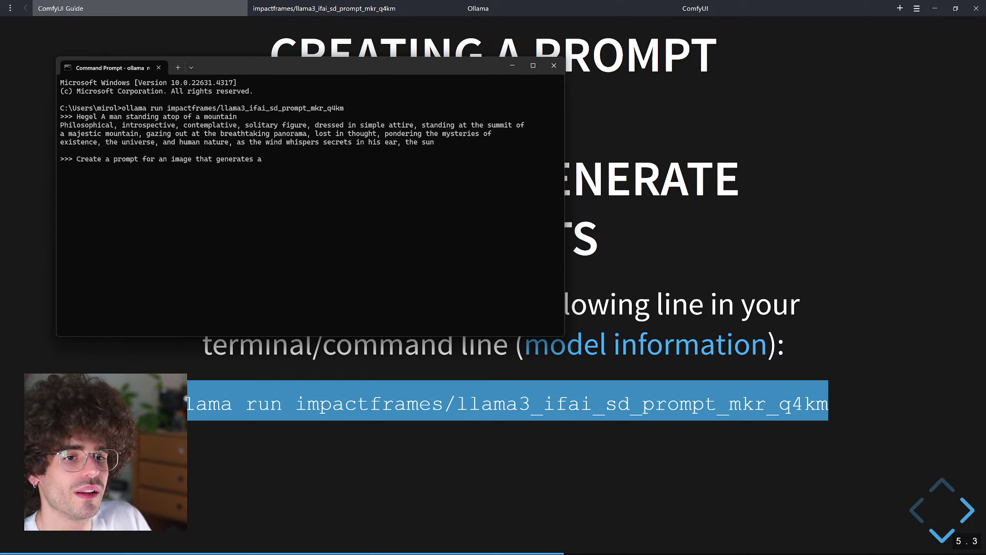
pyautogui.press('BackSpace')
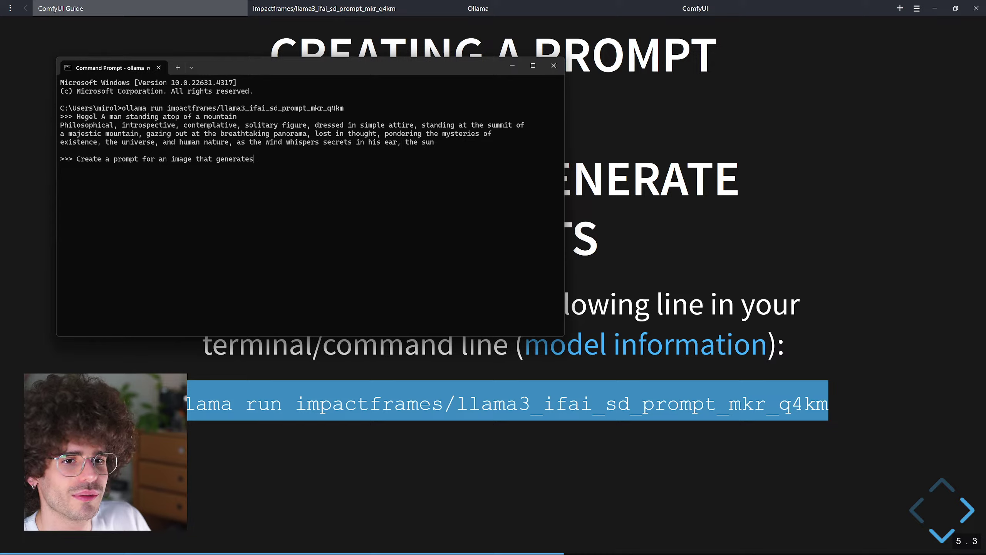
pyautogui.press('BackSpace')
pyautogui.press('BackSpace')
pyautogui.press('BackSpace')
pyautogui.press('BackSpace')
pyautogui.press('BackSpace')
pyautogui.press('BackSpace')
pyautogui.press('BackSpace')
pyautogui.press('BackSpace')
pyautogui.press('BackSpace')
pyautogui.press('BackSpace')
pyautogui.press('BackSpace')
pyautogui.press('BackSpace')
pyautogui.press('BackSpace')
pyautogui.press('BackSpace')
pyautogui.press('BackSpace')
pyautogui.press('BackSpace')
pyautogui.press('BackSpace')
pyautogui.press('BackSpace')
pyautogui.press('BackSpace')
pyautogui.press('BackSpace')
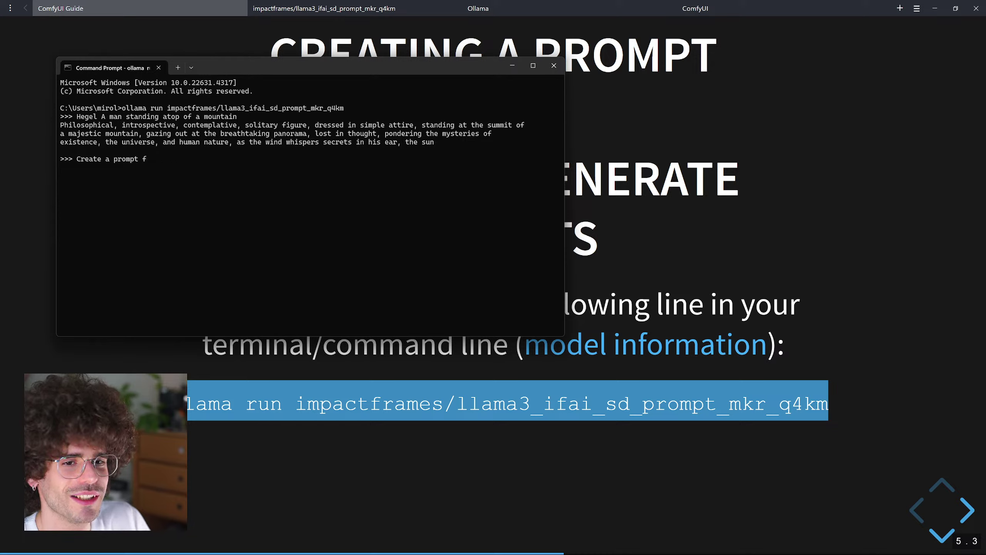
pyautogui.press('BackSpace')
# - Continue the message to the model with "that generates an image of a person,"
pyautogui.write('that g')
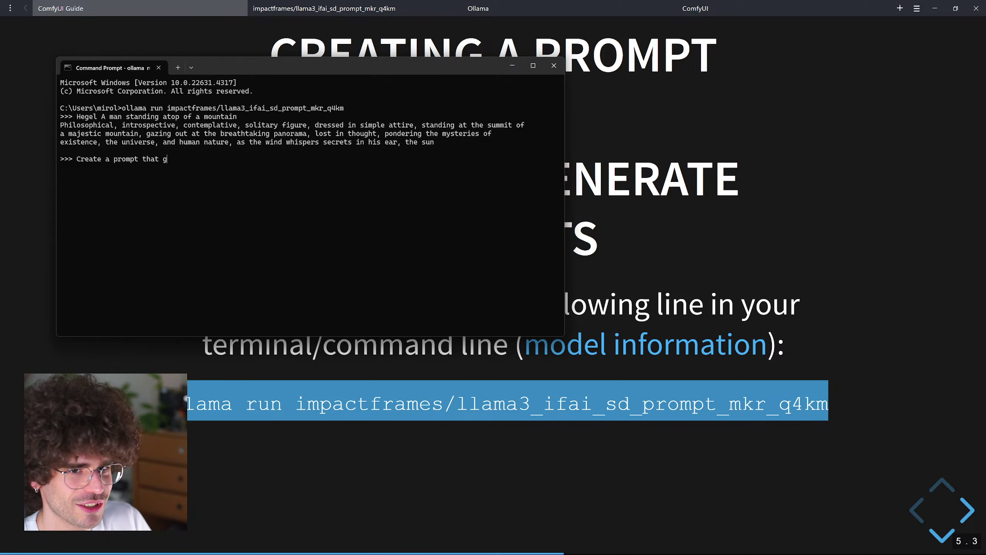
pyautogui.write('enerates an image')
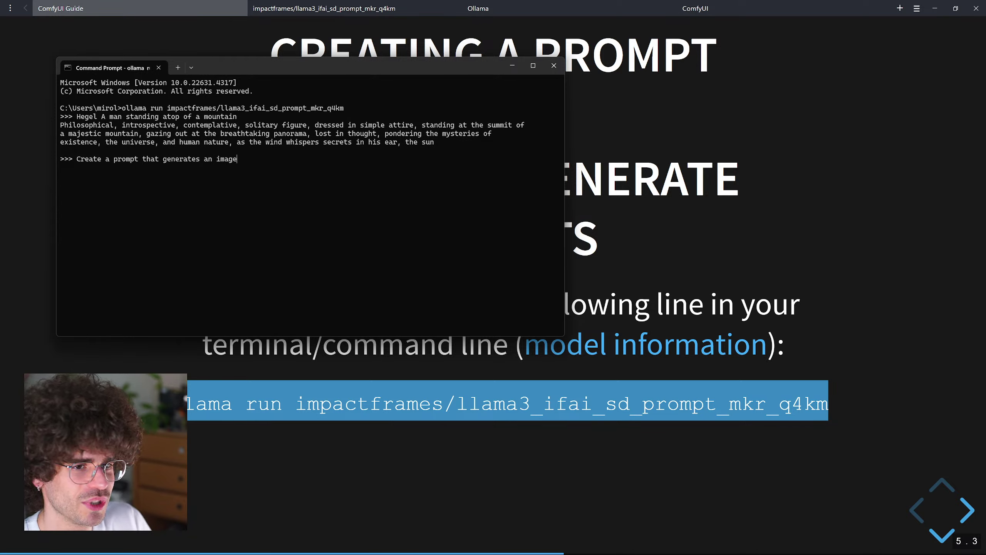
pyautogui.write(' of a person, ')
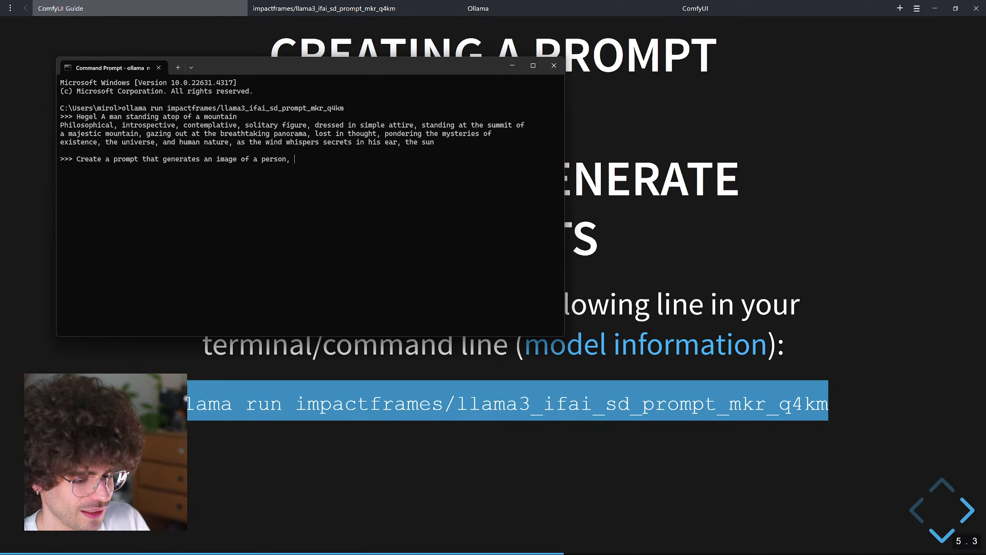
pyautogui.write('fully')
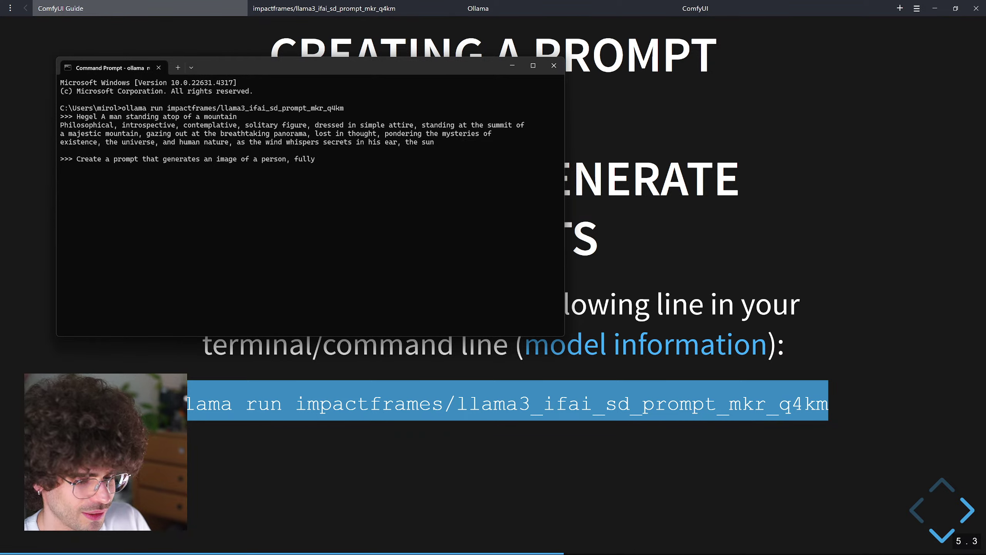
pyautogui.press('BackSpace')
pyautogui.press('BackSpace')
pyautogui.press('BackSpace')
pyautogui.press('BackSpace')
pyautogui.press('BackSpace')
pyautogui.press('BackSpace')
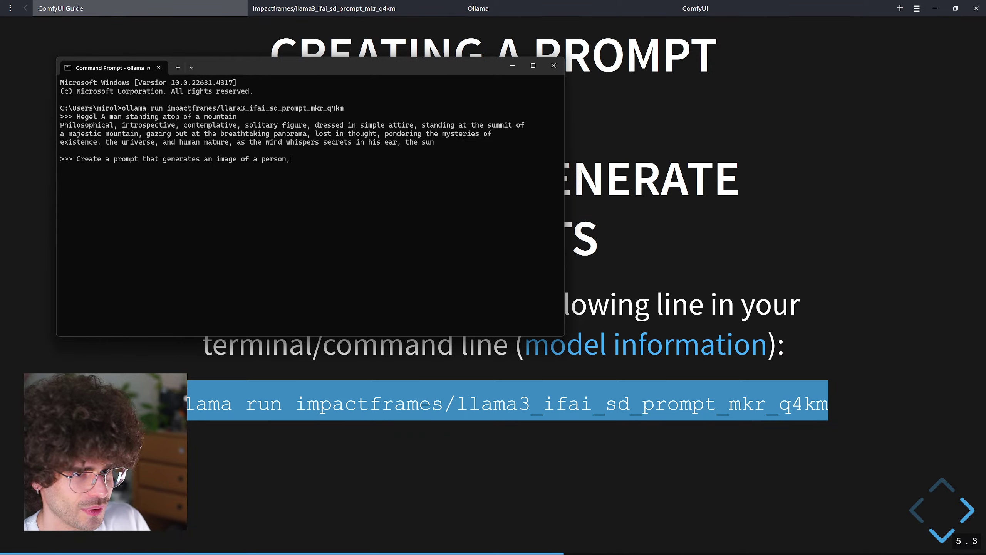
# - Complete the message to the model with "hodded, face covered, only eyes showing" and send it
pyautogui.write('hodded')
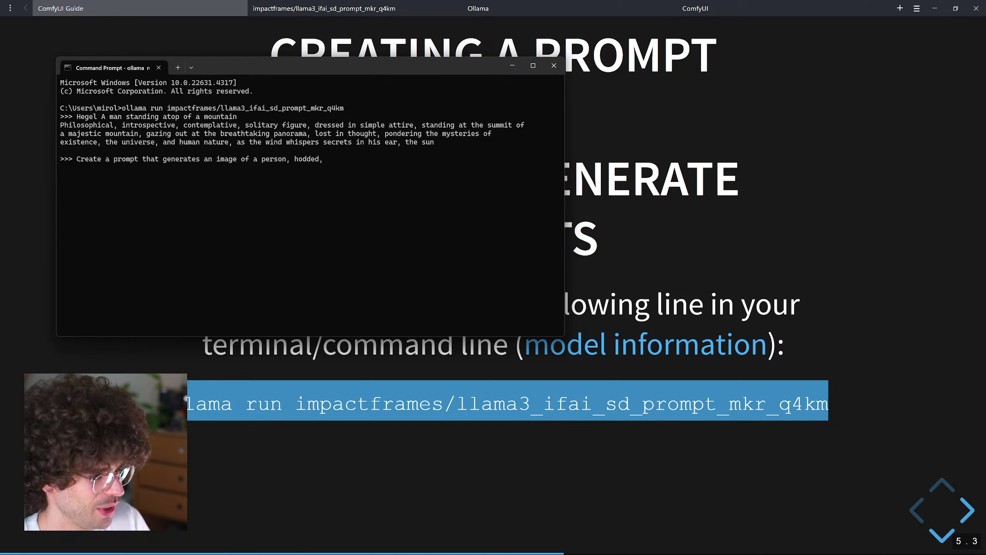
pyautogui.write(', fa')
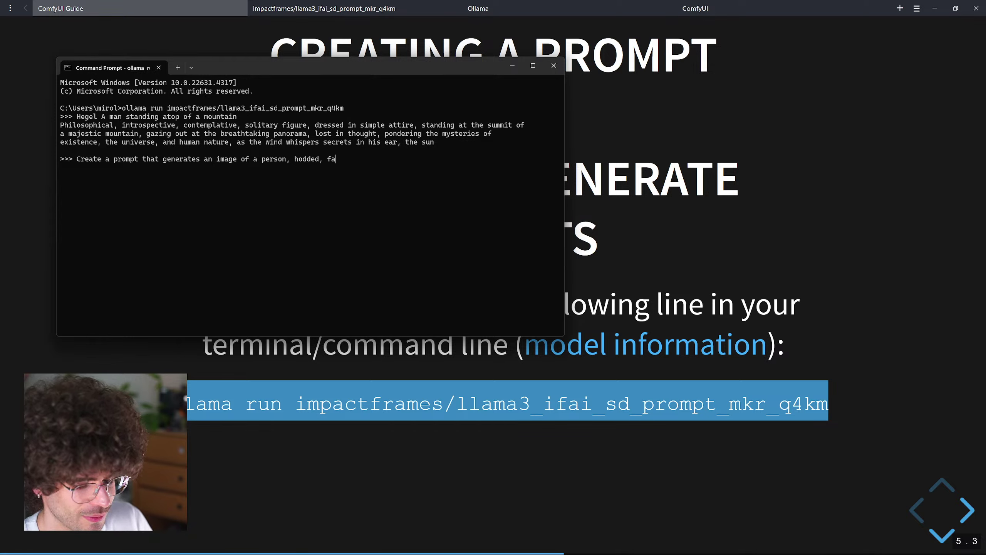
pyautogui.write('ce covered, ')
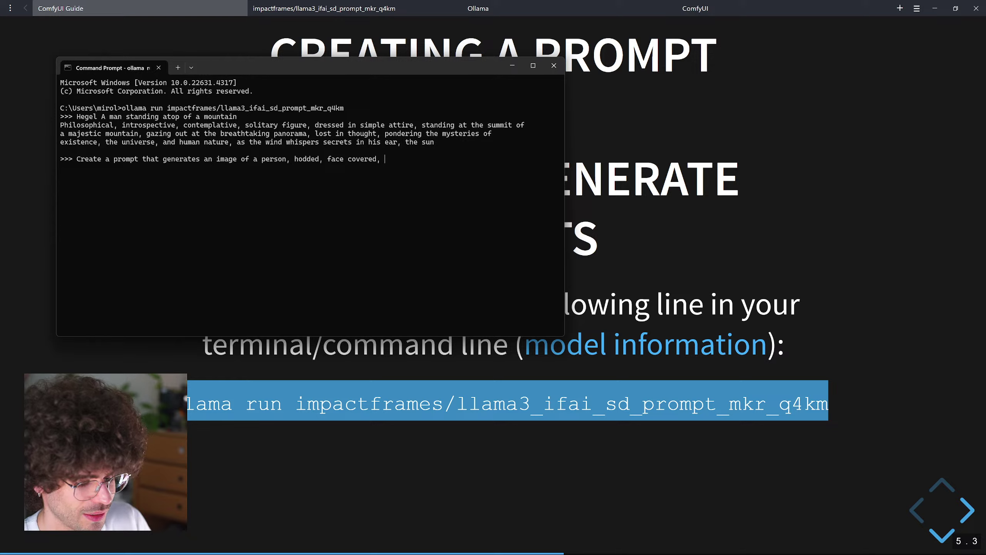
pyautogui.write('only eyes show')
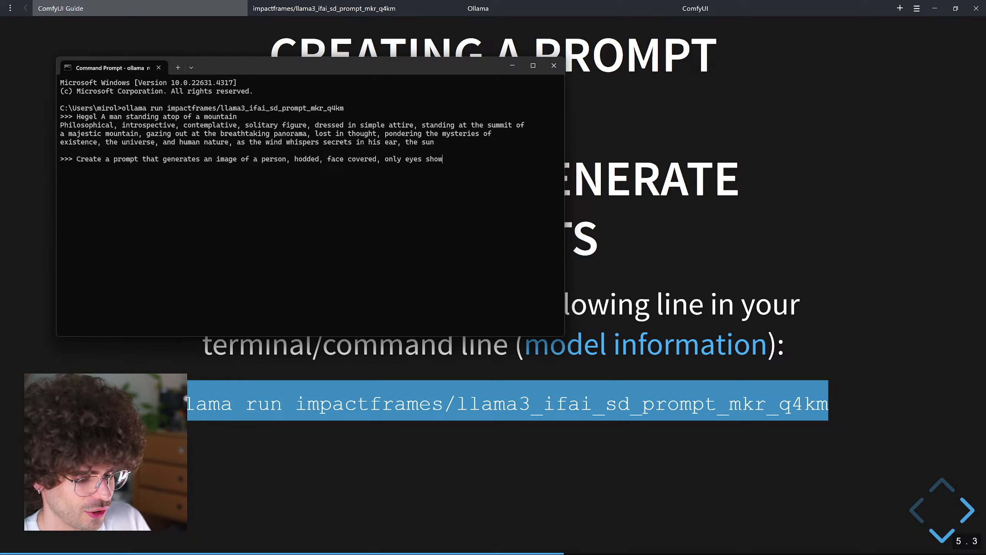
pyautogui.write('ing, but not')
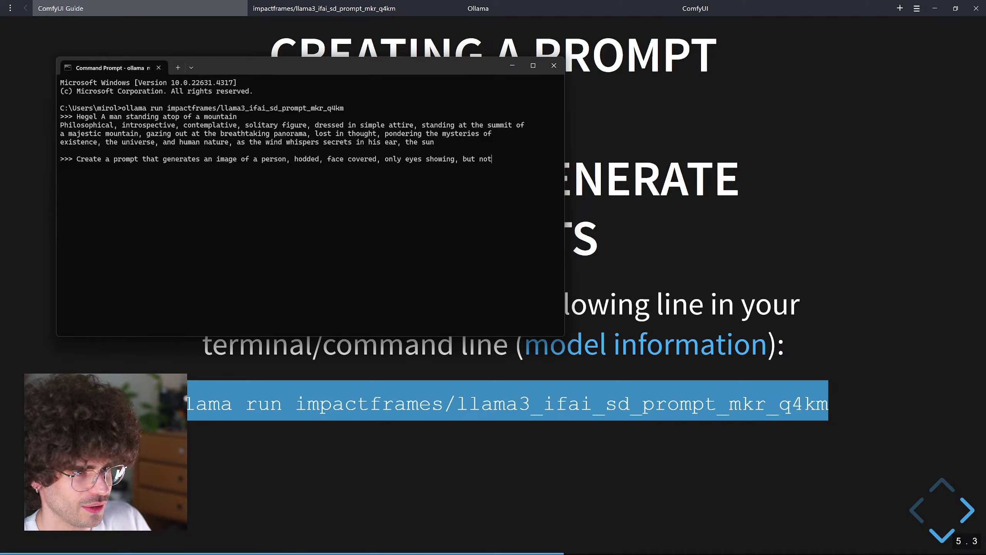
pyautogui.press('BackSpace')
pyautogui.press('BackSpace')
pyautogui.press('BackSpace')
pyautogui.press('BackSpace')
pyautogui.press('BackSpace')
pyautogui.press('BackSpace')
pyautogui.press('BackSpace')
pyautogui.press('BackSpace')
pyautogui.press('BackSpace')
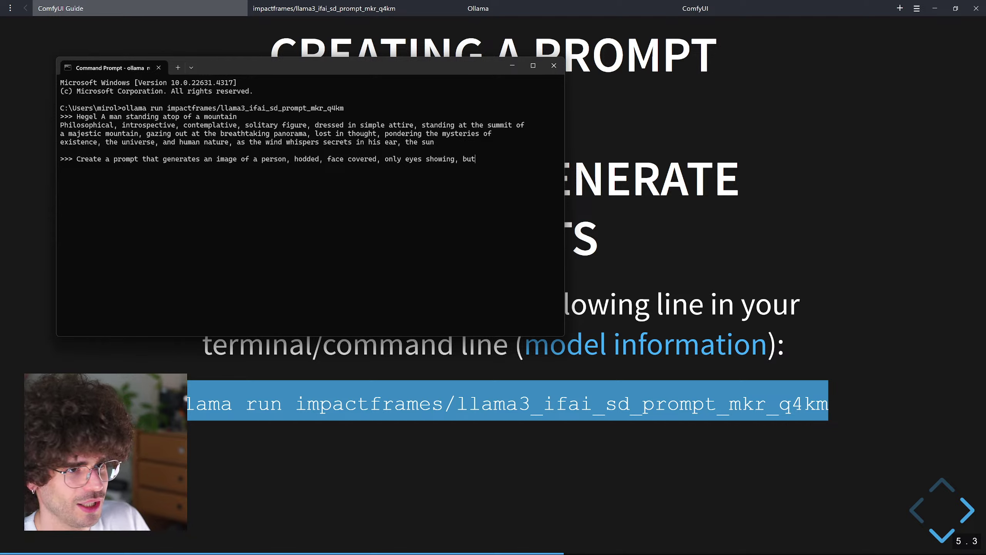
pyautogui.press('Return')
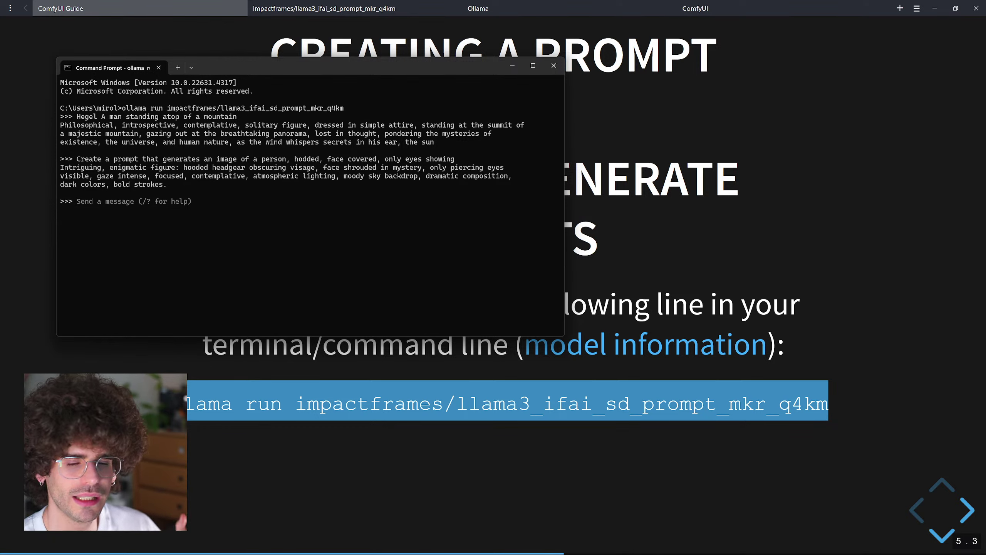
# - Copy the model's generated prompt, from "Intriguing, enigmatic figure" through "bold strokes."
pyautogui.scroll(1, 454, 235)
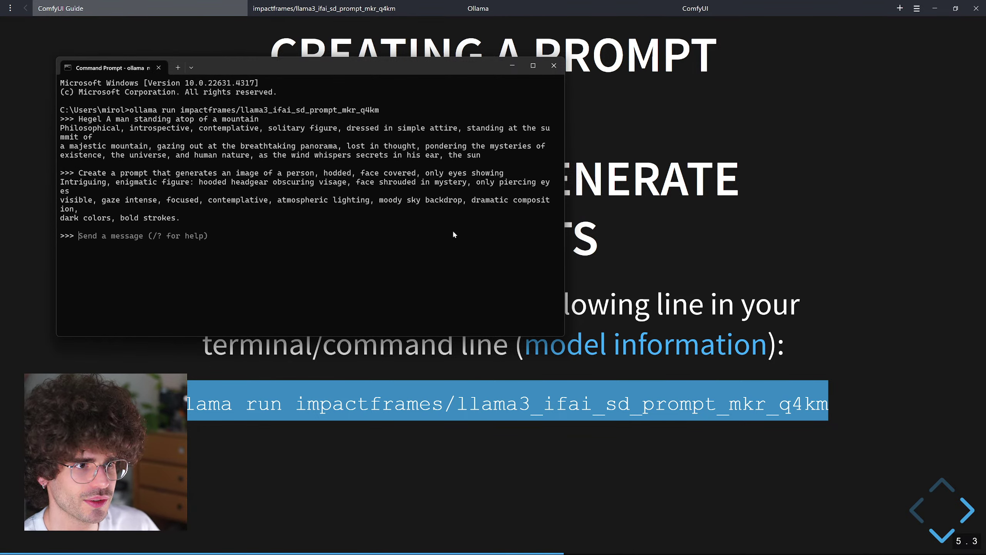
pyautogui.scroll(2, 454, 232)
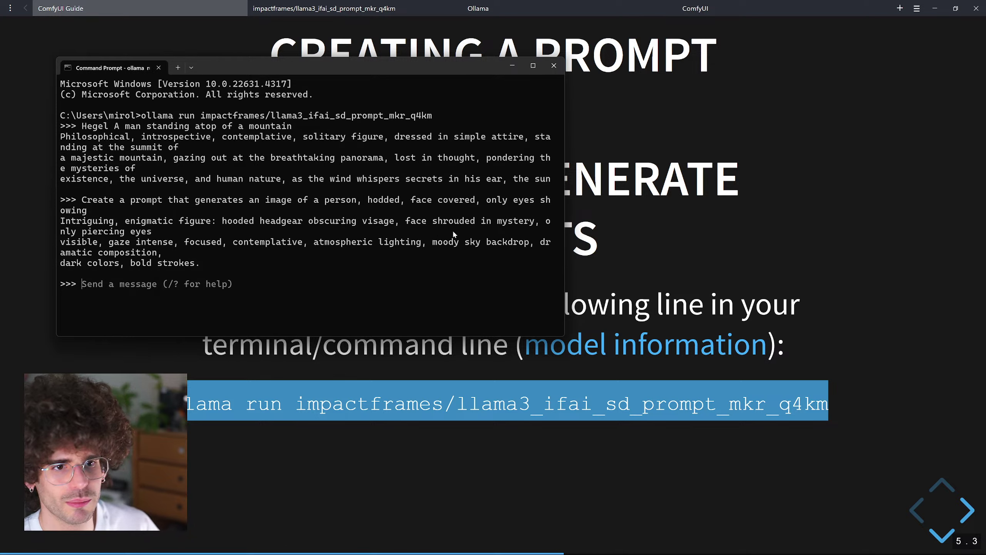
pyautogui.scroll(1, 454, 234)
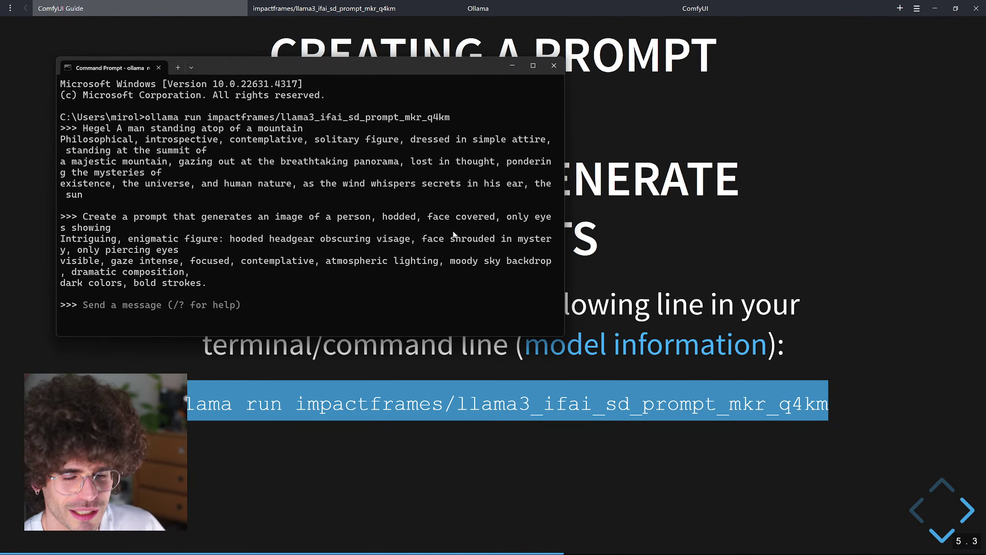
pyautogui.moveTo(207, 283); pyautogui.dragTo(60, 238)
pyautogui.hotkey('ctrl', 'c')
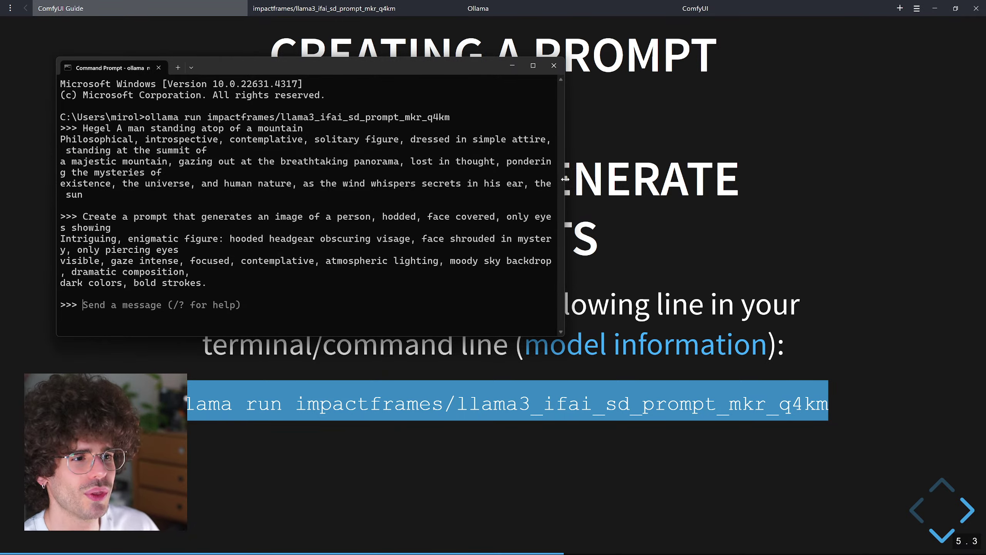
# - Switch to ComfyUI and replace the positive prompt in CLIP Text Encode node #6 with the copied text
pyautogui.click(598, 187)
pyautogui.click(738, 8)
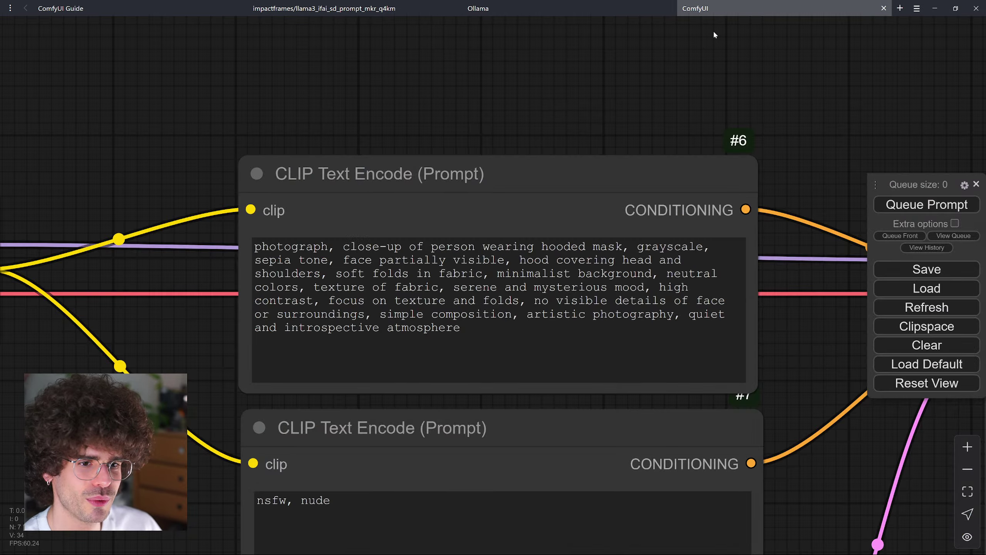
pyautogui.click(257, 244)
pyautogui.hotkey('ctrl', 'a')
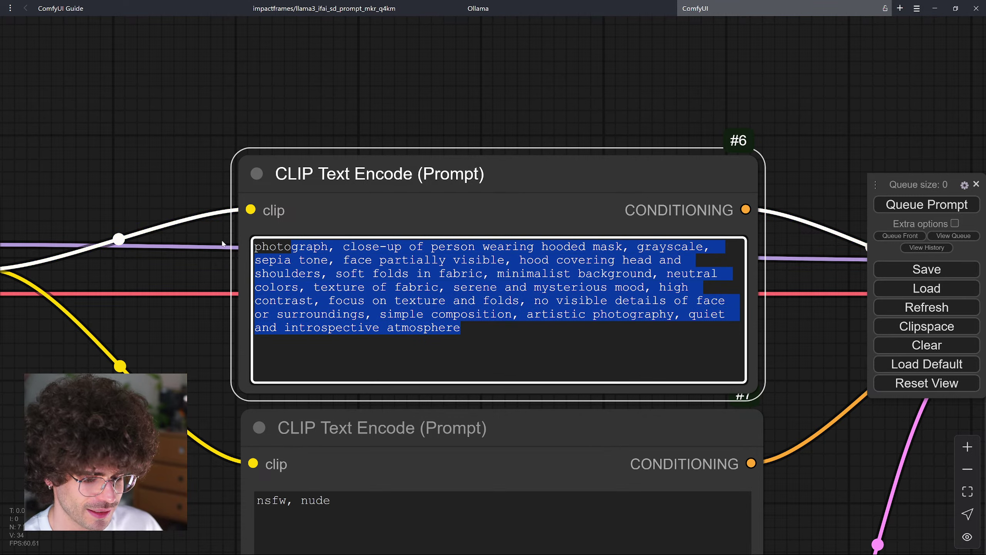
pyautogui.hotkey('ctrl', 'v')
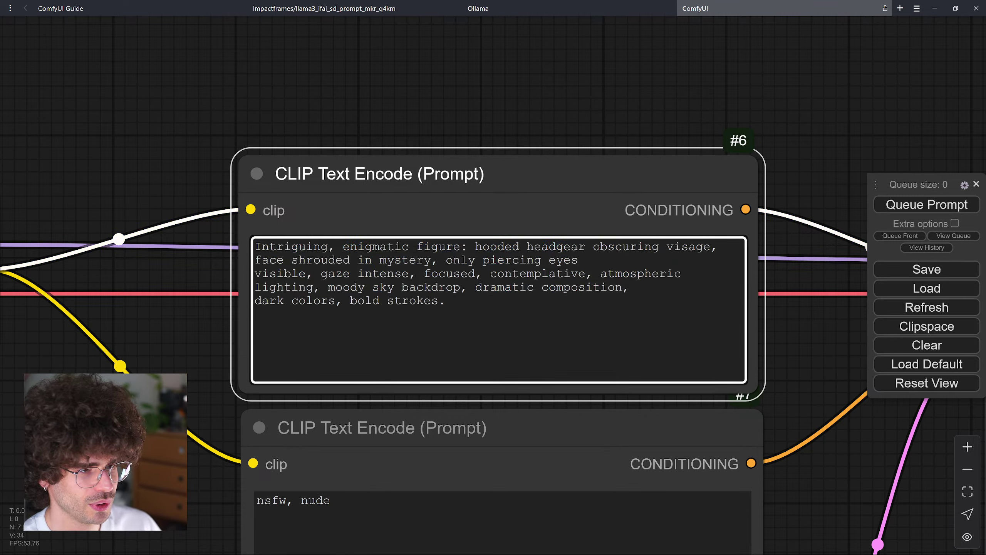
# - Queue the new prompt and examine the generated picture in the Save Image node
pyautogui.hscroll(3, 823, 324)
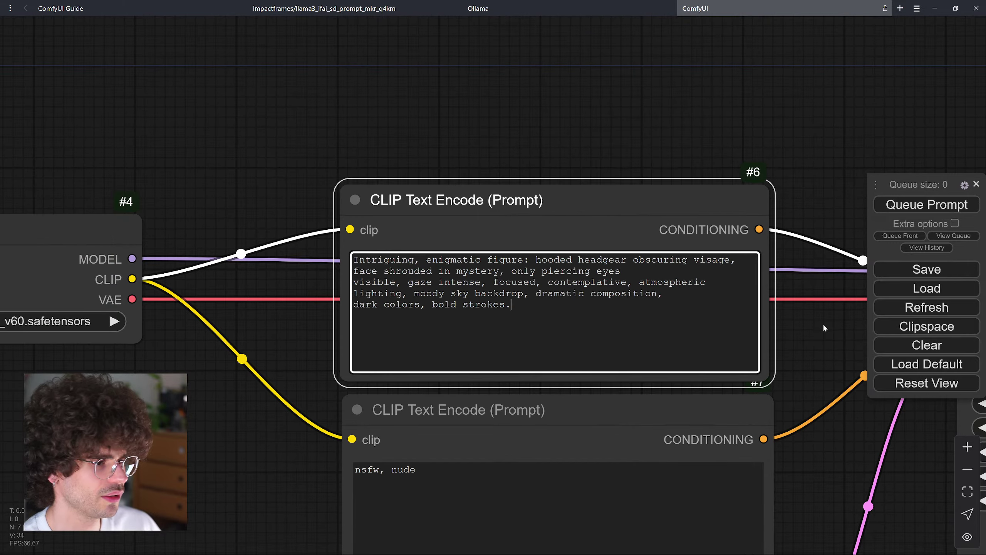
pyautogui.scroll(-2, 823, 324)
pyautogui.click(927, 204)
pyautogui.scroll(-5, 701, 269)
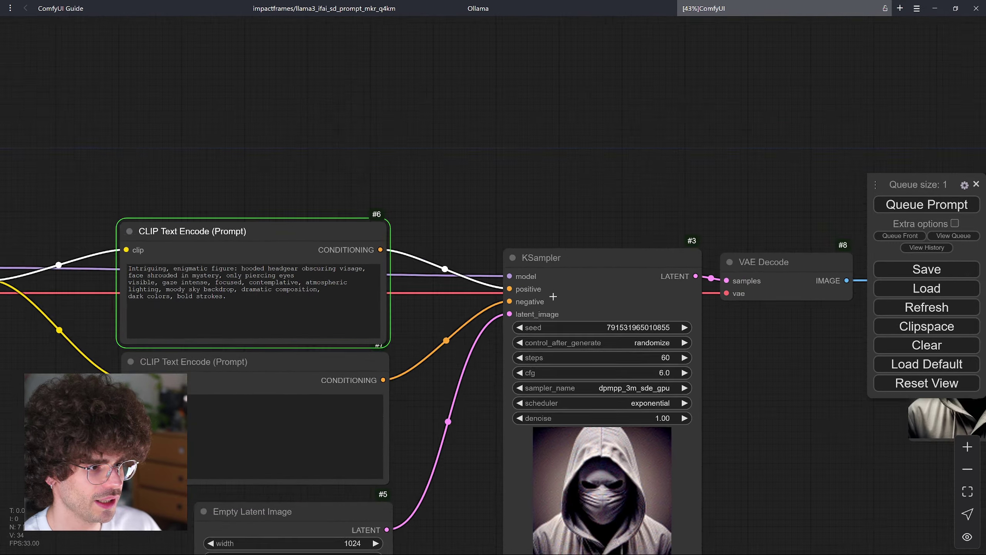
pyautogui.moveTo(637, 351); pyautogui.dragTo(597, 323)
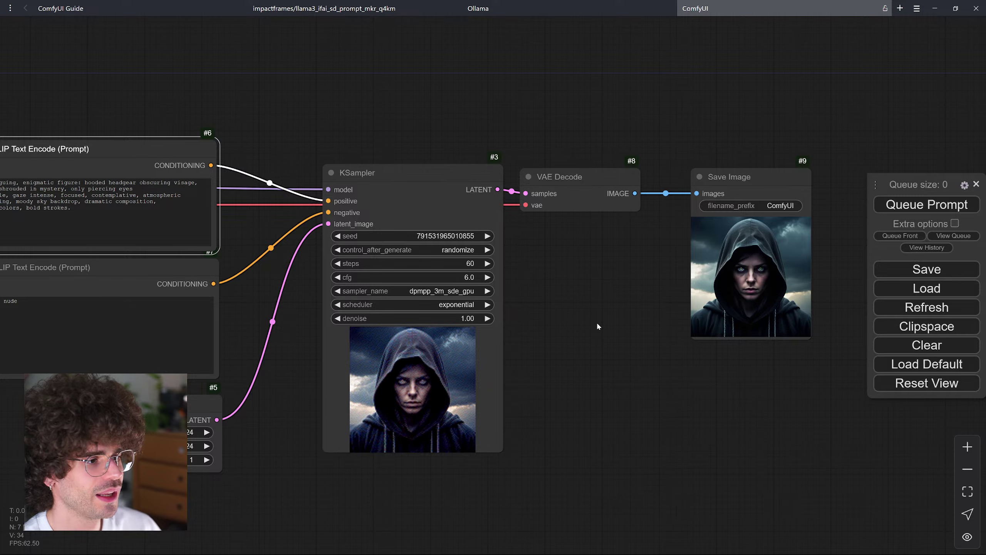
pyautogui.scroll(7, 631, 335)
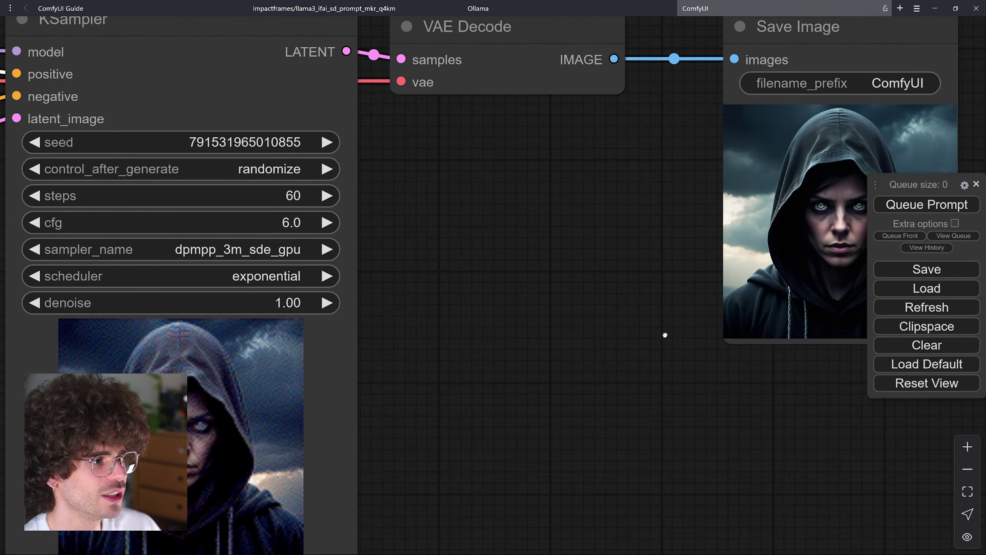
pyautogui.moveTo(663, 335); pyautogui.dragTo(381, 443)
pyautogui.scroll(3, 393, 439)
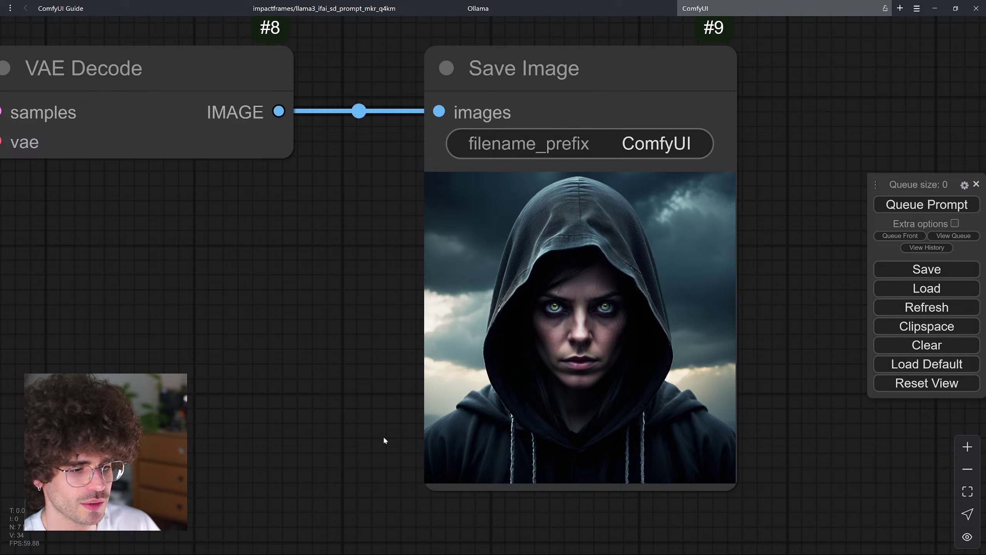
# - Look up the option for quitting Ollama in the system tray
pyautogui.moveTo(548, 554)
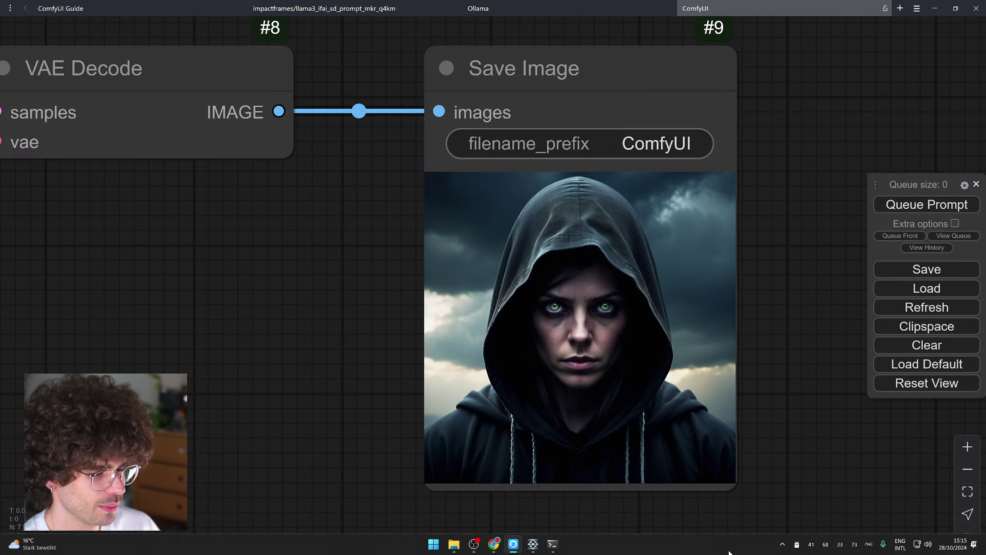
pyautogui.rightClick(798, 546)
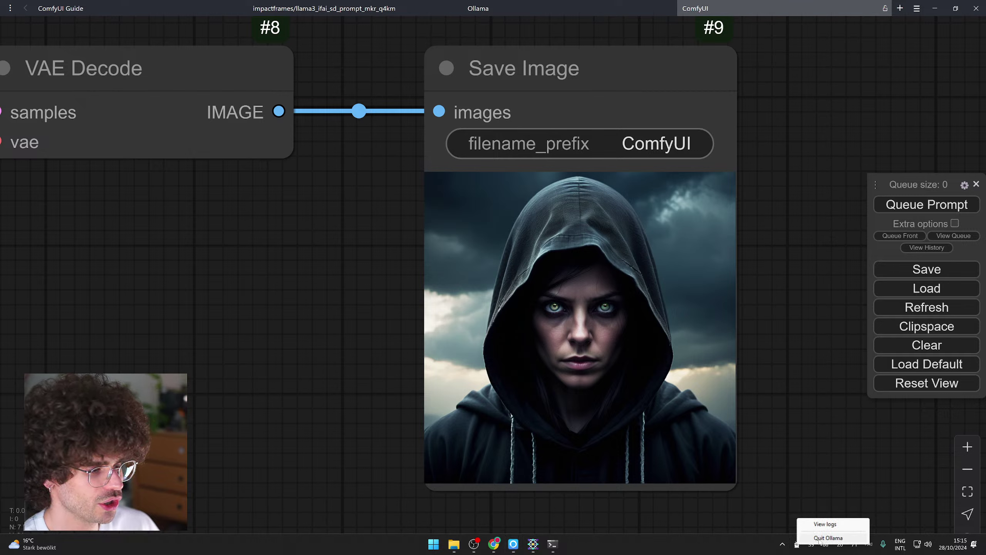
pyautogui.click(823, 539)
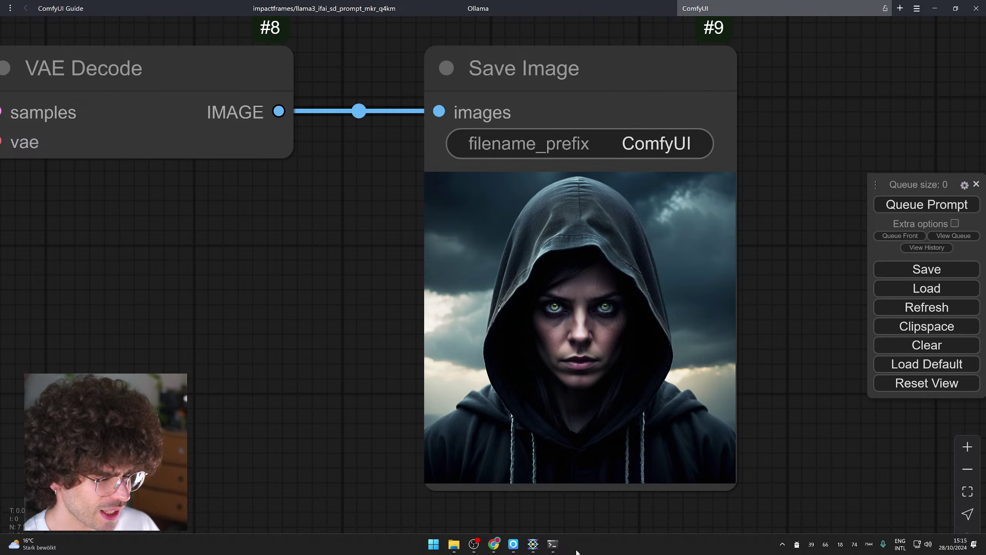
# - Return to the Command Prompt and begin a reply to the model with "I don't like the result yet. It's too dark and dramatic."
pyautogui.click(553, 544)
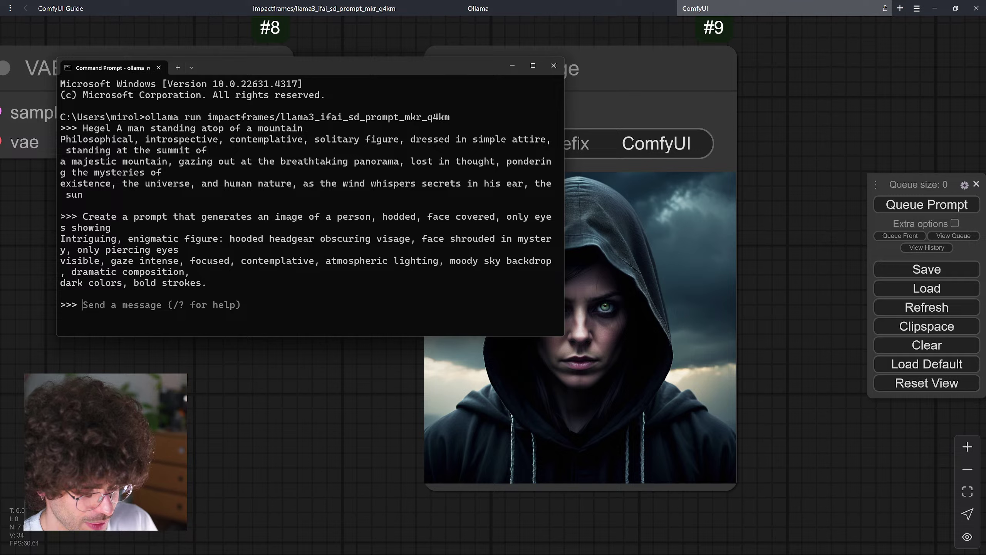
pyautogui.write("I don't like the ")
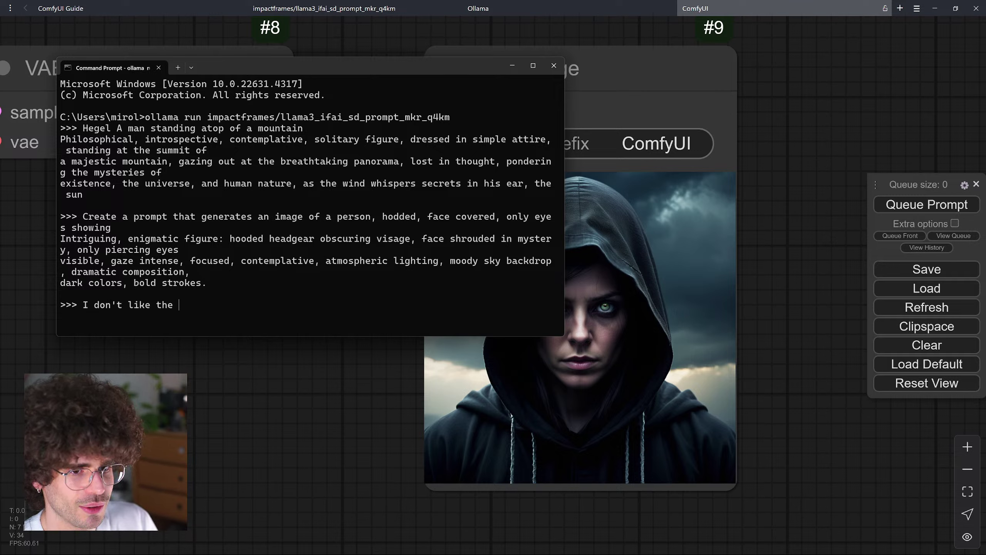
pyautogui.write("result yet. It's s")
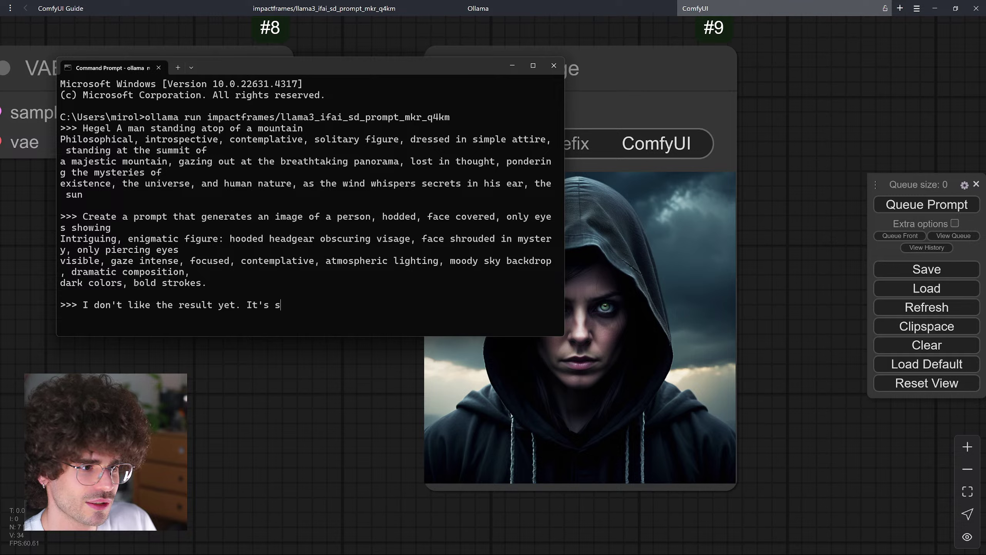
pyautogui.press('BackSpace')
pyautogui.write('to')
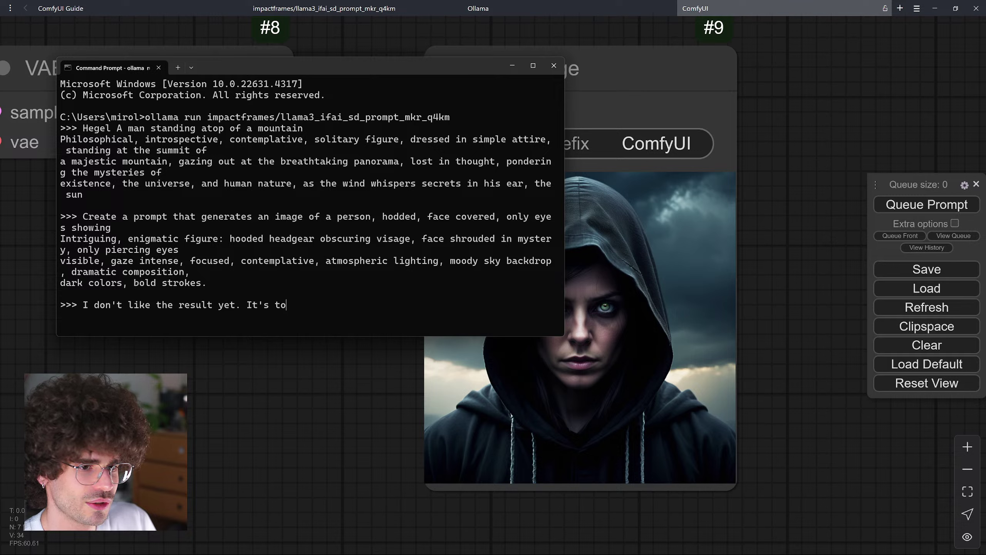
pyautogui.write('o dark and dramatic,')
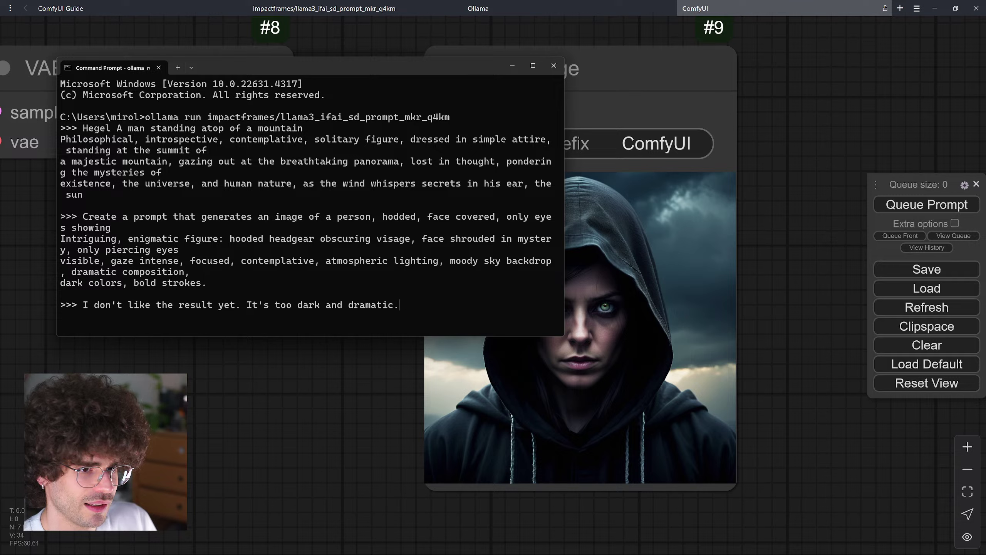
# - Continue the reply to the model with "I want it to have a more indie aesthetic, with bright colors"
pyautogui.write(' I wa')
pyautogui.press('BackSpace')
pyautogui.press('BackSpace')
pyautogui.write('want ')
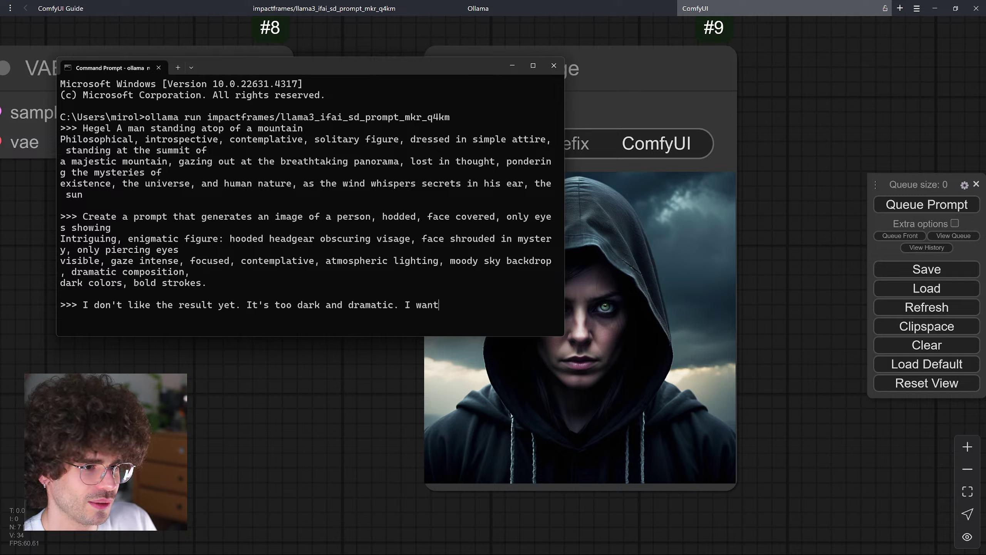
pyautogui.write('it to ha')
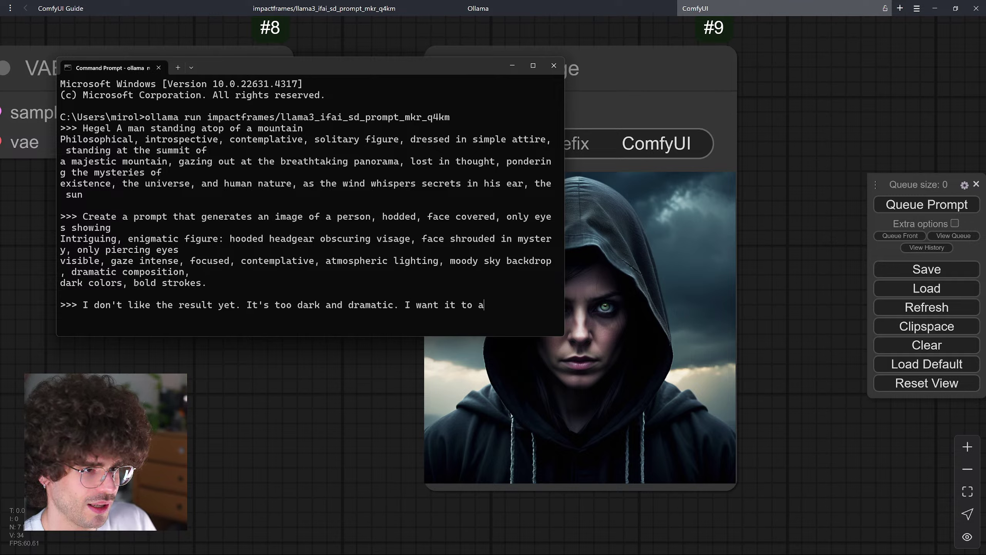
pyautogui.write('ve a more ')
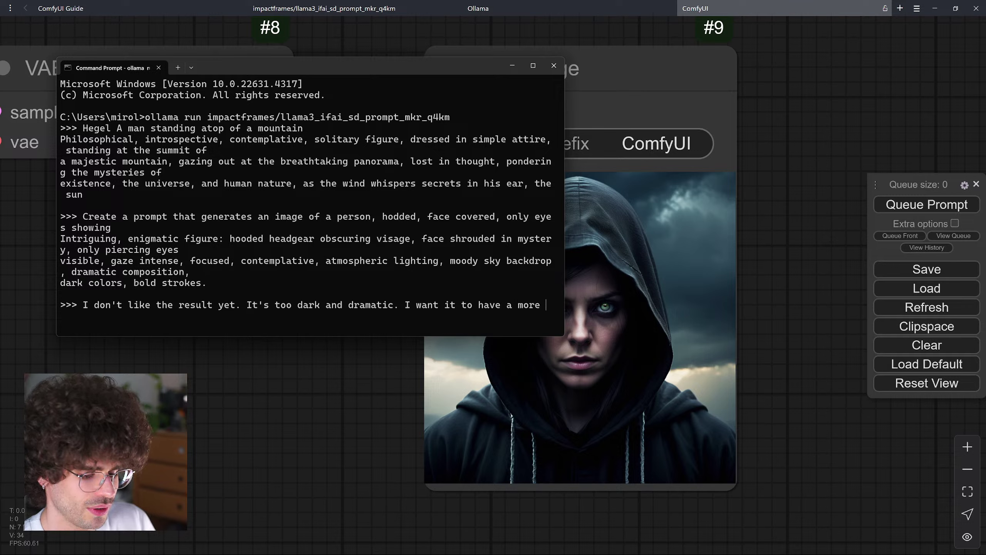
pyautogui.write('indie aest')
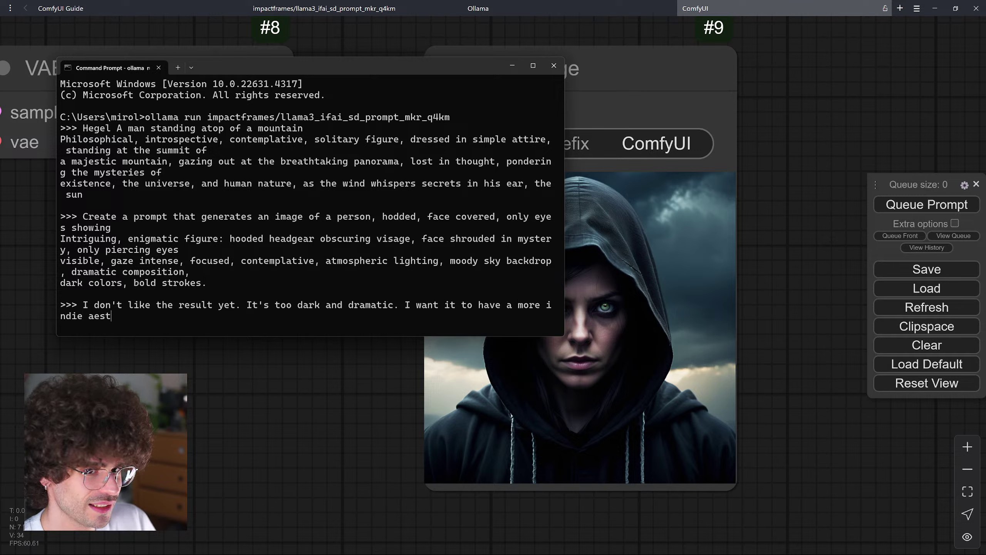
pyautogui.write('hetic, ')
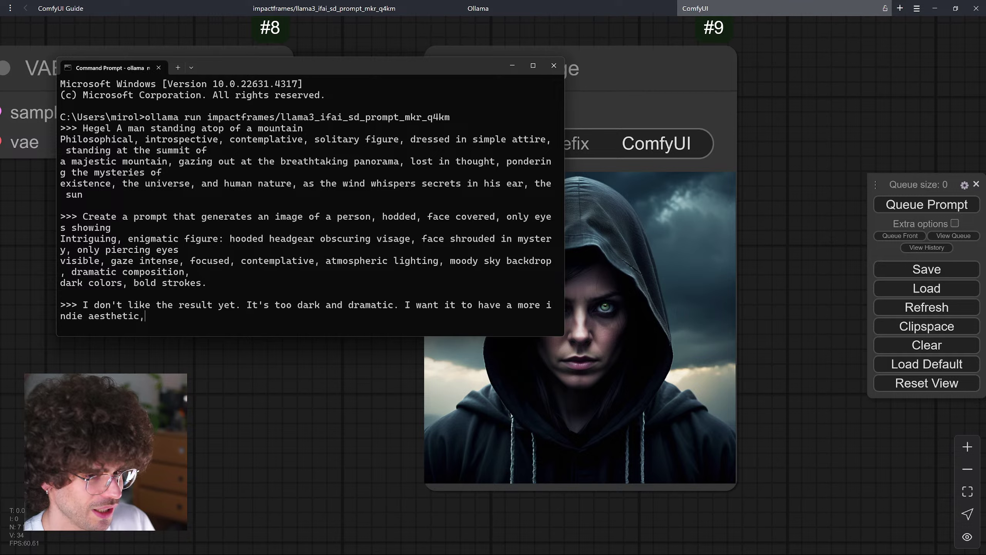
pyautogui.write('with br')
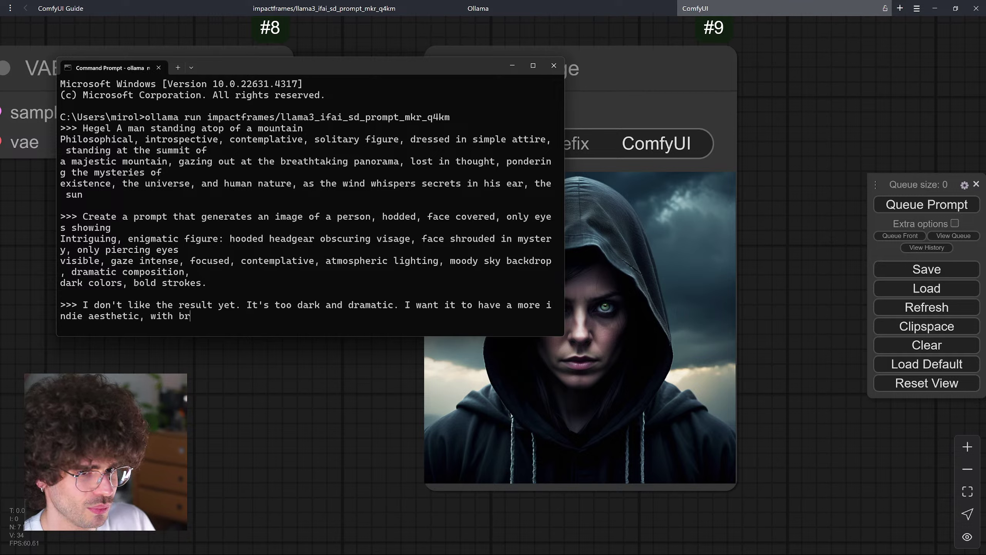
pyautogui.write('ight colors')
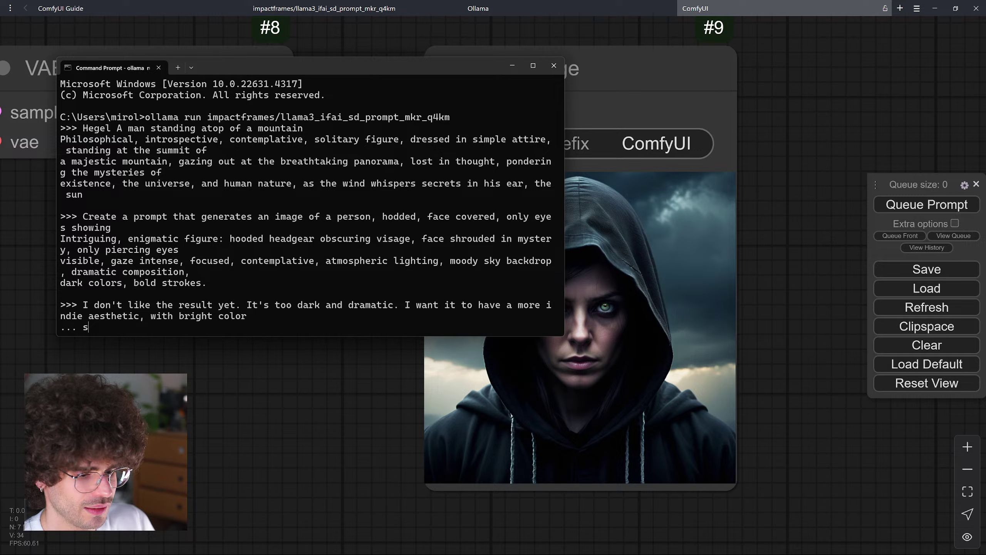
# - Add ". Also the face is not fully covered with that prompt" to the reply and send it to the model
pyautogui.write('. Also the f')
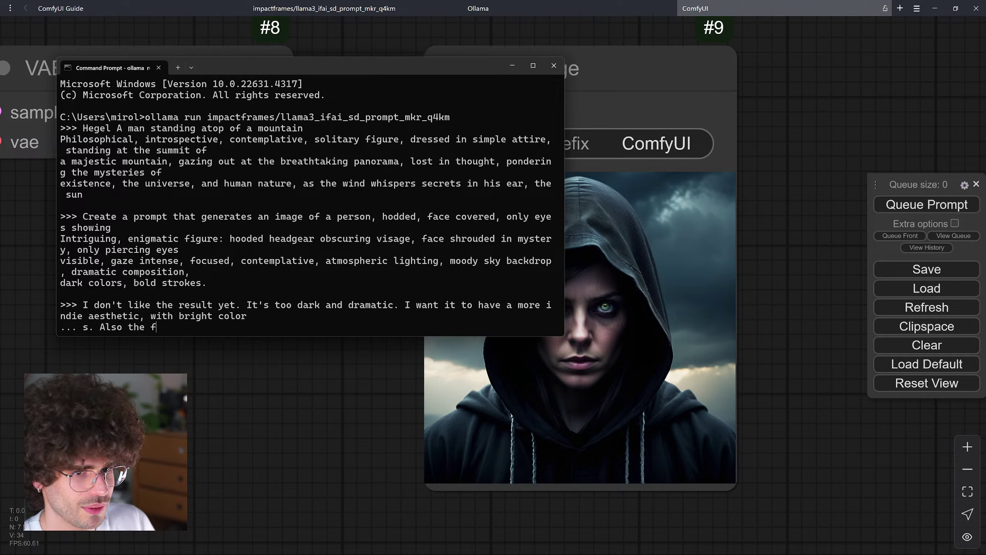
pyautogui.write('ace is not fu')
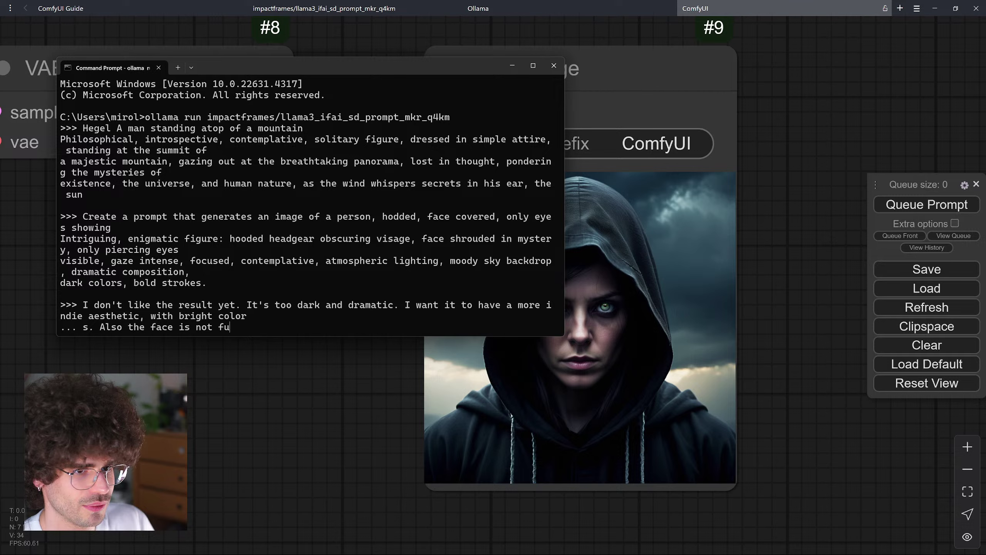
pyautogui.write('lly covered w')
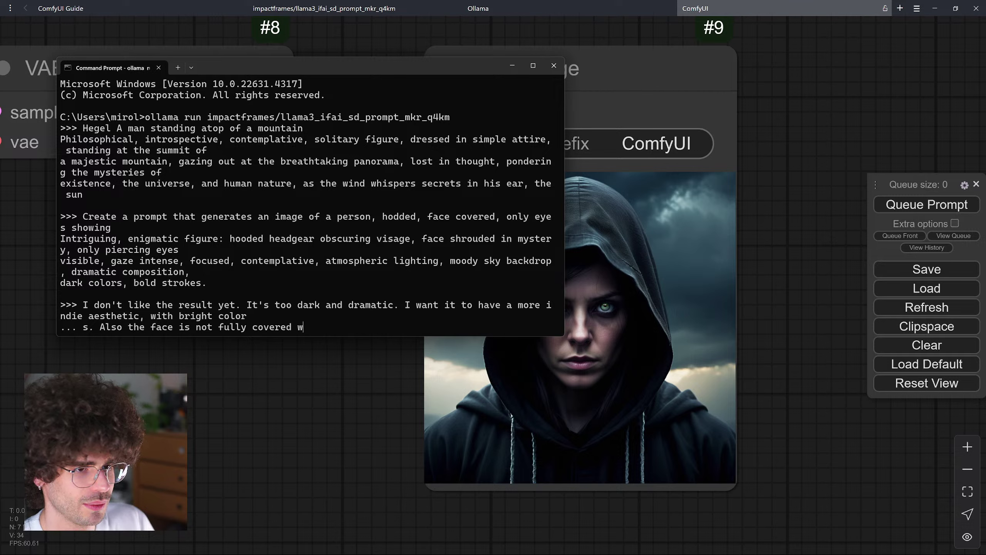
pyautogui.write('ith that prompt')
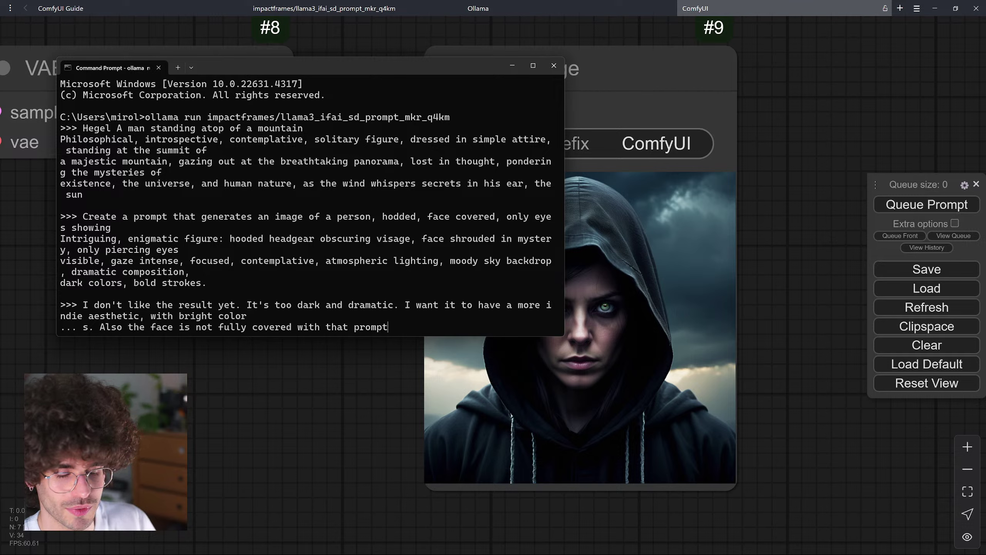
pyautogui.press('Return')
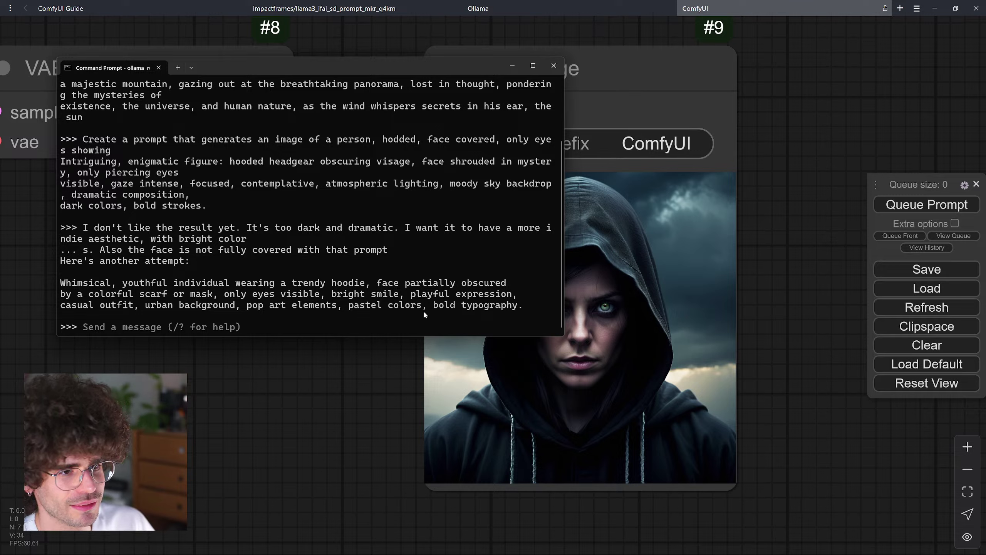
# - Send the model the follow-up "I don't want it to use this pop art aesthetic. Rather something minimalistic, high fashion"
pyautogui.moveTo(425, 315); pyautogui.dragTo(503, 310)
pyautogui.hotkey('ctrl', 'c')
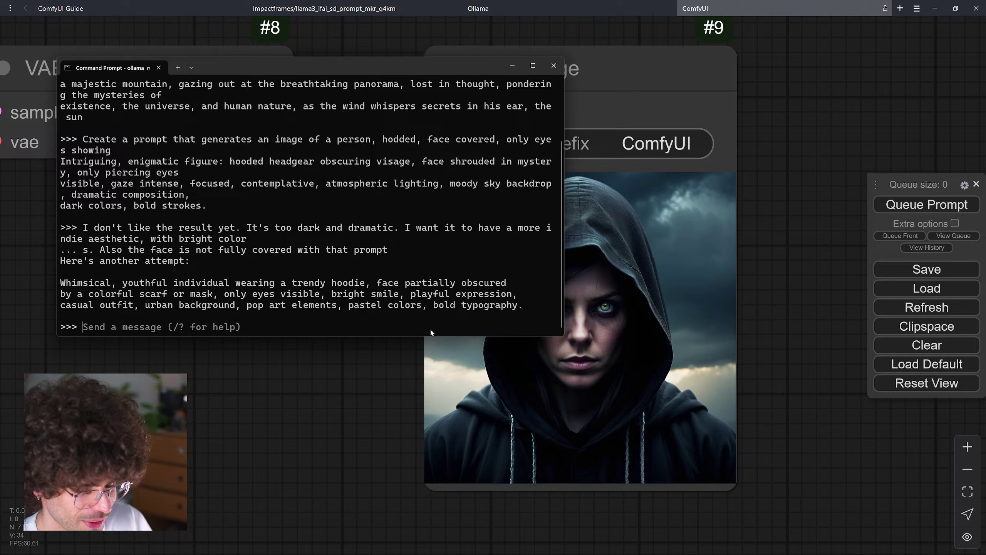
pyautogui.write('I')
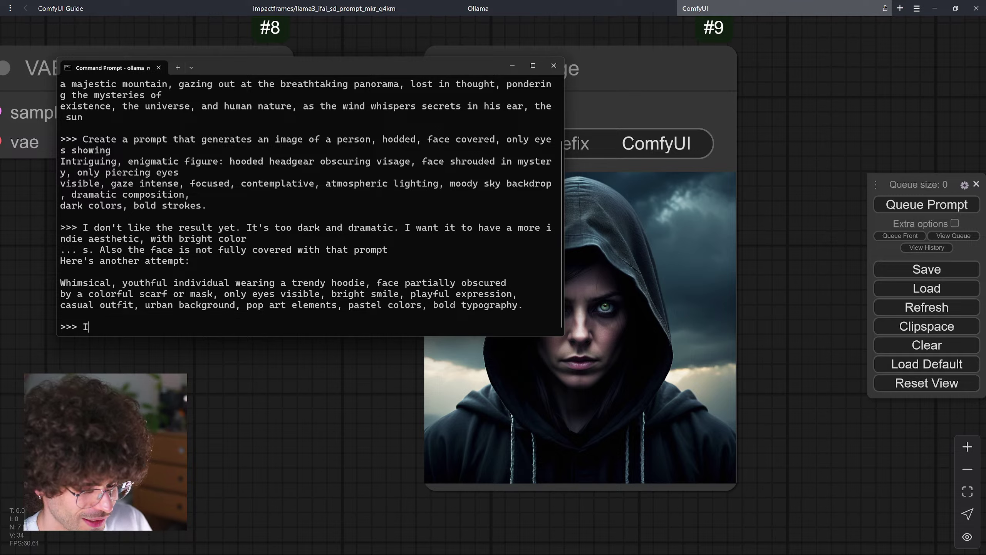
pyautogui.write(" don't want it t")
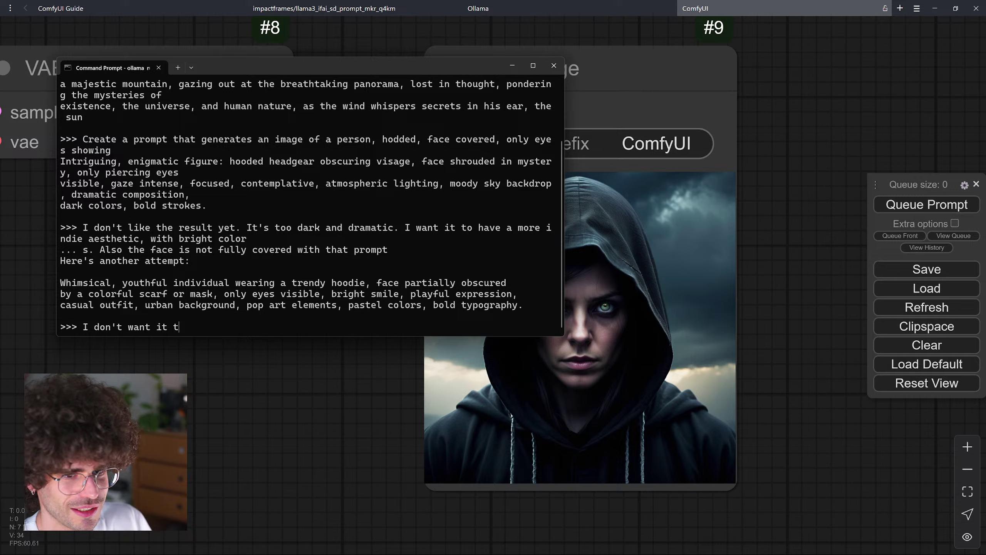
pyautogui.write('o use this pop art ')
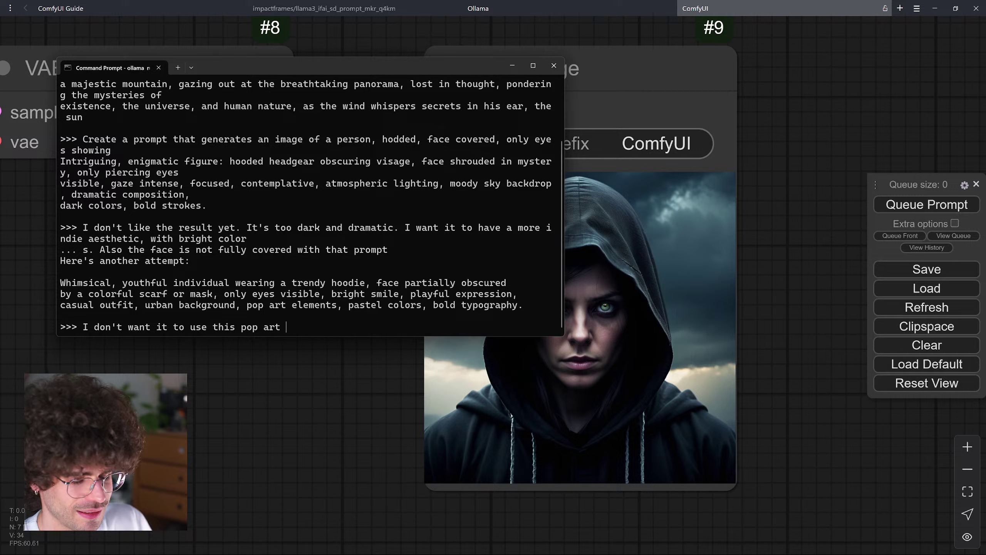
pyautogui.write('aesthetic')
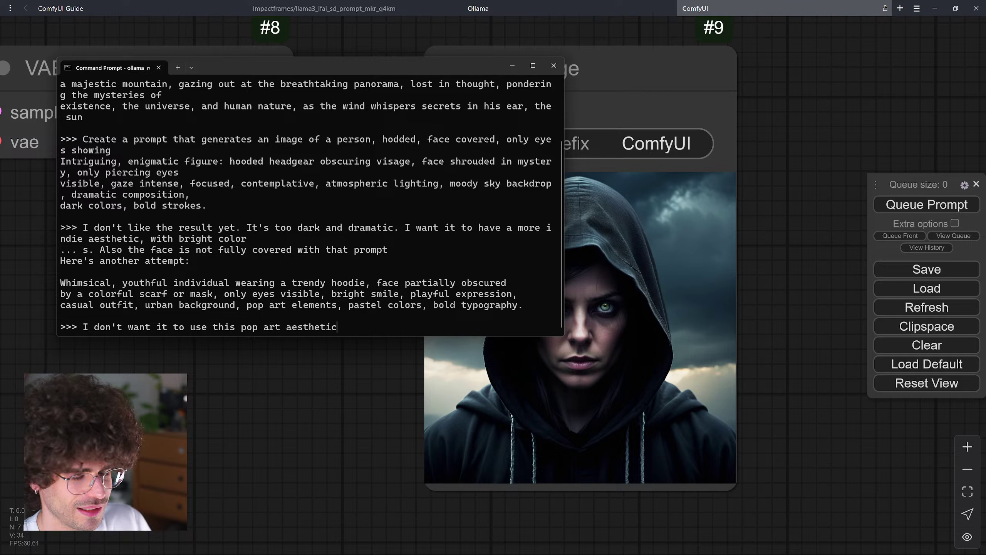
pyautogui.write('. Rather someth')
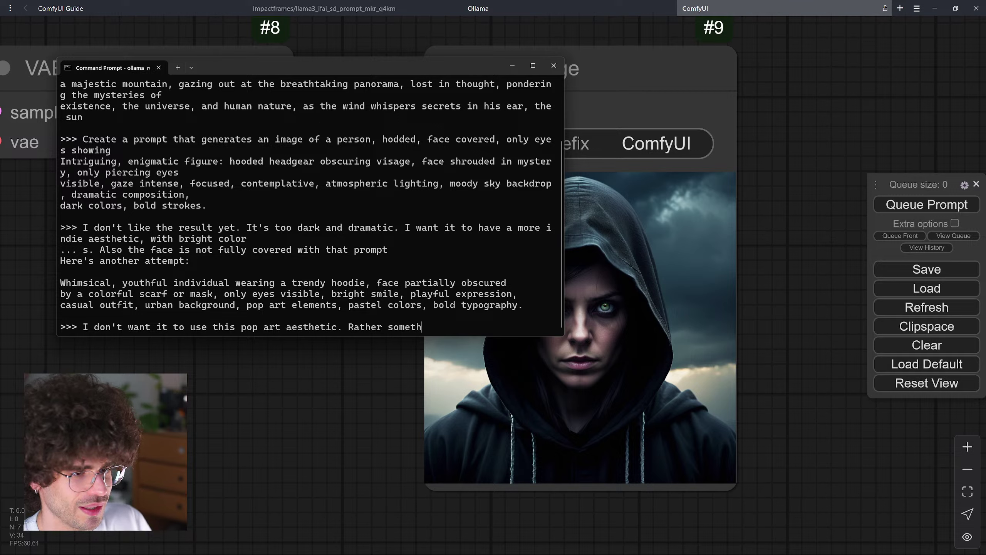
pyautogui.write('ing minimalisti')
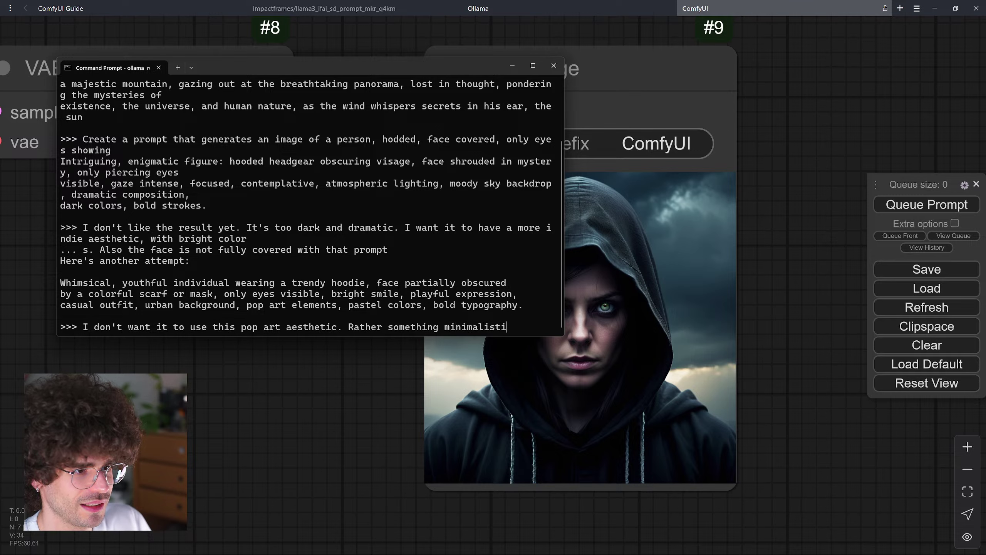
pyautogui.write('c, high fash')
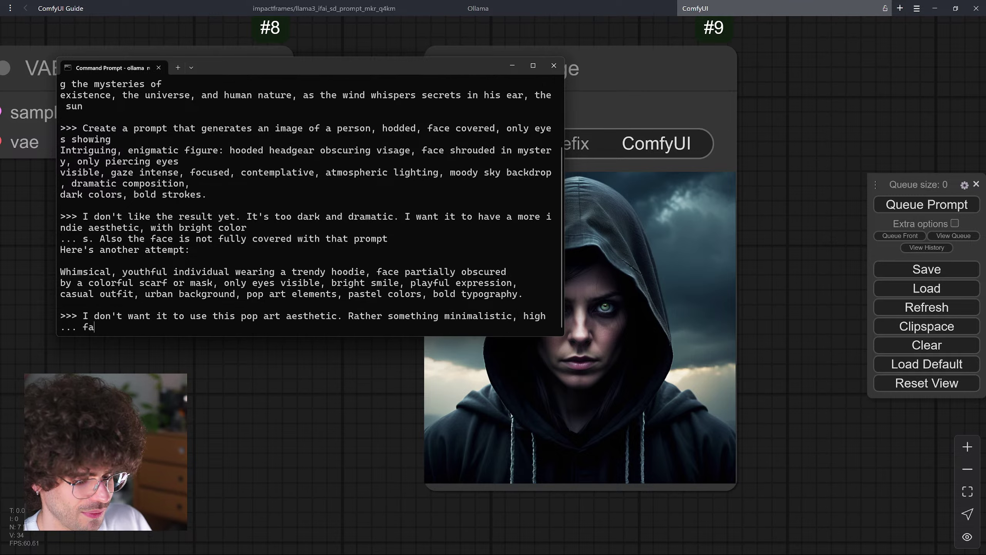
pyautogui.write('ion')
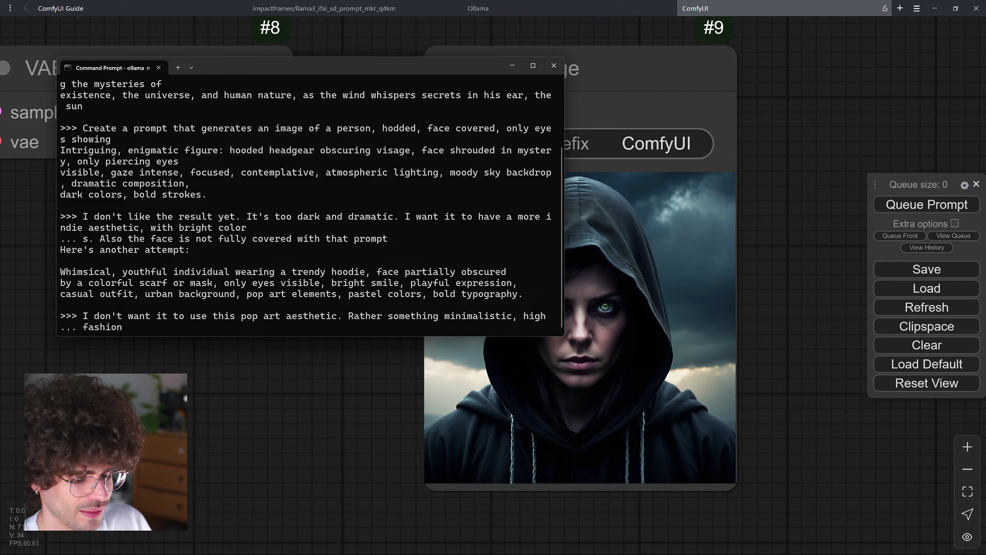
pyautogui.press('Return')
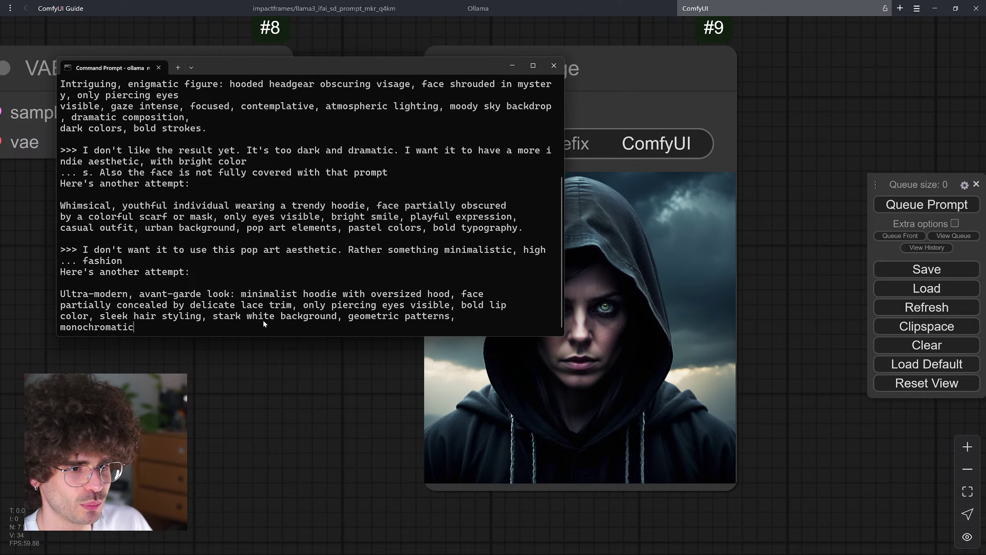
# - Copy the model's "Ultra-modern, avant-garde look" prompt and replace the positive prompt in CLIP Text Encode node #6 with it in ComfyUI
pyautogui.moveTo(60, 271); pyautogui.dragTo(186, 307)
pyautogui.hotkey('ctrl', 'c')
pyautogui.scroll(-5, 303, 467)
pyautogui.moveTo(281, 450); pyautogui.dragTo(858, 451)
pyautogui.moveTo(200, 268); pyautogui.dragTo(518, 273)
pyautogui.click(486, 295)
pyautogui.hotkey('ctrl', 'a')
pyautogui.hotkey('ctrl', 'v')
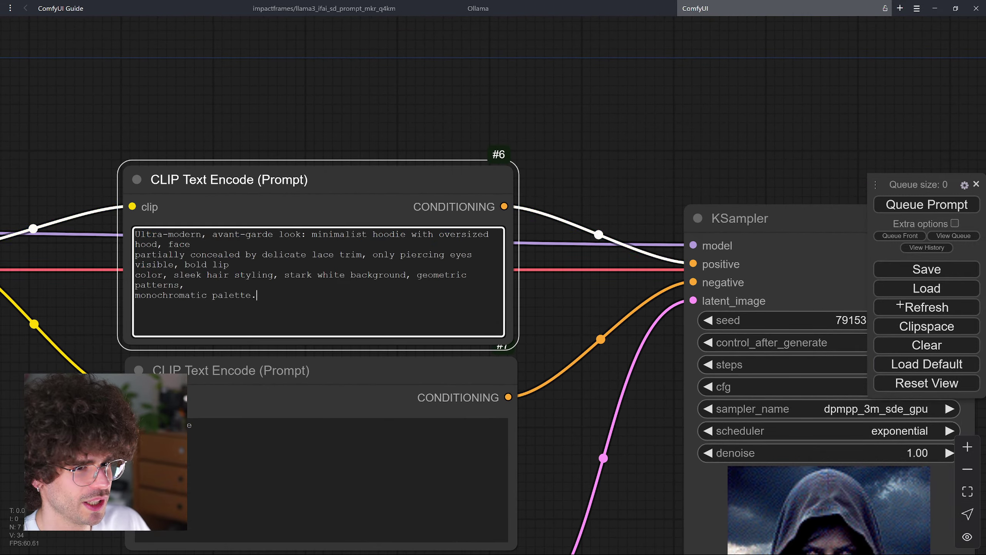
# - Queue the minimalist hoodie prompt and follow the generation preview in the KSampler node
pyautogui.click(927, 204)
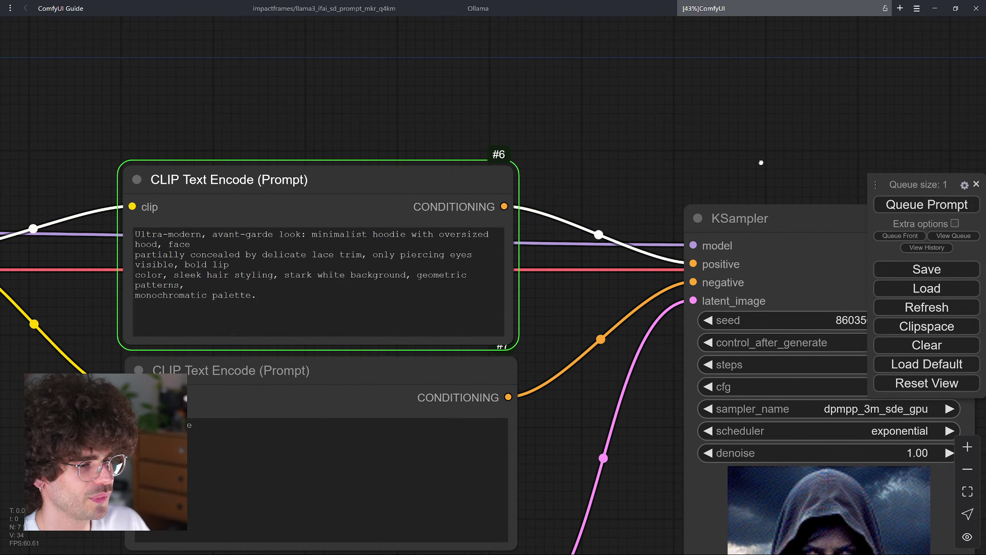
pyautogui.scroll(-5, 516, 202)
pyautogui.moveTo(629, 345); pyautogui.dragTo(588, 320)
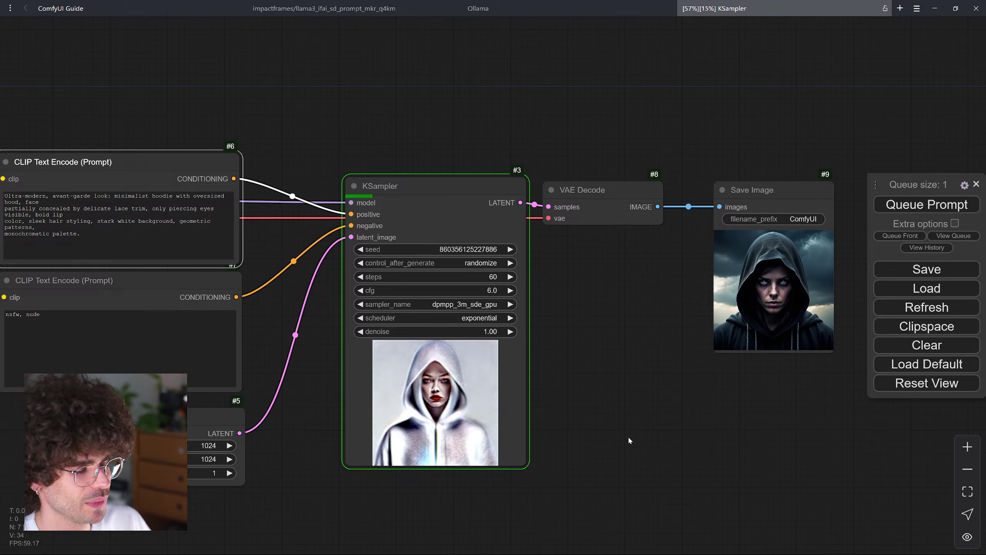
# - Close the Command Prompt window and quit Ollama from the system tray while the image generates
pyautogui.moveTo(808, 546)
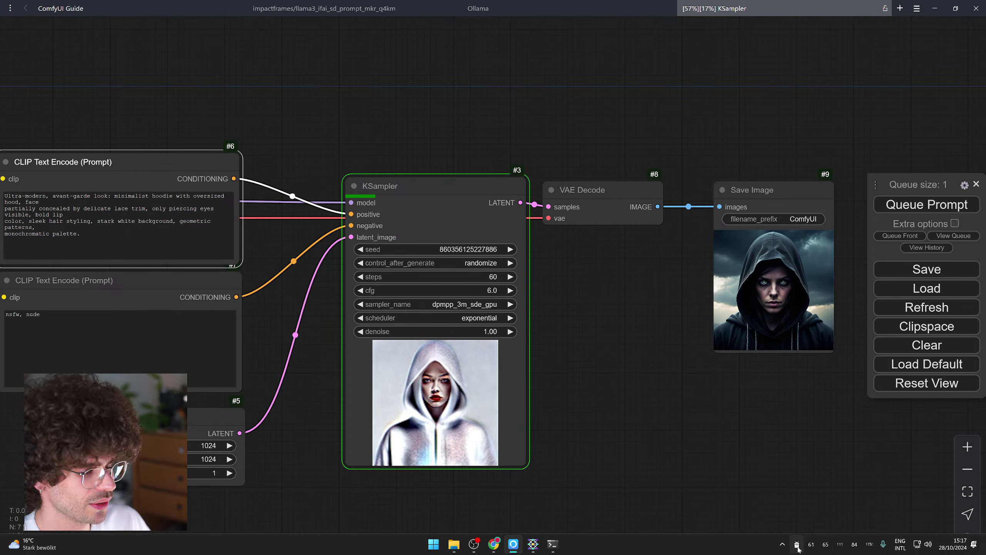
pyautogui.rightClick(555, 546)
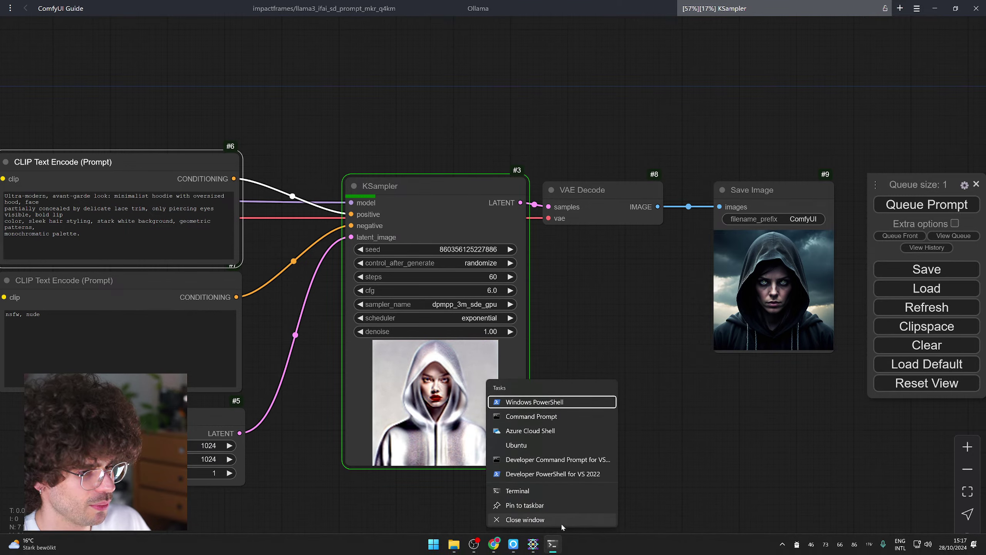
pyautogui.click(563, 522)
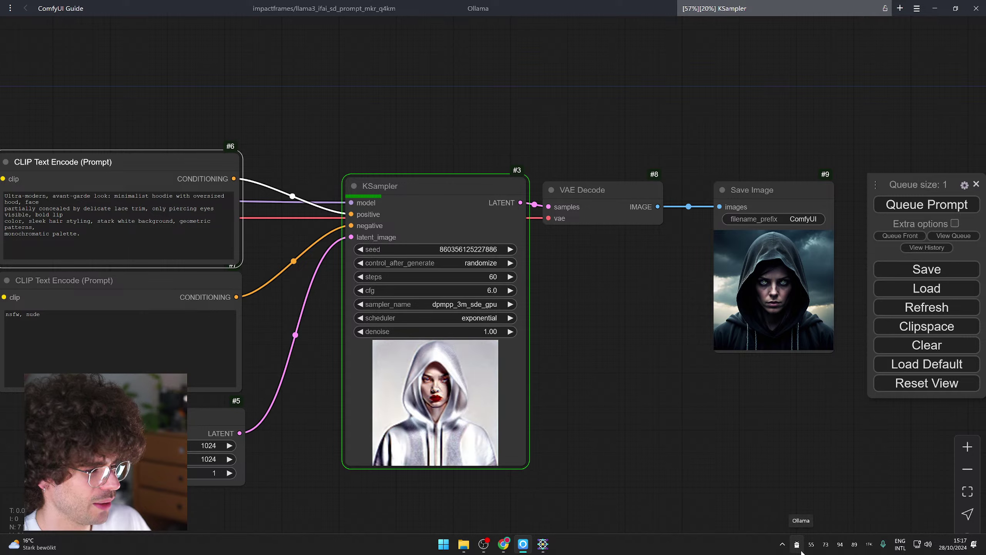
pyautogui.rightClick(798, 544)
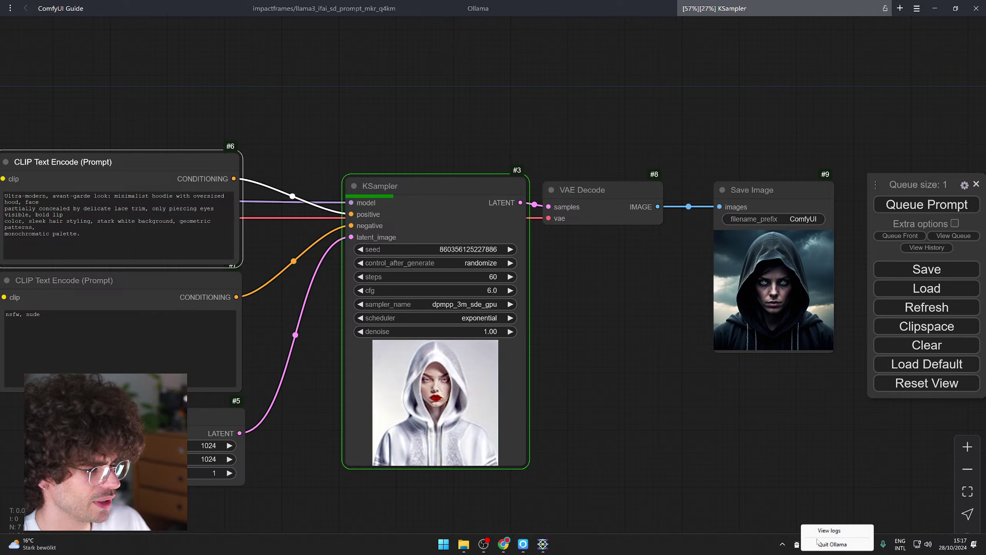
pyautogui.click(820, 543)
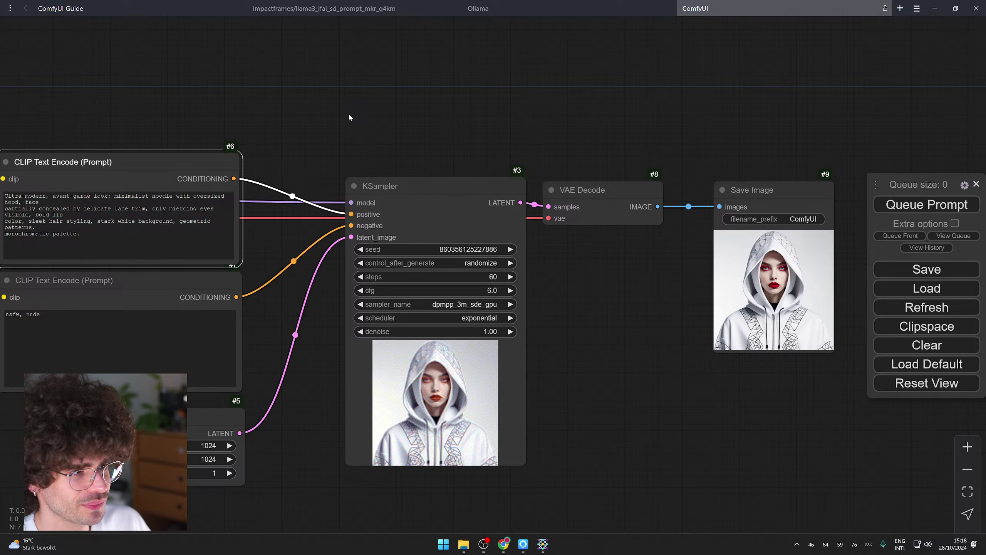
# - Examine the generated picture of the person in the white hoodie in the Save Image node up close
pyautogui.scroll(10, 851, 287)
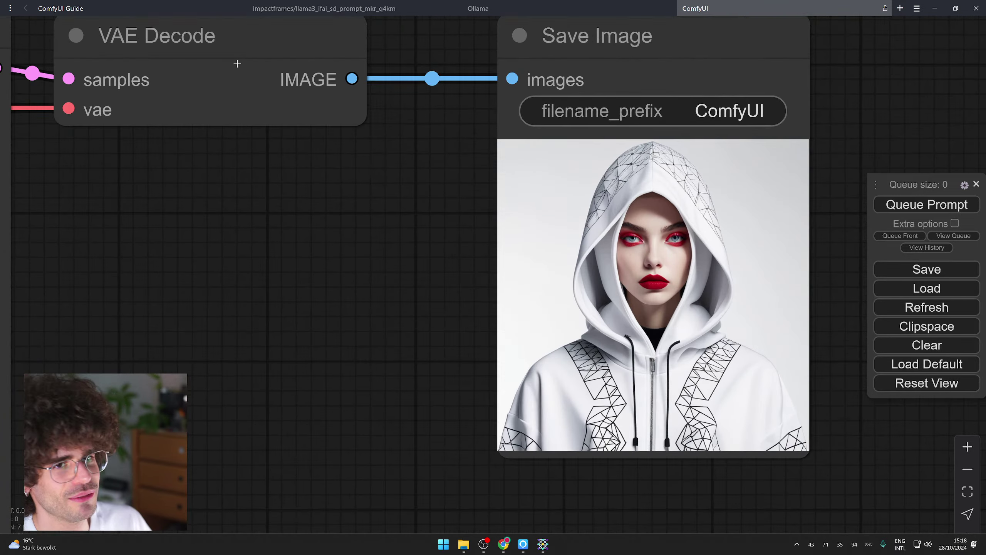
pyautogui.scroll(2, 519, 265)
pyautogui.hscroll(2, 496, 276)
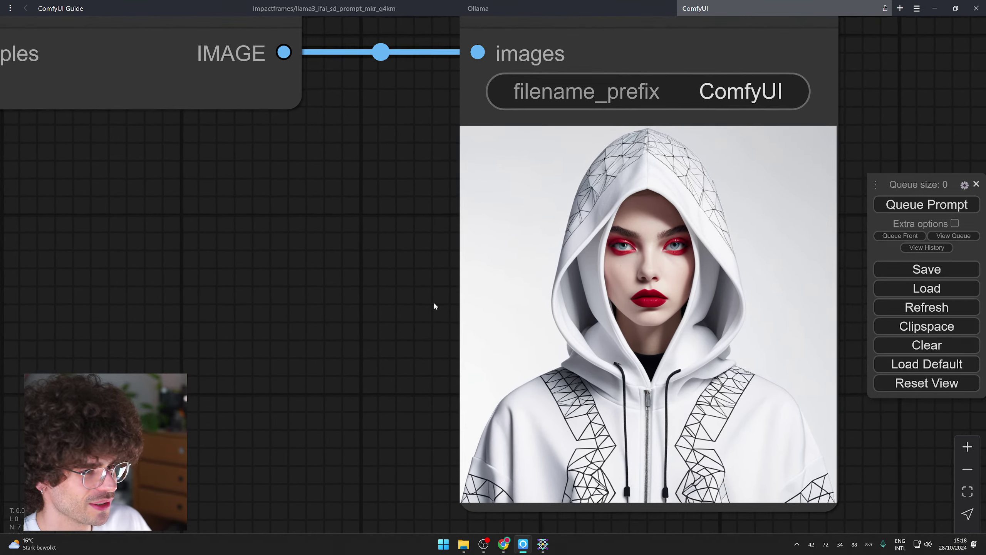
pyautogui.hscroll(4, 418, 315)
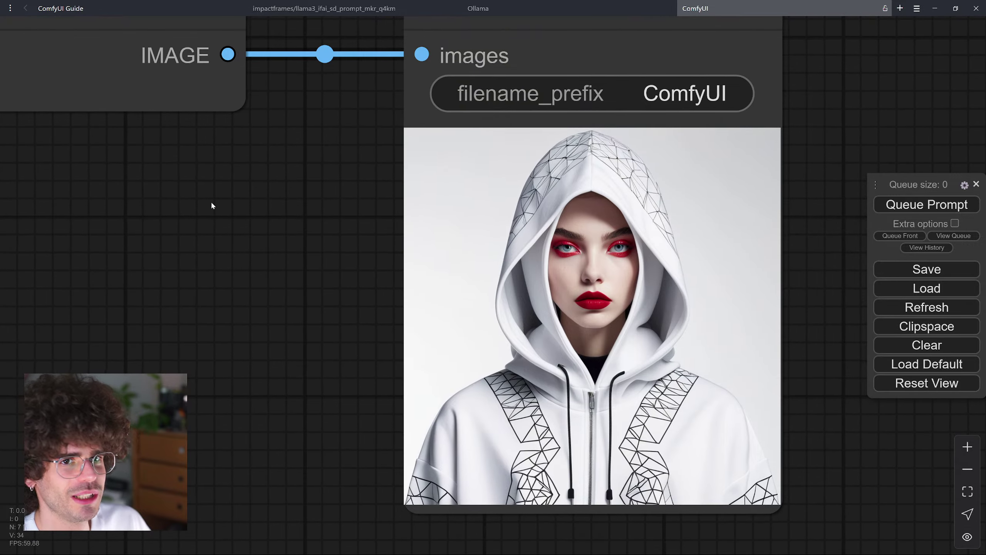
# - Return to the ComfyUI Guide presentation and advance to the slide about the prompt-generator.bat batch file
pyautogui.click(176, 9)
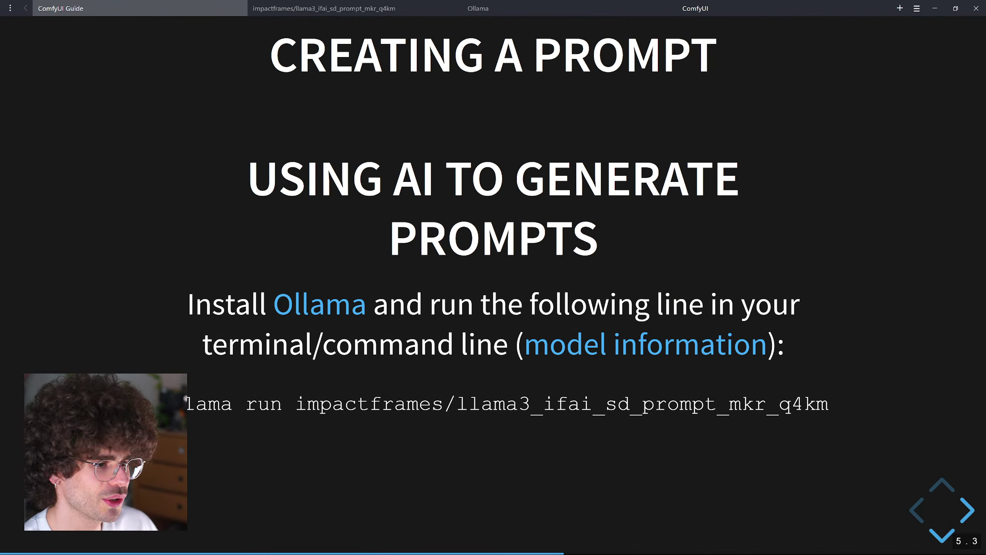
pyautogui.press('Down')
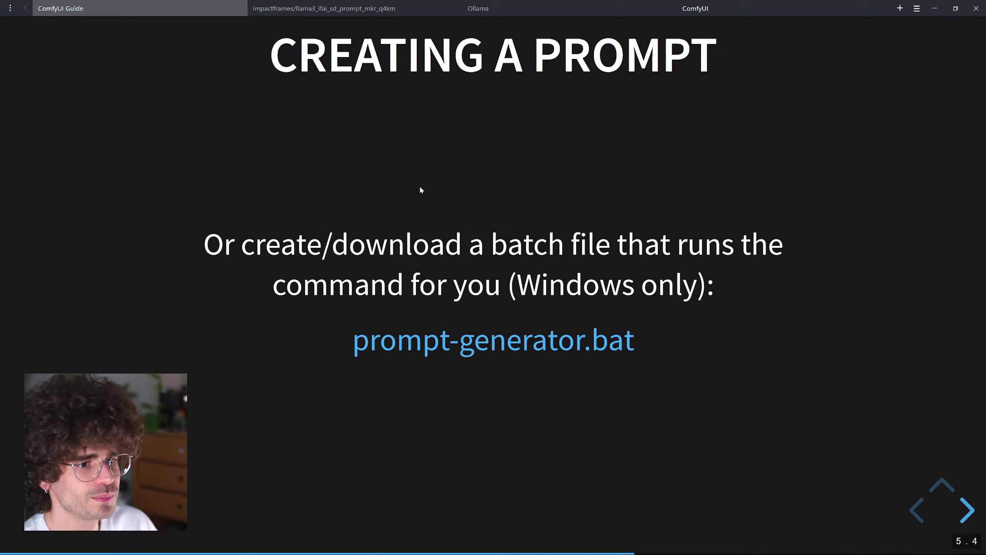
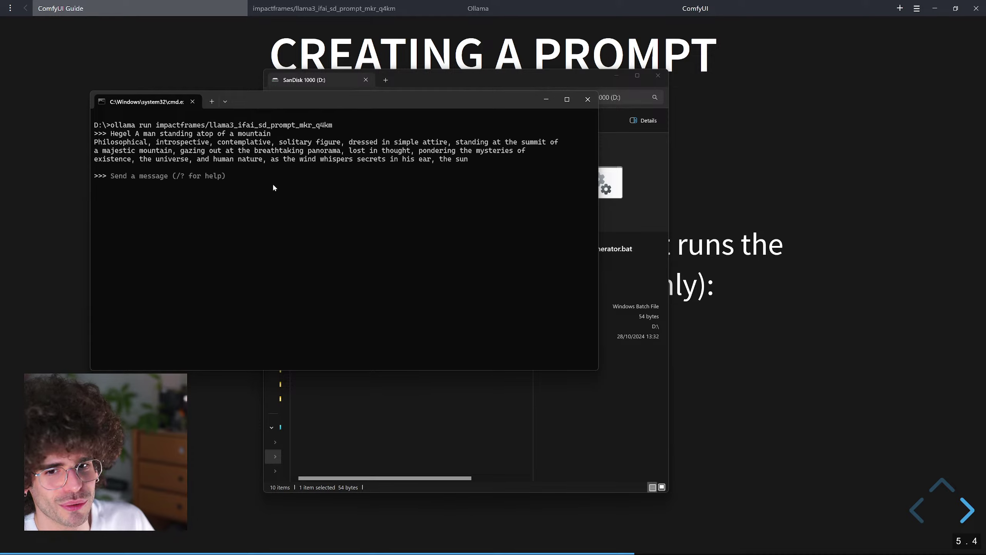
# - Close the prompt generator's console window, move the file window off the slide, and quit Ollama
pyautogui.click(589, 99)
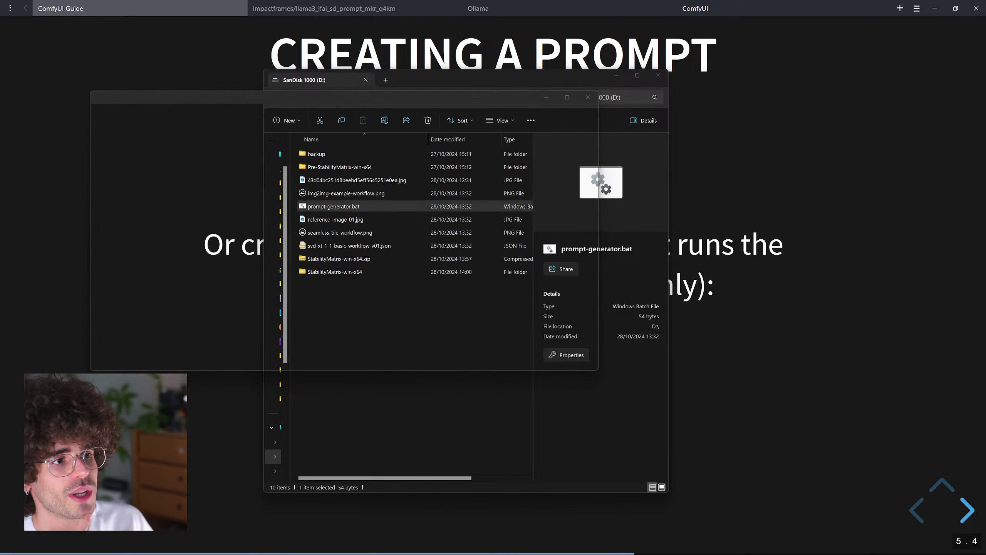
pyautogui.click(433, 344)
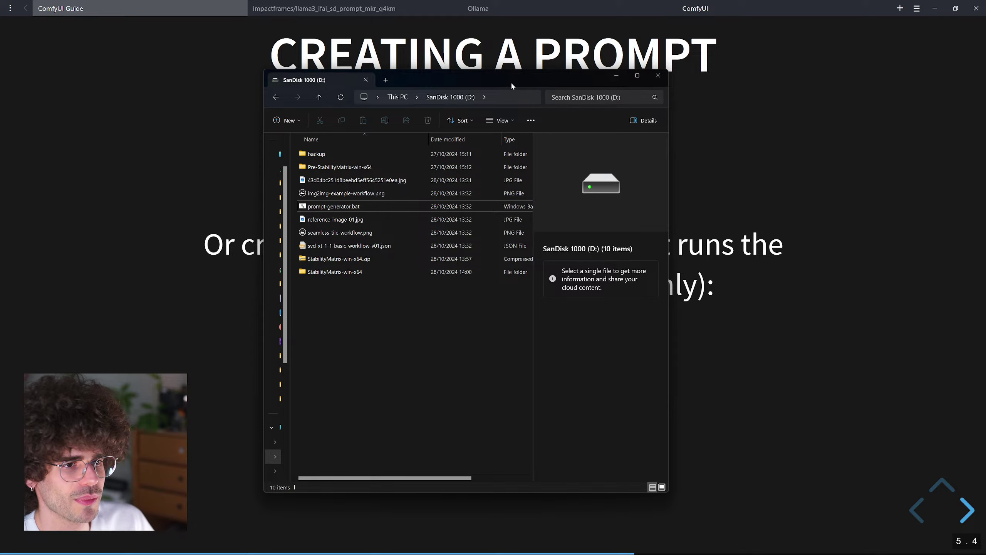
pyautogui.moveTo(511, 82); pyautogui.dragTo(0, 83)
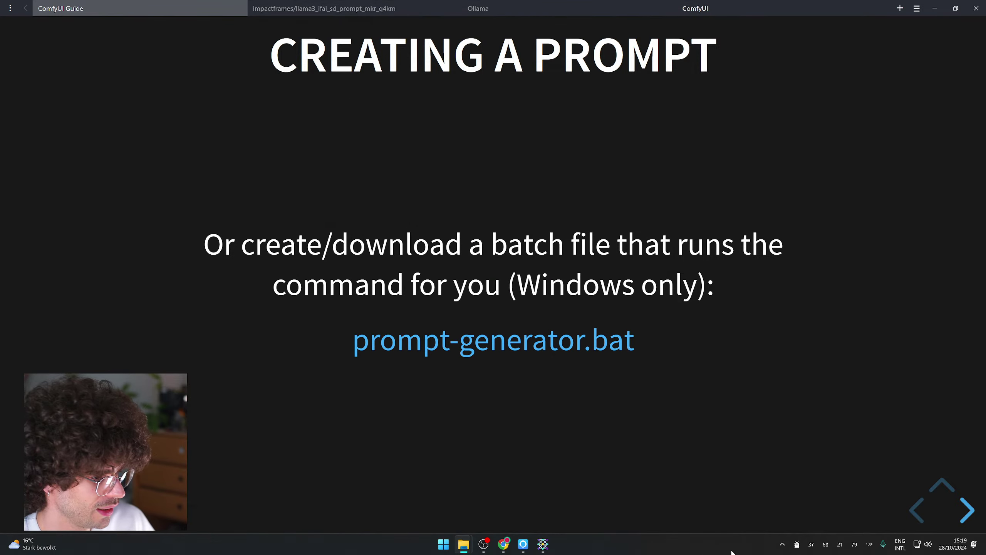
pyautogui.rightClick(810, 544)
pyautogui.click(808, 537)
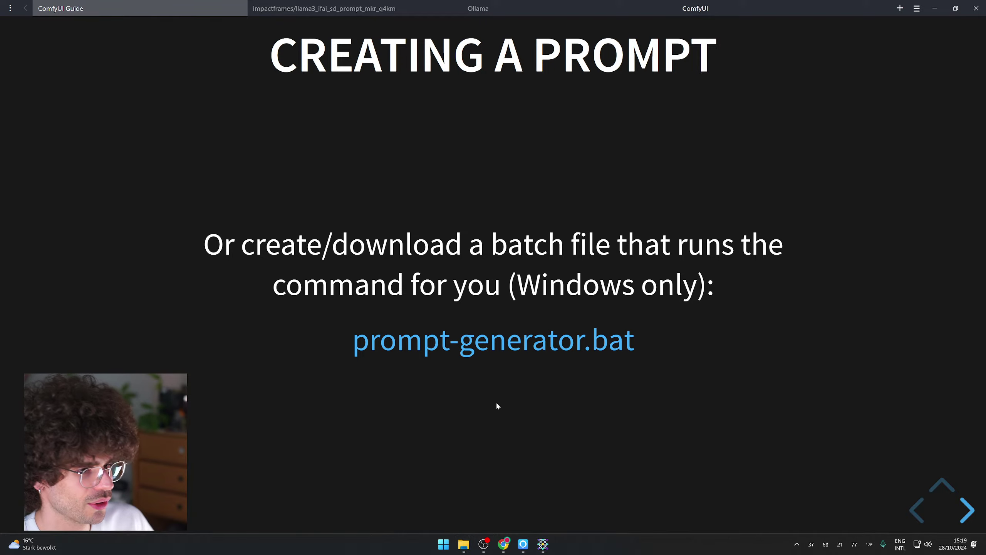
# - Advance to the Image to Image Generation slide, and check the hooded-person result in ComfyUI before returning to the guide
pyautogui.press('Right')
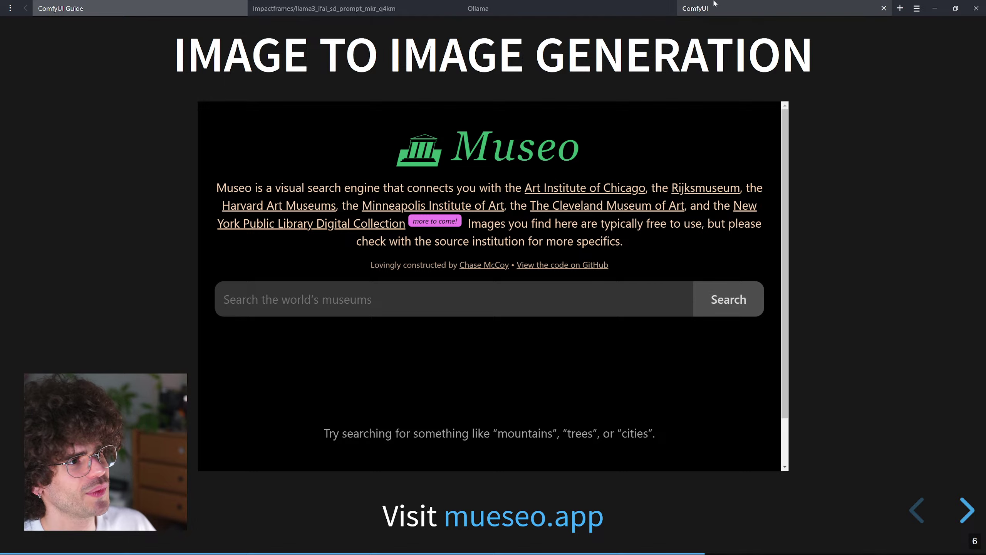
pyautogui.click(696, 8)
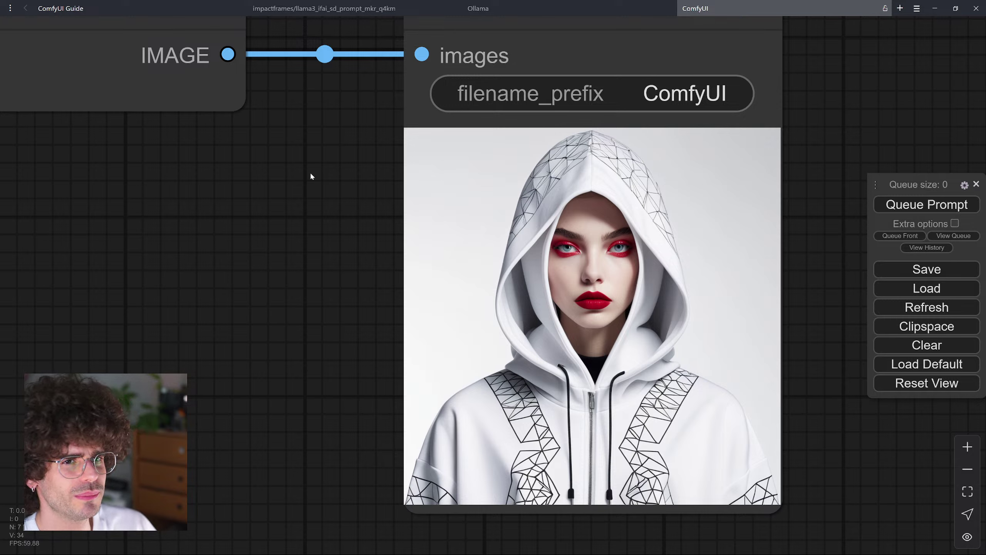
pyautogui.click(178, 7)
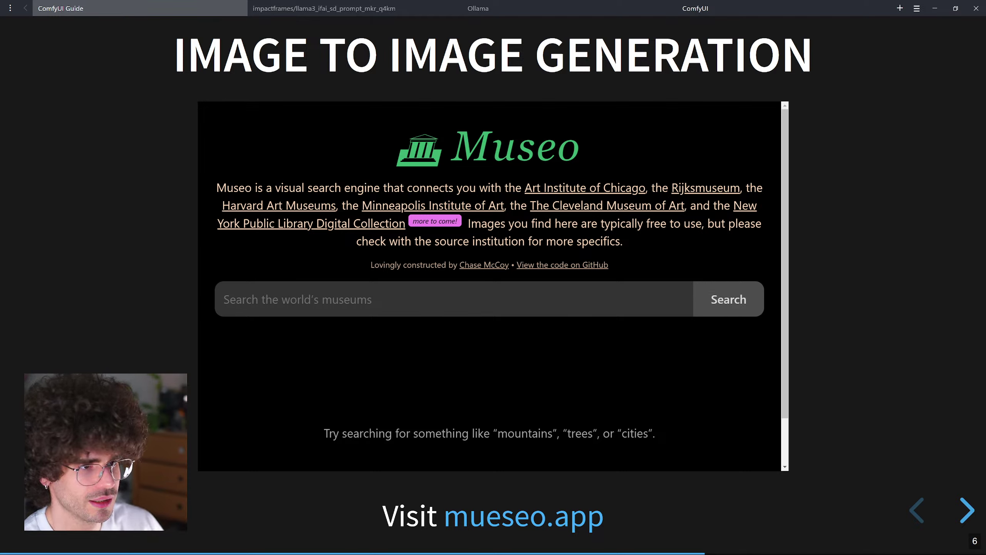
# - Preview the linked Museo website on its own page, and search the version embedded in the slide for "paper"
pyautogui.click(555, 513)
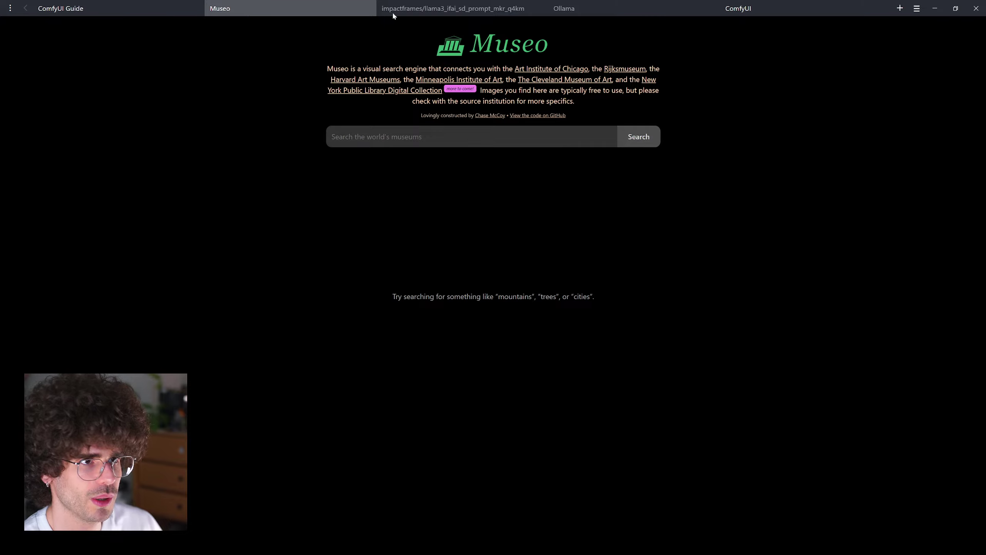
pyautogui.click(368, 8)
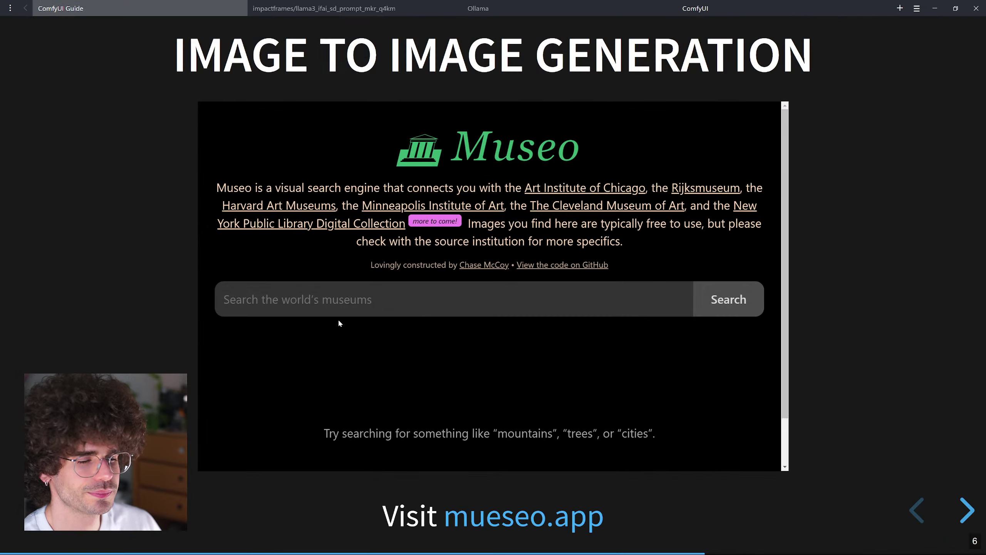
pyautogui.click(339, 311)
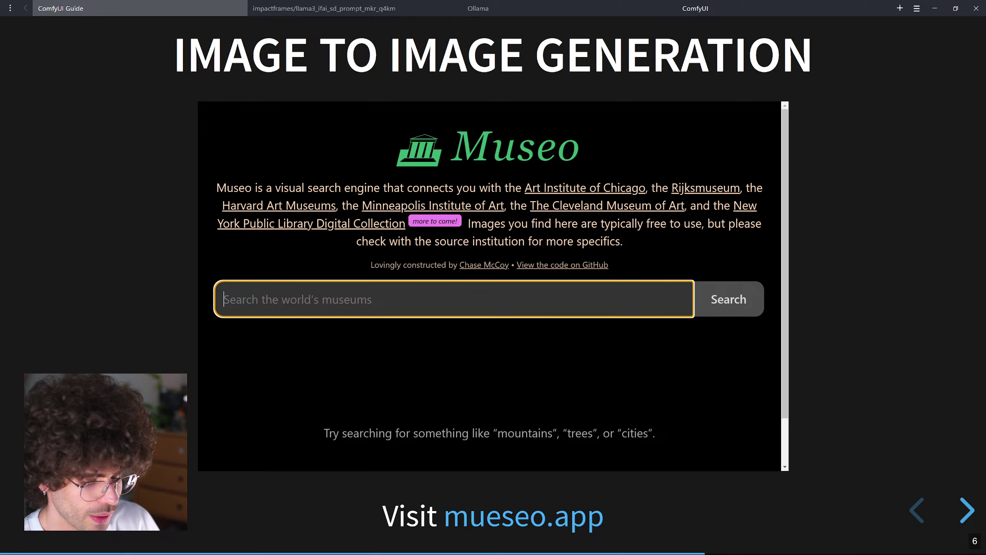
pyautogui.write('papaer')
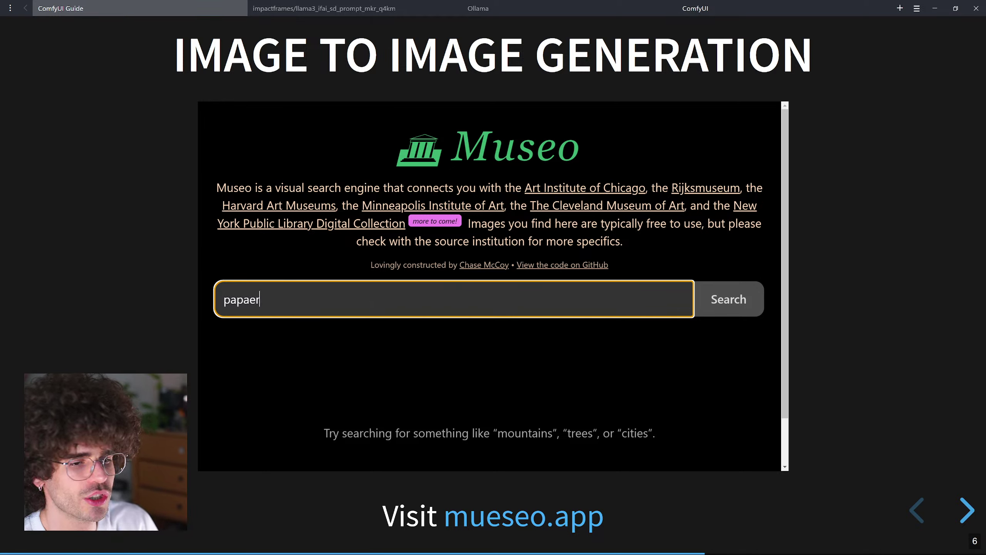
pyautogui.press('BackSpace')
pyautogui.press('BackSpace')
pyautogui.press('BackSpace')
pyautogui.write('er')
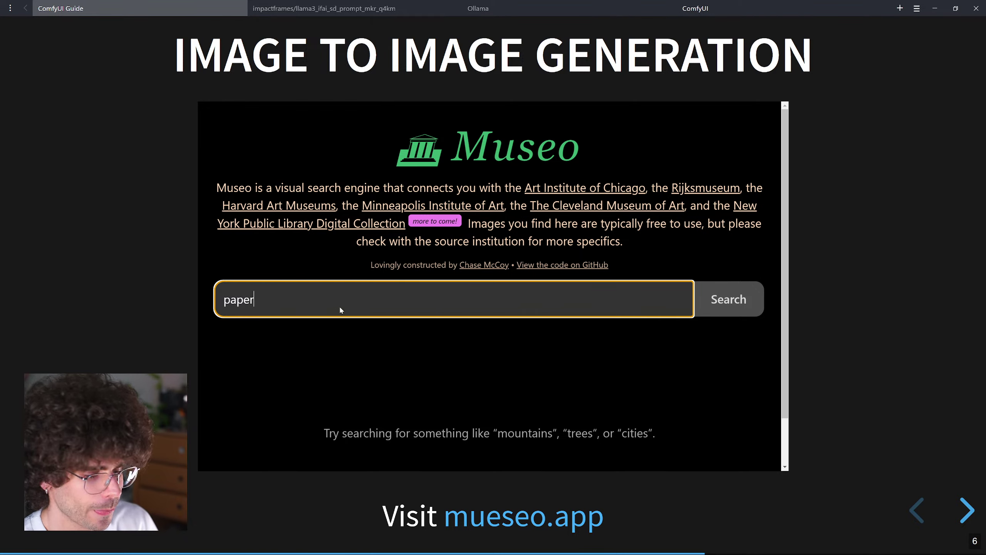
pyautogui.press('Return')
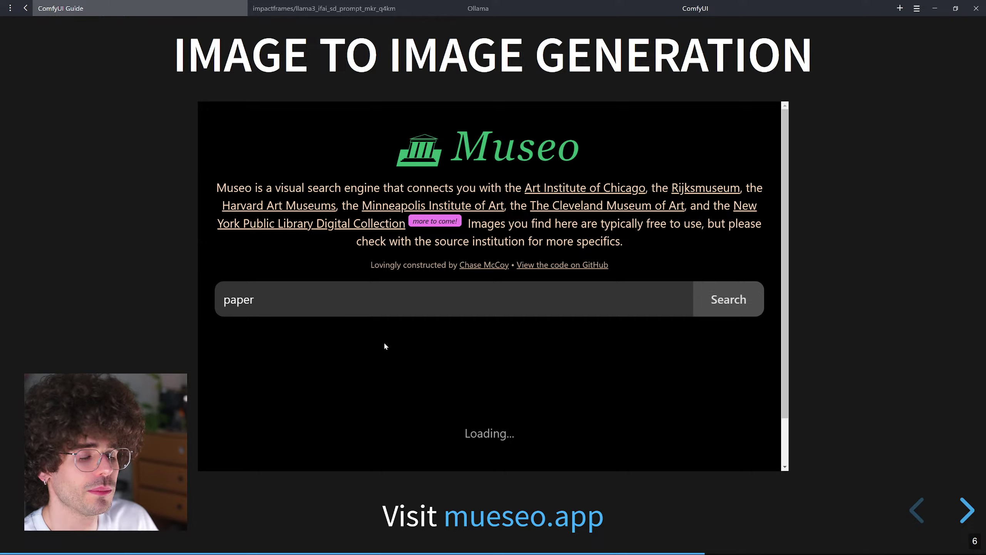
# - Browse the Museo image results for "paper" on the slide
pyautogui.scroll(-1, 385, 345)
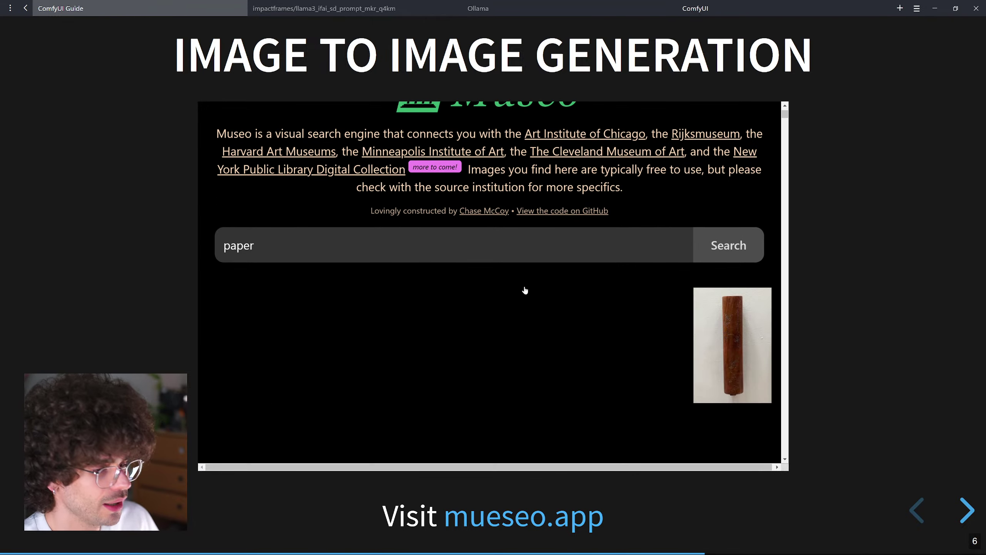
pyautogui.scroll(-1, 525, 291)
pyautogui.scroll(-2, 527, 288)
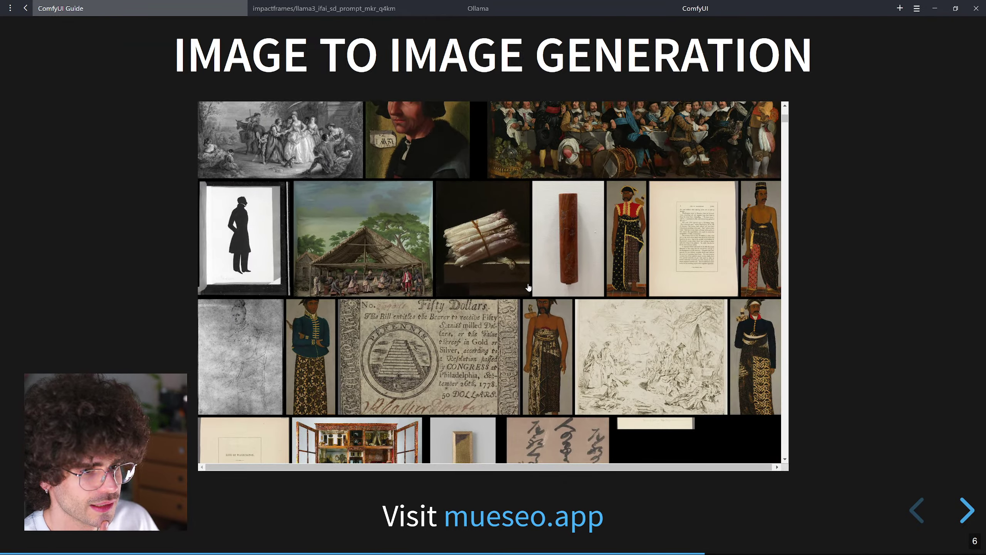
pyautogui.scroll(-3, 529, 287)
pyautogui.scroll(-3, 572, 340)
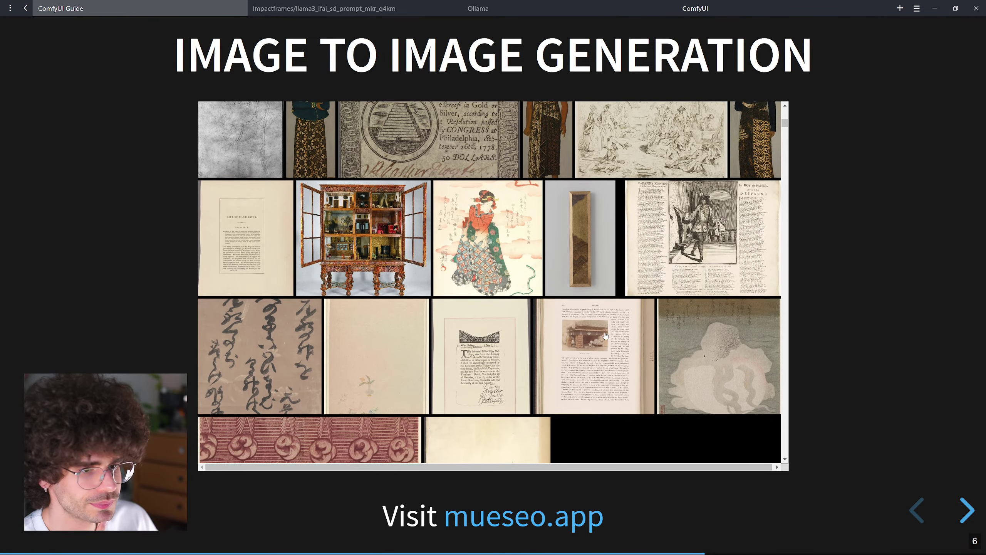
pyautogui.scroll(-1, 606, 335)
pyautogui.scroll(-2, 583, 322)
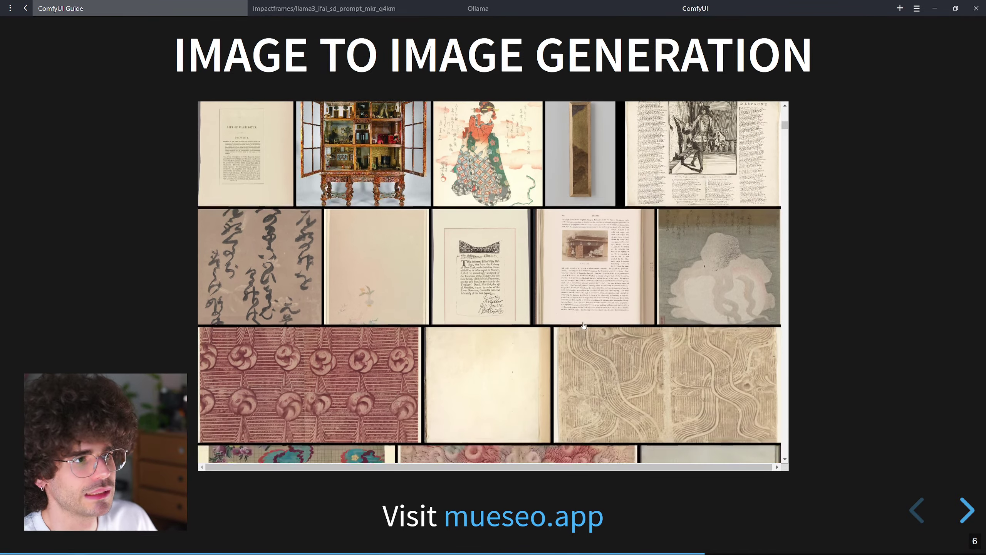
pyautogui.scroll(-1, 584, 326)
pyautogui.scroll(-3, 731, 286)
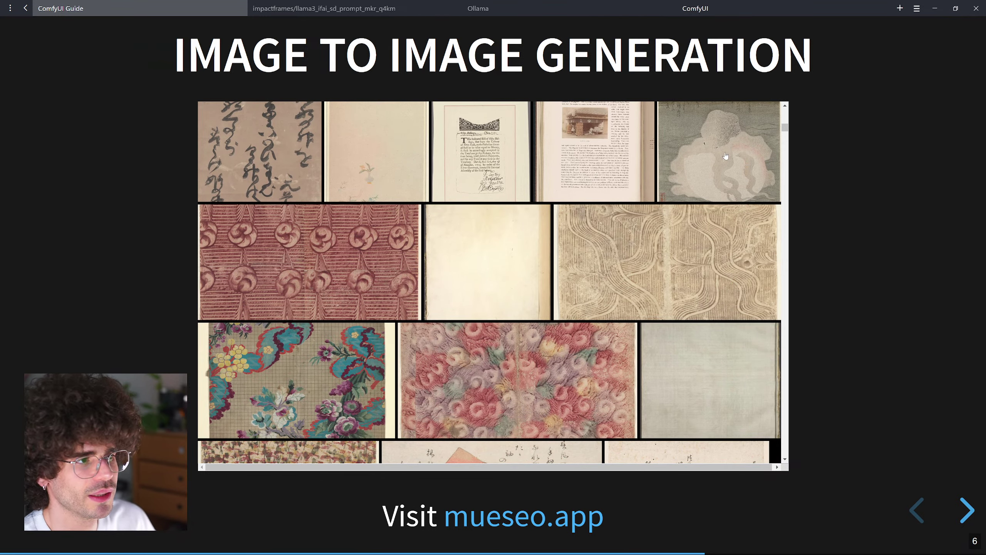
# - Open the Harvard Art Museums page of the octopus print "Paper Nautilus" from the results and find its Permissions section
pyautogui.scroll(3, 725, 156)
pyautogui.click(697, 252)
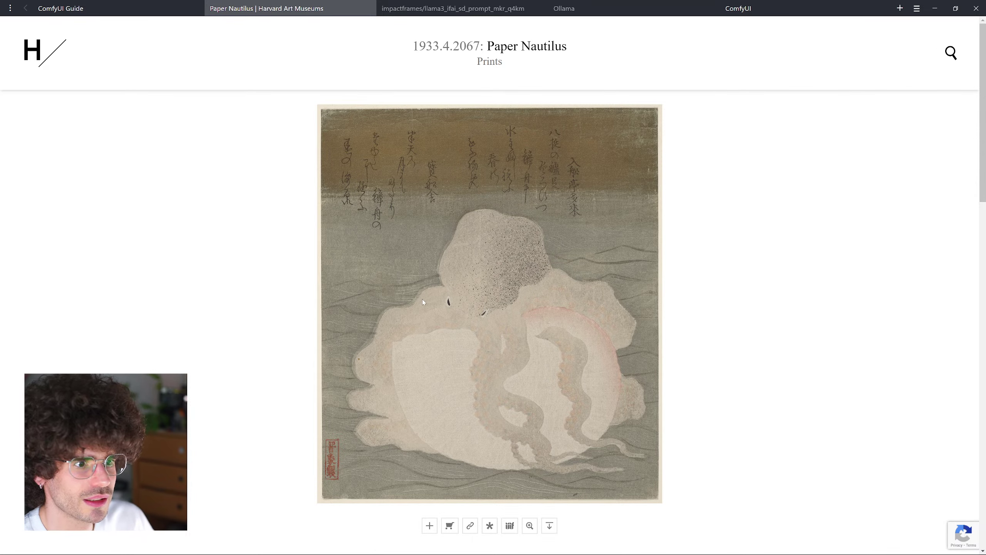
pyautogui.scroll(-10, 482, 325)
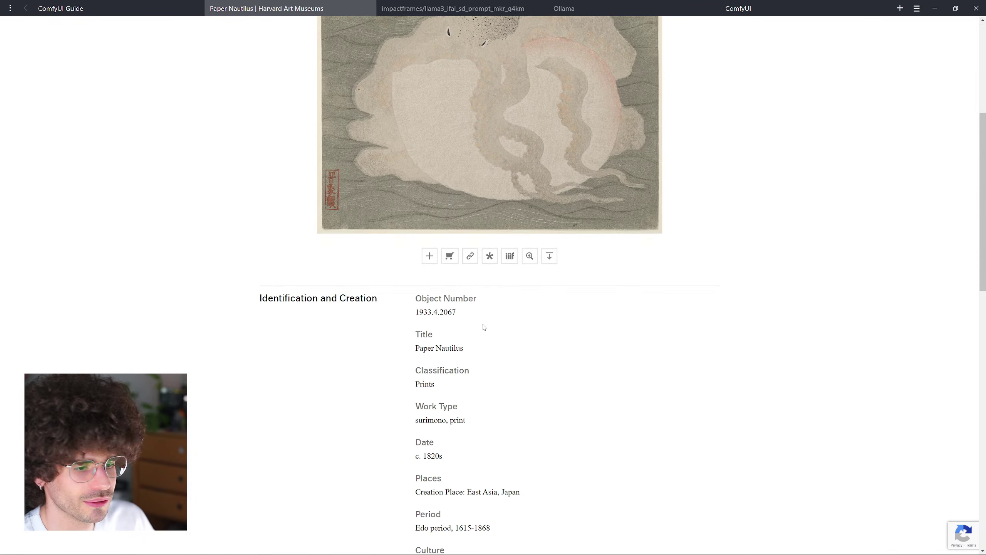
pyautogui.scroll(-3, 479, 323)
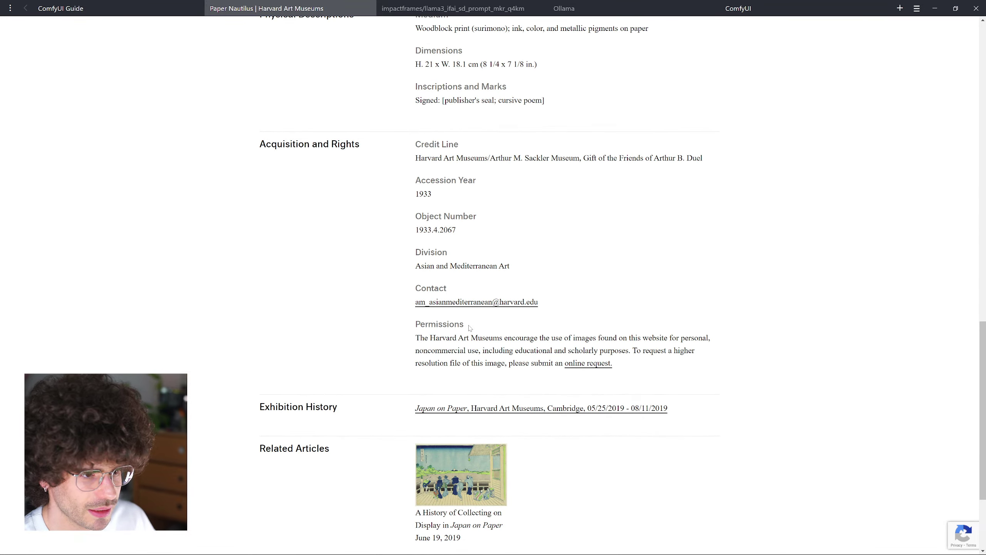
# - Read the image-use permissions for the Paper Nautilus print, highlighting the passages along the way, and close its page
pyautogui.moveTo(457, 338); pyautogui.dragTo(668, 337)
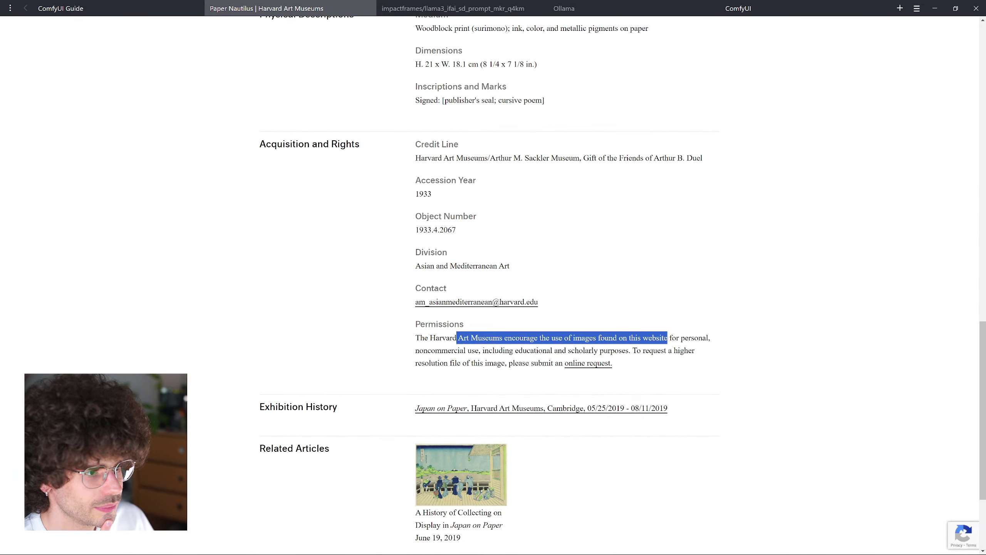
pyautogui.click(668, 338)
pyautogui.moveTo(452, 350); pyautogui.dragTo(672, 350)
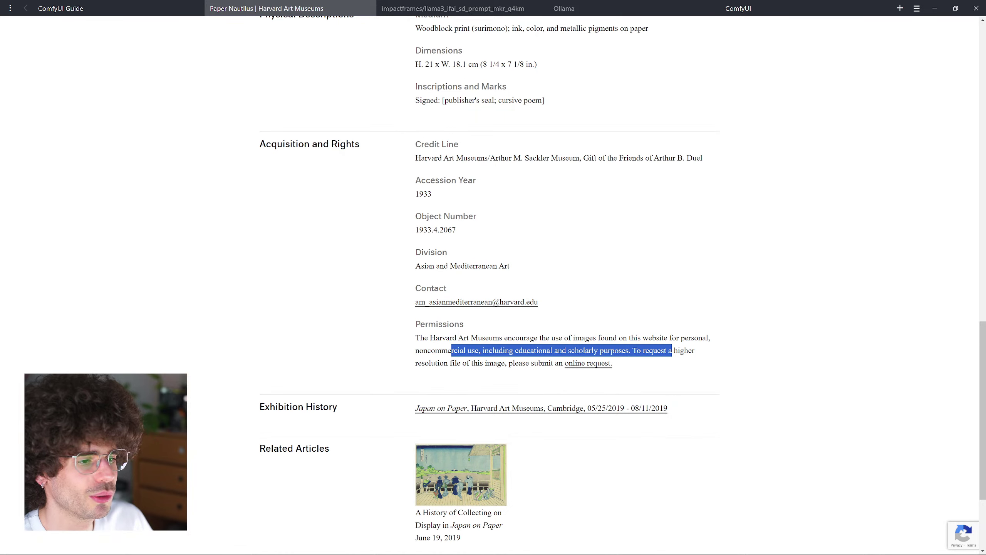
pyautogui.click(671, 350)
pyautogui.moveTo(594, 350); pyautogui.dragTo(734, 353)
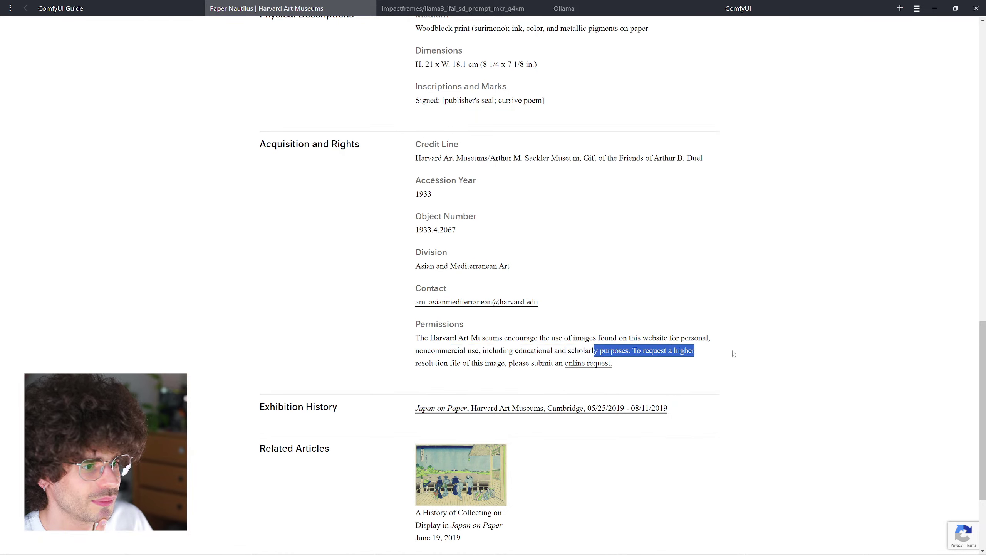
pyautogui.click(734, 354)
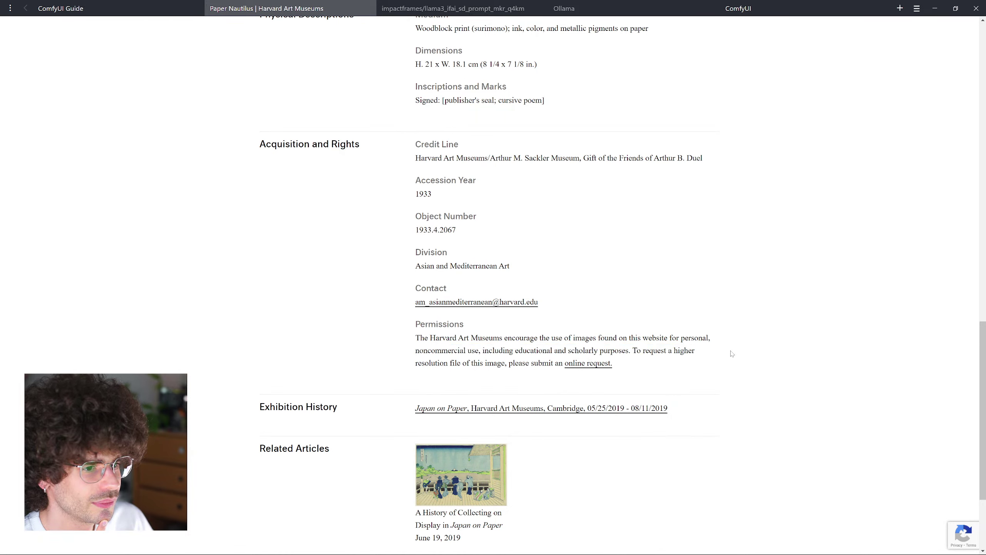
pyautogui.moveTo(503, 364); pyautogui.dragTo(663, 349)
pyautogui.click(674, 368)
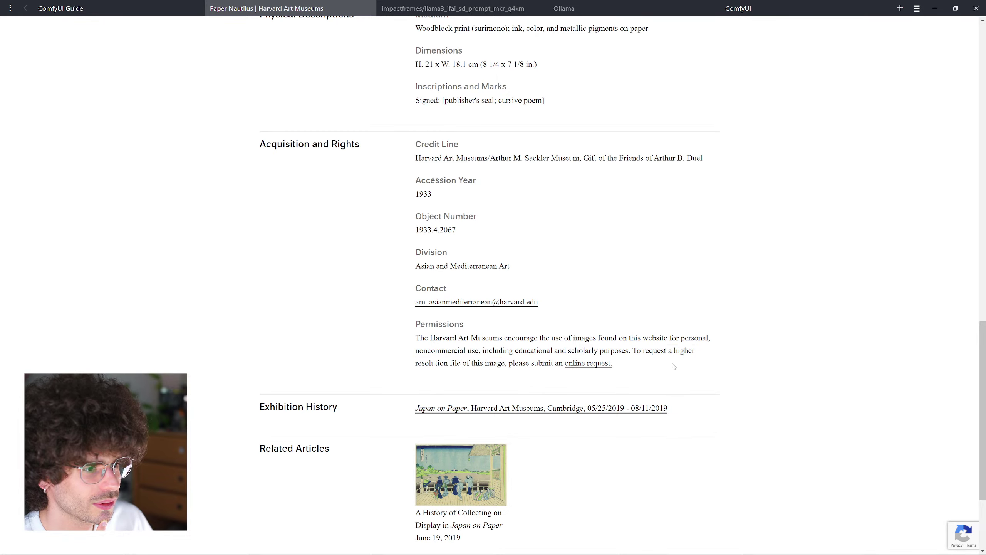
pyautogui.scroll(20, 491, 156)
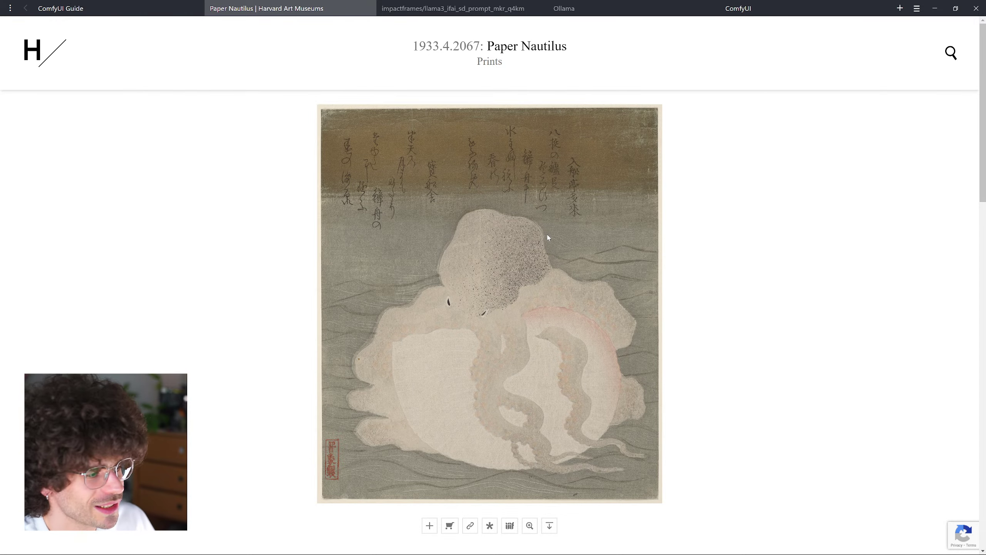
pyautogui.hotkey('ctrl', 'w')
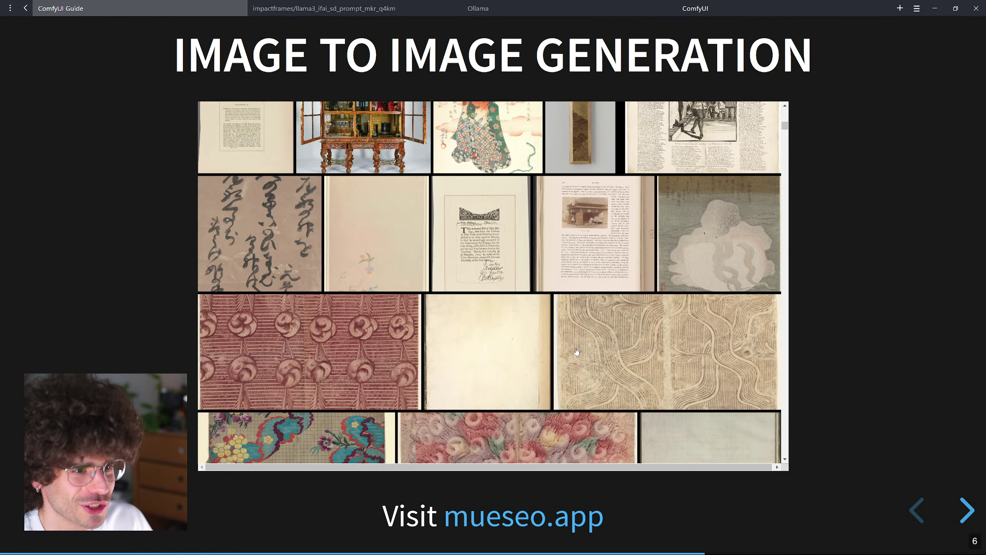
# - Open the Rijksmuseum page of the "Writing paper" sheet from the results, view the image, and close the page
pyautogui.hotkey('ctrl', 't')
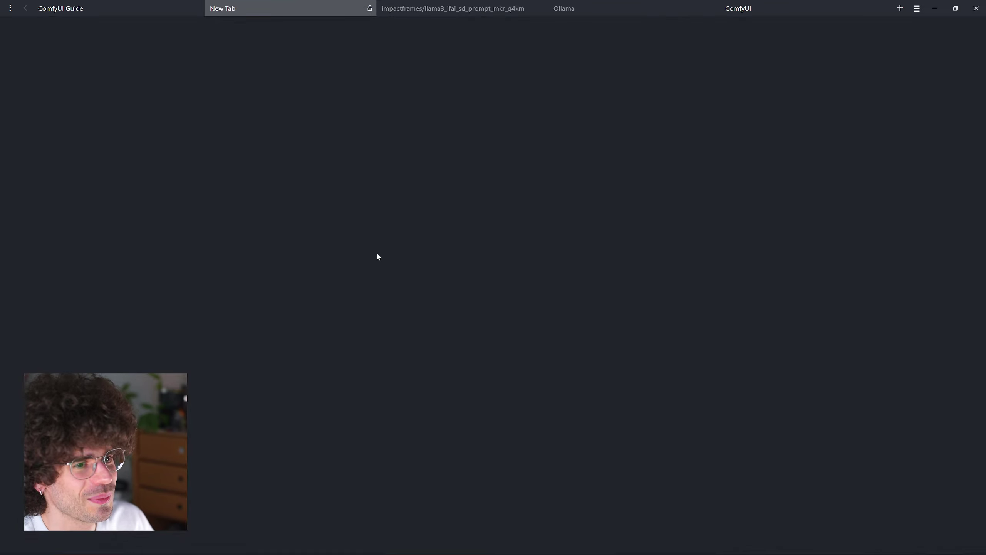
pyautogui.hotkey('ctrl', 'v')
pyautogui.press('Return')
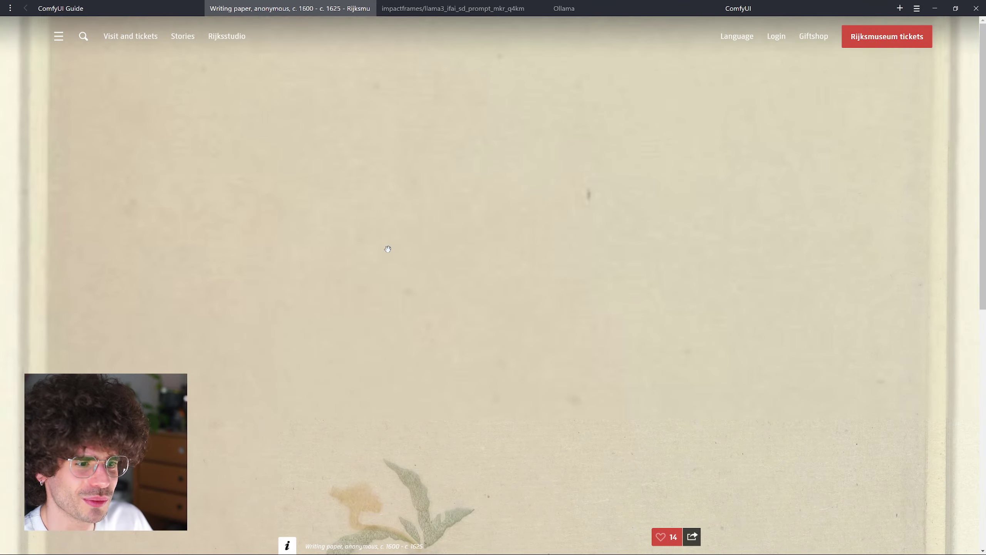
pyautogui.scroll(-5, 394, 256)
pyautogui.scroll(1, 402, 253)
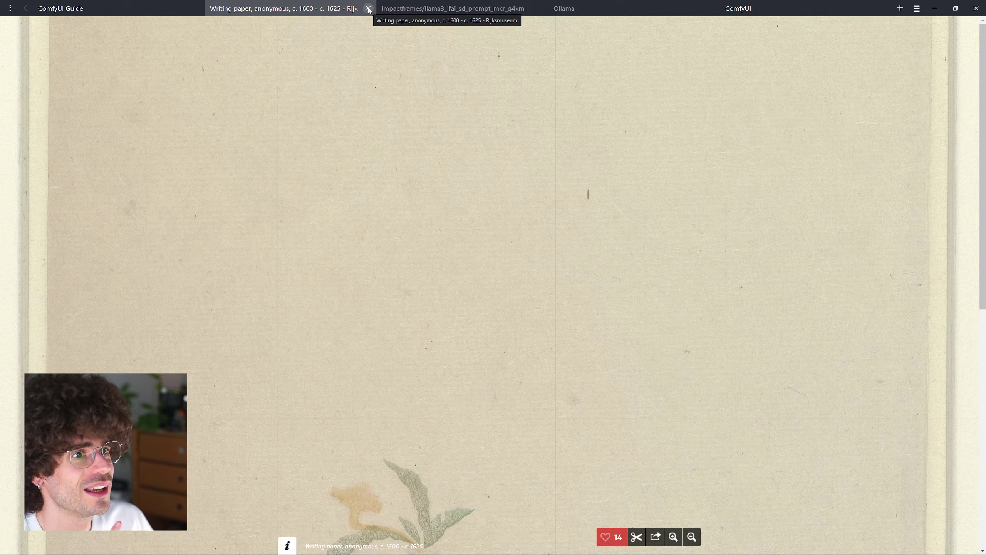
pyautogui.click(368, 9)
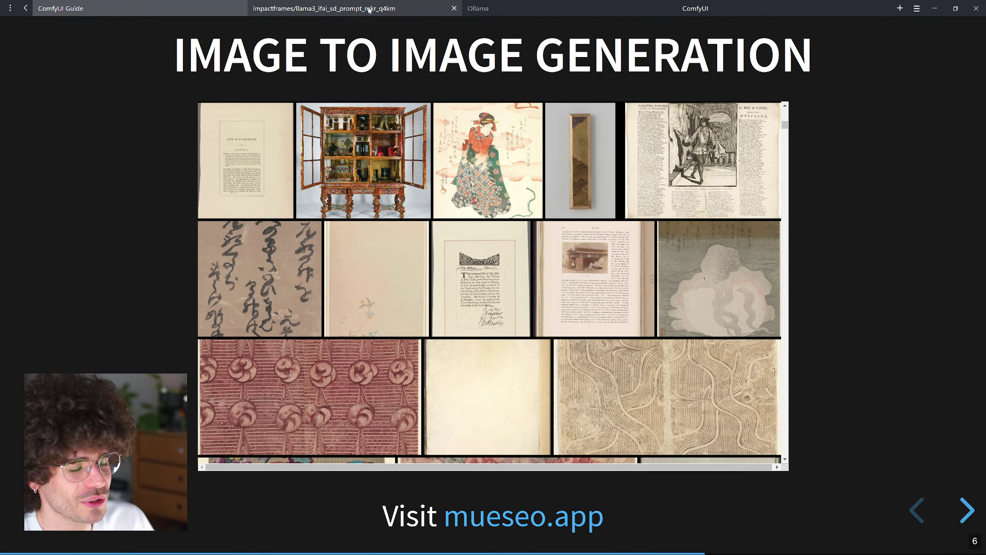
# - Open the New York Public Library page of the blank "End paper" from the results and find its Rights Statement
pyautogui.scroll(-1, 485, 243)
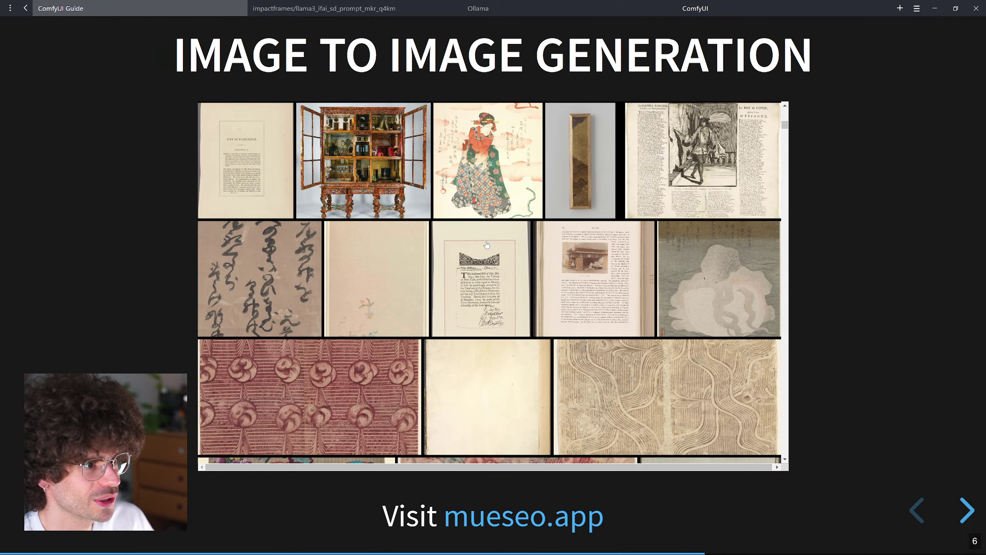
pyautogui.scroll(-5, 488, 246)
pyautogui.hotkey('ctrl', 't')
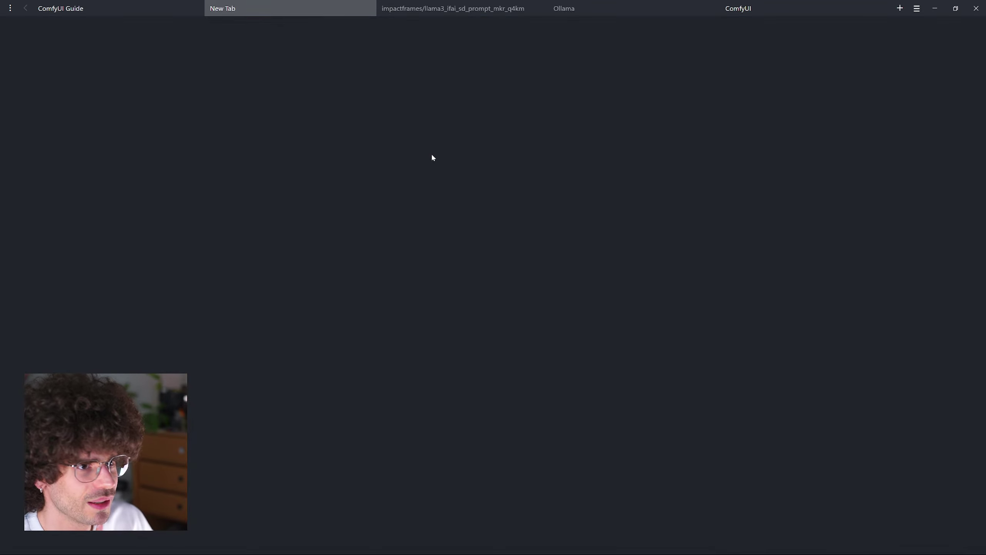
pyautogui.click(368, 8)
pyautogui.scroll(-4, 692, 330)
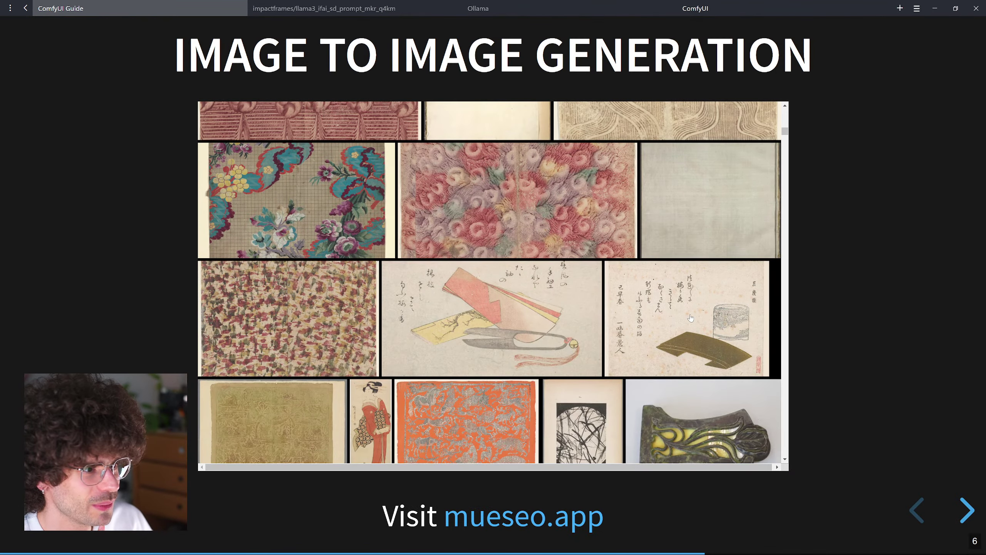
pyautogui.click(708, 212)
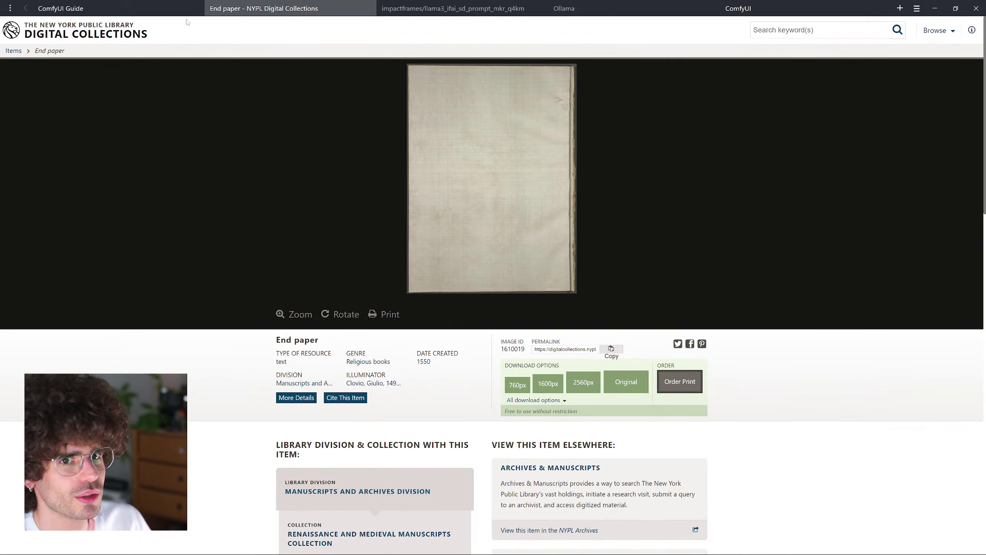
pyautogui.scroll(-15, 155, 117)
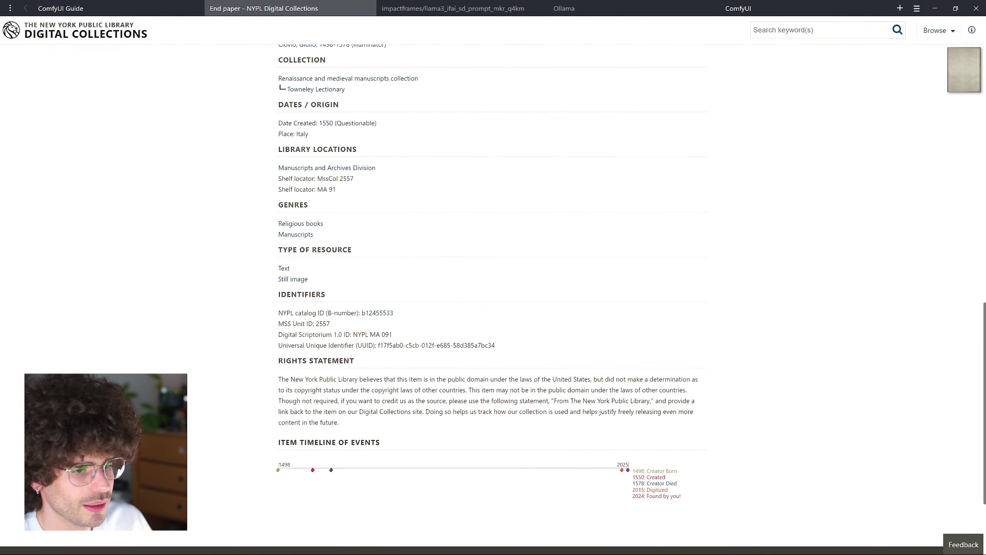
# - Enlarge the page text and read the End paper's Rights Statement, highlighting passages on public domain and copyright status along the way
pyautogui.moveTo(278, 379); pyautogui.dragTo(416, 378)
pyautogui.hotkey('ctrl', '+')
pyautogui.hotkey('ctrl', '+')
pyautogui.hotkey('ctrl', '+')
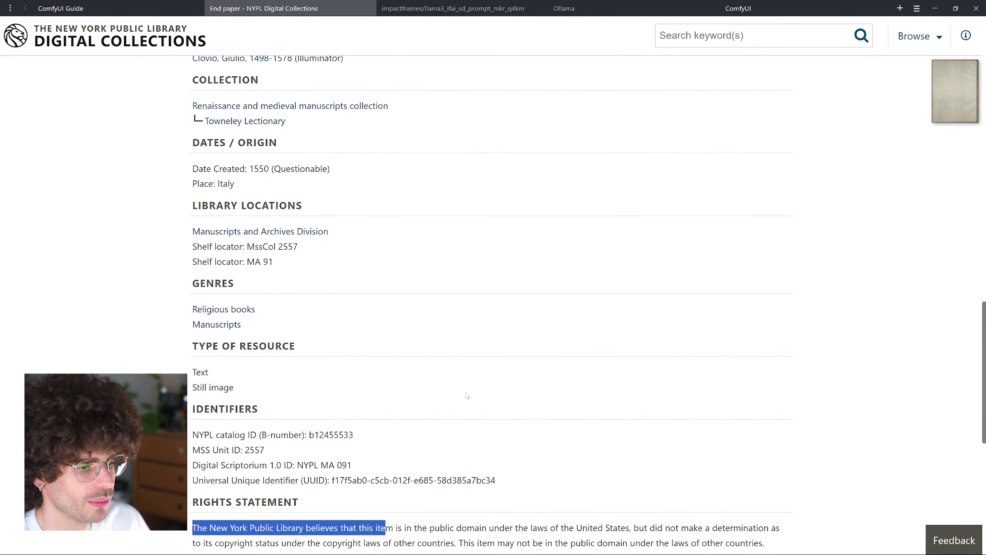
pyautogui.hotkey('ctrl', '+')
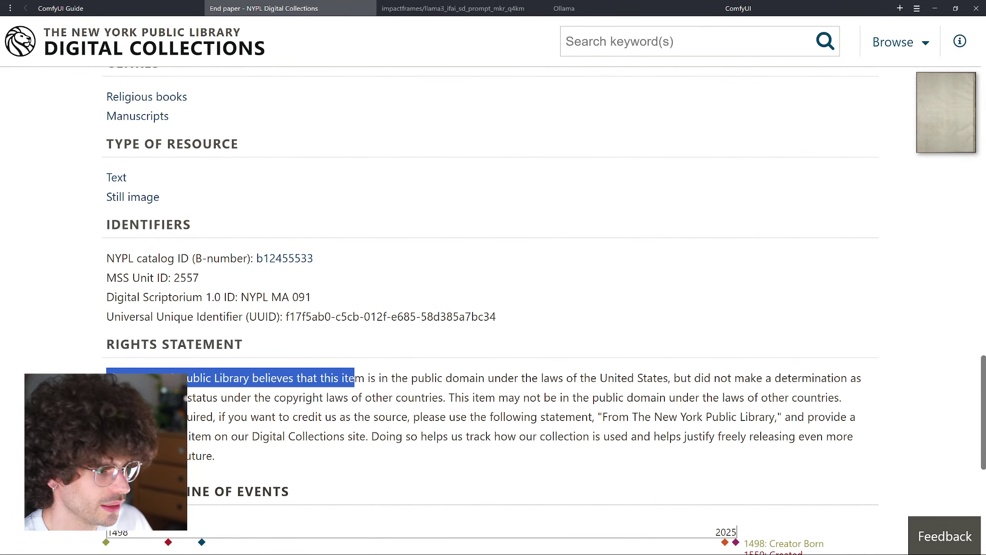
pyautogui.moveTo(187, 398); pyautogui.dragTo(280, 397)
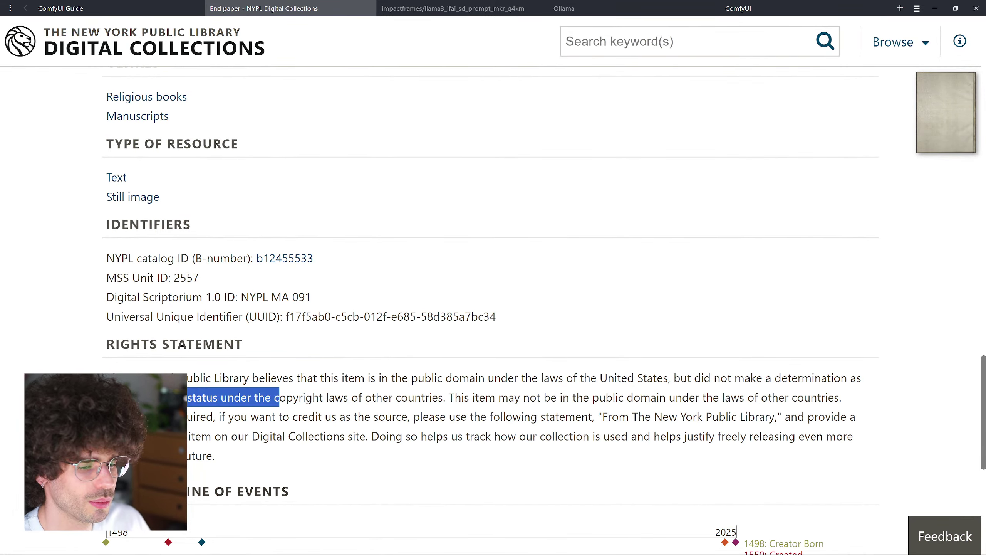
pyautogui.click(363, 411)
pyautogui.moveTo(343, 398); pyautogui.dragTo(432, 397)
pyautogui.click(508, 410)
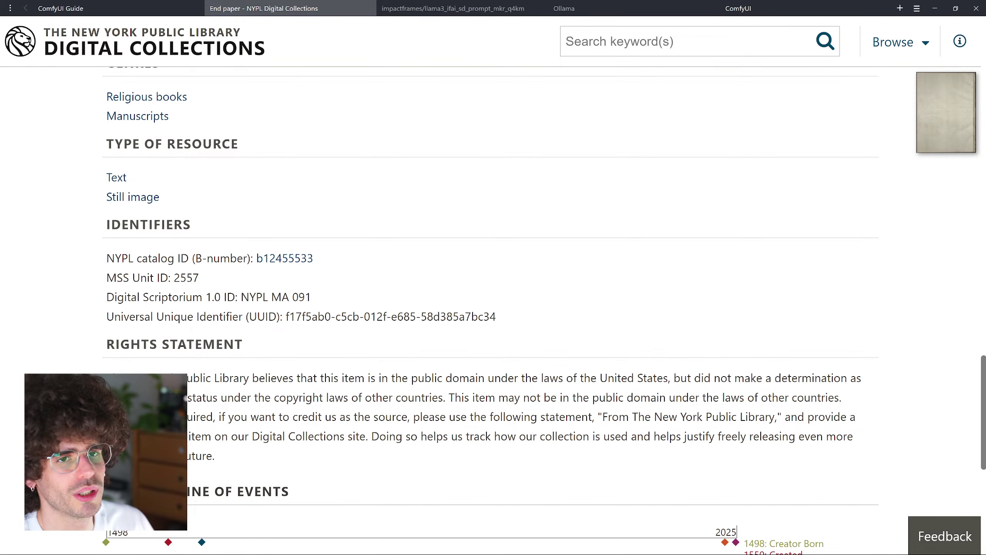
# - Return to the End paper image and examine its download options and usage note
pyautogui.scroll(15, 557, 411)
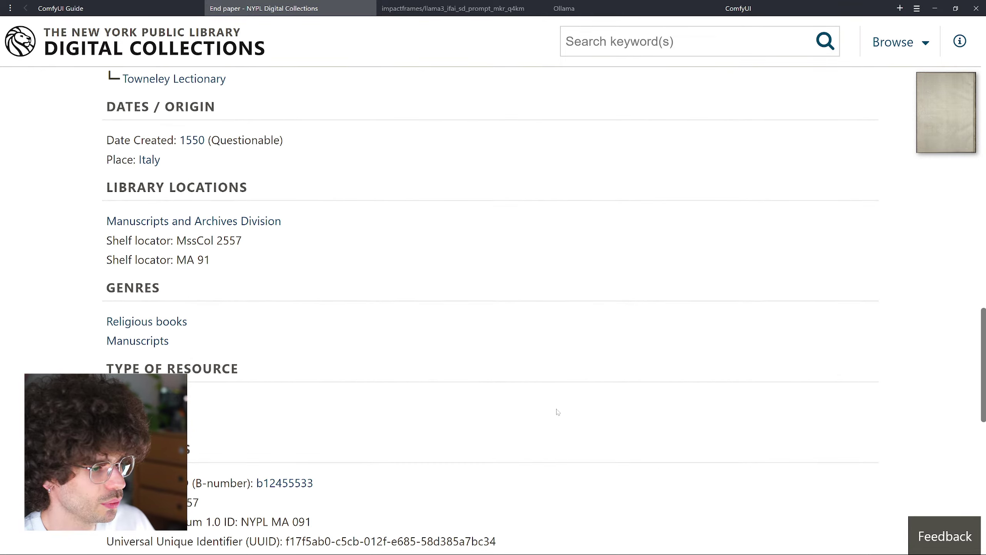
pyautogui.scroll(8, 557, 411)
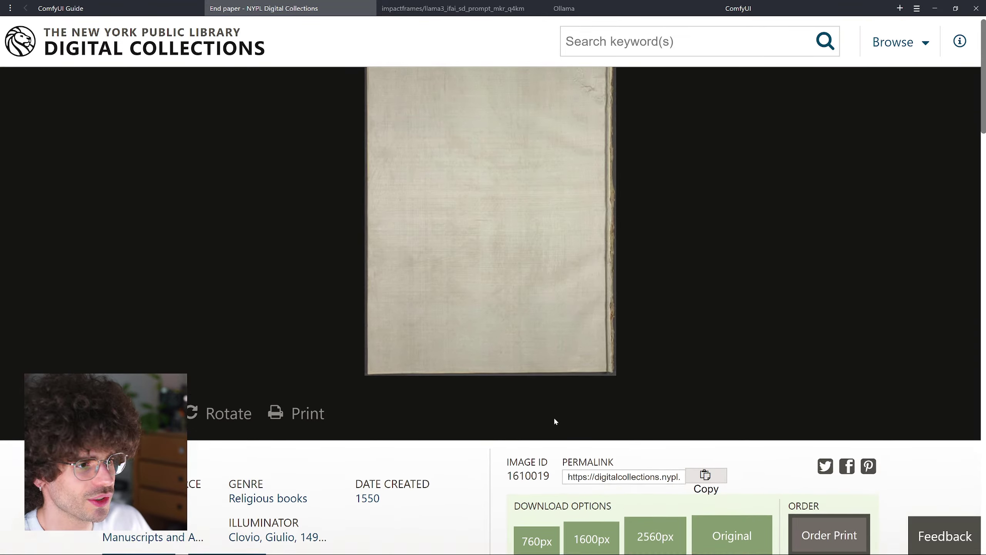
pyautogui.scroll(-6, 475, 246)
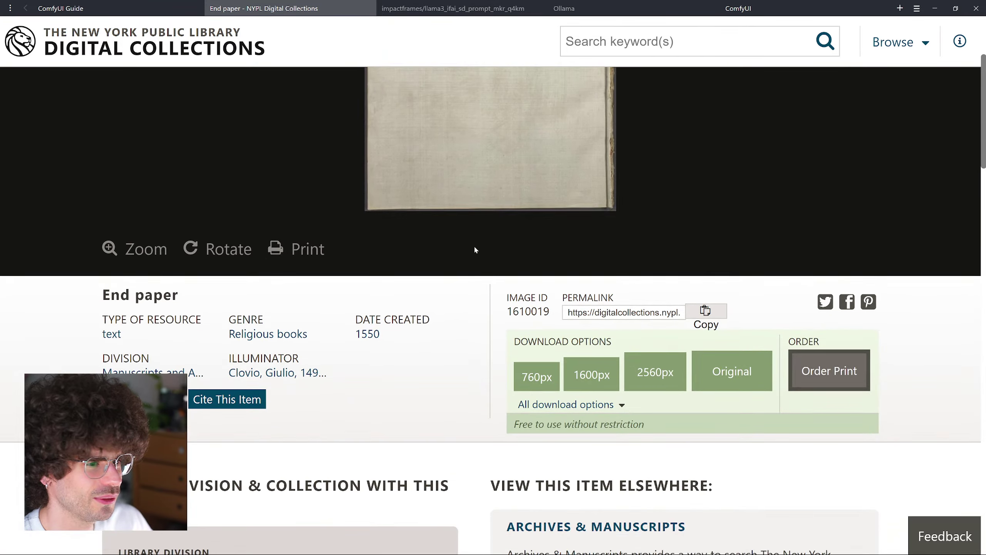
pyautogui.scroll(6, 475, 245)
pyautogui.scroll(-7, 475, 245)
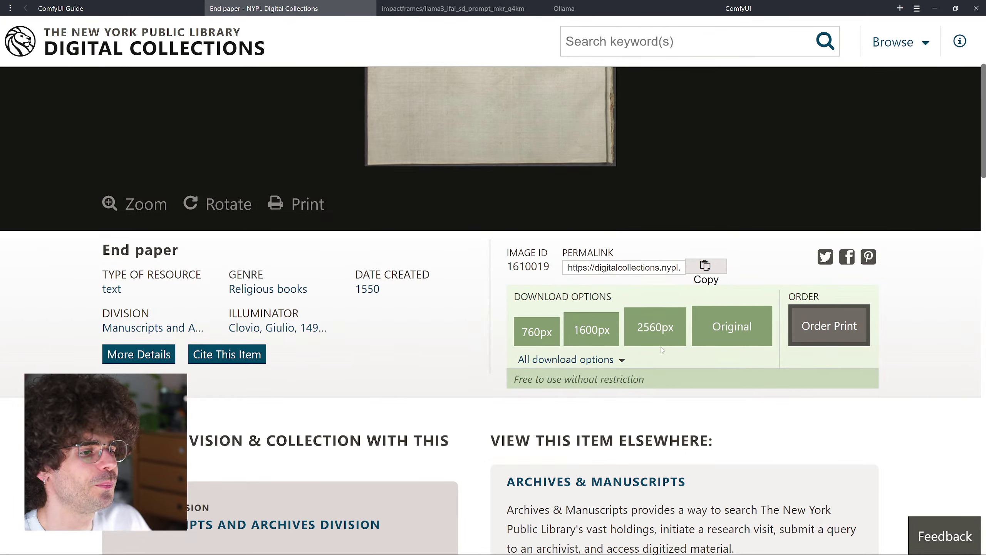
# - Open the 1600px version of the End paper, inspect it at full size, and close the image
pyautogui.click(590, 333)
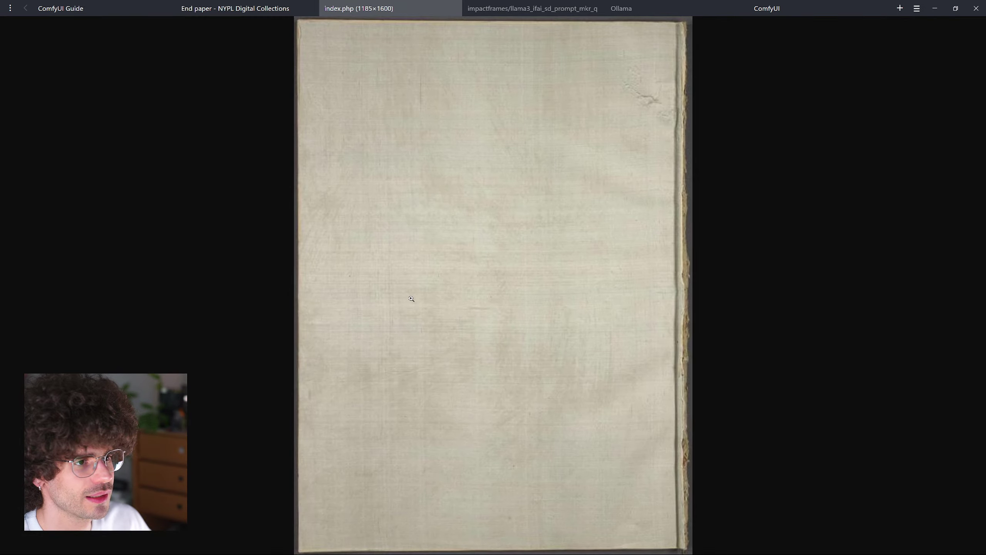
pyautogui.rightClick(473, 256)
pyautogui.click(454, 246)
pyautogui.click(454, 247)
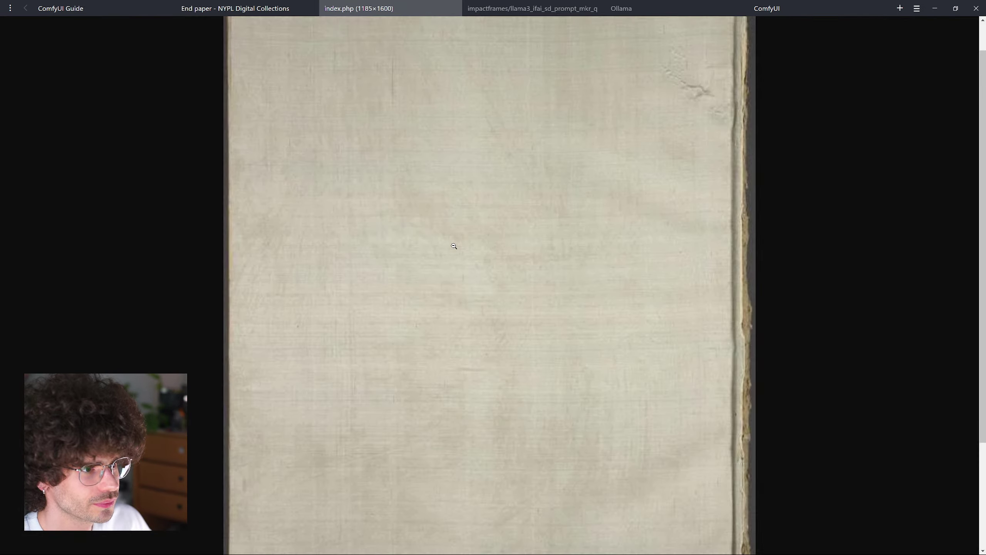
pyautogui.click(455, 246)
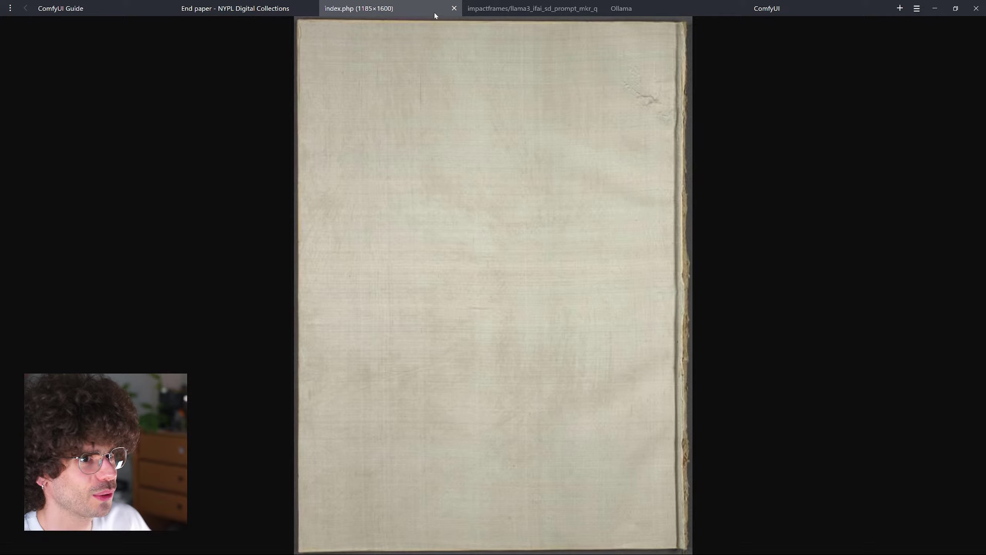
pyautogui.click(453, 8)
# - Open the 760px version of the End paper, view it enlarged, and close both the image and the item page
pyautogui.click(746, 337)
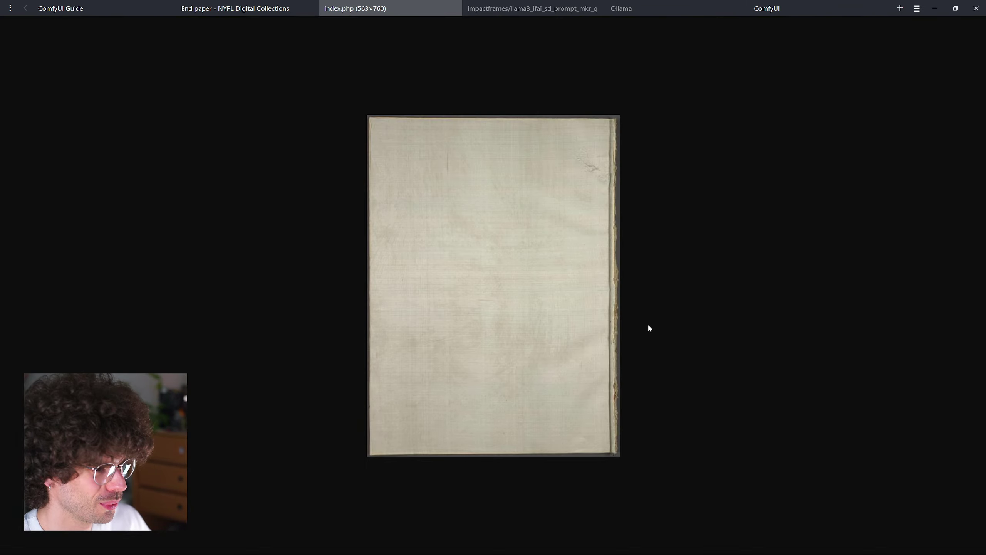
pyautogui.scroll(2, 488, 295)
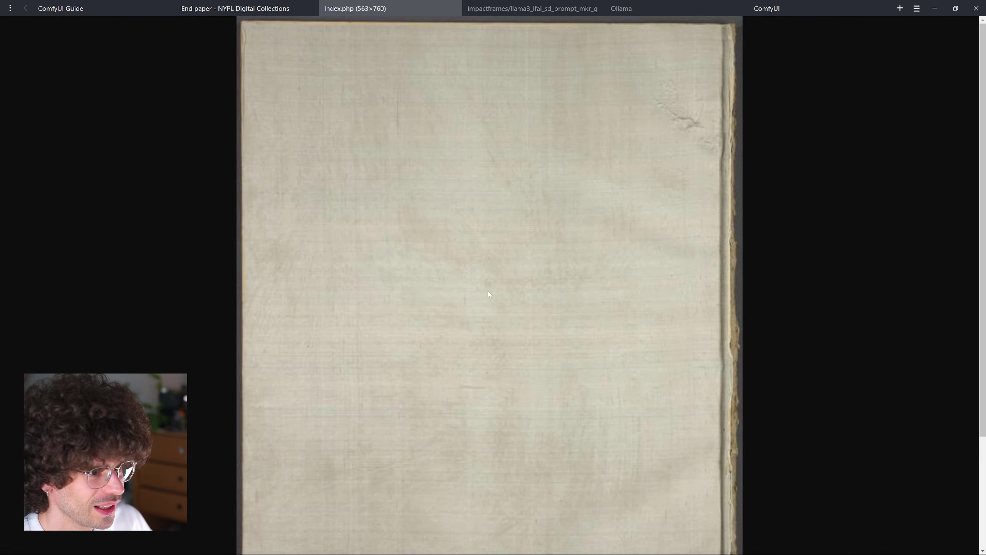
pyautogui.scroll(-1, 469, 241)
pyautogui.click(454, 8)
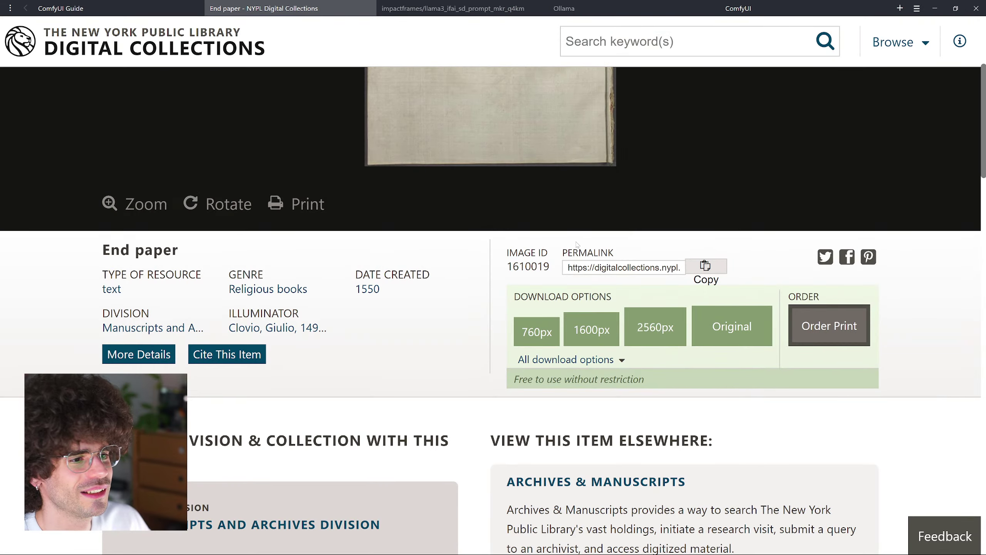
pyautogui.scroll(8, 493, 272)
pyautogui.click(368, 8)
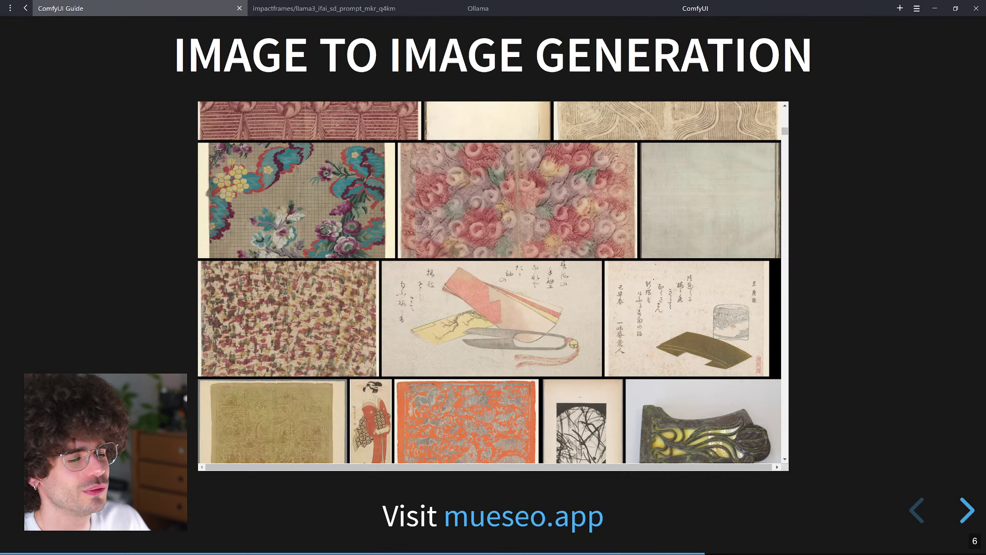
# - Browse further through the Museo "paper" results for another suitable reference image
pyautogui.scroll(-5, 372, 303)
pyautogui.scroll(-6, 372, 302)
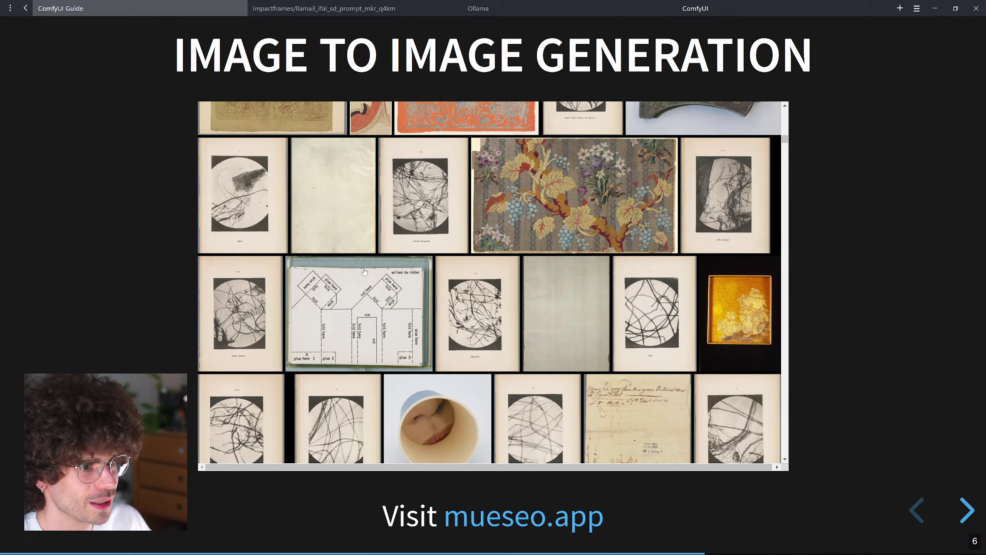
pyautogui.scroll(-6, 364, 272)
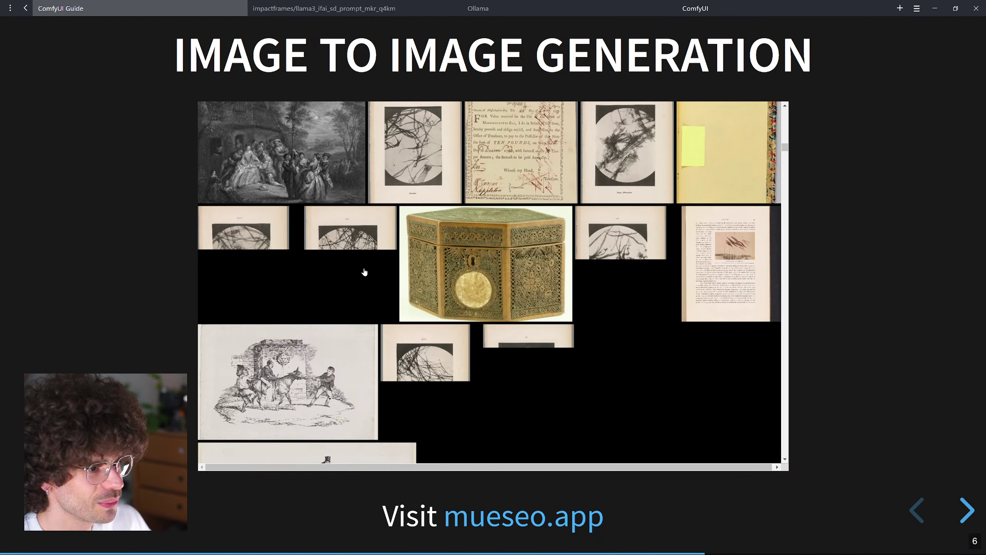
pyautogui.scroll(-6, 375, 272)
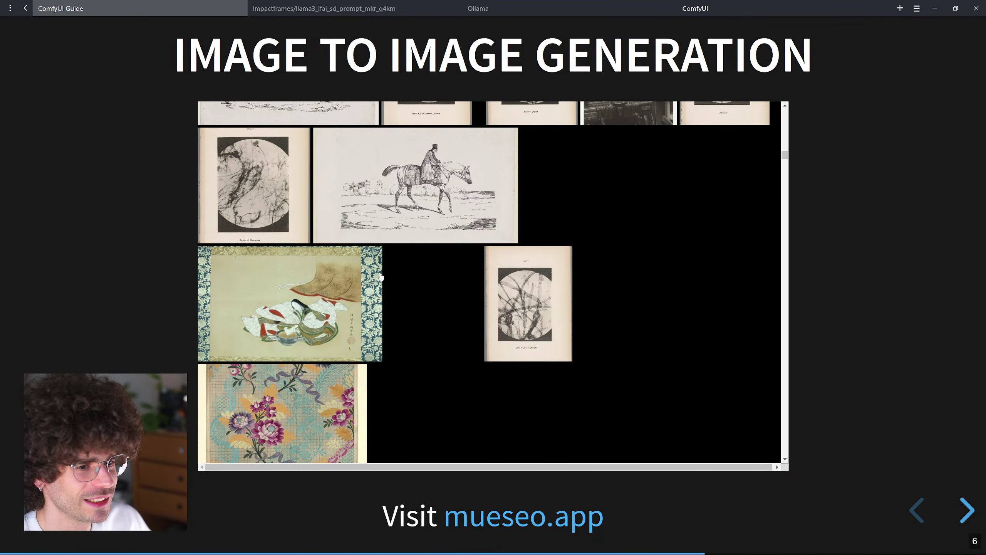
pyautogui.scroll(-6, 382, 275)
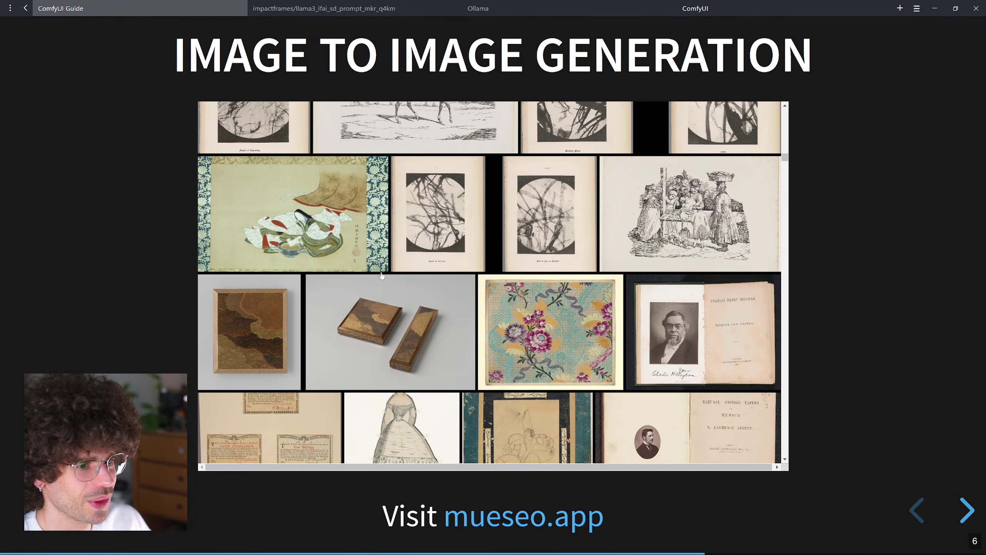
pyautogui.scroll(-5, 382, 275)
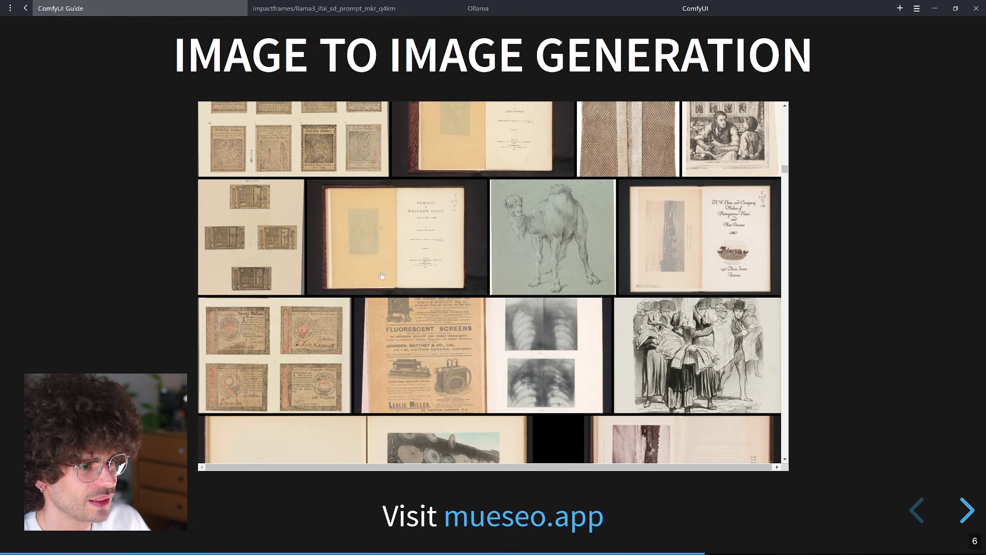
# - Open the Harvard Art Museums page of the "Dromedary" drawing, check its Permissions section, and close the page
pyautogui.click(546, 230)
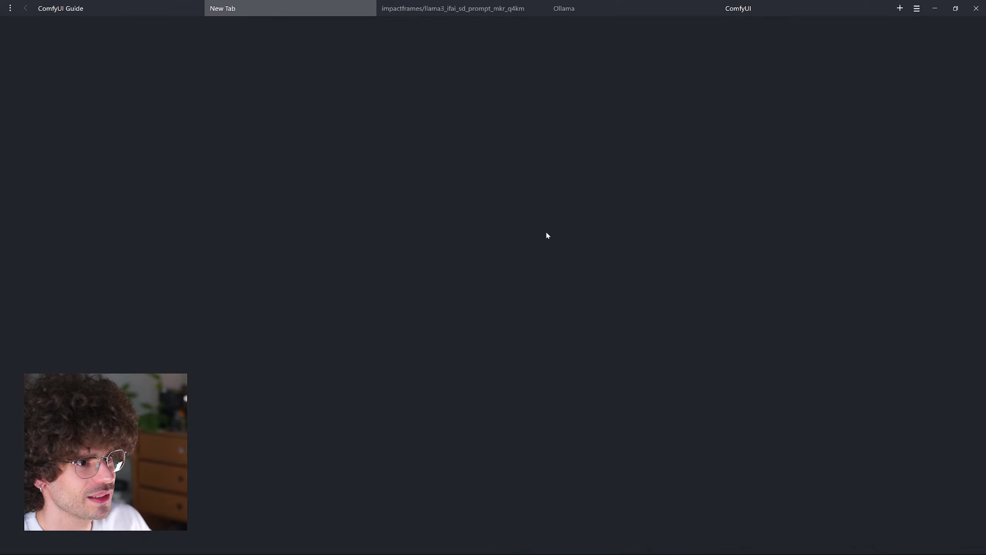
pyautogui.scroll(-15, 471, 239)
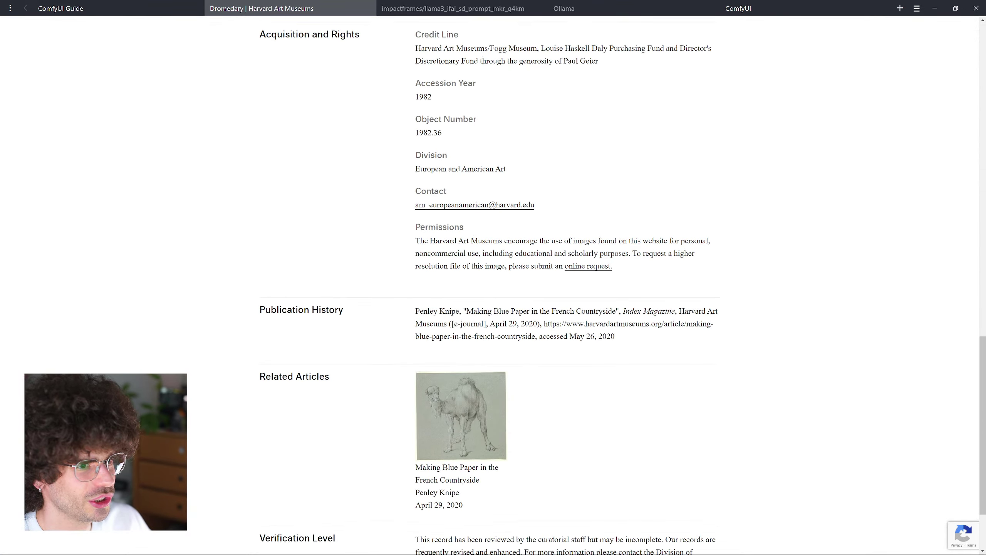
pyautogui.click(369, 8)
# - Open the New York Public Library page of the green "Paper Money" sheet from further down the results and find its download options
pyautogui.scroll(-5, 369, 303)
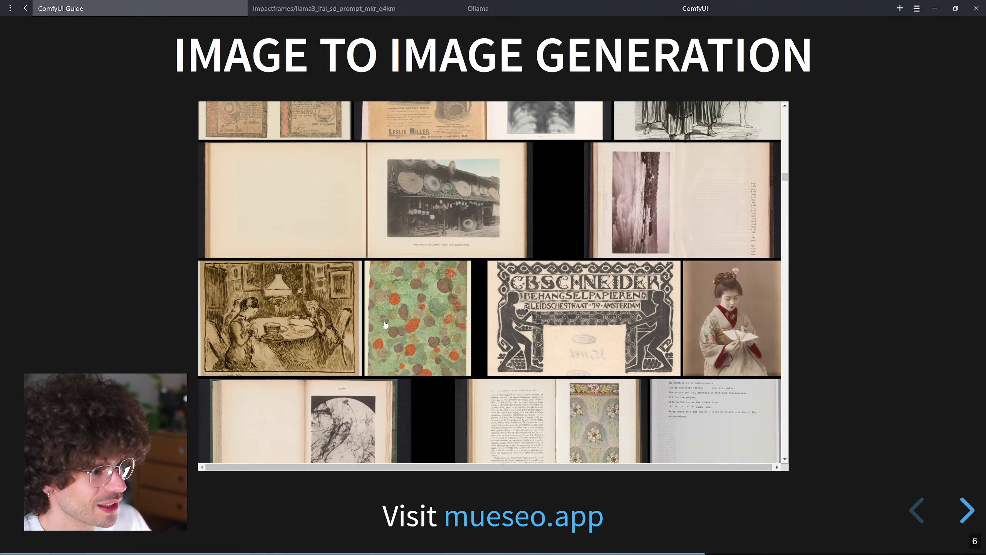
pyautogui.scroll(-10, 385, 324)
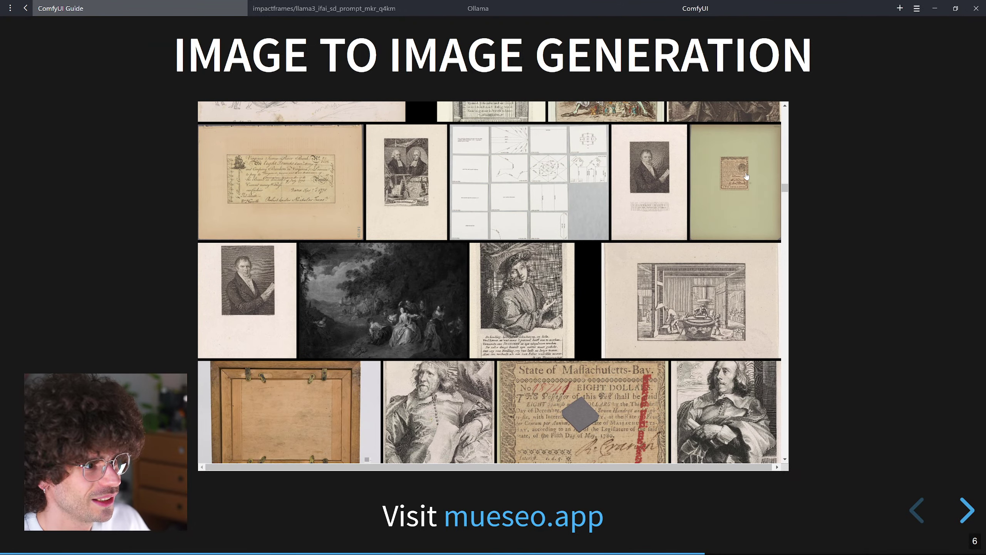
pyautogui.hotkey('ctrl', 't')
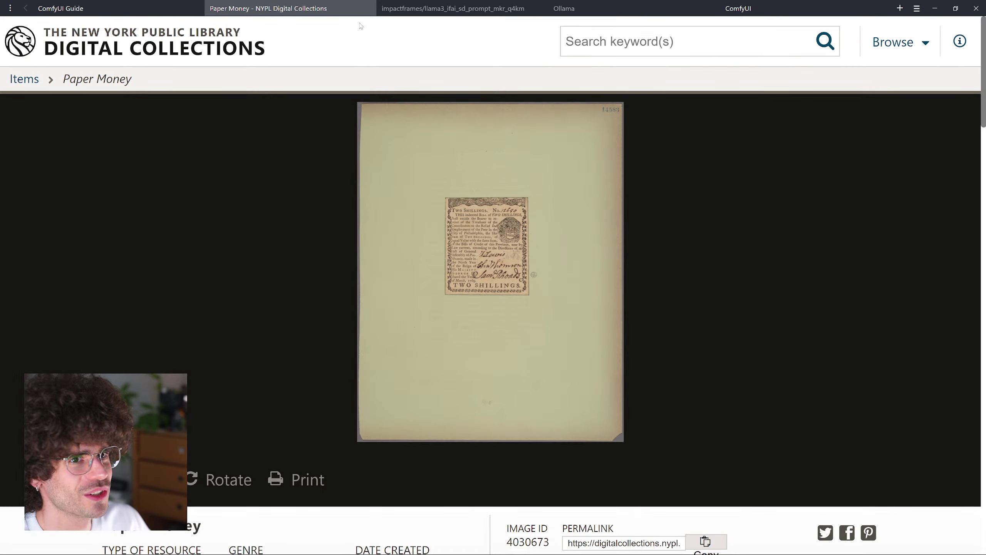
pyautogui.scroll(-1, 387, 125)
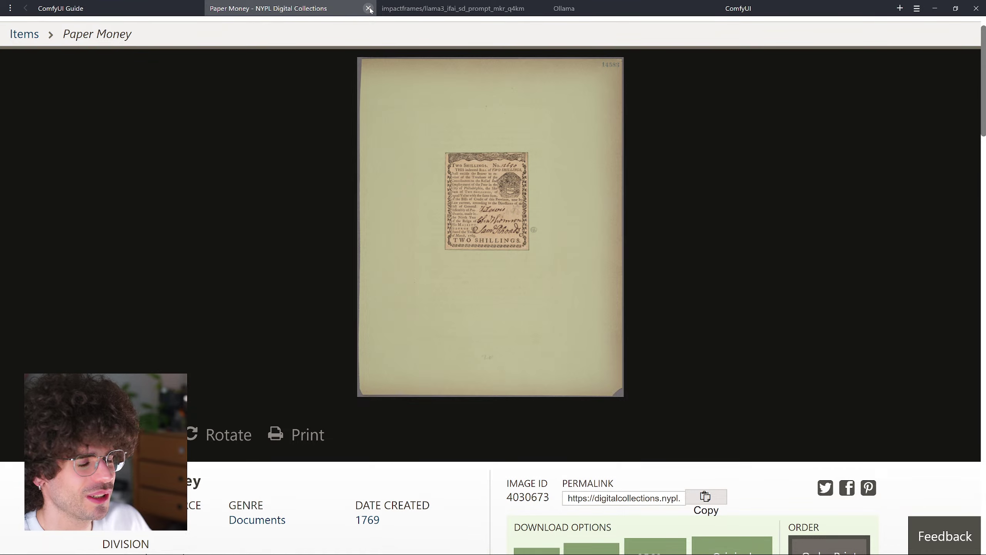
pyautogui.scroll(-5, 738, 311)
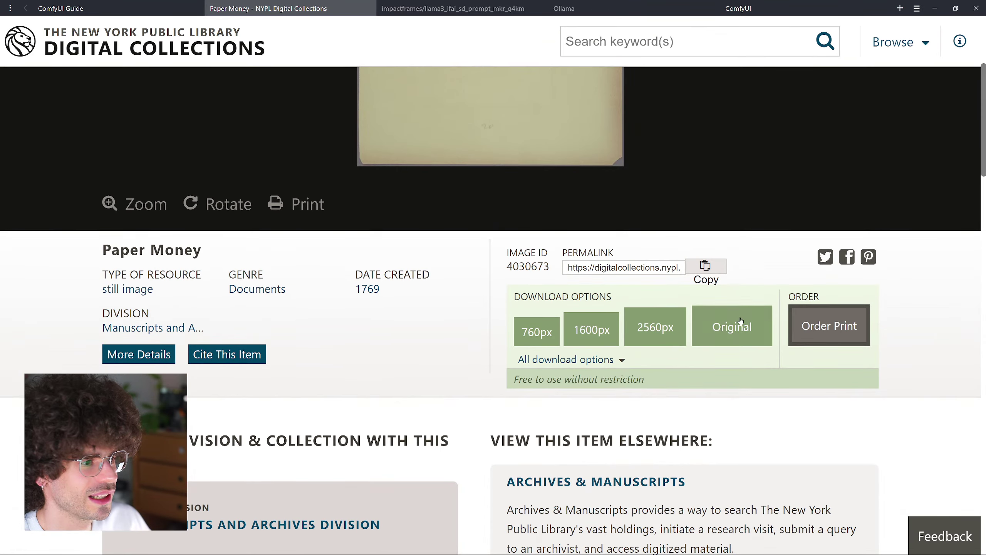
# - Try the Original version of the Paper Money image, close it, and open and inspect the 1600px version instead
pyautogui.click(740, 334)
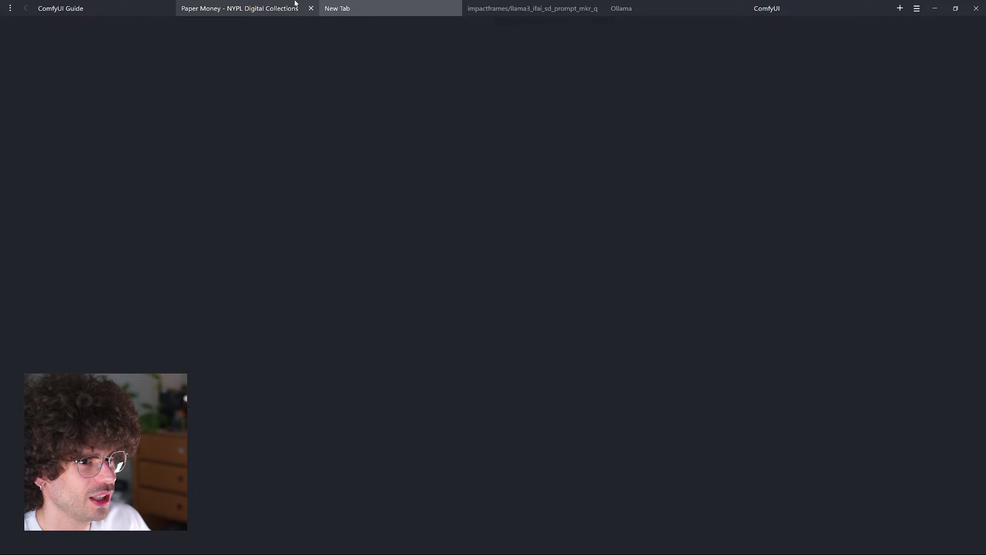
pyautogui.click(453, 8)
pyautogui.click(590, 323)
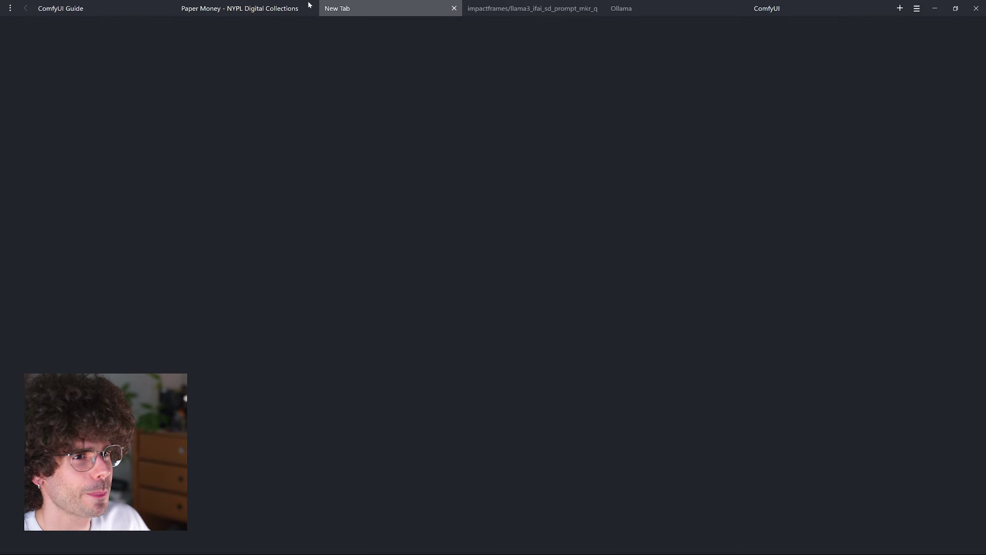
pyautogui.scroll(-5, 532, 251)
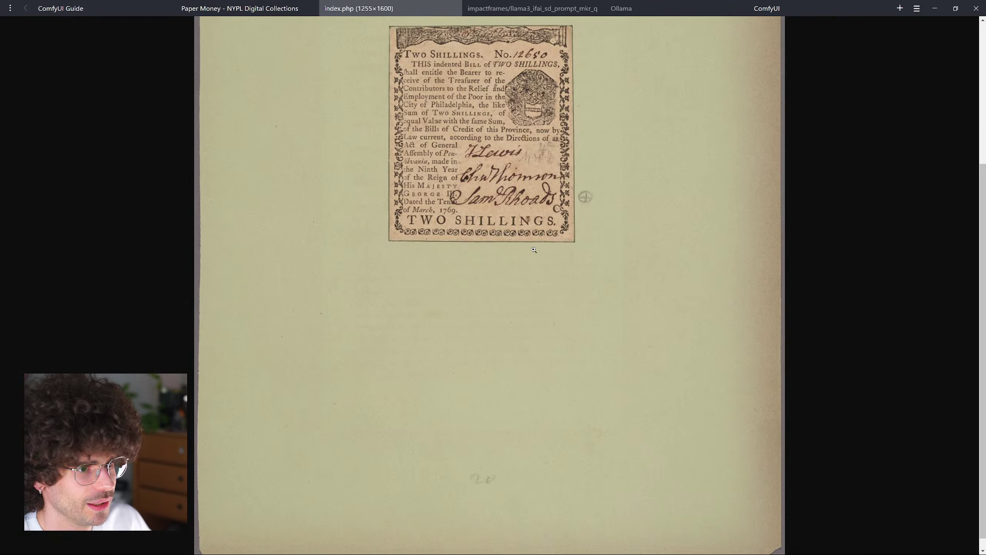
# - Save the 1600px Paper Money image to the SanDisk 1000 (D:) drive as index.jpeg and close its image page
pyautogui.scroll(5, 533, 251)
pyautogui.rightClick(544, 252)
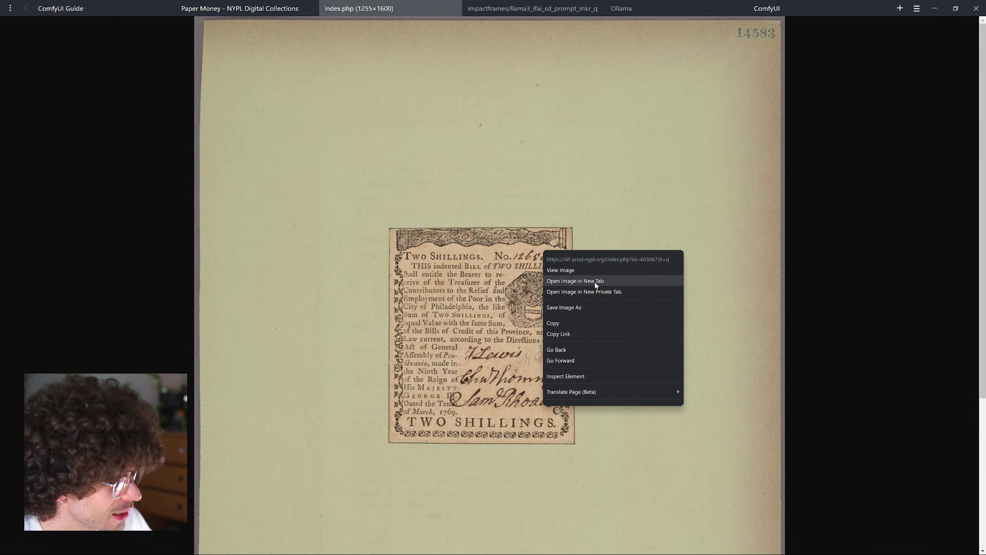
pyautogui.click(617, 307)
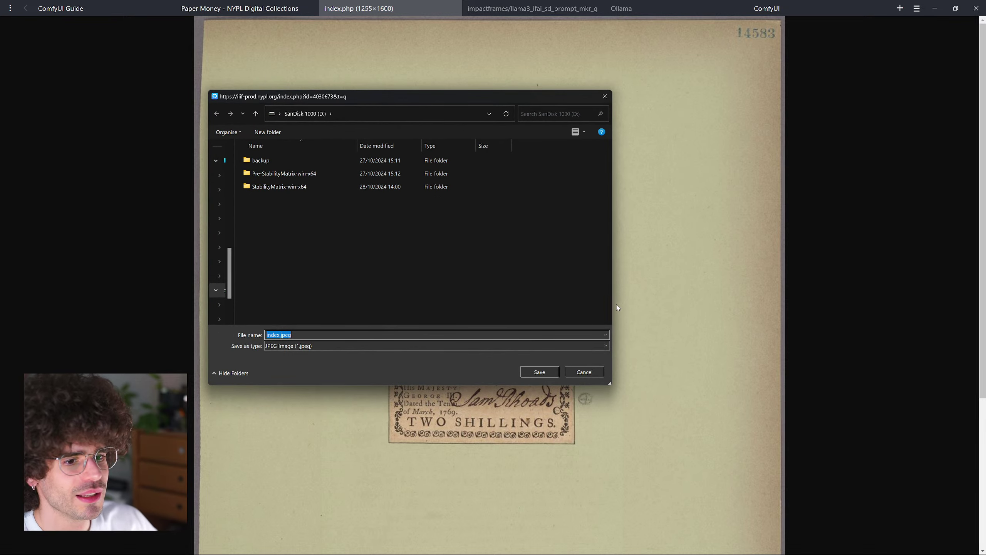
pyautogui.press('Return')
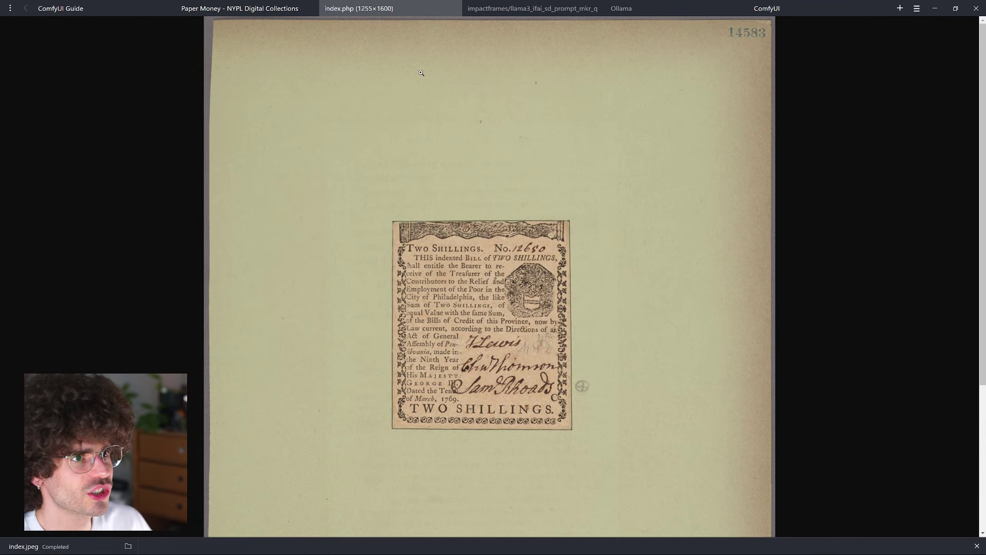
pyautogui.click(454, 8)
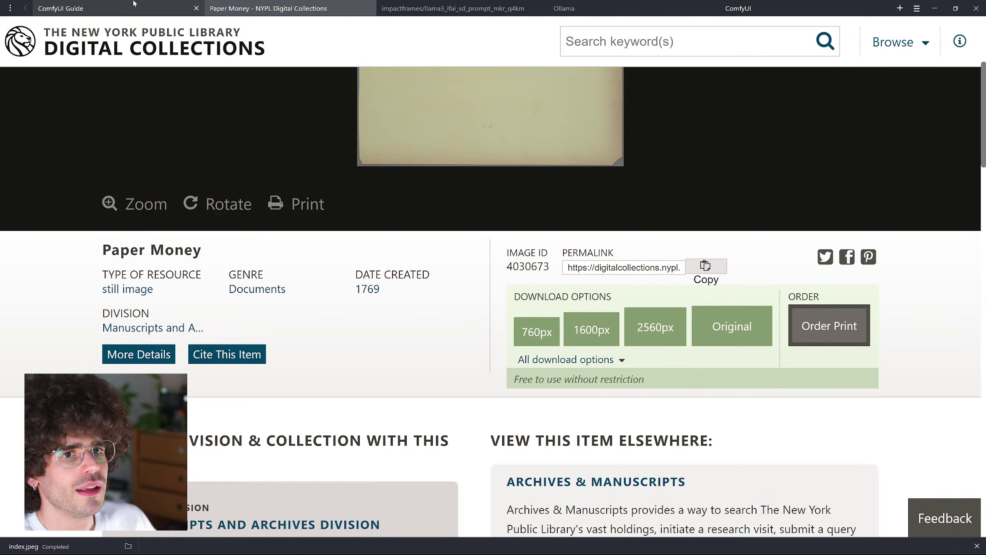
# - Switch to the ComfyUI workflow and move the Empty Latent Image node slightly lower beneath the negative prompt node
pyautogui.click(183, 8)
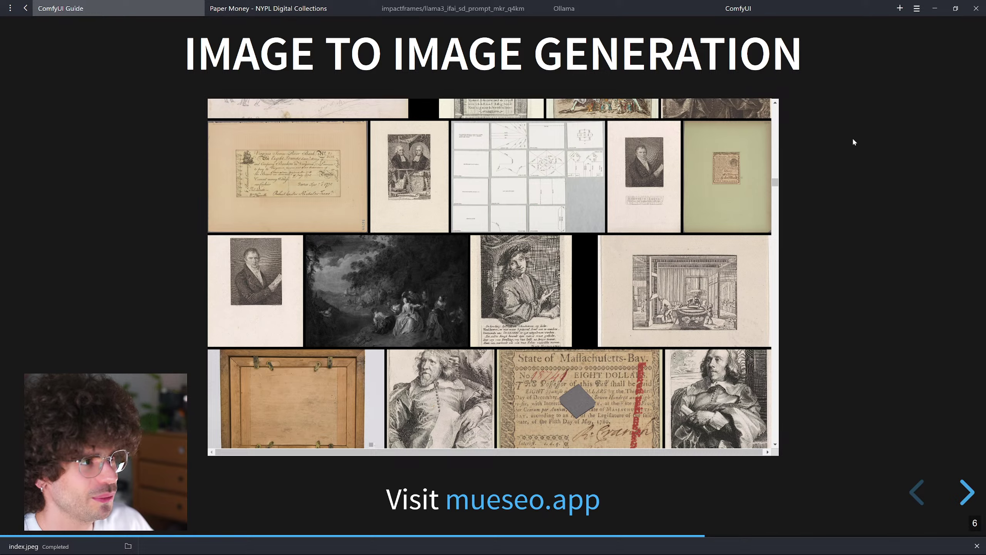
pyautogui.click(849, 7)
pyautogui.scroll(-5, 273, 291)
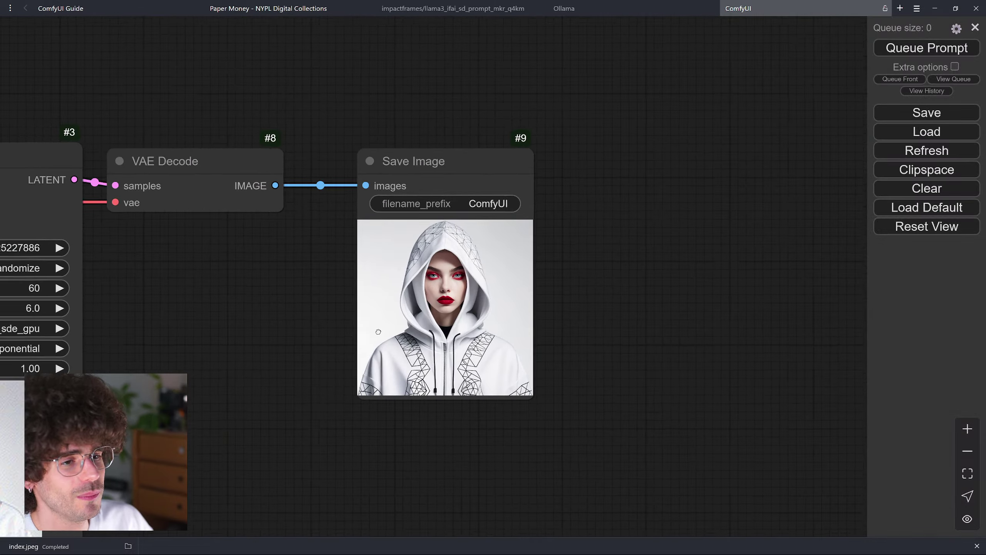
pyautogui.scroll(-5, 379, 331)
pyautogui.scroll(3, 689, 330)
pyautogui.moveTo(688, 369); pyautogui.dragTo(702, 372)
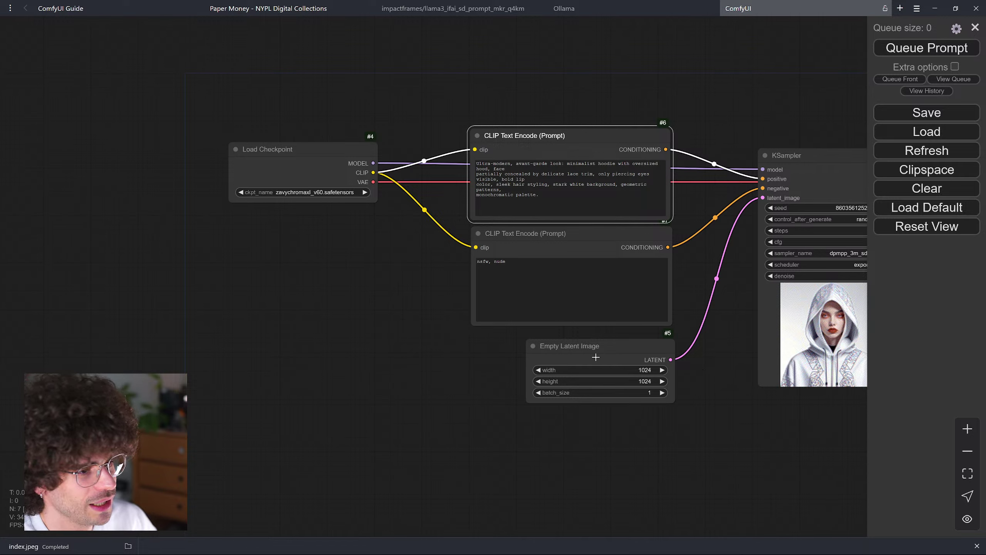
pyautogui.moveTo(596, 357); pyautogui.dragTo(592, 364)
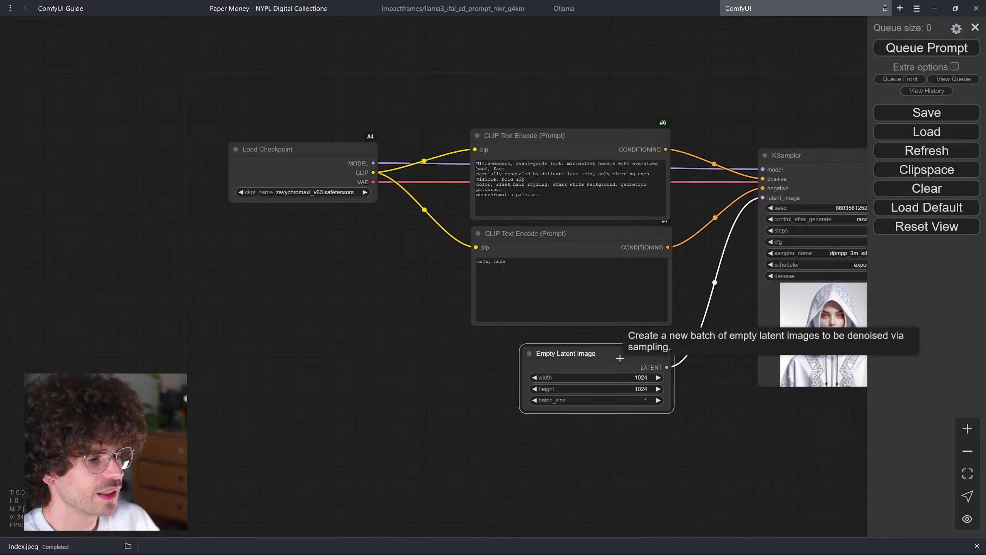
pyautogui.doubleClick(256, 400)
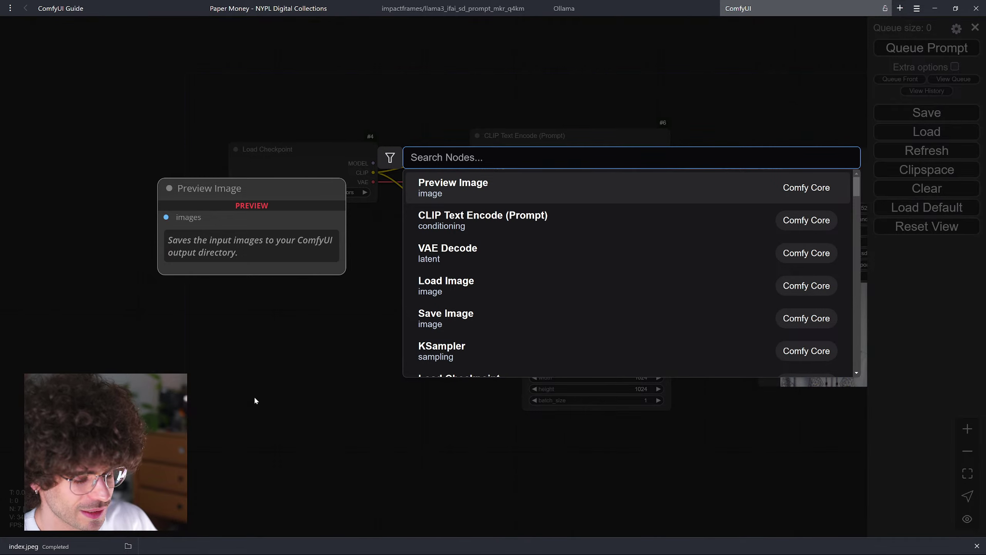
pyautogui.click(266, 383)
pyautogui.doubleClick(331, 379)
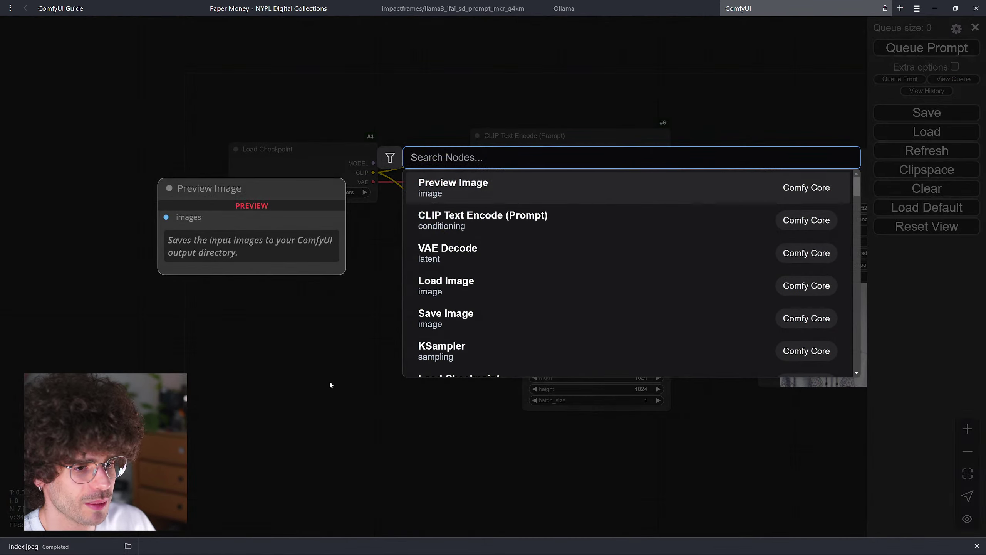
pyautogui.click(369, 343)
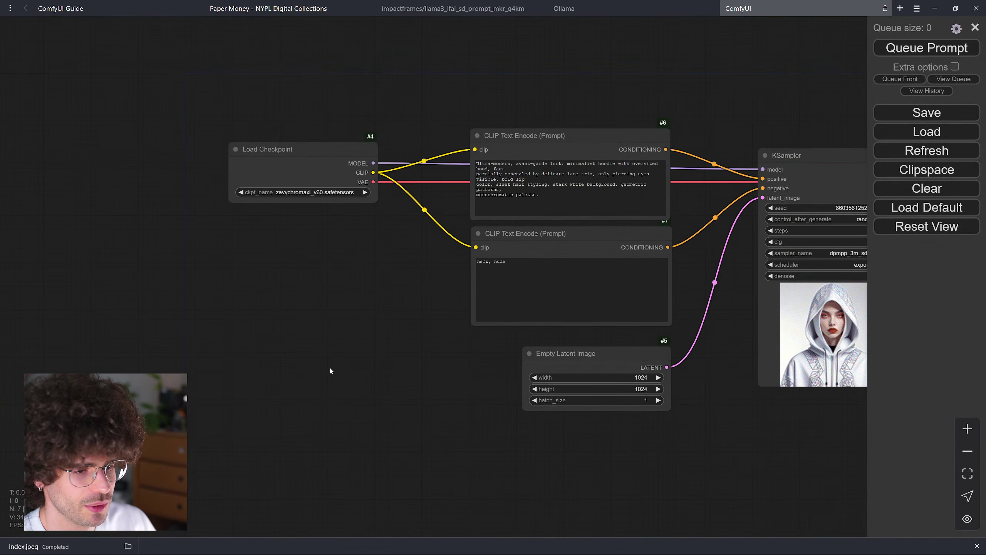
# - Search the node library for "load", add a Load Image node, and place it below the Load Checkpoint node
pyautogui.doubleClick(368, 364)
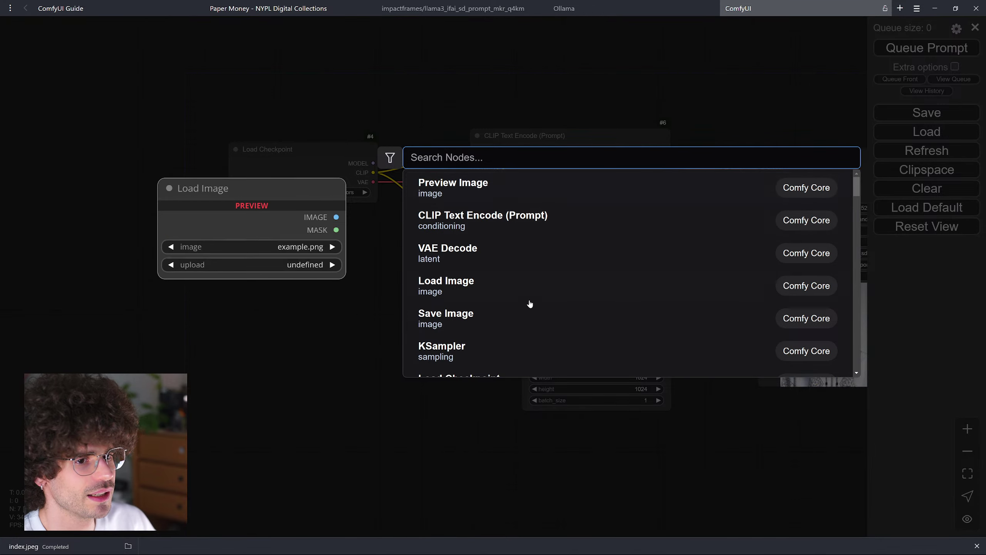
pyautogui.scroll(-1, 467, 357)
pyautogui.scroll(1, 466, 357)
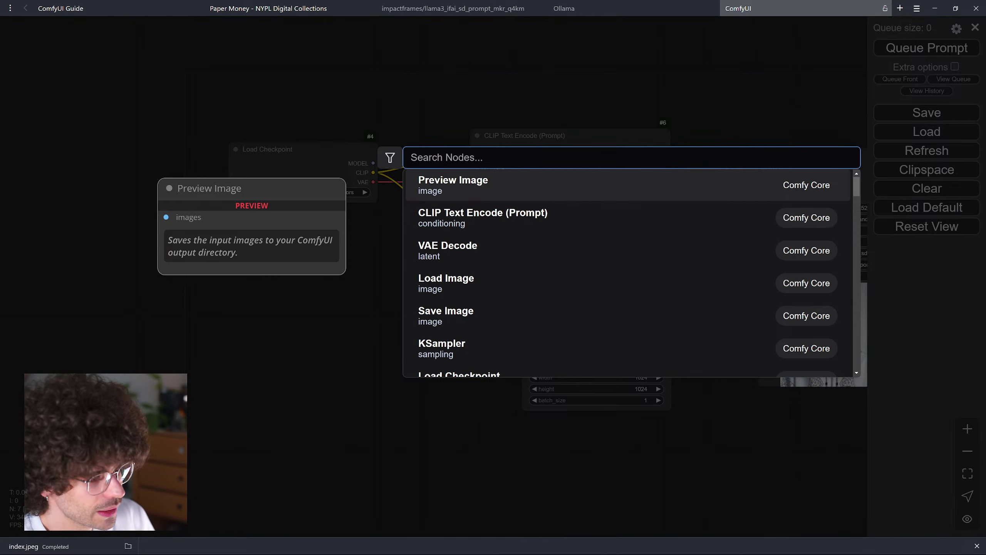
pyautogui.write('lo')
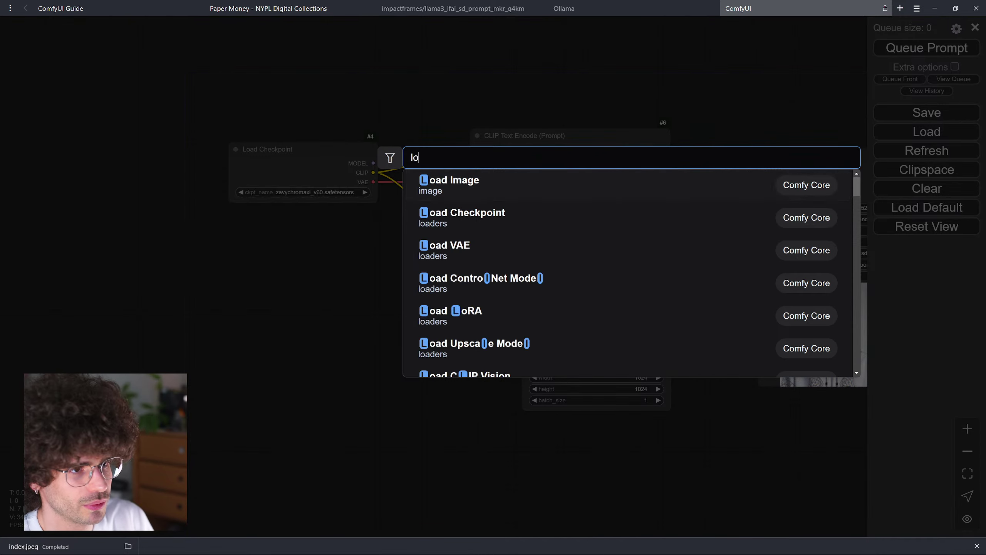
pyautogui.write('ad')
pyautogui.scroll(-1, 462, 288)
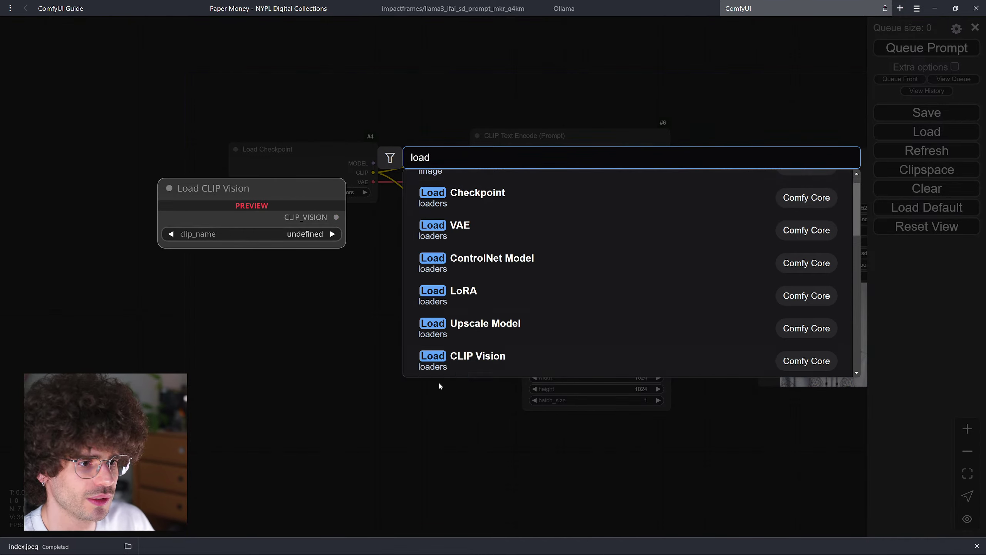
pyautogui.scroll(1, 492, 227)
pyautogui.click(482, 196)
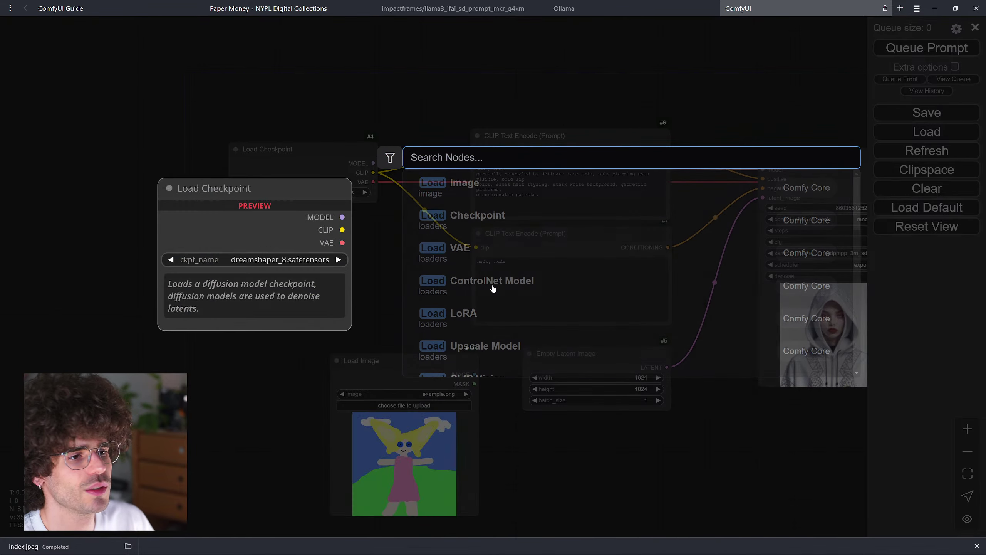
pyautogui.moveTo(392, 364); pyautogui.dragTo(322, 316)
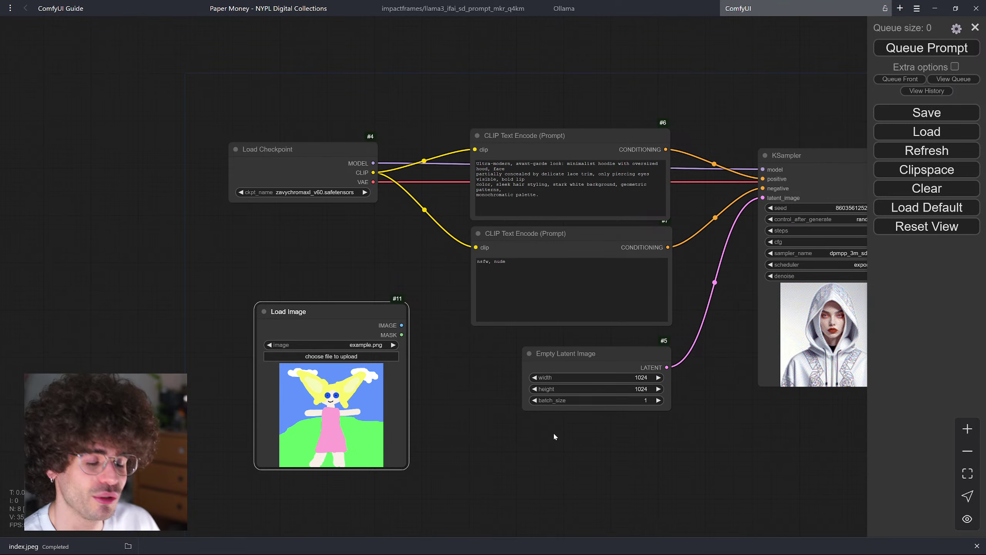
pyautogui.moveTo(357, 313); pyautogui.dragTo(343, 343)
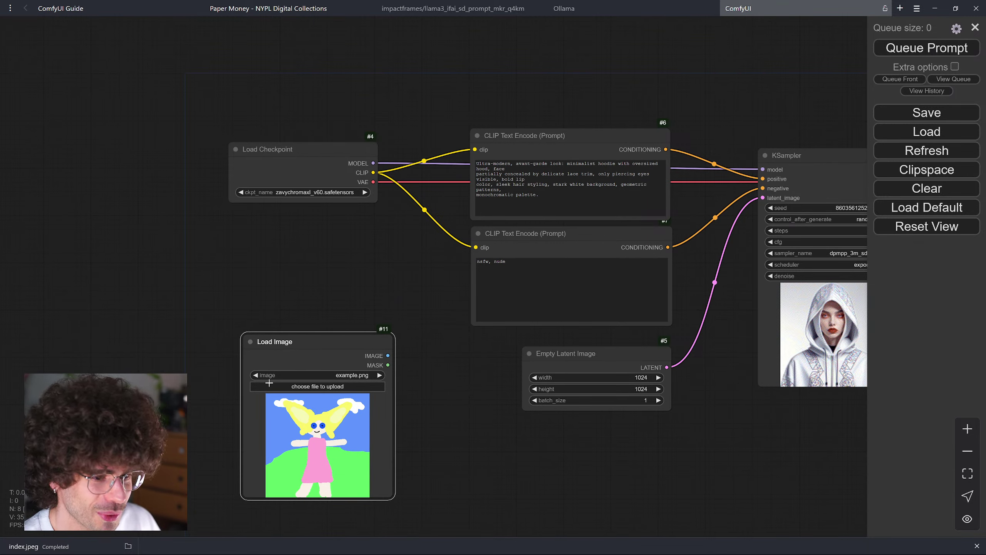
# - Load the downloaded index.jpeg into the Load Image node and try to connect its IMAGE output directly to the KSampler's latent_image input
pyautogui.moveTo(47, 548); pyautogui.dragTo(314, 449)
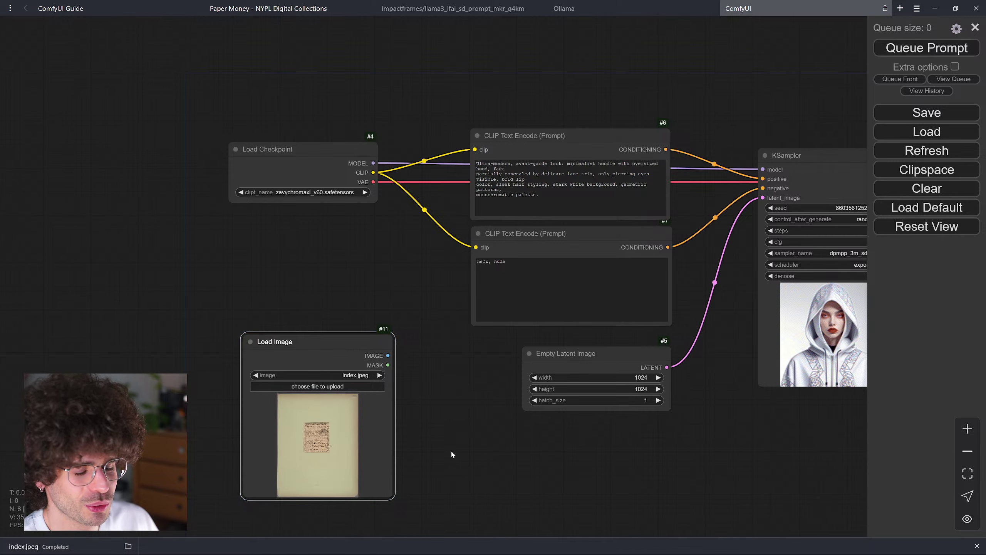
pyautogui.moveTo(452, 454); pyautogui.dragTo(351, 410)
pyautogui.moveTo(288, 310); pyautogui.dragTo(298, 321)
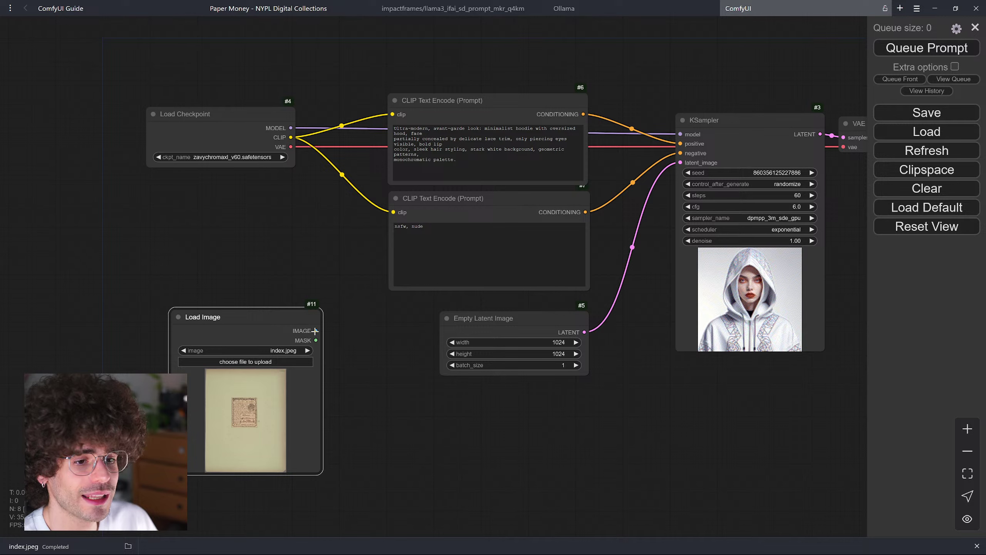
pyautogui.moveTo(316, 330); pyautogui.dragTo(681, 165)
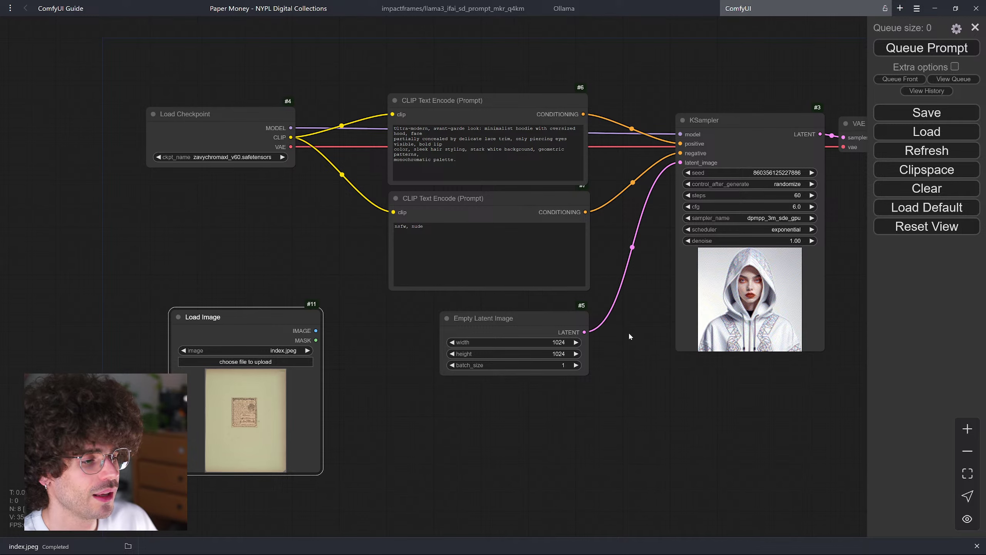
# - Adjust the node layout: nudge the negative prompt node, shift VAE Decode away from KSampler, and move Load Image closer to Empty Latent Image
pyautogui.moveTo(630, 336); pyautogui.dragTo(438, 384)
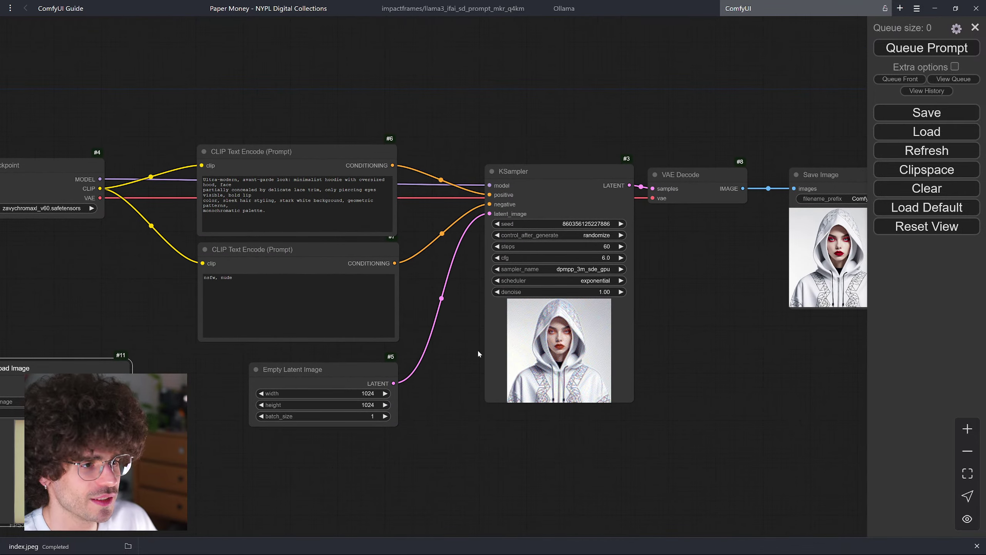
pyautogui.moveTo(352, 252); pyautogui.dragTo(350, 256)
pyautogui.moveTo(687, 176); pyautogui.dragTo(688, 173)
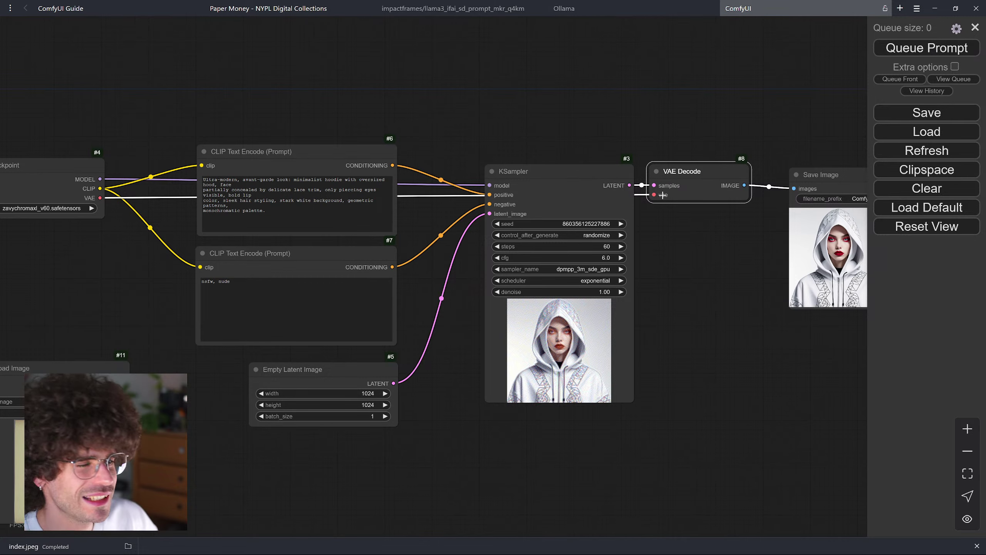
pyautogui.moveTo(696, 181); pyautogui.dragTo(705, 181)
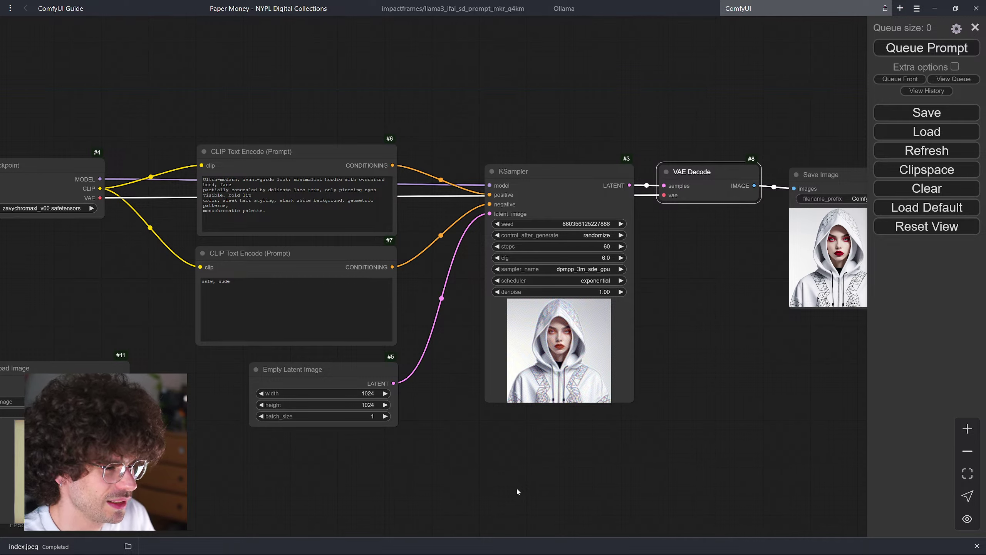
pyautogui.moveTo(84, 373); pyautogui.dragTo(137, 369)
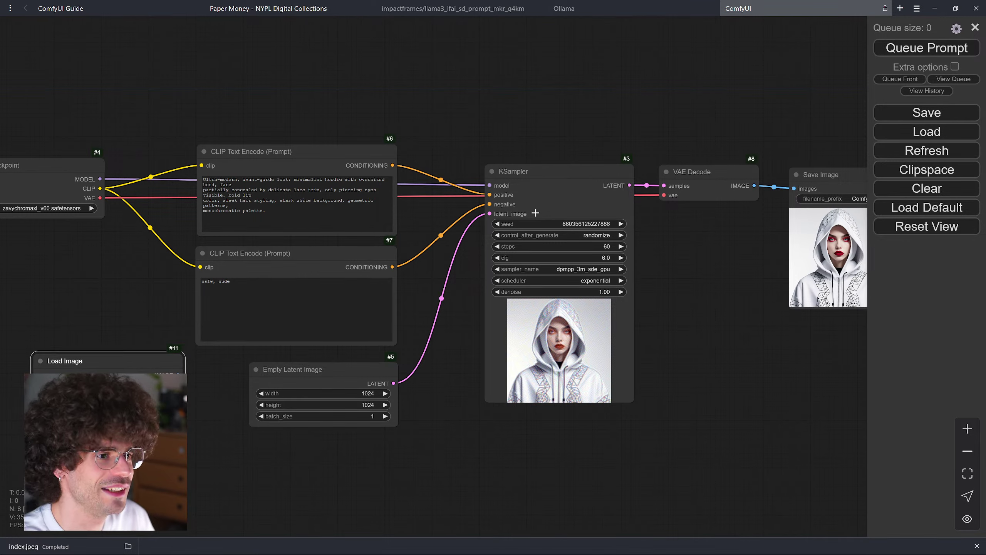
pyautogui.moveTo(430, 401); pyautogui.dragTo(488, 349)
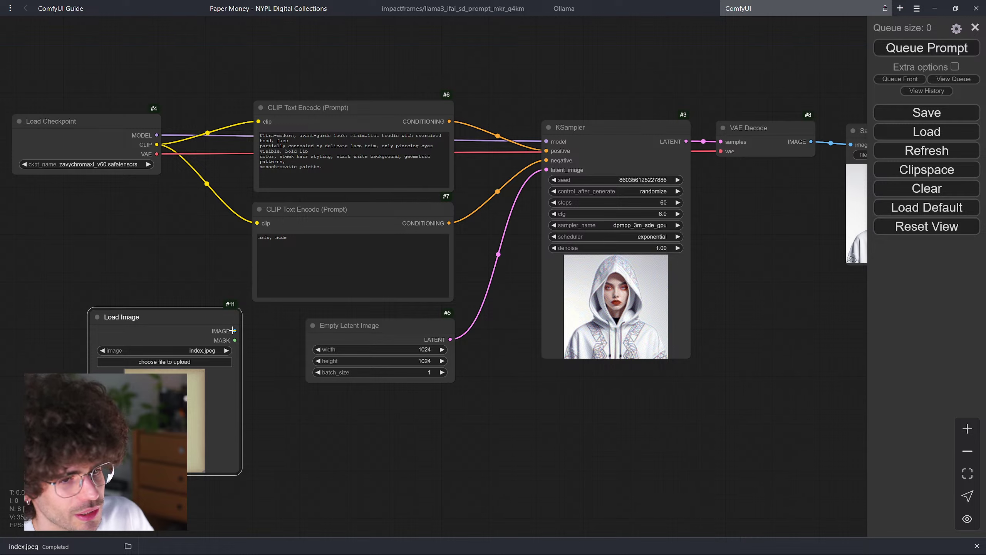
# - Delete the Empty Latent Image node and move the Load Image node slightly lower
pyautogui.moveTo(399, 325); pyautogui.dragTo(443, 376)
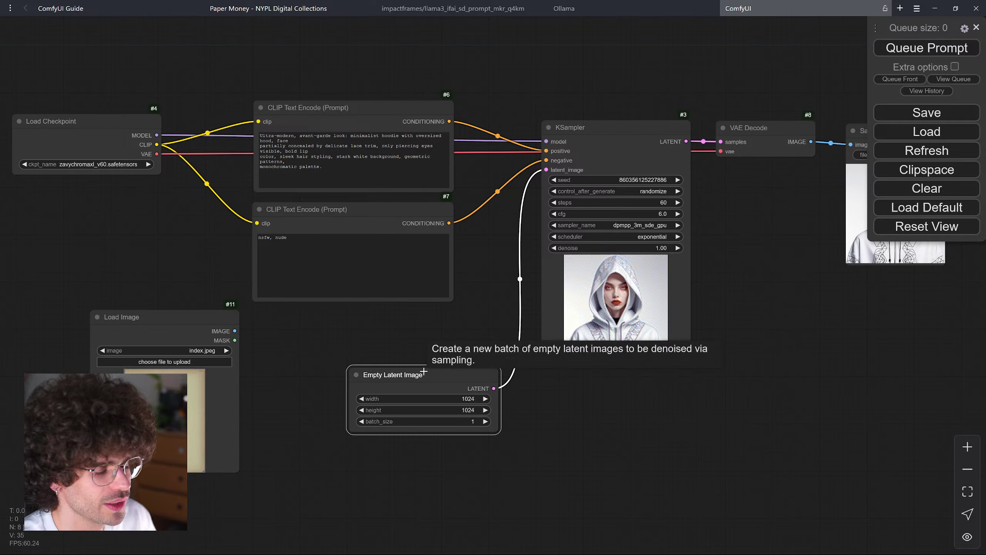
pyautogui.press('Delete')
pyautogui.moveTo(183, 322)
pyautogui.mouseDown()
pyautogui.moveTo(202, 295)
pyautogui.moveTo(187, 337)
pyautogui.mouseUp()
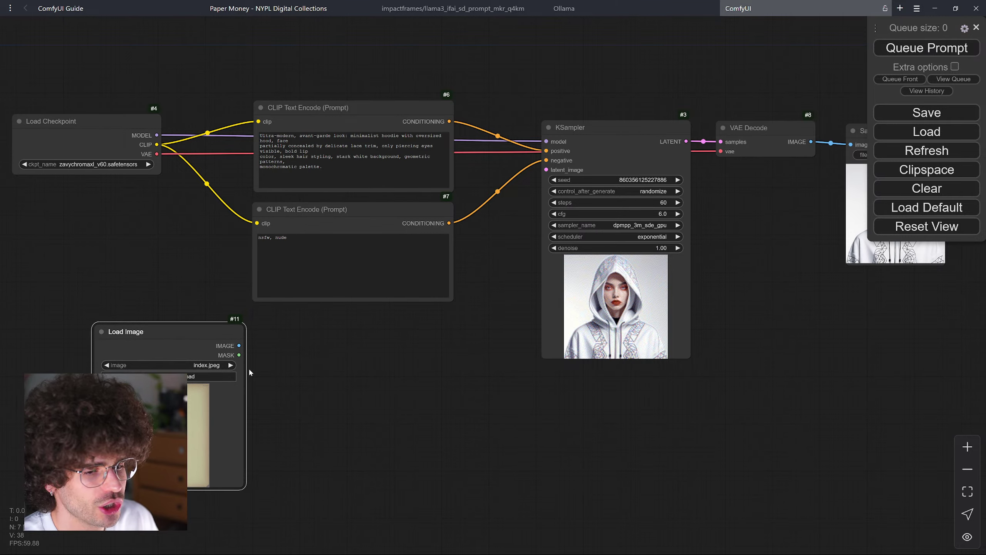
pyautogui.doubleClick(296, 348)
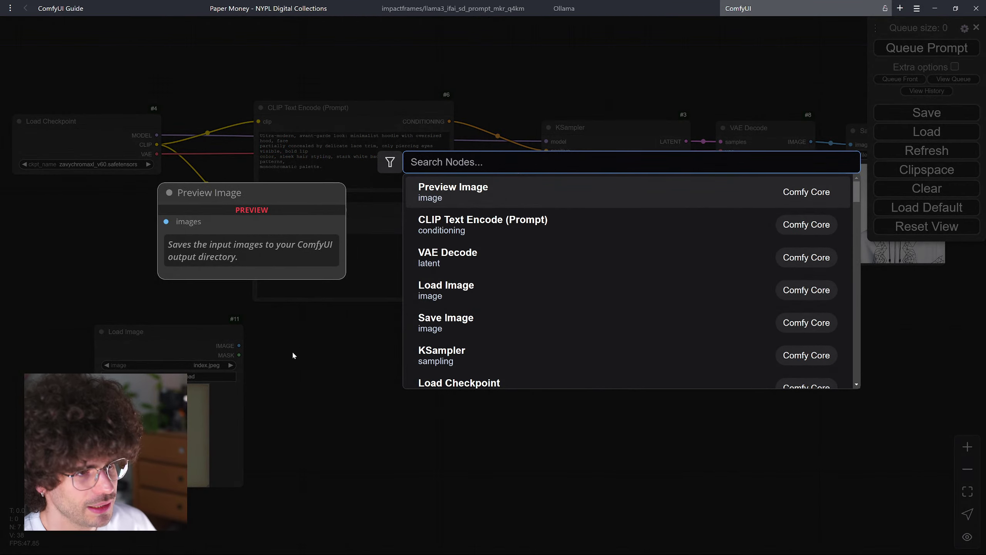
pyautogui.click(297, 370)
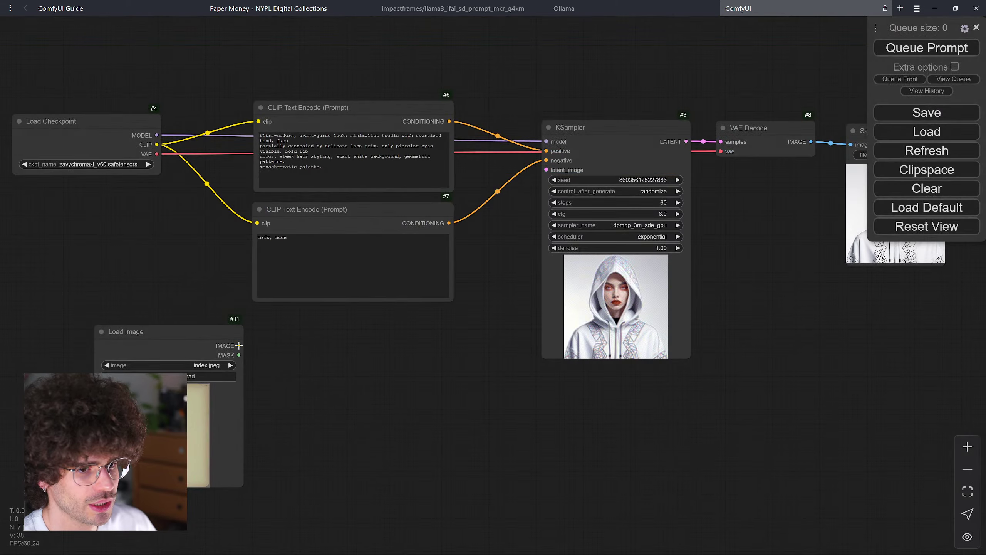
pyautogui.moveTo(238, 345); pyautogui.dragTo(336, 345)
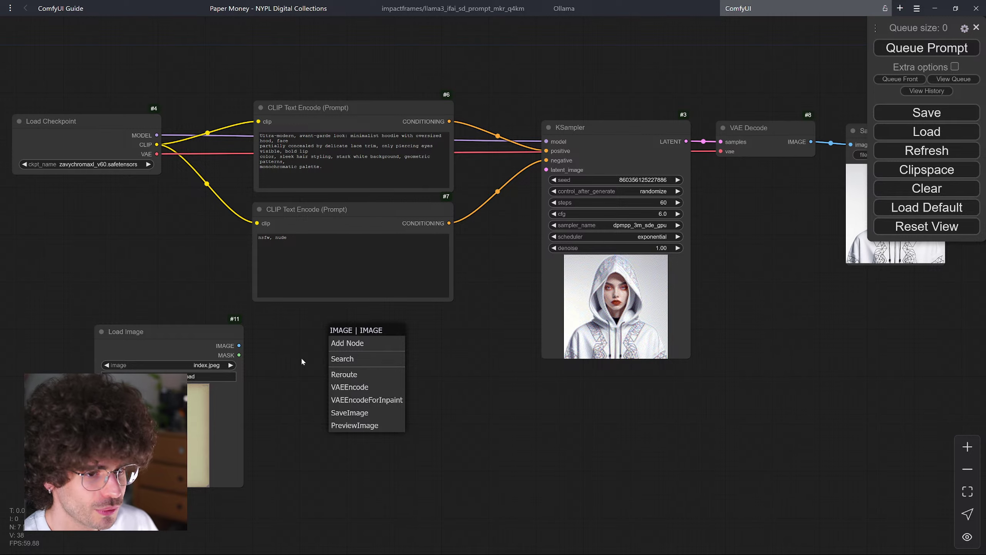
pyautogui.click(379, 359)
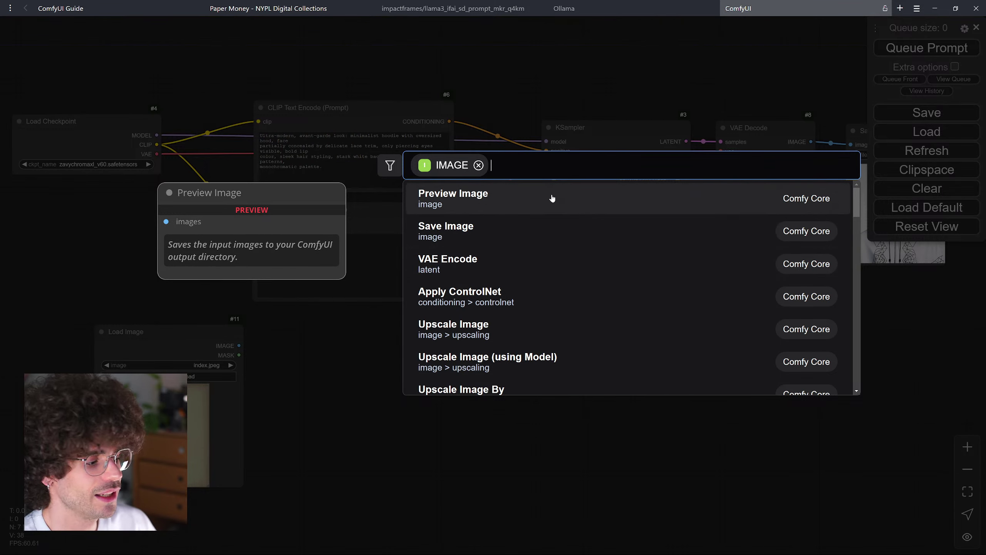
pyautogui.click(320, 351)
# - Add a VAE Encode node fed by the Load Image node's IMAGE output, and delete it again
pyautogui.moveTo(239, 345); pyautogui.dragTo(345, 338)
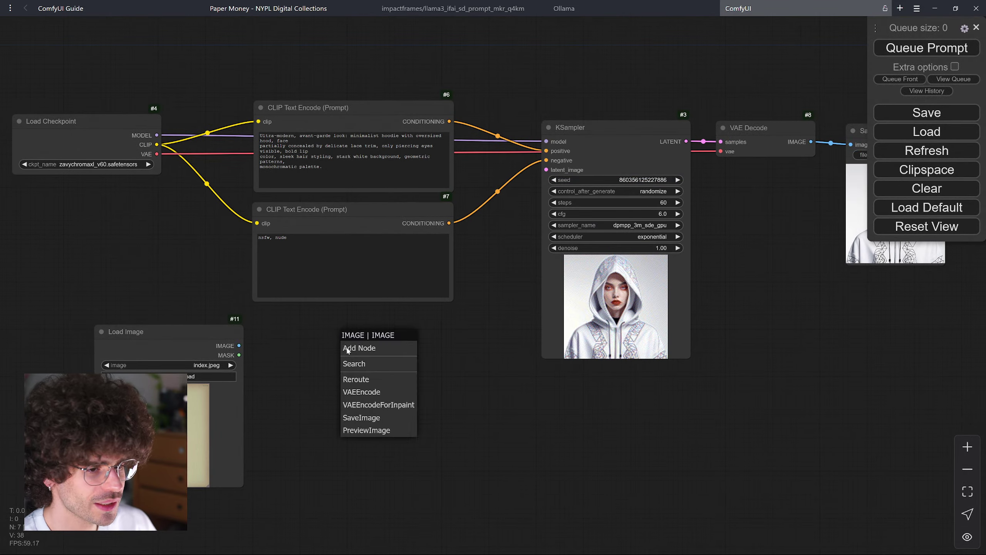
pyautogui.click(370, 392)
pyautogui.moveTo(382, 343); pyautogui.dragTo(374, 330)
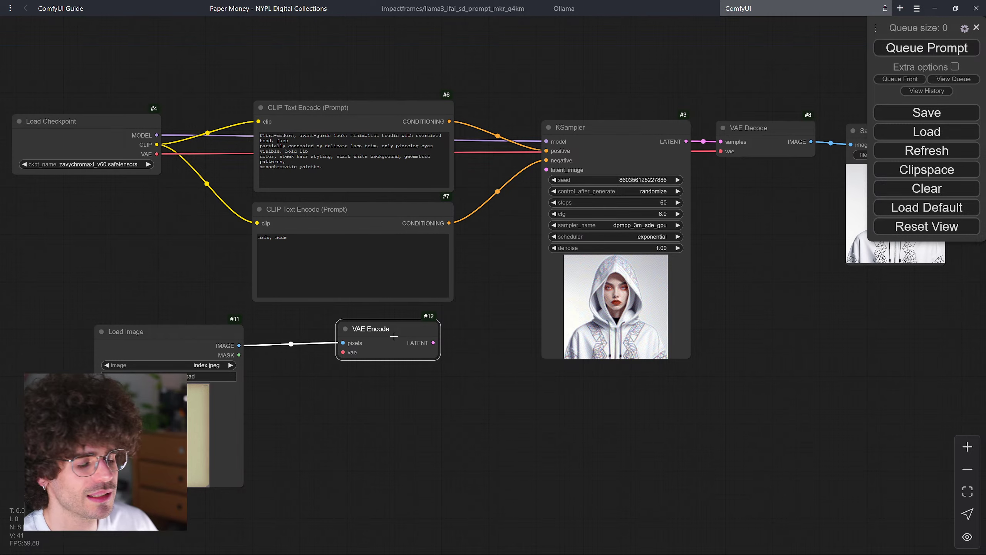
pyautogui.press('Delete')
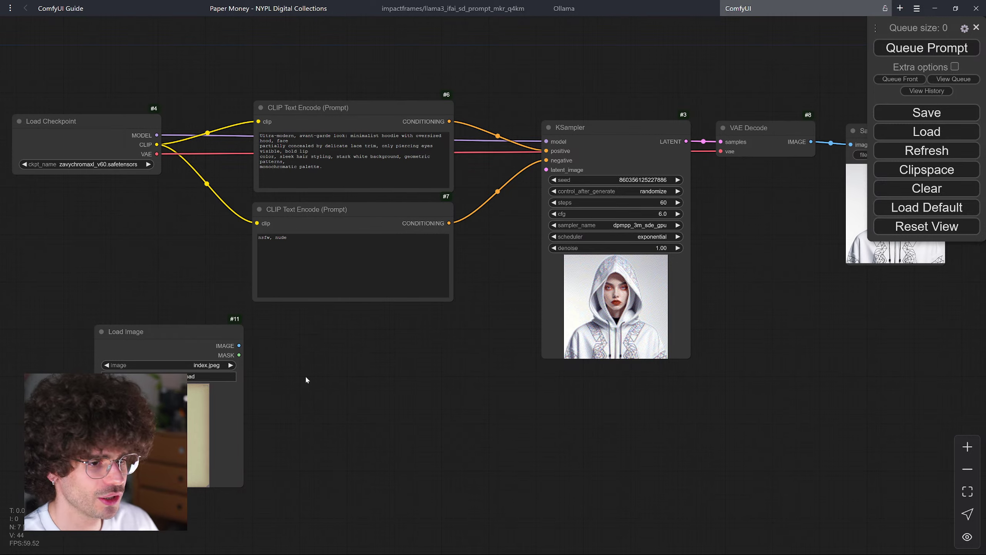
# - Add a VAE Encode node beside the Load Image node and feed its pixels input from the IMAGE output
pyautogui.doubleClick(306, 379)
pyautogui.write('vae en')
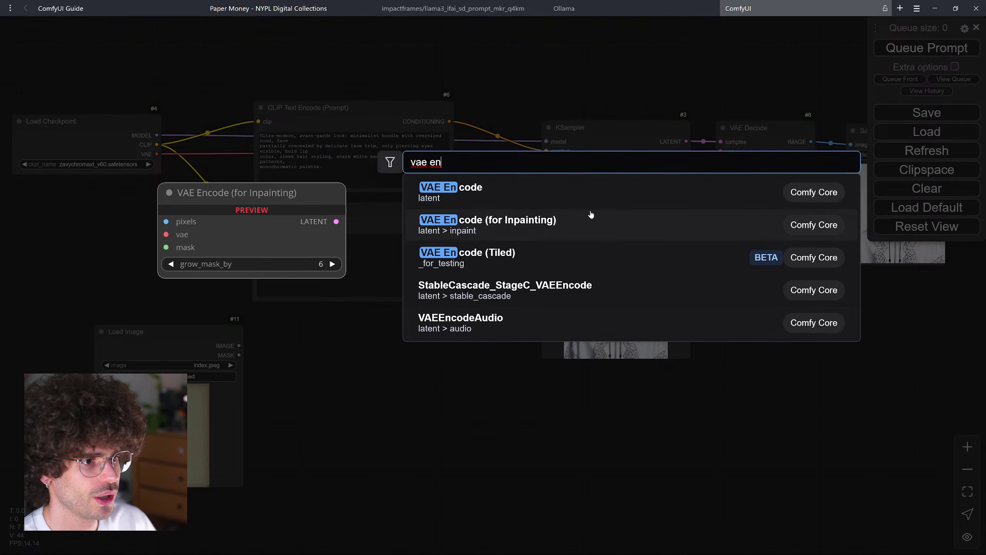
pyautogui.click(590, 202)
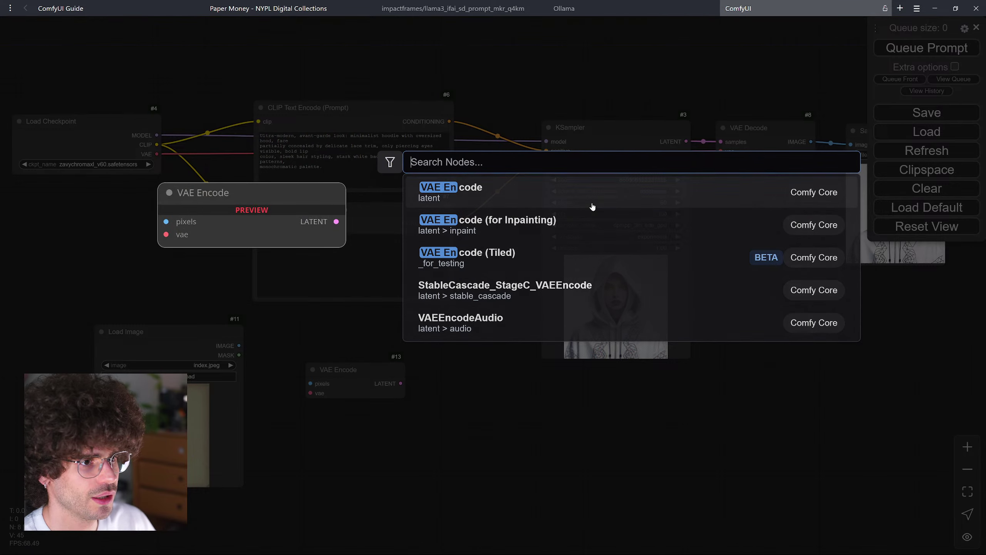
pyautogui.moveTo(238, 346); pyautogui.dragTo(326, 345)
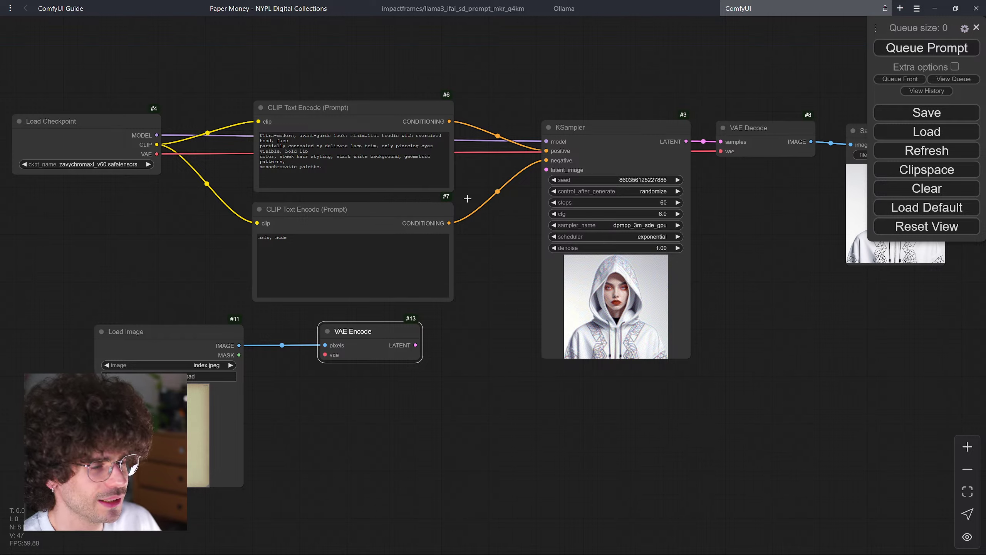
# - Connect Load Checkpoint's VAE output to VAE Encode and its LATENT output to the KSampler's latent_image, and move the queue panel off the Save Image title
pyautogui.moveTo(775, 129); pyautogui.dragTo(768, 93)
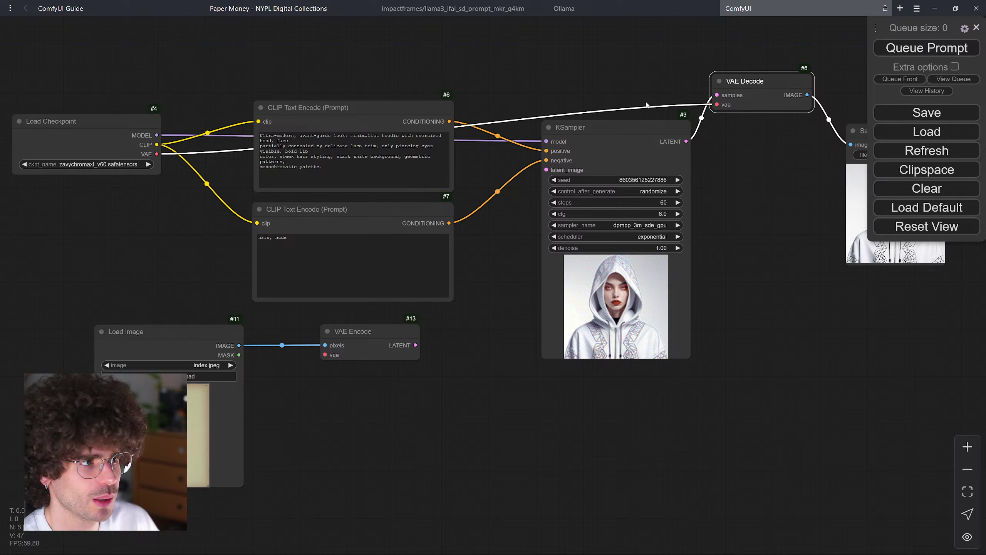
pyautogui.moveTo(748, 101); pyautogui.dragTo(751, 131)
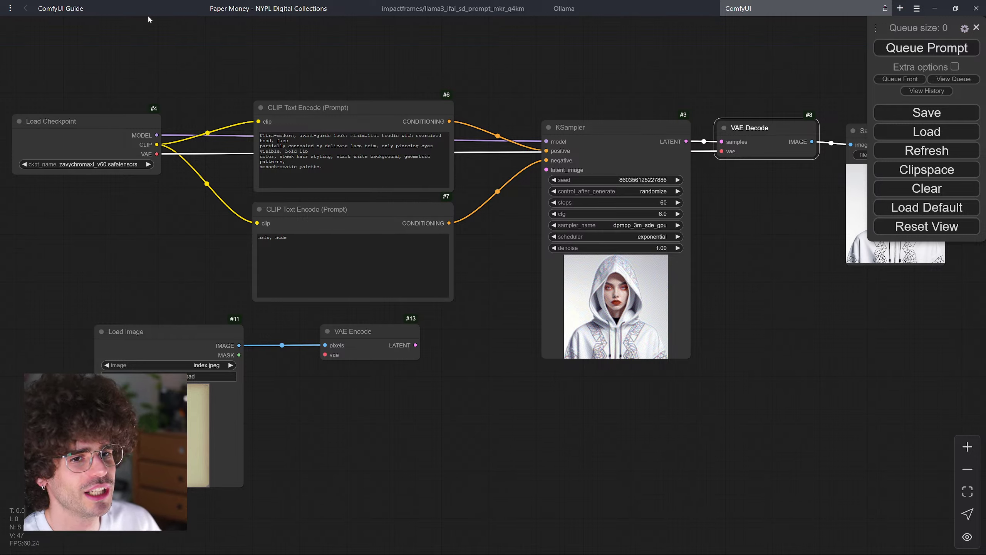
pyautogui.moveTo(157, 154); pyautogui.dragTo(341, 331)
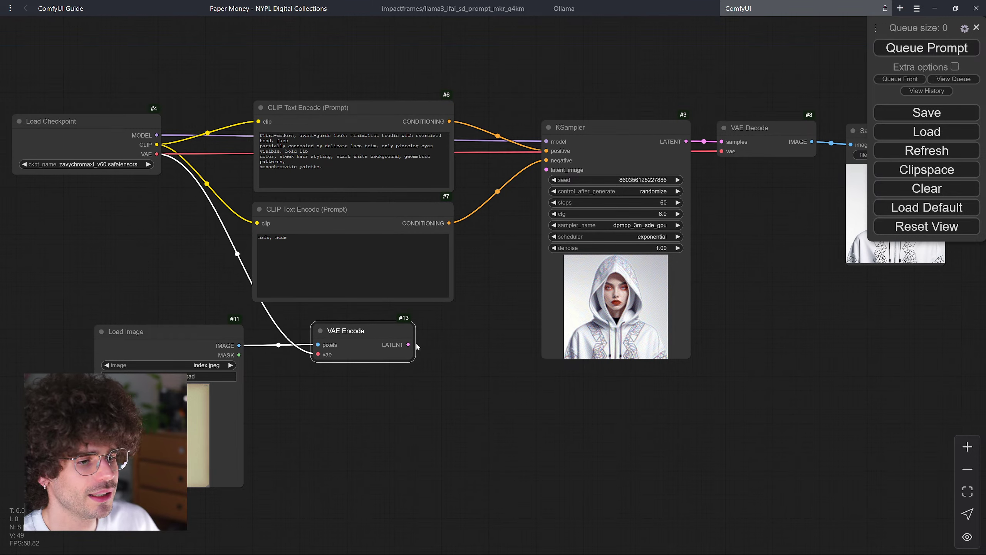
pyautogui.moveTo(408, 345); pyautogui.dragTo(546, 170)
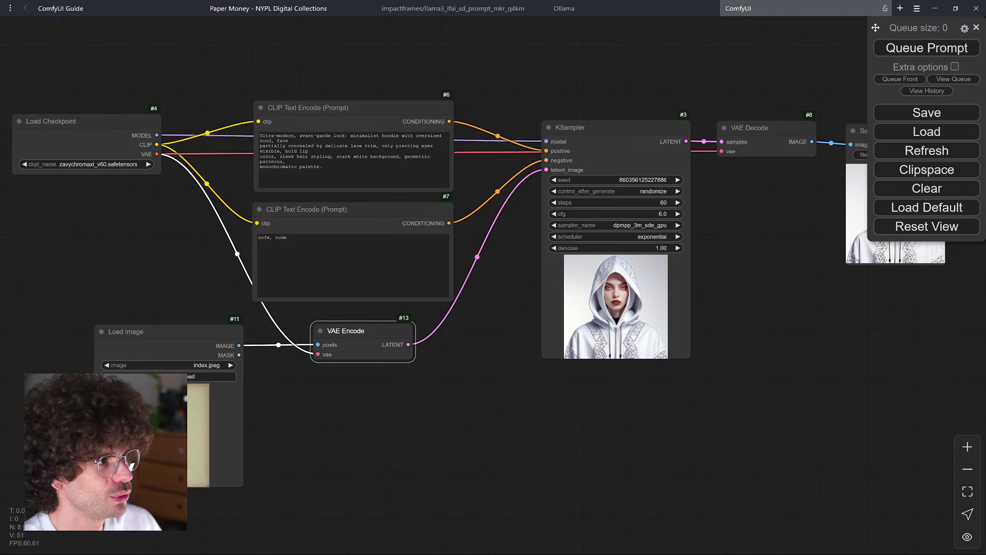
pyautogui.moveTo(876, 28); pyautogui.dragTo(877, 234)
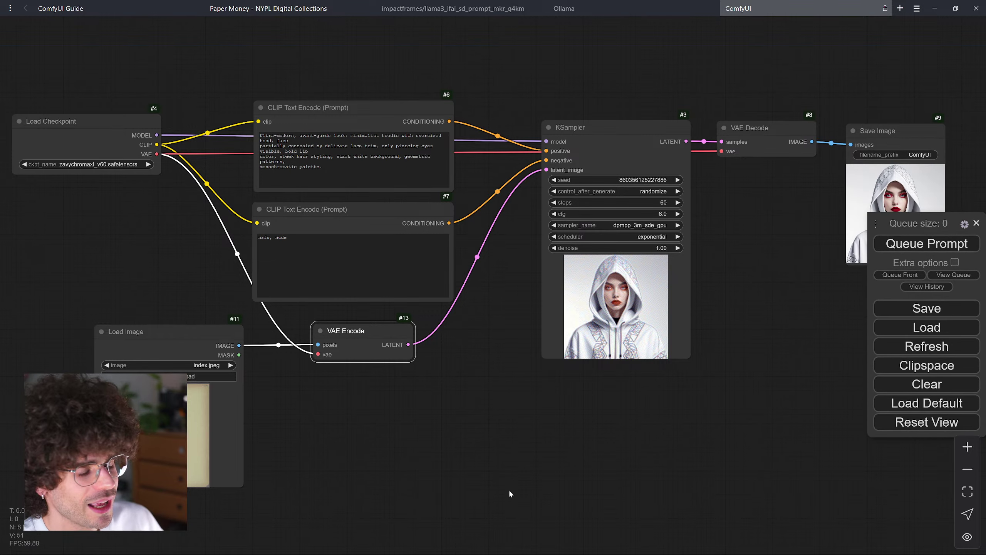
# - Add an Empty Latent Image node below the VAE Encode node, and delete it again
pyautogui.doubleClick(458, 442)
pyautogui.write('em')
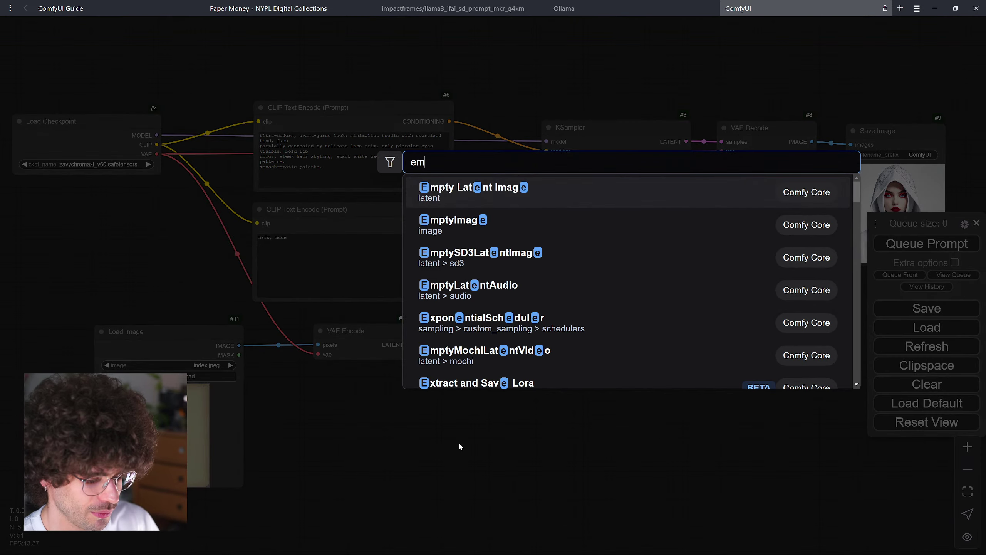
pyautogui.write('pty')
pyautogui.click(427, 196)
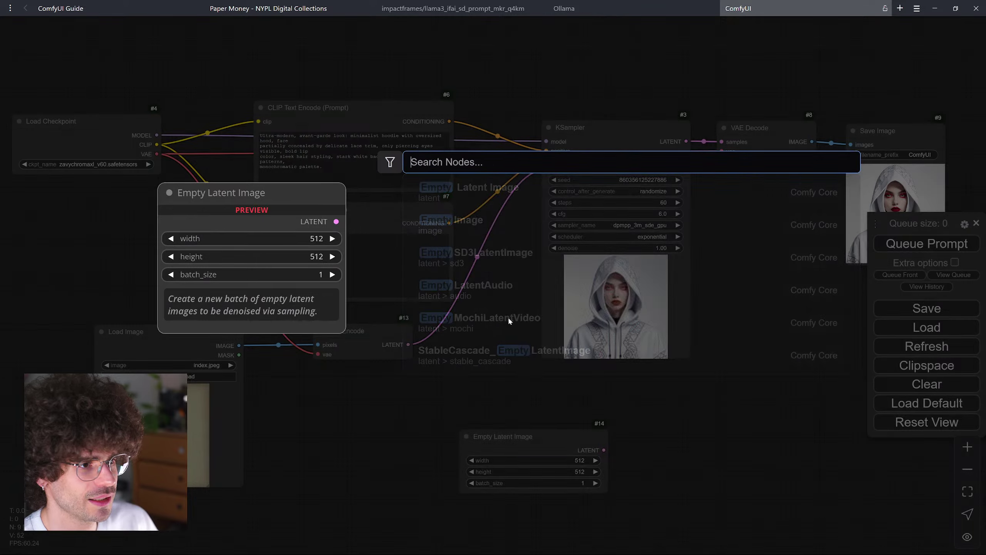
pyautogui.moveTo(494, 446); pyautogui.dragTo(350, 398)
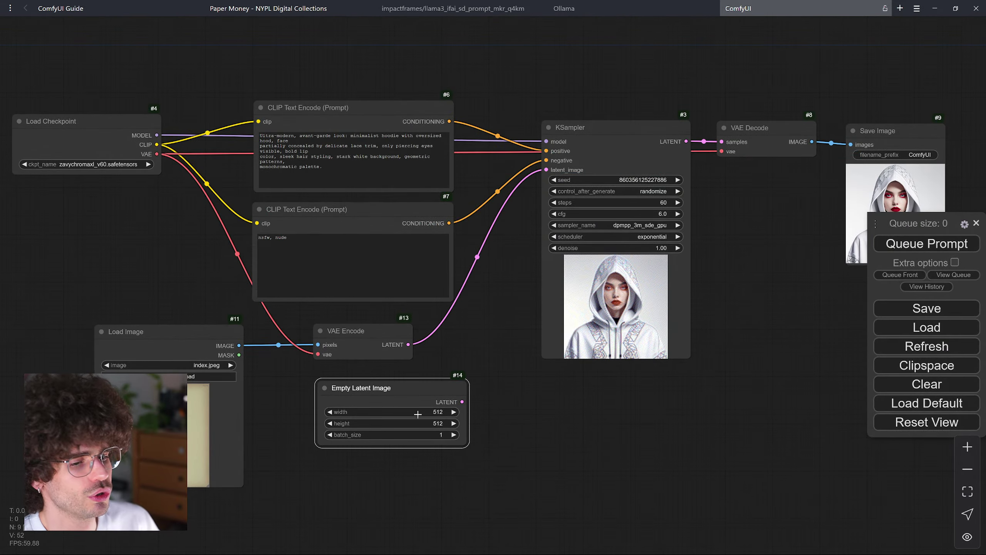
pyautogui.moveTo(413, 400); pyautogui.dragTo(446, 419)
pyautogui.moveTo(146, 334); pyautogui.dragTo(134, 330)
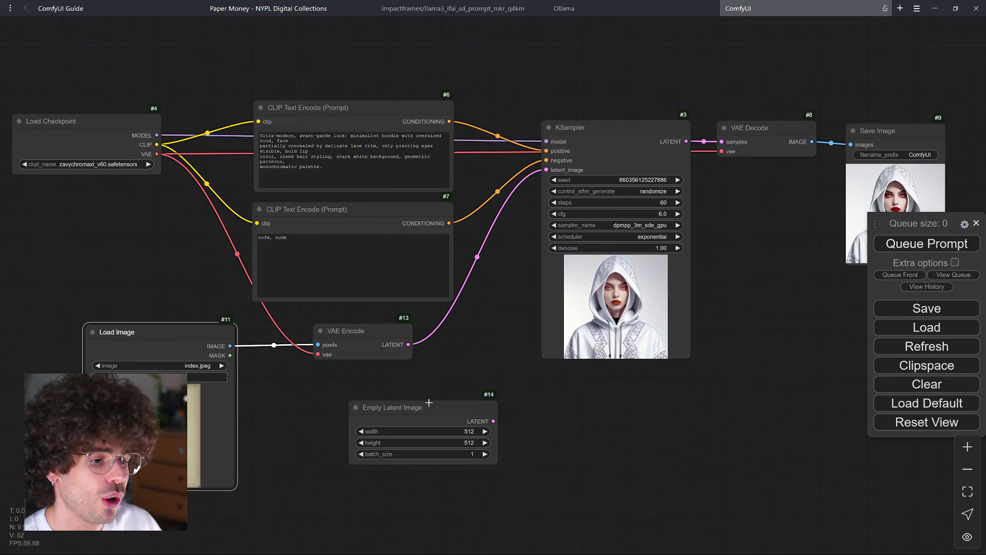
pyautogui.click(429, 407)
pyautogui.press('Delete')
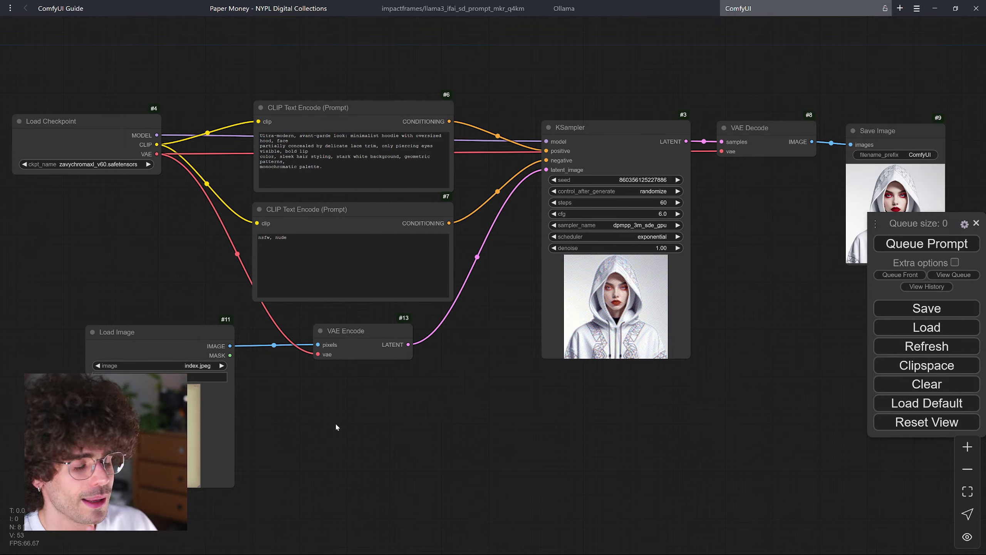
# - Search the node library for "resize" and close the search
pyautogui.doubleClick(369, 411)
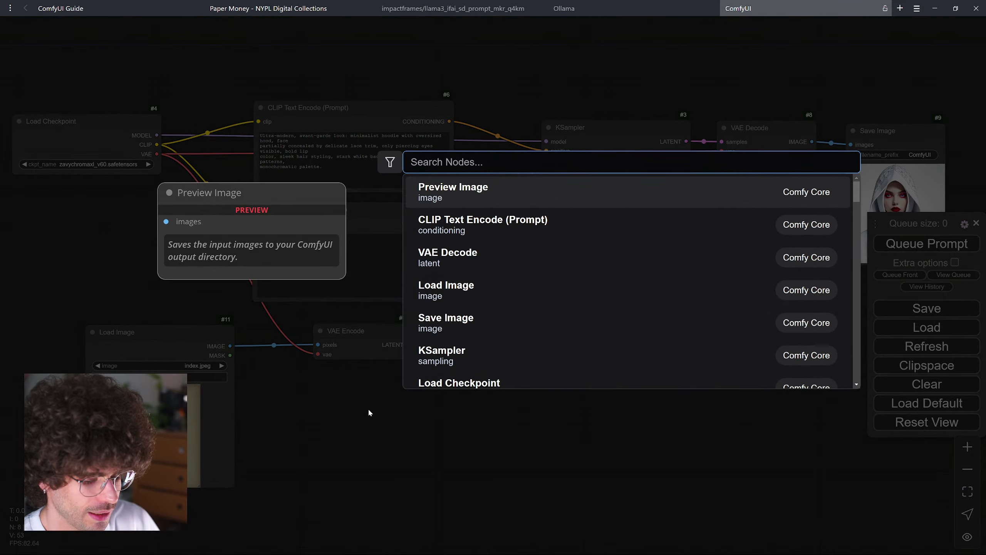
pyautogui.write('resize')
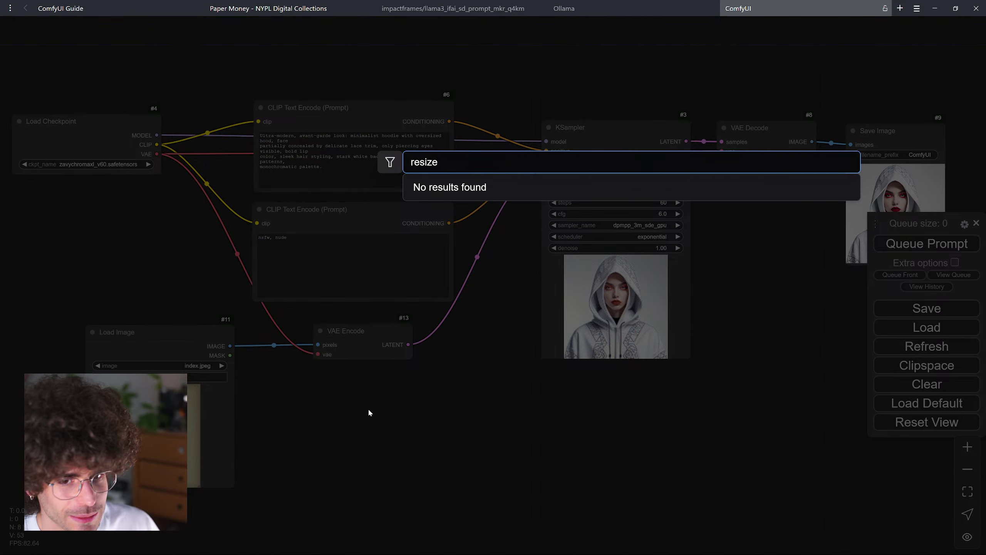
pyautogui.press('Escape')
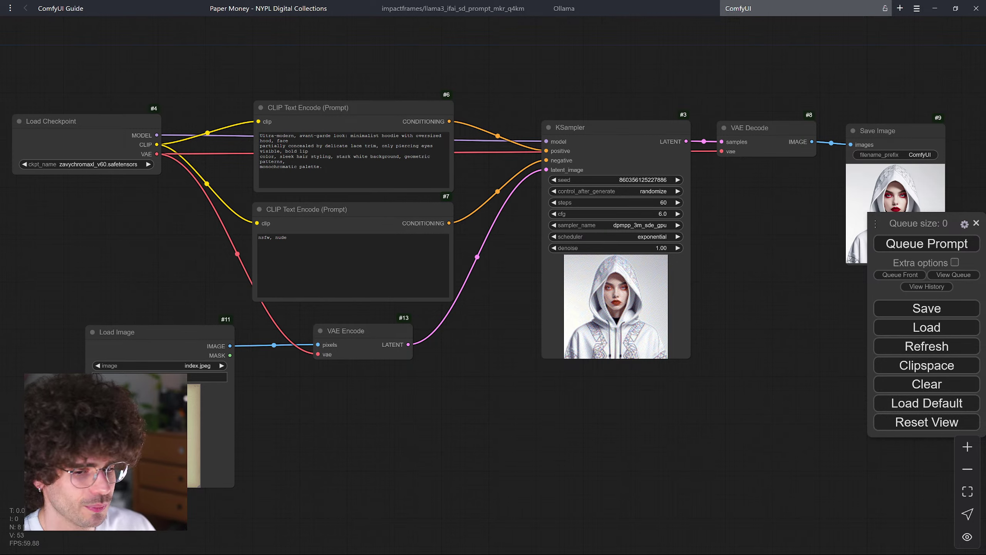
# - Switch to Stability Matrix and bring up its overview of installed packages
pyautogui.hotkey('alt', 'Tab')
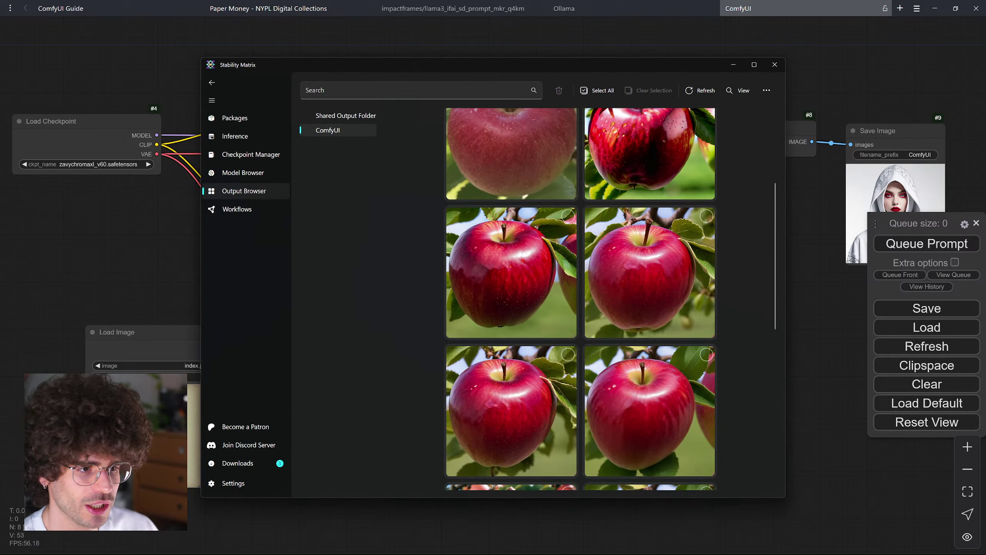
pyautogui.click(235, 118)
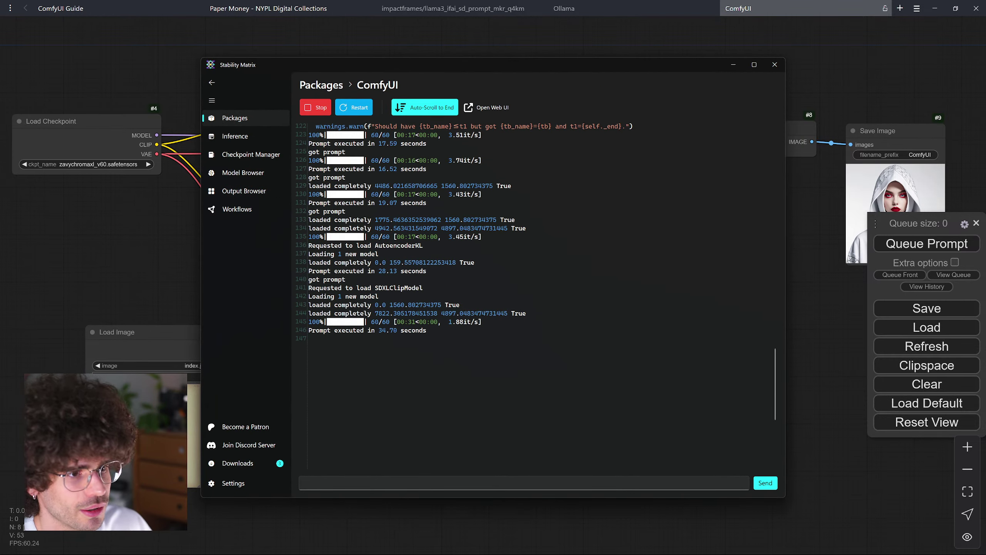
pyautogui.click(255, 121)
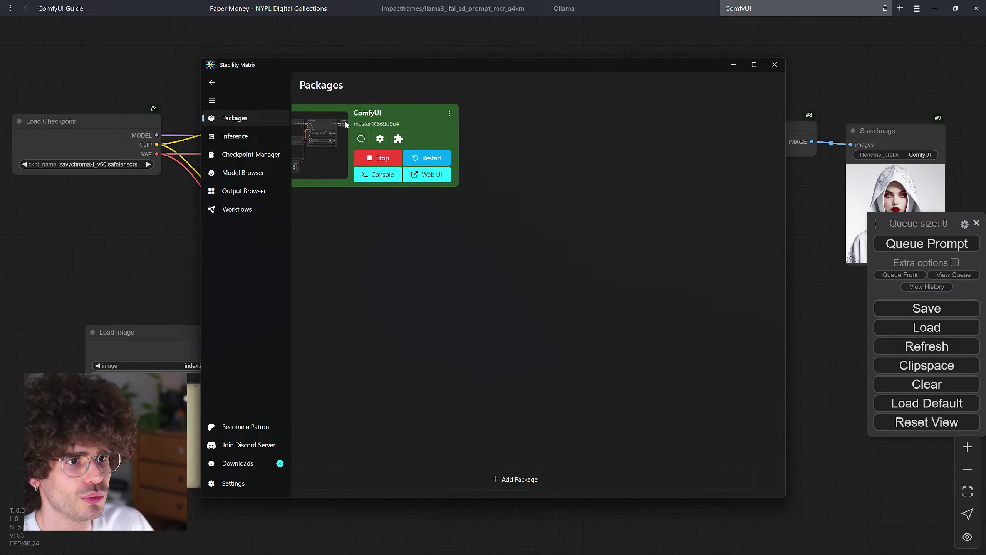
pyautogui.click(249, 154)
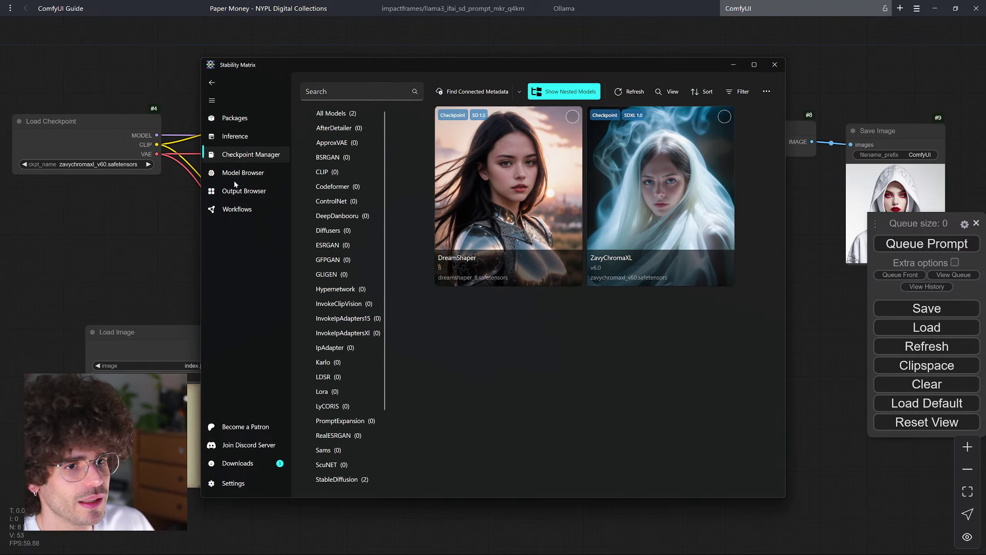
pyautogui.click(245, 211)
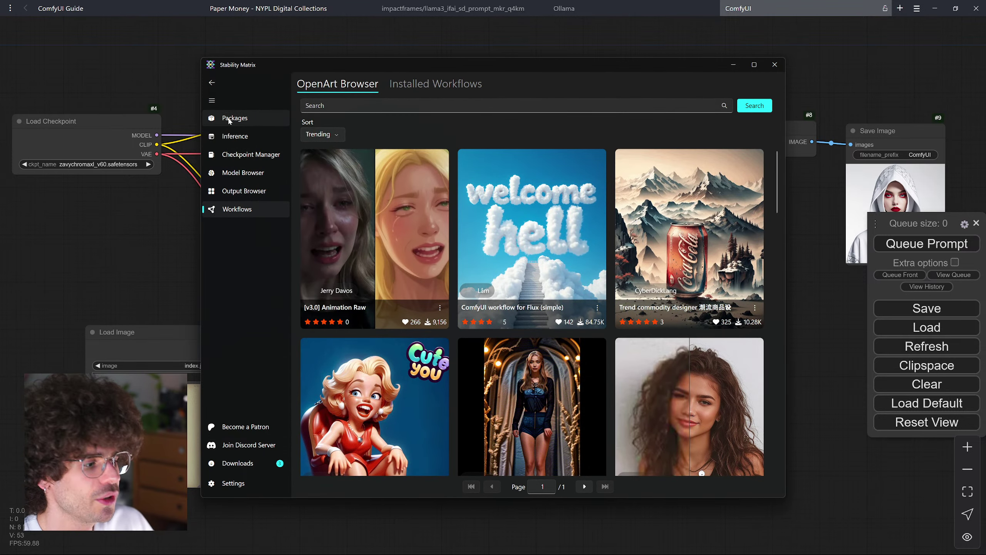
pyautogui.click(230, 121)
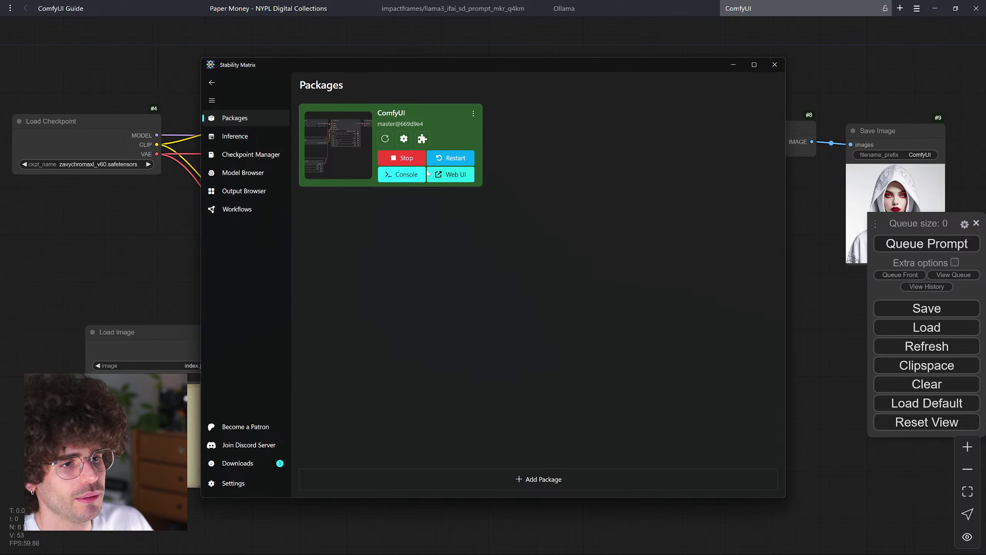
# - Stop the running ComfyUI package from its console and return to the packages overview
pyautogui.click(407, 182)
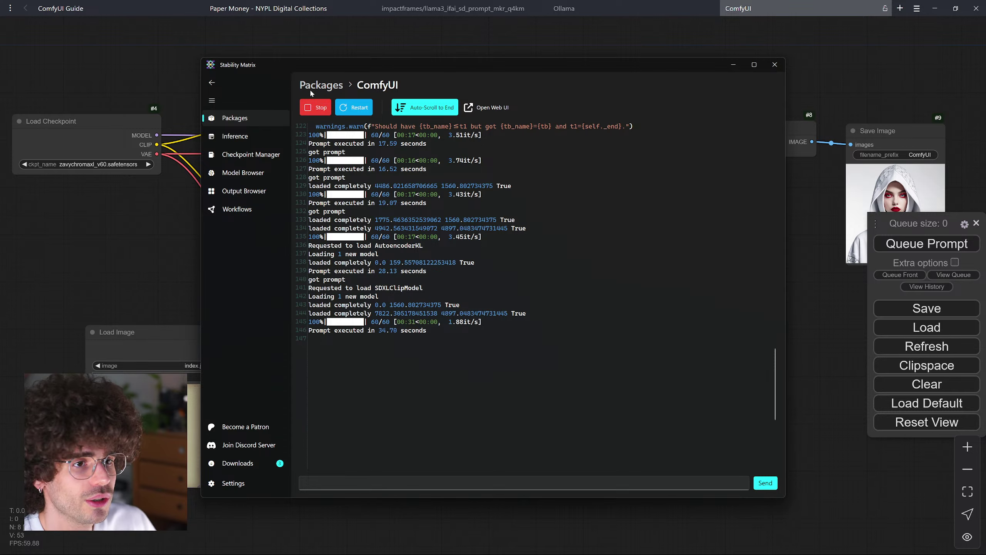
pyautogui.click(322, 85)
pyautogui.click(408, 179)
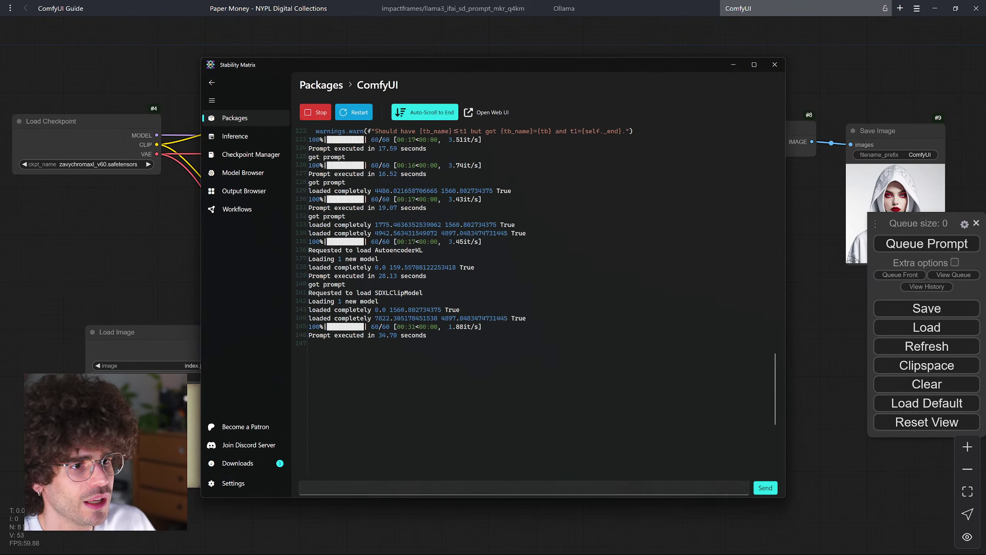
pyautogui.click(322, 110)
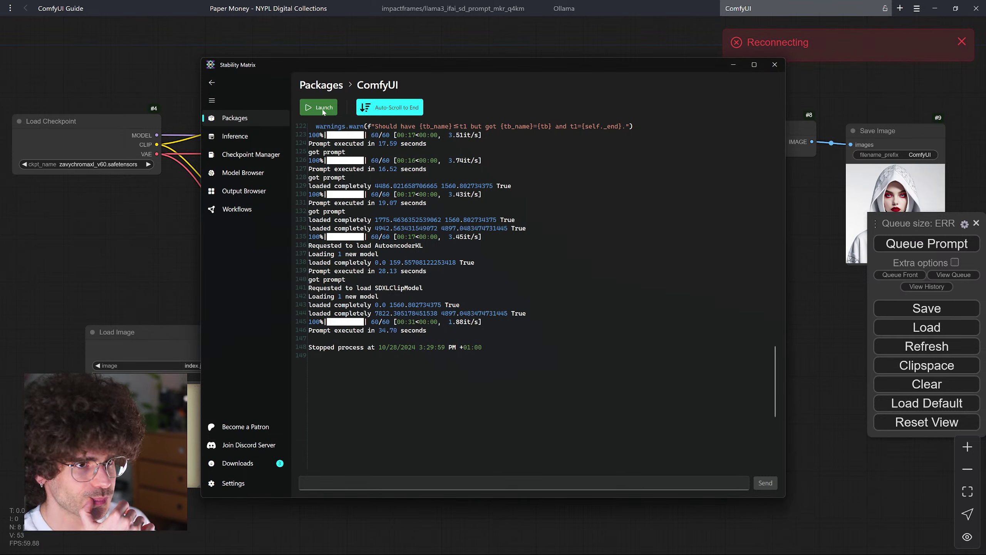
pyautogui.click(321, 85)
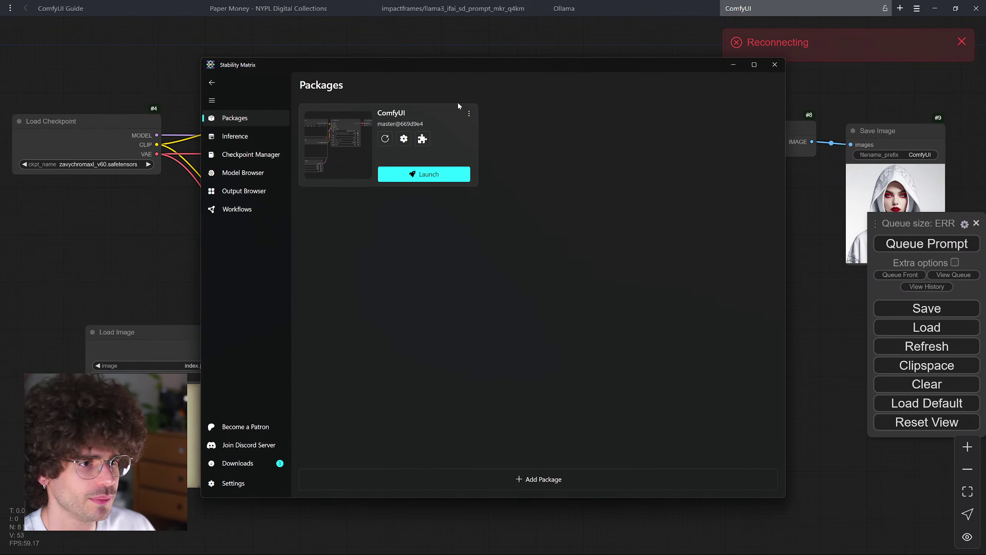
# - Open the ComfyUI package's extensions and search the available ones for "essenti"
pyautogui.click(423, 139)
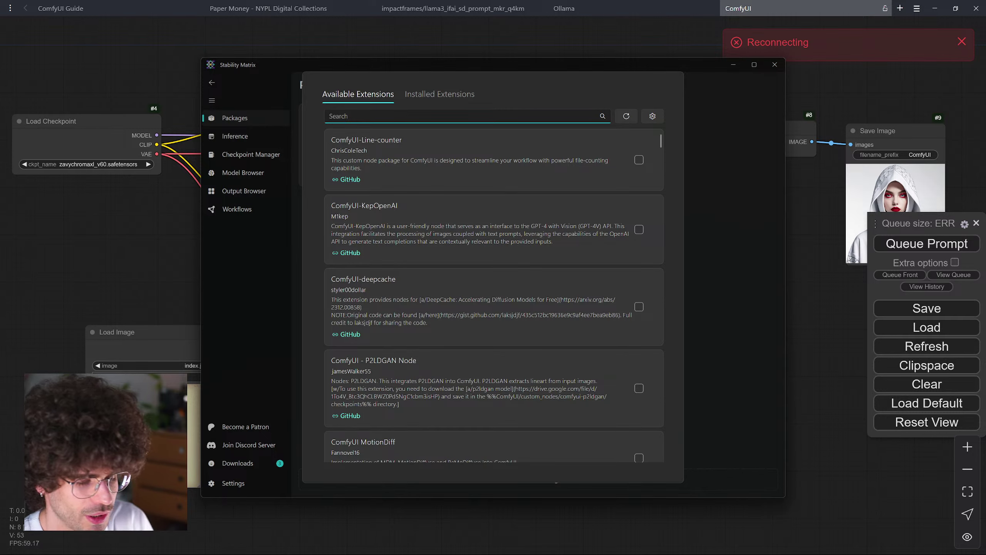
pyautogui.write('ess')
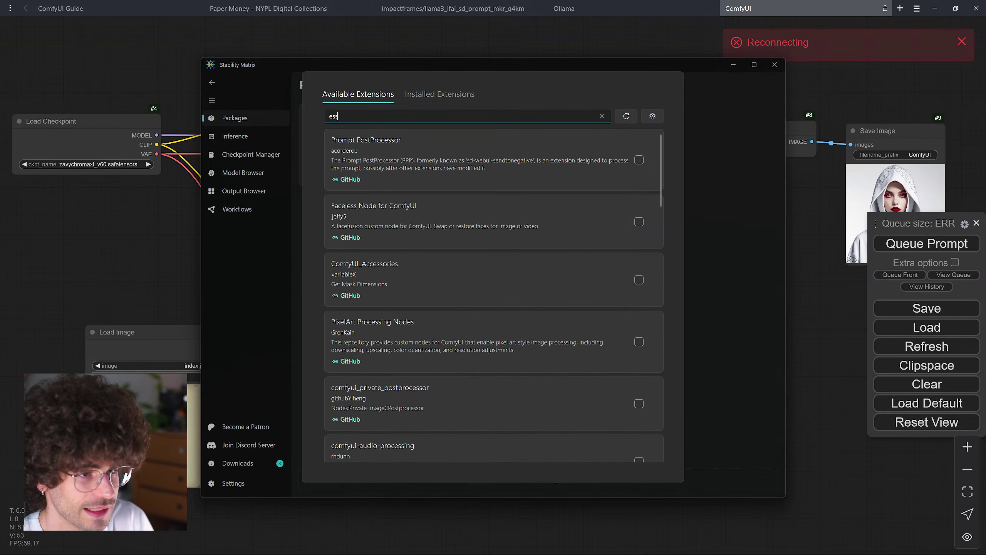
pyautogui.write('ent')
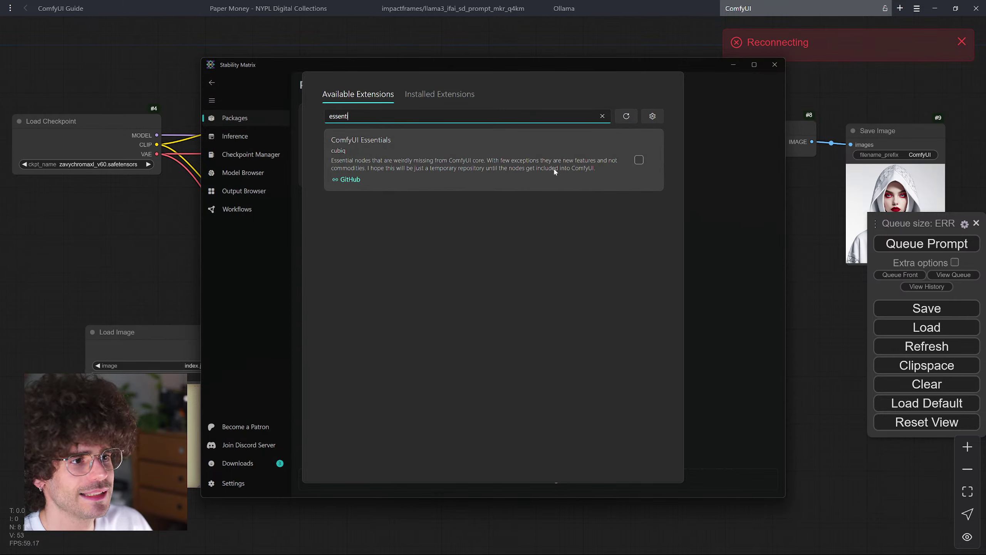
pyautogui.write('i')
pyautogui.press('BackSpace')
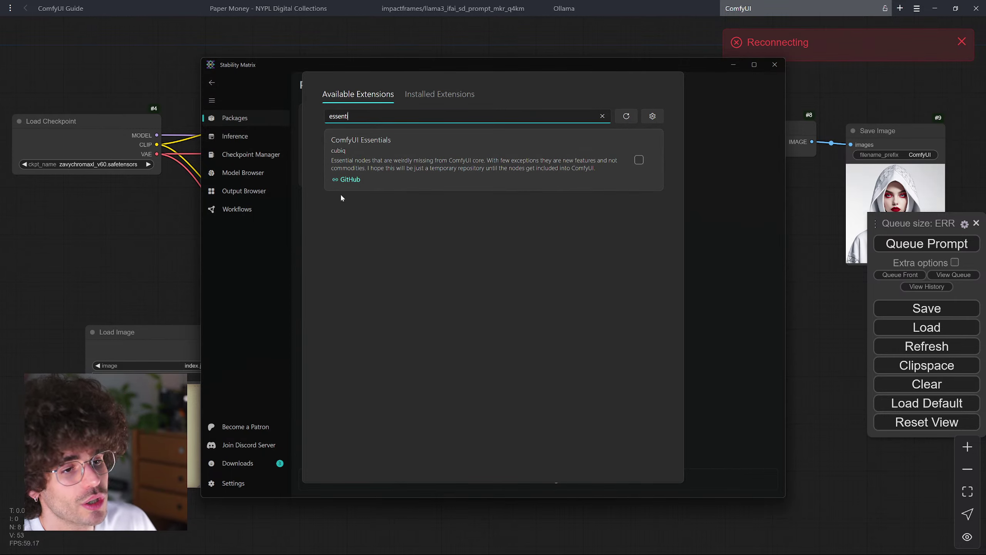
pyautogui.write('i')
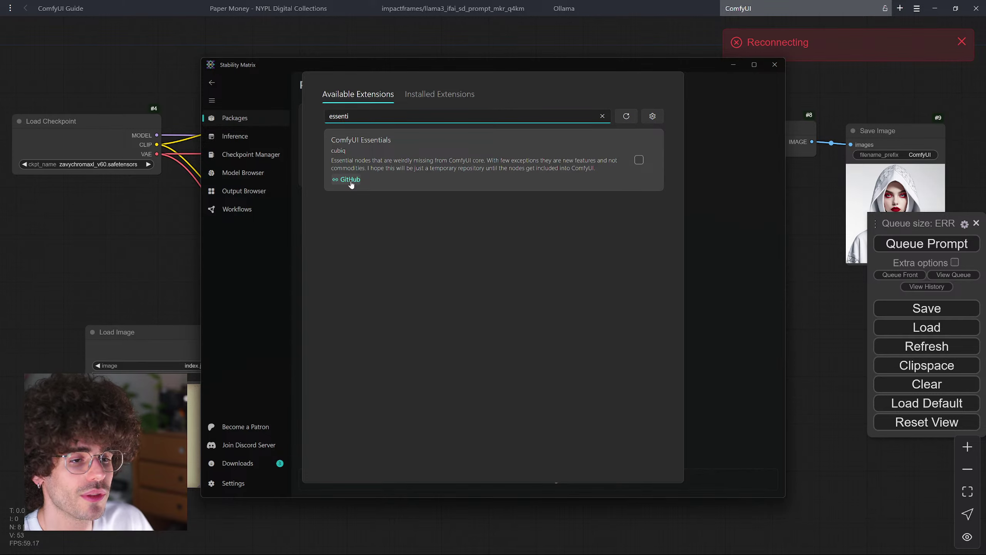
# - Open the GitHub page of the ComfyUI Essentials extension and look through the repository
pyautogui.click(350, 179)
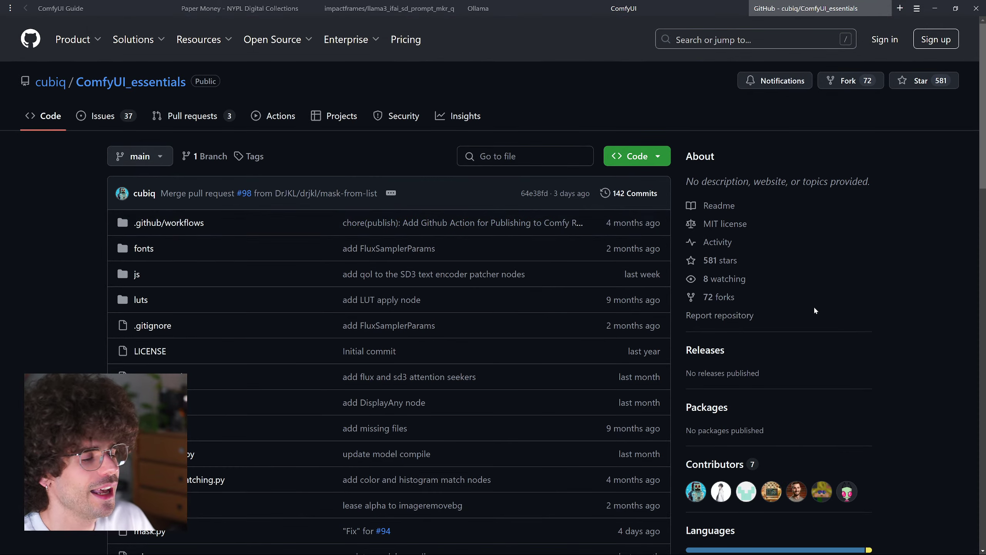
pyautogui.scroll(-2, 793, 294)
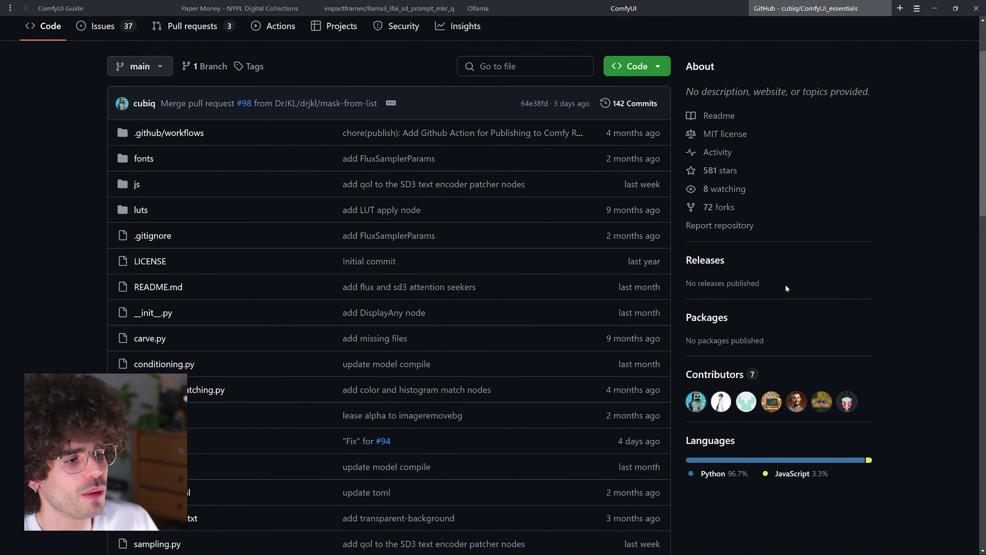
pyautogui.scroll(-1, 786, 288)
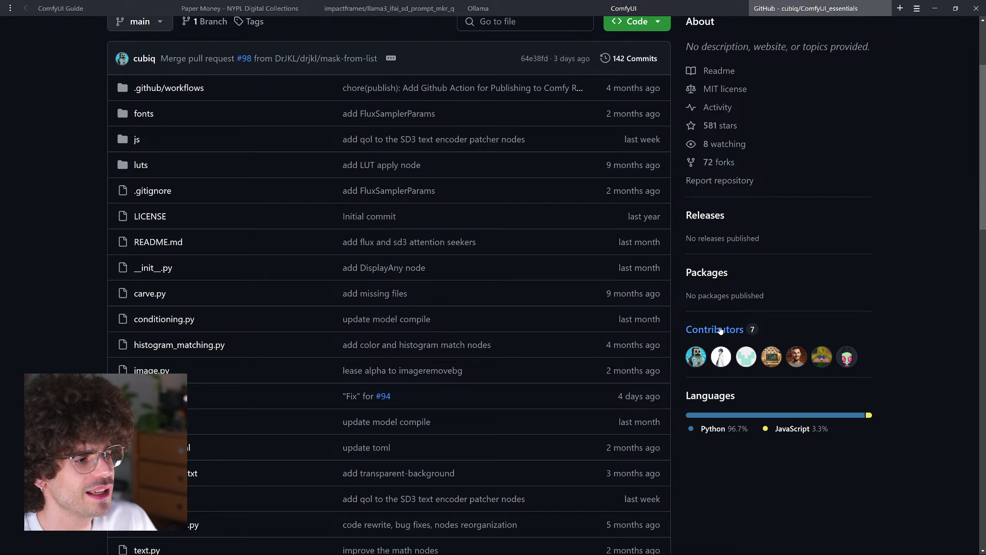
pyautogui.scroll(3, 775, 319)
pyautogui.scroll(-2, 761, 272)
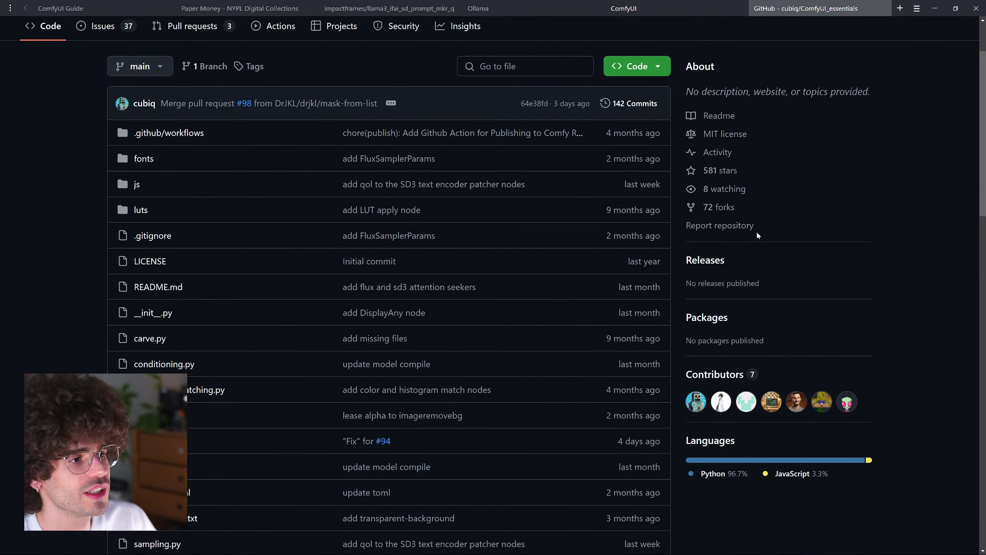
# - Look over the file list and README of the ComfyUI Essentials repository, then close its page
pyautogui.scroll(-13, 750, 171)
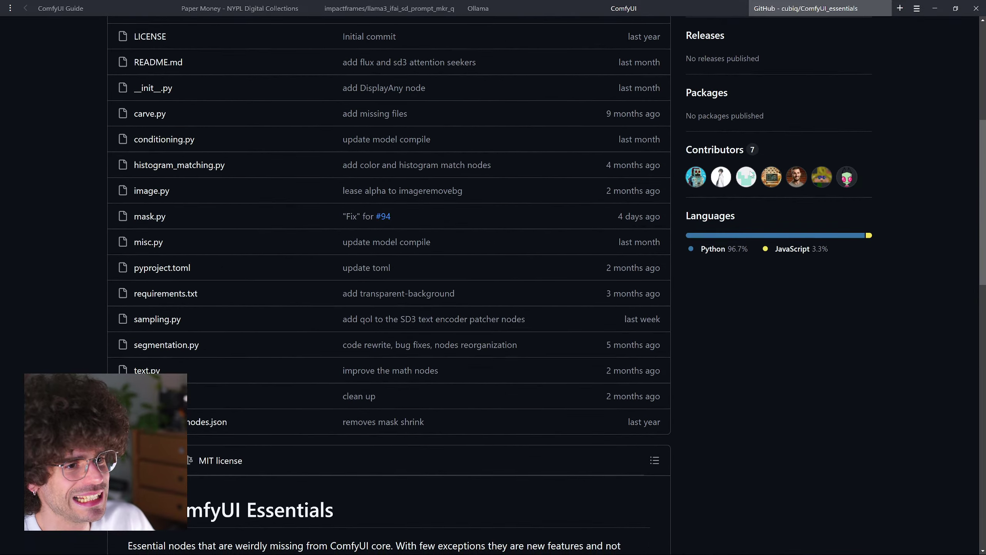
pyautogui.scroll(1, 750, 169)
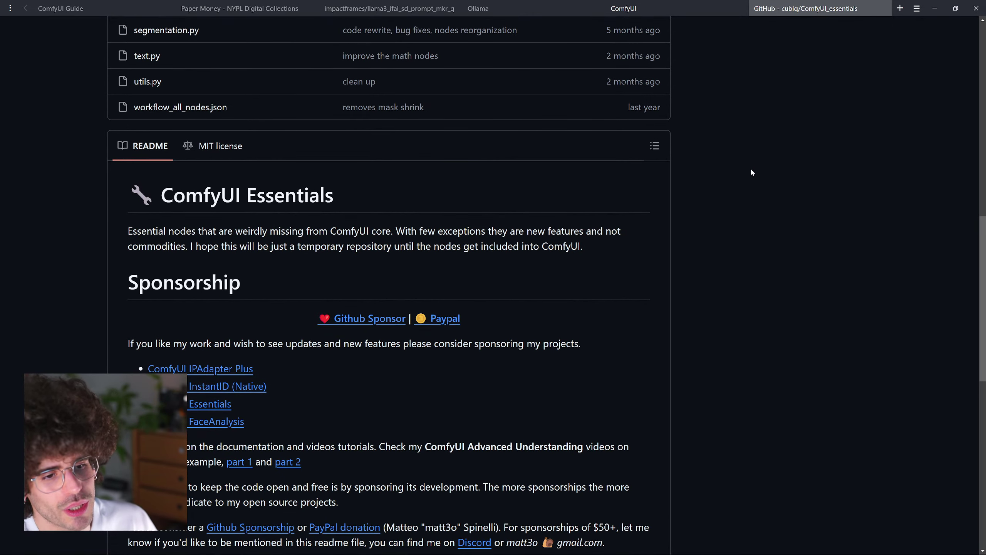
pyautogui.scroll(7, 764, 183)
pyautogui.scroll(2, 764, 184)
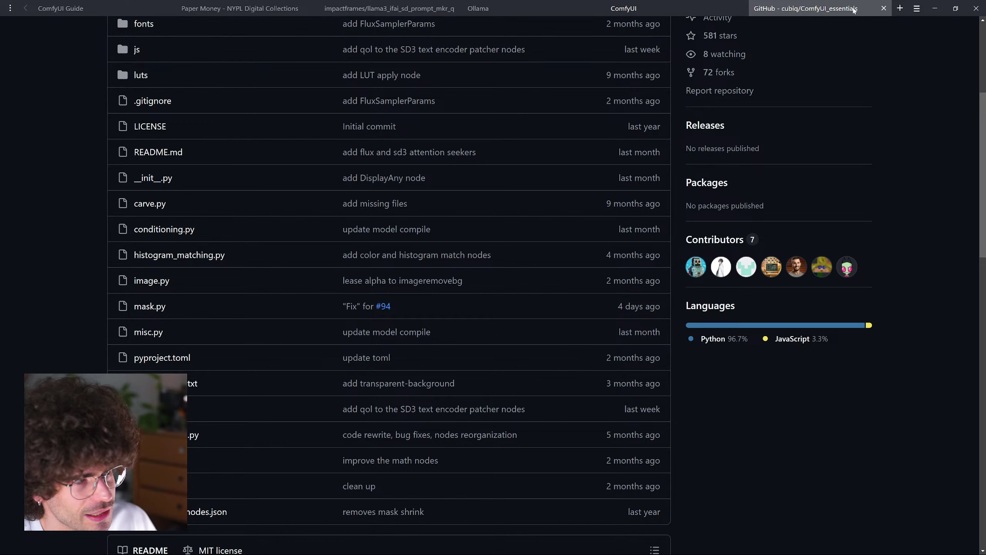
pyautogui.click(885, 9)
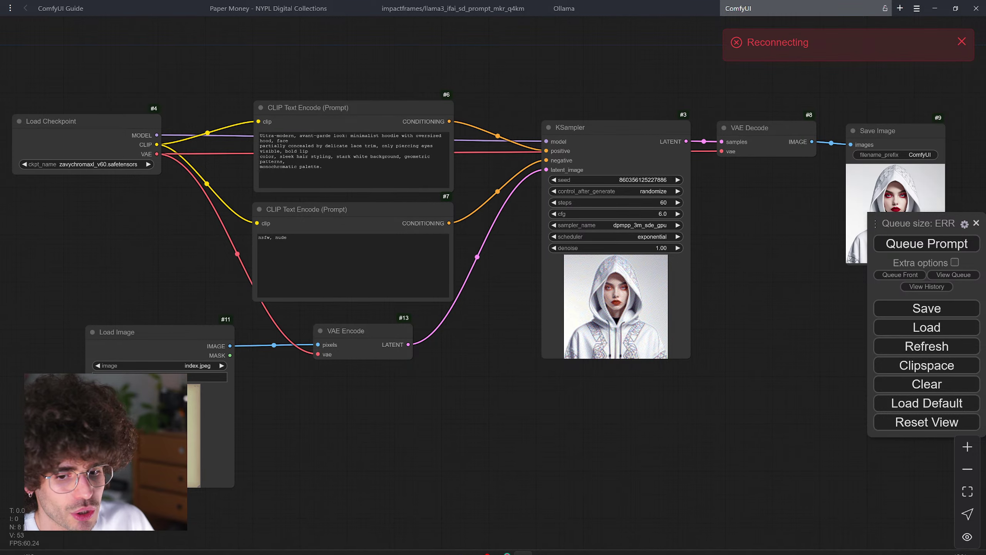
# - Switch to Stability Matrix and install the ComfyUI Essentials extension, accepting the notice about community-provided extensions
pyautogui.hotkey('alt', 'Tab')
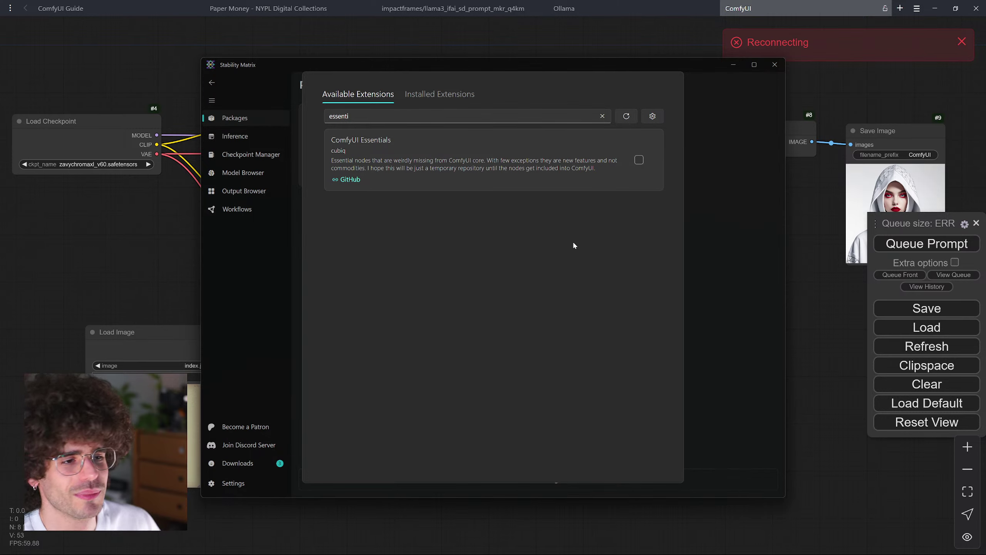
pyautogui.click(639, 159)
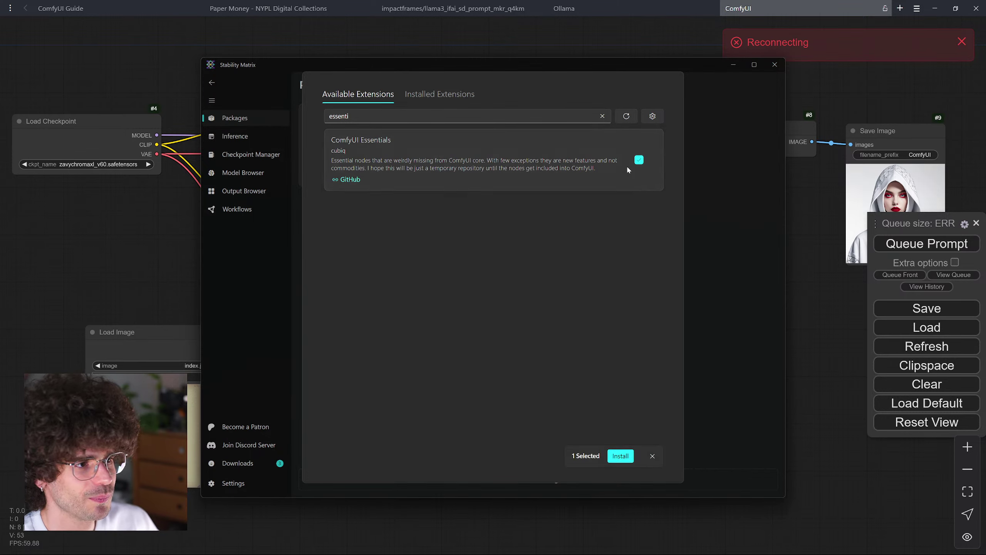
pyautogui.click(621, 455)
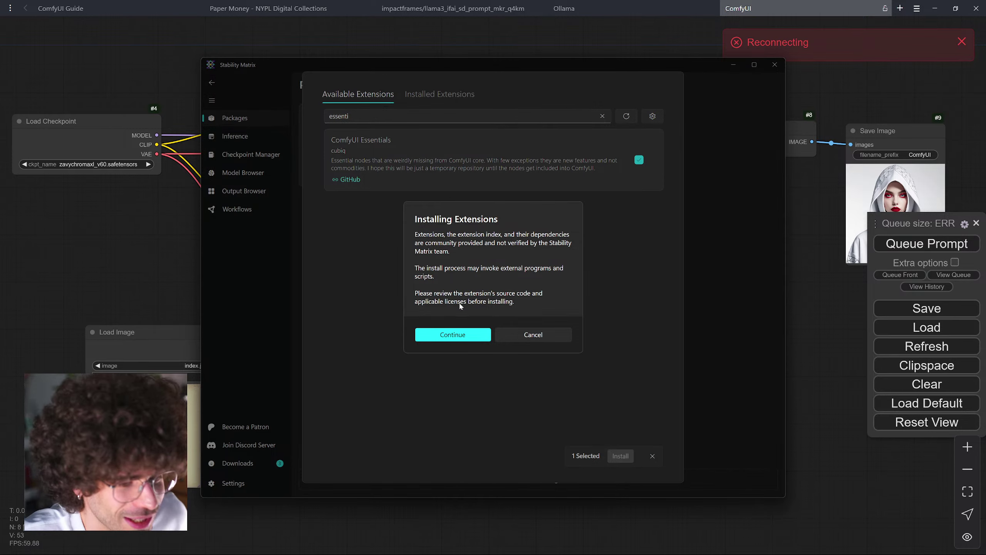
pyautogui.click(447, 335)
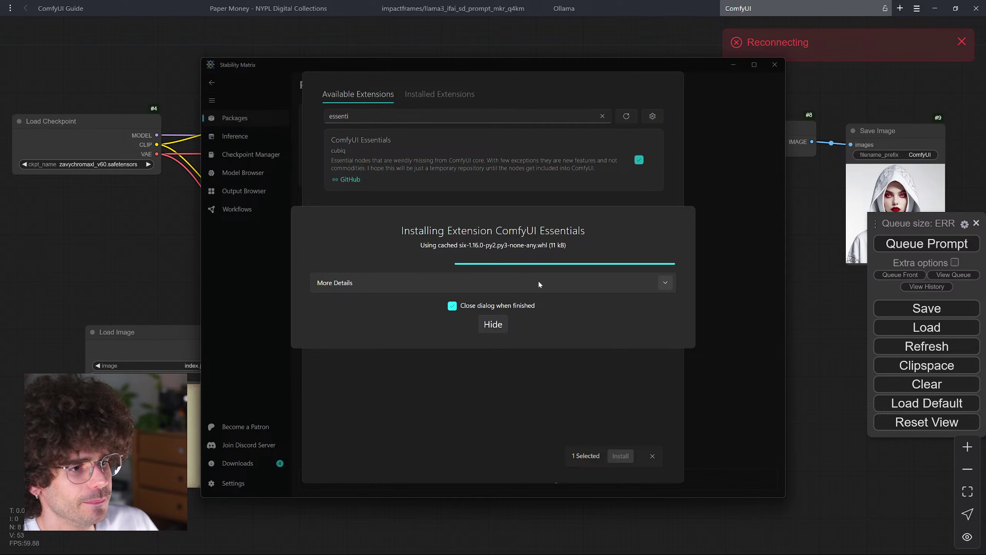
# - Inspect the extension's installation log, hide it, close the extensions dialog and check the installation's progress among the downloads
pyautogui.click(539, 282)
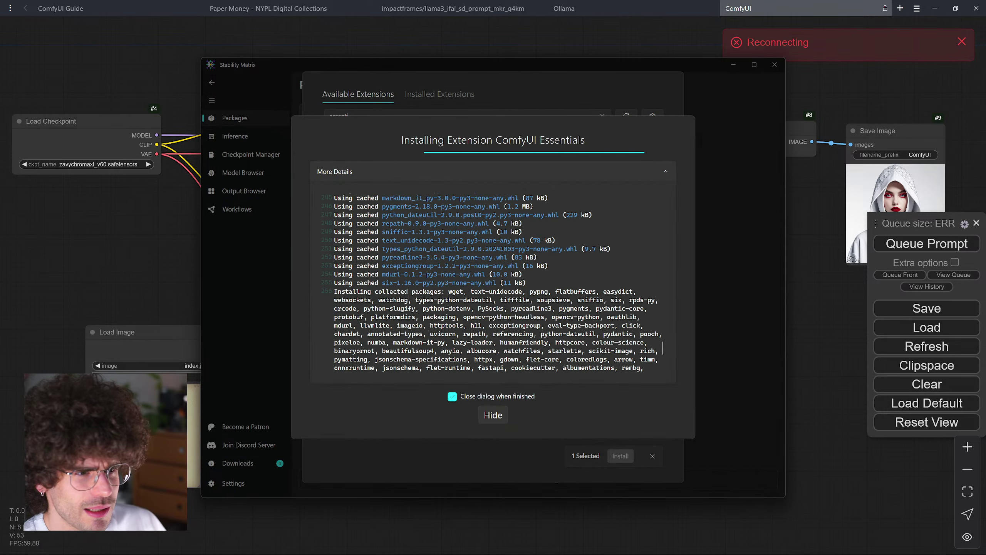
pyautogui.click(493, 414)
pyautogui.click(709, 166)
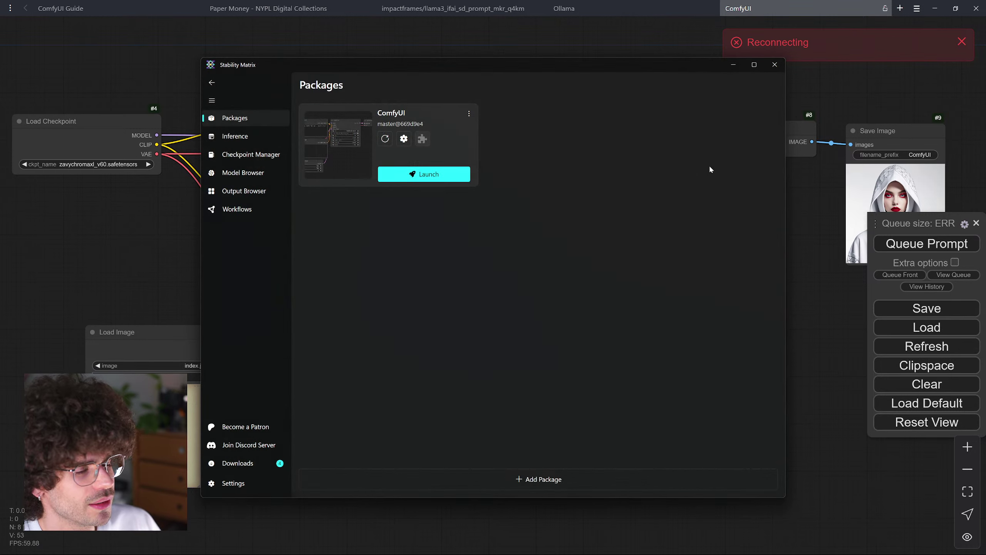
pyautogui.click(255, 470)
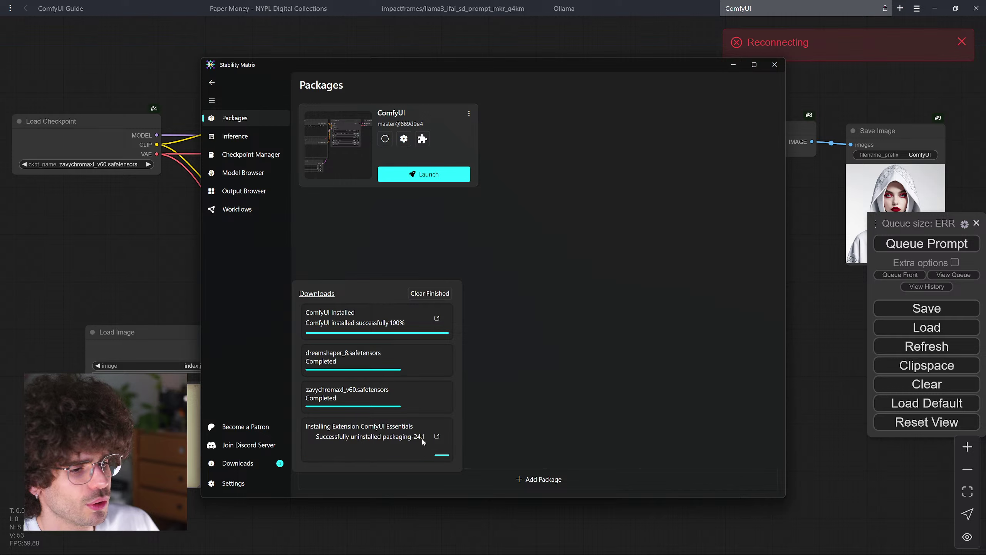
pyautogui.click(439, 436)
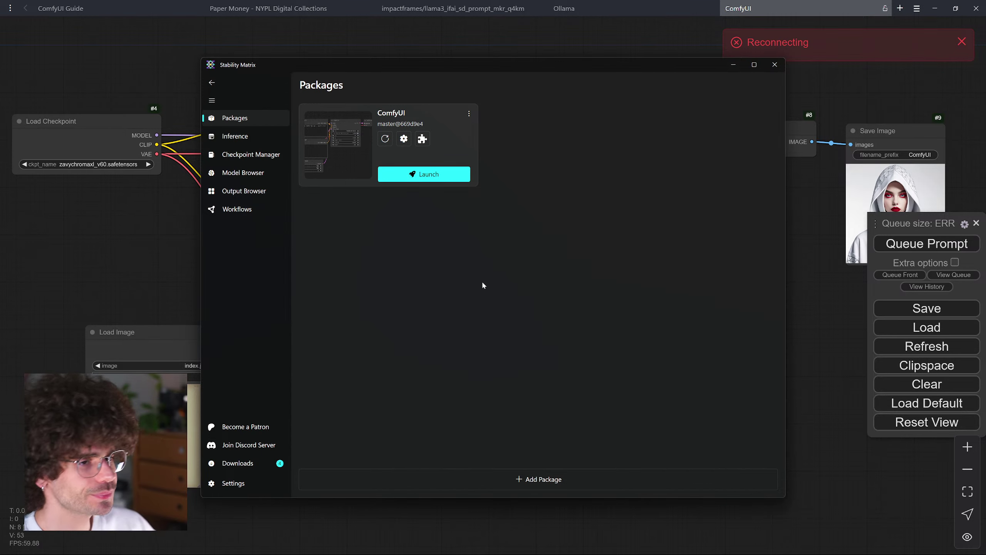
# - Check the ComfyUI package's installed extensions for ComfyUI Essentials and return to the packages overview
pyautogui.click(423, 138)
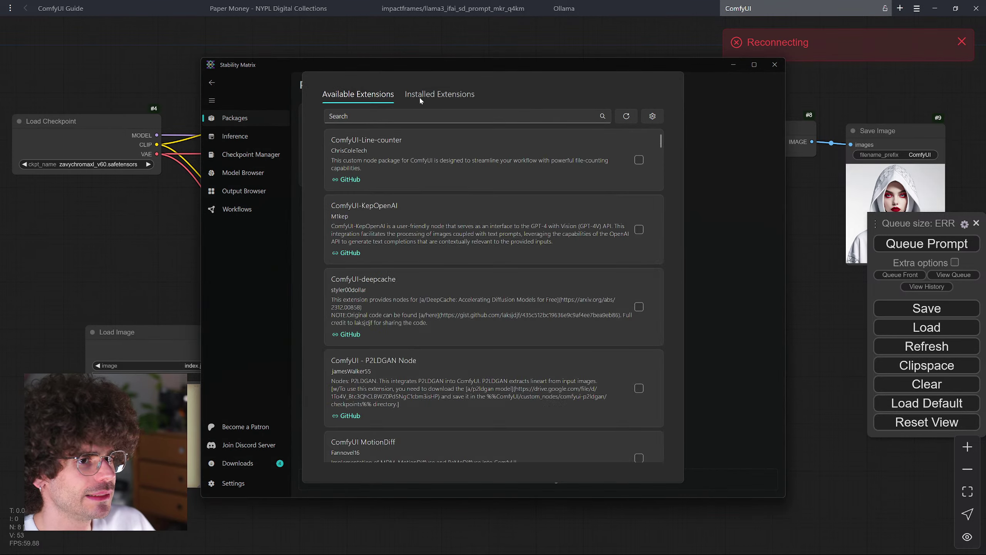
pyautogui.press('Escape')
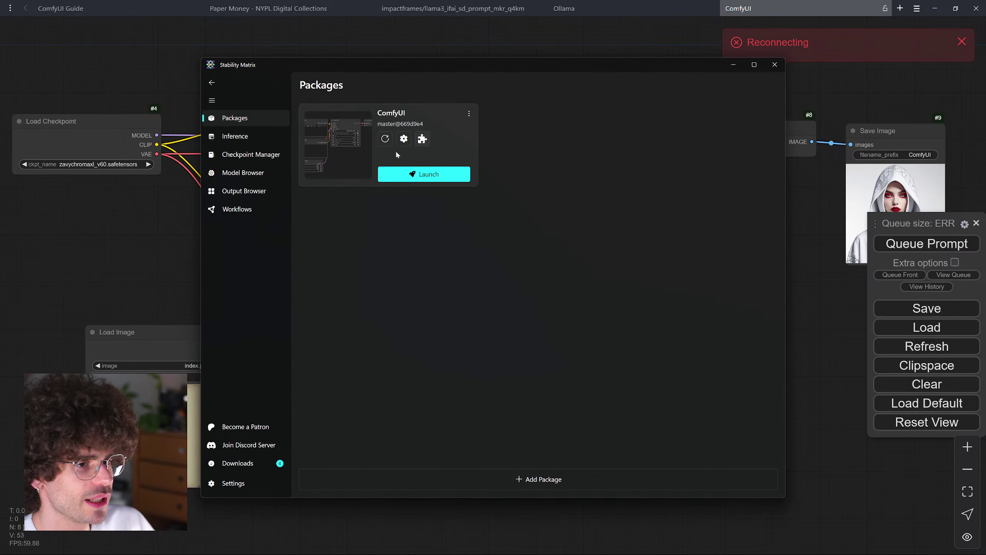
pyautogui.click(423, 138)
pyautogui.click(440, 94)
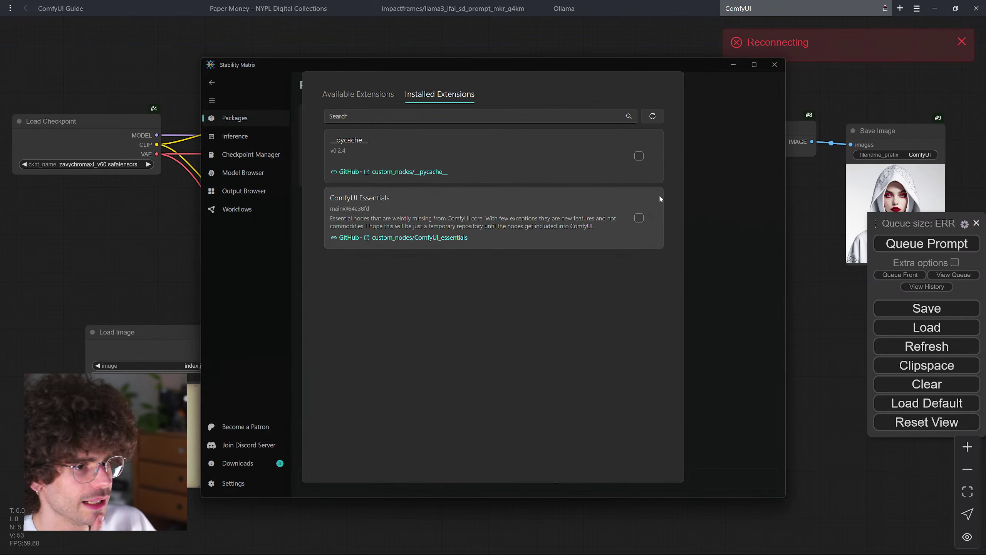
pyautogui.click(710, 197)
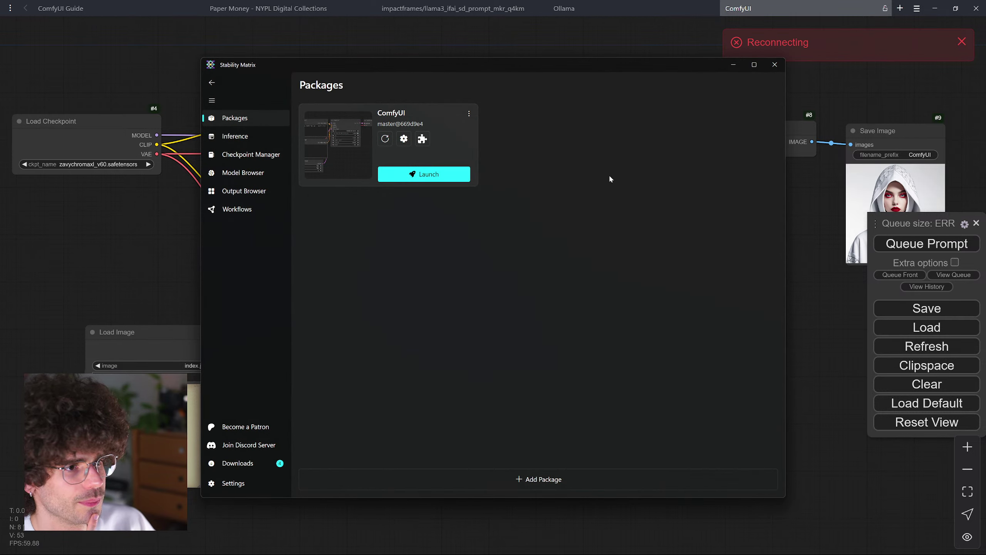
# - Launch the ComfyUI package and switch back to the workflow in the browser
pyautogui.click(393, 181)
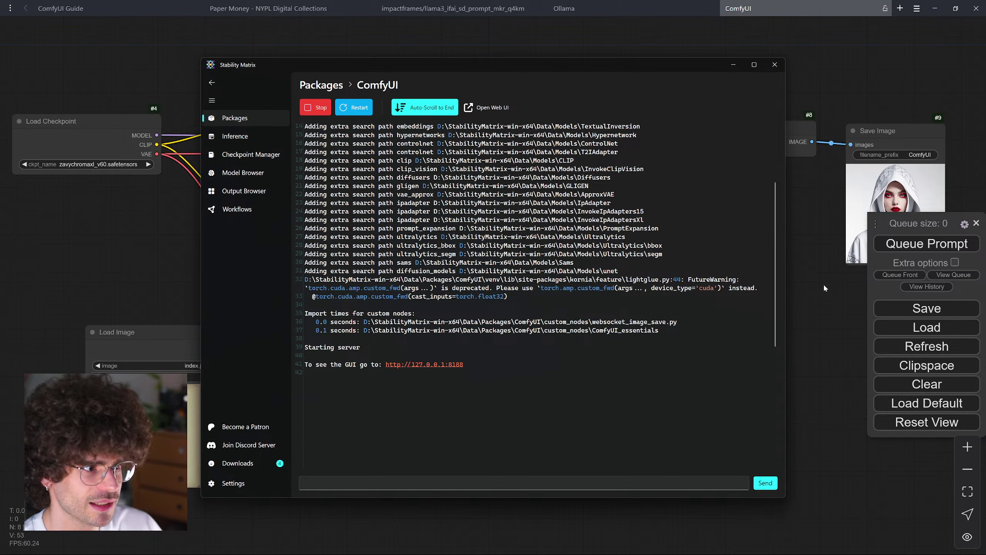
pyautogui.hotkey('alt', 'Tab')
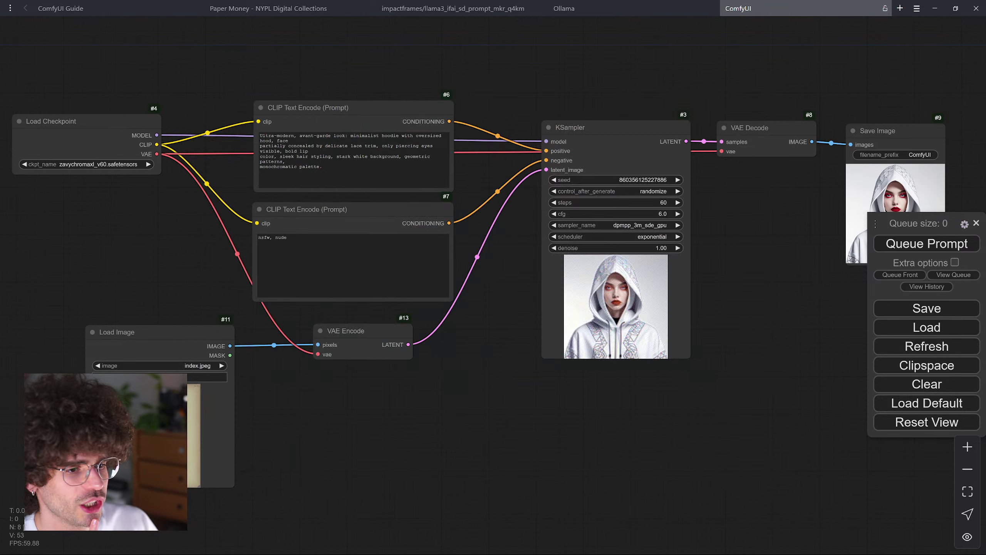
pyautogui.scroll(-3, 535, 282)
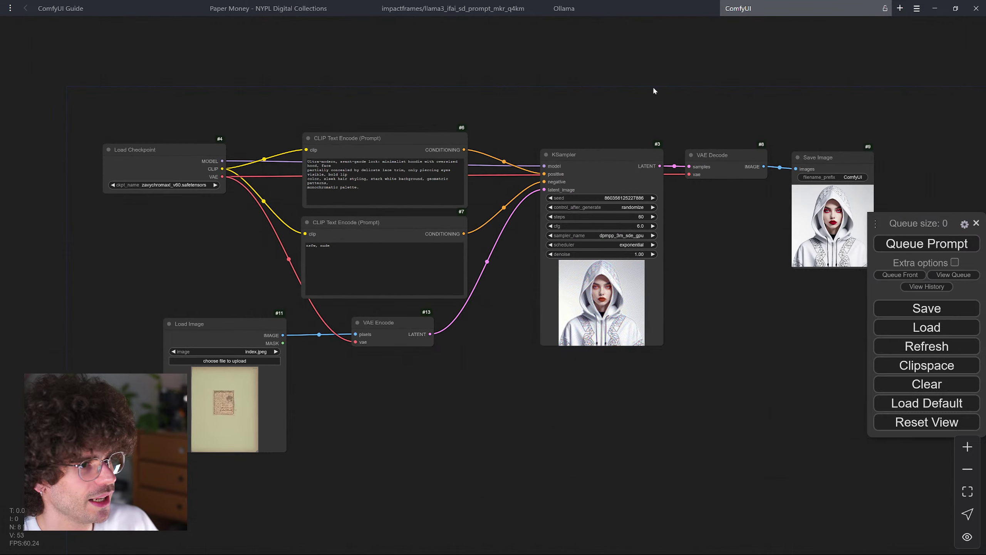
pyautogui.moveTo(590, 84); pyautogui.dragTo(615, 95)
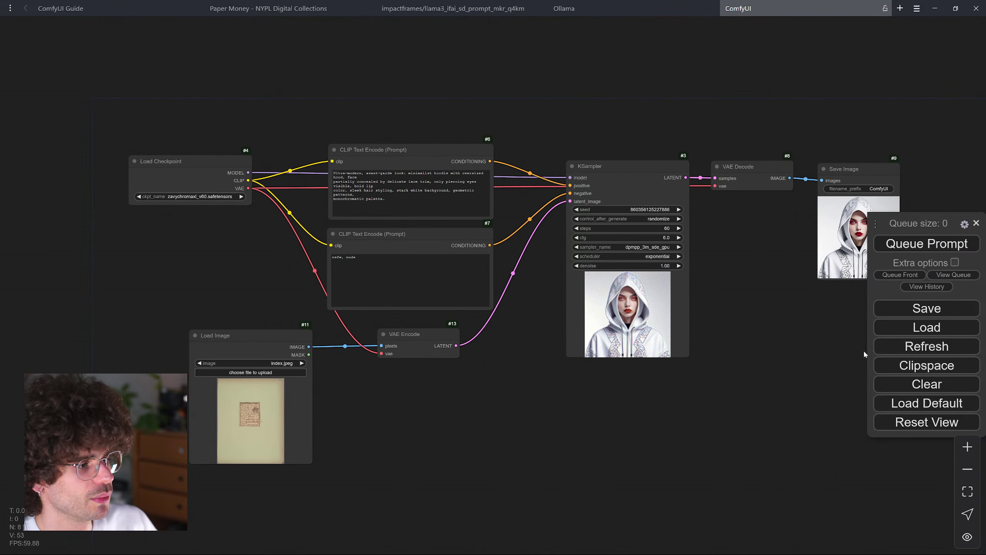
# - Reload the ComfyUI page and refresh its node definitions
pyautogui.click(933, 349)
pyautogui.click(816, 8)
pyautogui.press('Return')
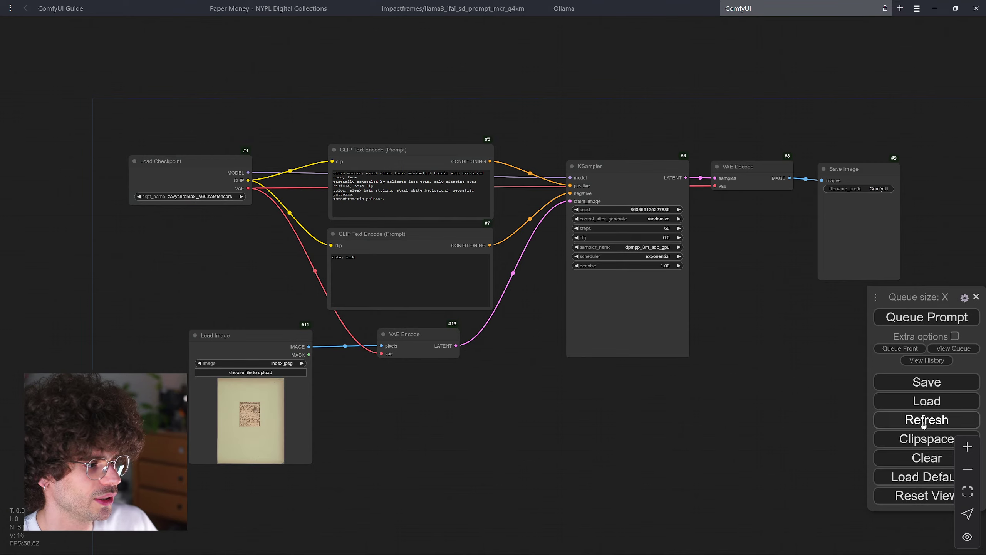
pyautogui.click(925, 420)
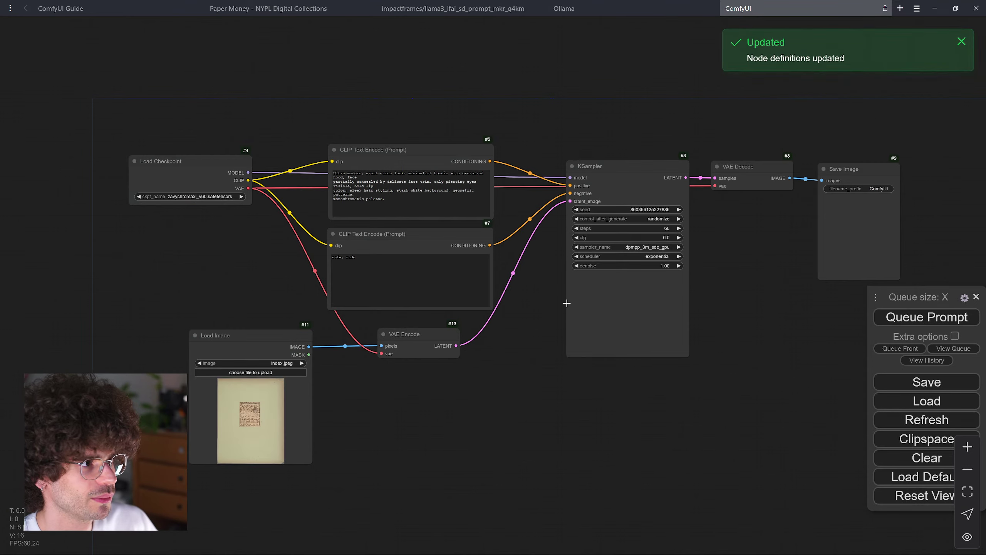
# - Search the nodes for "resize" and add the Essentials Image Resize node below VAE Encode
pyautogui.moveTo(403, 381); pyautogui.dragTo(384, 376)
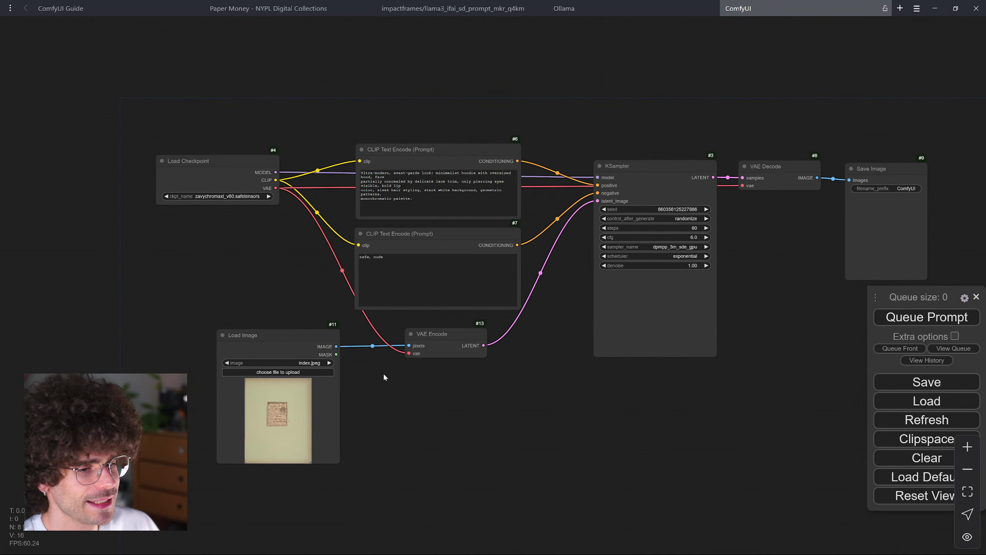
pyautogui.doubleClick(436, 395)
pyautogui.write('resize')
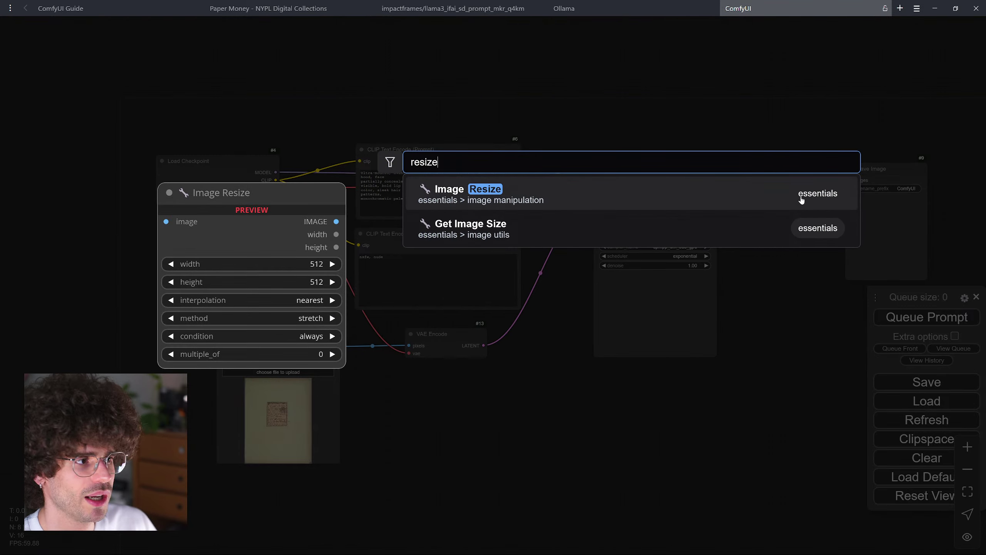
pyautogui.click(774, 197)
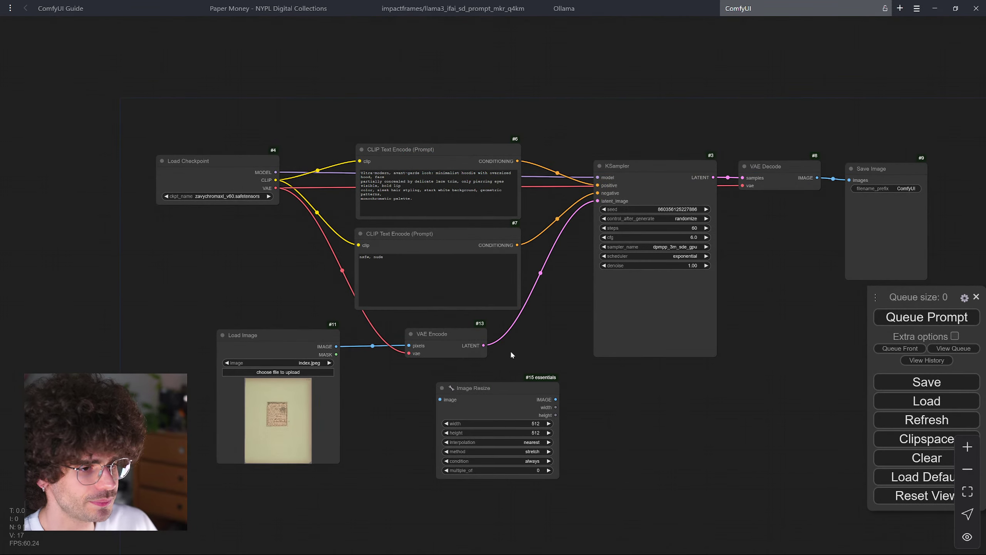
# - Spread the Load Image and VAE Encode nodes apart to make room for a node between them
pyautogui.moveTo(510, 355); pyautogui.dragTo(638, 330)
pyautogui.moveTo(426, 317); pyautogui.dragTo(364, 322)
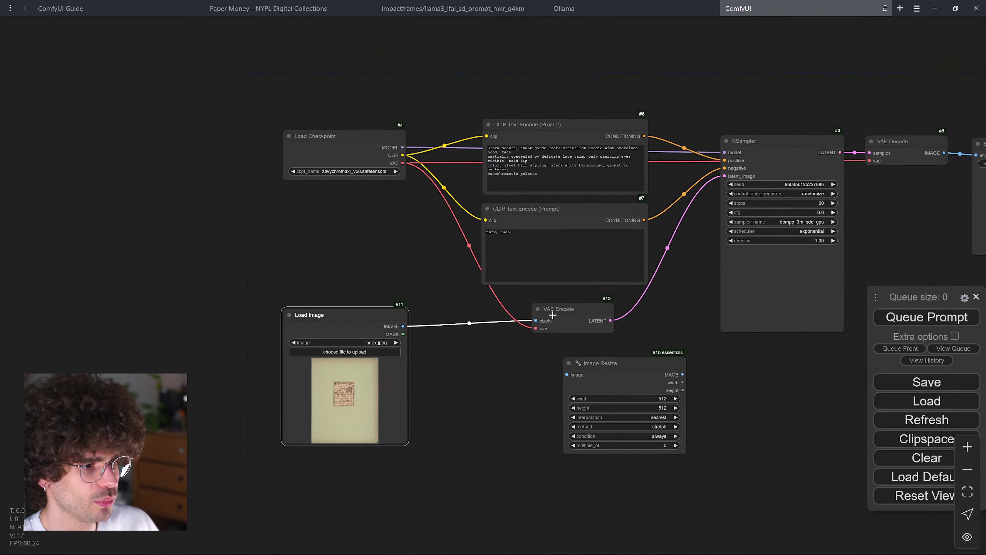
pyautogui.moveTo(552, 315); pyautogui.dragTo(623, 316)
pyautogui.moveTo(350, 322); pyautogui.dragTo(351, 320)
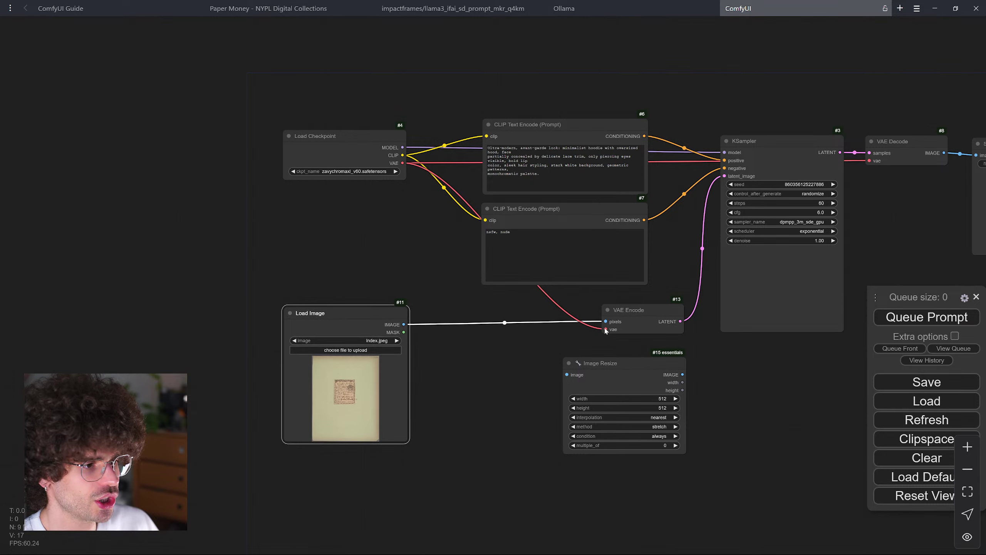
pyautogui.moveTo(636, 311); pyautogui.dragTo(633, 310)
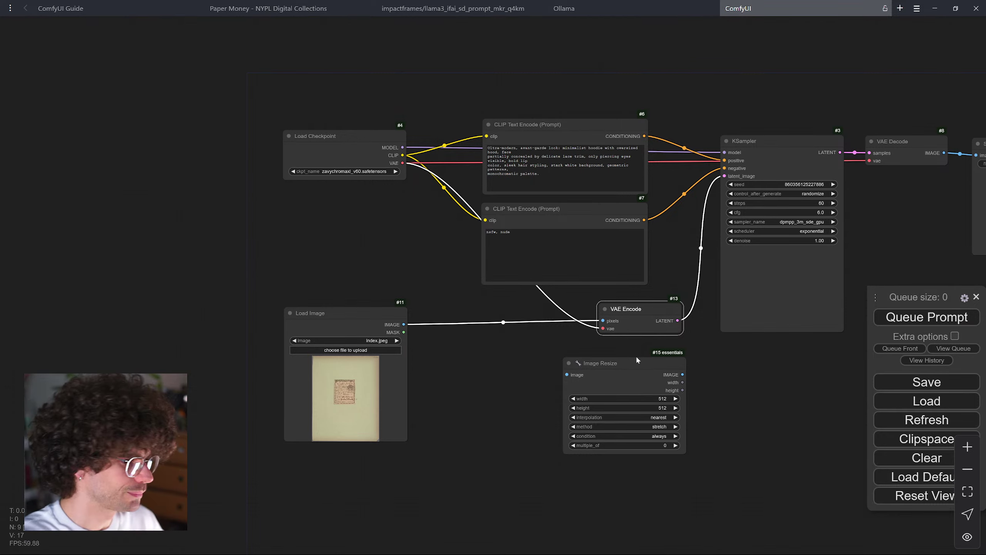
# - Place Image Resize between Load Image and VAE Encode, and route the image through it into the pixels input
pyautogui.moveTo(624, 363); pyautogui.dragTo(510, 338)
pyautogui.moveTo(404, 324); pyautogui.dragTo(455, 349)
pyautogui.moveTo(570, 349); pyautogui.dragTo(603, 321)
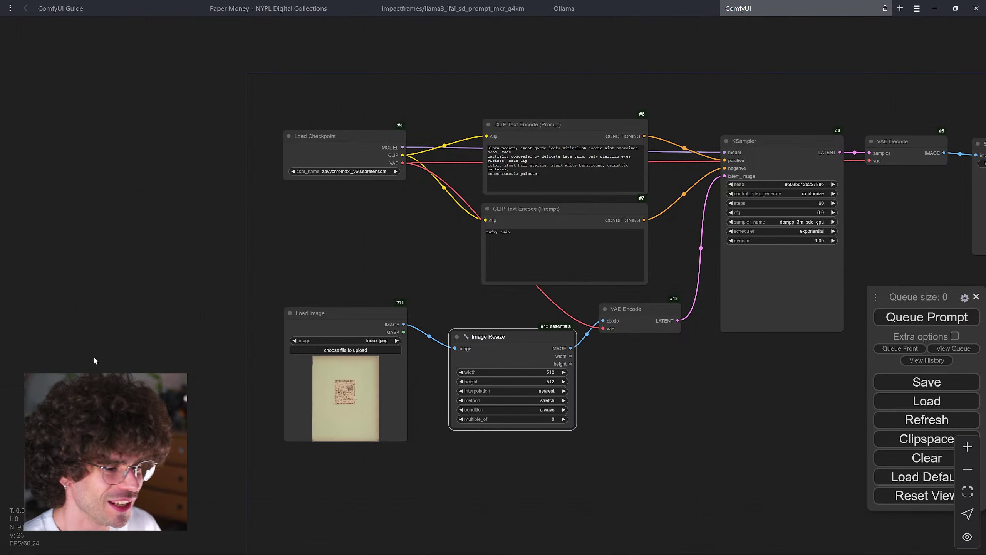
pyautogui.moveTo(514, 334); pyautogui.dragTo(499, 314)
# - Set the Image Resize node's width and height to 1024 each
pyautogui.scroll(5, 352, 172)
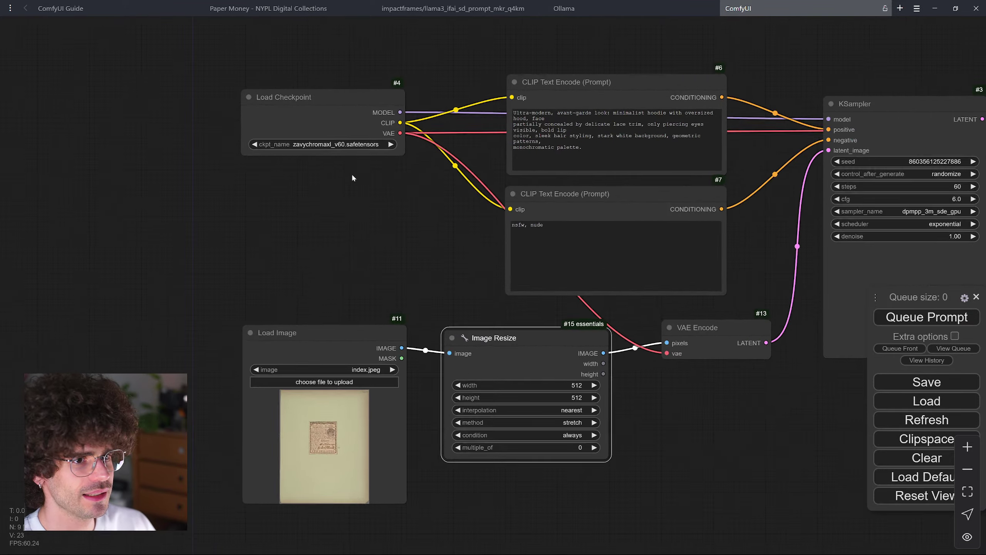
pyautogui.moveTo(379, 200); pyautogui.dragTo(359, 127)
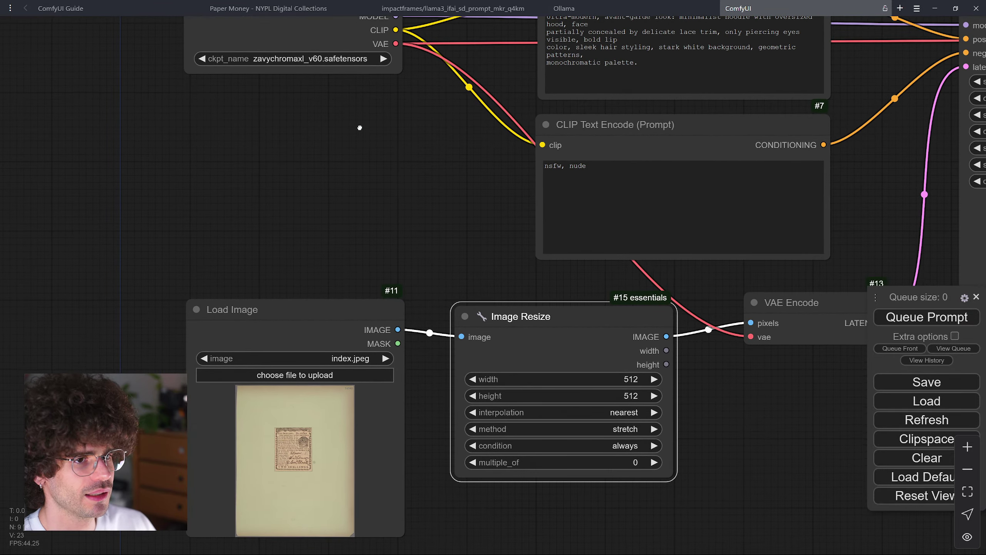
pyautogui.click(616, 376)
pyautogui.write('512*2')
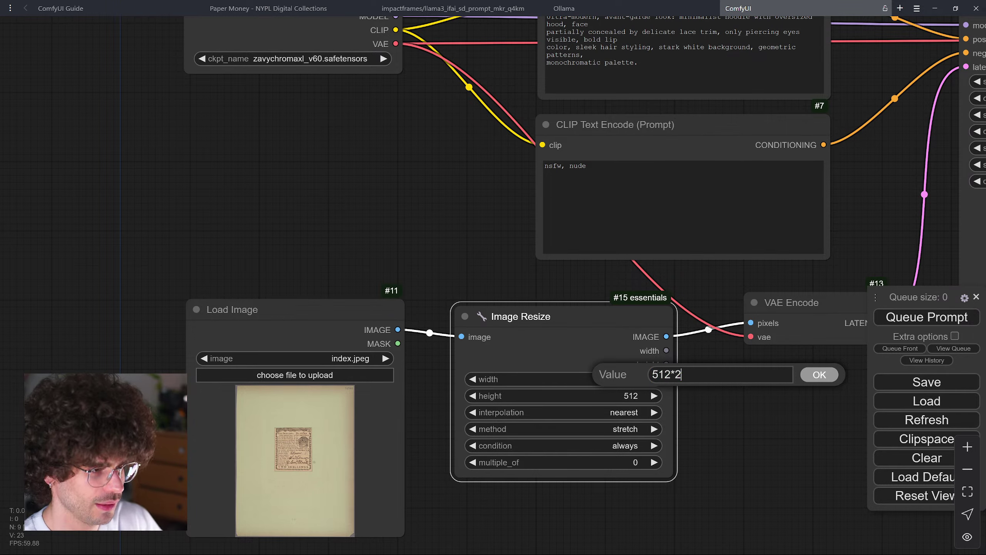
pyautogui.press('Return')
pyautogui.click(629, 396)
pyautogui.write('512')
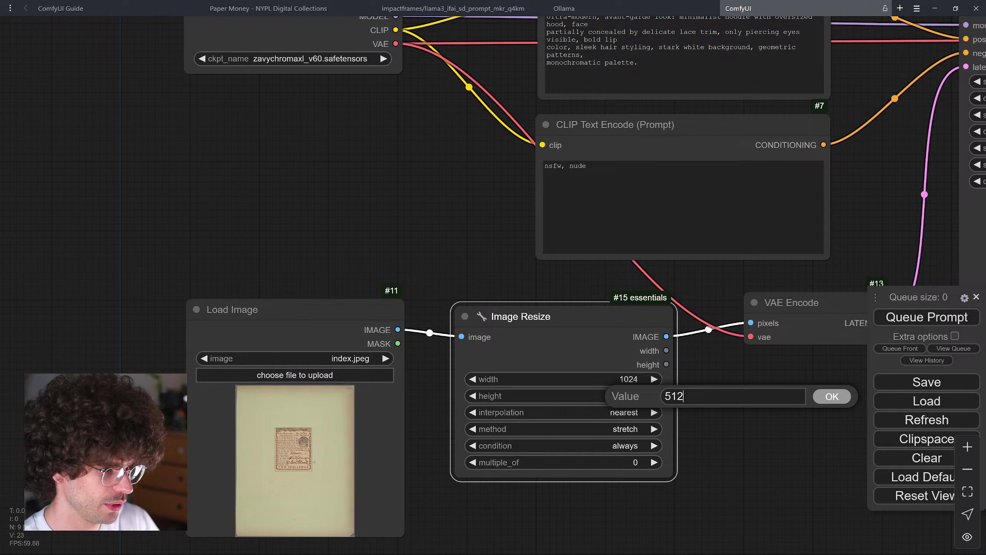
pyautogui.write('&')
pyautogui.press('BackSpace')
pyautogui.write('*2')
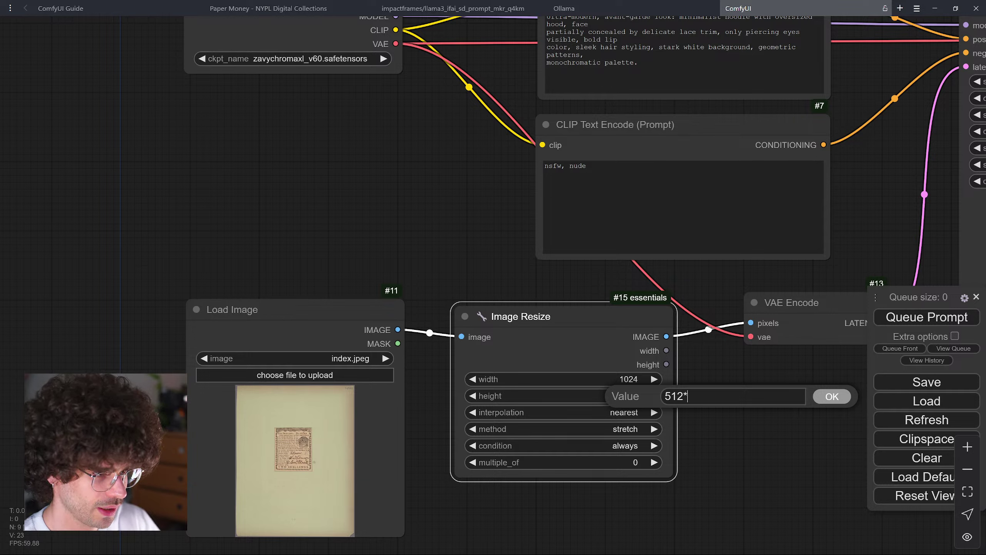
pyautogui.press('Return')
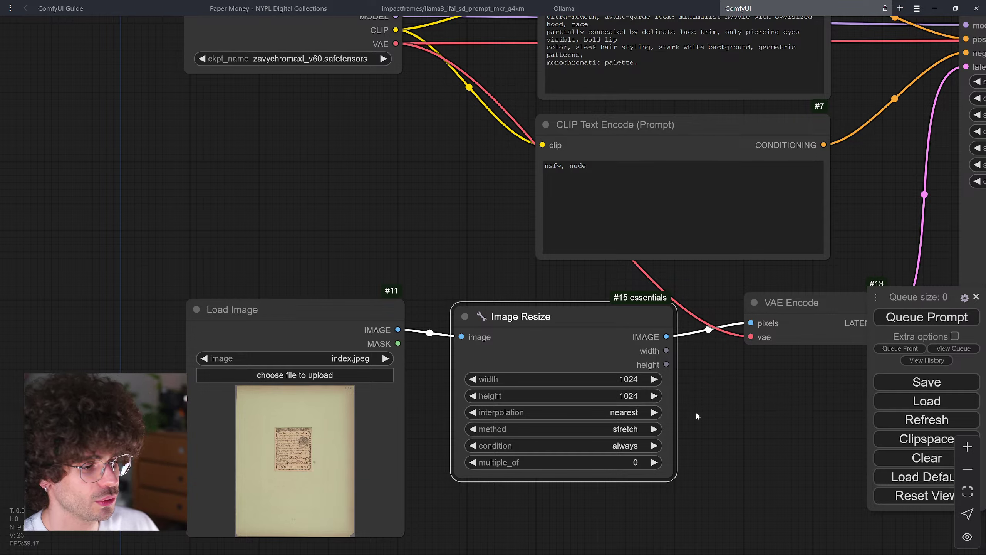
# - Add a Preview Image node below VAE Encode and connect Image Resize's IMAGE output to its images input
pyautogui.moveTo(753, 437); pyautogui.dragTo(525, 344)
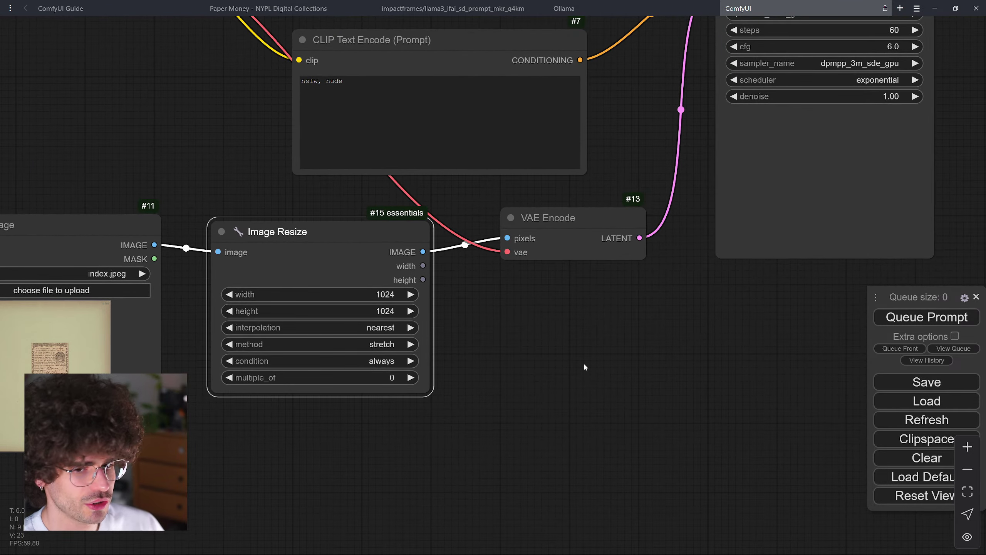
pyautogui.doubleClick(609, 384)
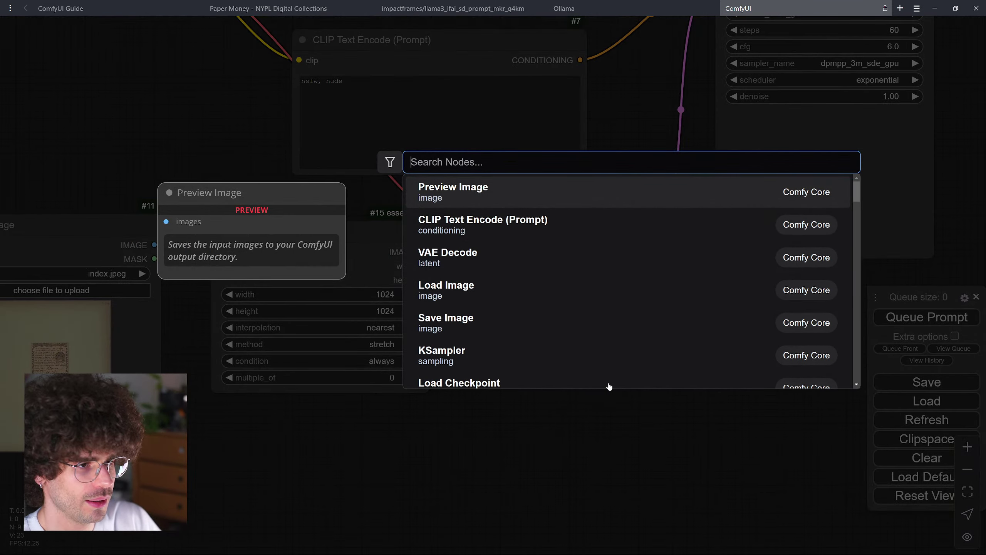
pyautogui.write('pre')
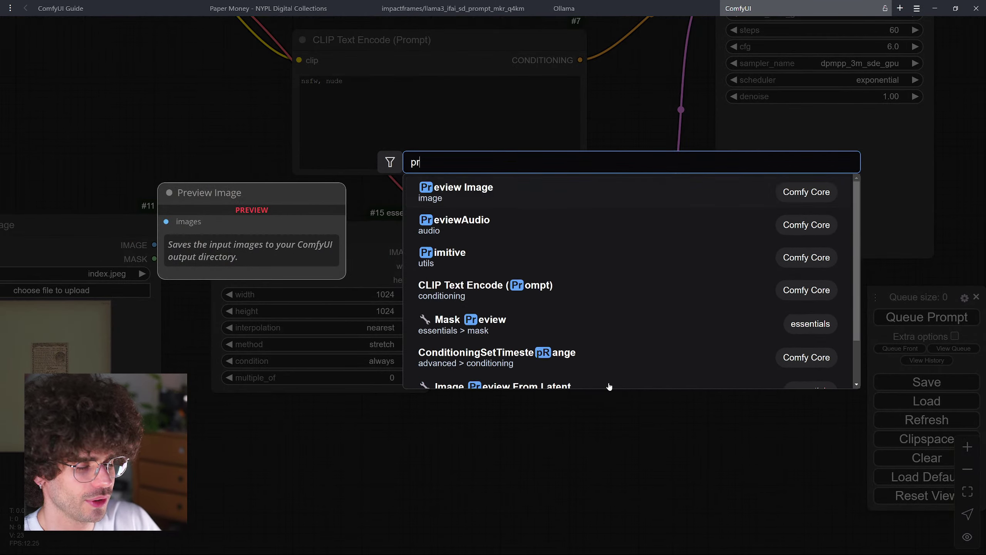
pyautogui.click(508, 199)
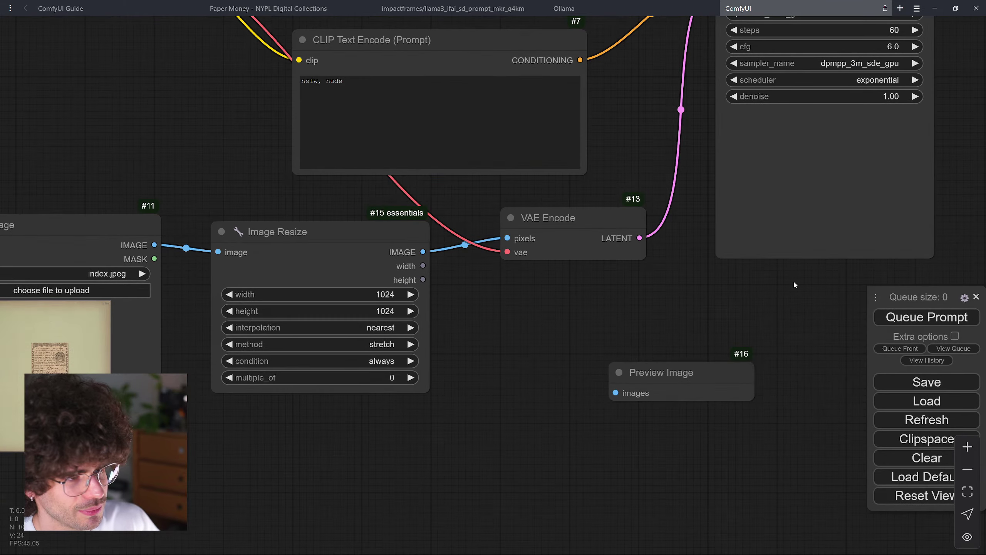
pyautogui.click(682, 385)
pyautogui.moveTo(533, 404); pyautogui.dragTo(592, 350)
pyautogui.click(158, 189)
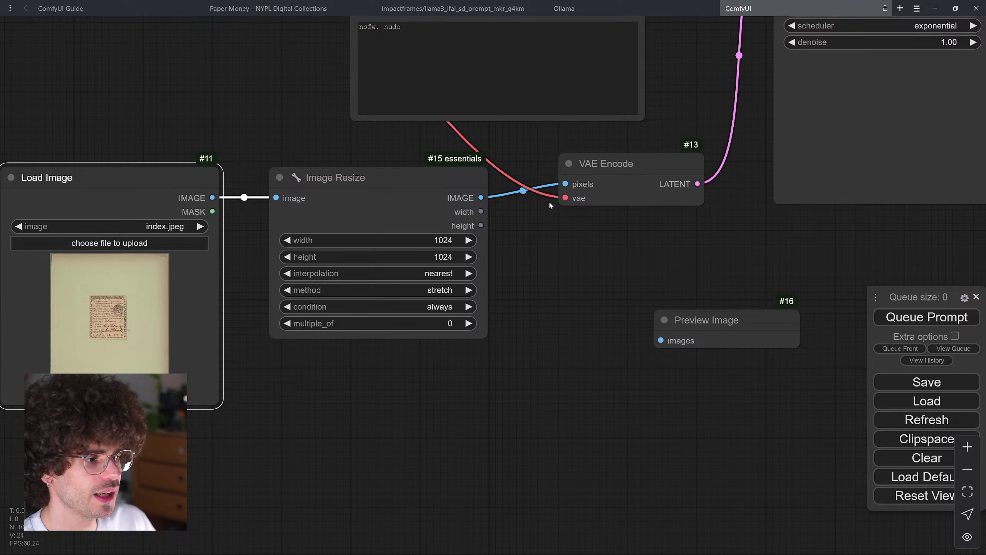
pyautogui.moveTo(481, 198); pyautogui.dragTo(661, 340)
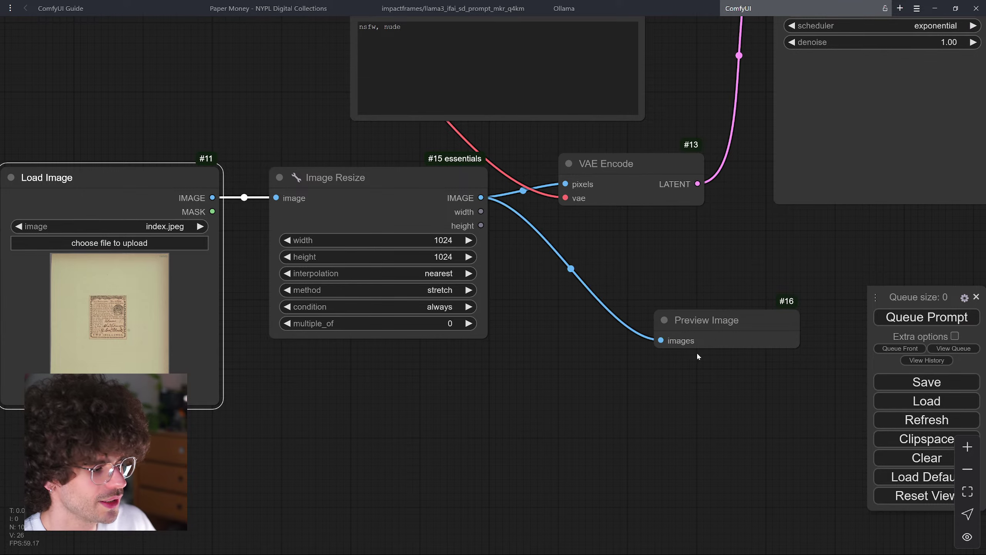
# - Look through the available method and interpolation options of the Image Resize node without changing them
pyautogui.scroll(-5, 676, 350)
pyautogui.scroll(4, 656, 378)
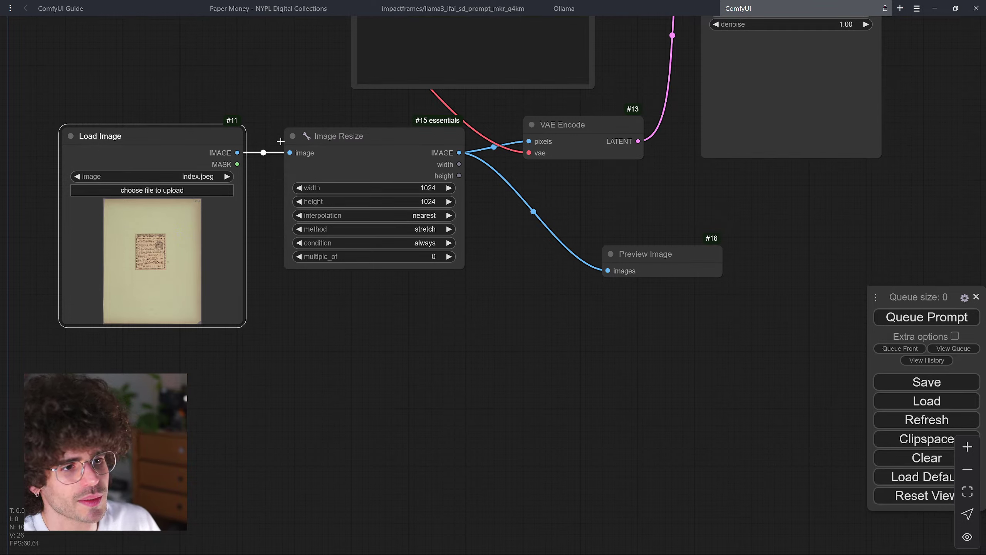
pyautogui.click(426, 230)
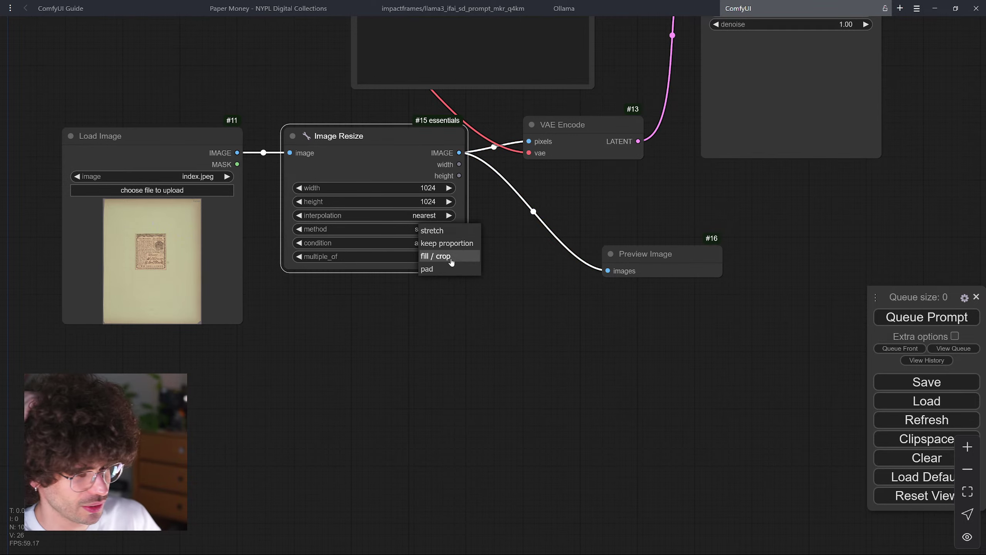
pyautogui.click(446, 318)
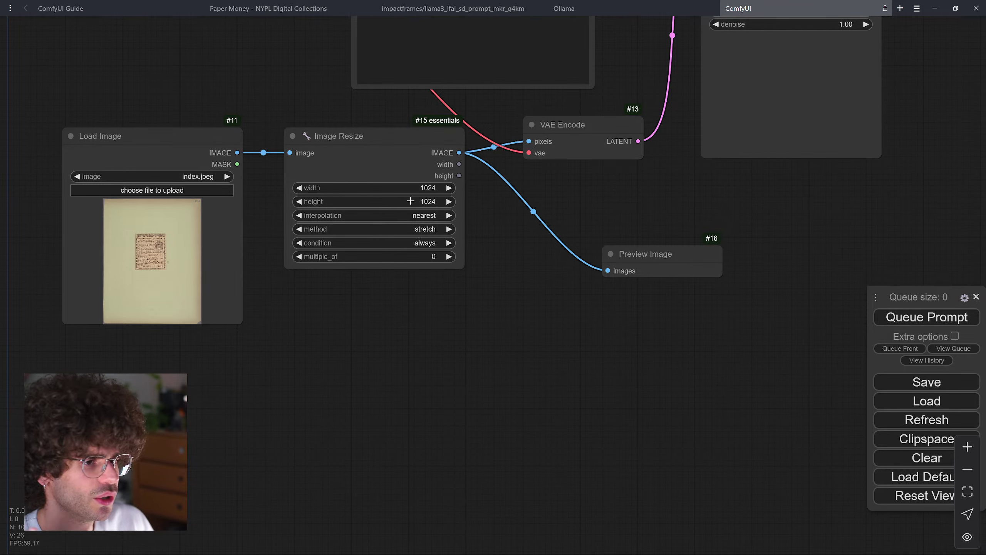
pyautogui.click(422, 215)
pyautogui.click(462, 368)
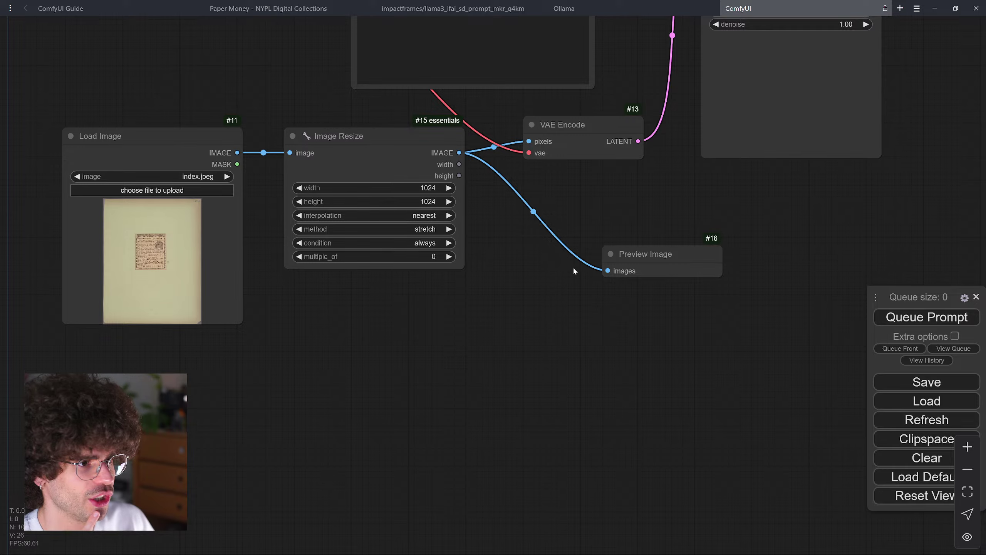
# - Shift the queue menu upward, bring the whole node graph into view, and queue the prompt
pyautogui.moveTo(601, 226); pyautogui.dragTo(569, 366)
pyautogui.scroll(-1, 569, 365)
pyautogui.scroll(-2, 570, 368)
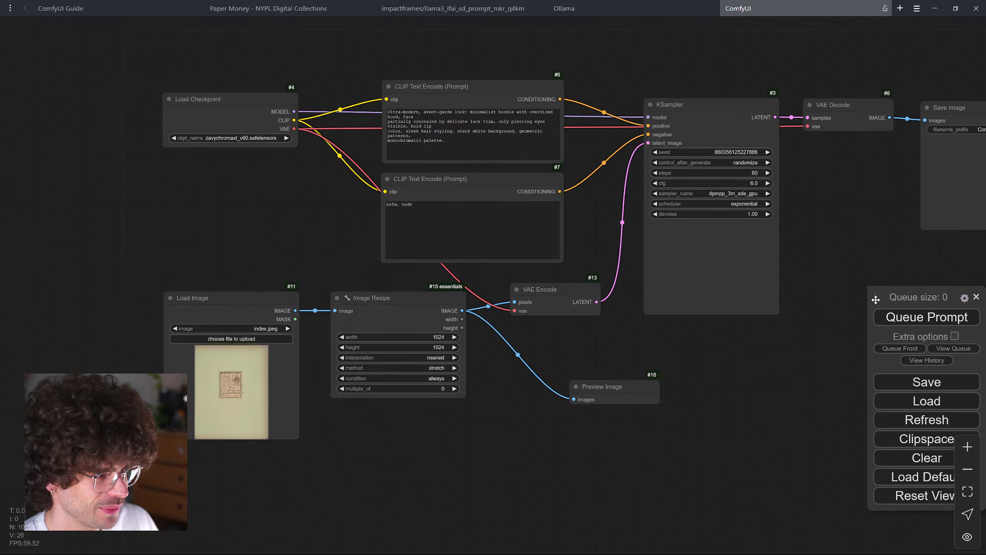
pyautogui.moveTo(875, 297); pyautogui.dragTo(880, 249)
pyautogui.moveTo(830, 306); pyautogui.dragTo(741, 313)
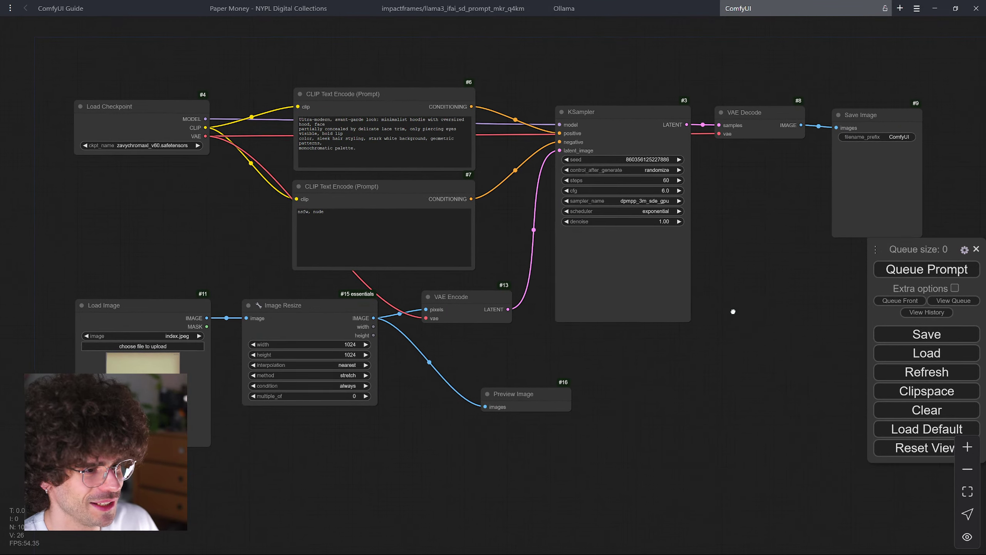
pyautogui.click(900, 270)
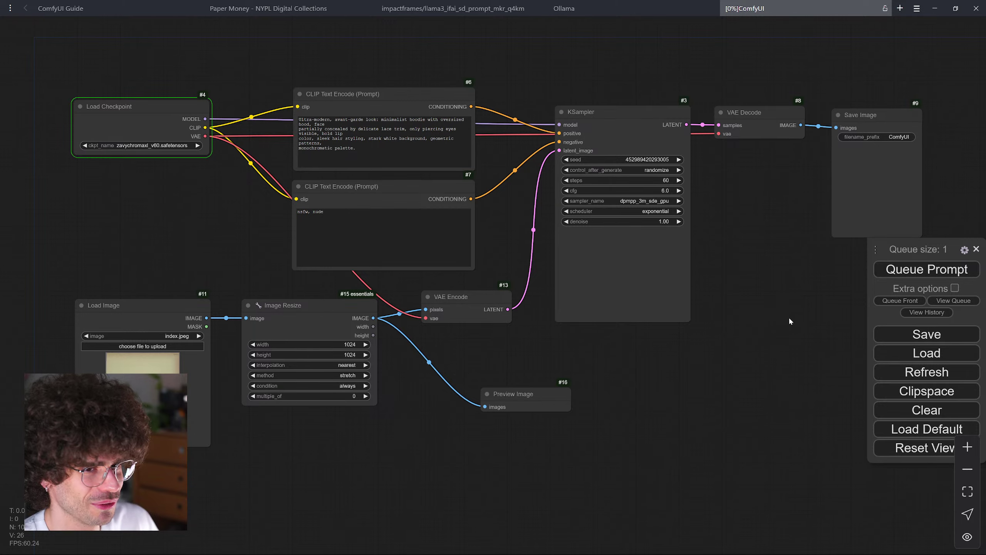
# - Compare the resized picture in Preview Image with the original in Load Image
pyautogui.moveTo(797, 348); pyautogui.dragTo(770, 310)
pyautogui.scroll(2, 462, 438)
pyautogui.scroll(7, 462, 438)
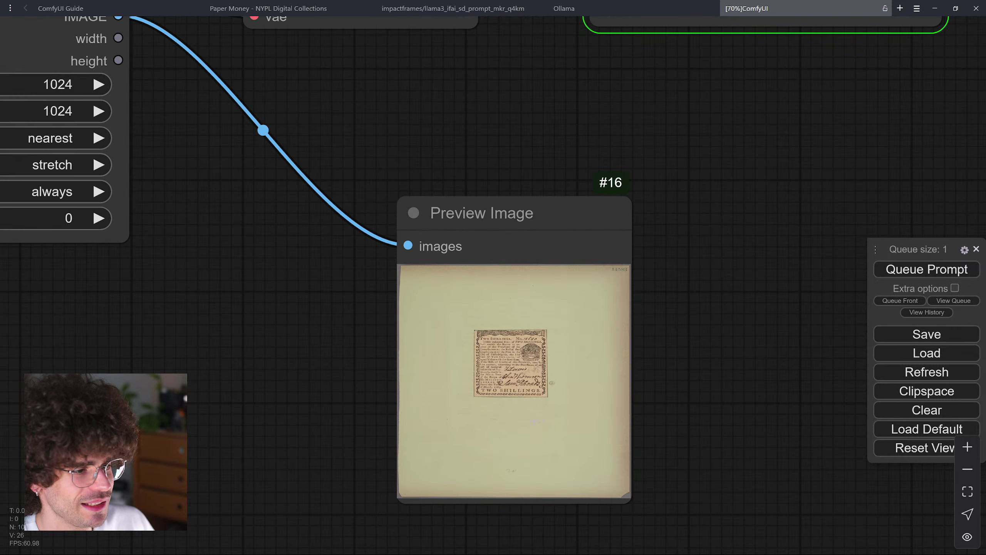
pyautogui.moveTo(357, 391); pyautogui.dragTo(683, 315)
pyautogui.scroll(-3, 682, 315)
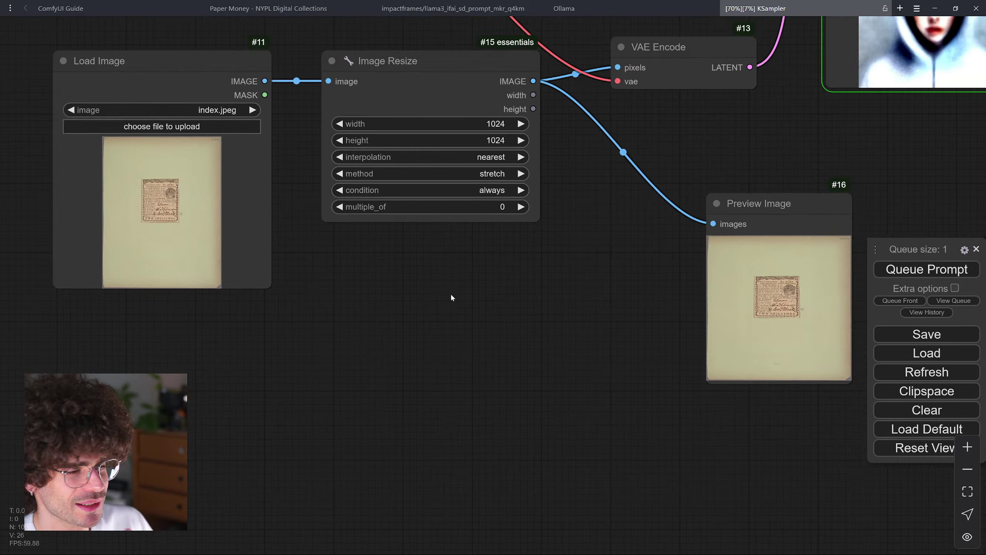
pyautogui.moveTo(581, 310); pyautogui.dragTo(561, 334)
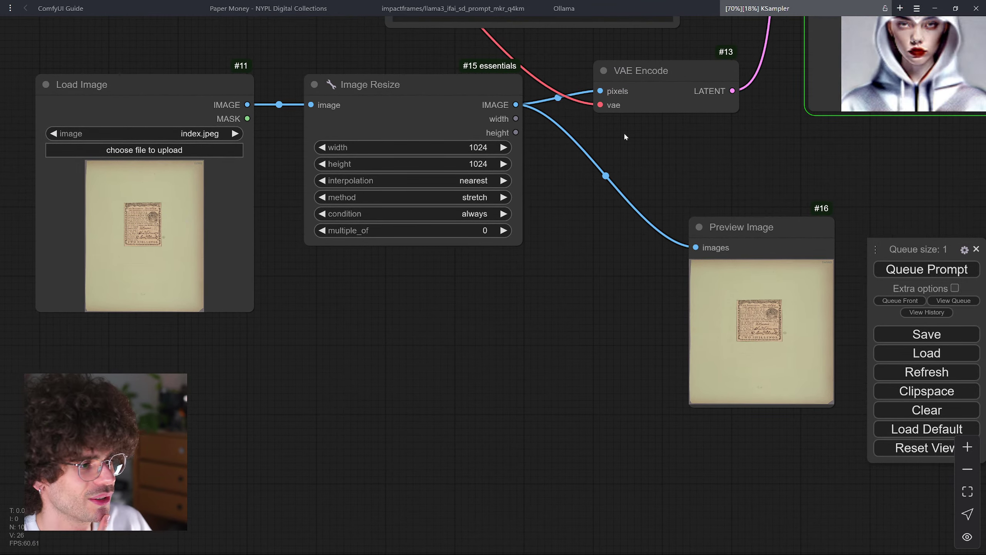
# - Follow the generation in the KSampler preview and examine the resulting image alongside the sampler settings
pyautogui.moveTo(744, 161); pyautogui.dragTo(420, 328)
pyautogui.scroll(-4, 704, 260)
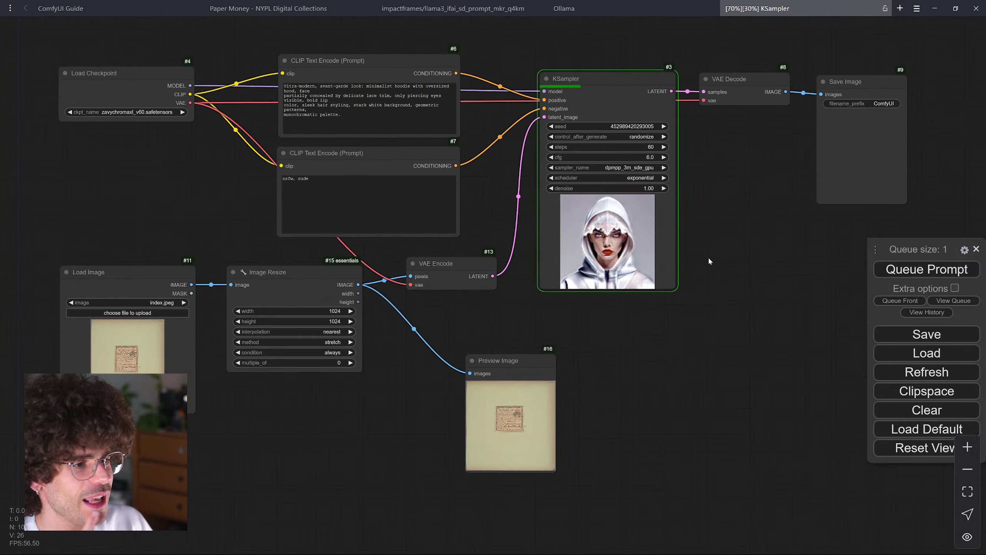
pyautogui.moveTo(718, 243); pyautogui.dragTo(694, 271)
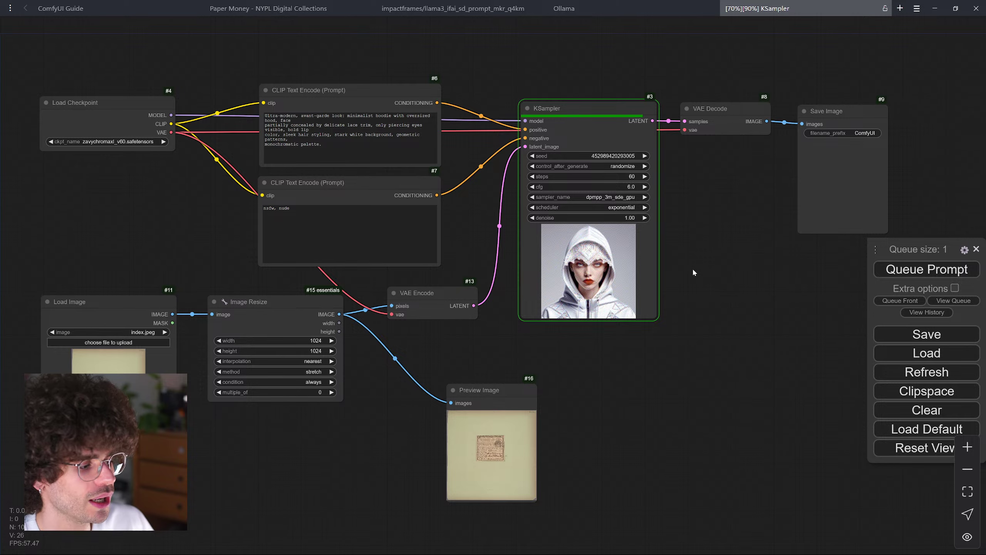
pyautogui.scroll(5, 659, 242)
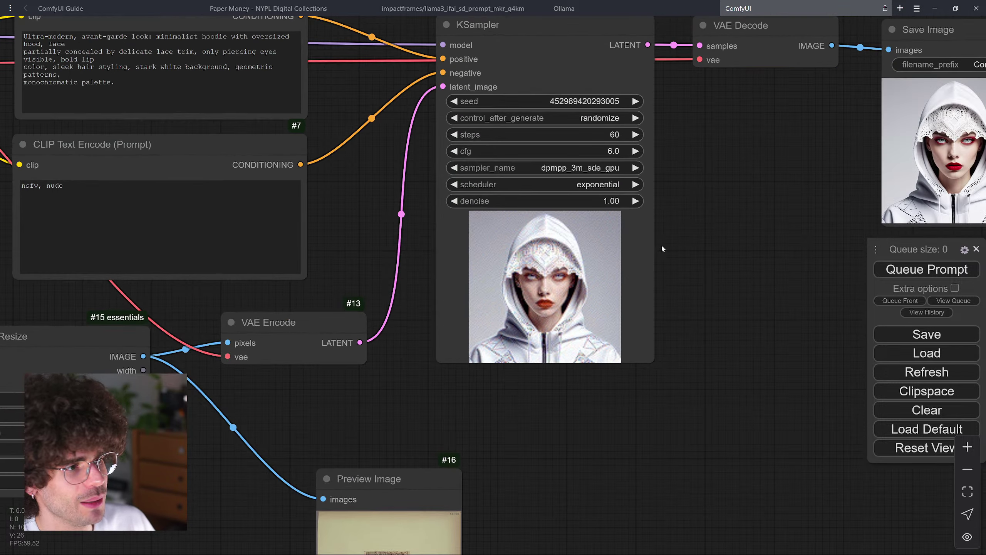
pyautogui.scroll(2, 683, 269)
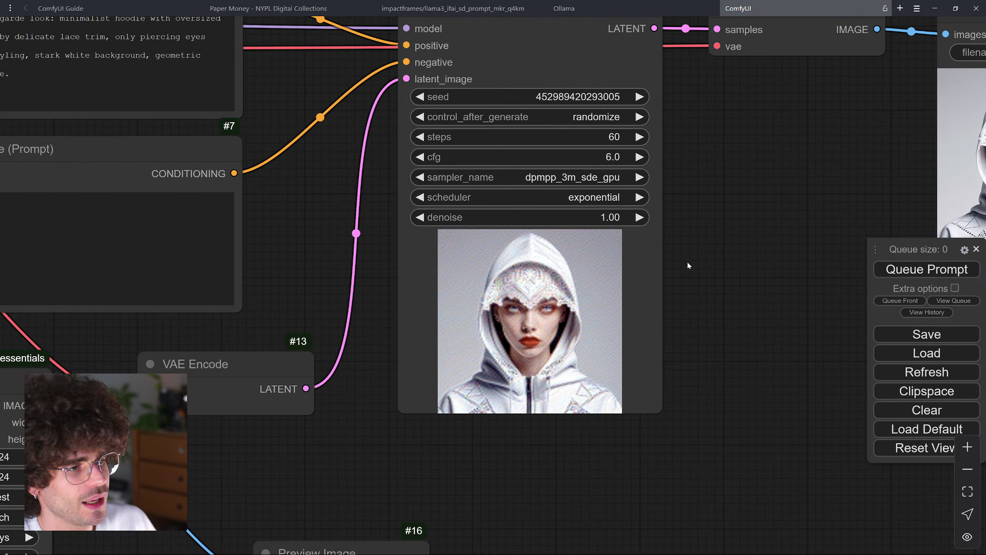
pyautogui.moveTo(687, 274); pyautogui.dragTo(697, 286)
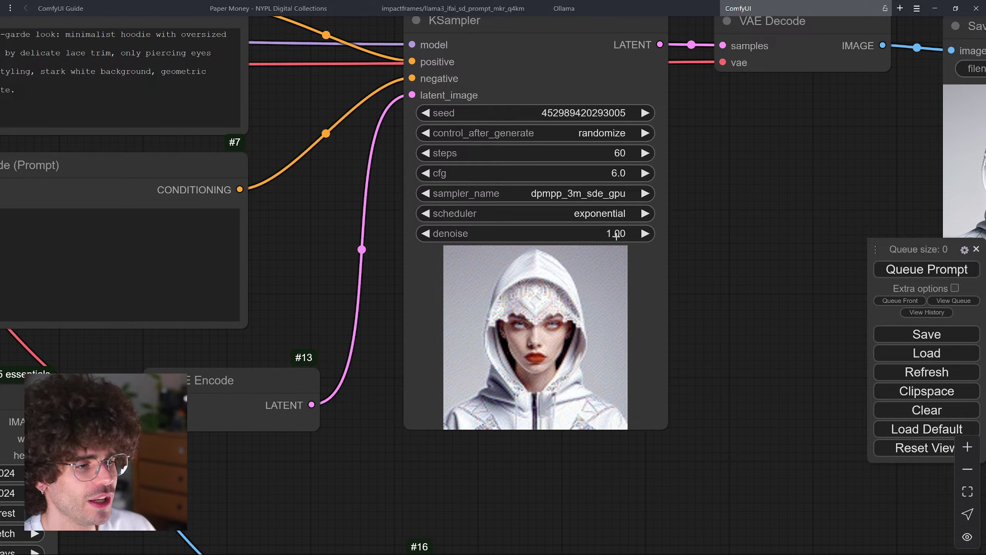
# - Set the KSampler's denoise to 0.5 and queue the prompt again
pyautogui.moveTo(745, 309); pyautogui.dragTo(605, 307)
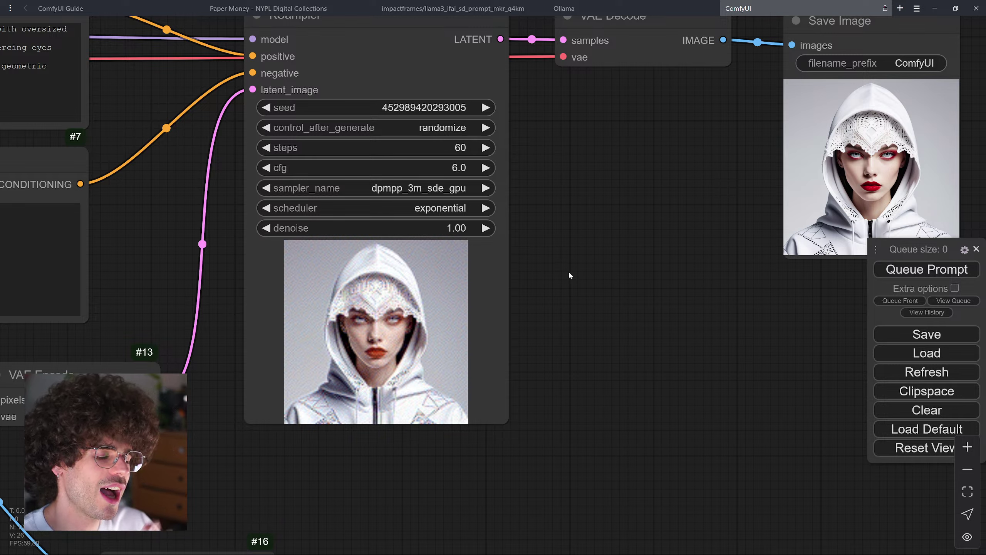
pyautogui.click(433, 228)
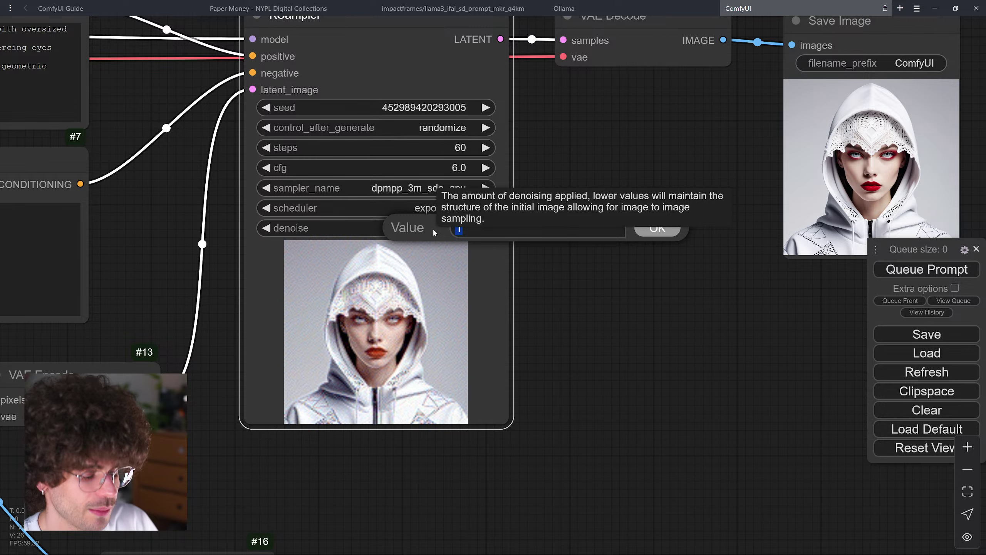
pyautogui.write('0.5')
pyautogui.press('Return')
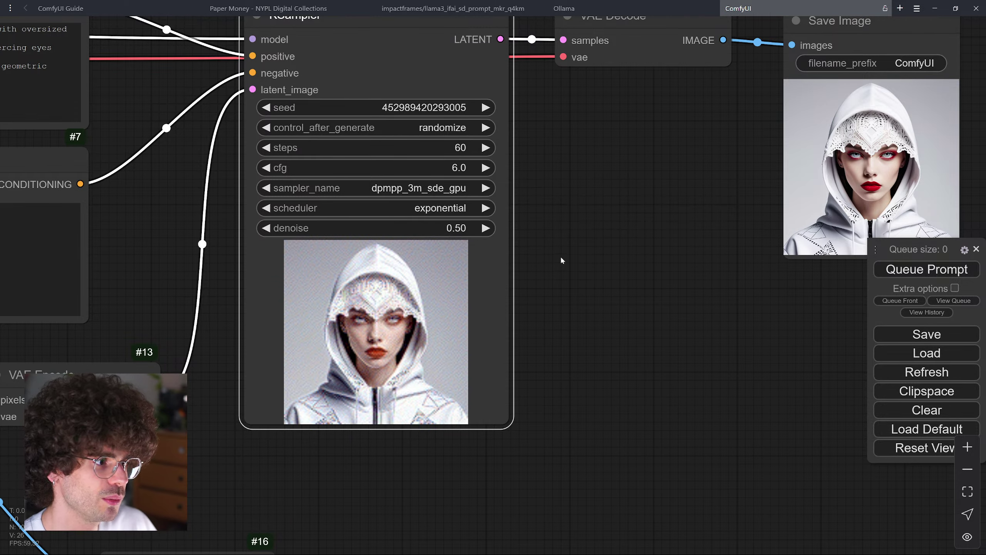
pyautogui.scroll(-5, 561, 260)
pyautogui.moveTo(600, 290); pyautogui.dragTo(671, 218)
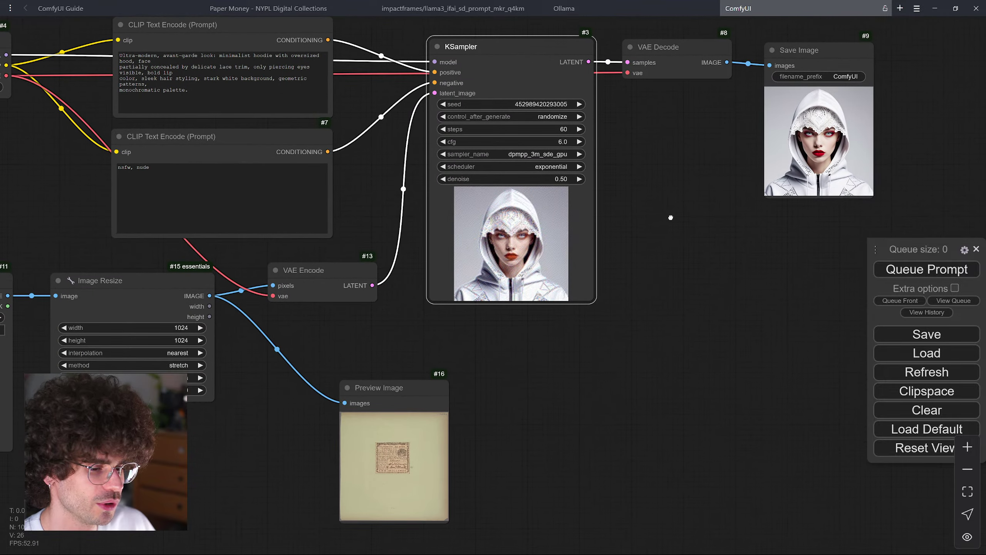
pyautogui.click(932, 270)
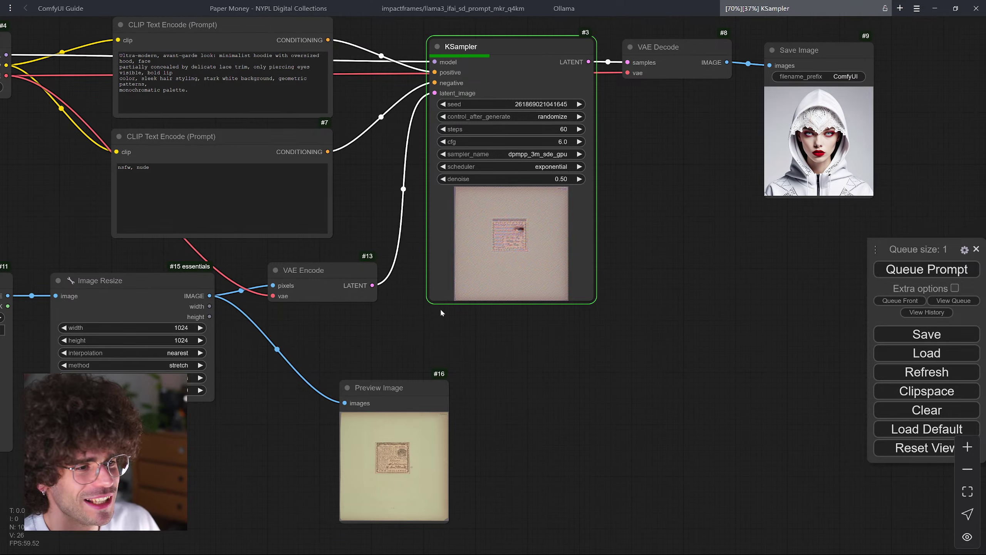
# - Examine the image generated at 0.50 denoise in KSampler and up close in Save Image, checking it against the source preview
pyautogui.scroll(3, 409, 434)
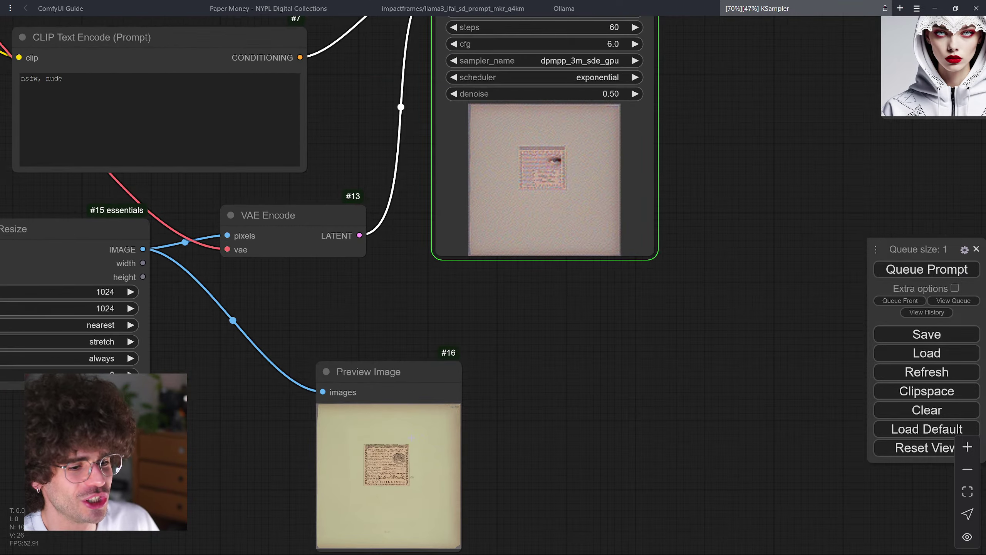
pyautogui.scroll(1, 727, 149)
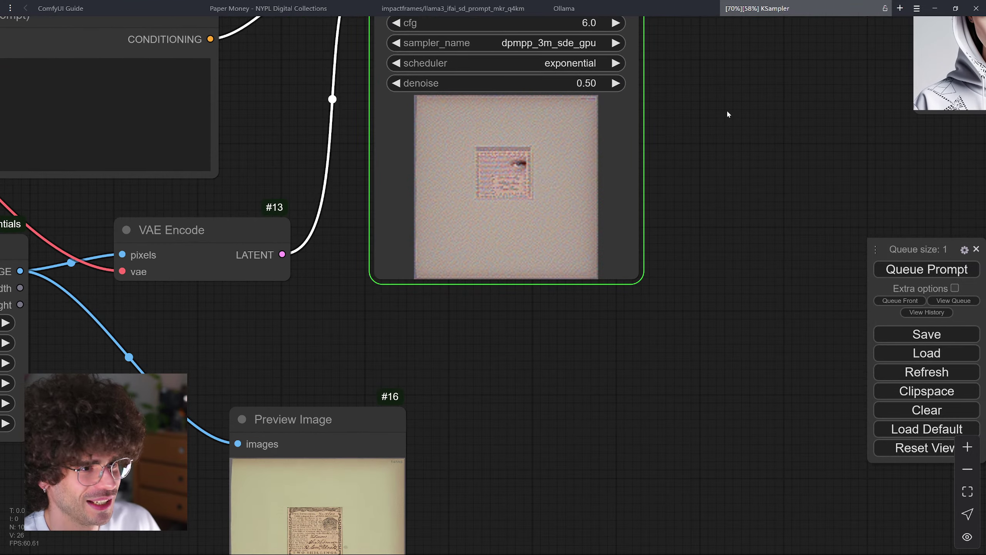
pyautogui.moveTo(727, 115); pyautogui.dragTo(504, 265)
pyautogui.moveTo(639, 141); pyautogui.dragTo(527, 206)
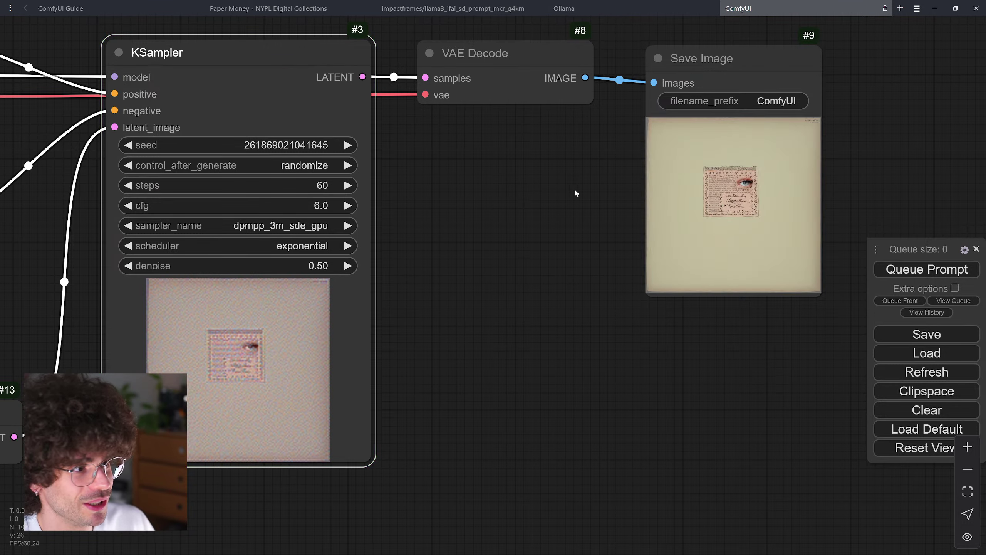
pyautogui.scroll(8, 783, 157)
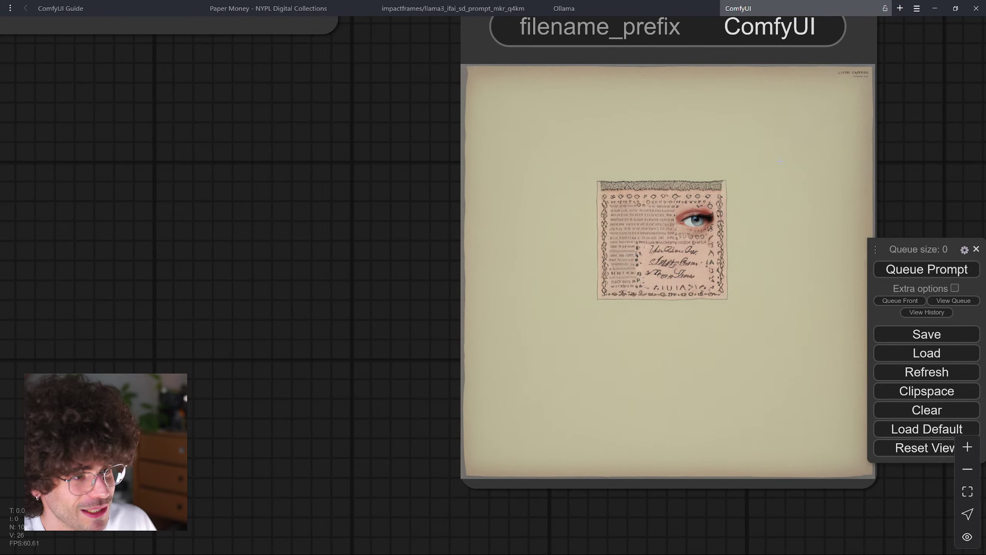
pyautogui.scroll(-6, 782, 160)
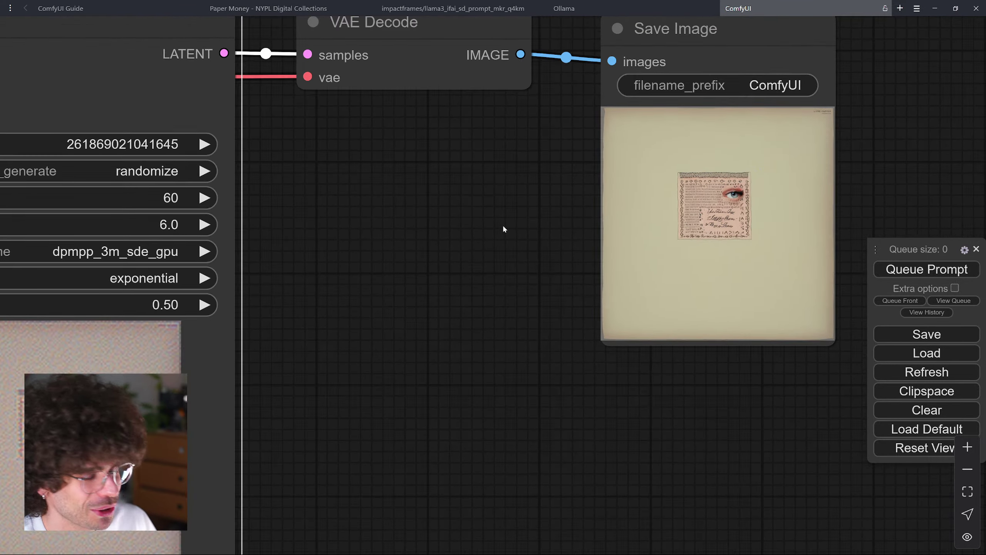
# - Raise the KSampler's denoise to 0.7 and queue another generation
pyautogui.moveTo(504, 229); pyautogui.dragTo(853, 248)
pyautogui.moveTo(684, 283); pyautogui.dragTo(702, 229)
pyautogui.click(538, 265)
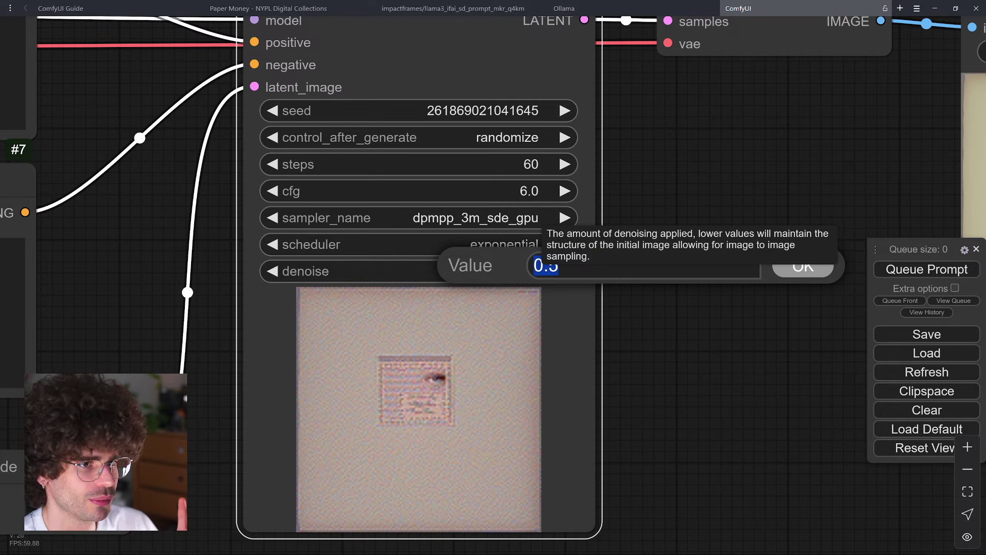
pyautogui.write('0')
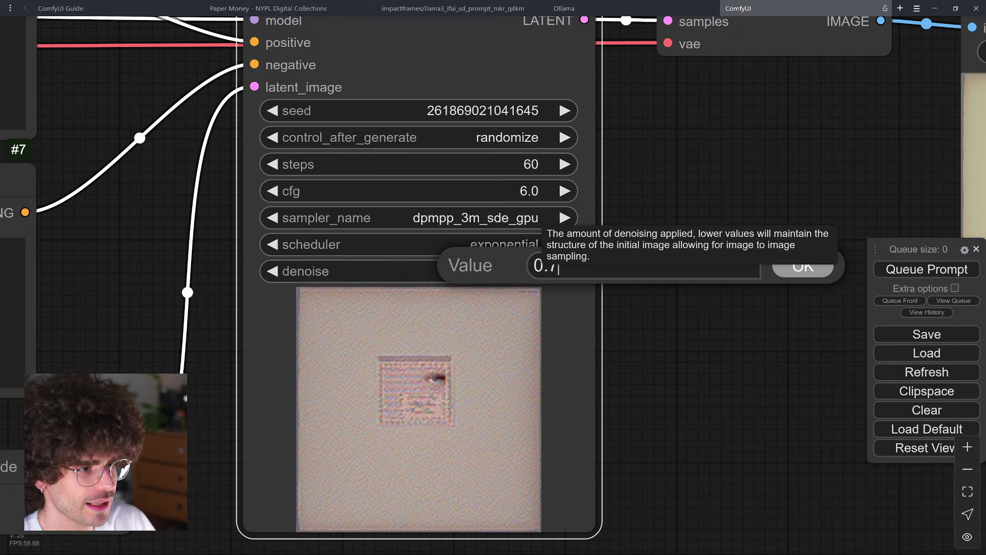
pyautogui.press('Return')
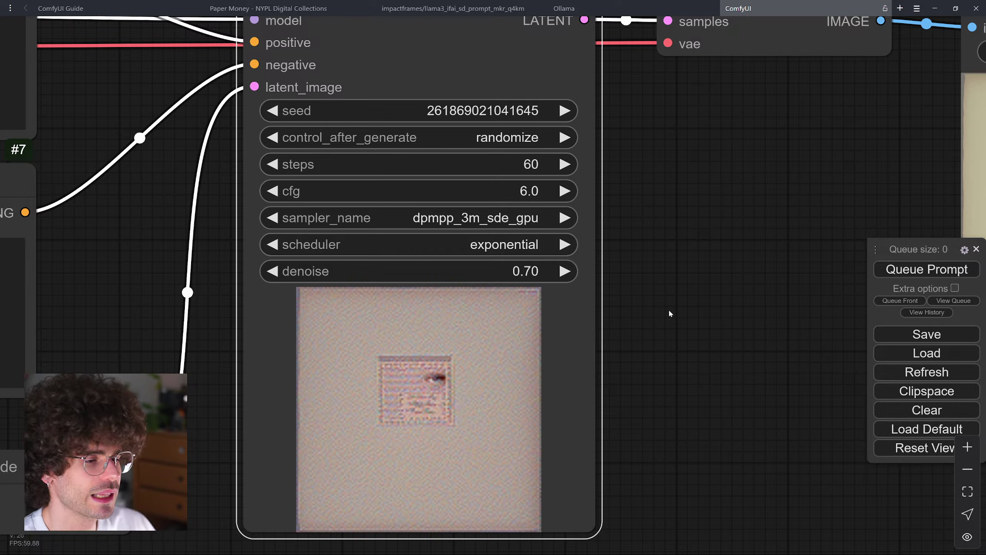
pyautogui.click(919, 275)
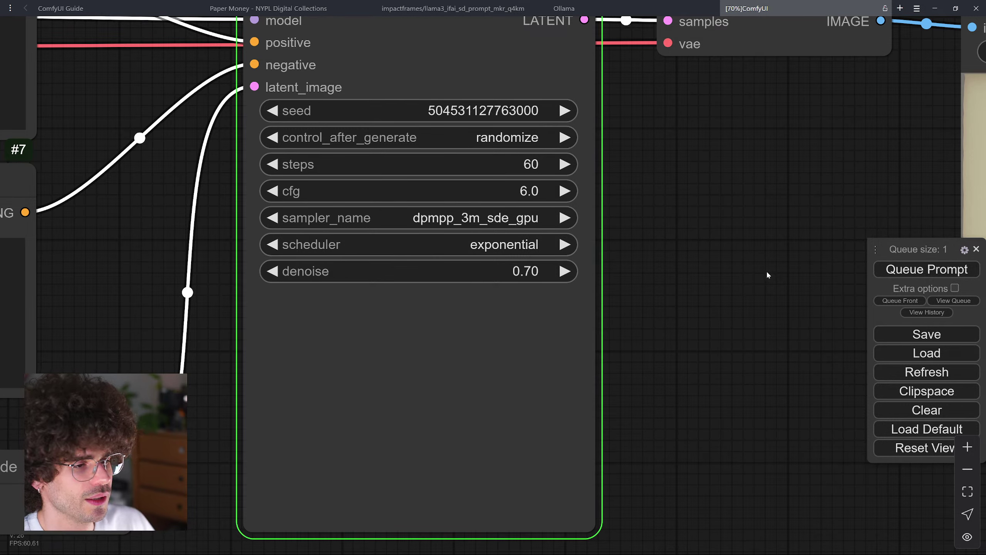
# - Follow the 0.70 denoise generation in the KSampler preview and compare it with the source image in Preview Image
pyautogui.scroll(-1, 759, 289)
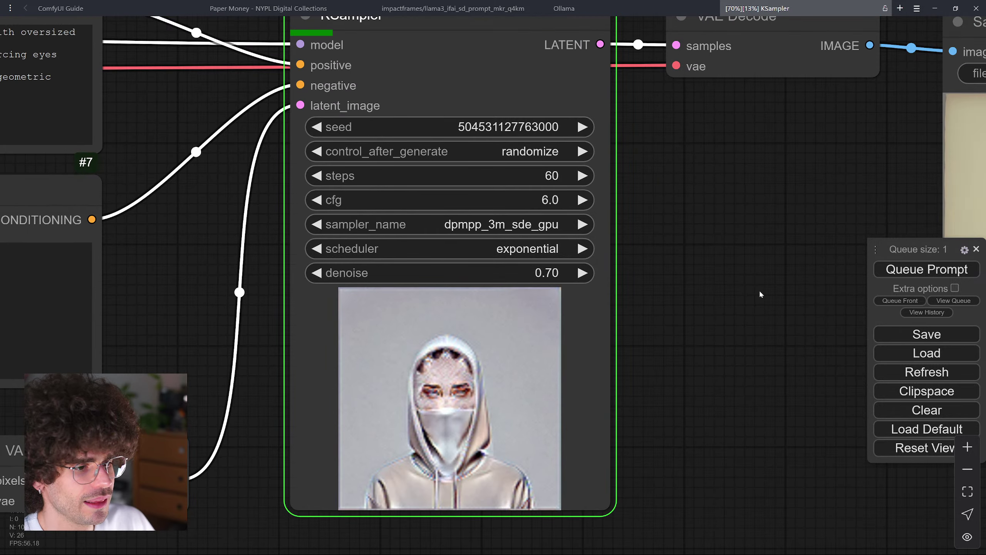
pyautogui.moveTo(782, 319); pyautogui.dragTo(609, 266)
pyautogui.scroll(-2, 634, 249)
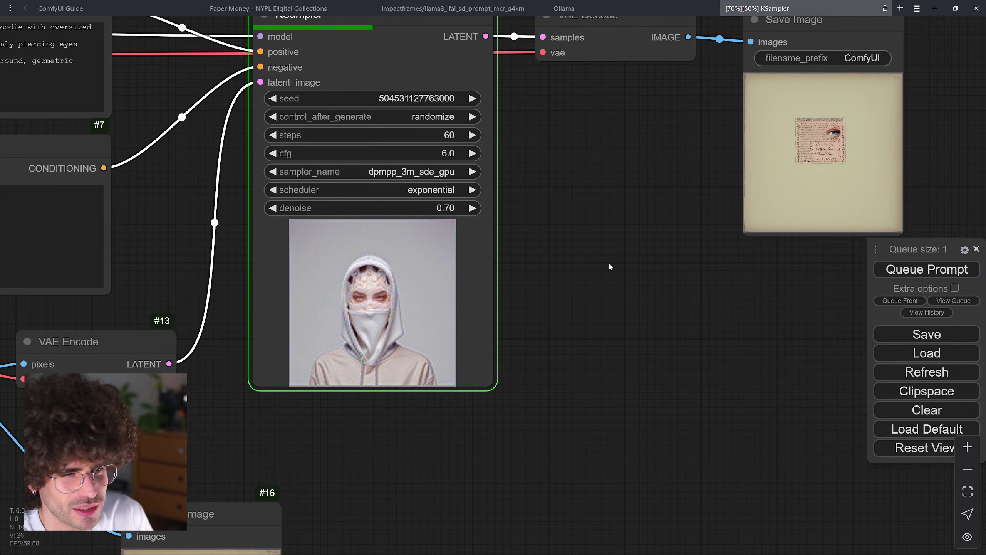
pyautogui.moveTo(527, 357); pyautogui.dragTo(695, 125)
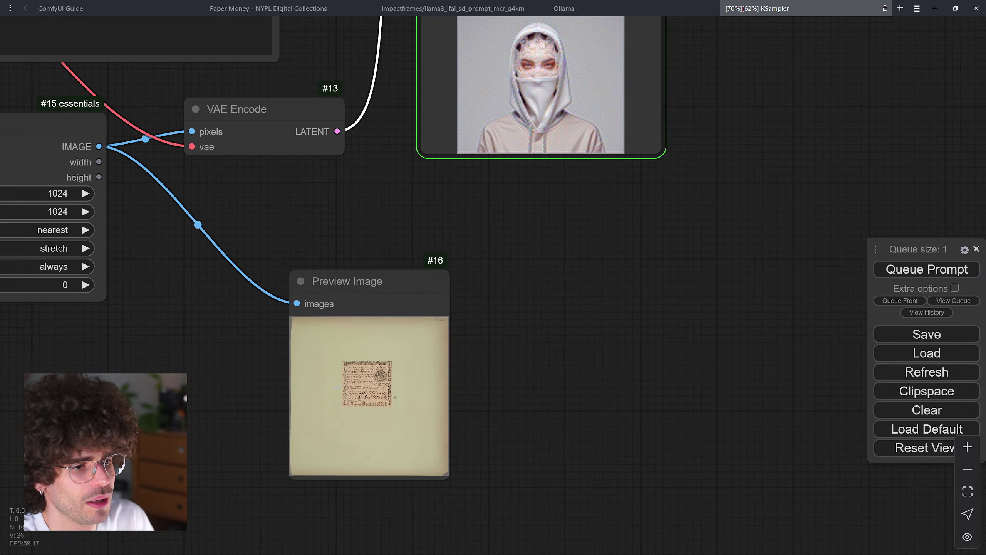
pyautogui.moveTo(620, 188); pyautogui.dragTo(575, 331)
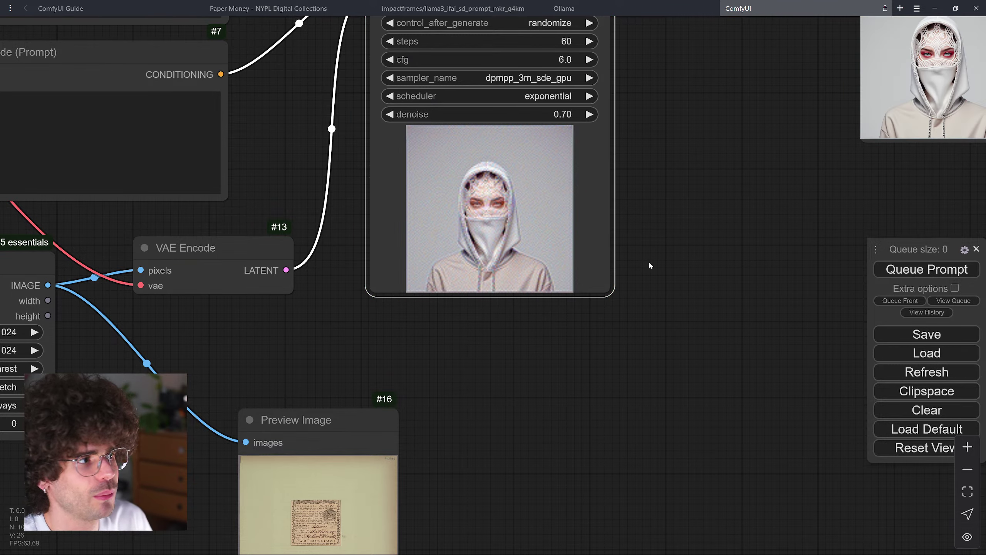
# - Examine the finished 0.70 denoise image up close in the Save Image node
pyautogui.moveTo(768, 138); pyautogui.dragTo(486, 357)
pyautogui.scroll(5, 487, 356)
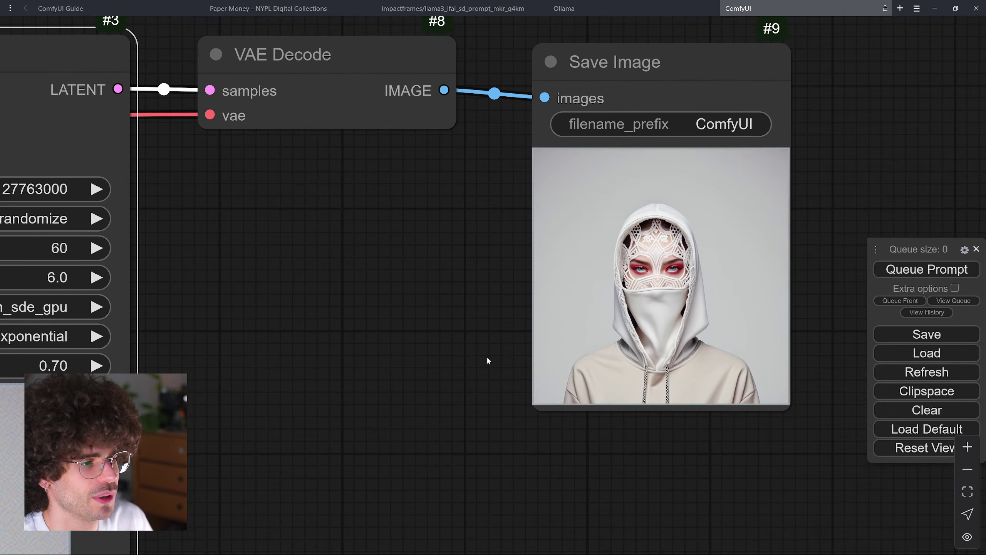
pyautogui.scroll(2, 487, 357)
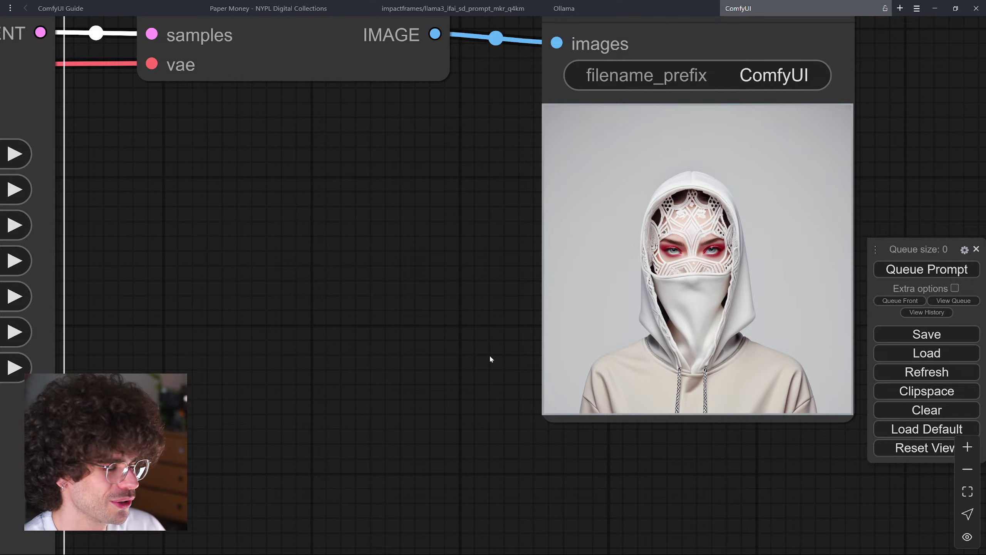
pyautogui.scroll(-5, 491, 359)
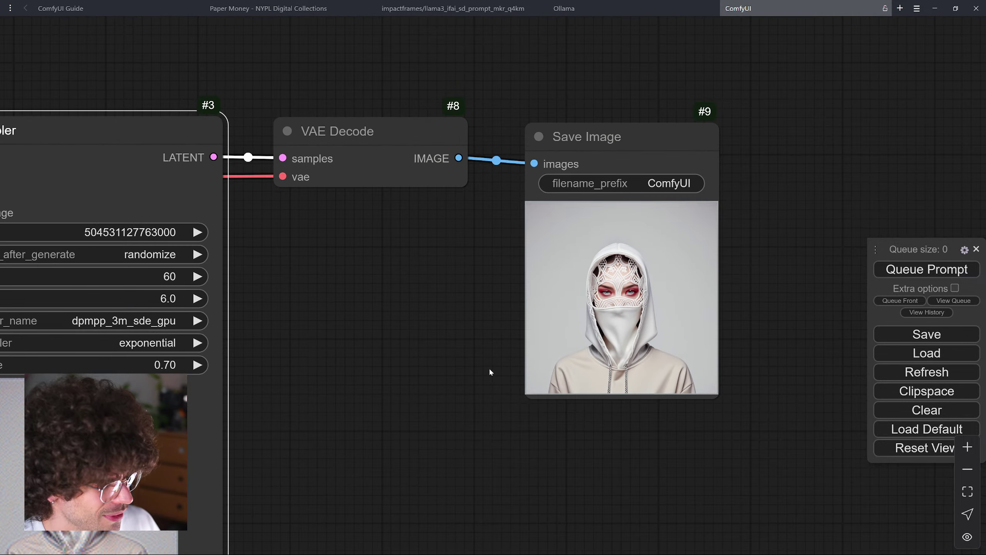
pyautogui.scroll(3, 508, 354)
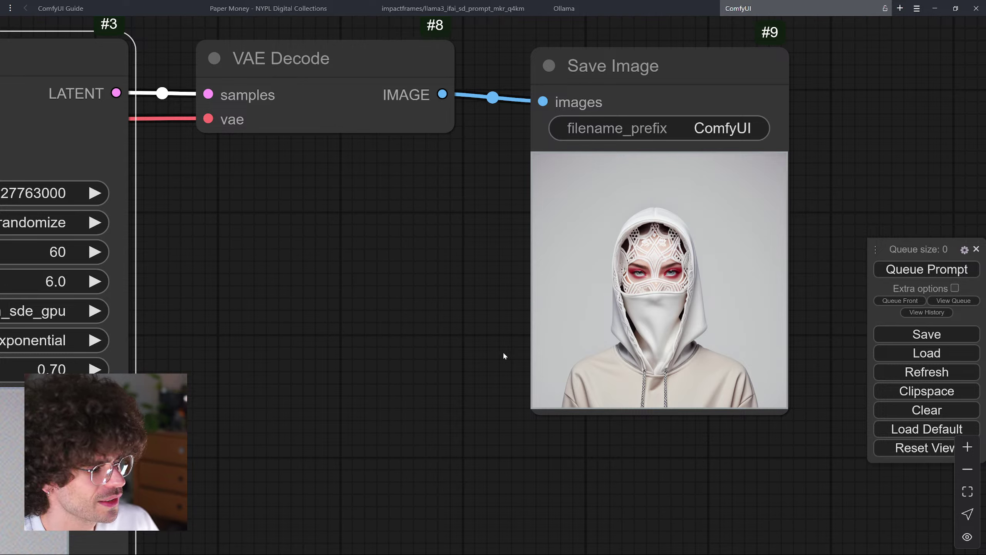
pyautogui.scroll(-4, 495, 352)
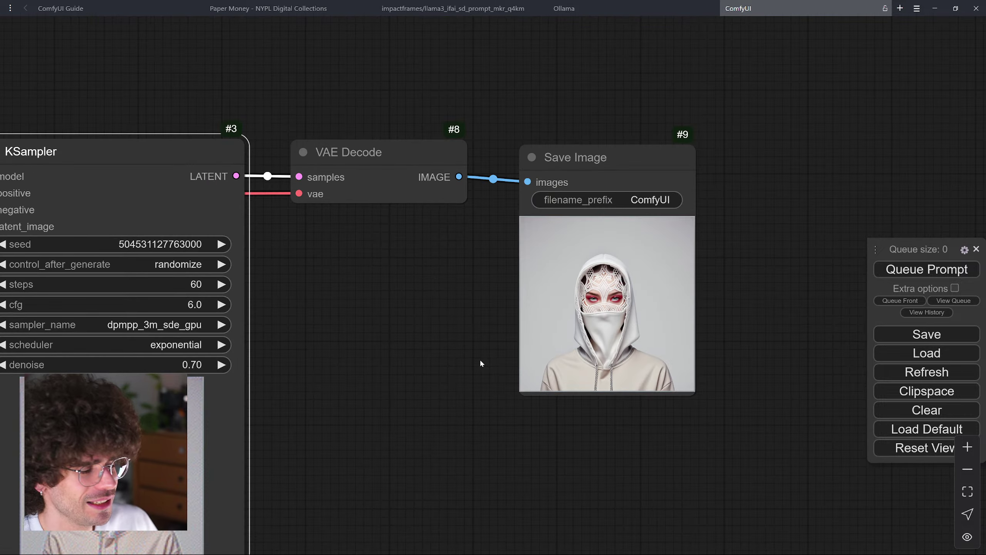
pyautogui.scroll(2, 481, 363)
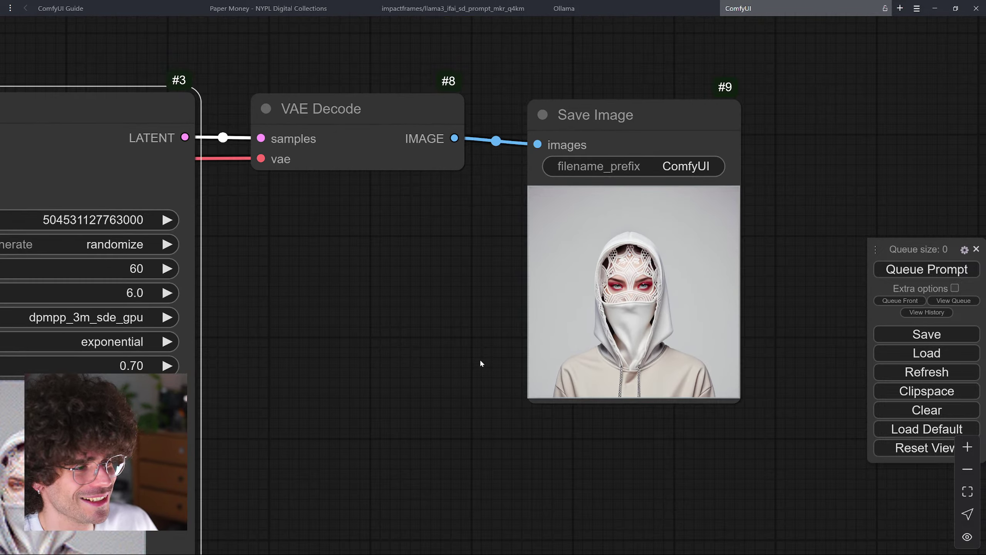
pyautogui.scroll(-1, 481, 363)
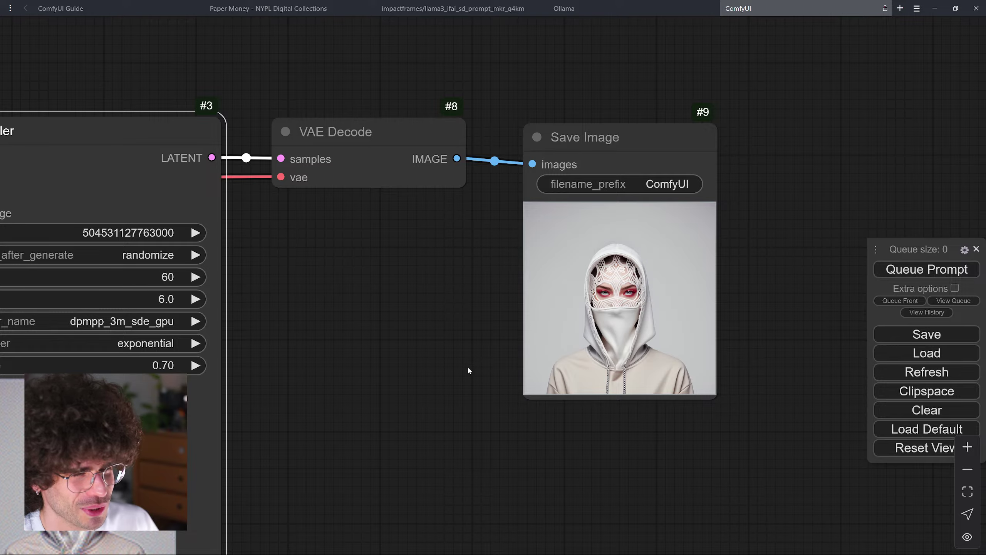
# - Set the KSampler's denoise to 0.65 and queue the prompt again to view the result beside the source preview
pyautogui.scroll(-2, 466, 370)
pyautogui.moveTo(405, 396); pyautogui.dragTo(724, 277)
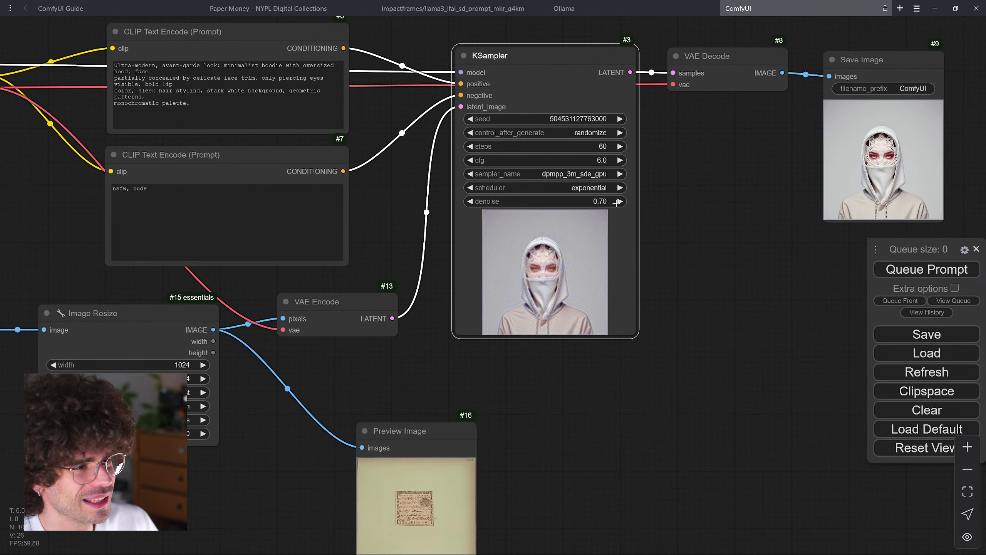
pyautogui.click(620, 201)
pyautogui.click(606, 201)
pyautogui.write('0.65')
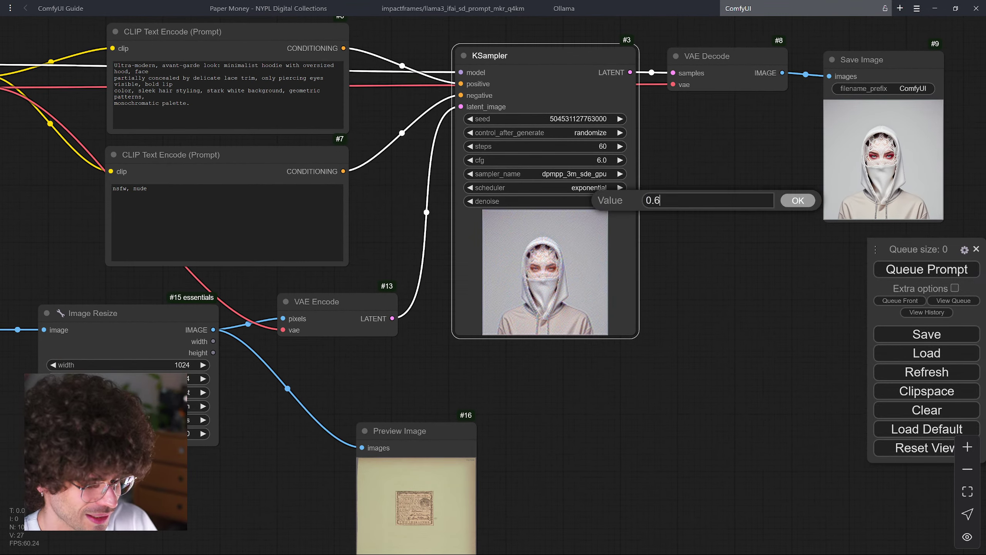
pyautogui.press('Return')
pyautogui.click(928, 268)
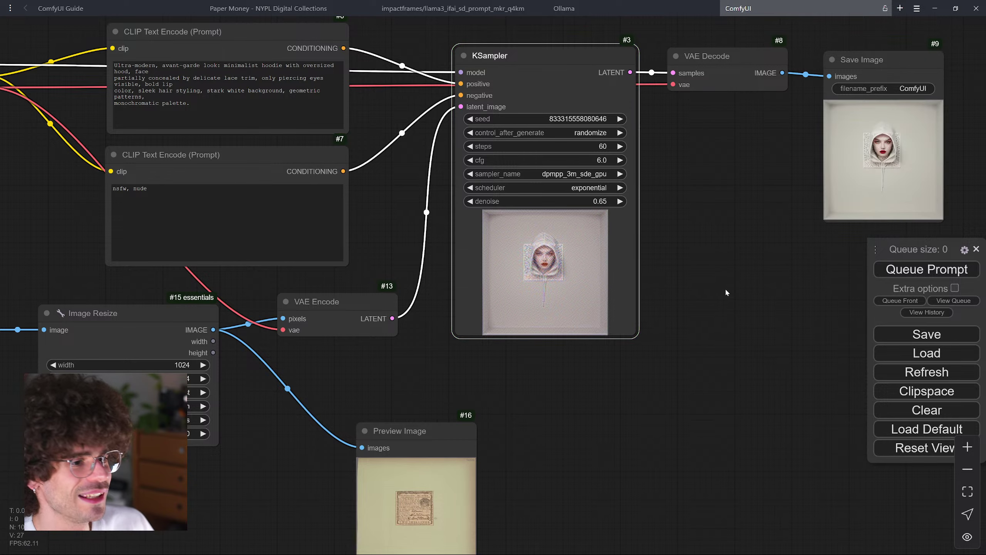
pyautogui.scroll(-1, 727, 293)
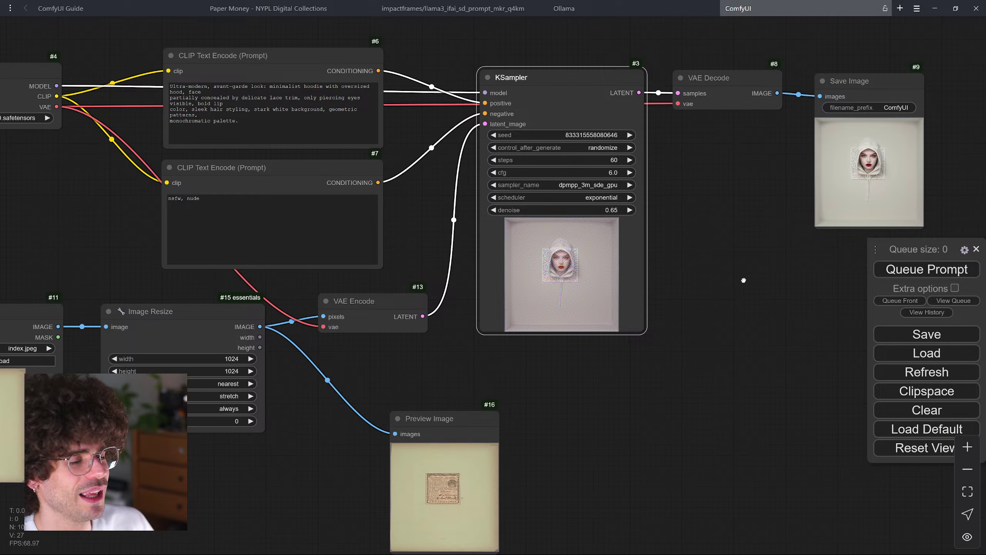
pyautogui.moveTo(746, 284); pyautogui.dragTo(700, 275)
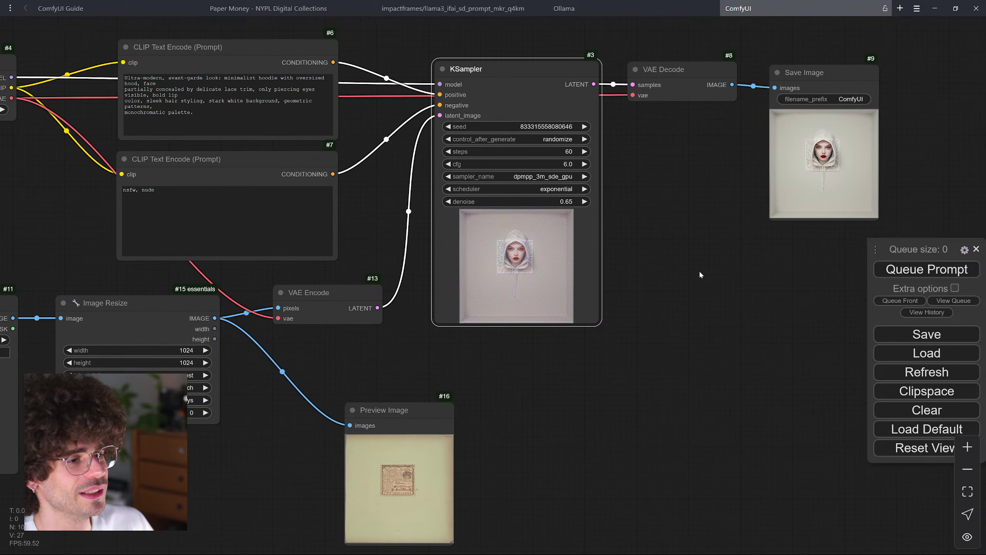
# - Switch to the ComfyUI Guide and advance to the Using Custom Workflows slide
pyautogui.click(169, 3)
pyautogui.press('Right')
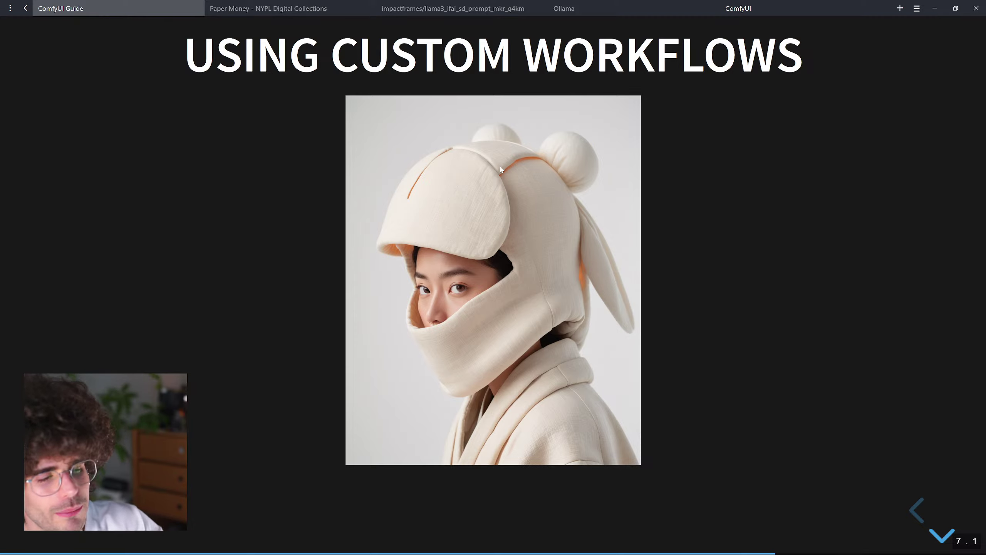
pyautogui.rightClick(456, 181)
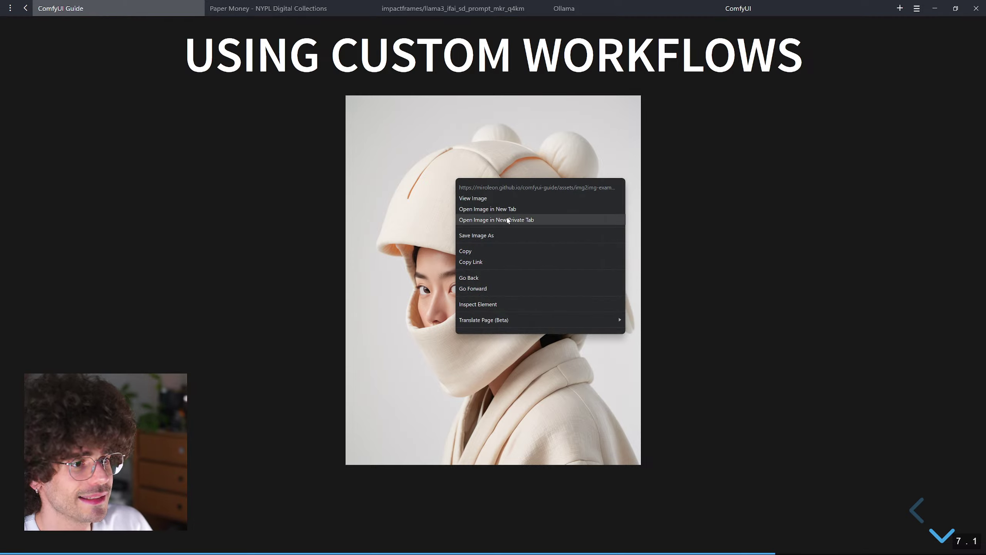
pyautogui.click(508, 231)
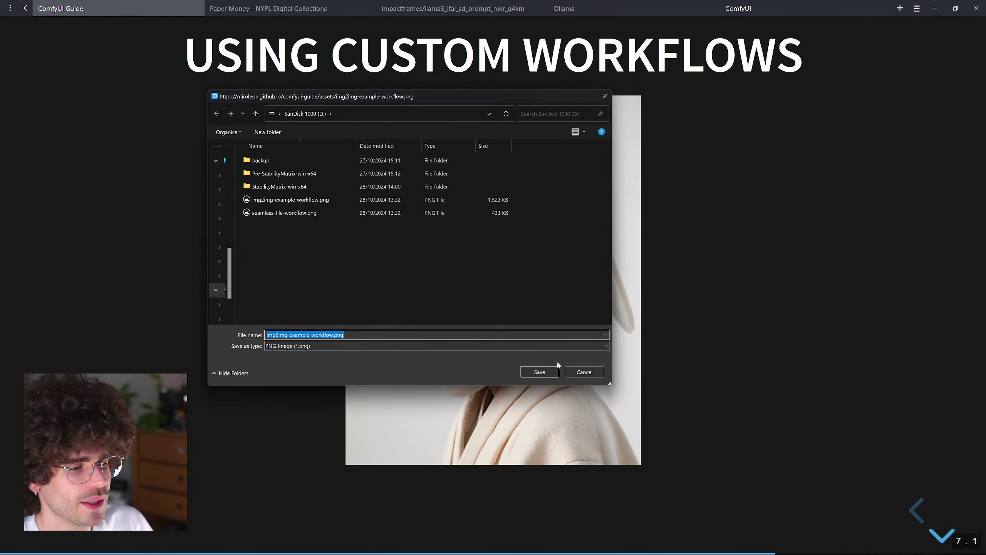
pyautogui.click(573, 370)
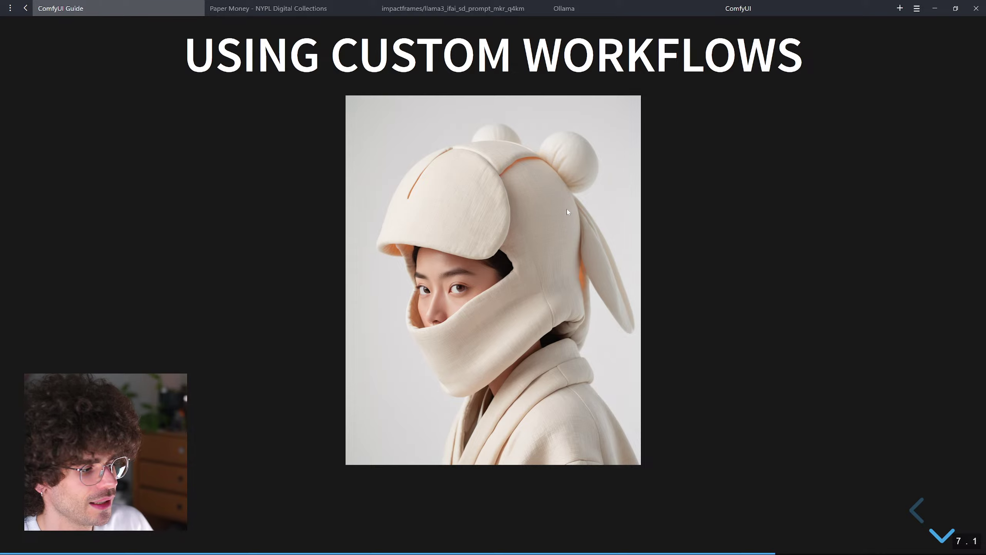
# - Save the slide's example image as img2img-example-workflow.png on the SanDisk 1000 (D:) drive, replacing the existing file
pyautogui.rightClick(567, 212)
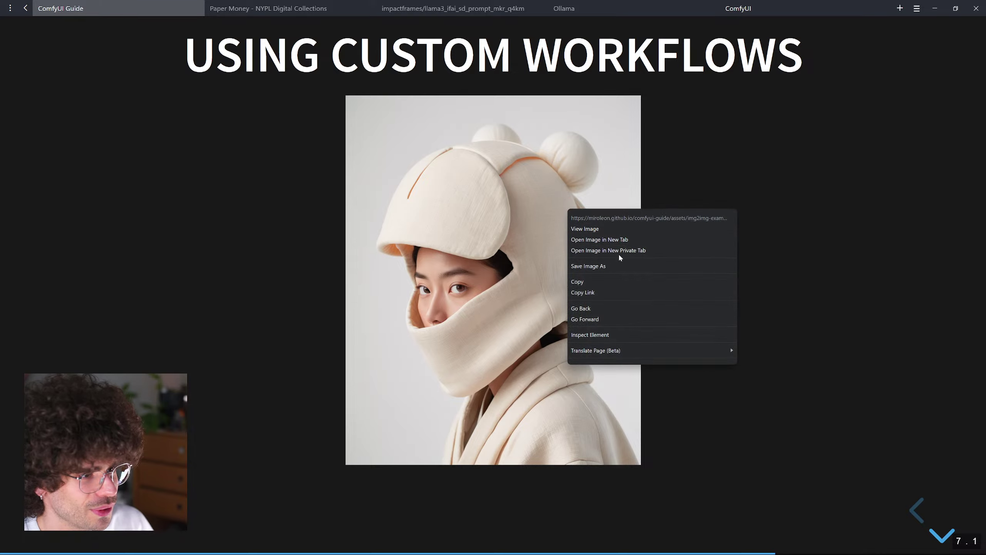
pyautogui.click(627, 266)
pyautogui.click(545, 371)
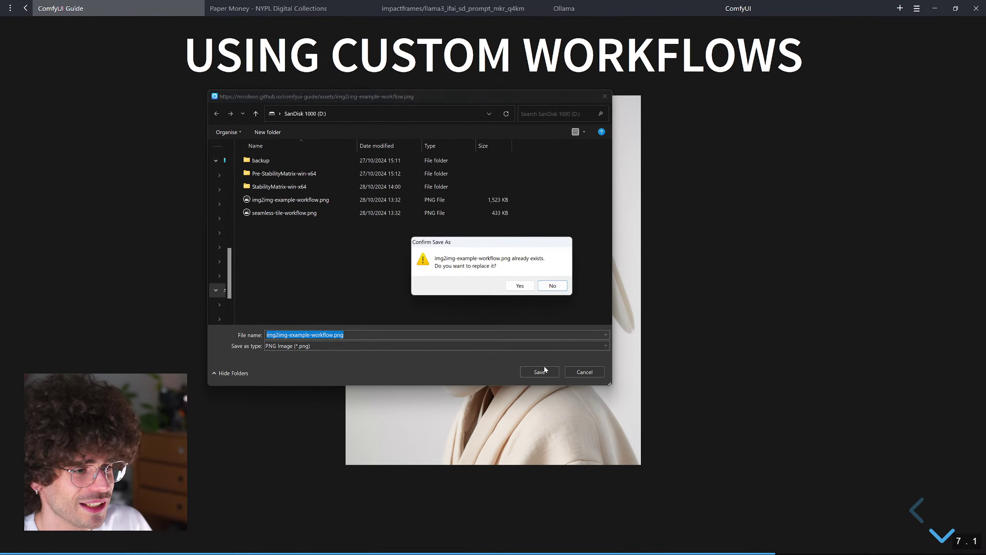
pyautogui.click(516, 286)
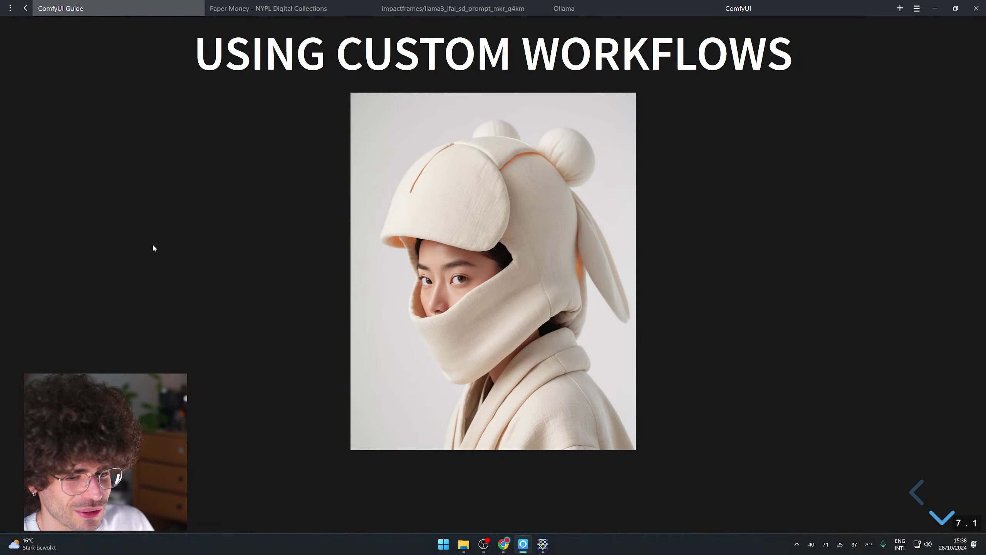
pyautogui.hotkey('ctrl', 'l')
pyautogui.press('Escape')
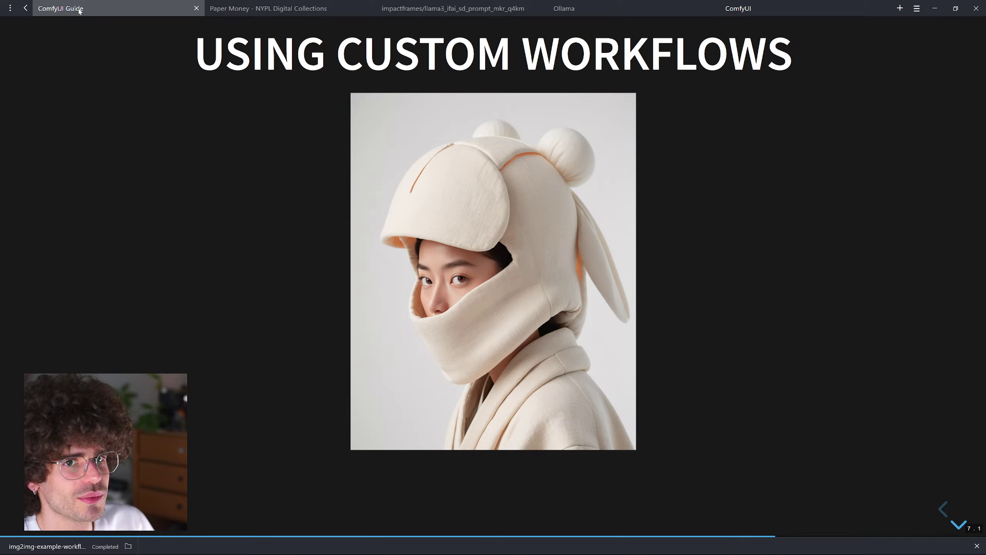
# - Switch back to ComfyUI, load the downloaded img2img-example-workflow image onto the canvas as a workflow, and dismiss the missing-node warning
pyautogui.click(797, 7)
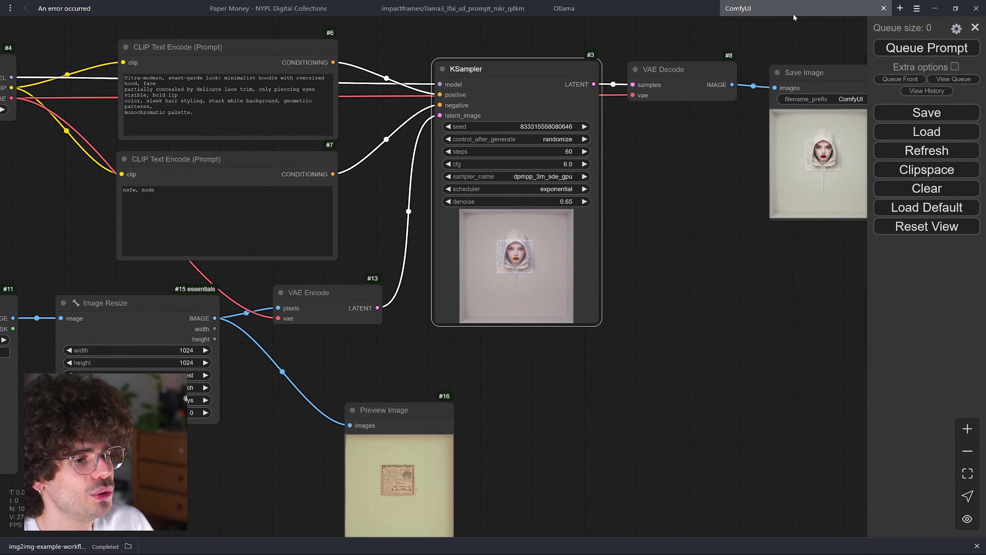
pyautogui.moveTo(627, 344); pyautogui.dragTo(679, 295)
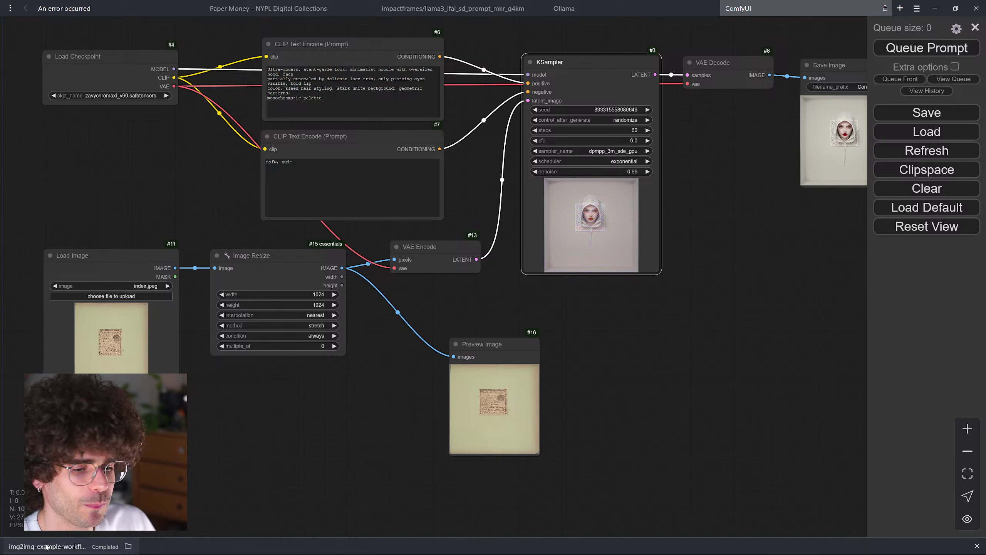
pyautogui.moveTo(46, 546); pyautogui.dragTo(505, 300)
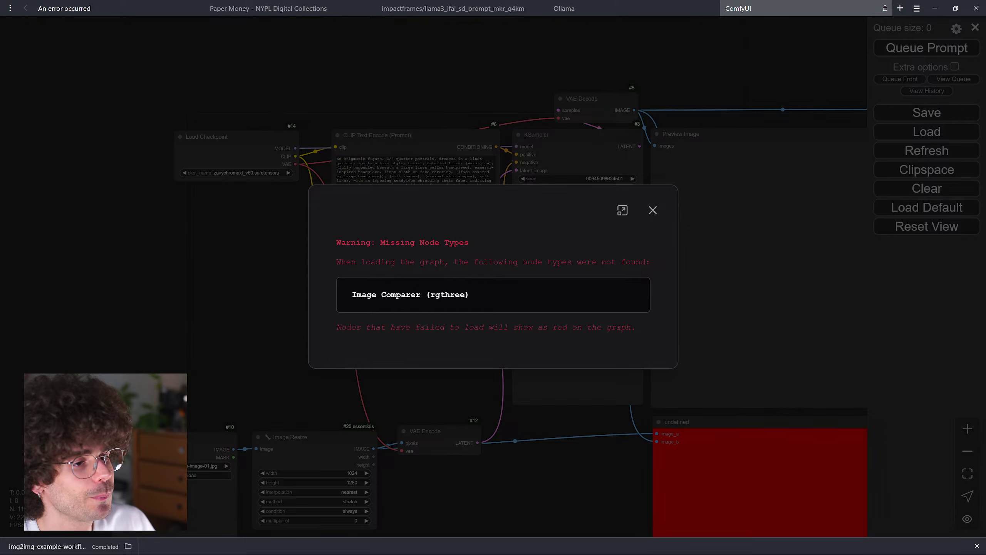
pyautogui.click(654, 210)
# - Refresh the node definitions, reload the ComfyUI page, and dismiss the missing-node warning
pyautogui.scroll(-2, 644, 218)
pyautogui.scroll(3, 651, 223)
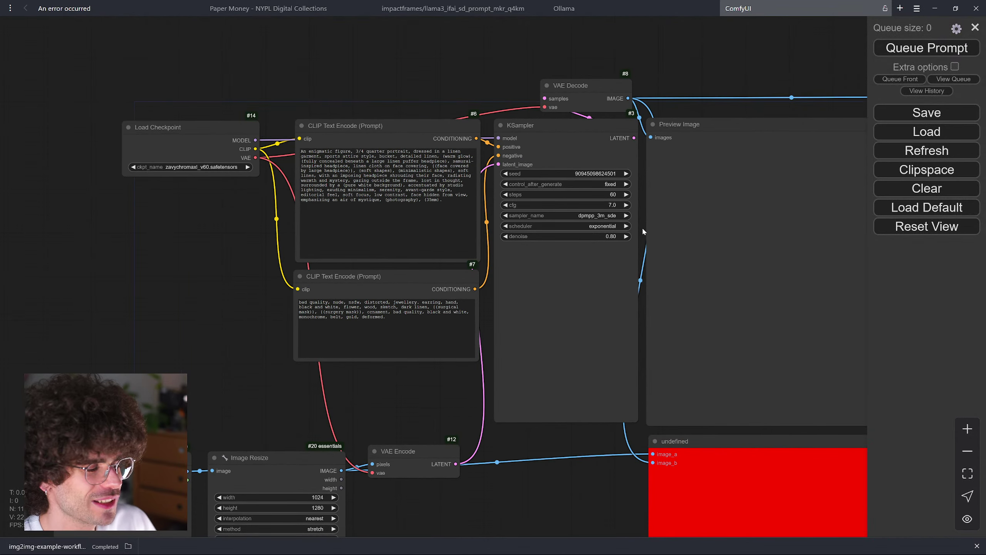
pyautogui.scroll(-2, 642, 227)
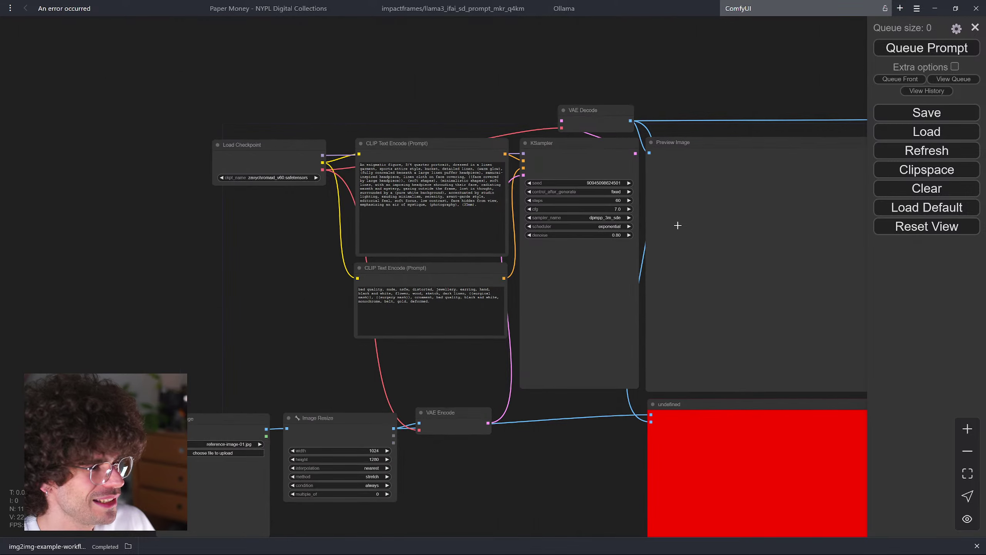
pyautogui.click(927, 154)
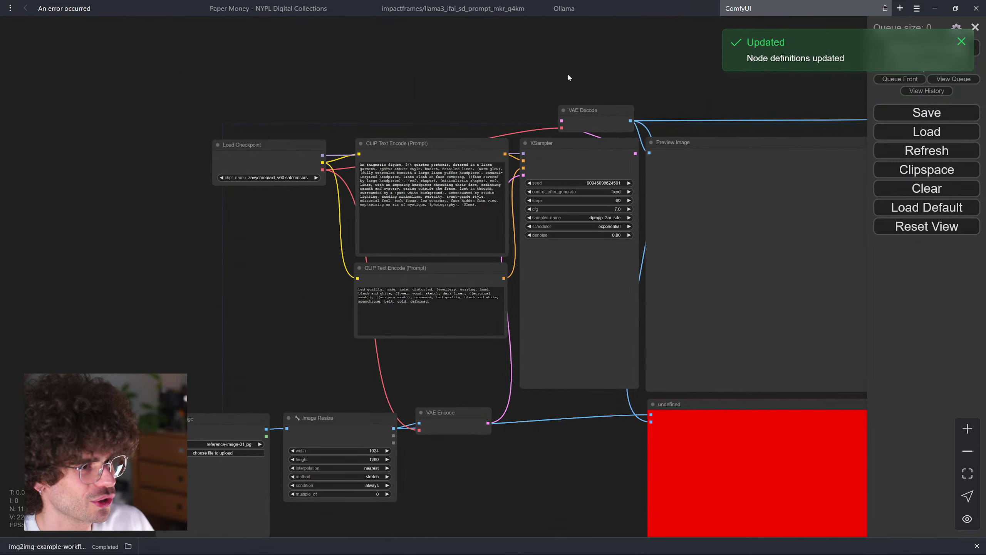
pyautogui.press('F5')
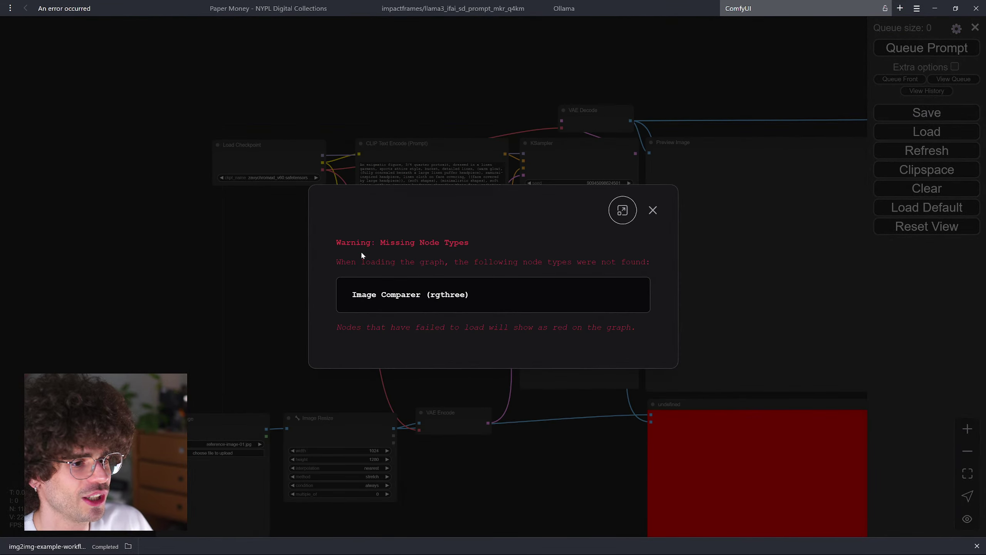
pyautogui.click(652, 211)
# - Replace the workflow containing the missing red node with ComfyUI's default workflow
pyautogui.scroll(-3, 512, 171)
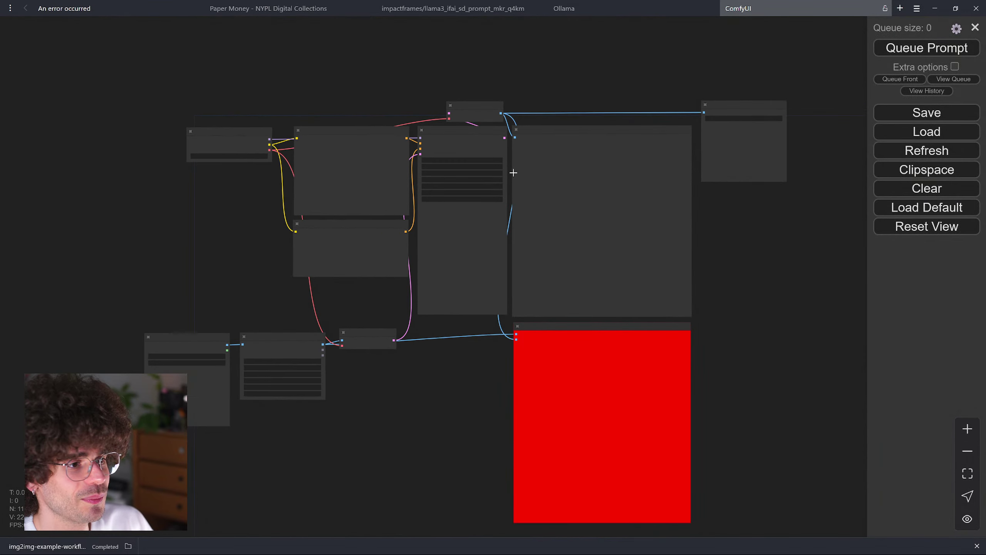
pyautogui.scroll(2, 512, 172)
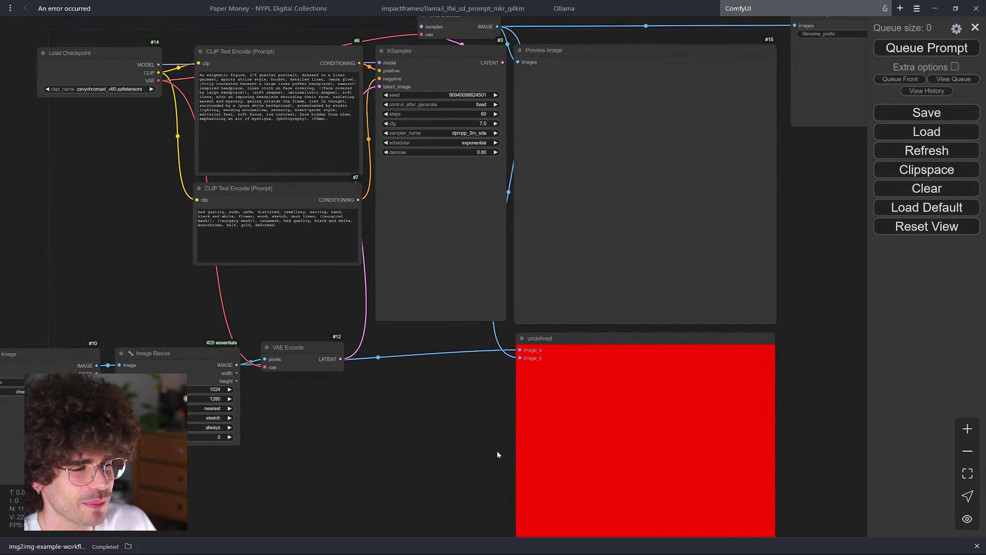
pyautogui.scroll(-2, 473, 441)
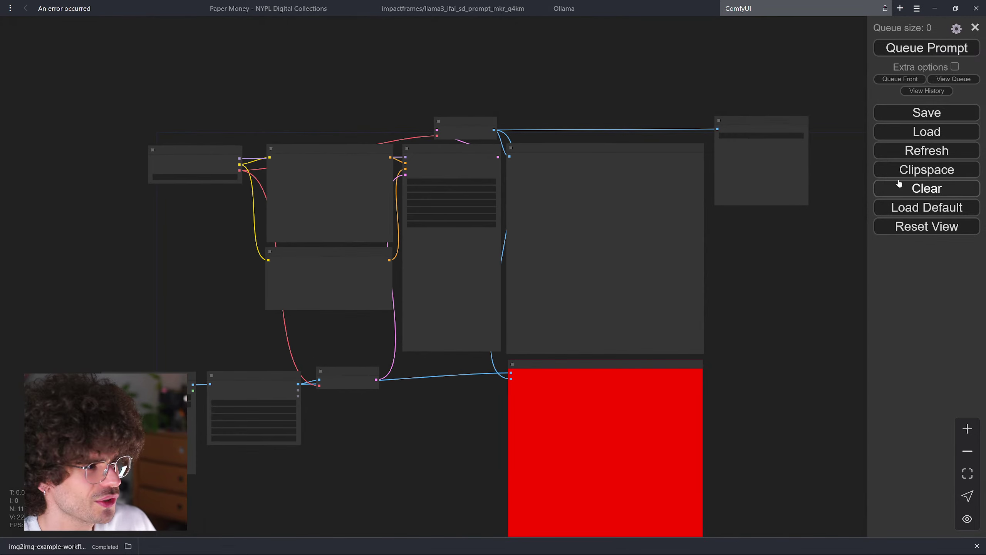
pyautogui.click(923, 210)
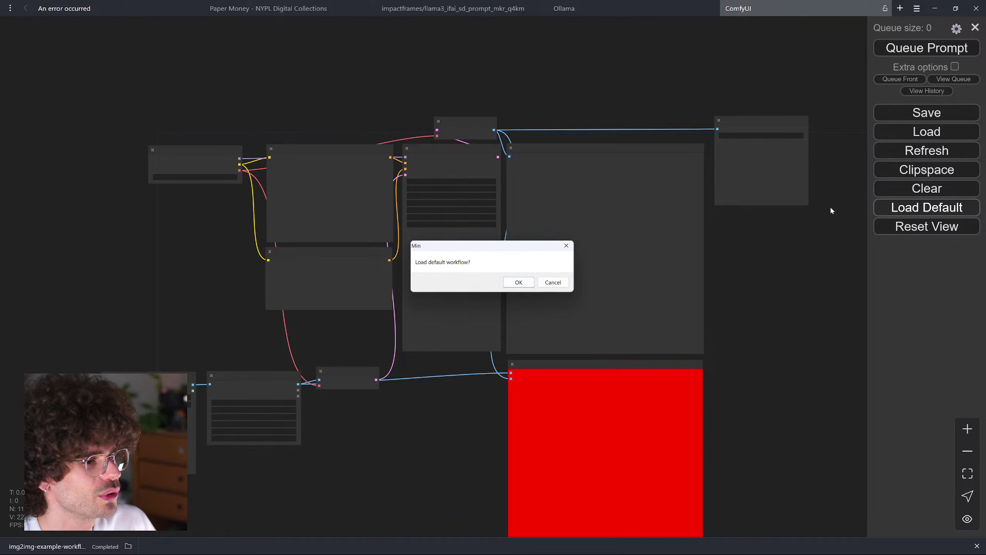
pyautogui.click(519, 282)
pyautogui.scroll(-4, 571, 315)
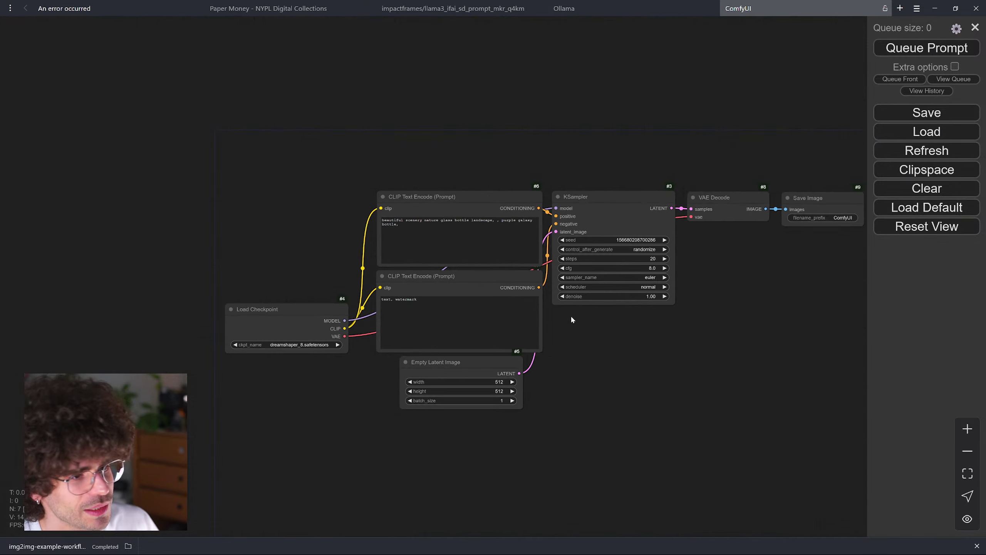
pyautogui.moveTo(542, 326); pyautogui.dragTo(510, 323)
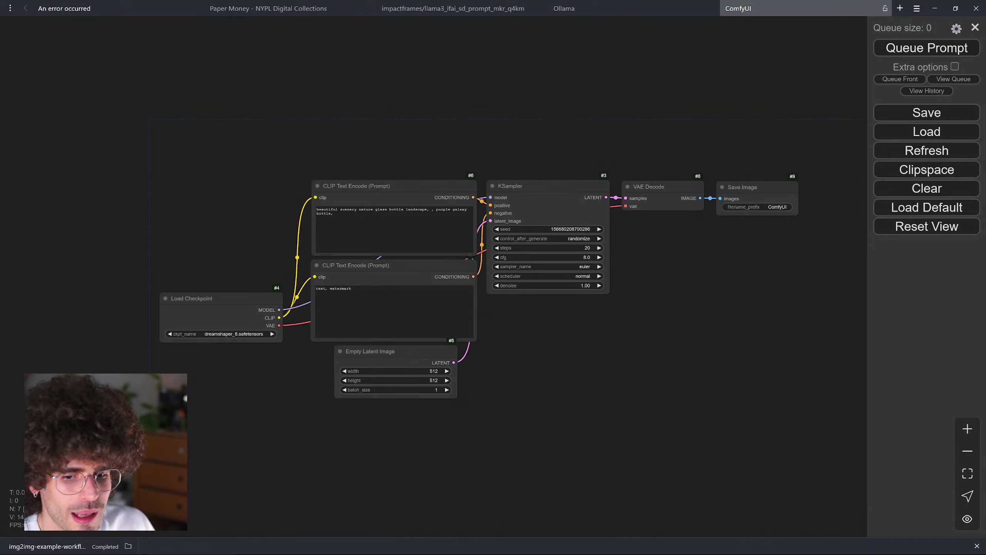
# - Switch to Stability Matrix, open the Output Browser, refresh it, and browse the generated ComfyUI images
pyautogui.hotkey('alt', 'Tab')
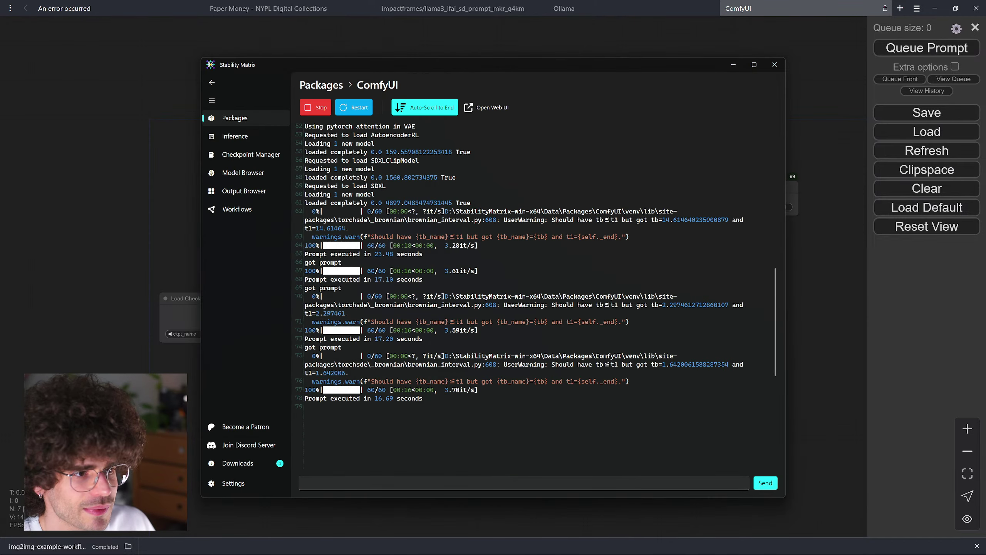
pyautogui.click(242, 190)
pyautogui.scroll(3, 676, 202)
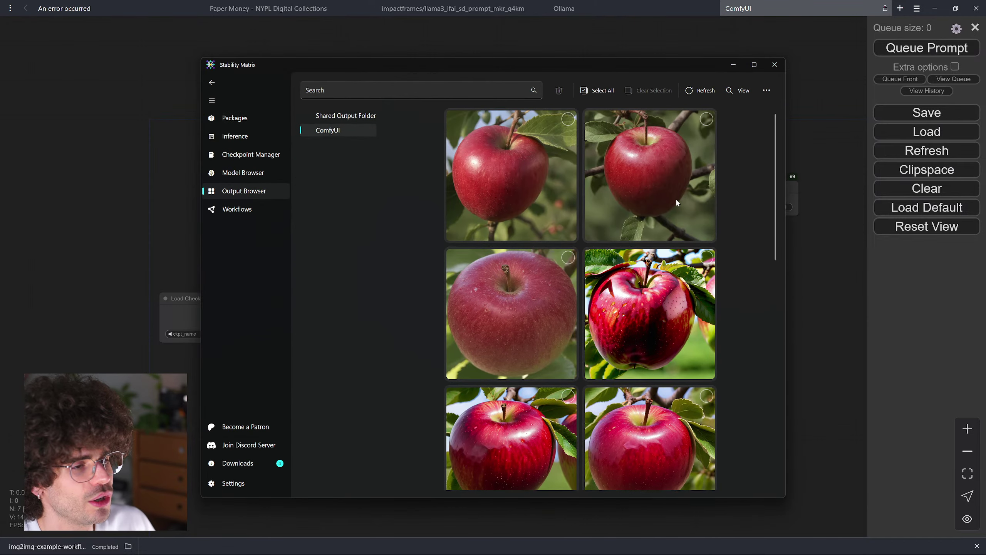
pyautogui.click(699, 90)
pyautogui.scroll(-5, 672, 137)
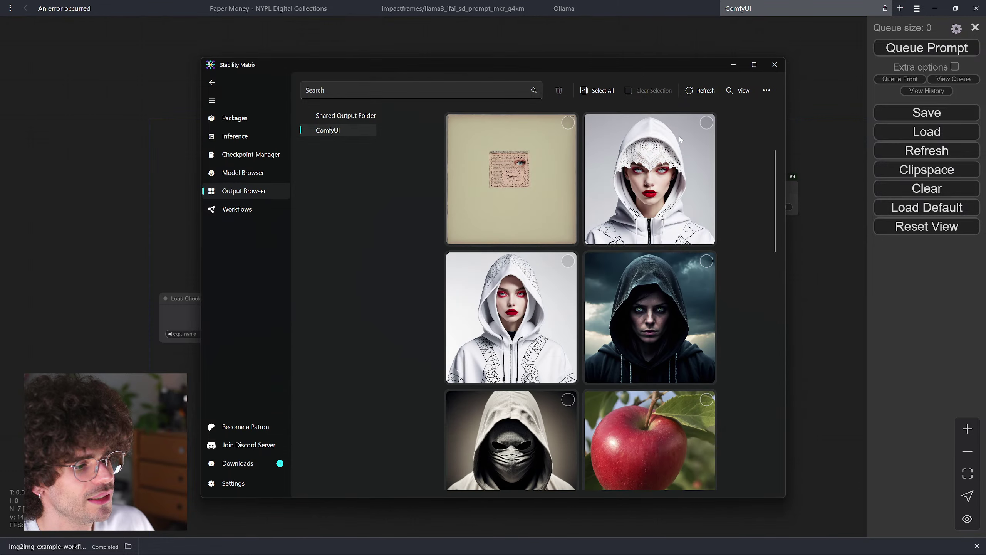
pyautogui.scroll(-3, 672, 134)
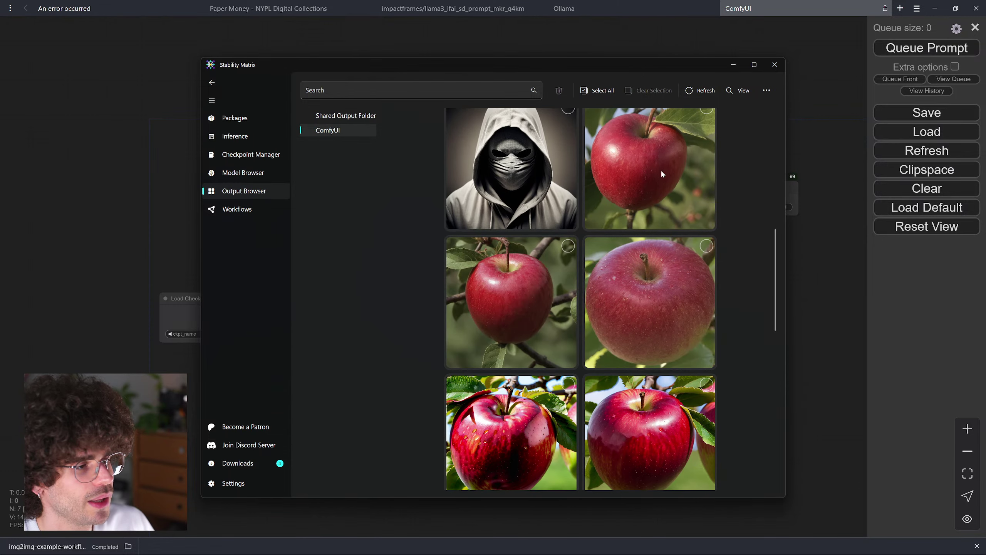
# - Preview the apple image ComfyUI_00013_.png and check its copy options, then close the preview and minimize Stability Matrix
pyautogui.click(675, 163)
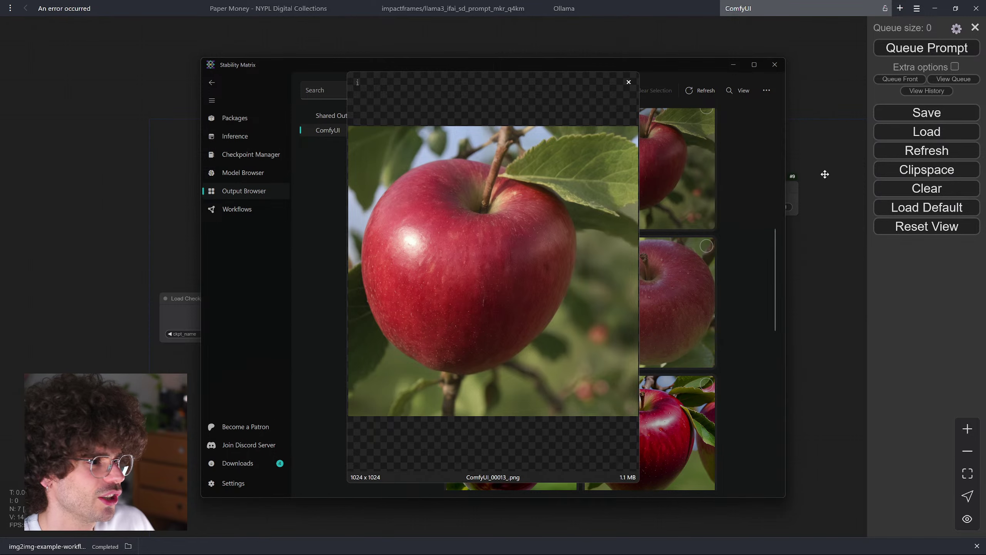
pyautogui.rightClick(518, 241)
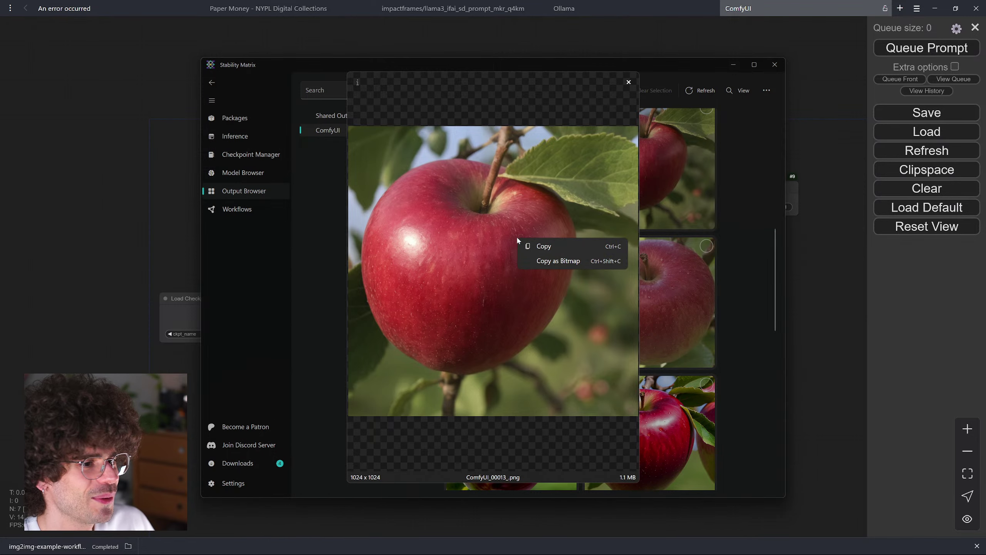
pyautogui.click(518, 240)
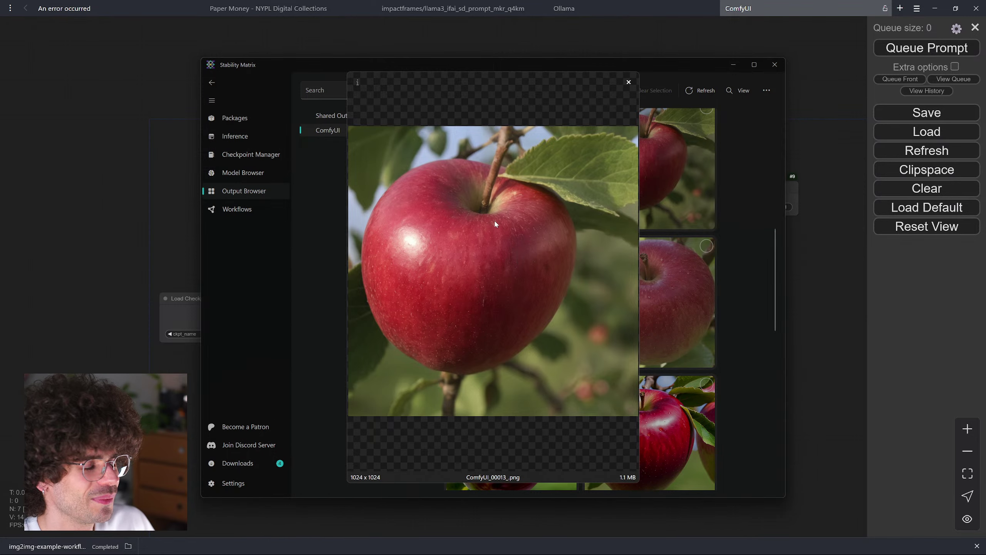
pyautogui.click(690, 183)
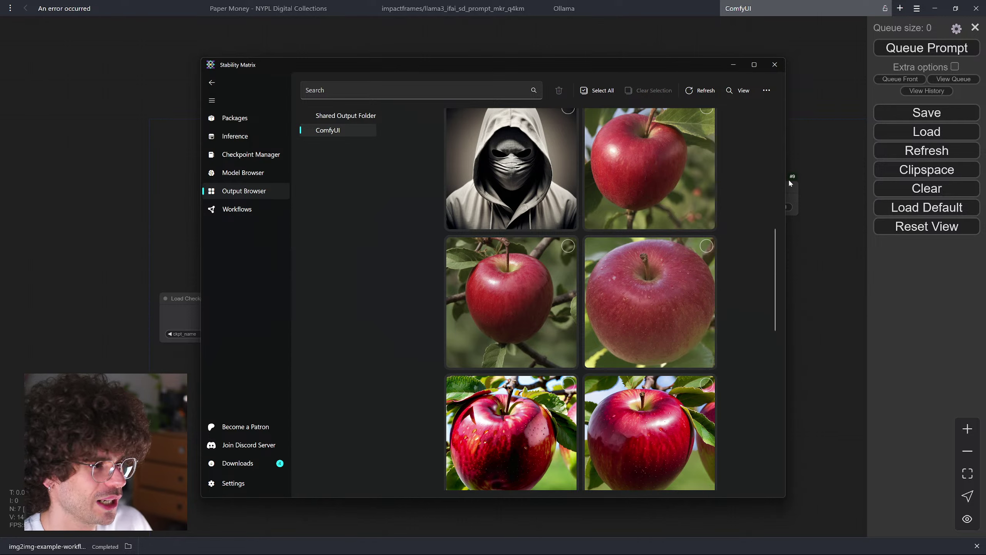
pyautogui.click(732, 64)
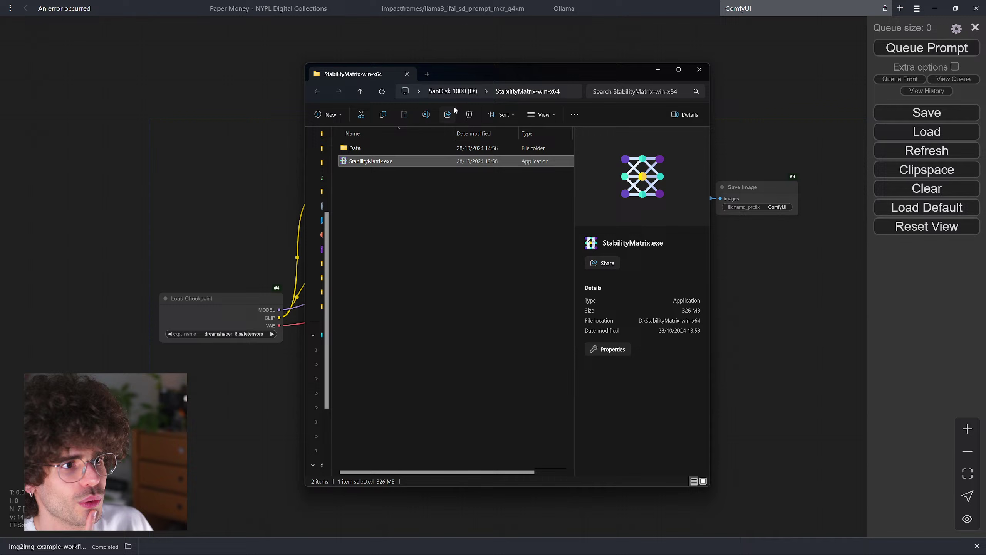
# - In File Explorer, open the Data folder inside StabilityMatrix-win-x64 on the SanDisk 1000 (D:) drive
pyautogui.click(466, 202)
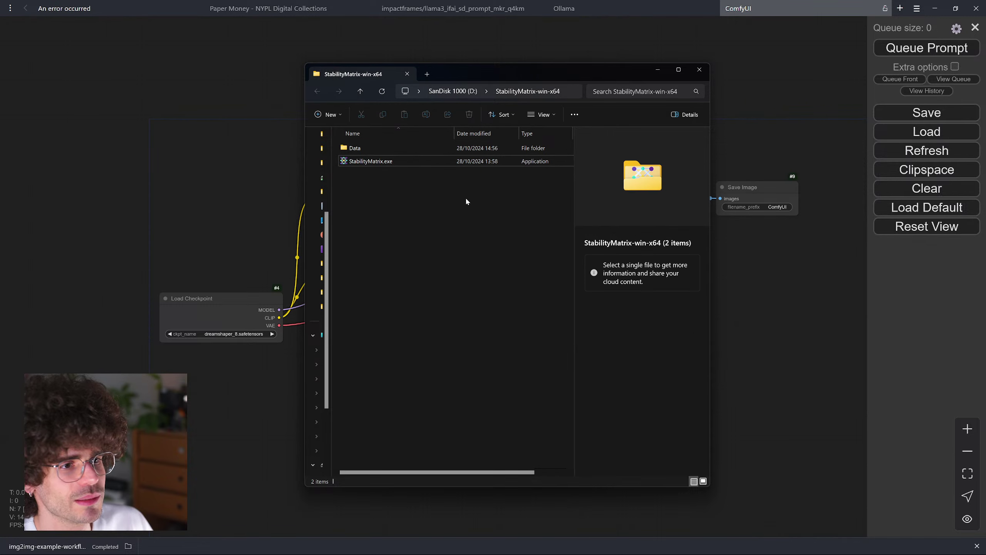
pyautogui.click(459, 89)
pyautogui.doubleClick(402, 174)
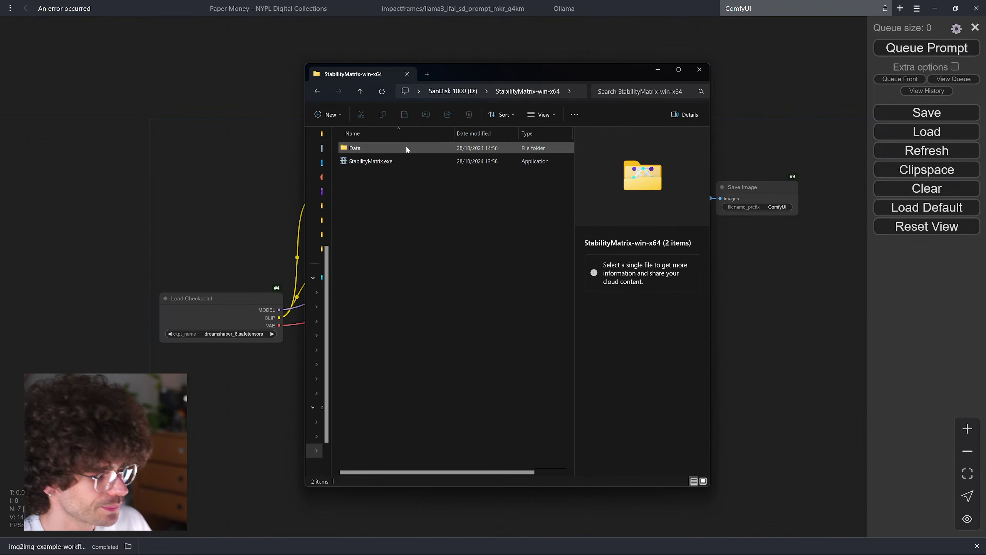
pyautogui.moveTo(407, 150)
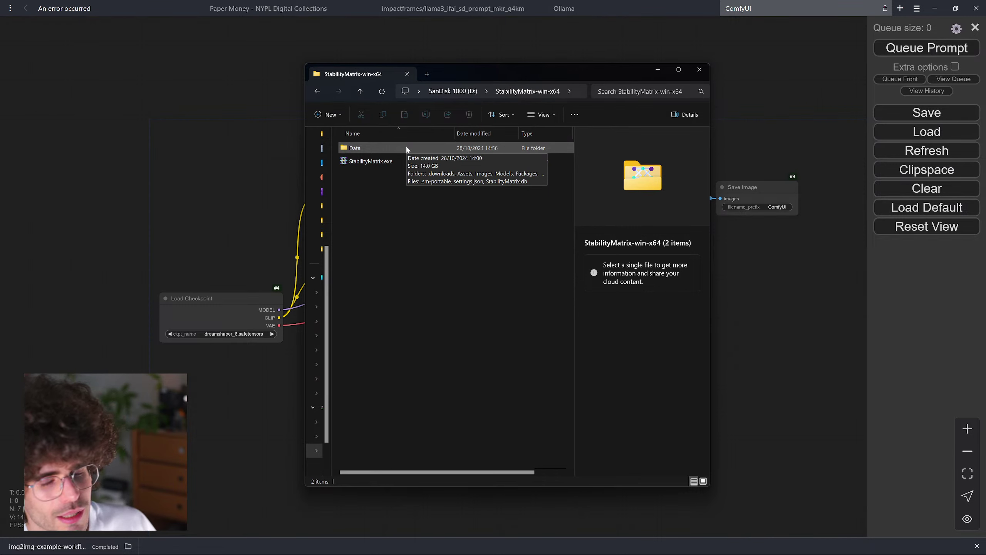
pyautogui.doubleClick(406, 149)
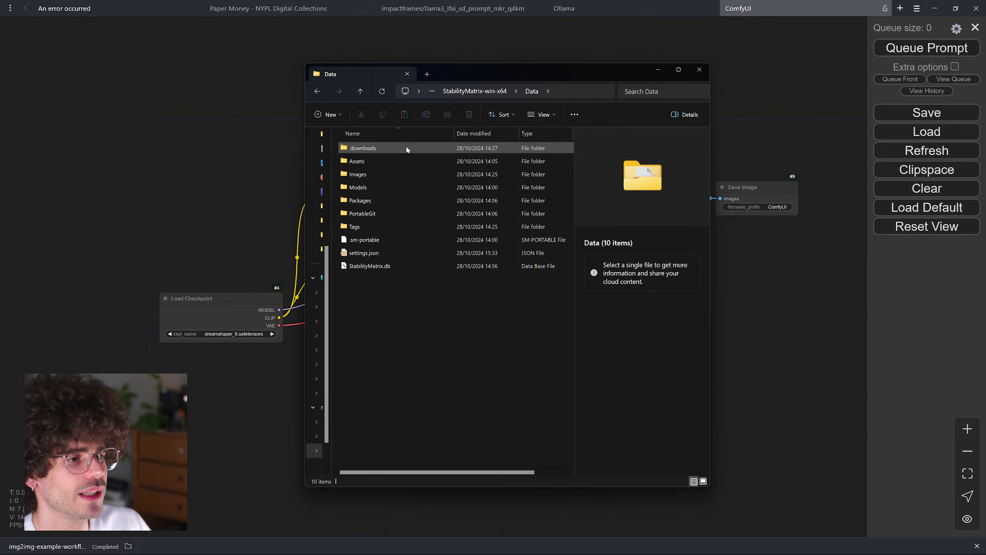
pyautogui.click(445, 92)
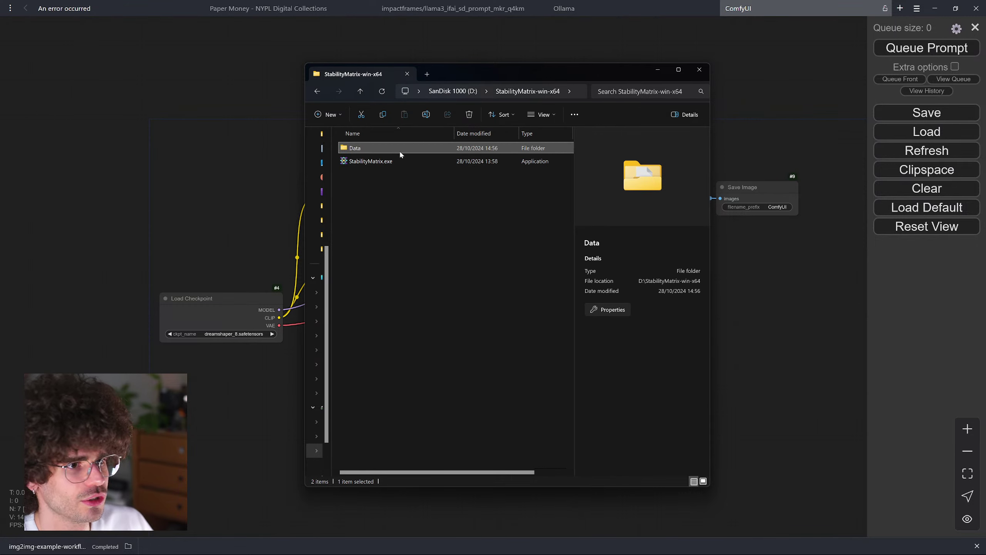
pyautogui.doubleClick(399, 150)
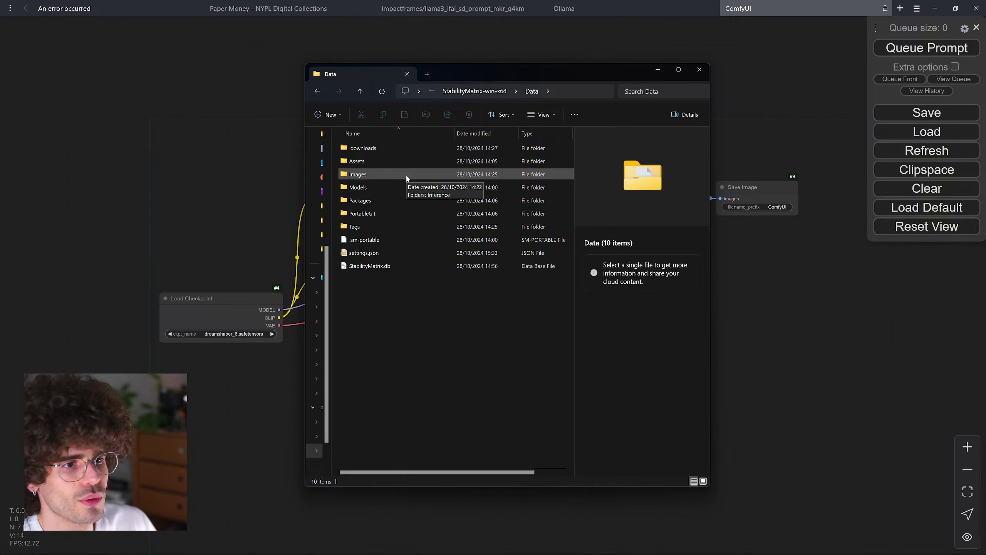
# - Check the Images folder and its Inference subfolder for generated images, and return to the Data folder
pyautogui.doubleClick(374, 176)
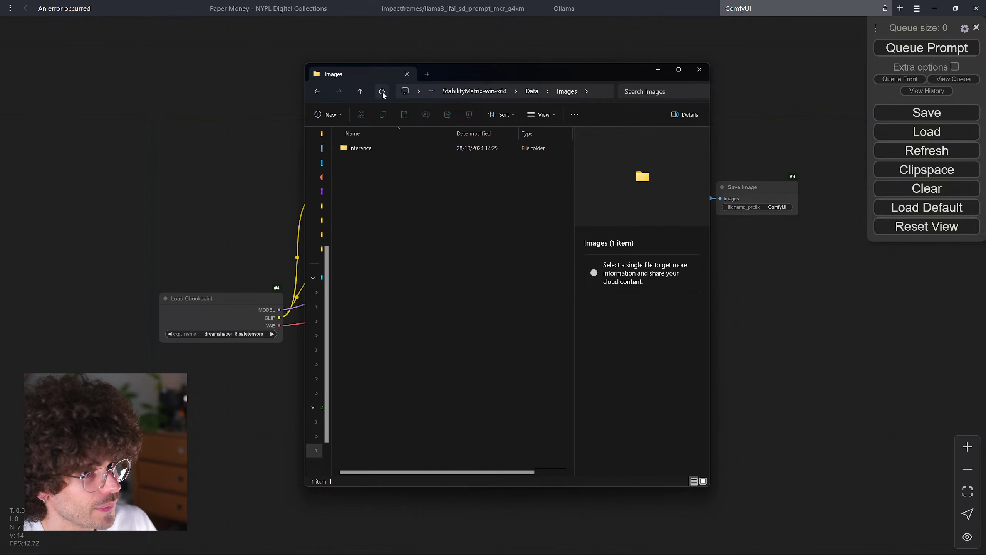
pyautogui.doubleClick(379, 148)
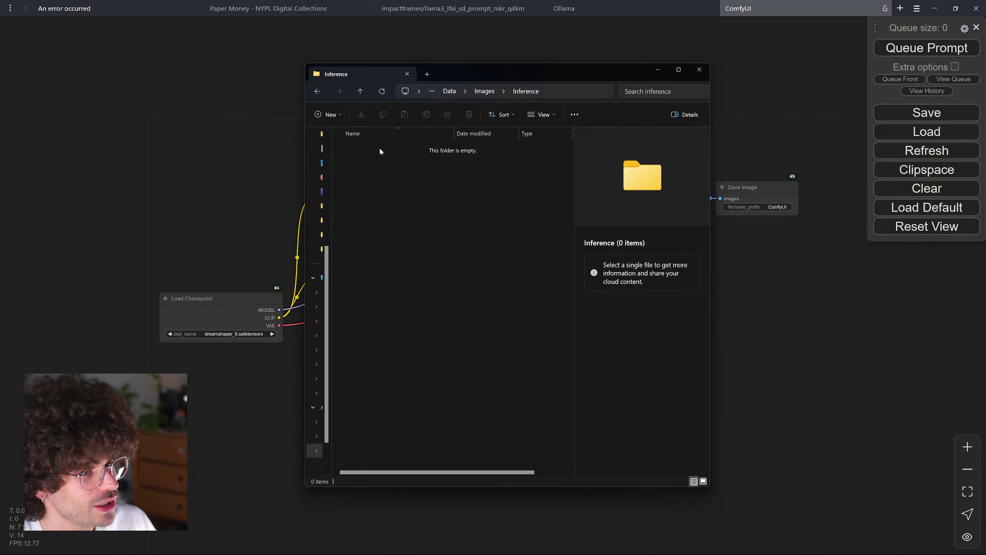
pyautogui.click(360, 91)
pyautogui.click(360, 91)
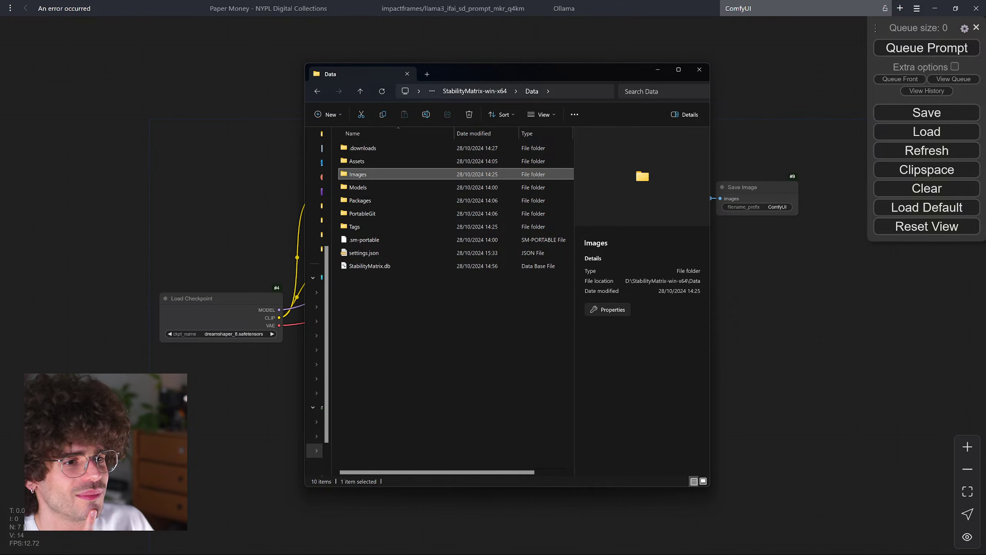
pyautogui.doubleClick(375, 173)
pyautogui.click(359, 90)
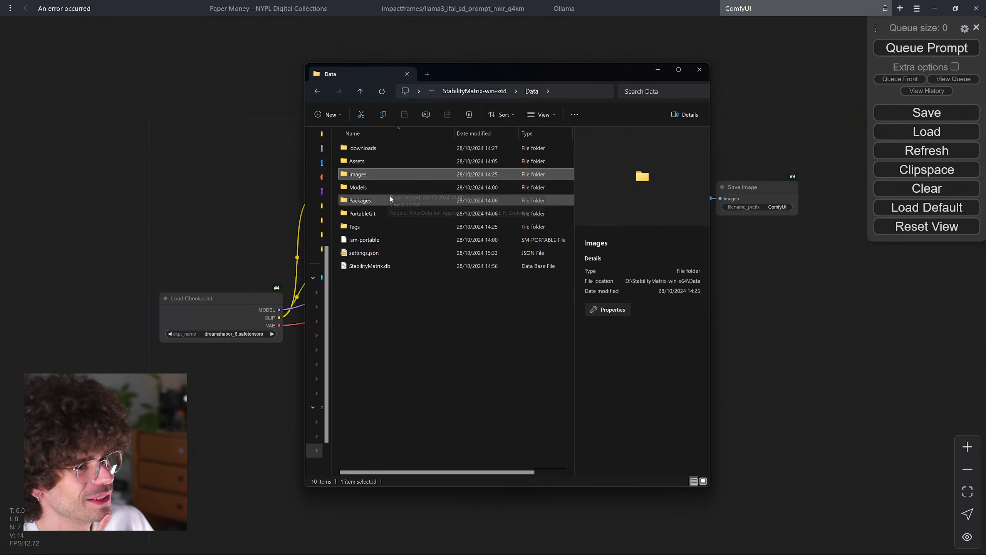
# - Open the output folder of the ComfyUI package inside the Packages folder
pyautogui.moveTo(391, 204)
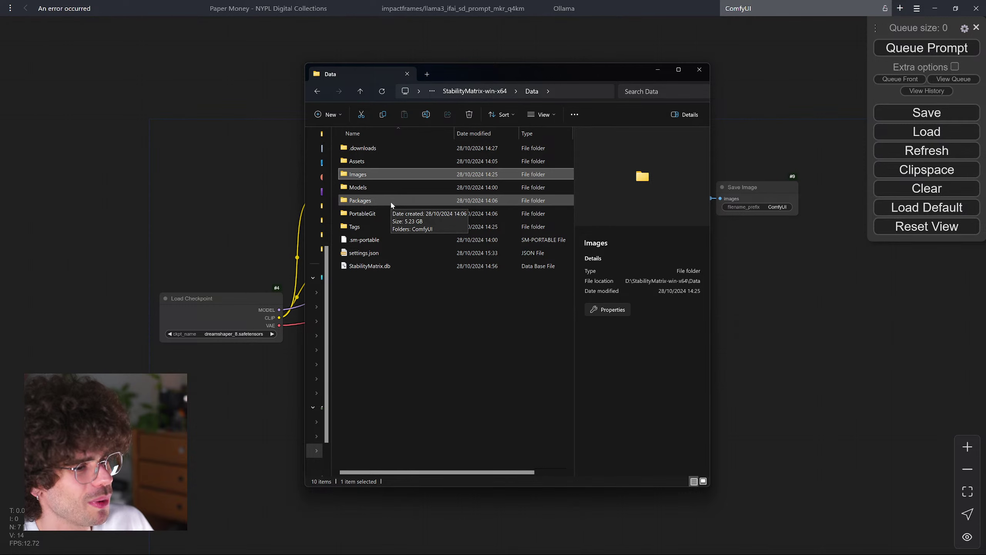
pyautogui.doubleClick(391, 203)
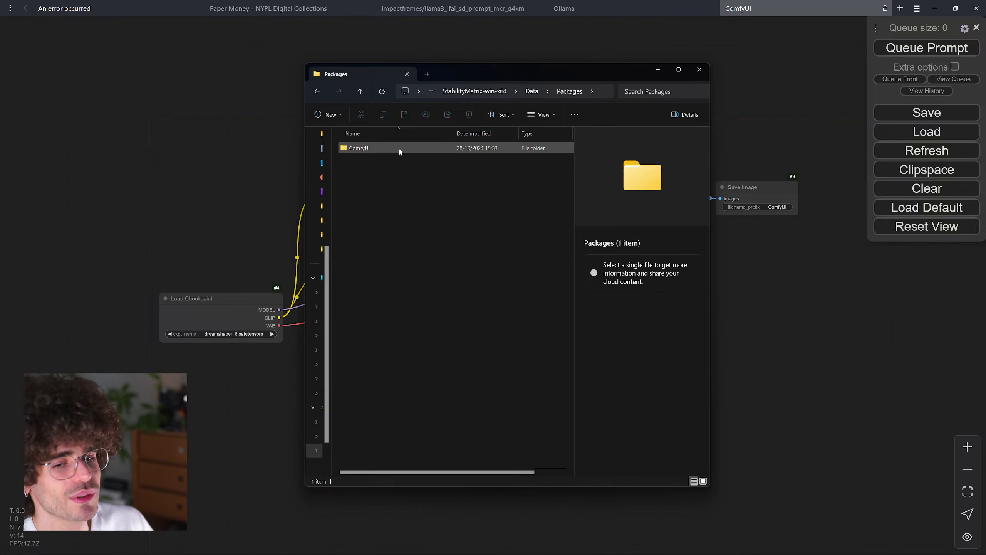
pyautogui.moveTo(400, 152)
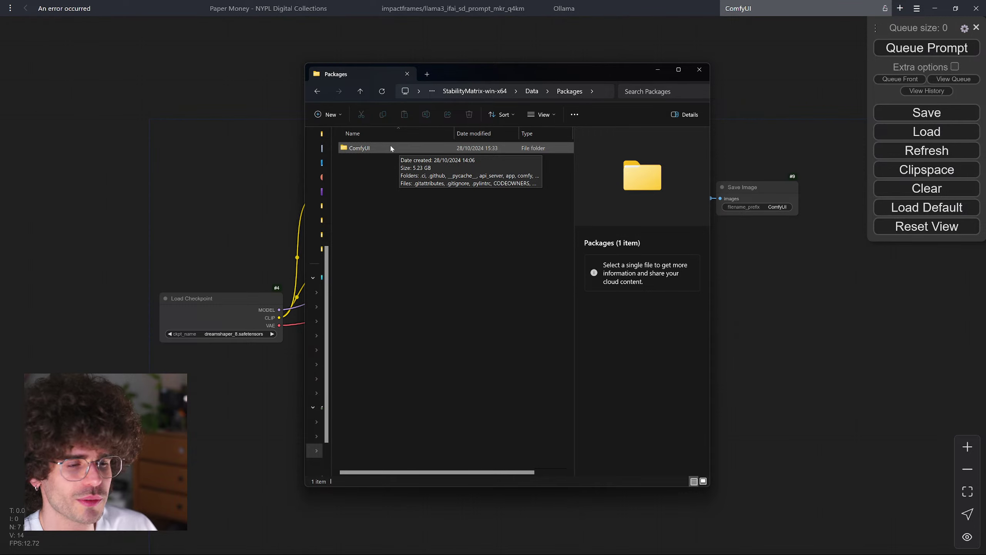
pyautogui.doubleClick(391, 148)
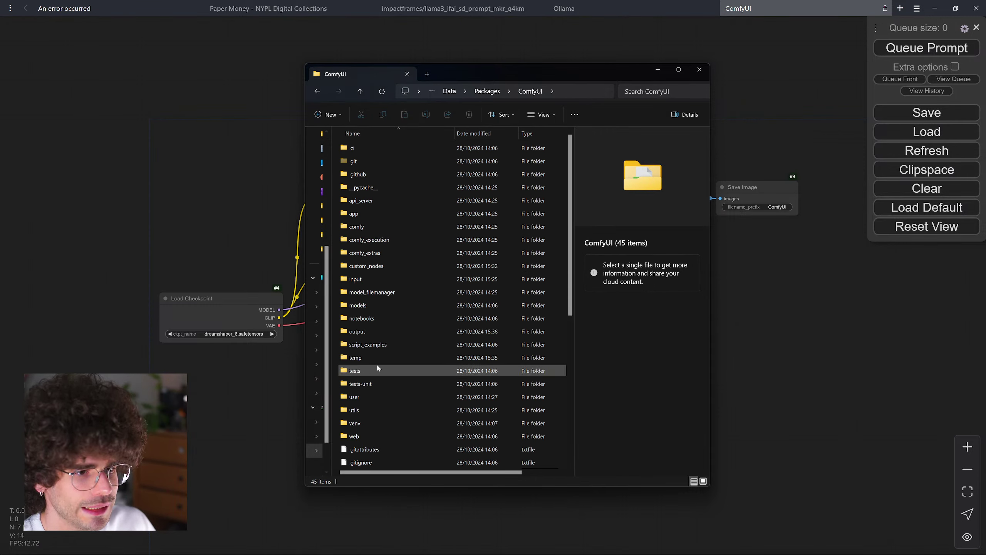
pyautogui.doubleClick(380, 331)
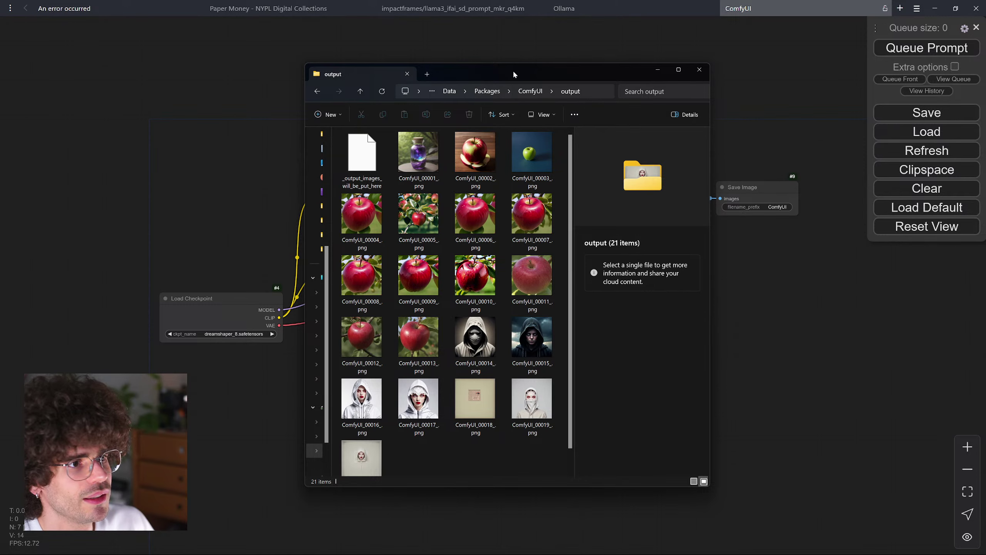
# - Load ComfyUI_00013_.png from the output folder onto the ComfyUI canvas as a workflow
pyautogui.moveTo(514, 74); pyautogui.dragTo(392, 73)
pyautogui.click(306, 339)
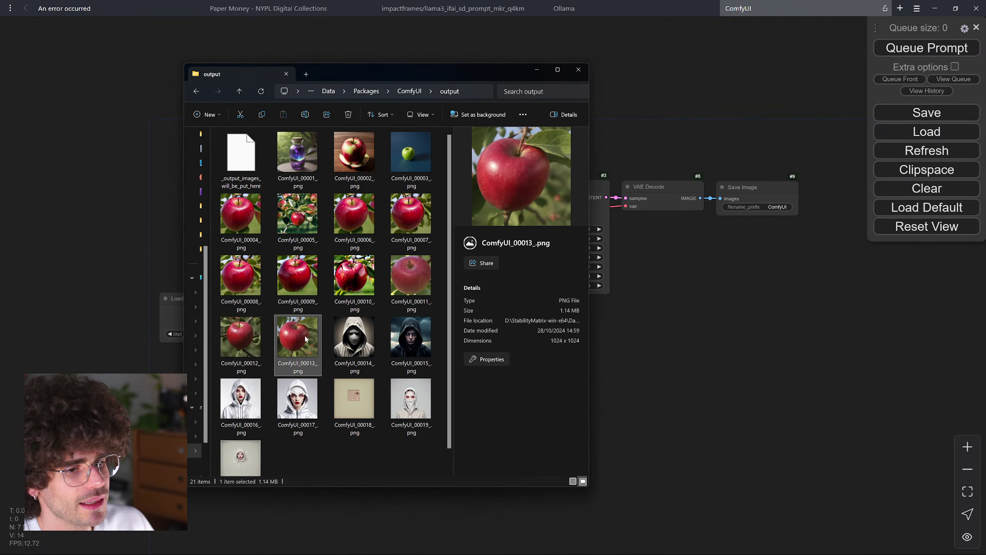
pyautogui.moveTo(306, 339); pyautogui.dragTo(774, 301)
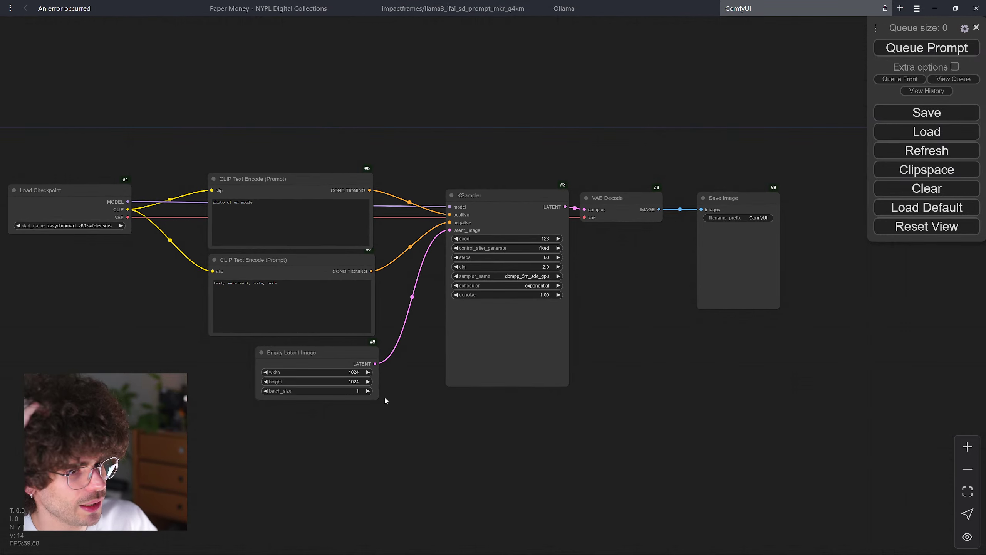
pyautogui.moveTo(368, 414); pyautogui.dragTo(484, 389)
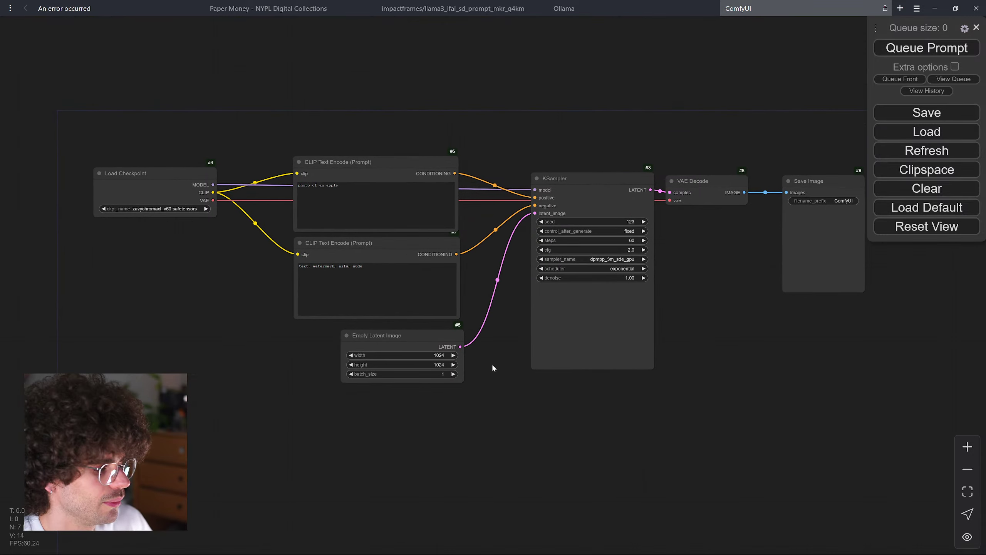
pyautogui.scroll(1, 497, 380)
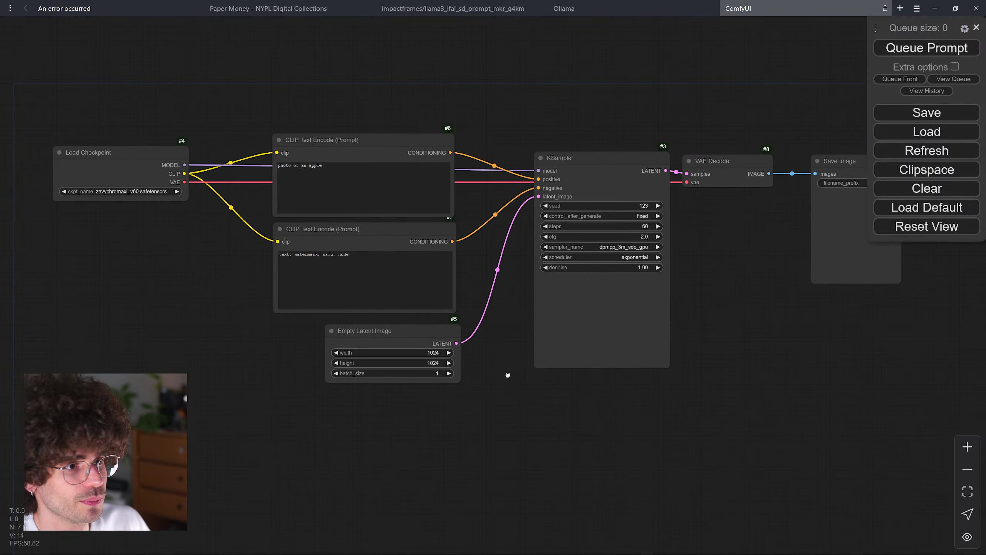
pyautogui.moveTo(424, 354); pyautogui.dragTo(444, 376)
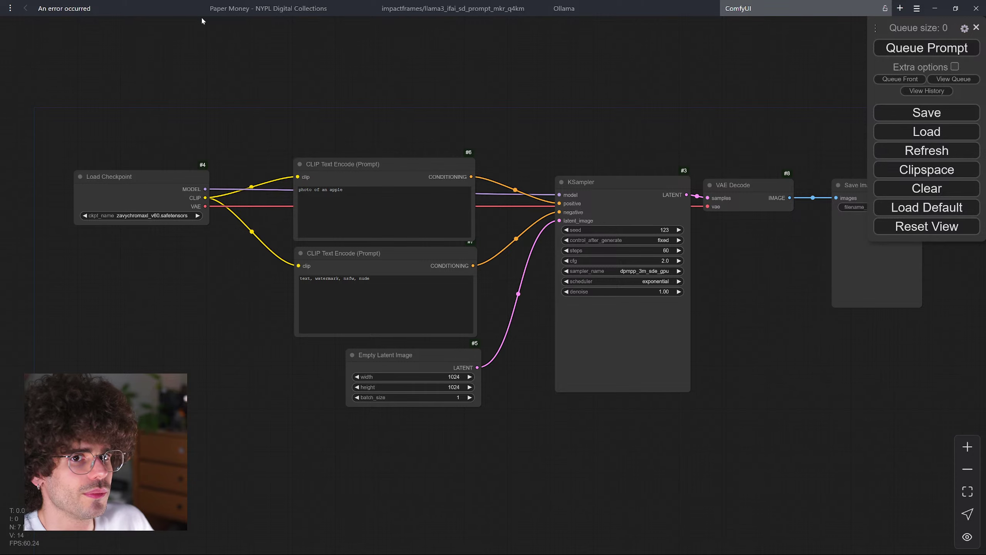
# - Load the example image from the custom workflows section of the ComfyUI Guide as a workflow, and dismiss the missing node types warning
pyautogui.click(32, 8)
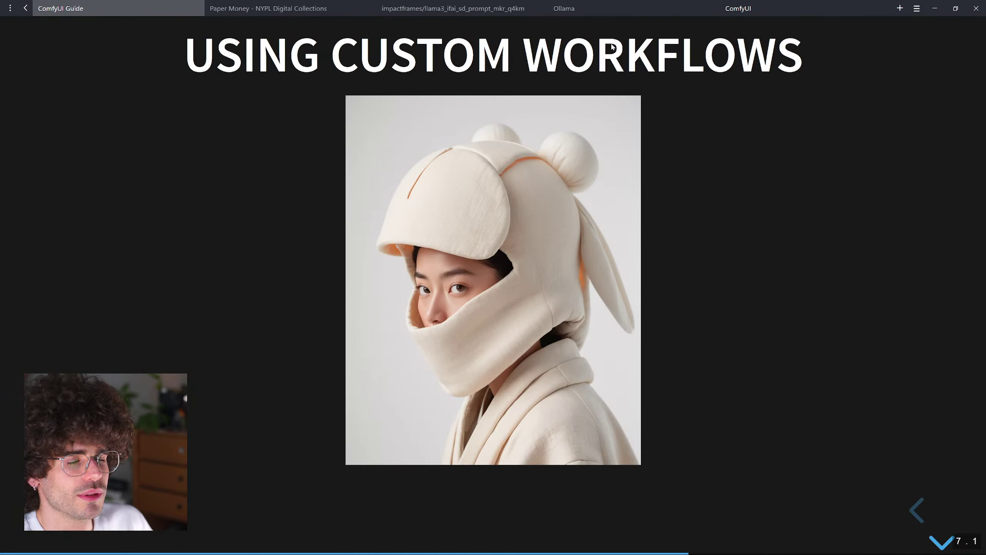
pyautogui.click(798, 4)
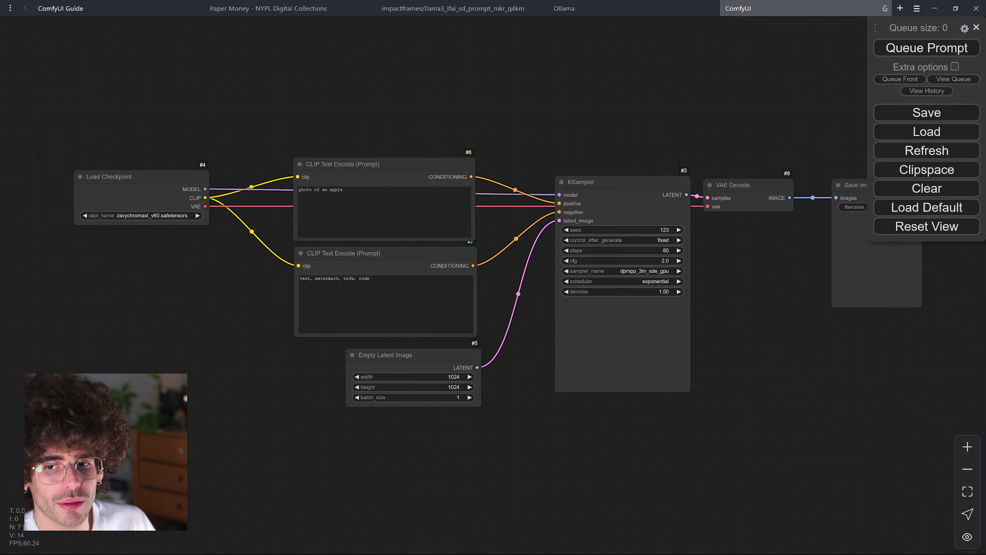
pyautogui.moveTo(545, 388); pyautogui.dragTo(549, 393)
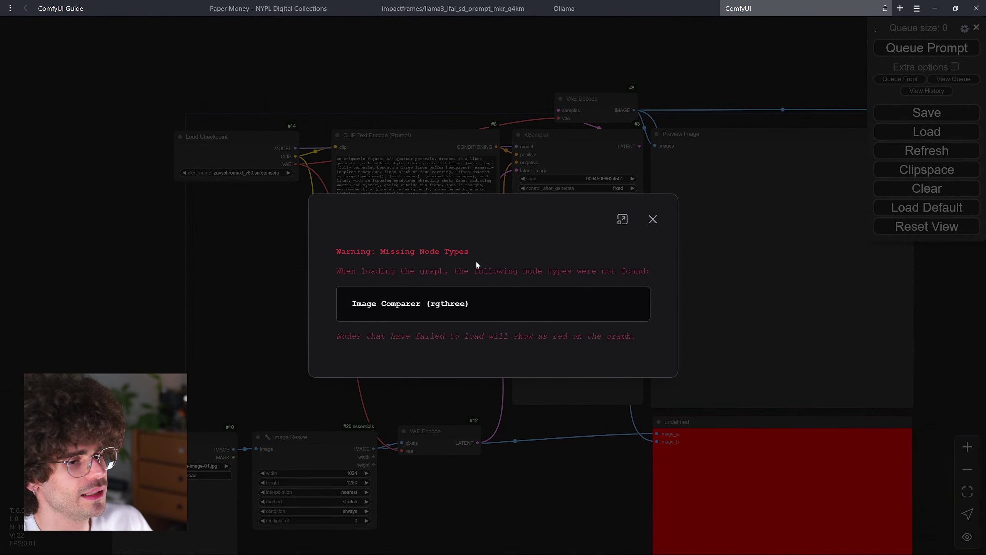
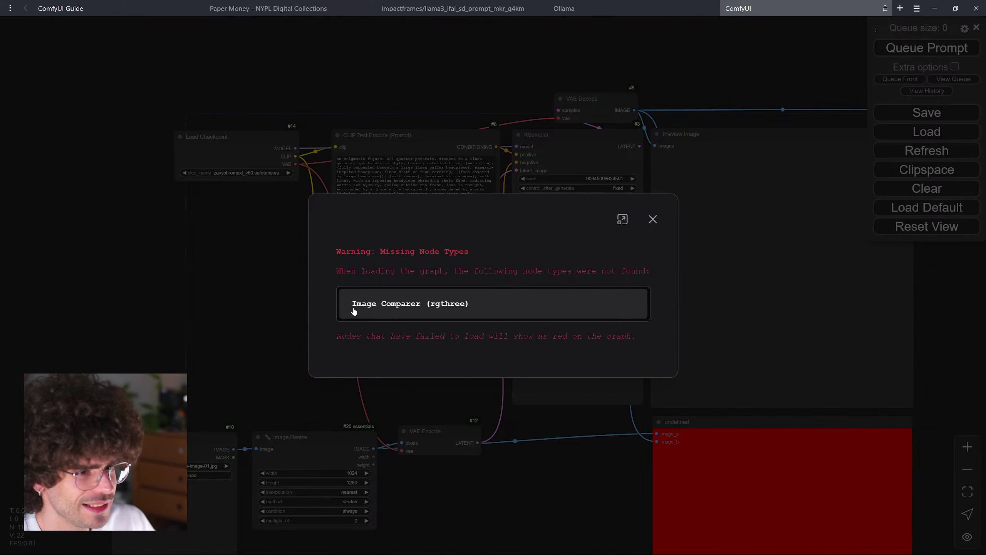
pyautogui.click(653, 219)
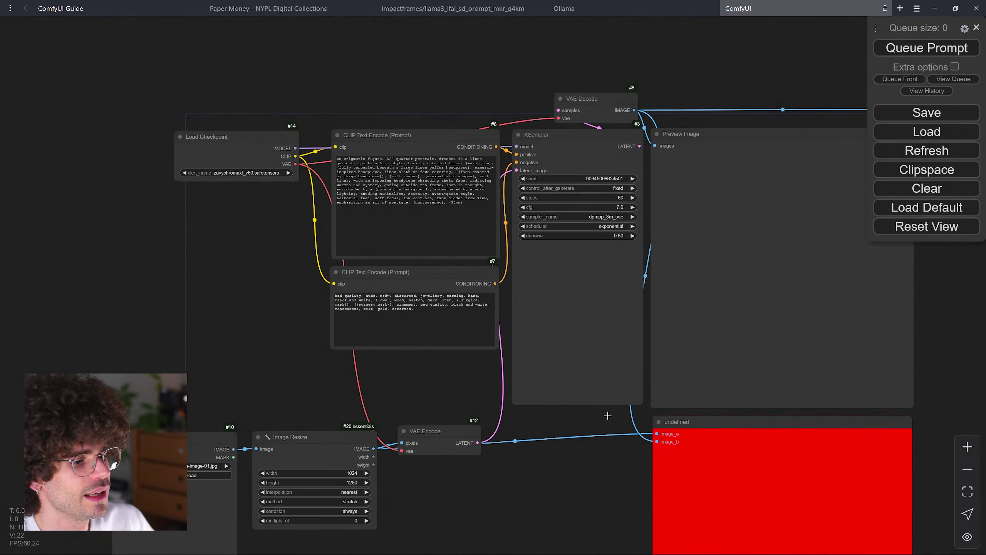
# - Try deleting the red undefined node below Preview Image, and undo the deletion
pyautogui.moveTo(605, 450); pyautogui.dragTo(520, 324)
pyautogui.click(625, 298)
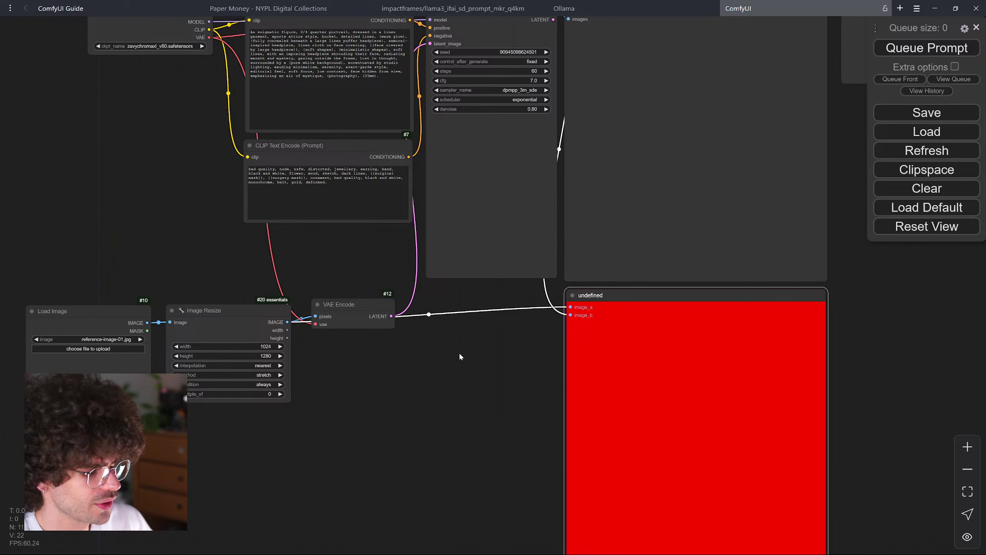
pyautogui.press('Delete')
pyautogui.moveTo(526, 315); pyautogui.dragTo(532, 431)
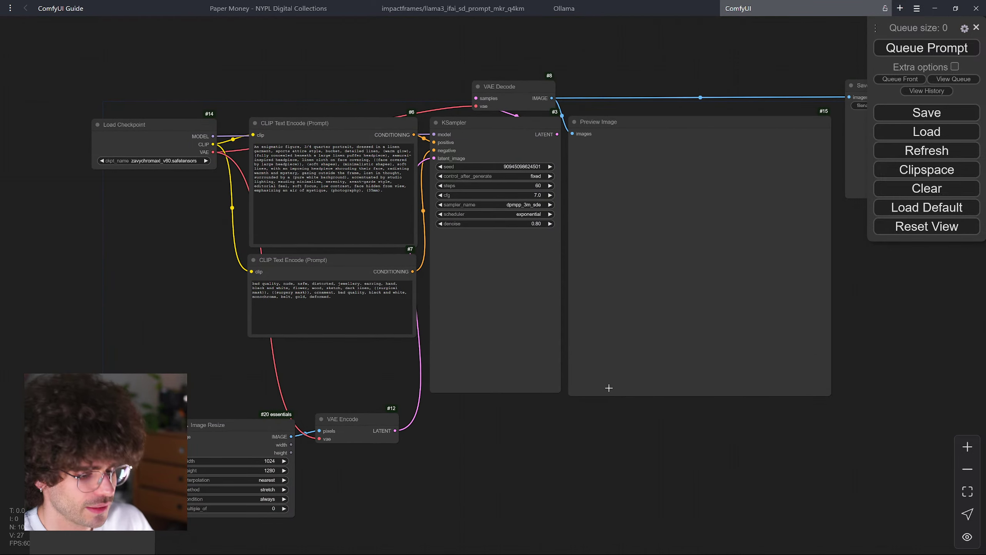
pyautogui.hotkey('ctrl', 'z')
pyautogui.scroll(-1, 516, 452)
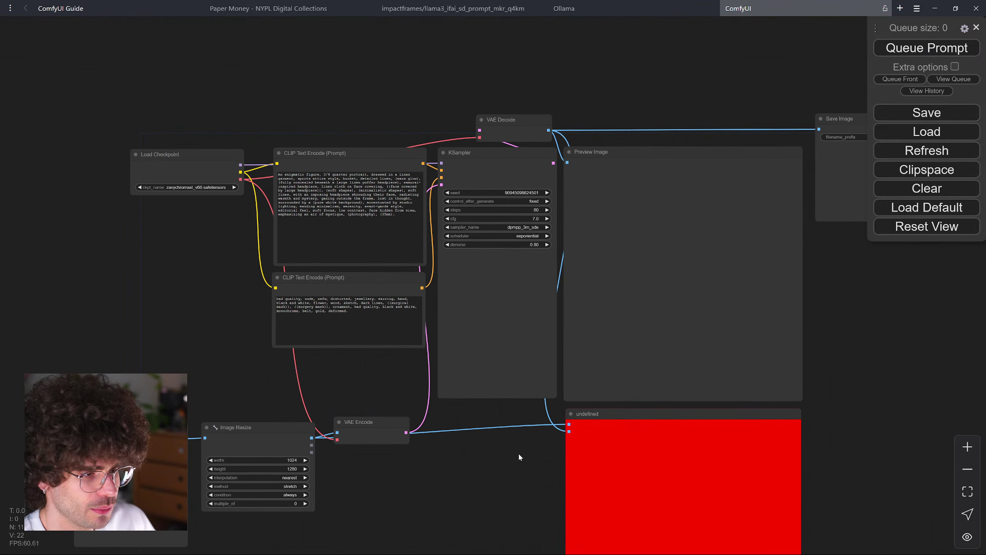
pyautogui.moveTo(523, 431); pyautogui.dragTo(531, 394)
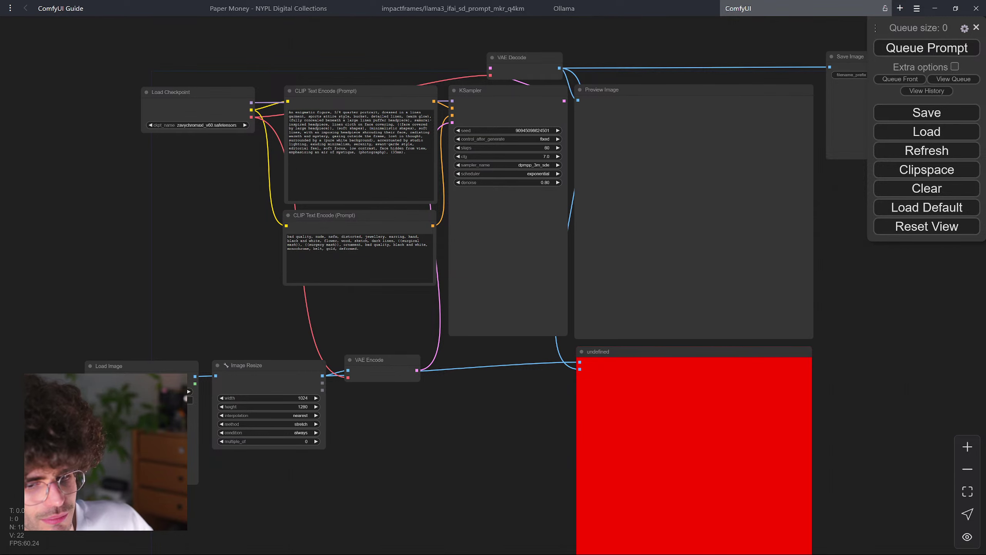
# - Switch to Stability Matrix, stop the running ComfyUI package, and return to the packages overview
pyautogui.hotkey('alt', 'Tab')
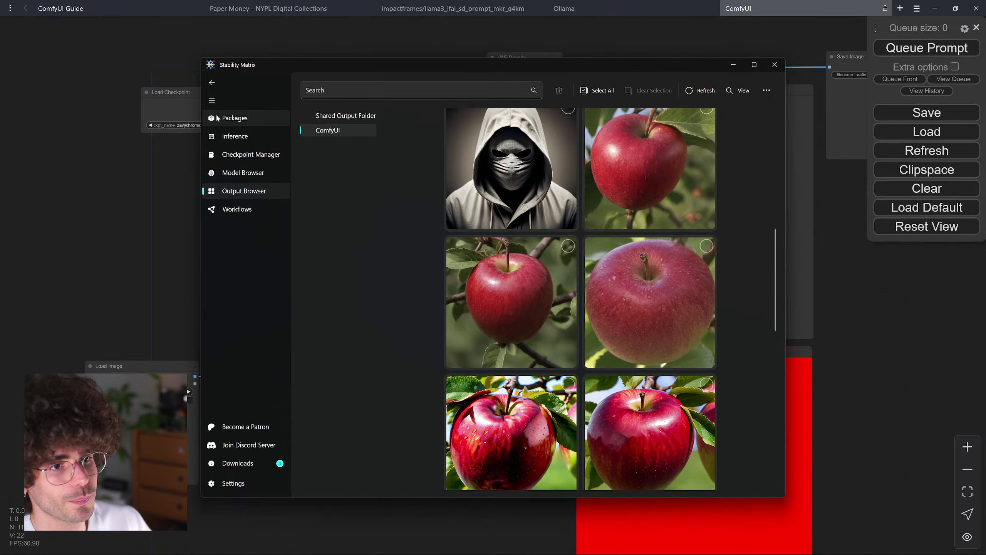
pyautogui.click(229, 119)
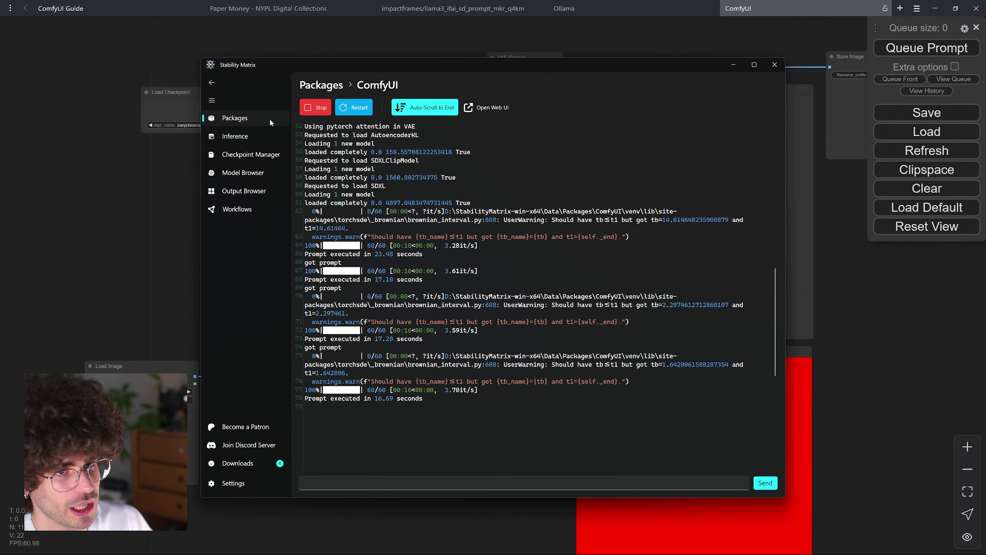
pyautogui.click(323, 108)
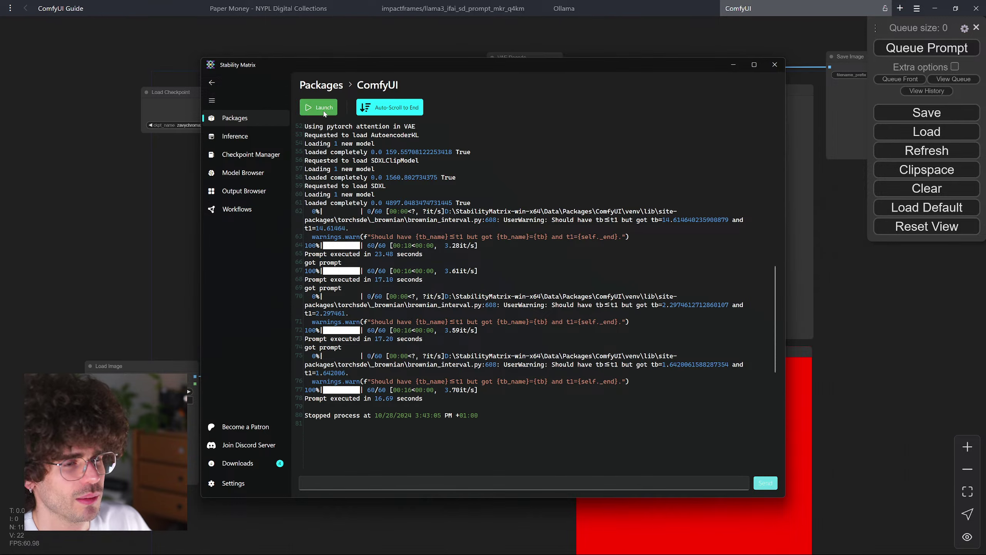
pyautogui.click(341, 88)
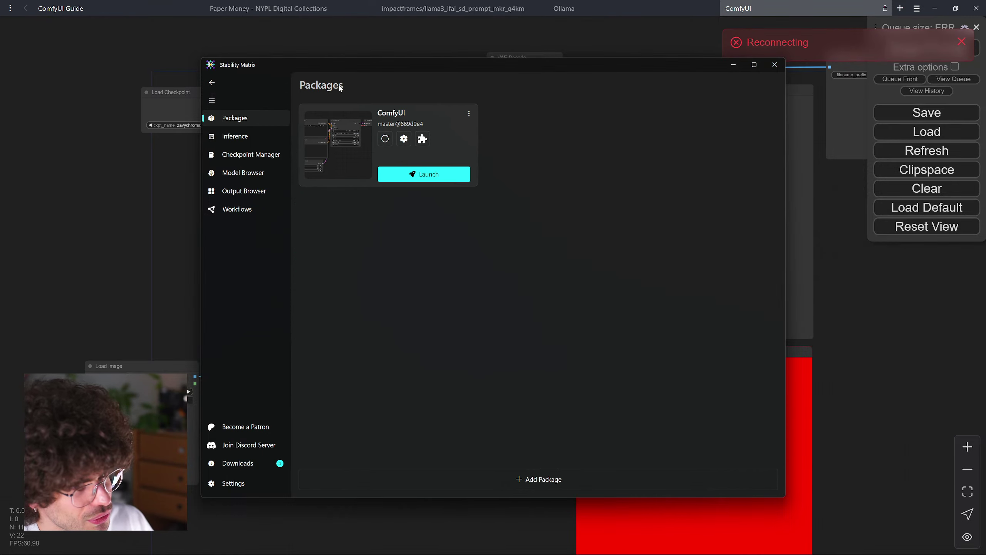
# - Search the ComfyUI package's available extensions for "manager", install ComfyUI-Manager, and close the extensions dialog
pyautogui.click(425, 140)
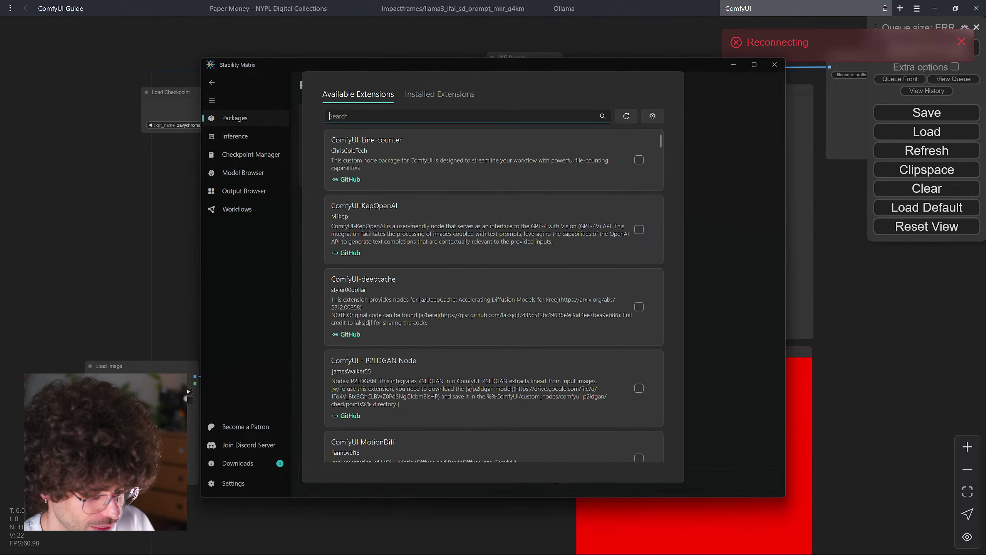
pyautogui.write('manager')
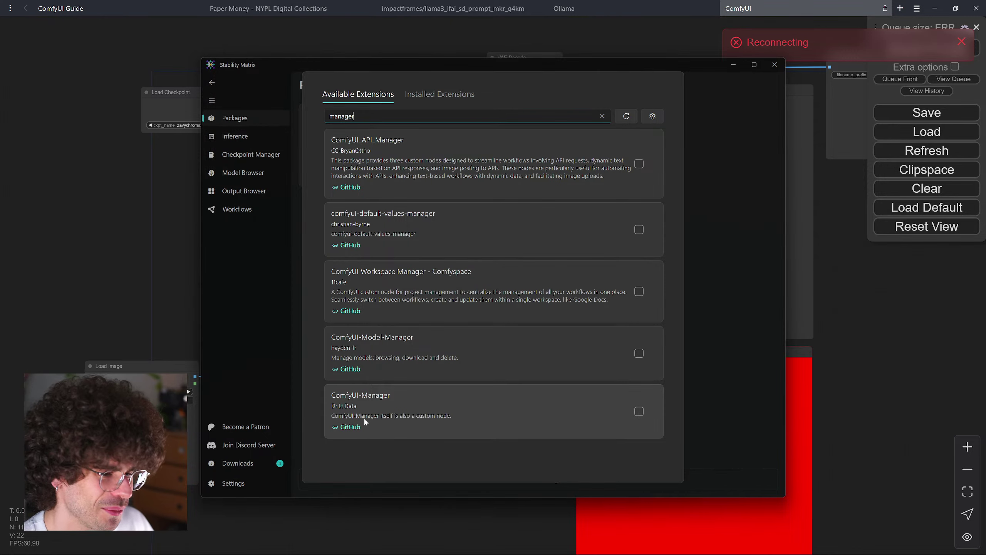
pyautogui.click(429, 410)
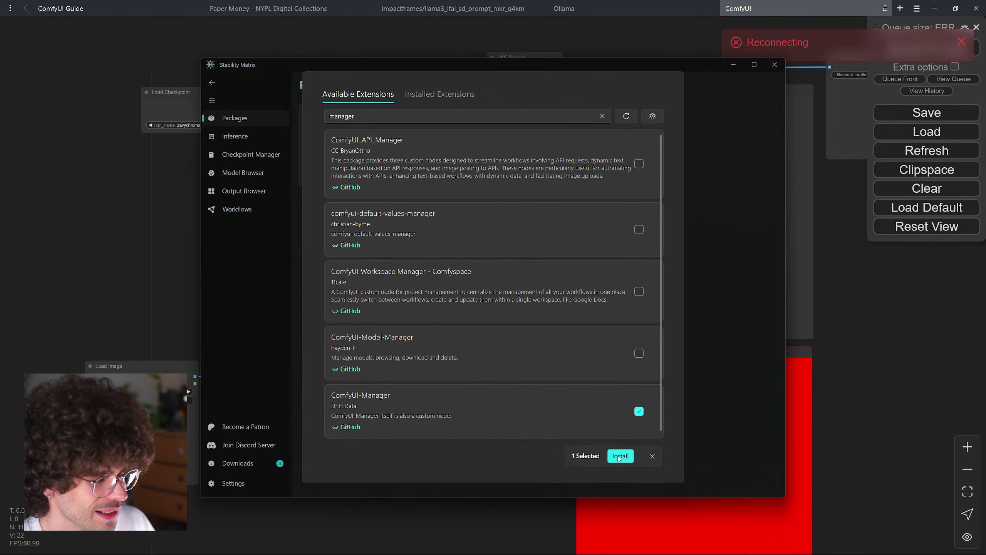
pyautogui.click(620, 457)
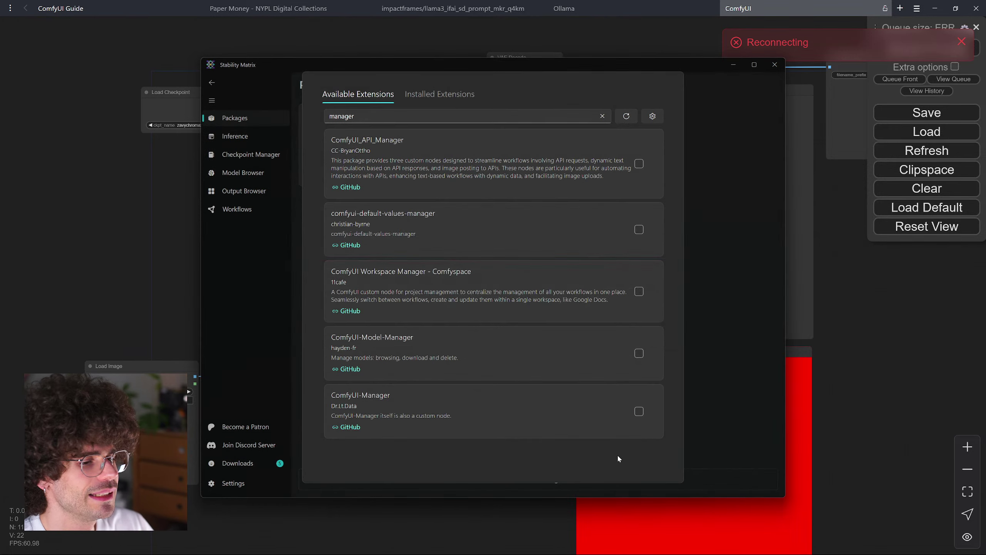
pyautogui.click(749, 367)
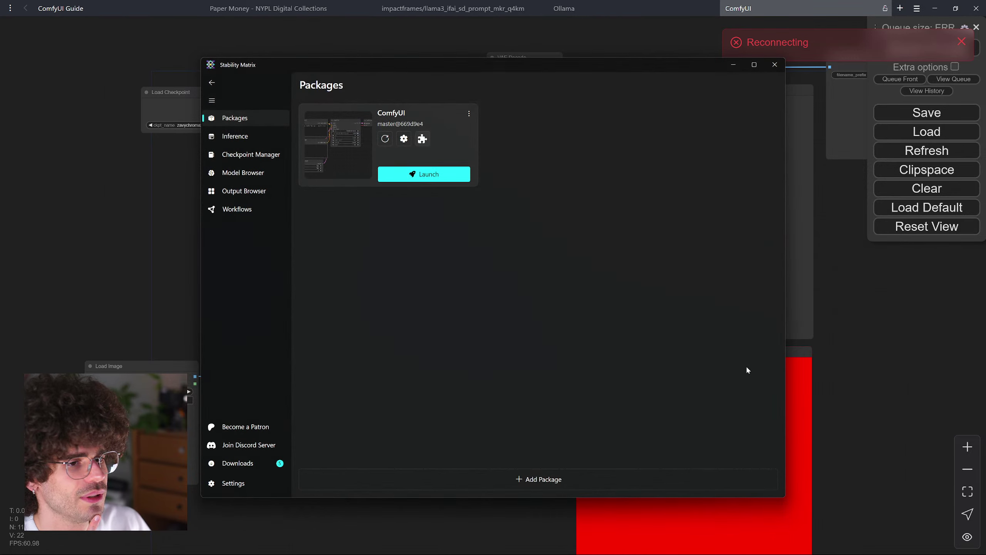
# - Reopen the extensions dialog of the ComfyUI package
pyautogui.click(423, 138)
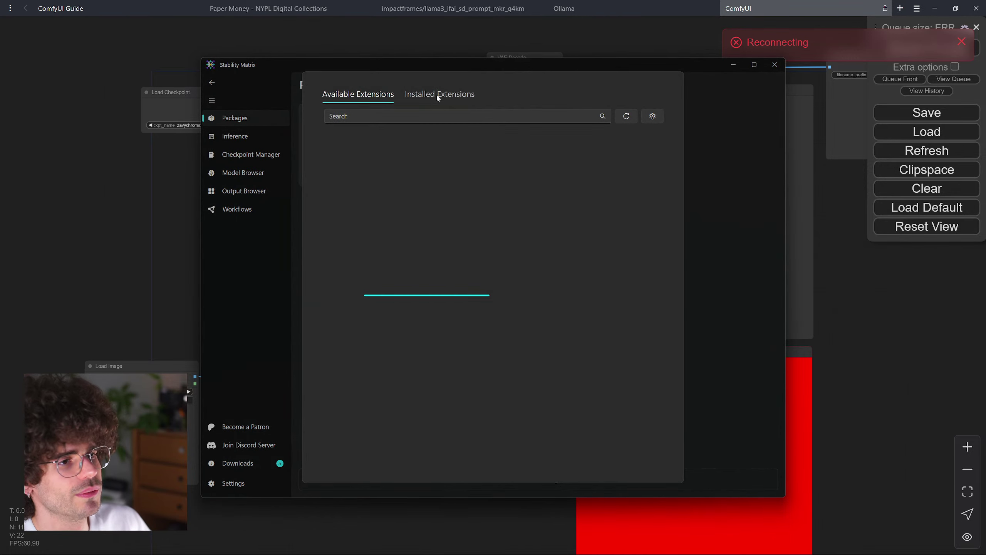
# - Review the installed extensions of the ComfyUI package in Stability Matrix and launch ComfyUI until its server address is listed
pyautogui.click(440, 95)
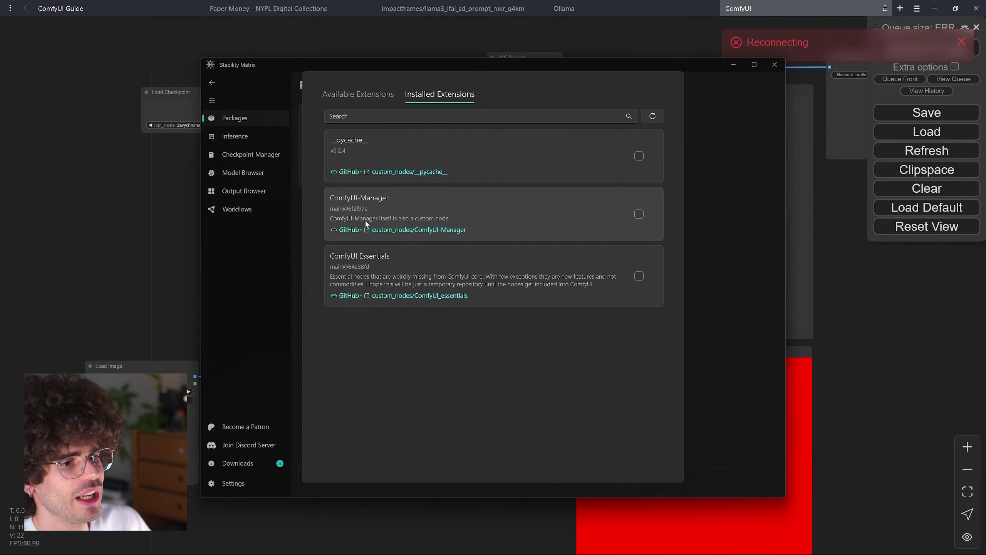
pyautogui.click(709, 241)
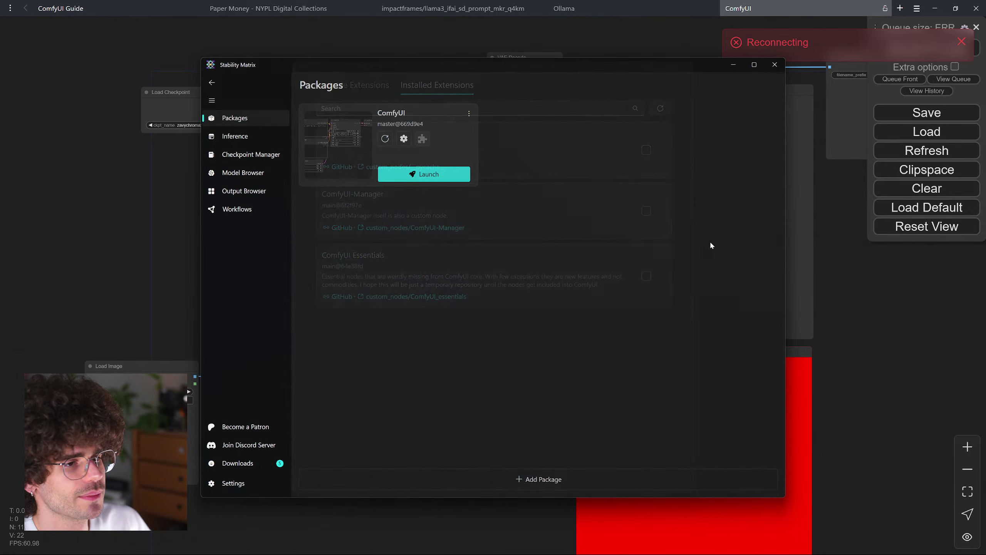
pyautogui.click(410, 180)
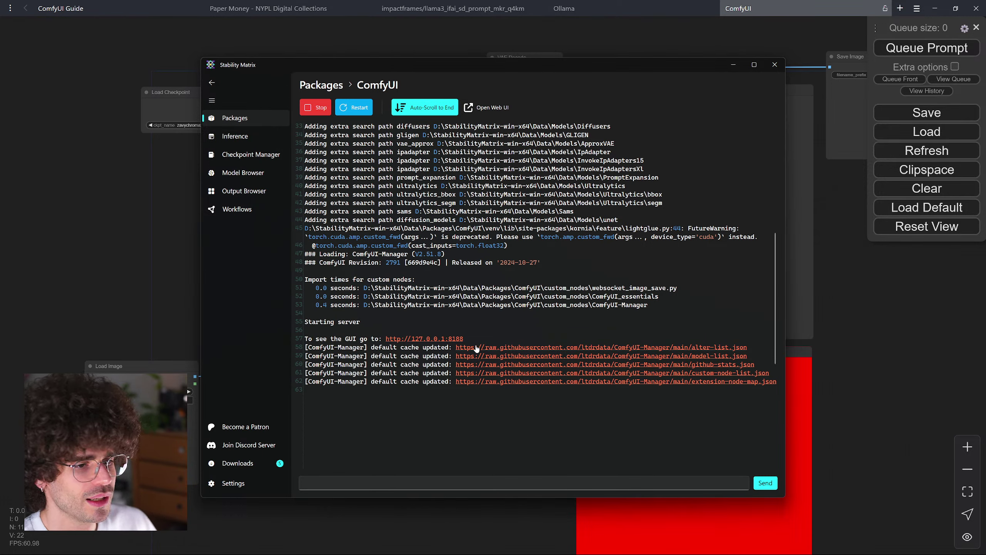
pyautogui.moveTo(305, 339); pyautogui.dragTo(463, 339)
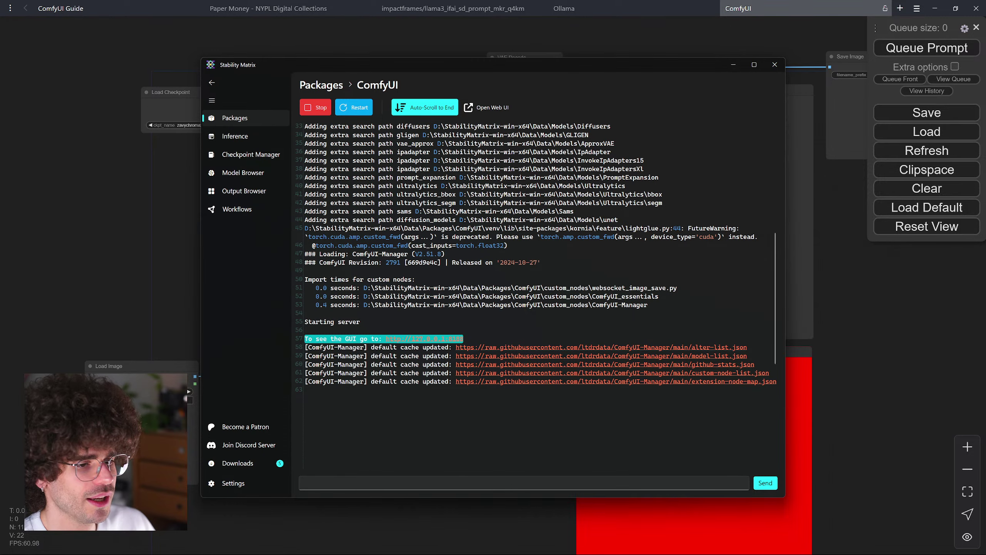
# - Switch back to the ComfyUI browser tab, reload the page and dismiss the missing node types warning
pyautogui.click(162, 201)
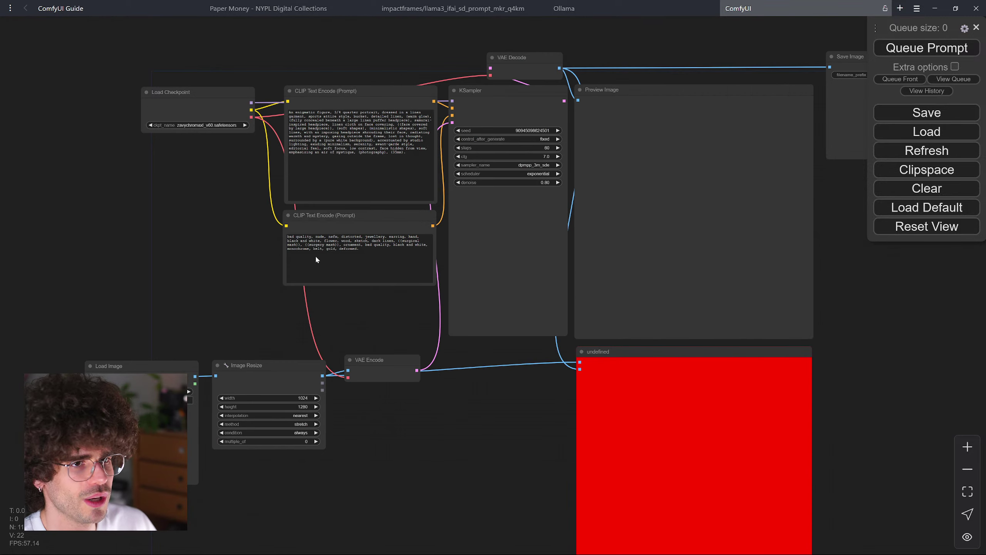
pyautogui.press('F5')
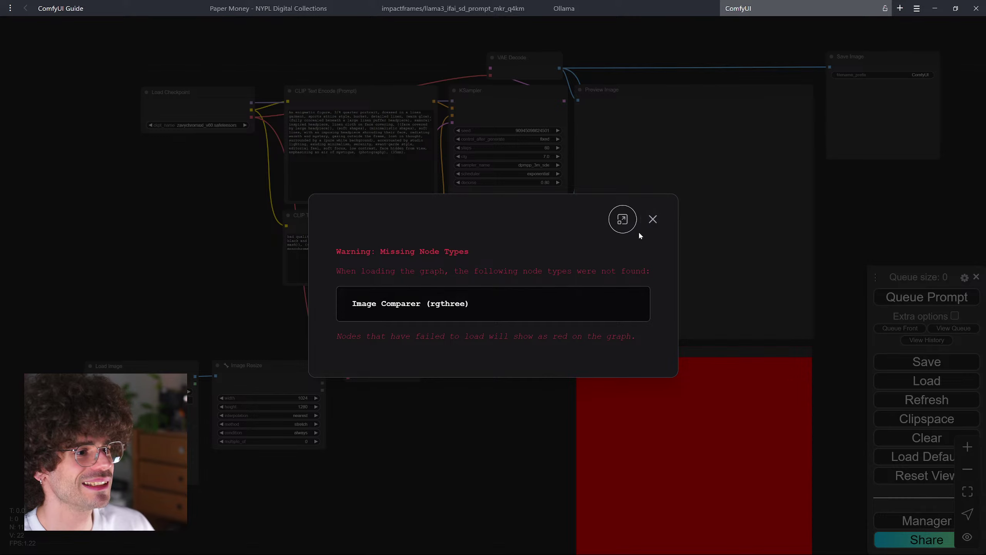
pyautogui.click(653, 219)
# - Move the floating queue menu higher on the canvas so the Manager and Share entries are fully accessible
pyautogui.scroll(-2, 698, 406)
pyautogui.moveTo(776, 449); pyautogui.dragTo(748, 388)
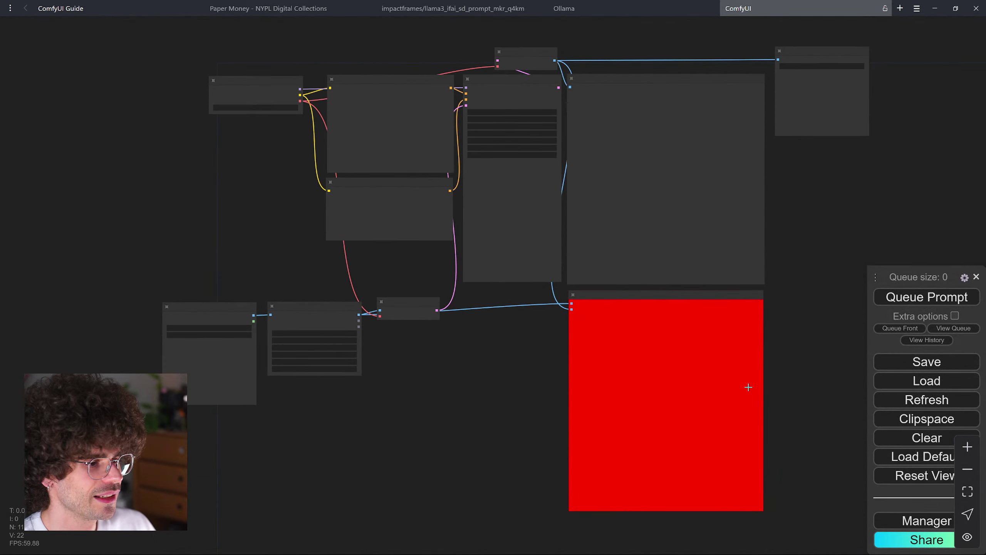
pyautogui.scroll(2, 750, 390)
pyautogui.moveTo(879, 284); pyautogui.dragTo(897, 86)
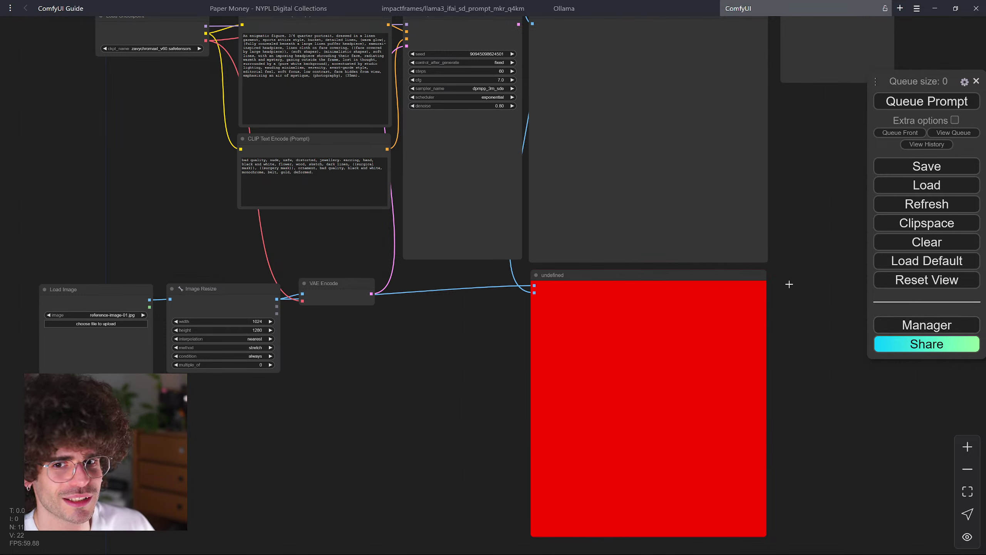
# - Search the Custom Nodes Manager for "essent", then clear the search and return to the ComfyUI Manager menu
pyautogui.click(945, 325)
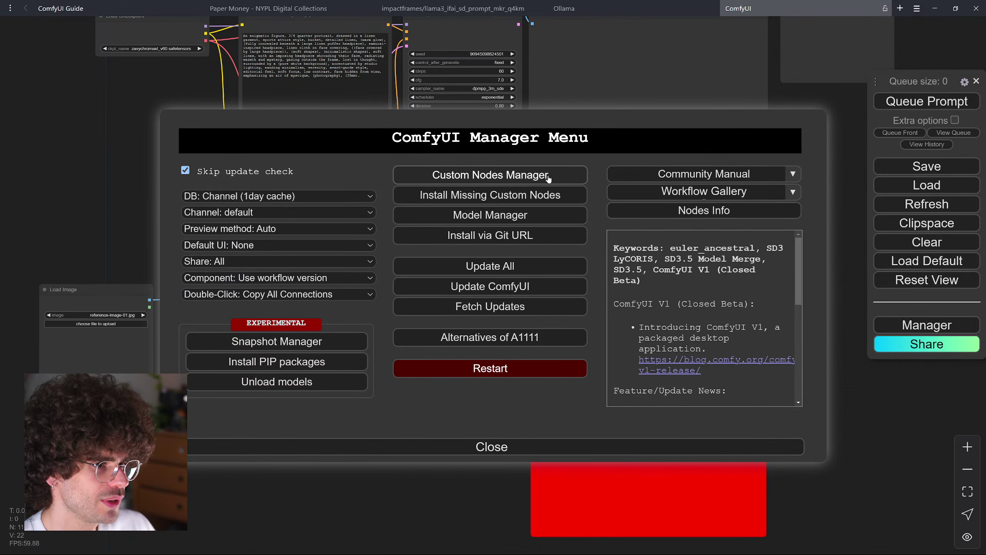
pyautogui.click(523, 180)
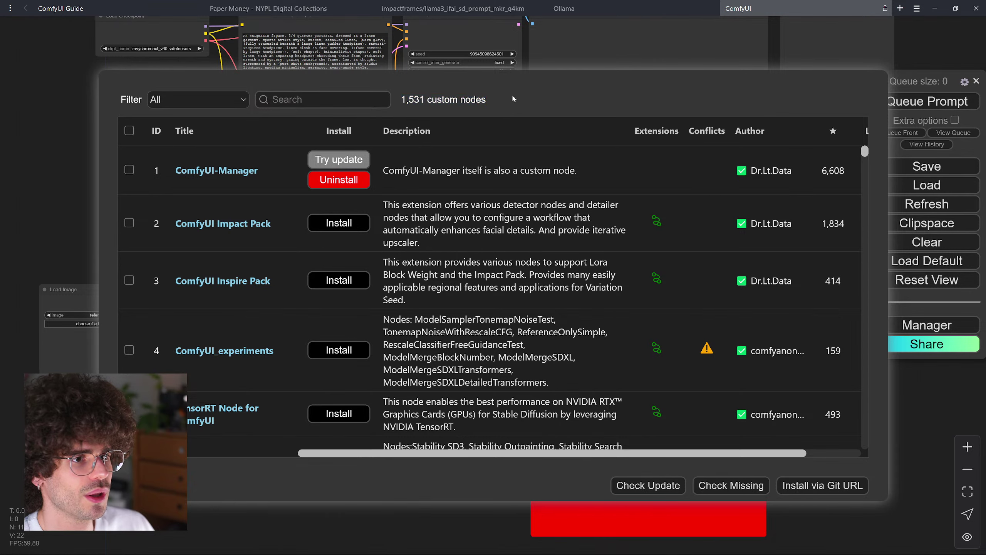
pyautogui.click(322, 99)
pyautogui.write('esa')
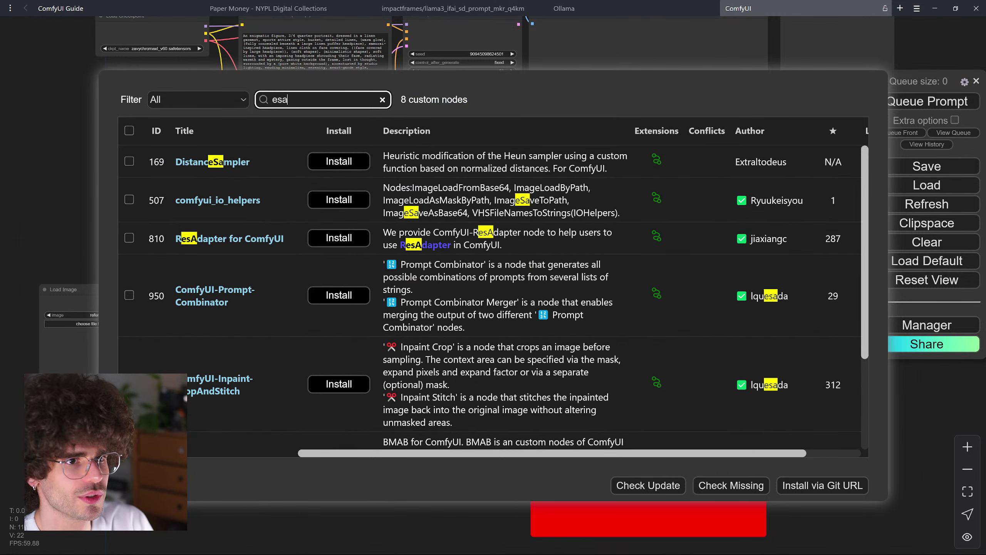
pyautogui.press('BackSpace')
pyautogui.write('sti')
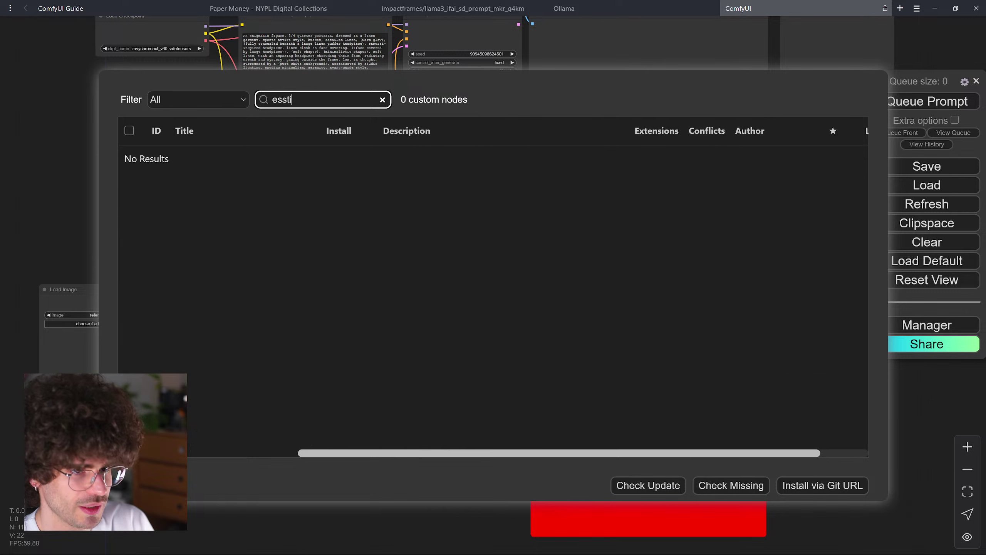
pyautogui.write('al')
pyautogui.press('BackSpace')
pyautogui.press('BackSpace')
pyautogui.press('BackSpace')
pyautogui.press('BackSpace')
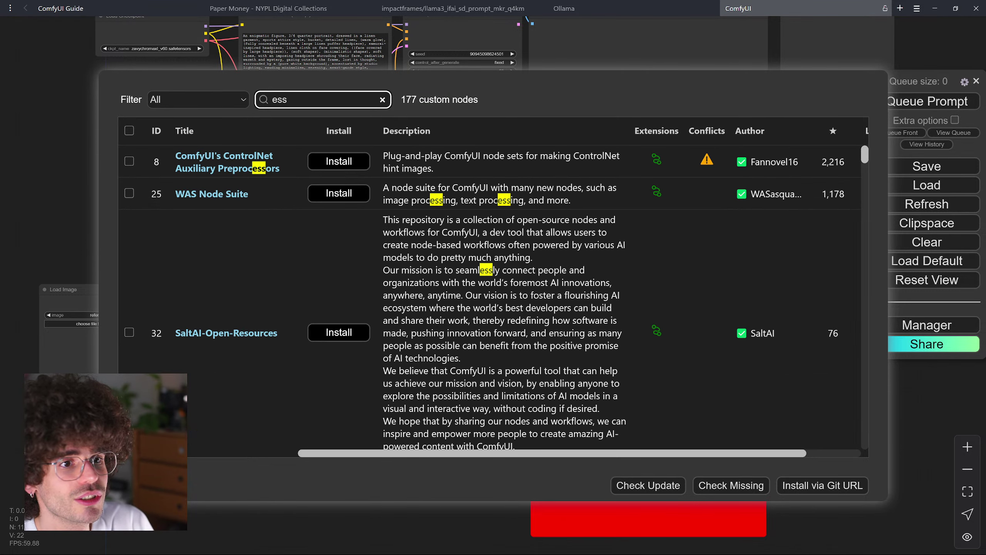
pyautogui.write('ent')
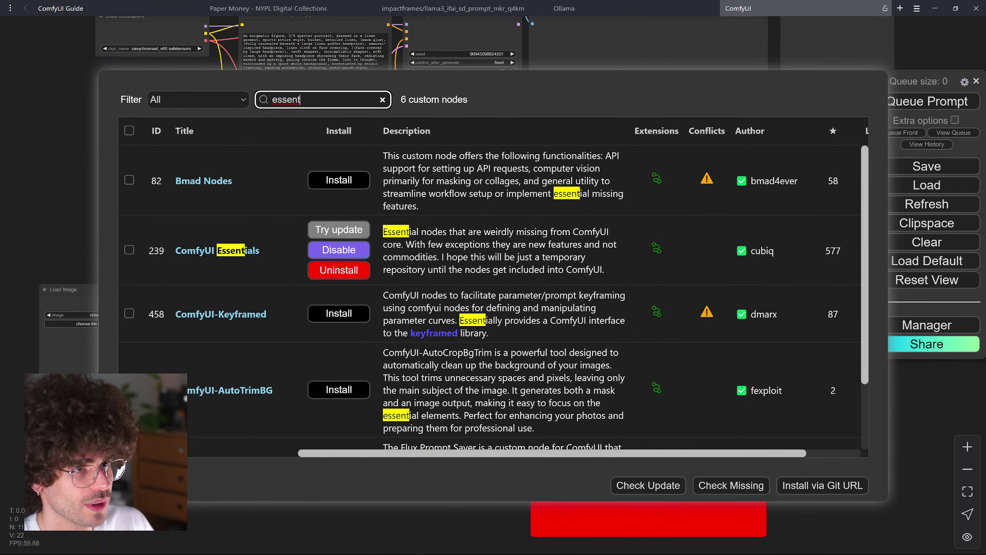
pyautogui.moveTo(303, 100); pyautogui.dragTo(272, 100)
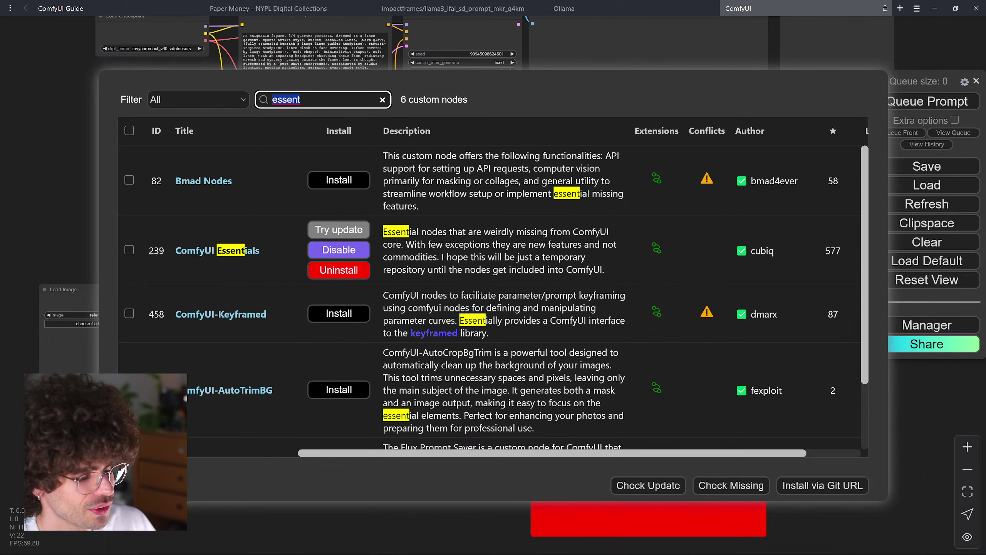
pyautogui.press('BackSpace')
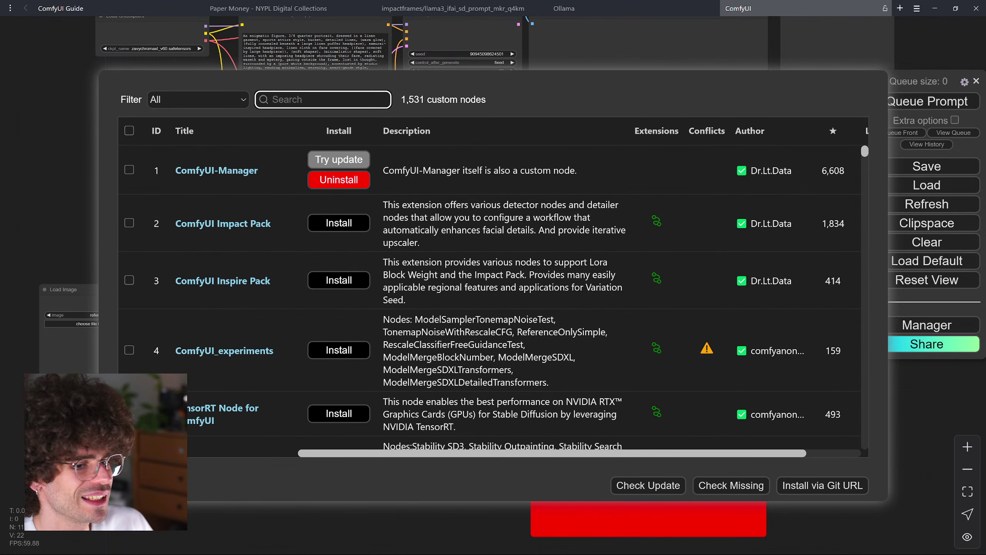
pyautogui.press('Escape')
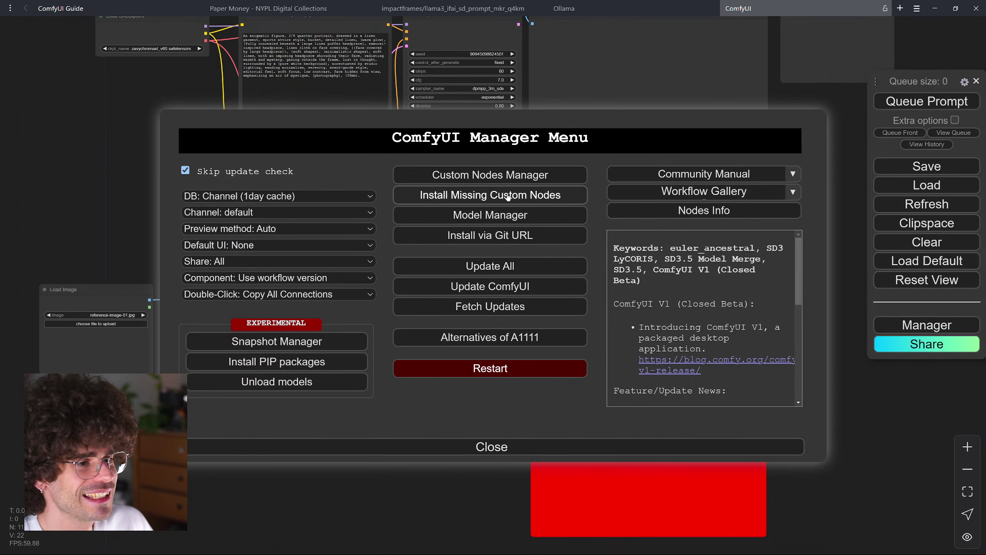
# - List the workflow's missing custom nodes, select all of them and install rgthree's ComfyUI Nodes
pyautogui.click(486, 195)
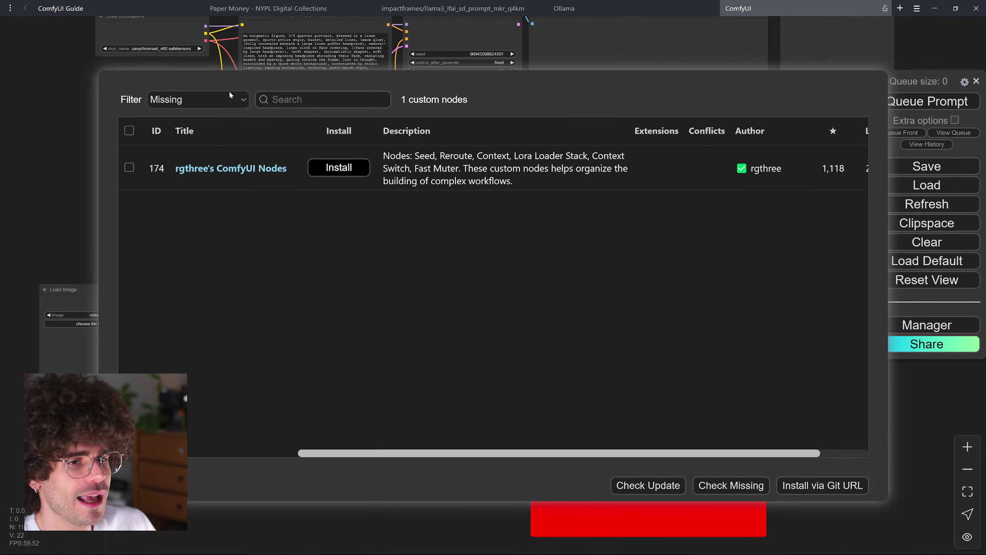
pyautogui.click(129, 131)
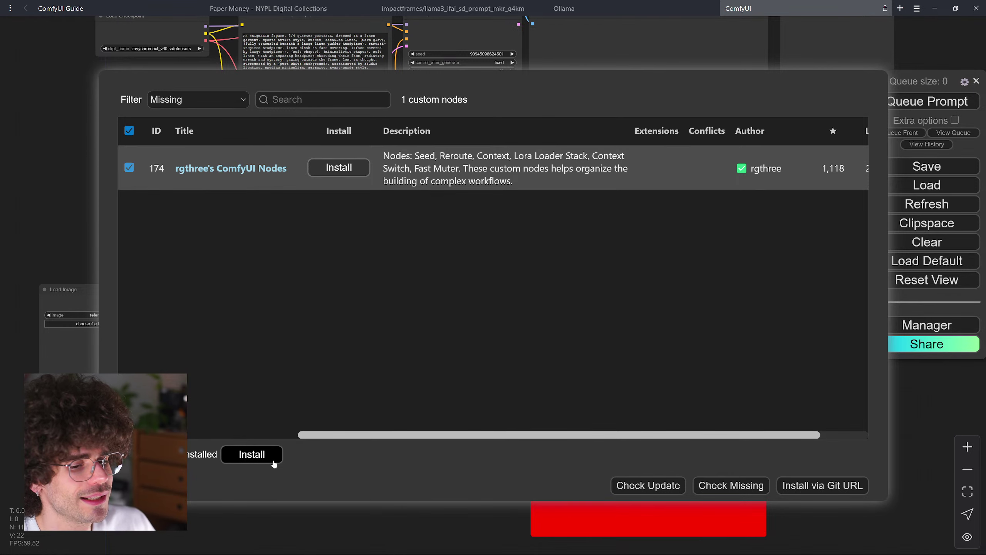
pyautogui.click(259, 455)
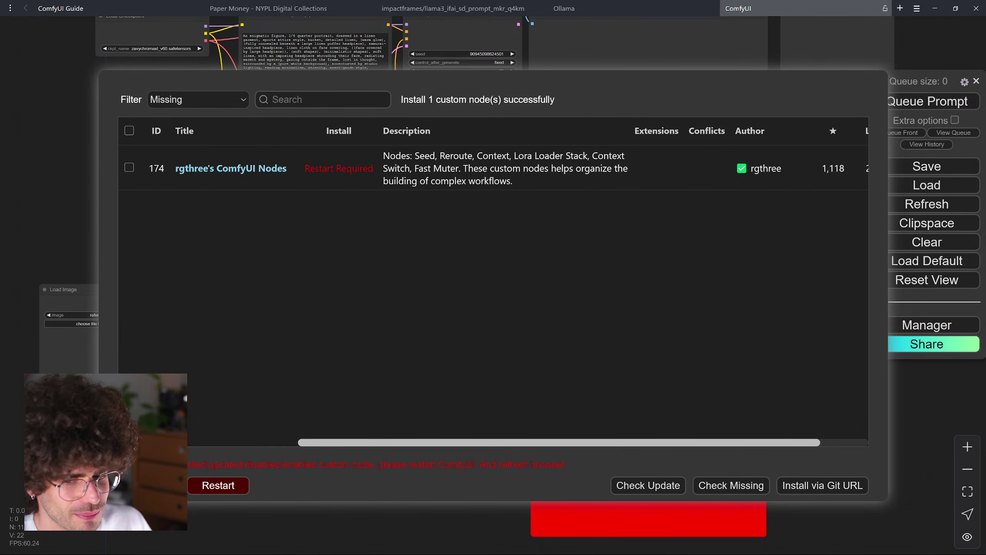
# - Switch to Stability Matrix, restart the ComfyUI package, check that the server has started and minimize the window
pyautogui.hotkey('alt', 'Tab')
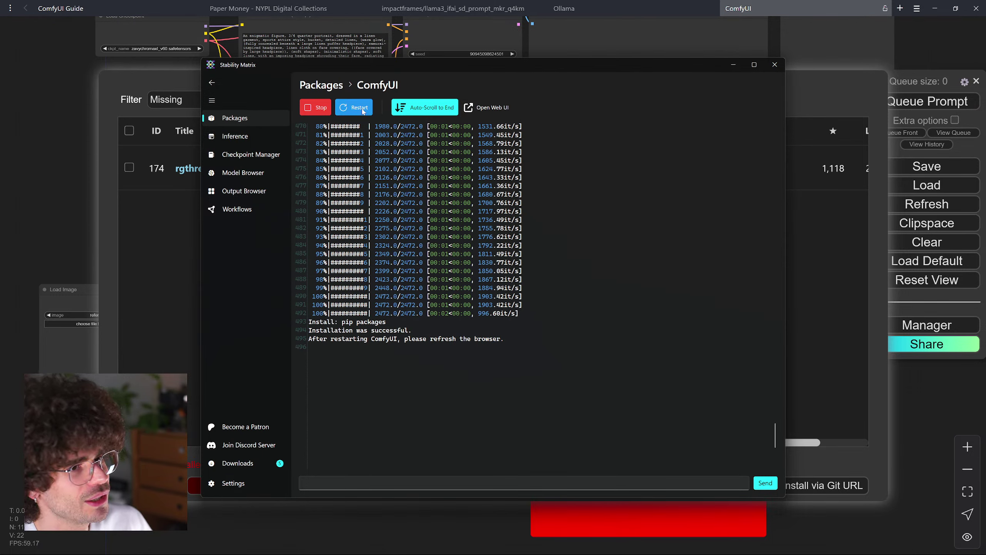
pyautogui.click(364, 111)
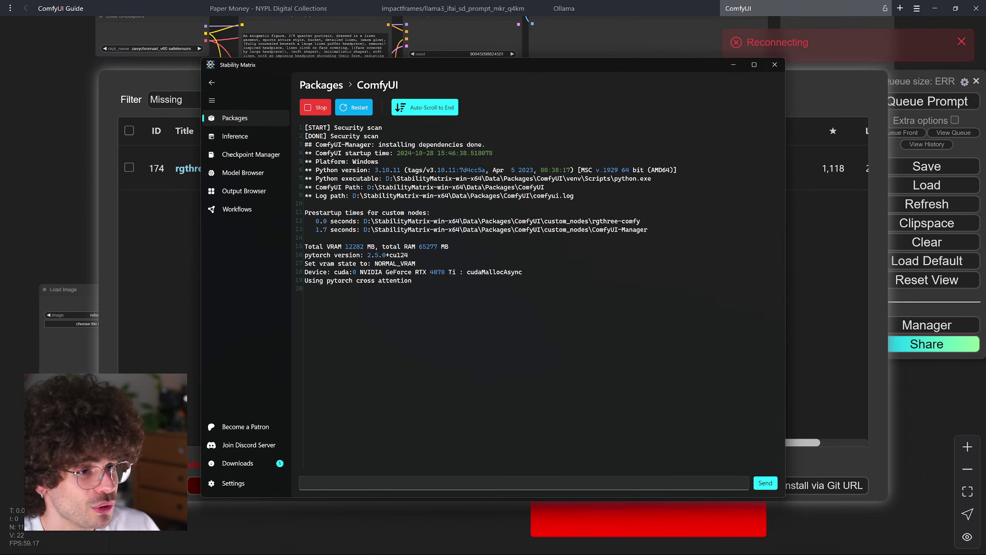
pyautogui.click(125, 312)
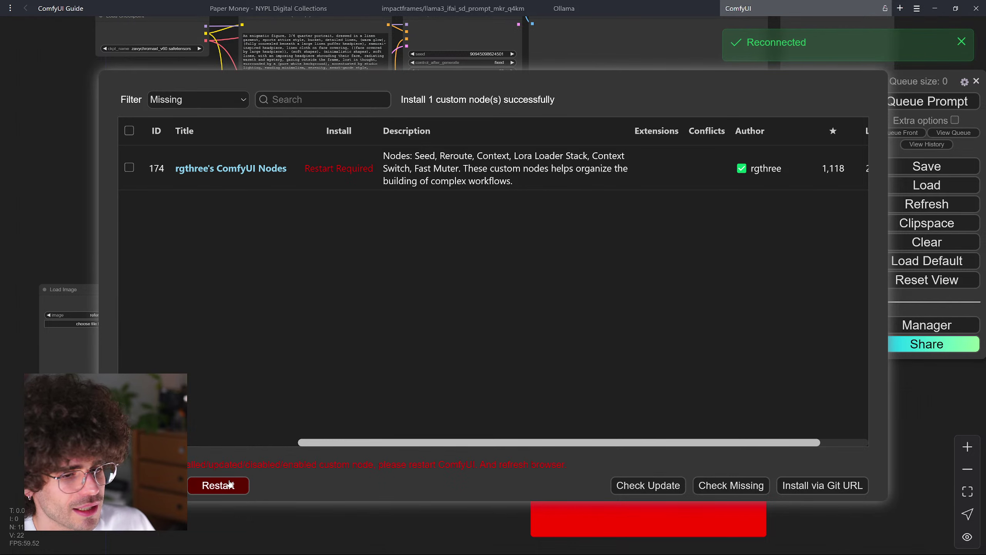
pyautogui.hotkey('alt', 'Tab')
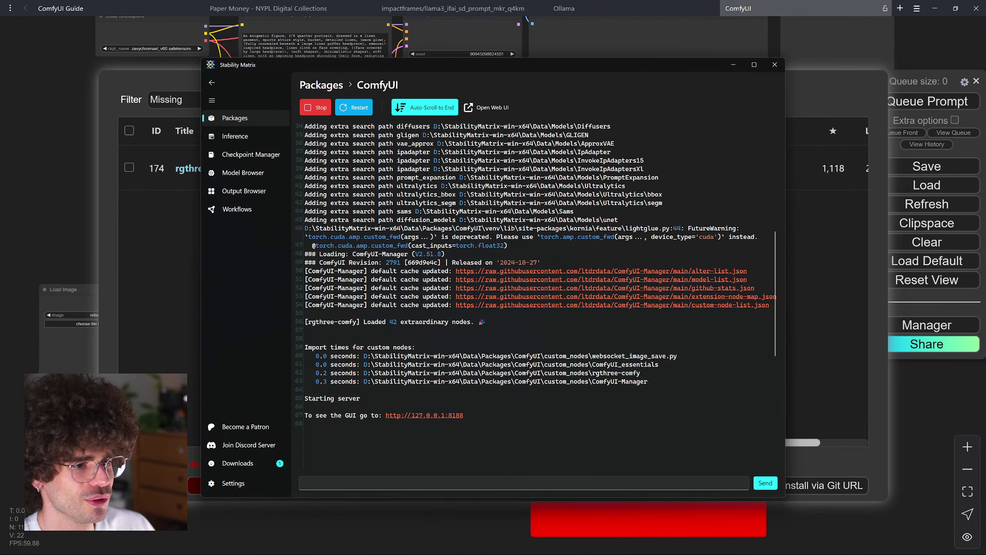
pyautogui.moveTo(306, 415); pyautogui.dragTo(305, 424)
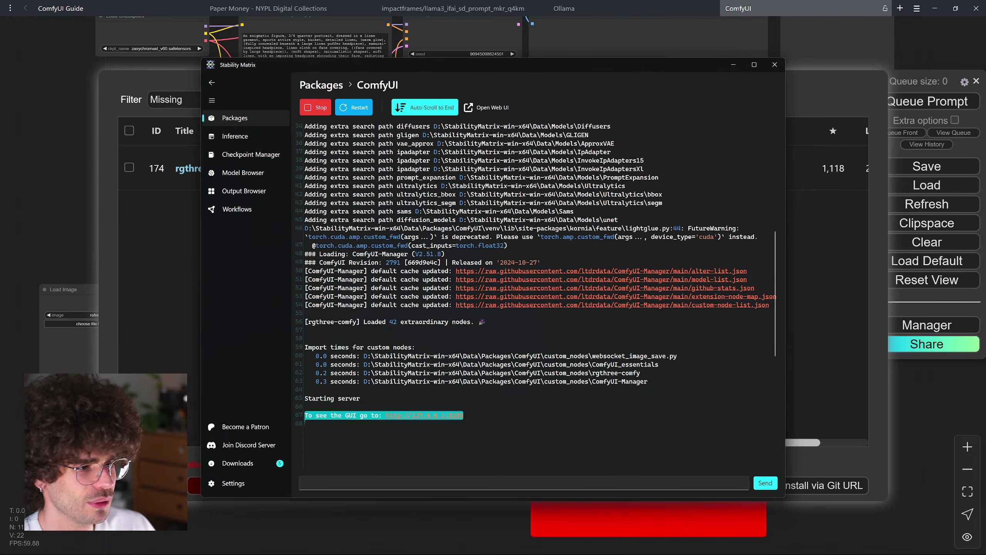
pyautogui.click(659, 364)
pyautogui.click(733, 64)
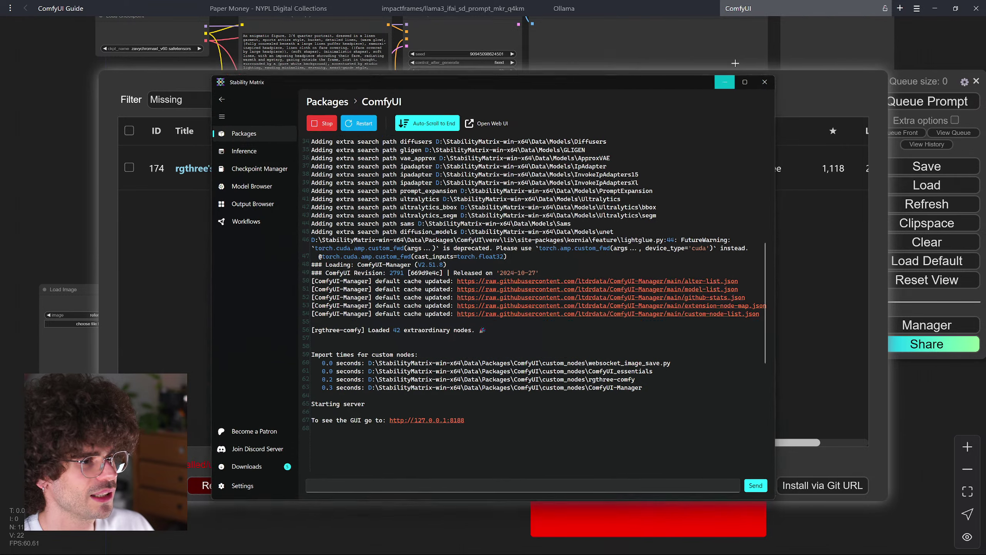
# - Close the custom nodes list and the ComfyUI Manager menu, then reload the ComfyUI page
pyautogui.click(156, 485)
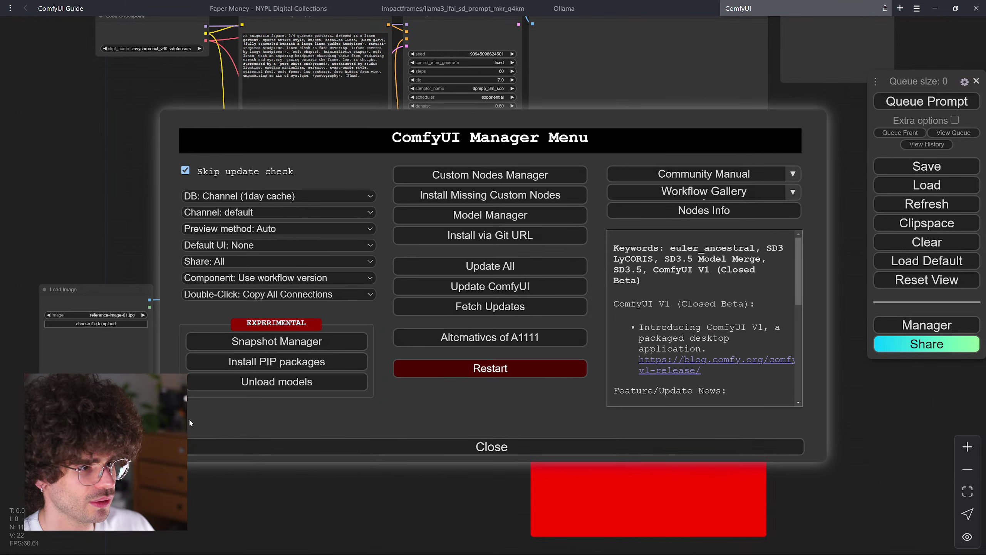
pyautogui.click(369, 449)
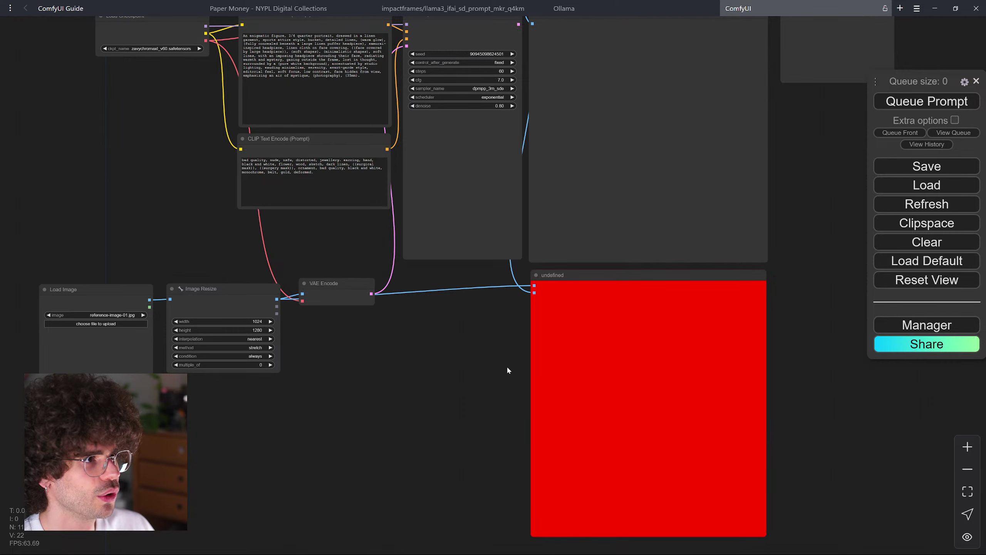
pyautogui.press('F5')
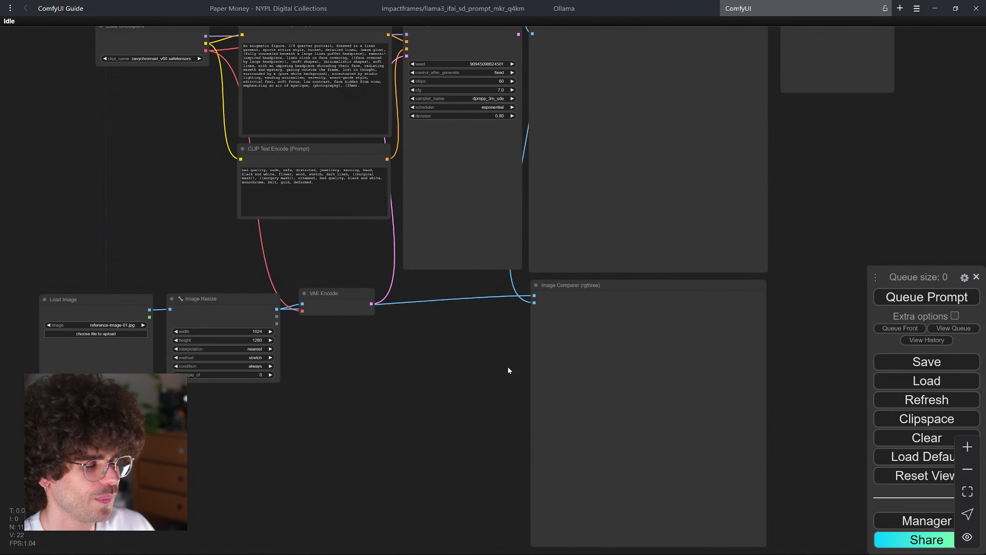
# - Examine the Image Comparer (rgthree) node and its connections within the reloaded workflow
pyautogui.scroll(4, 606, 412)
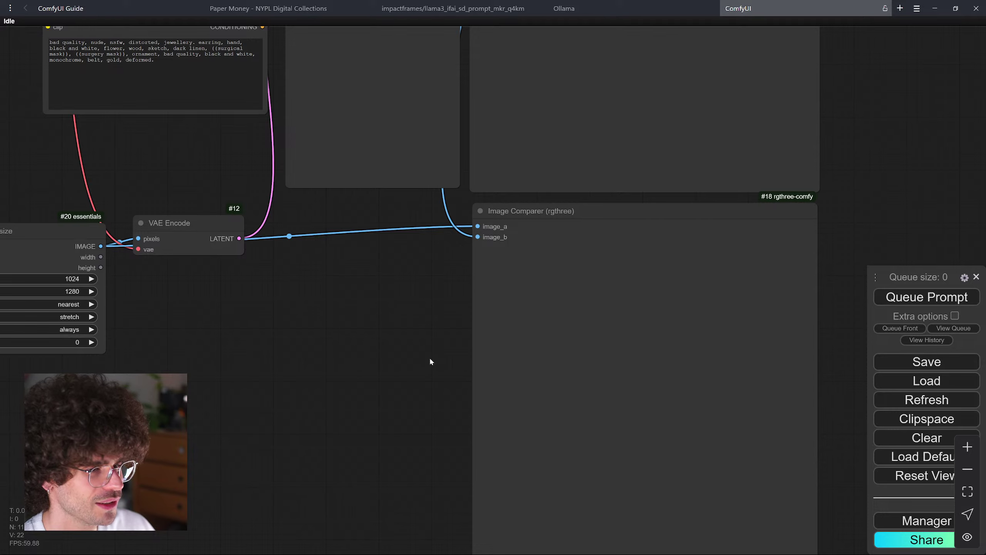
pyautogui.scroll(-4, 414, 354)
pyautogui.moveTo(353, 347); pyautogui.dragTo(557, 354)
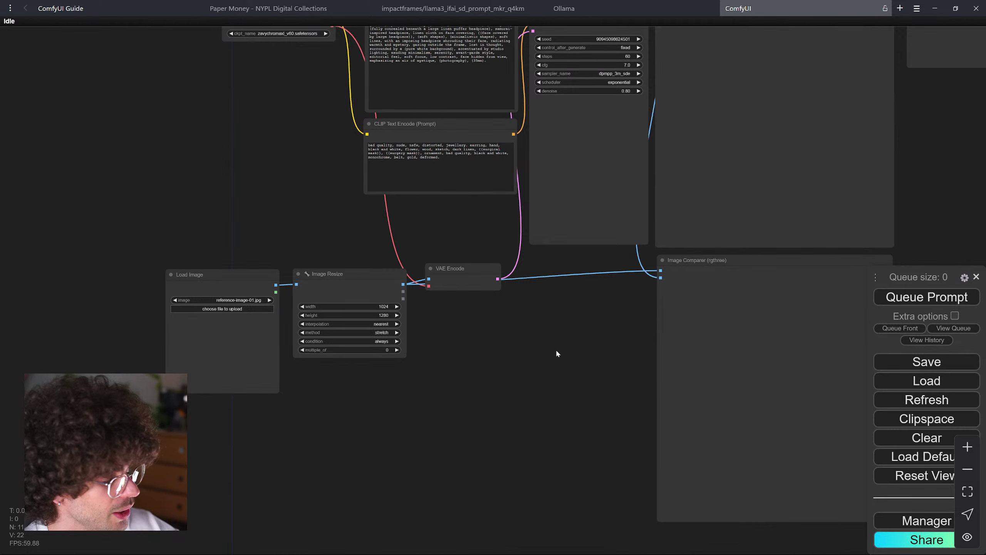
pyautogui.scroll(-2, 497, 204)
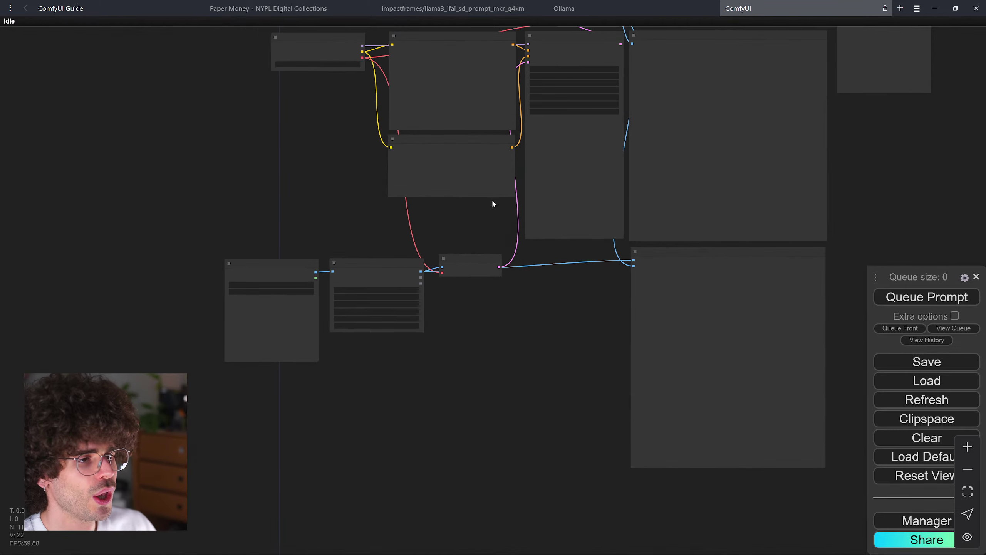
pyautogui.moveTo(493, 204); pyautogui.dragTo(559, 392)
pyautogui.scroll(3, 516, 315)
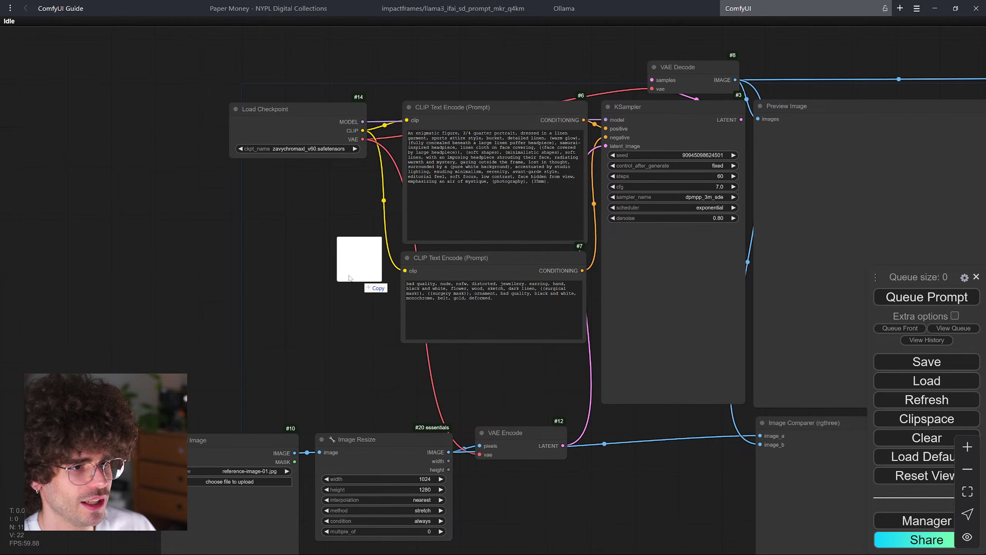
# - Select zavychromaxl_v60.safetensors as the checkpoint in the Load Checkpoint node
pyautogui.scroll(-1, 335, 277)
pyautogui.scroll(2, 329, 291)
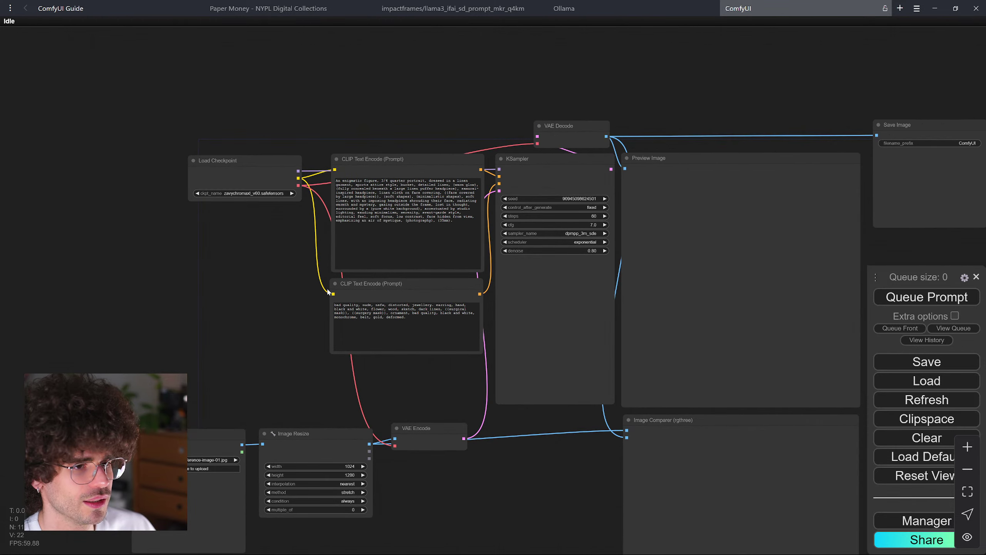
pyautogui.moveTo(480, 204); pyautogui.dragTo(416, 161)
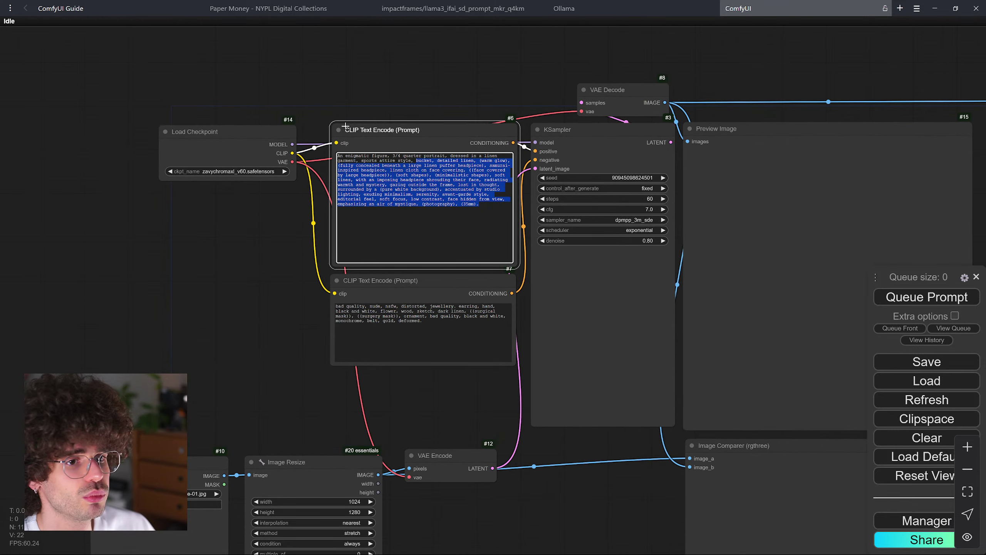
pyautogui.click(243, 171)
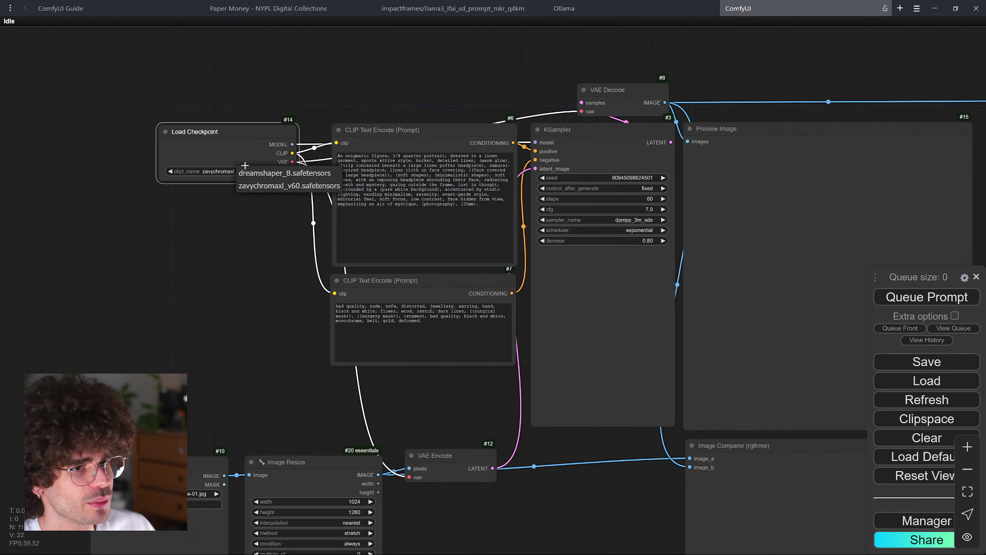
pyautogui.click(266, 187)
pyautogui.click(388, 338)
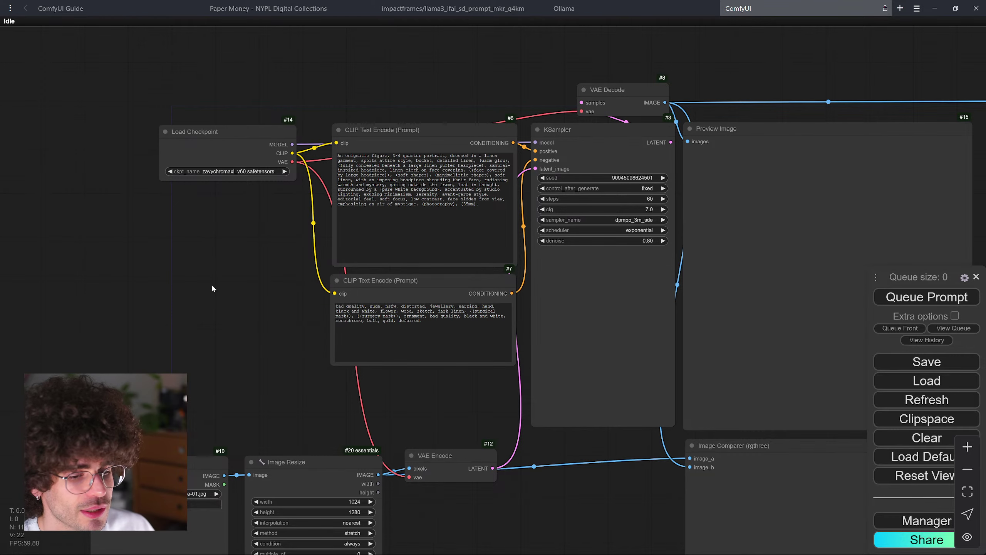
# - Switch to the ComfyUI Guide presentation and advance to the slide with the engraved reference image for the Load Image node
pyautogui.moveTo(213, 287); pyautogui.dragTo(250, 108)
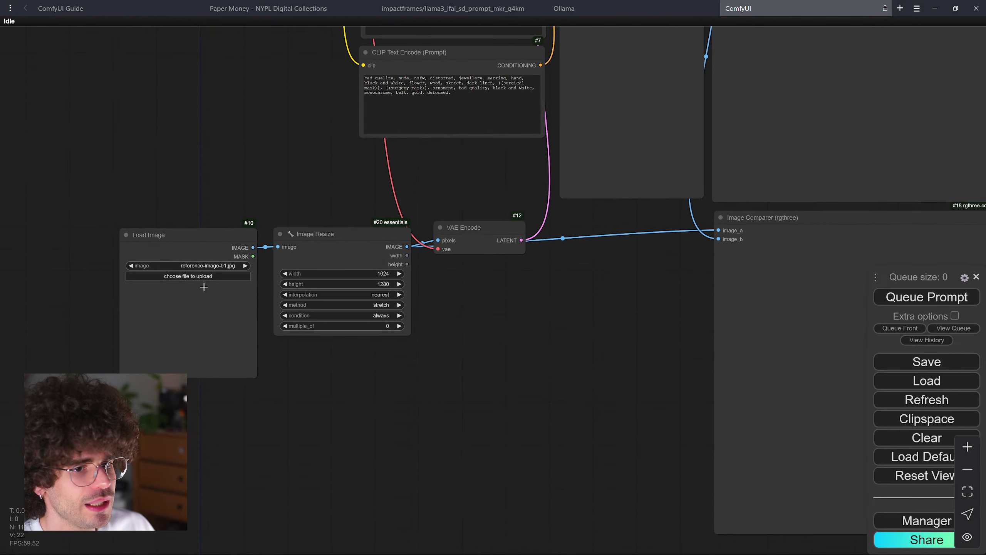
pyautogui.click(153, 6)
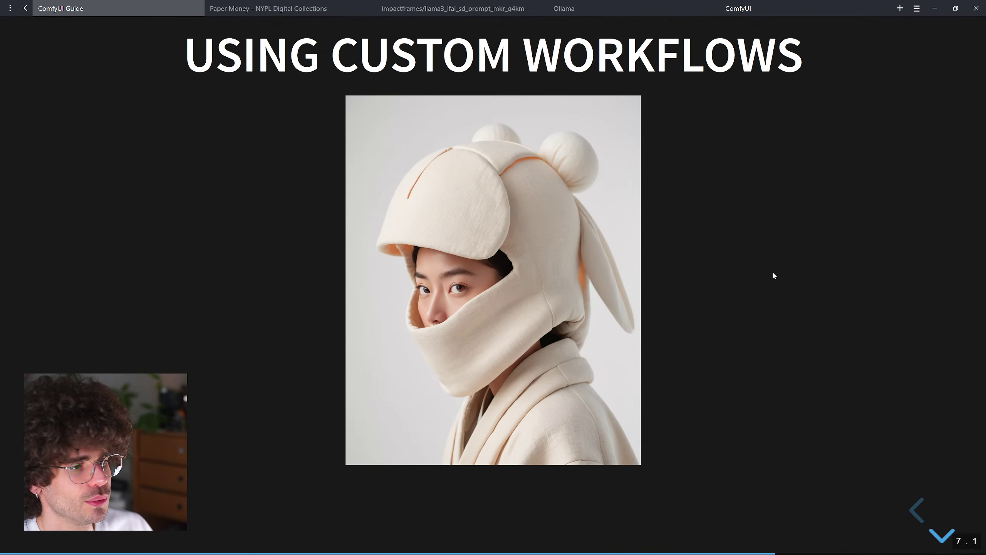
pyautogui.press('Down')
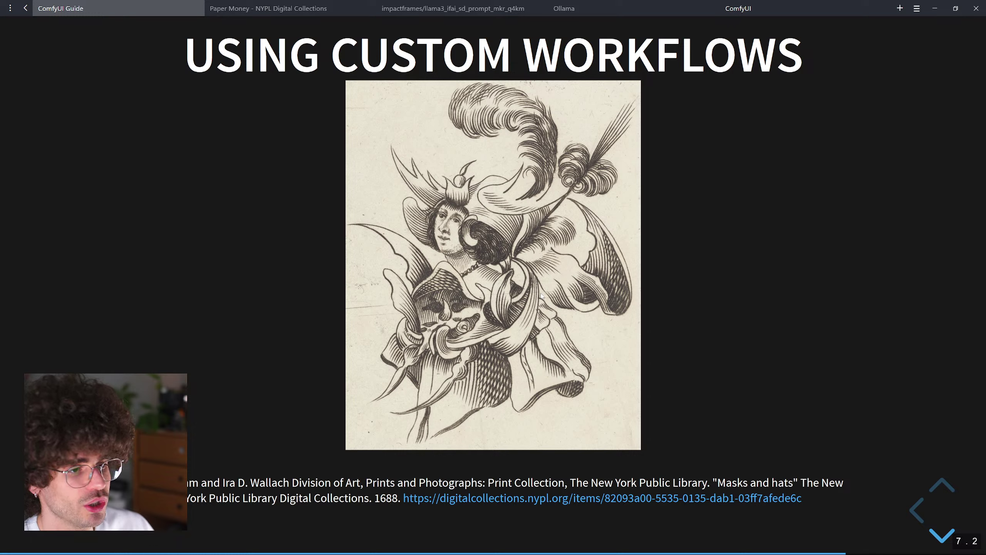
# - Open the reference image's NYPL Digital Collections source page in a new tab, view it, close it and return to the guide slide
pyautogui.middleClick(529, 501)
pyautogui.click(283, 4)
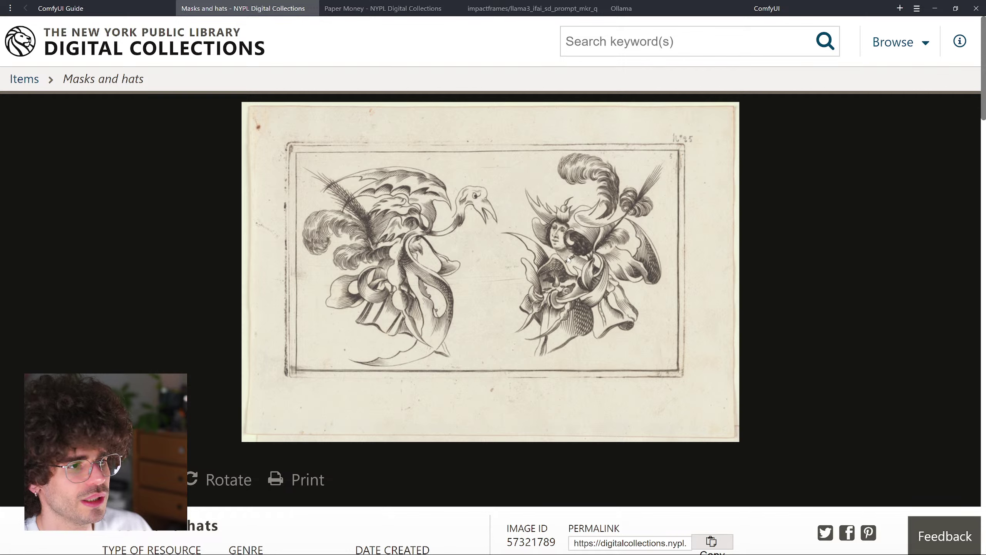
pyautogui.click(312, 8)
pyautogui.click(163, 3)
pyautogui.click(527, 225)
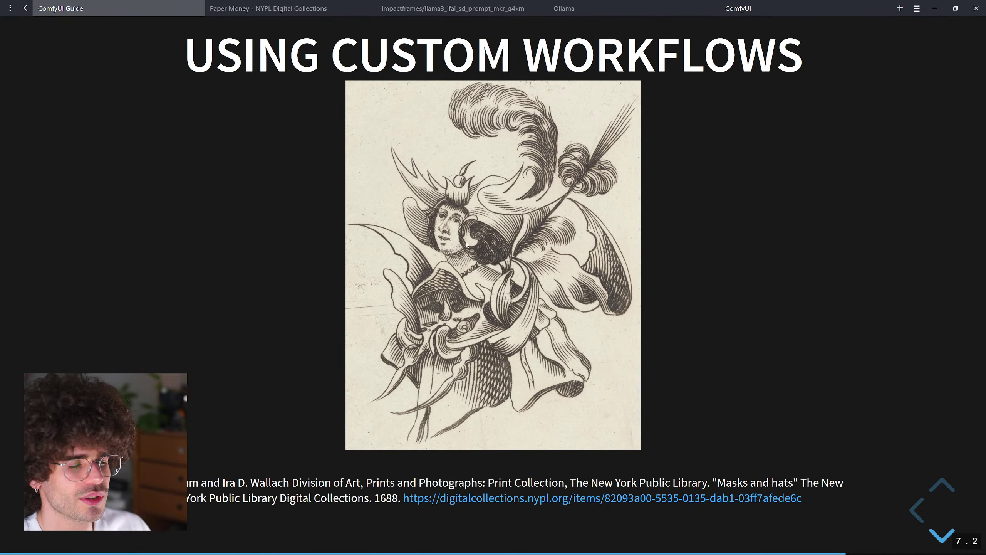
# - Save the slide's reference image to the SanDisk 1000 (D:) drive as reference-image-01.jpg, replacing the existing file
pyautogui.rightClick(481, 243)
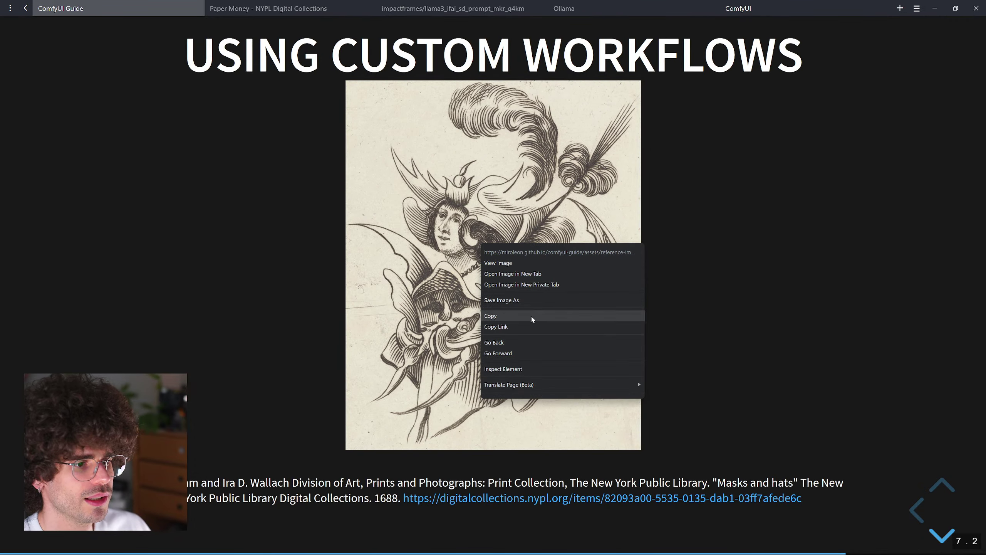
pyautogui.click(534, 300)
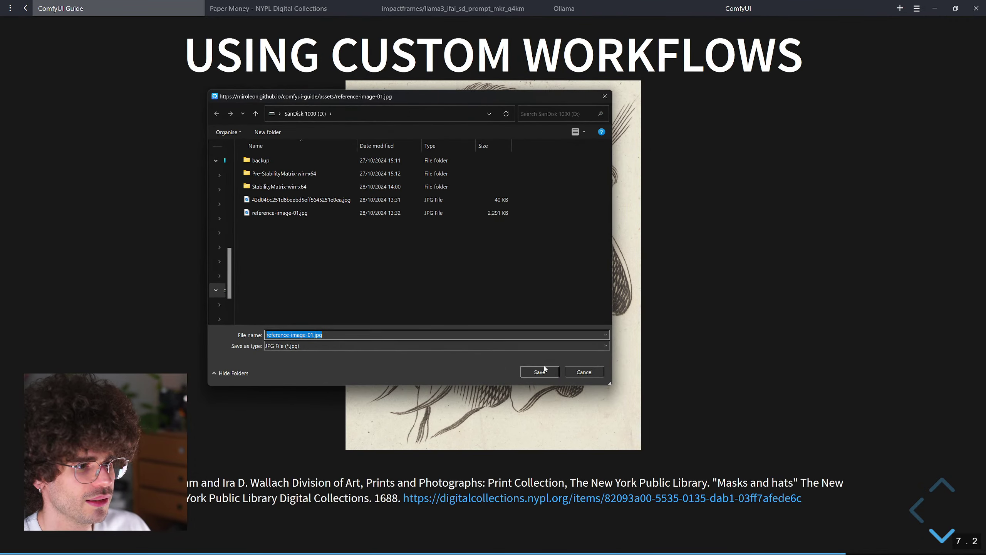
pyautogui.click(544, 371)
pyautogui.click(521, 286)
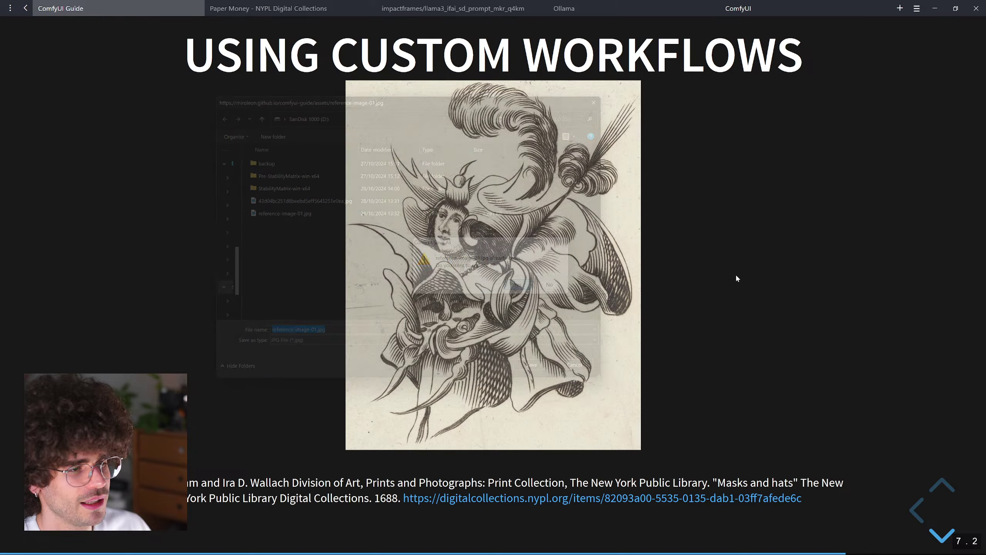
# - Return to the ComfyUI workflow and load the downloaded reference-image-01.jpg into the Load Image node
pyautogui.click(736, 8)
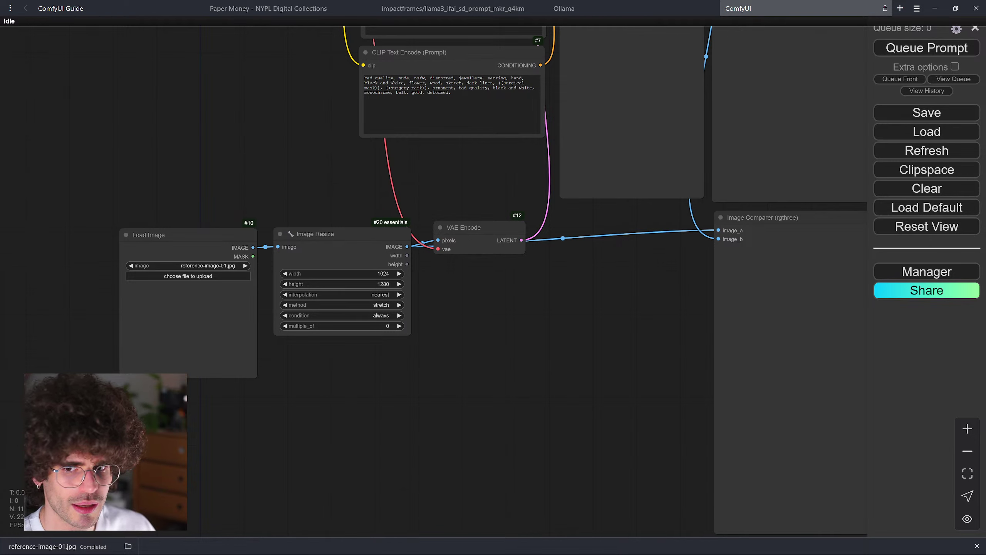
pyautogui.moveTo(43, 546); pyautogui.dragTo(213, 315)
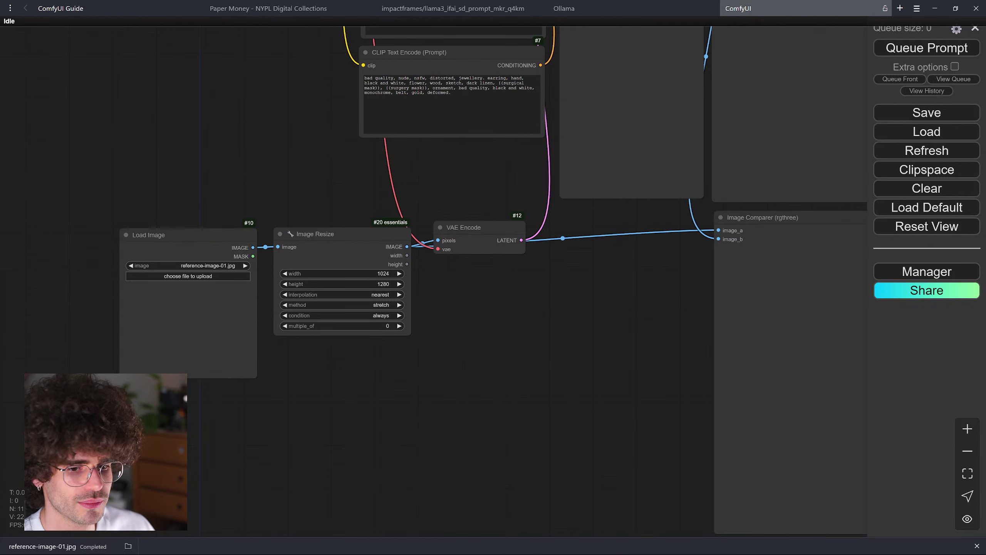
pyautogui.moveTo(89, 541); pyautogui.dragTo(220, 336)
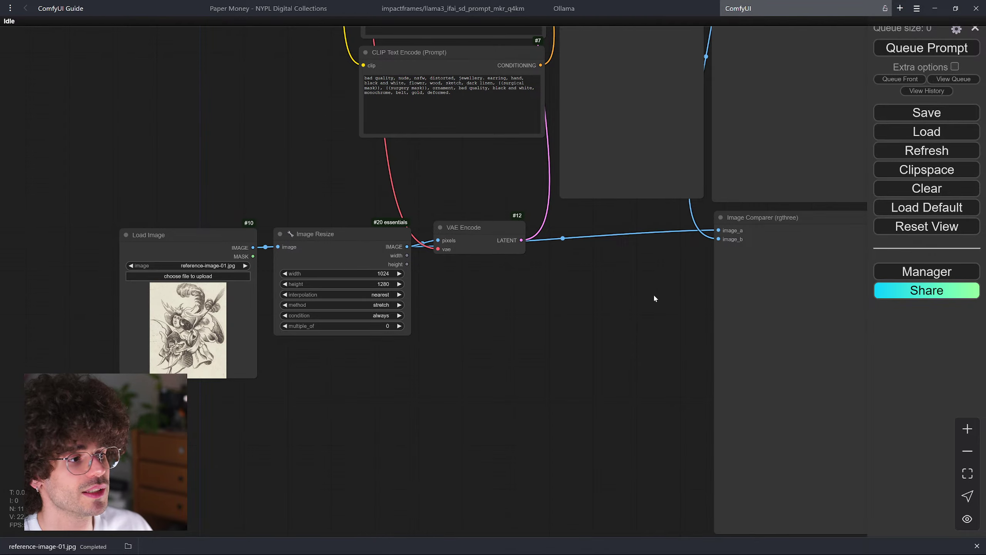
# - Examine the KSampler settings and the positive and negative prompts, including the parenthesised terms in the positive prompt
pyautogui.moveTo(654, 298); pyautogui.dragTo(456, 493)
pyautogui.scroll(4, 394, 211)
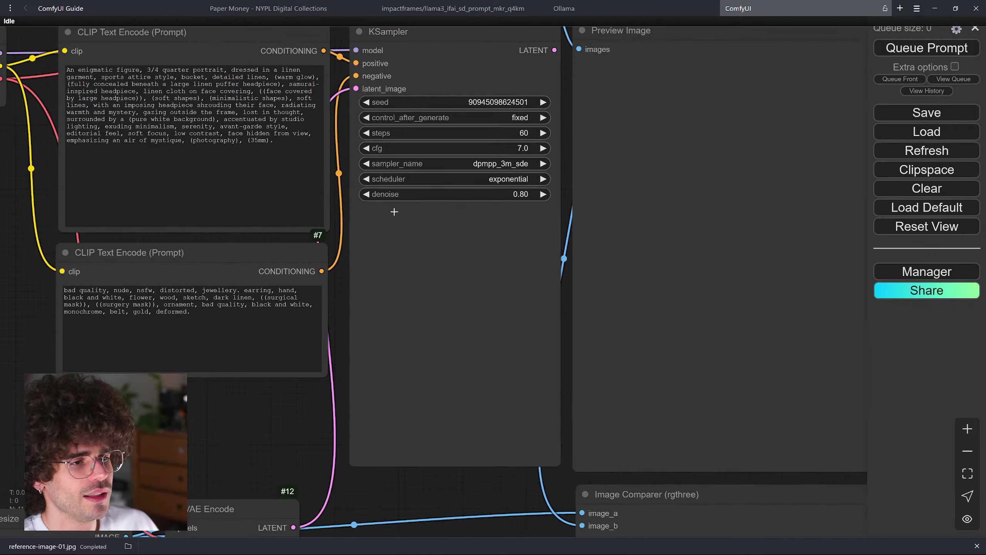
pyautogui.scroll(1, 394, 212)
pyautogui.moveTo(561, 153); pyautogui.dragTo(558, 284)
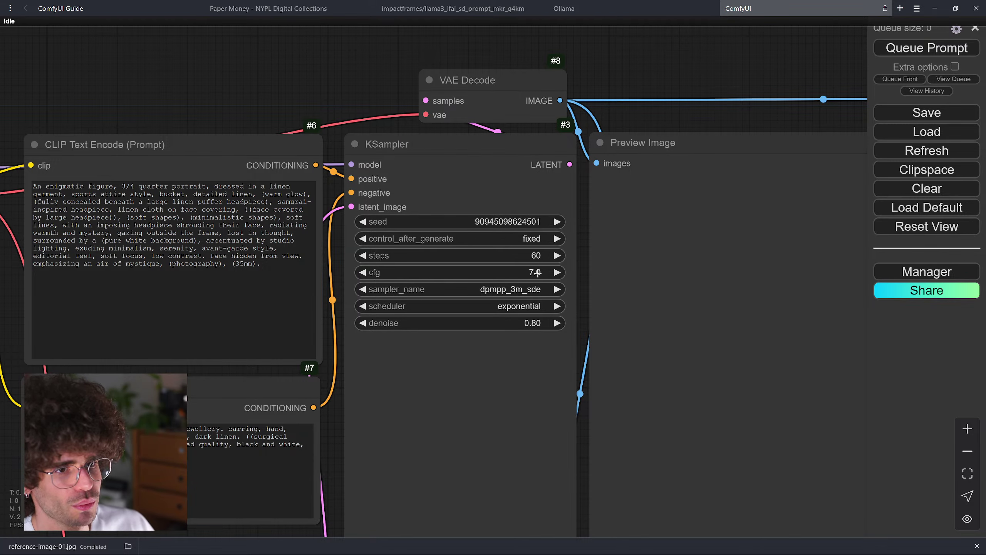
pyautogui.moveTo(254, 84); pyautogui.dragTo(436, 95)
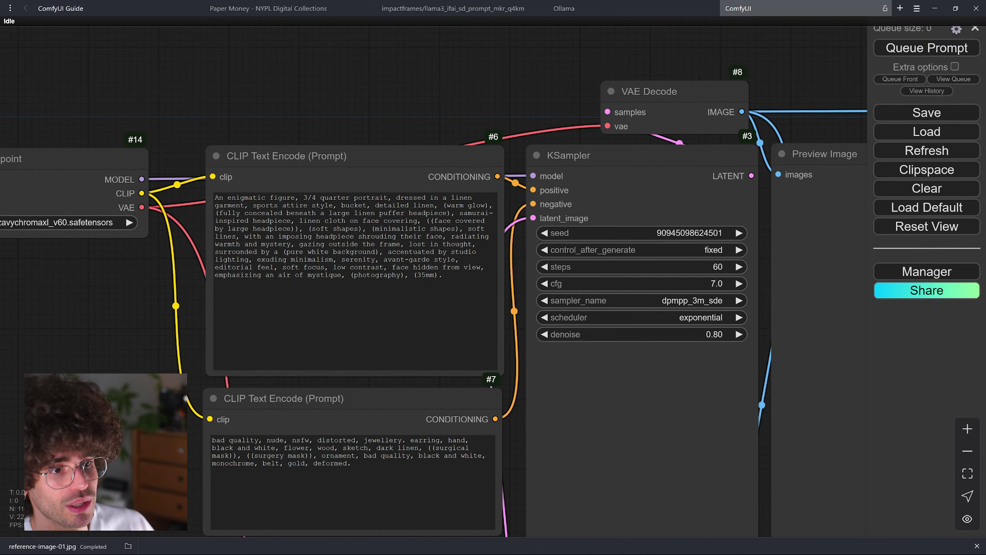
pyautogui.scroll(3, 195, 318)
pyautogui.moveTo(185, 312); pyautogui.dragTo(228, 333)
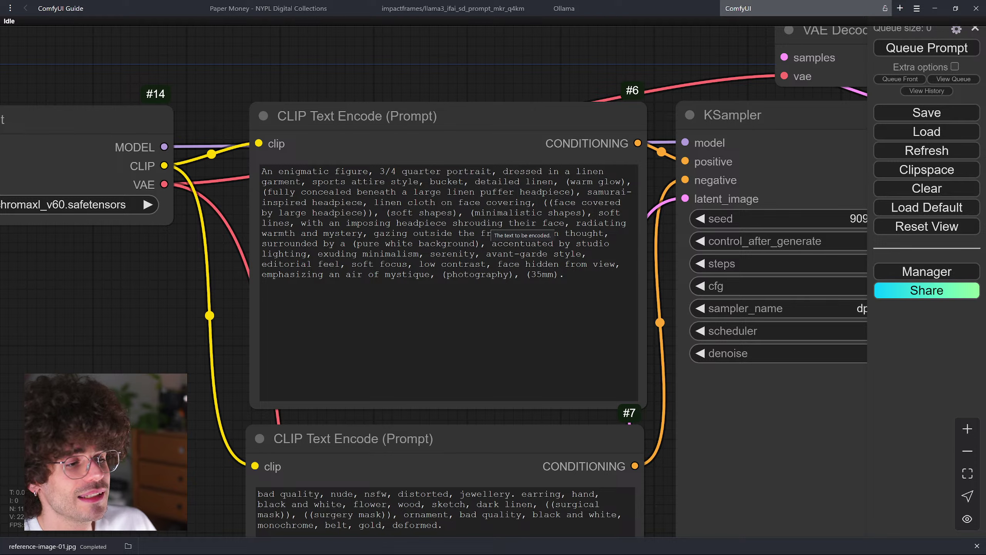
pyautogui.click(553, 203)
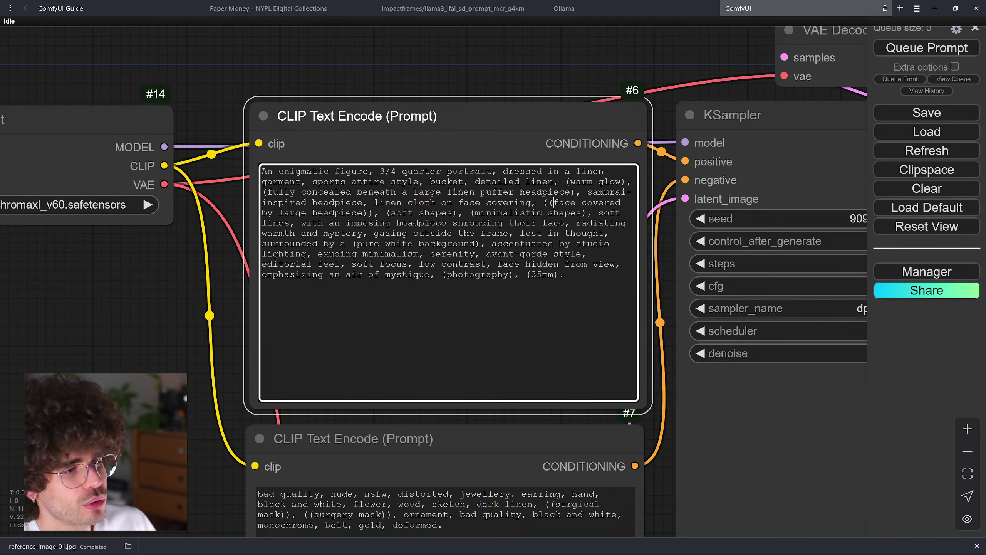
pyautogui.press('Left')
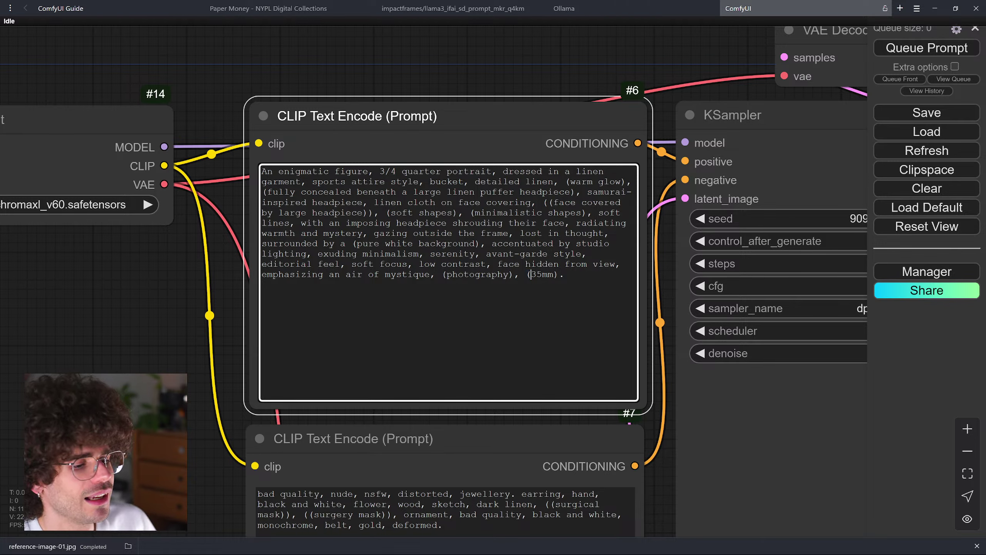
# - Queue the image-to-image workflow to generate an image from the prompts and the reference
pyautogui.scroll(-8, 425, 342)
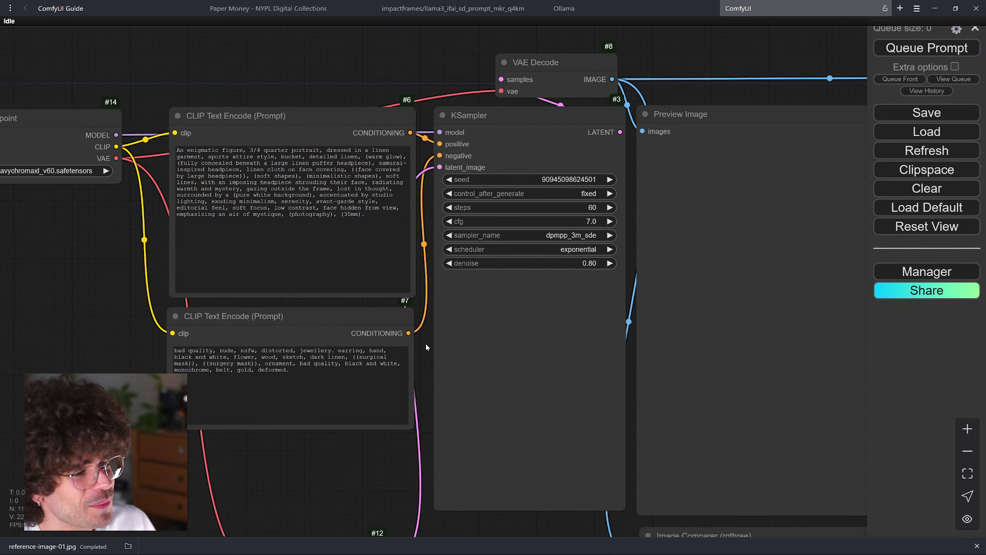
pyautogui.scroll(1, 441, 394)
pyautogui.moveTo(441, 394); pyautogui.dragTo(408, 305)
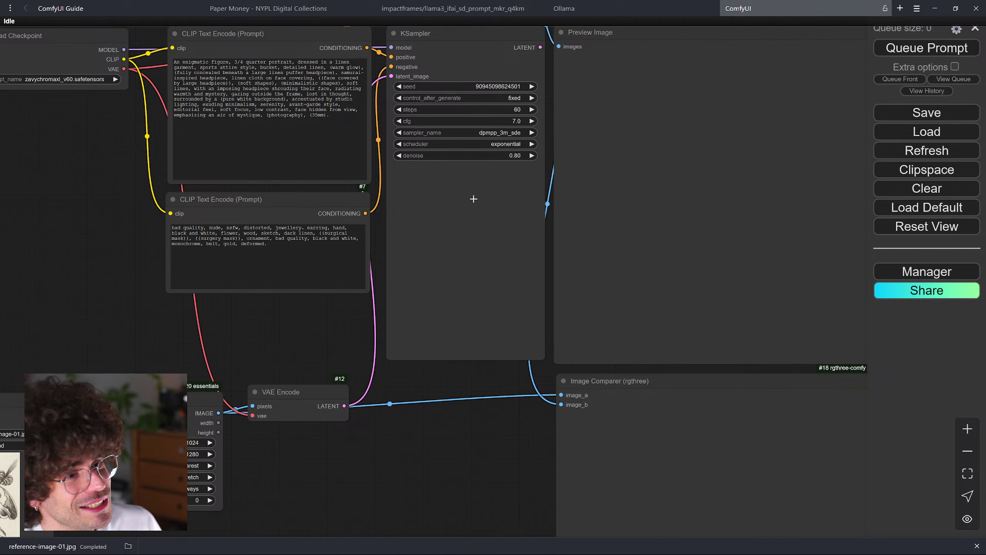
pyautogui.scroll(-2, 764, 183)
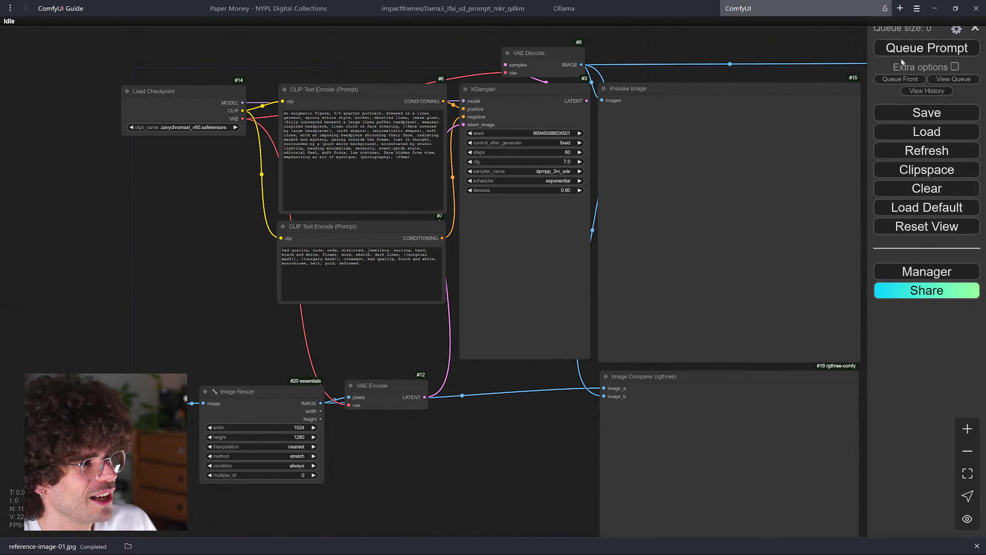
pyautogui.click(904, 53)
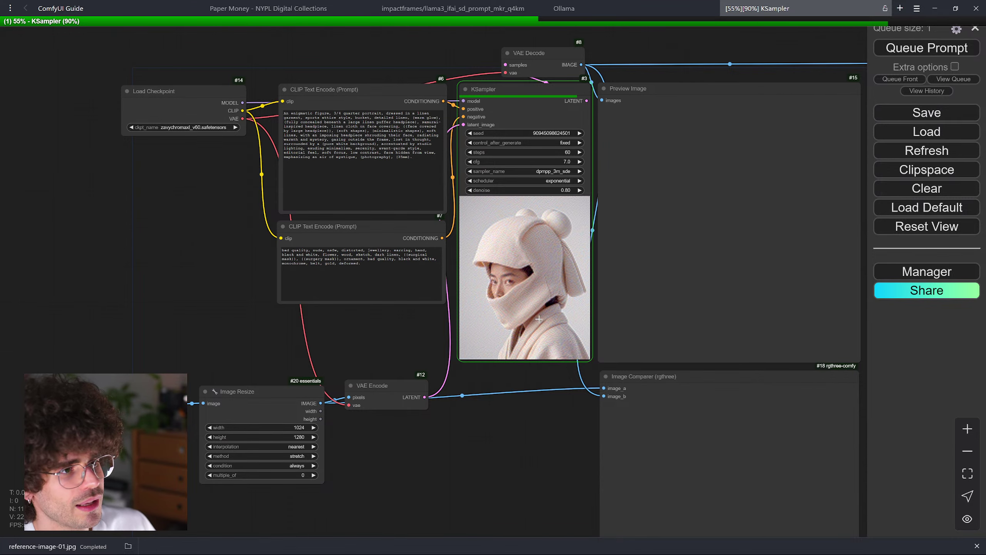
# - Inspect the generated figure in the KSampler and Preview Image nodes, and compare it with the reference in the Image Comparer node
pyautogui.scroll(4, 569, 280)
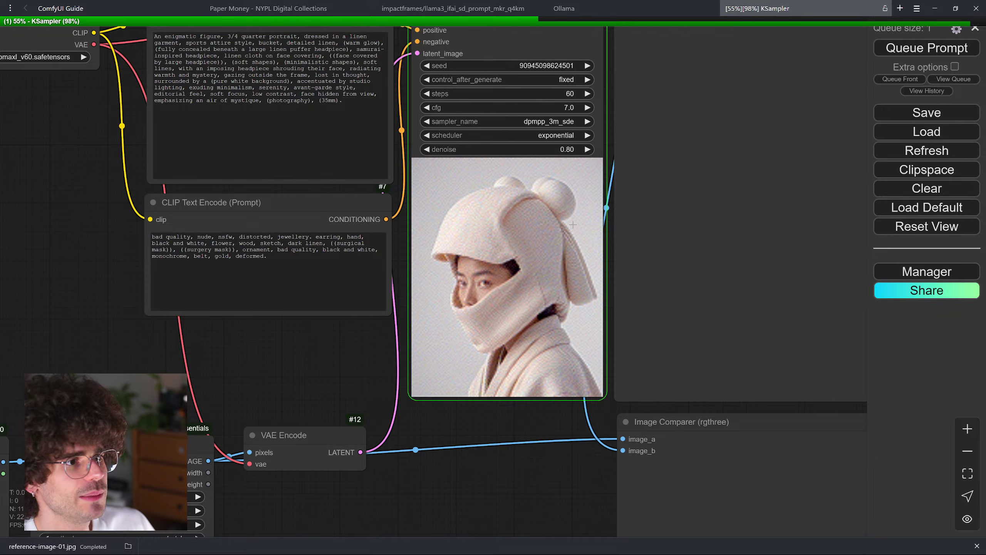
pyautogui.scroll(-2, 524, 407)
pyautogui.moveTo(501, 408); pyautogui.dragTo(595, 198)
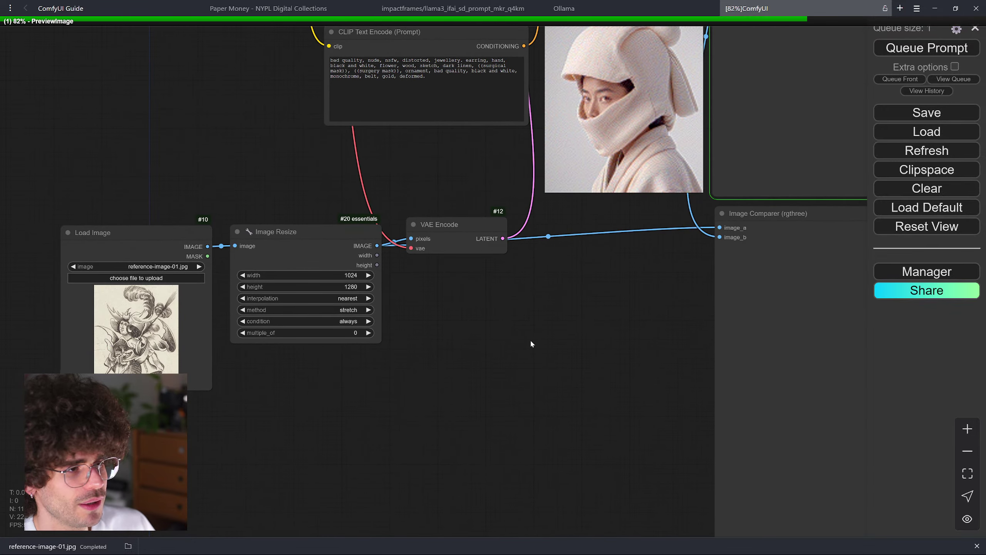
pyautogui.scroll(-3, 577, 323)
pyautogui.moveTo(576, 324); pyautogui.dragTo(281, 241)
pyautogui.scroll(3, 326, 338)
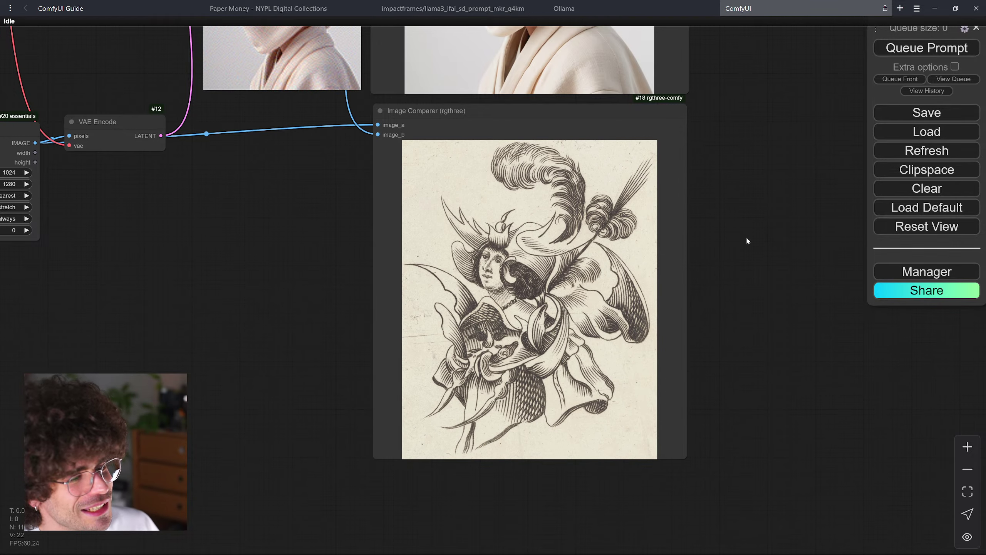
pyautogui.moveTo(746, 236); pyautogui.dragTo(737, 396)
pyautogui.scroll(-5, 737, 399)
pyautogui.moveTo(731, 282); pyautogui.dragTo(735, 331)
pyautogui.scroll(1, 736, 330)
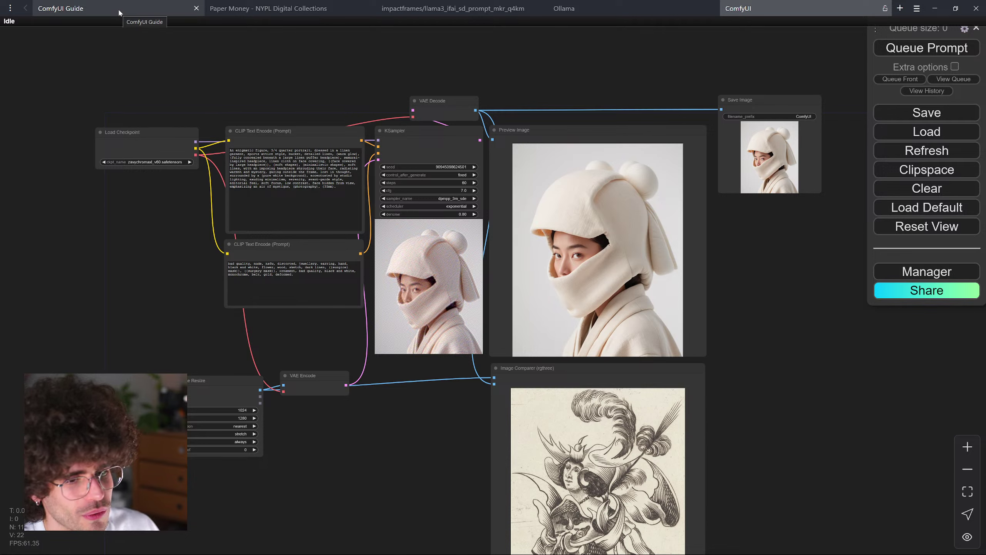
pyautogui.click(556, 370)
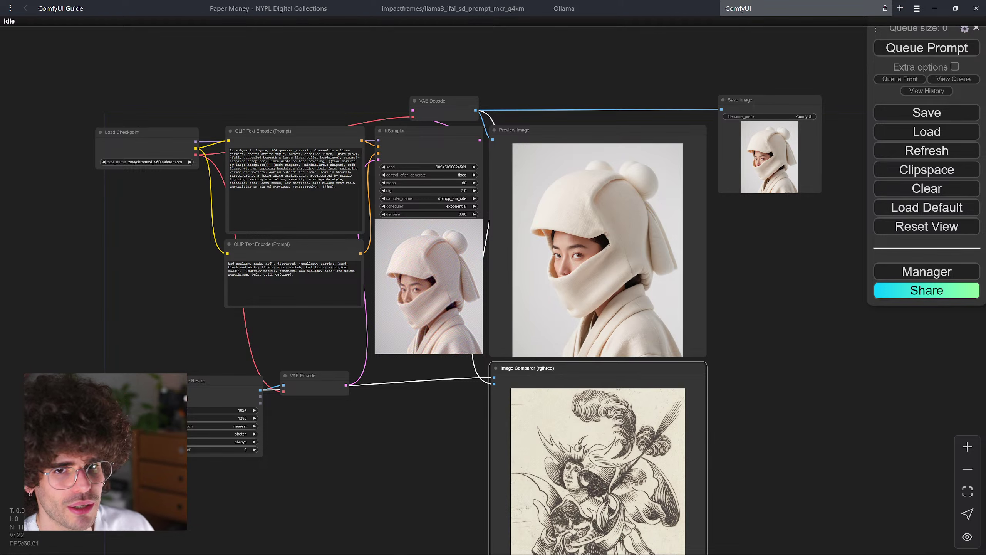
# - Switch to the ComfyUI Guide presentation and advance to the Seamless Tile Generator slide
pyautogui.click(97, 8)
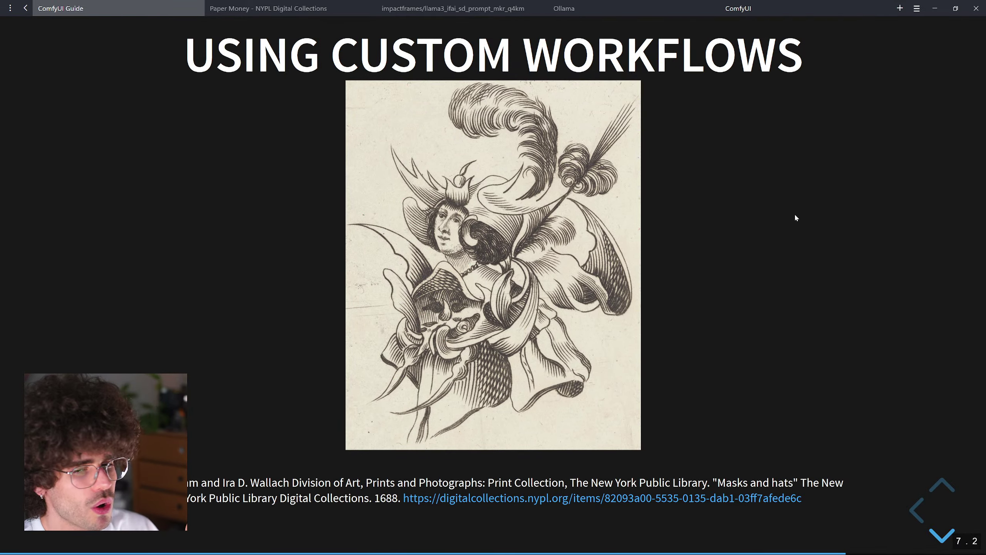
pyautogui.press('Down')
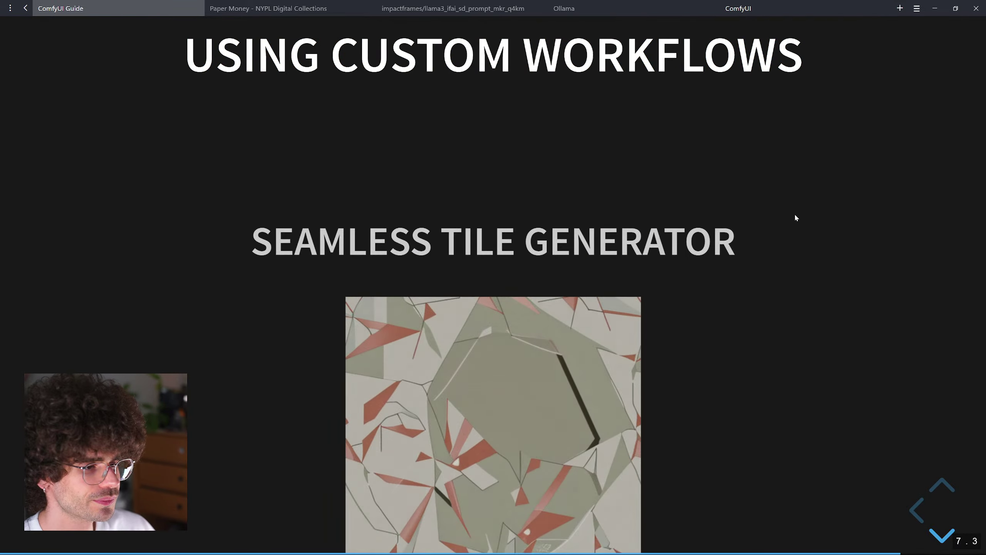
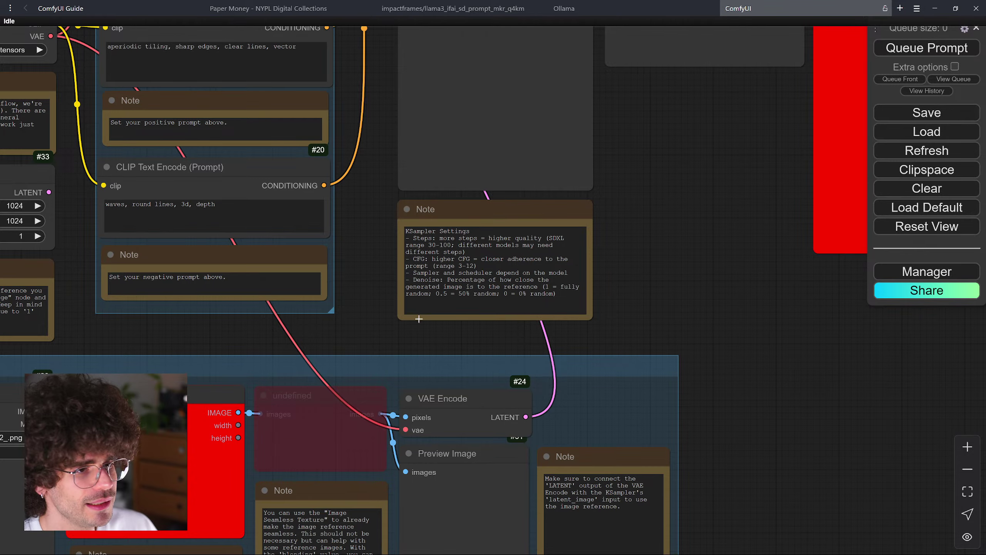
# - Examine the seamless tile workflow's KSampler notes, Prompts group and Reference Image group, including the nodes marked as missing
pyautogui.moveTo(706, 449); pyautogui.dragTo(662, 393)
pyautogui.scroll(-5, 733, 307)
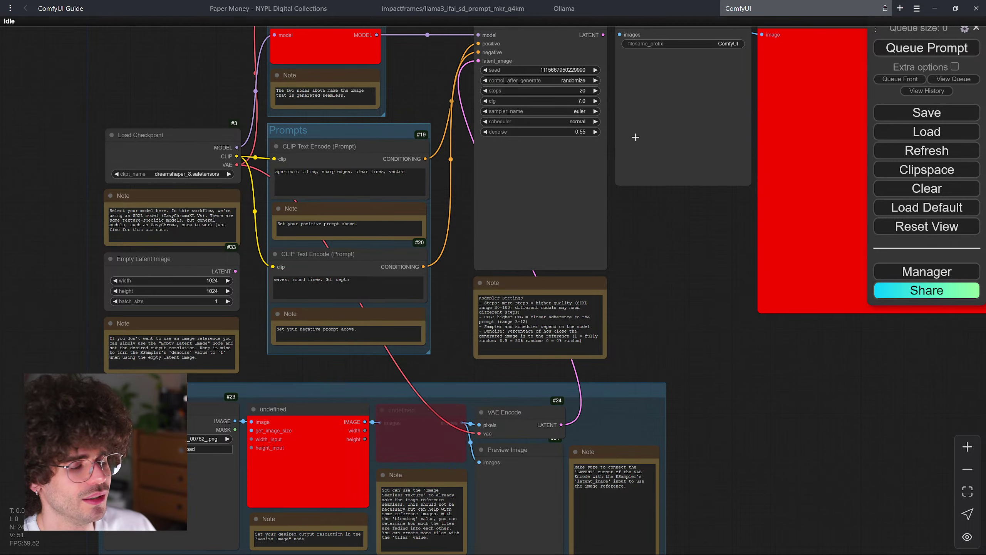
pyautogui.scroll(-4, 641, 156)
pyautogui.moveTo(654, 229)
pyautogui.mouseDown()
pyautogui.moveTo(607, 286)
pyautogui.moveTo(648, 219)
pyautogui.mouseUp()
pyautogui.scroll(5, 606, 285)
pyautogui.scroll(-2, 595, 292)
pyautogui.moveTo(452, 331)
pyautogui.mouseDown()
pyautogui.moveTo(492, 348)
pyautogui.moveTo(483, 311)
pyautogui.moveTo(455, 329)
pyautogui.mouseUp()
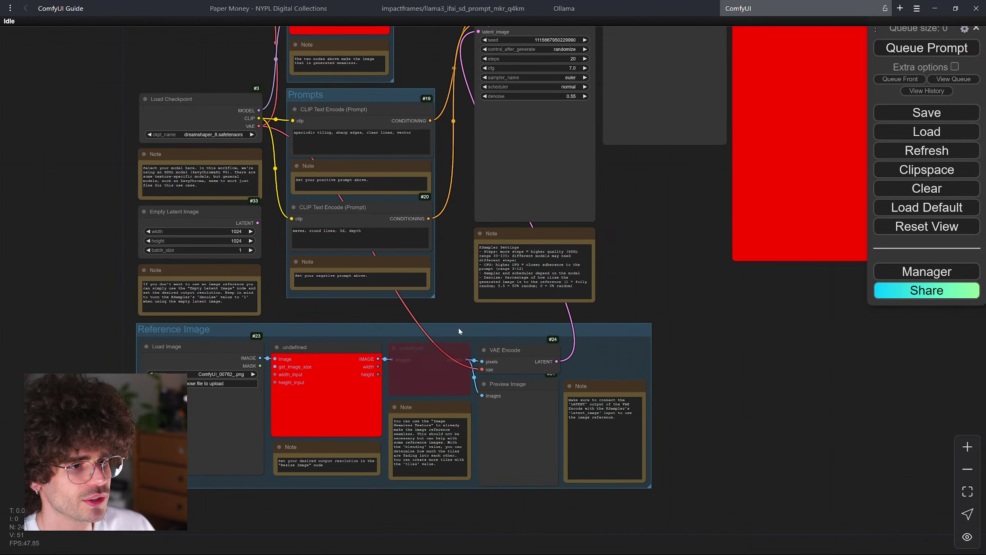
# - Install the missing custom node packs WAS Node Suite, Comfyroll Studio, Seamless tiling Node and KJNodes for ComfyUI
pyautogui.moveTo(392, 97)
pyautogui.mouseDown()
pyautogui.moveTo(397, 114)
pyautogui.moveTo(389, 107)
pyautogui.mouseUp()
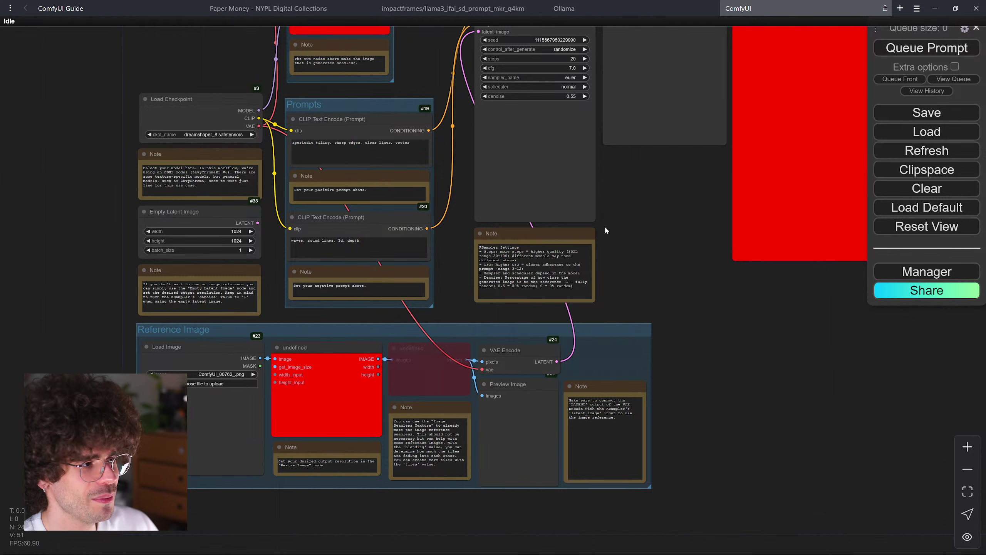
pyautogui.click(922, 271)
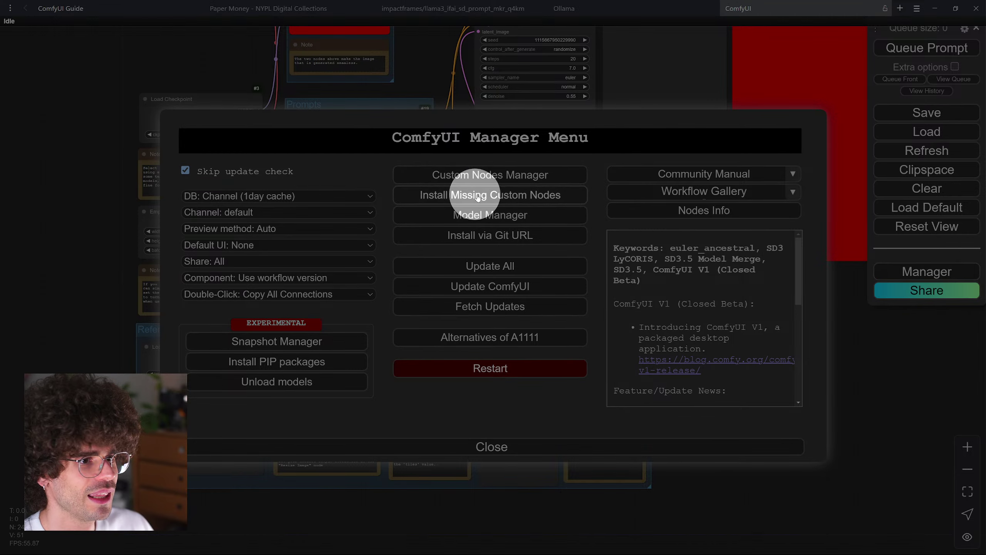
pyautogui.click(530, 195)
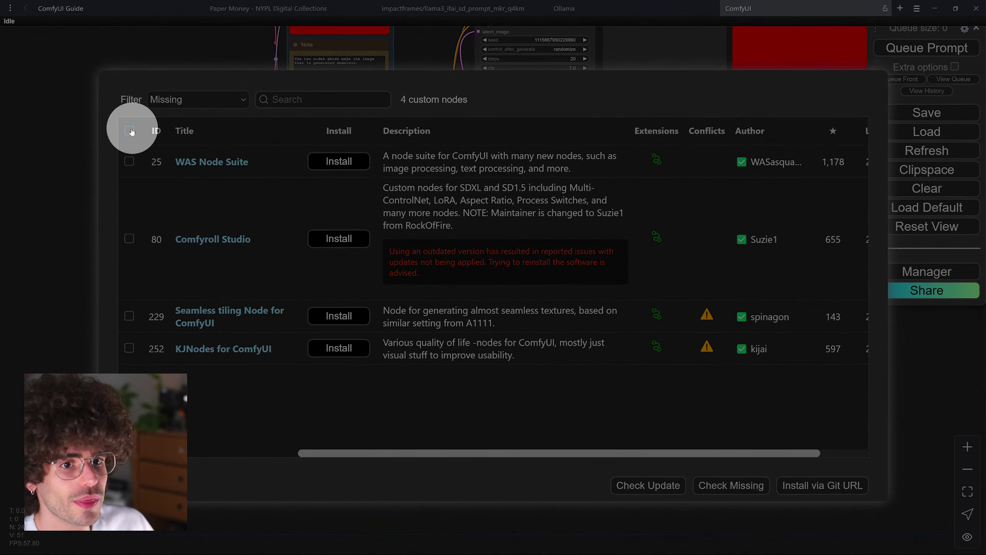
pyautogui.click(130, 131)
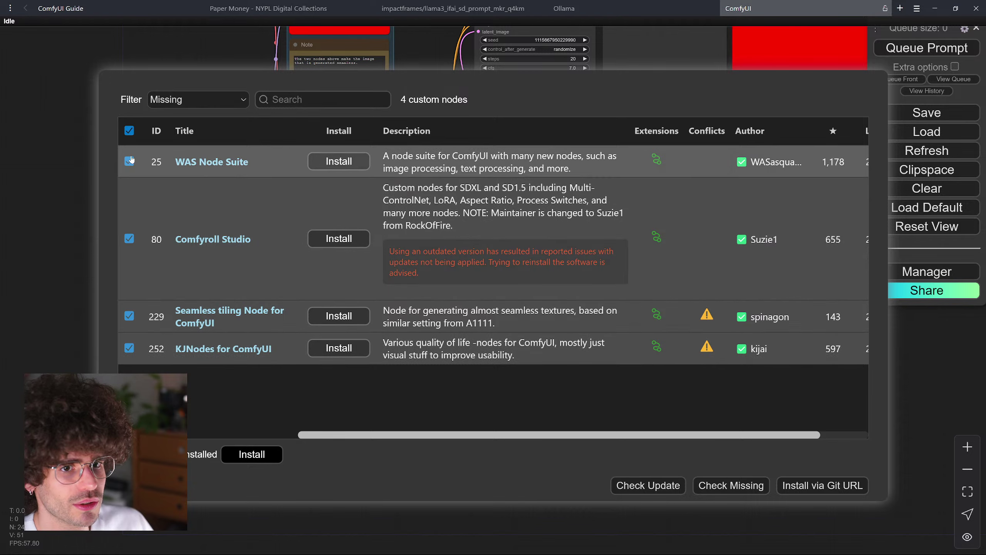
pyautogui.click(130, 161)
pyautogui.click(129, 238)
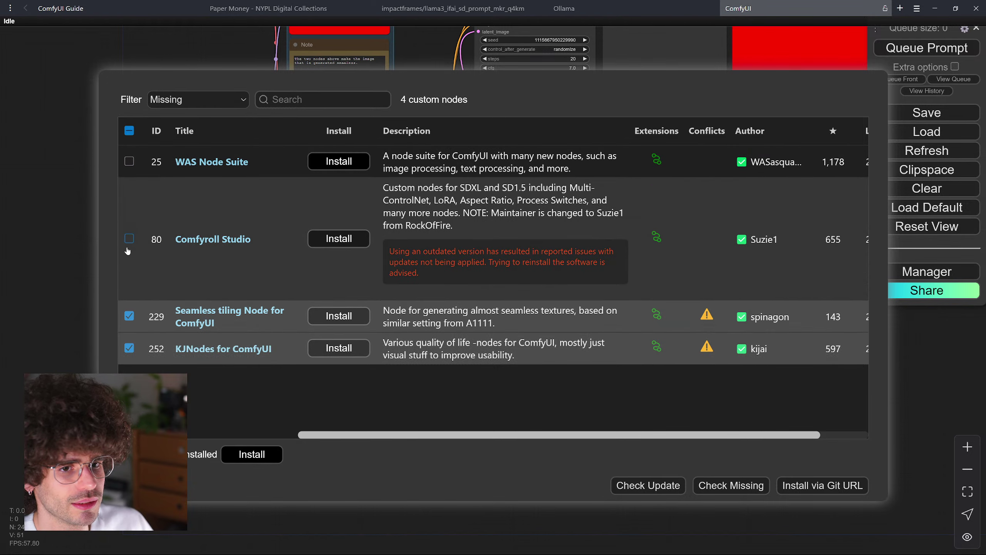
pyautogui.click(129, 239)
pyautogui.click(129, 161)
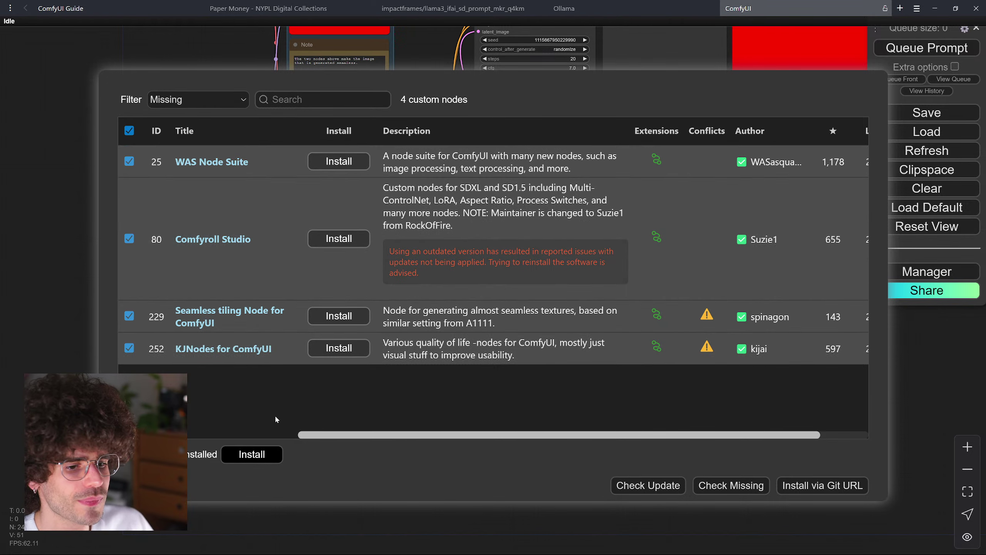
pyautogui.click(253, 454)
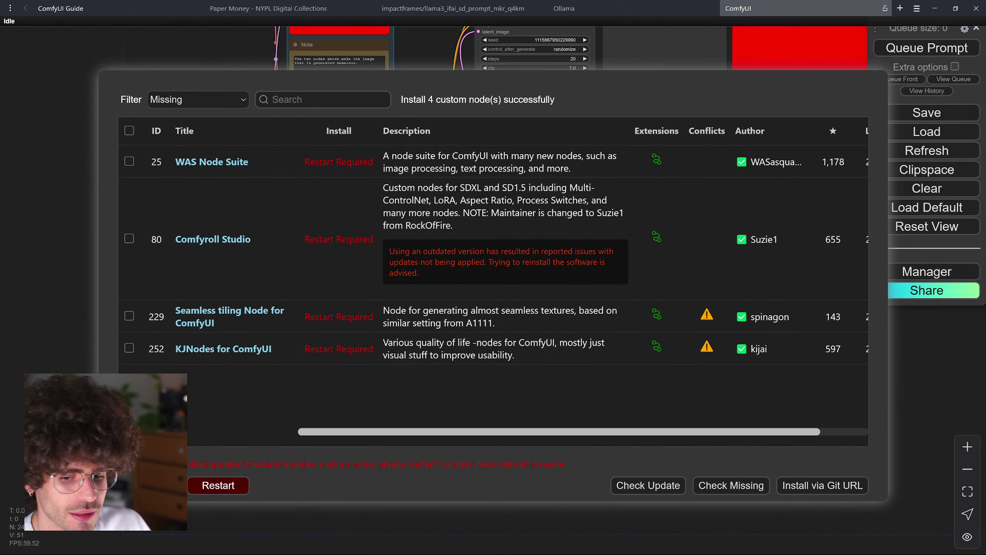
# - Switch to Stability Matrix, restart the ComfyUI package and minimize the window once the server has started
pyautogui.hotkey('alt', 'Tab')
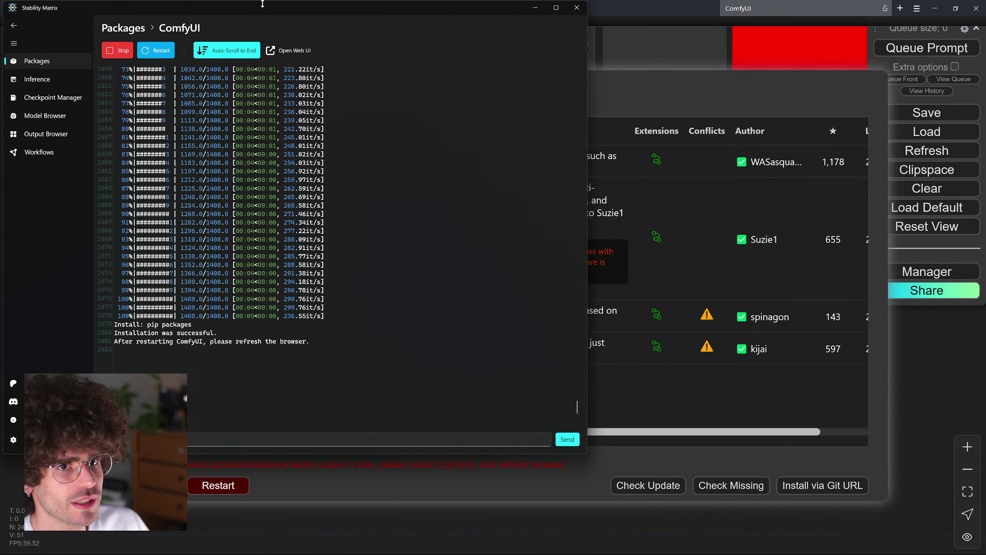
pyautogui.moveTo(265, 12); pyautogui.dragTo(478, 66)
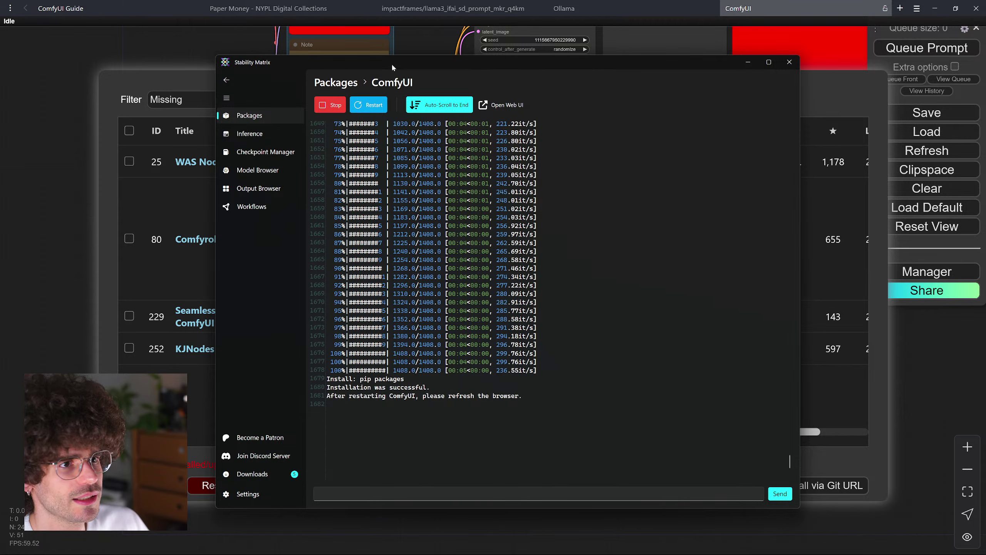
pyautogui.moveTo(402, 66); pyautogui.dragTo(416, 52)
pyautogui.click(398, 90)
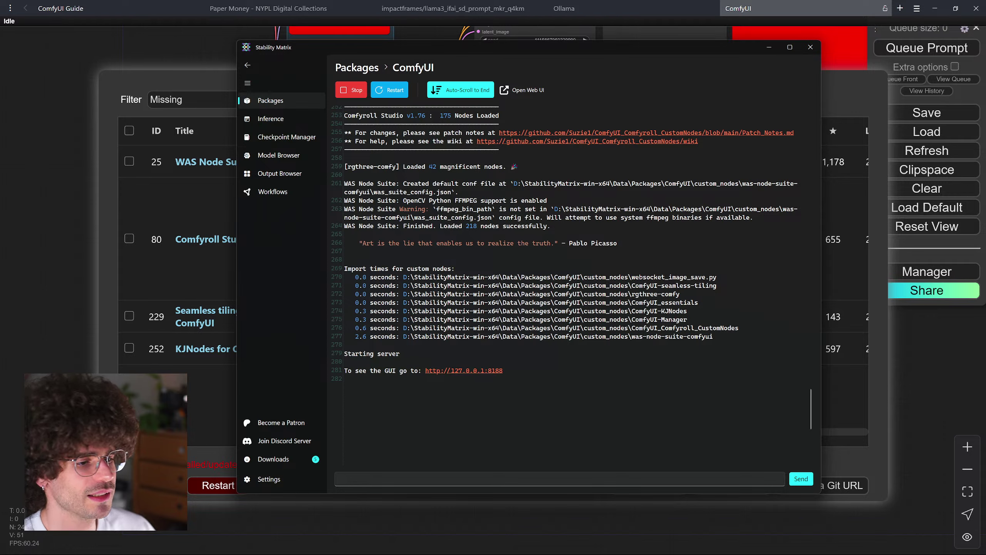
pyautogui.moveTo(504, 371); pyautogui.dragTo(345, 370)
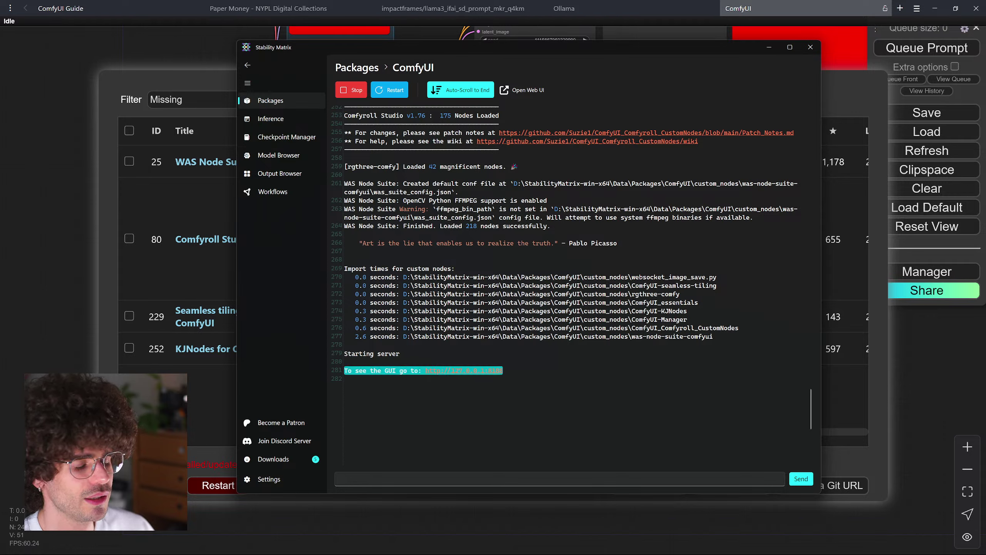
pyautogui.click(345, 379)
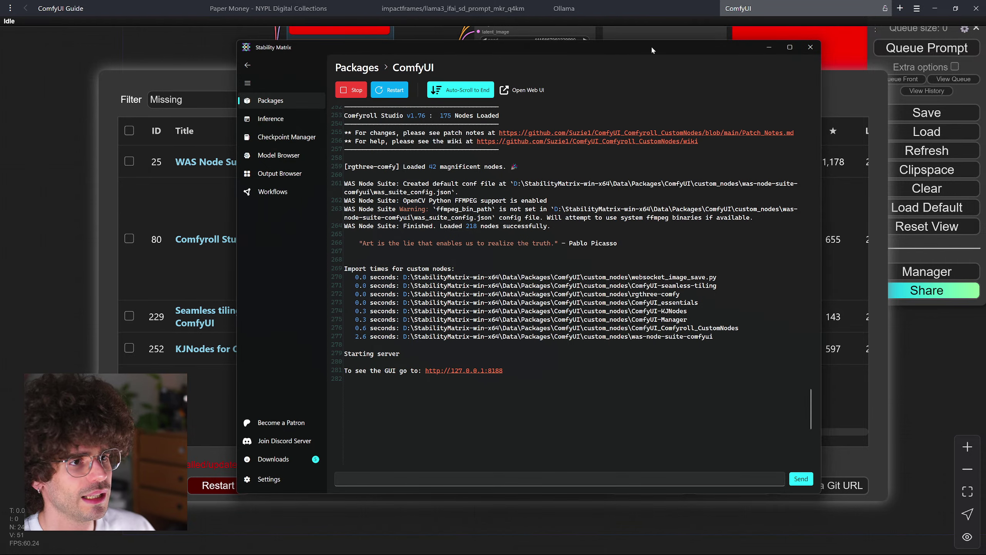
pyautogui.click(769, 47)
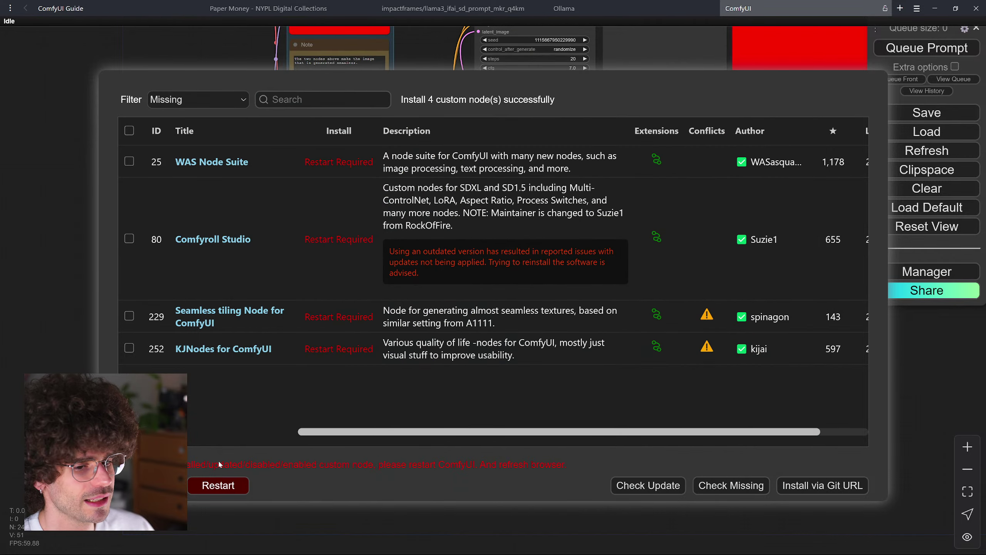
# - Close the custom node manager dialogs and reload the ComfyUI page to load the installed nodes
pyautogui.press('Escape')
pyautogui.click(478, 447)
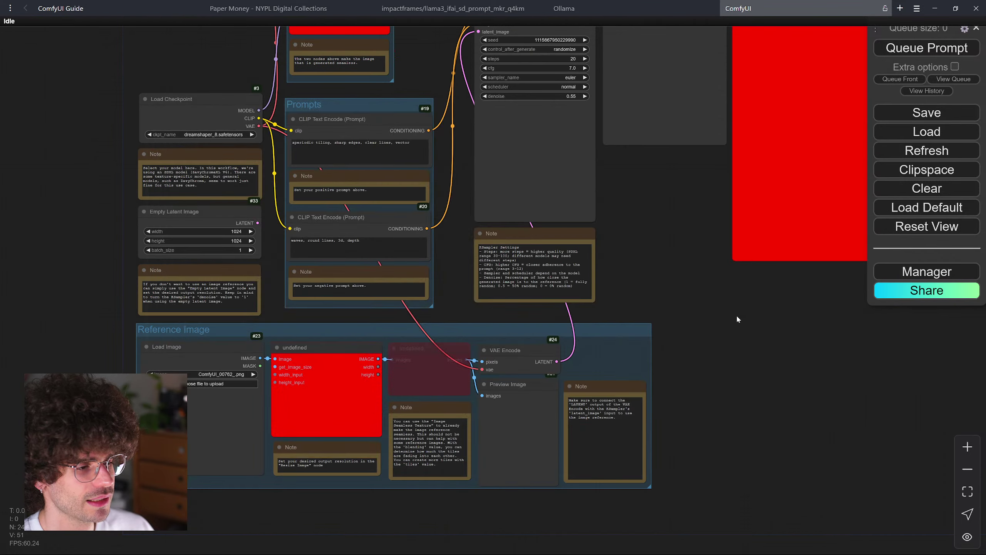
pyautogui.press('F5')
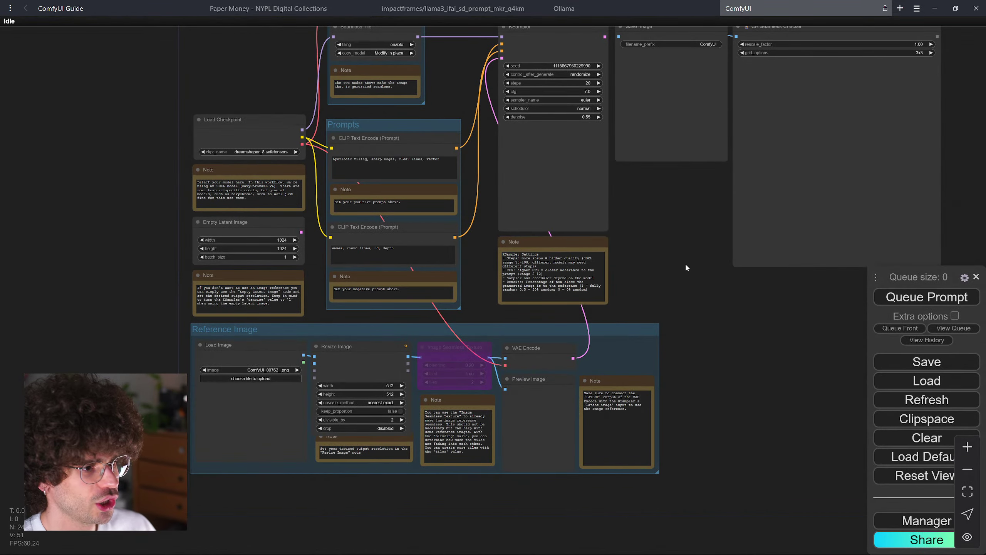
# - Look over the reloaded seamless tile workflow and check which models the Load Checkpoint node offers, keeping dreamshaper_8.safetensors
pyautogui.moveTo(686, 268); pyautogui.dragTo(718, 290)
pyautogui.scroll(2, 575, 412)
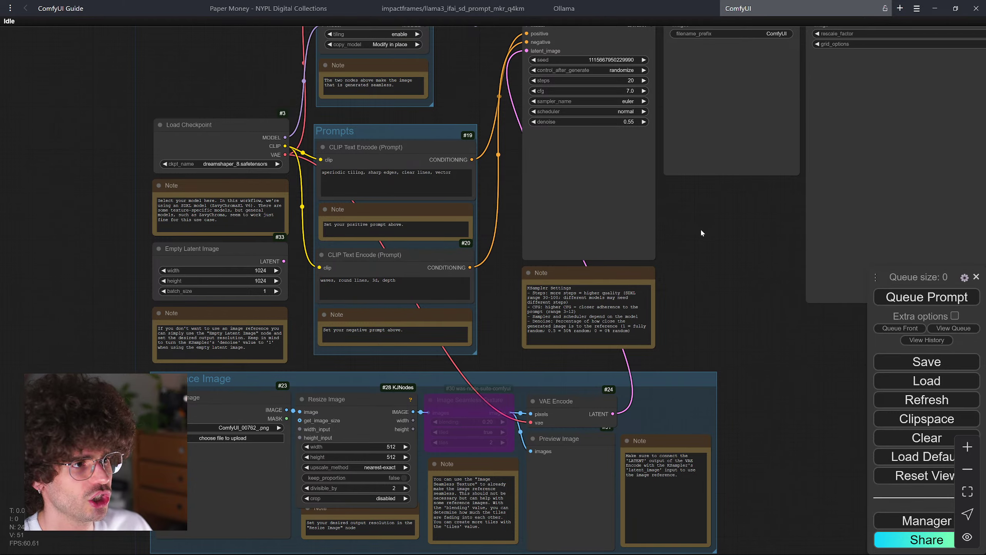
pyautogui.scroll(-1, 701, 228)
pyautogui.moveTo(524, 182); pyautogui.dragTo(531, 200)
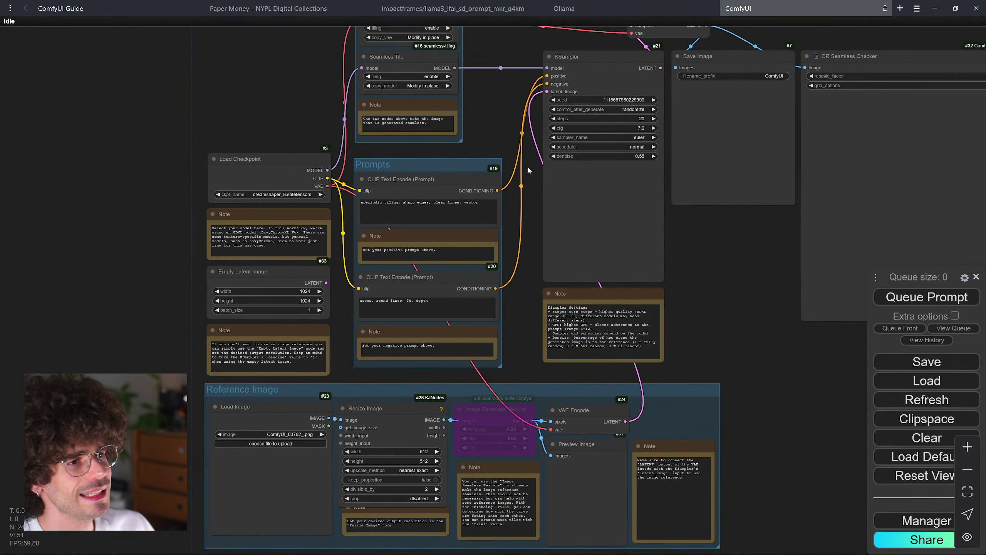
pyautogui.moveTo(504, 124); pyautogui.dragTo(530, 163)
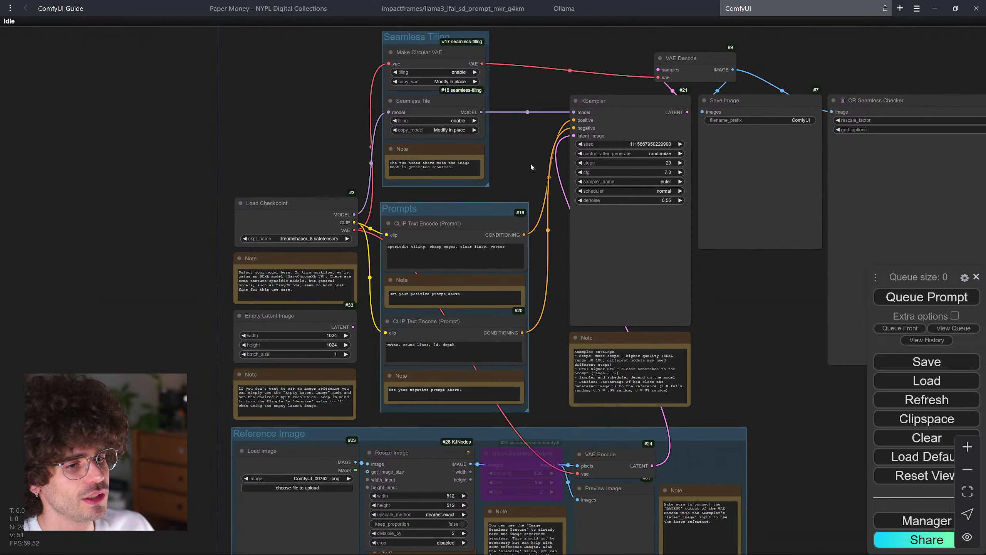
pyautogui.click(314, 242)
pyautogui.click(315, 239)
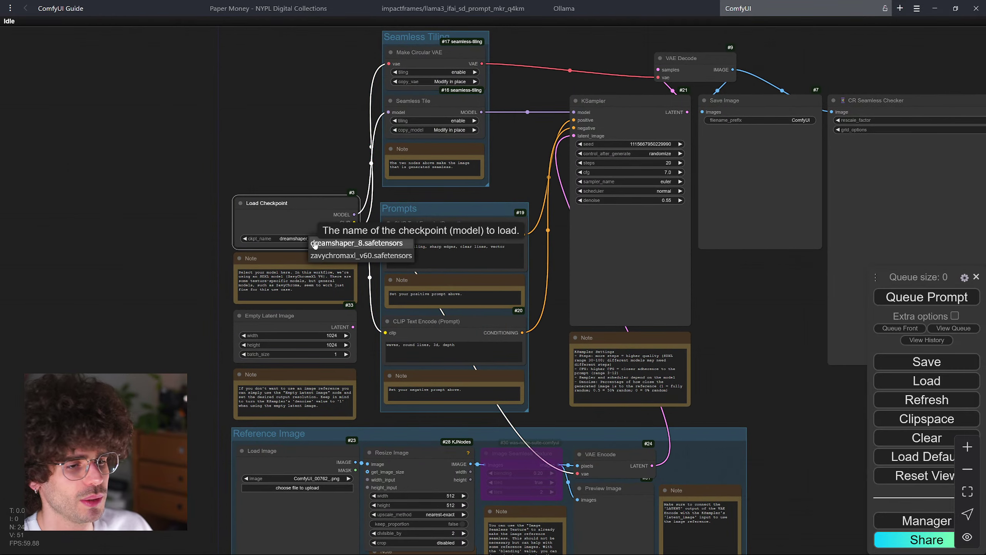
pyautogui.click(323, 145)
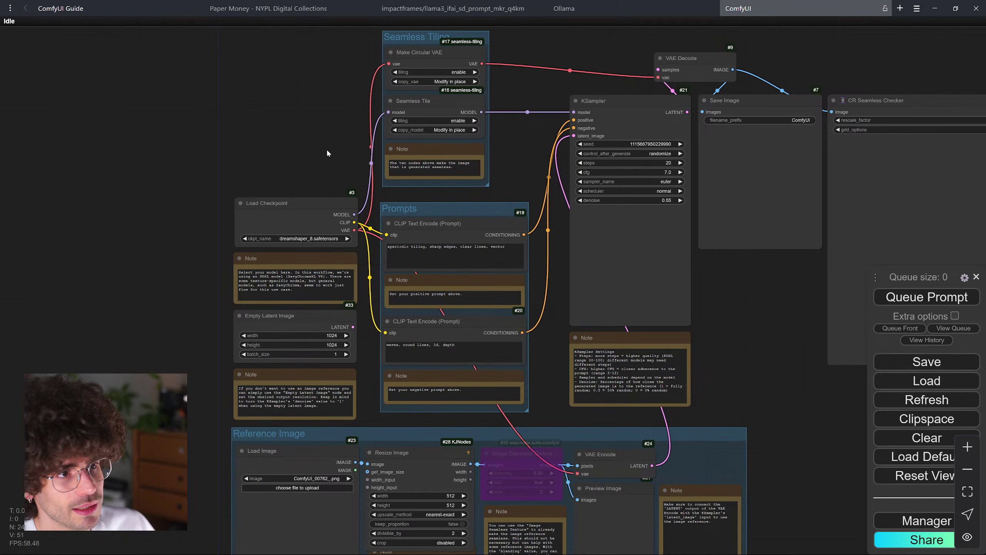
pyautogui.click(305, 238)
pyautogui.click(307, 155)
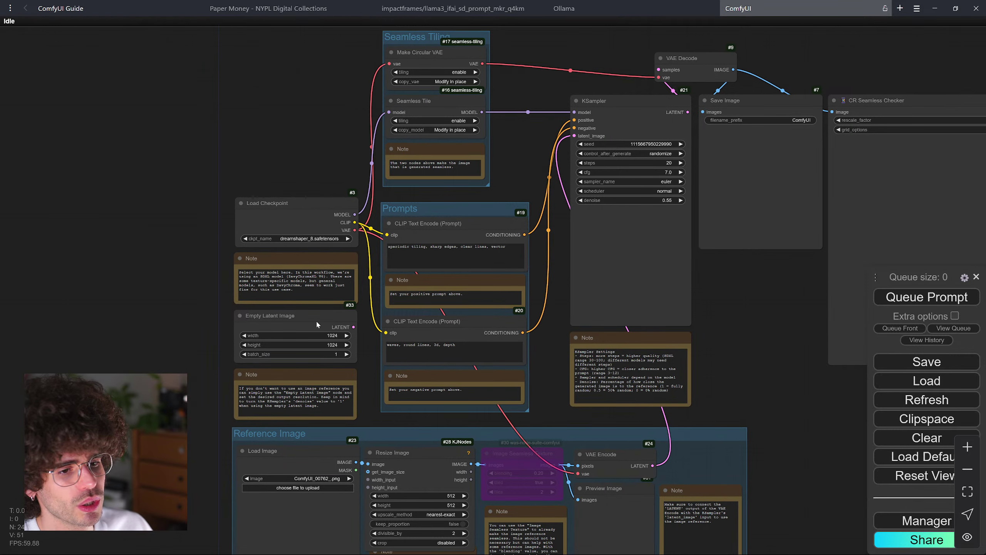
# - Connect the Empty Latent Image's LATENT output to the KSampler's latent_image input and set its width and height to 512
pyautogui.moveTo(353, 326); pyautogui.dragTo(575, 136)
pyautogui.click(333, 337)
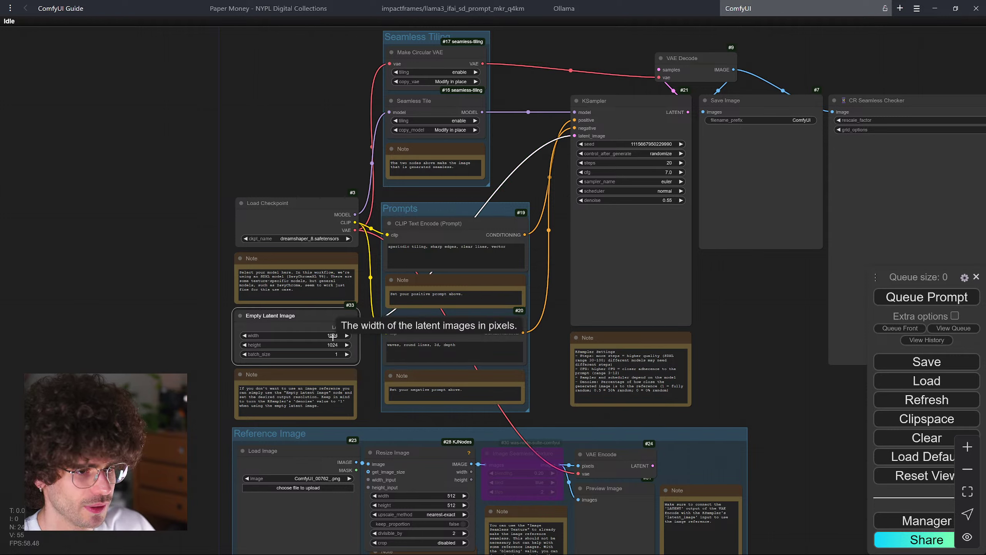
pyautogui.click(322, 345)
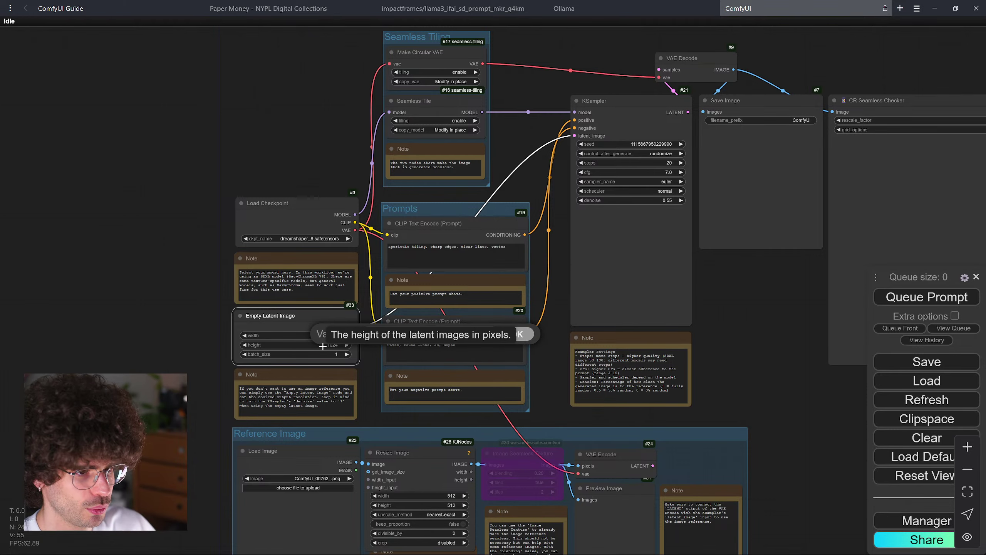
pyautogui.write('512')
pyautogui.press('Return')
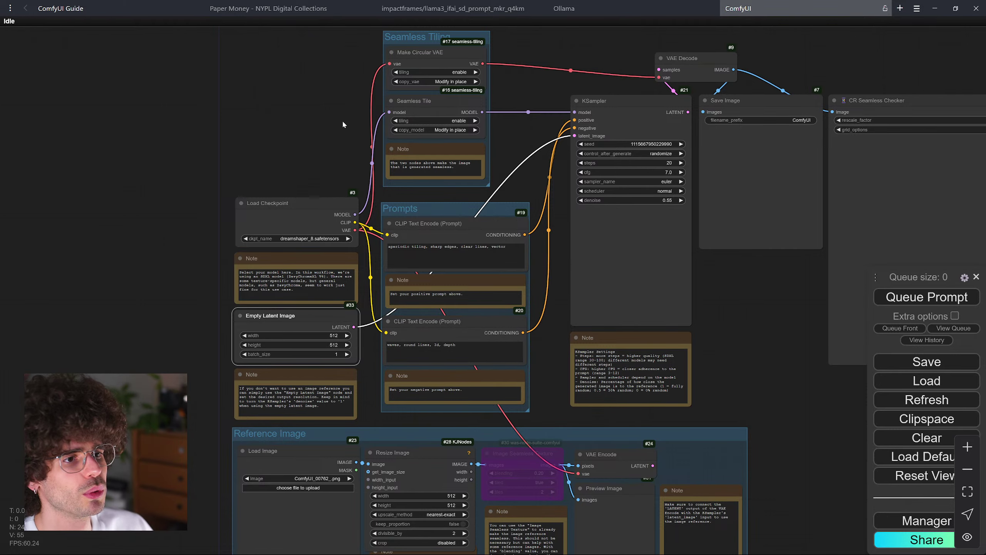
# - Review the positive and negative prompt texts in the two CLIP Text Encode nodes of the Prompts group
pyautogui.moveTo(343, 124); pyautogui.dragTo(252, 175)
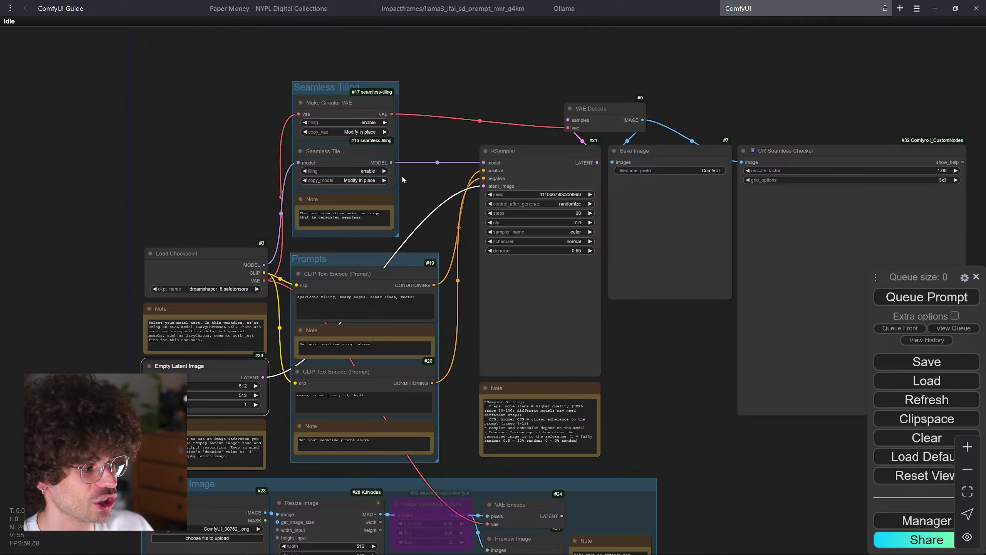
pyautogui.scroll(5, 400, 325)
pyautogui.moveTo(514, 286); pyautogui.dragTo(581, 210)
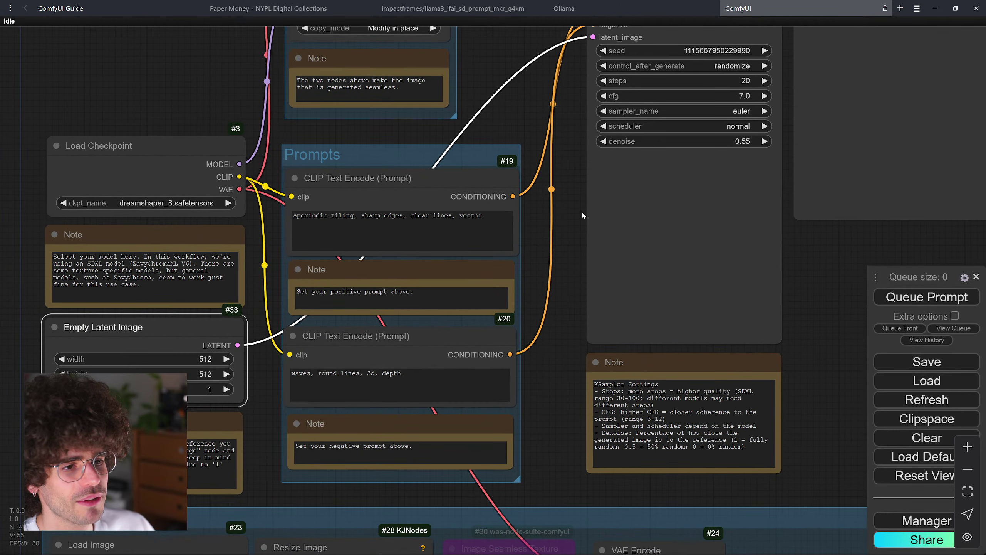
pyautogui.click(402, 234)
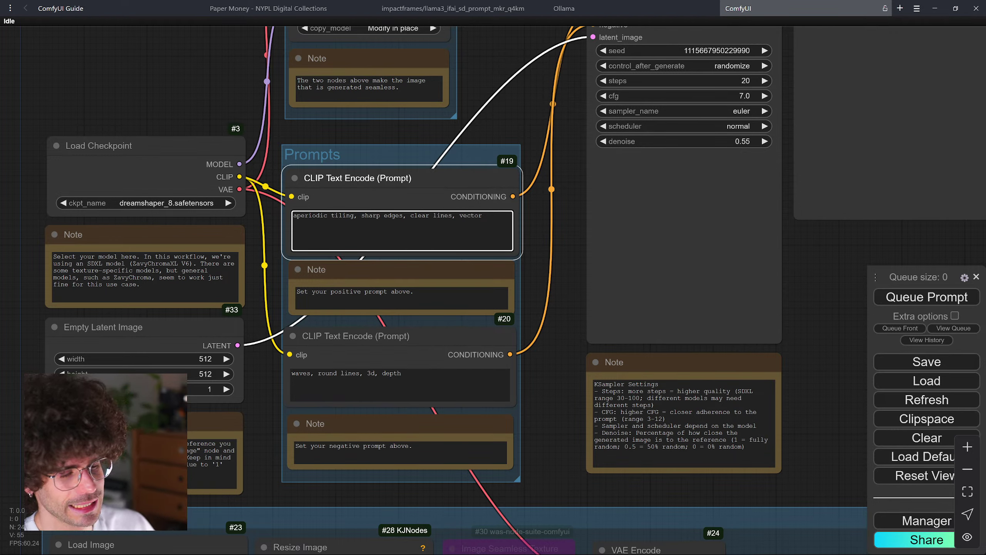
pyautogui.click(401, 374)
pyautogui.moveTo(315, 373); pyautogui.dragTo(401, 373)
pyautogui.click(402, 373)
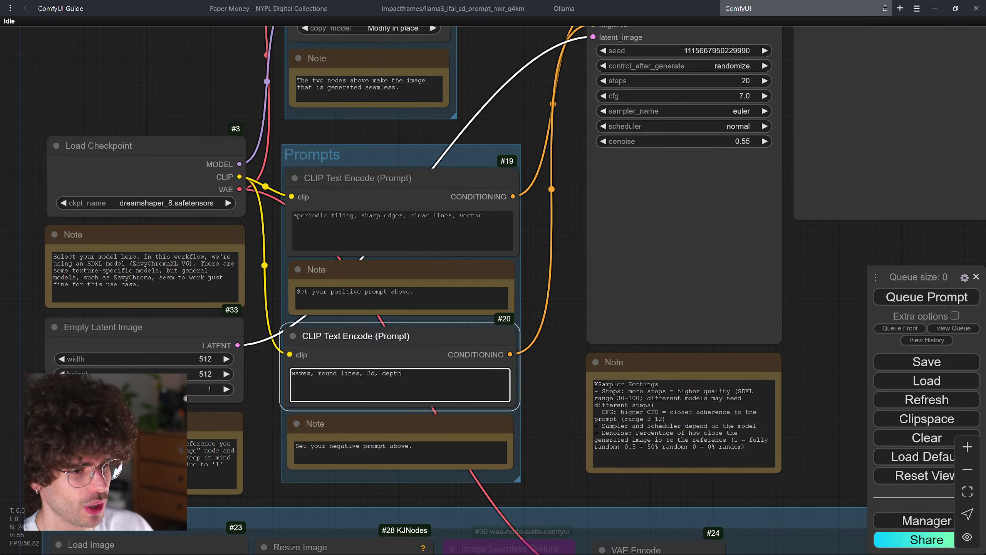
pyautogui.click(578, 389)
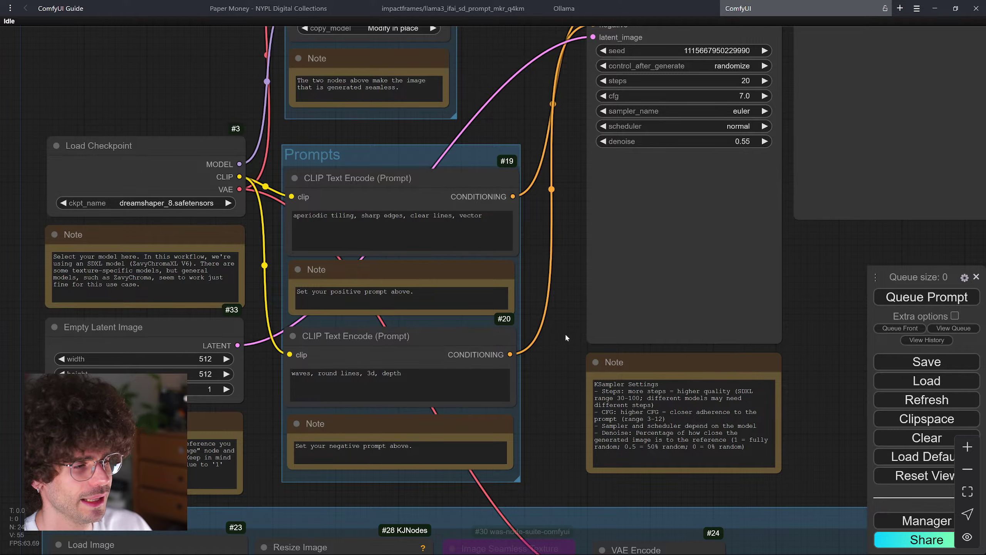
# - Consult the KSampler Settings note and set the KSampler's denoise to 1.00
pyautogui.moveTo(572, 337); pyautogui.dragTo(499, 477)
pyautogui.scroll(-3, 499, 477)
pyautogui.moveTo(675, 423); pyautogui.dragTo(667, 270)
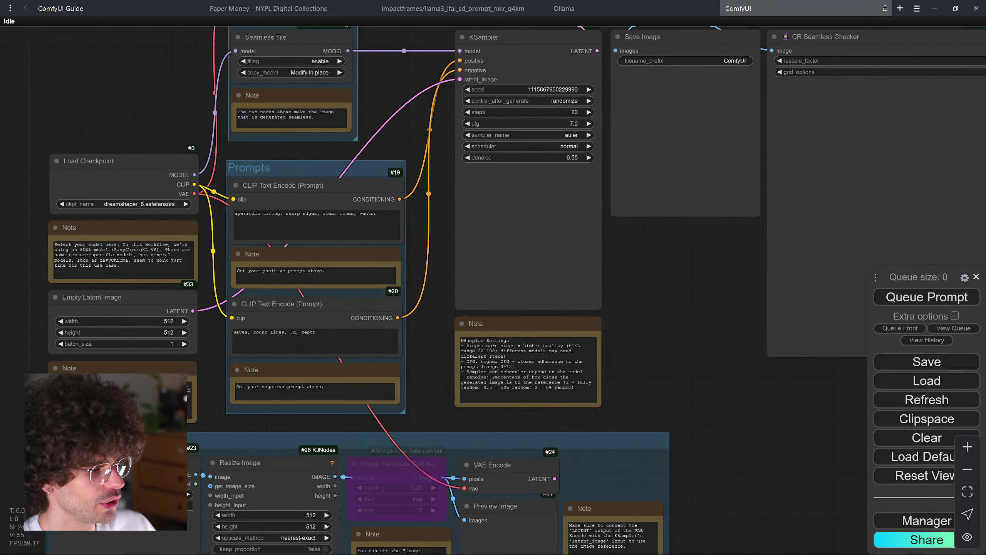
pyautogui.click(594, 396)
pyautogui.moveTo(265, 454); pyautogui.dragTo(336, 329)
pyautogui.moveTo(742, 238); pyautogui.dragTo(727, 434)
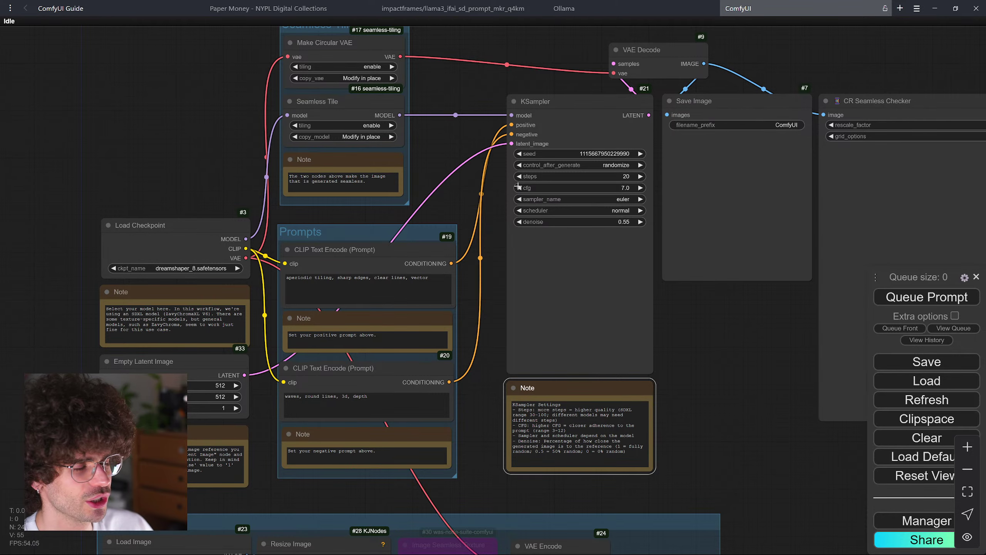
pyautogui.moveTo(749, 329); pyautogui.dragTo(647, 395)
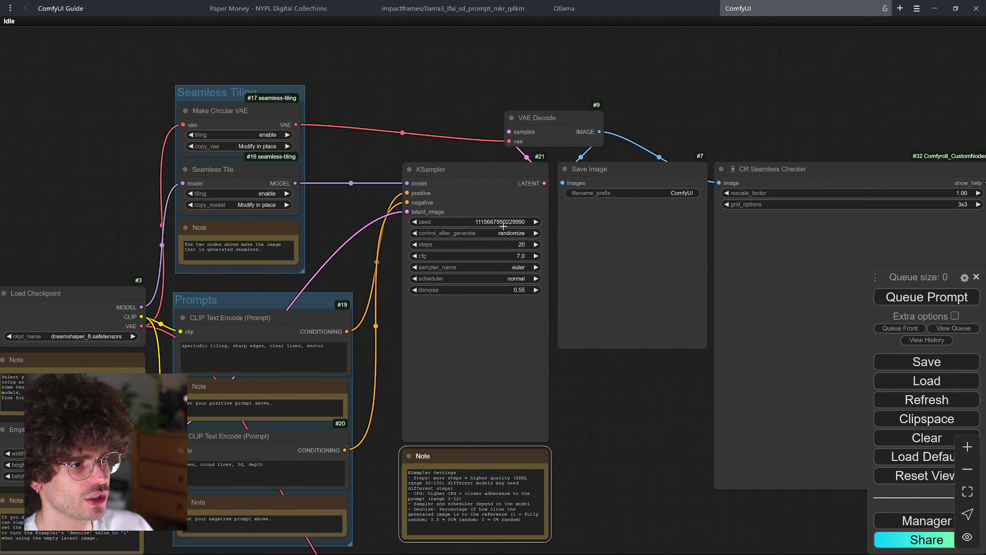
pyautogui.click(521, 290)
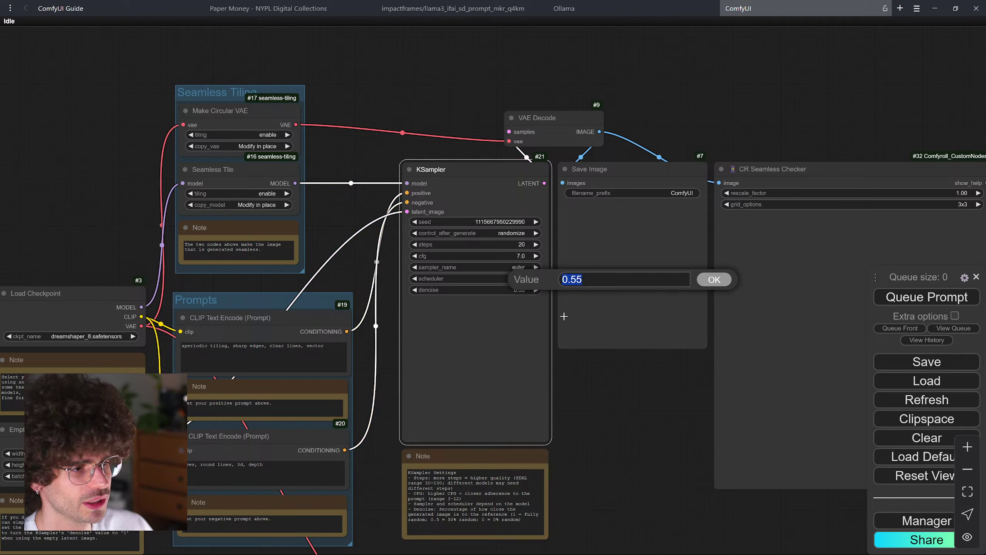
pyautogui.write('1')
pyautogui.press('Return')
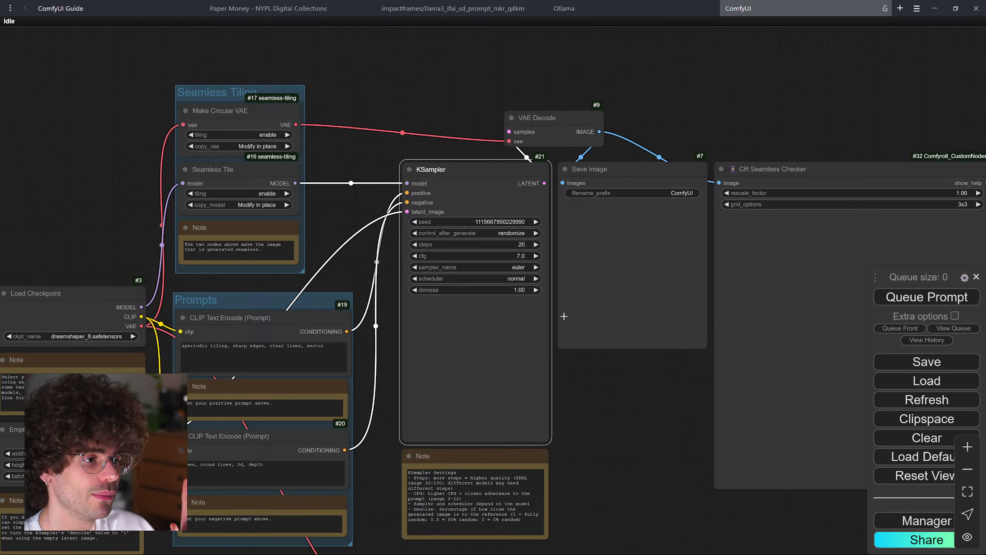
pyautogui.moveTo(639, 304); pyautogui.dragTo(513, 297)
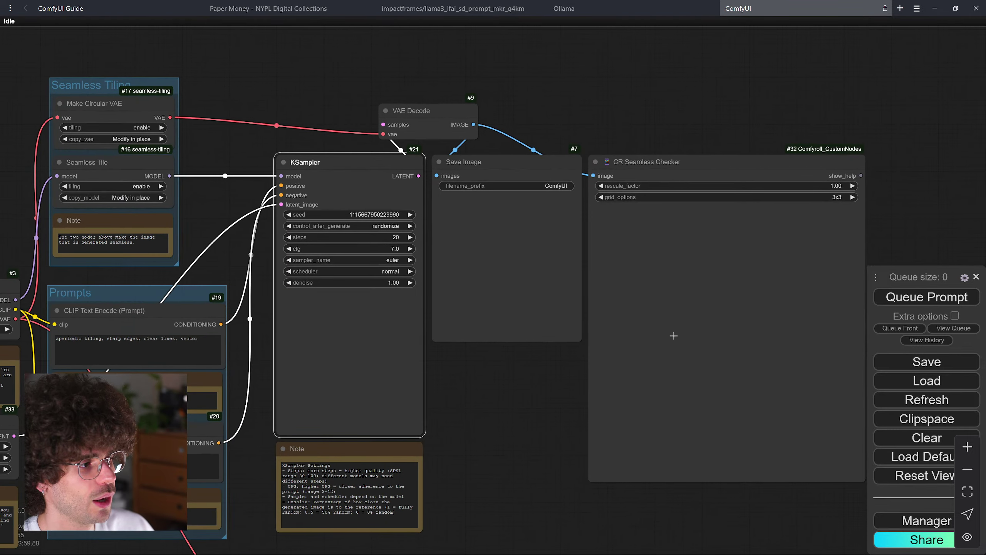
# - Generate a tile from the current prompts and examine its edges in the Save Image and CR Seamless Checker previews
pyautogui.click(927, 297)
pyautogui.scroll(-3, 429, 377)
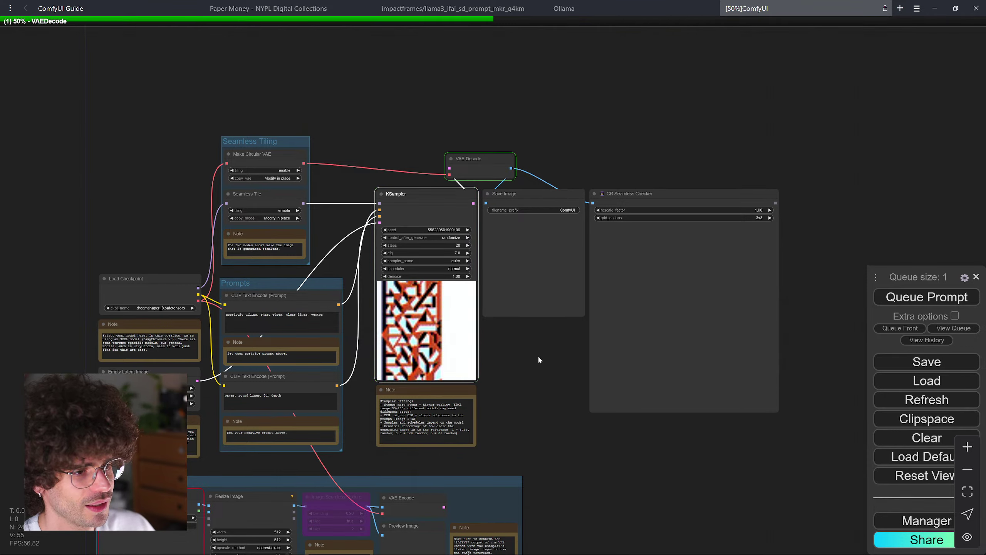
pyautogui.scroll(3, 693, 351)
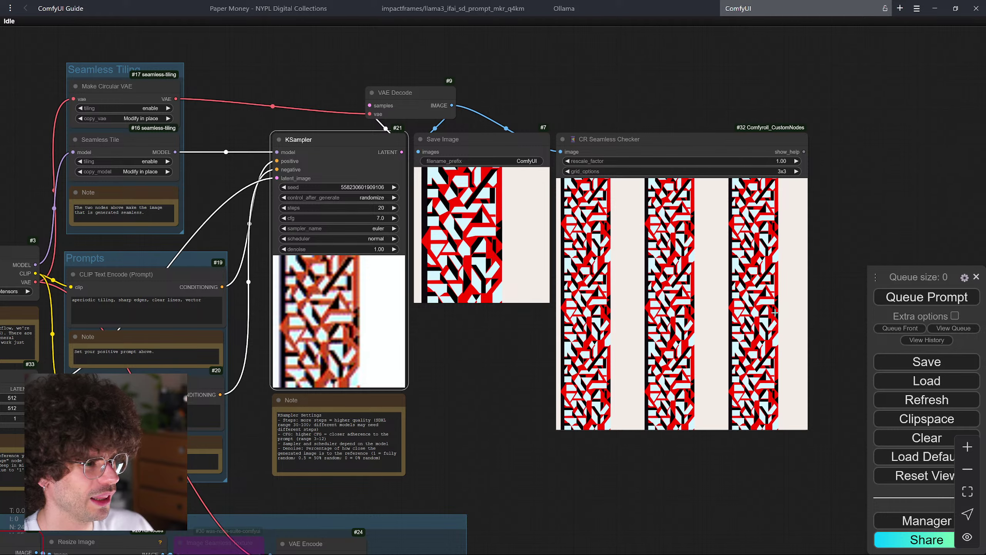
pyautogui.scroll(3, 762, 289)
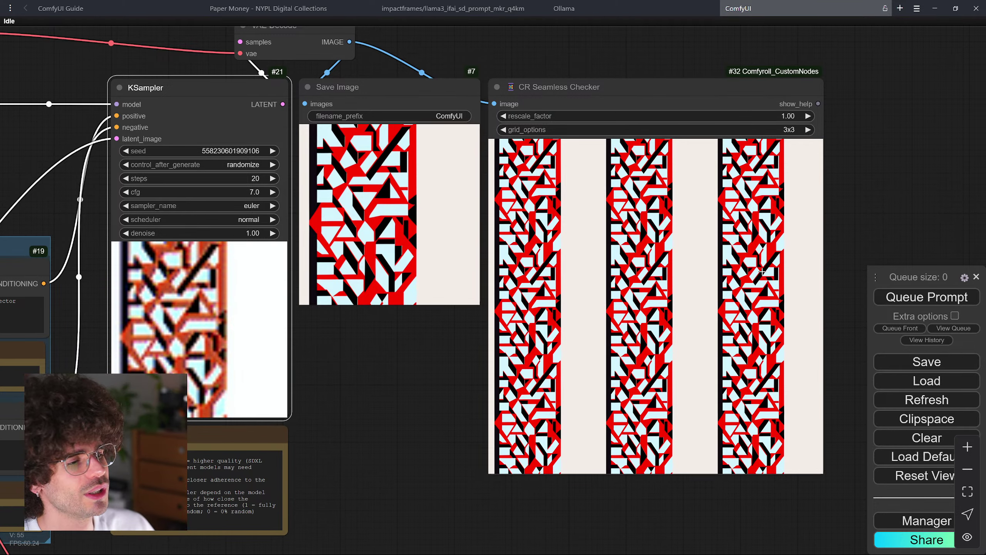
pyautogui.scroll(6, 376, 230)
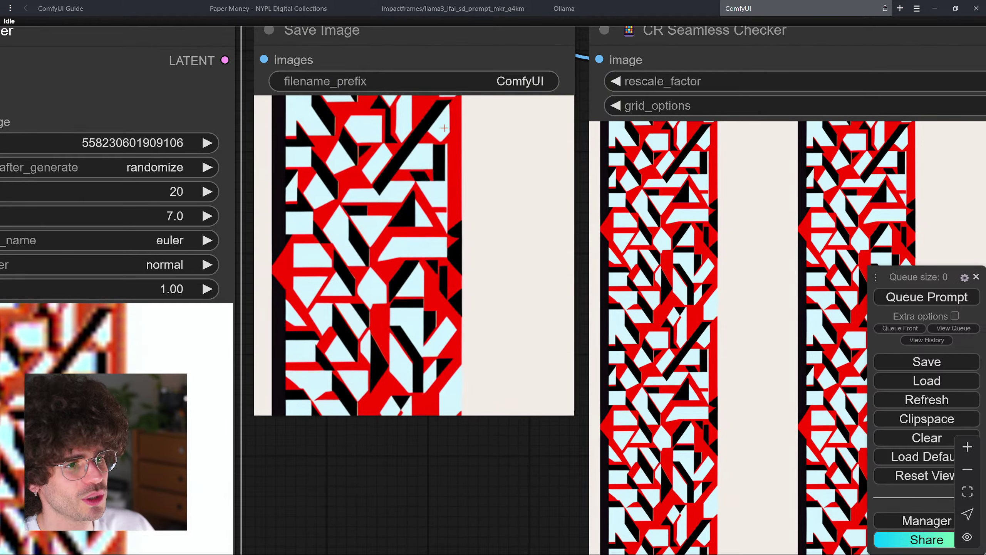
pyautogui.moveTo(536, 268); pyautogui.dragTo(430, 242)
pyautogui.scroll(-8, 459, 317)
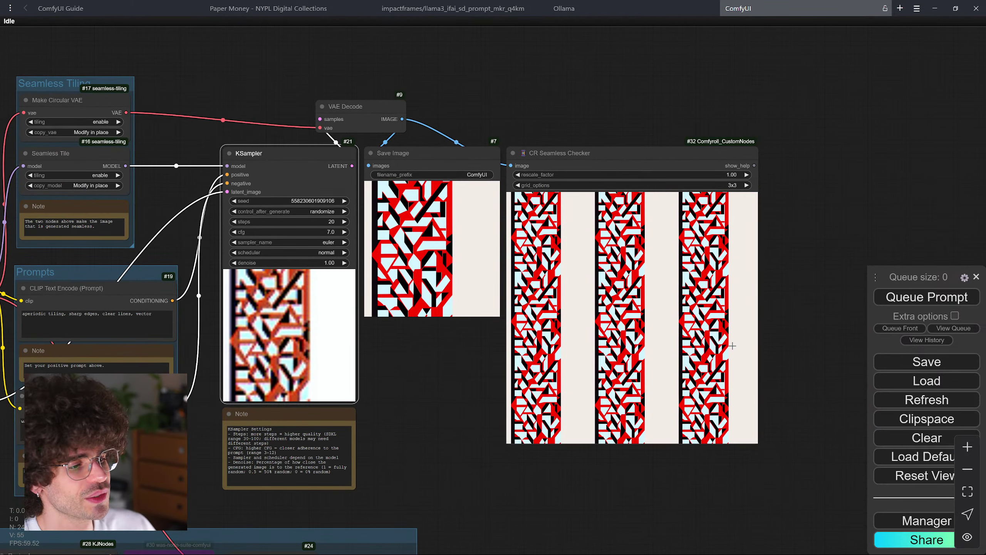
# - Generate two more tiles from the same prompts and inspect the repeating pattern in the 3x3 CR Seamless Checker preview
pyautogui.click(916, 296)
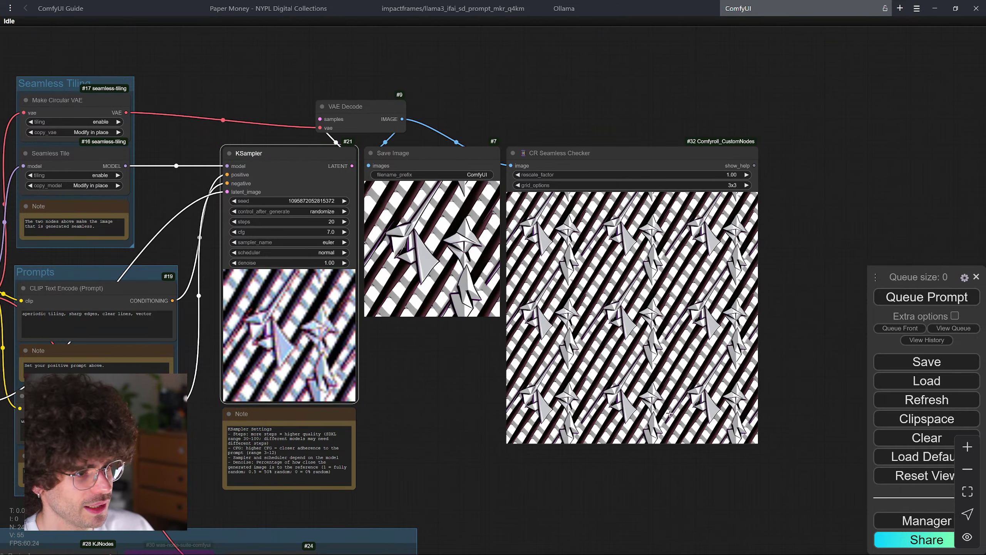
pyautogui.scroll(4, 640, 364)
pyautogui.scroll(3, 649, 365)
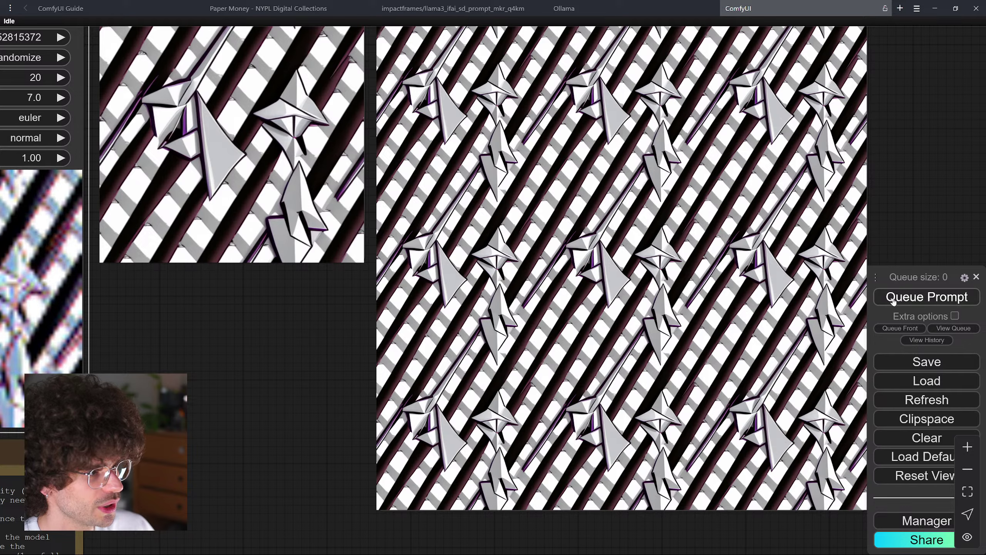
pyautogui.click(909, 297)
pyautogui.scroll(-5, 325, 385)
pyautogui.moveTo(269, 384); pyautogui.dragTo(427, 427)
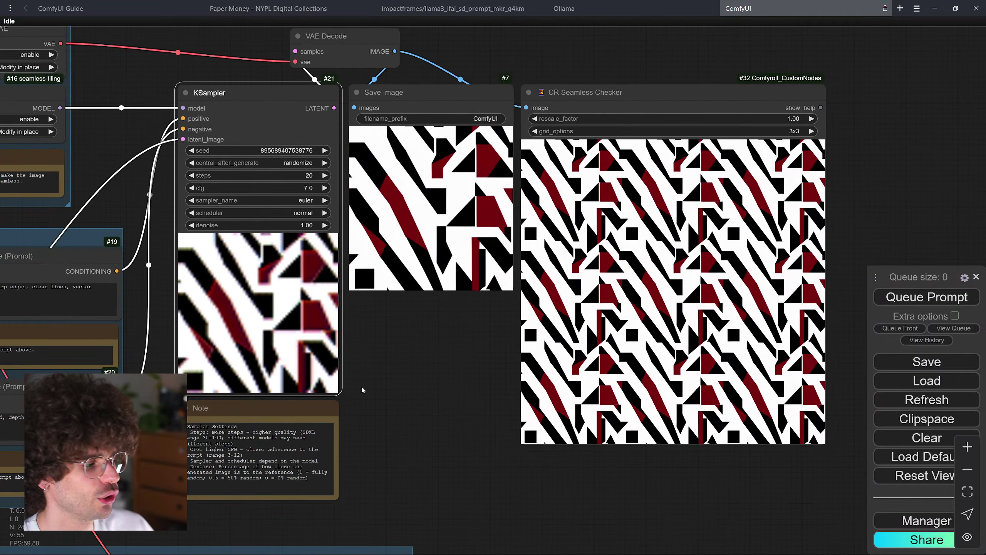
# - Replace the positive prompt with "stone texture, pbr texture, flat" in the upper CLIP Text Encode node
pyautogui.moveTo(361, 385); pyautogui.dragTo(773, 373)
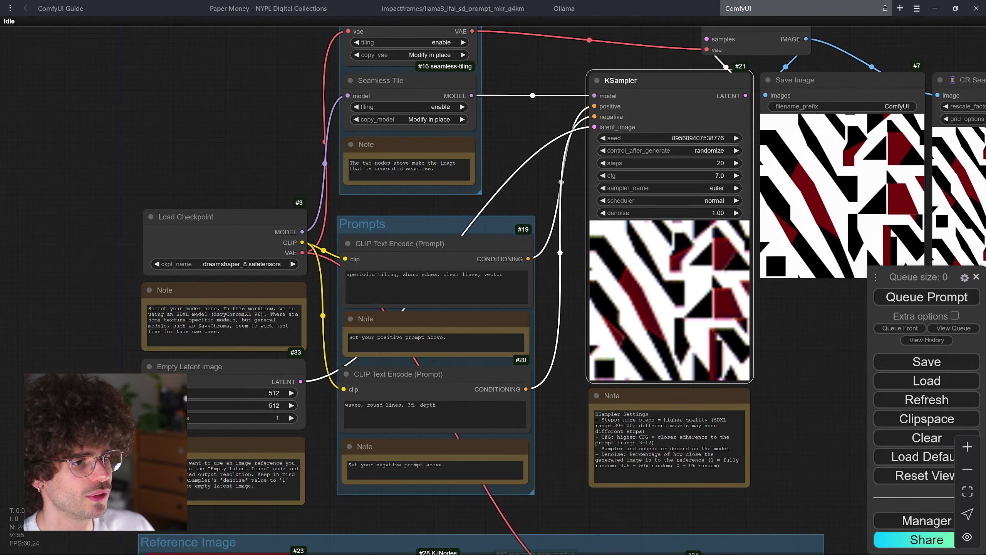
pyautogui.moveTo(463, 274); pyautogui.dragTo(347, 274)
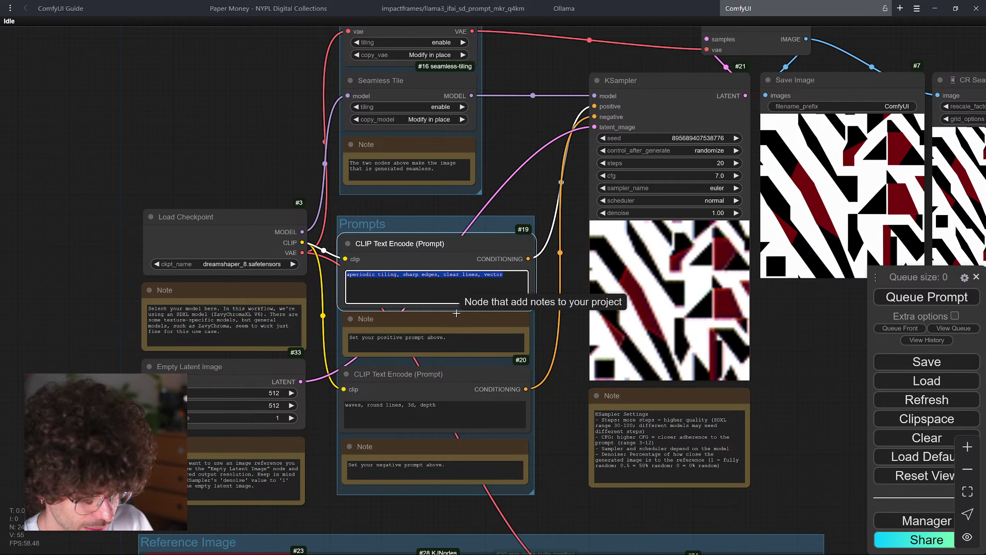
pyautogui.write('st')
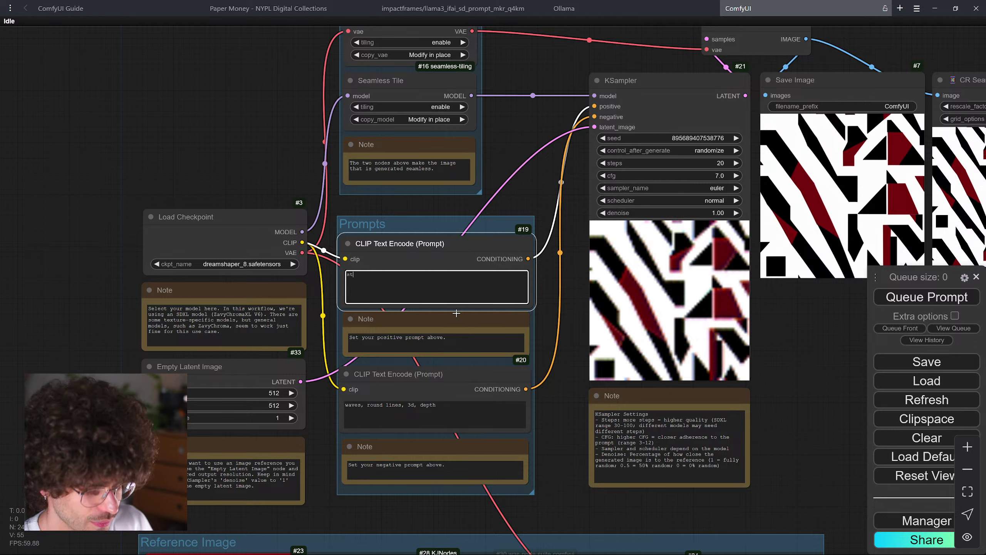
pyautogui.write('one text')
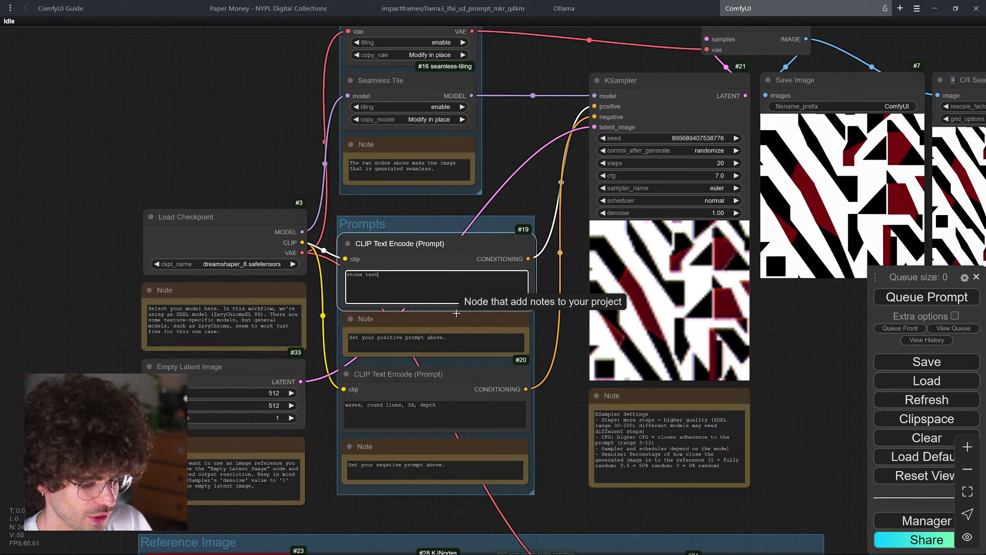
pyautogui.write('ure, pbr texture, flat')
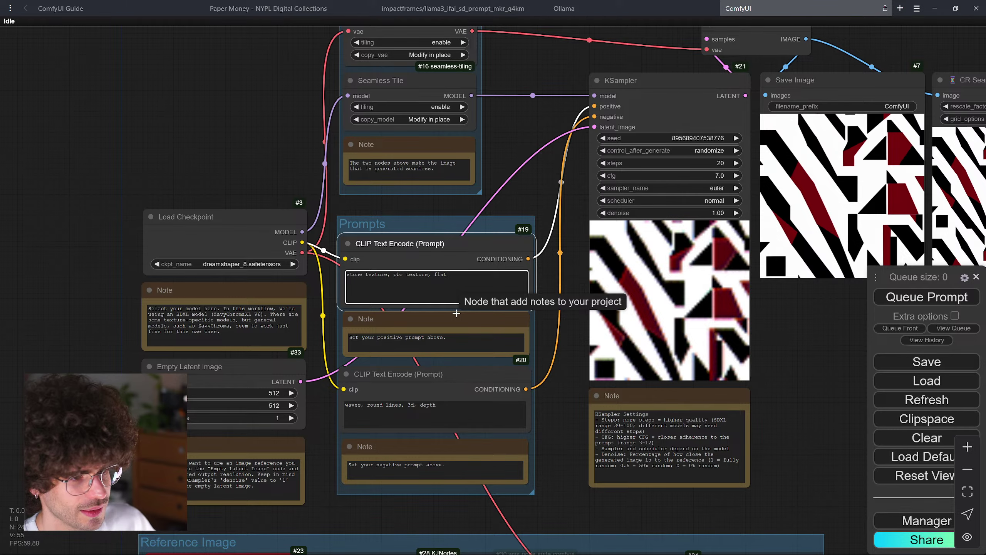
pyautogui.click(453, 417)
pyautogui.click(565, 343)
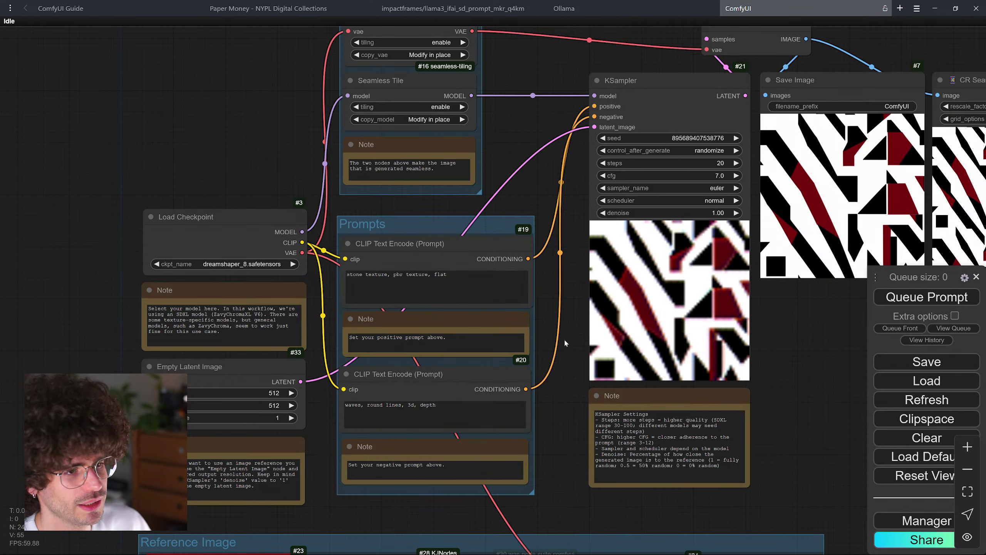
# - Generate a tile from the stone texture prompt and inspect the repeated pattern up close in the CR Seamless Checker
pyautogui.click(927, 297)
pyautogui.moveTo(834, 334); pyautogui.dragTo(489, 365)
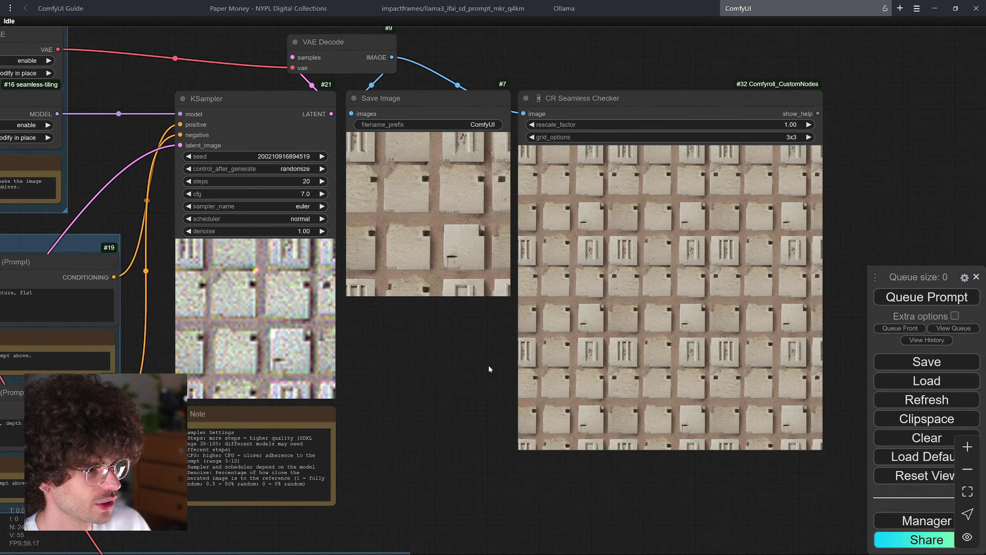
pyautogui.scroll(8, 695, 362)
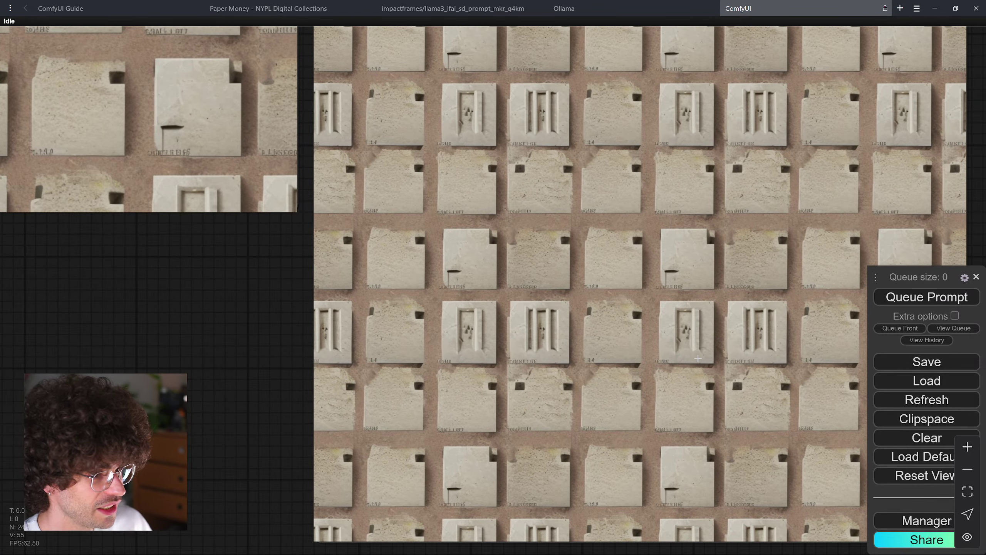
pyautogui.scroll(-5, 698, 358)
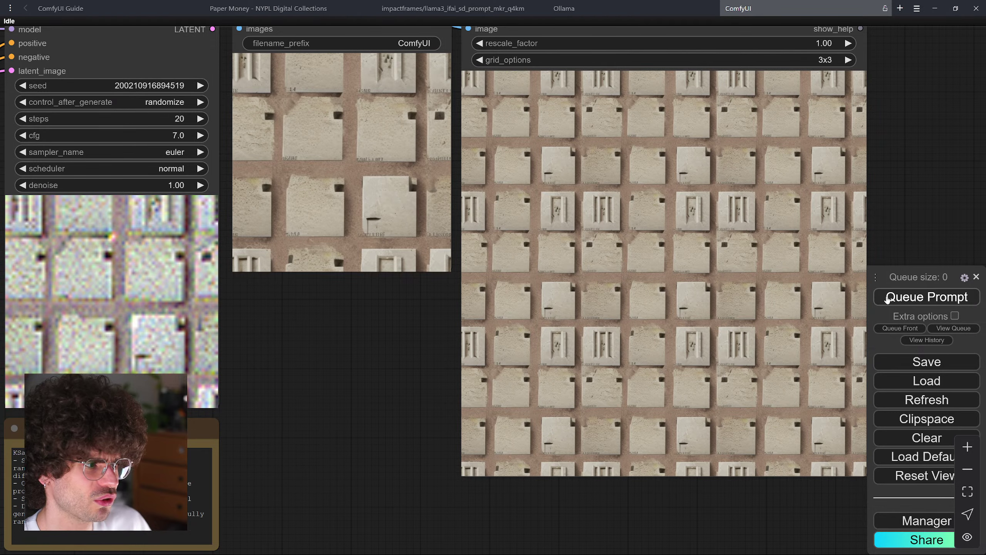
# - Generate another stone texture variation and check the seams between its tiles in the CR Seamless Checker
pyautogui.click(888, 297)
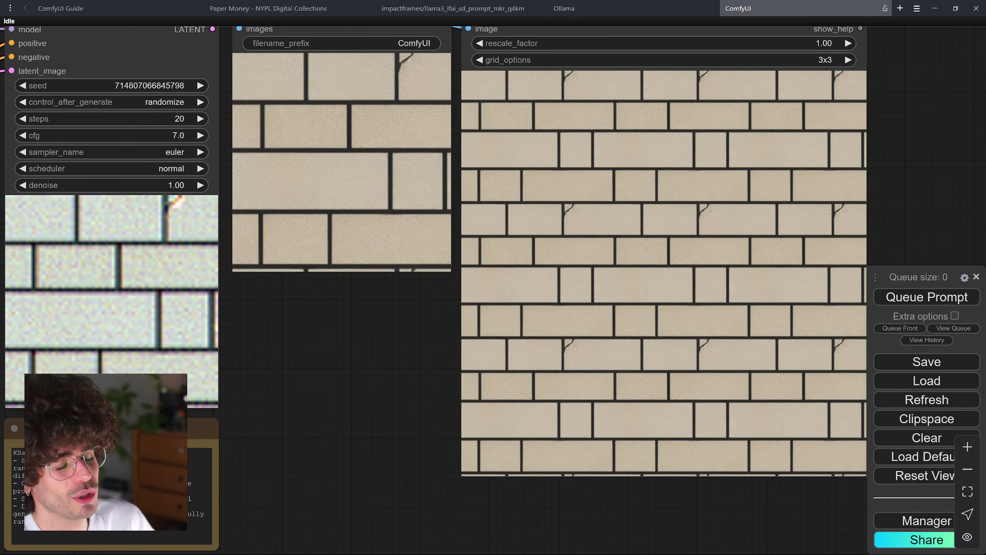
pyautogui.scroll(-1, 644, 269)
pyautogui.scroll(10, 644, 287)
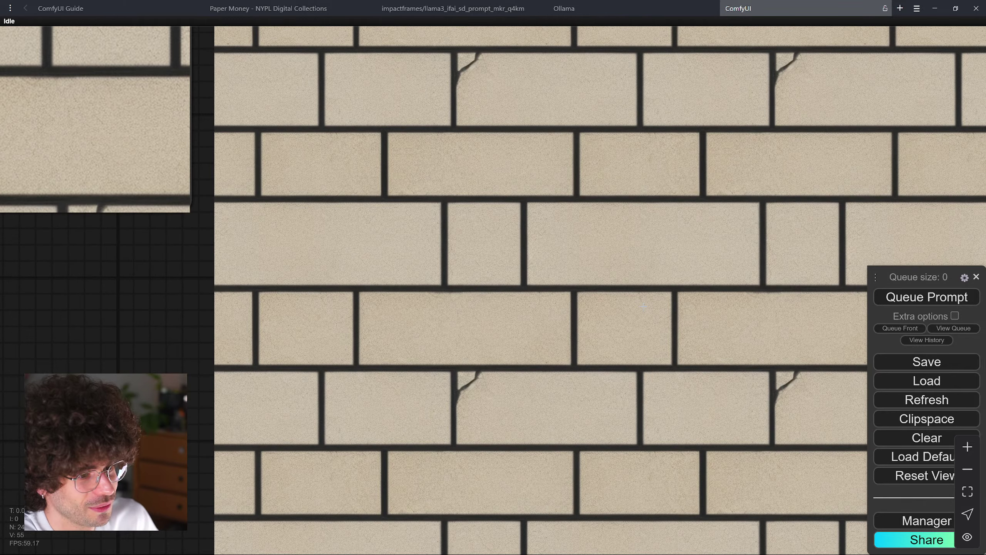
pyautogui.scroll(-3, 397, 357)
pyautogui.scroll(-4, 402, 352)
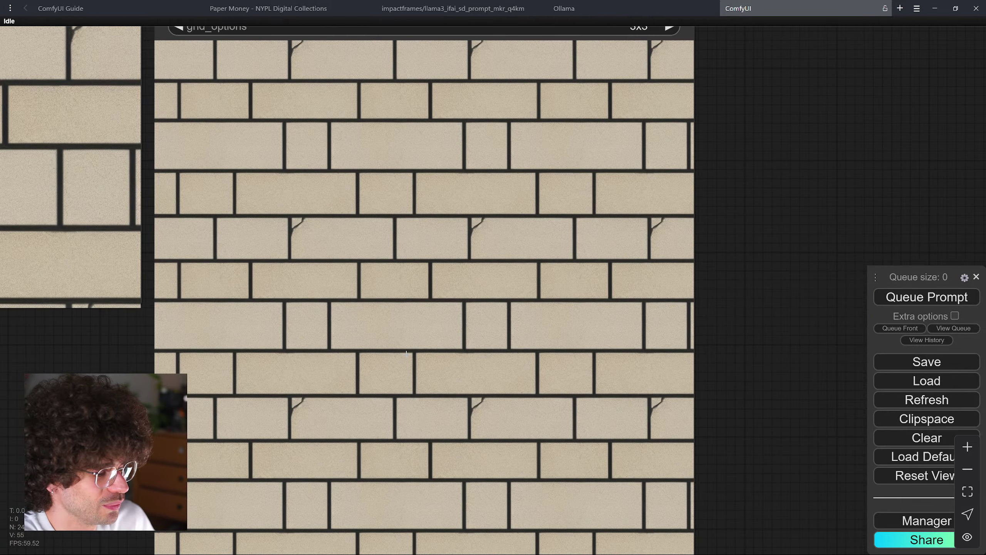
pyautogui.moveTo(401, 352); pyautogui.dragTo(685, 234)
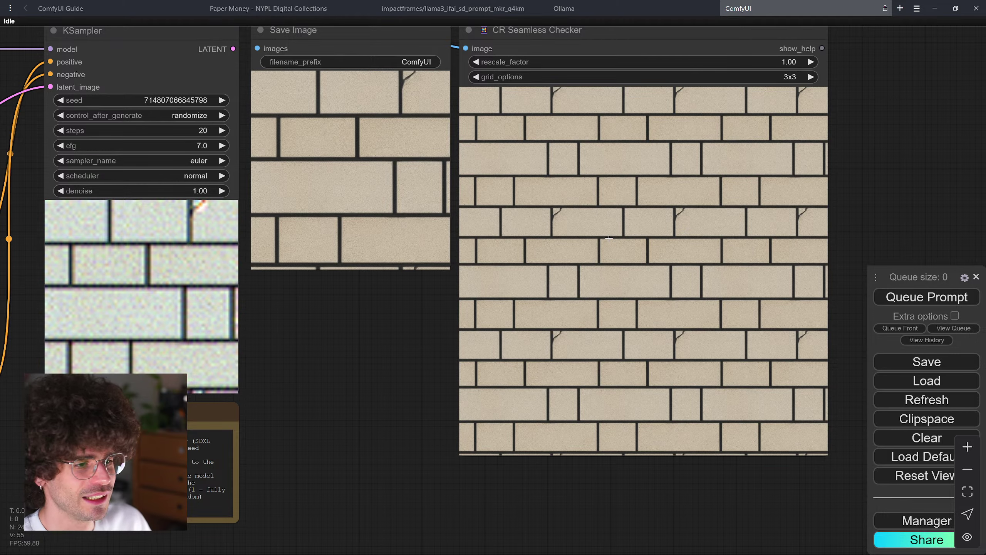
pyautogui.scroll(-1, 413, 302)
pyautogui.moveTo(412, 302); pyautogui.dragTo(796, 295)
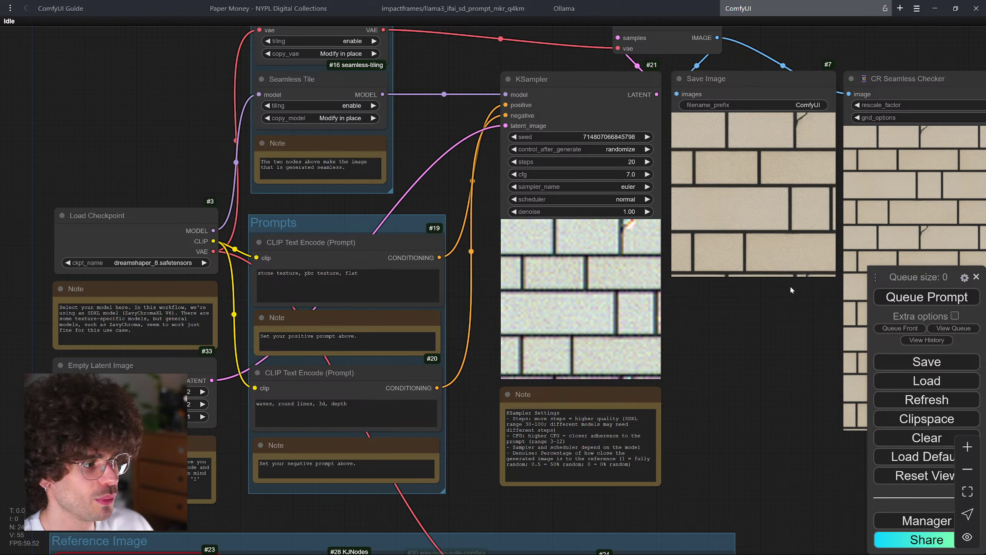
# - Move the queue panel higher on the canvas and restore the workflow's original reference-image setup with denoise 0.55
pyautogui.moveTo(876, 278); pyautogui.dragTo(875, 135)
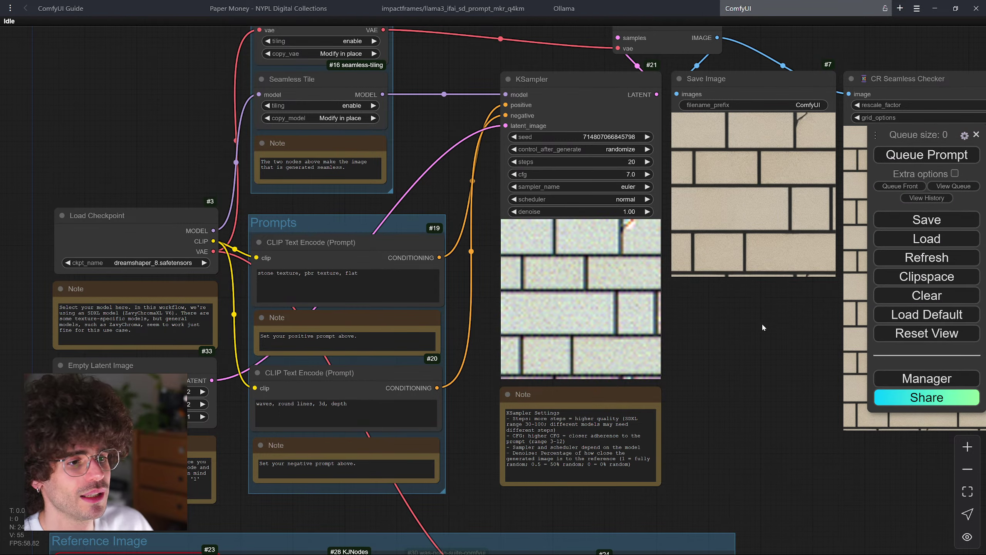
pyautogui.scroll(-2, 735, 355)
pyautogui.moveTo(744, 354); pyautogui.dragTo(598, 336)
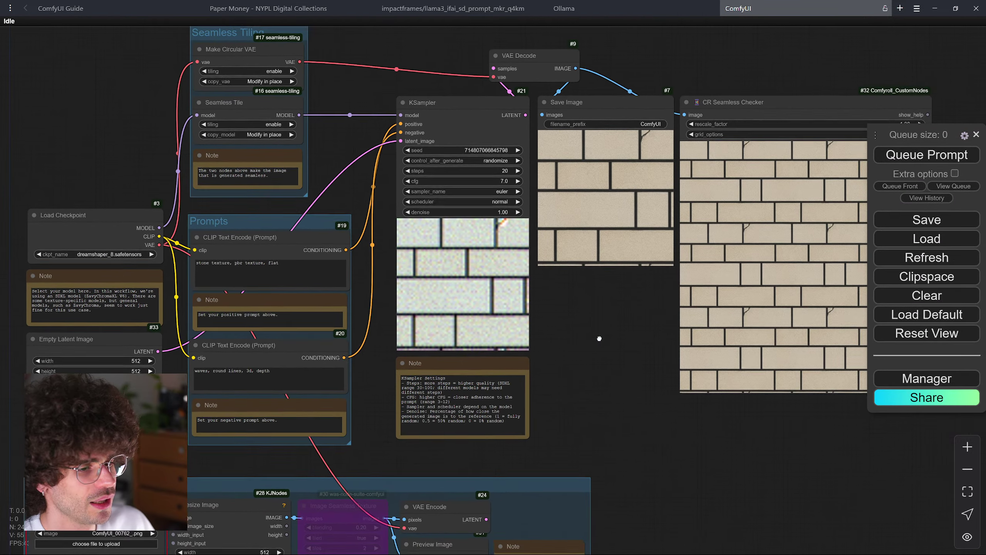
pyautogui.hotkey('ctrl', 'Return')
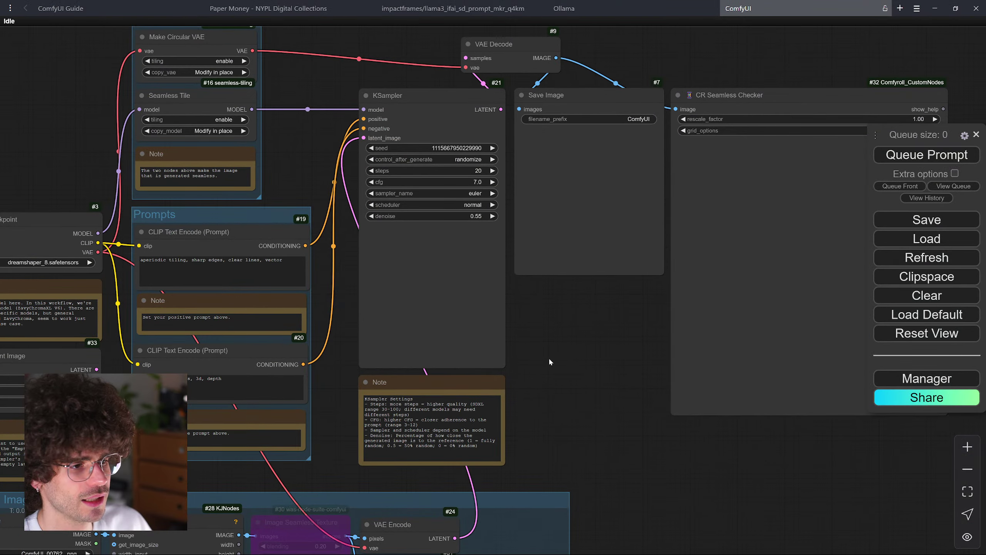
# - Load reference-image-01.jpg into the Load Image node of the Reference Image group
pyautogui.scroll(-1, 549, 359)
pyautogui.moveTo(579, 326); pyautogui.dragTo(777, 256)
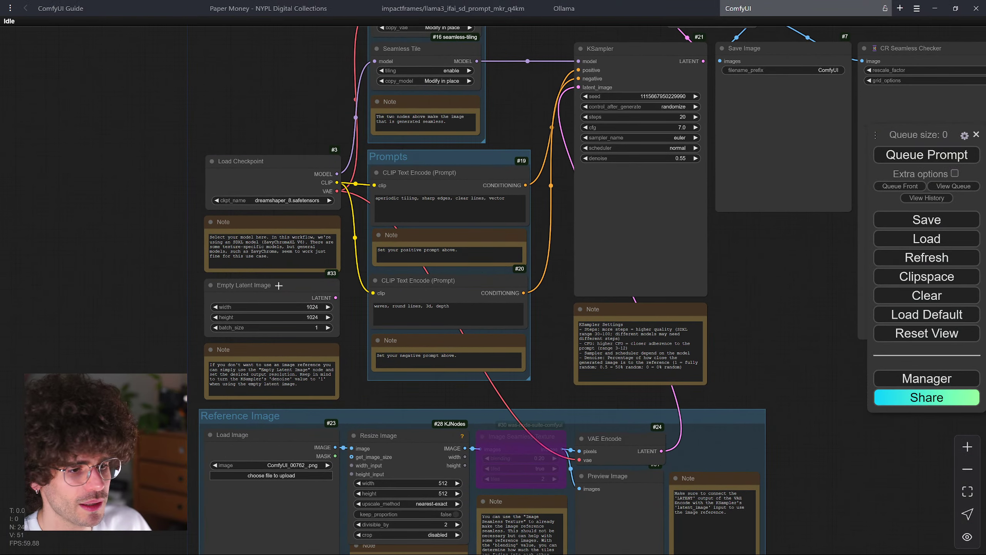
pyautogui.moveTo(187, 426); pyautogui.dragTo(195, 351)
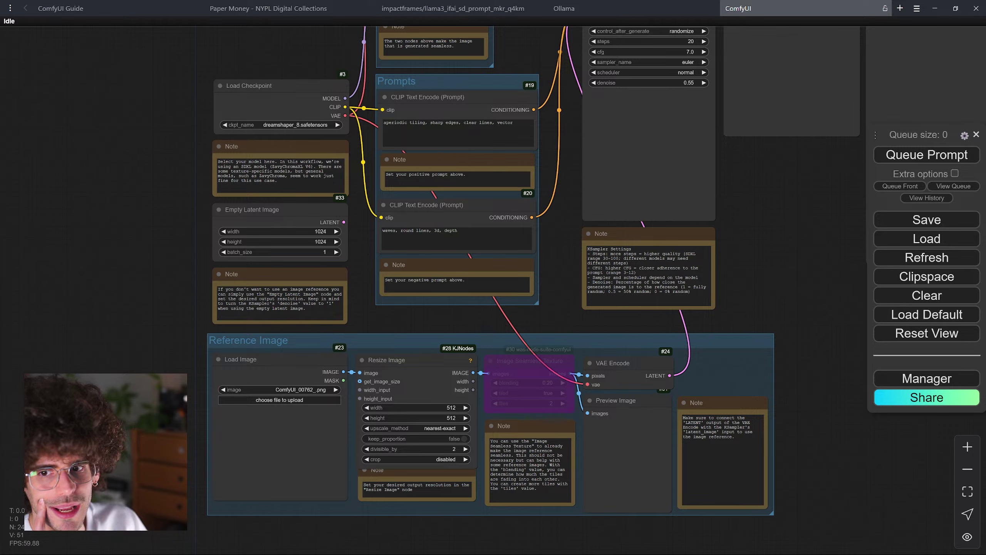
pyautogui.moveTo(249, 379); pyautogui.dragTo(325, 476)
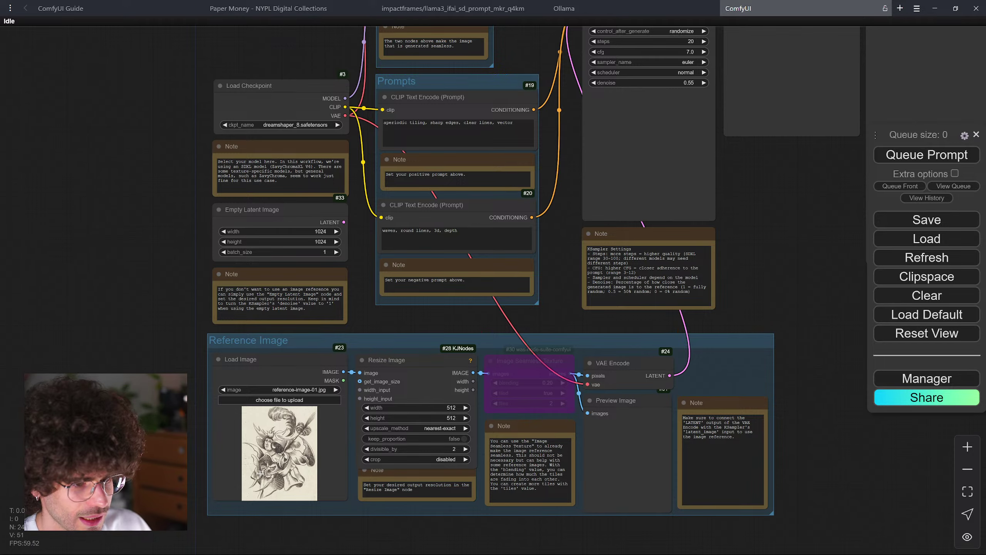
# - Examine the loaded reference image up close and review the output resolution settings in the Resize Image node
pyautogui.scroll(12, 260, 486)
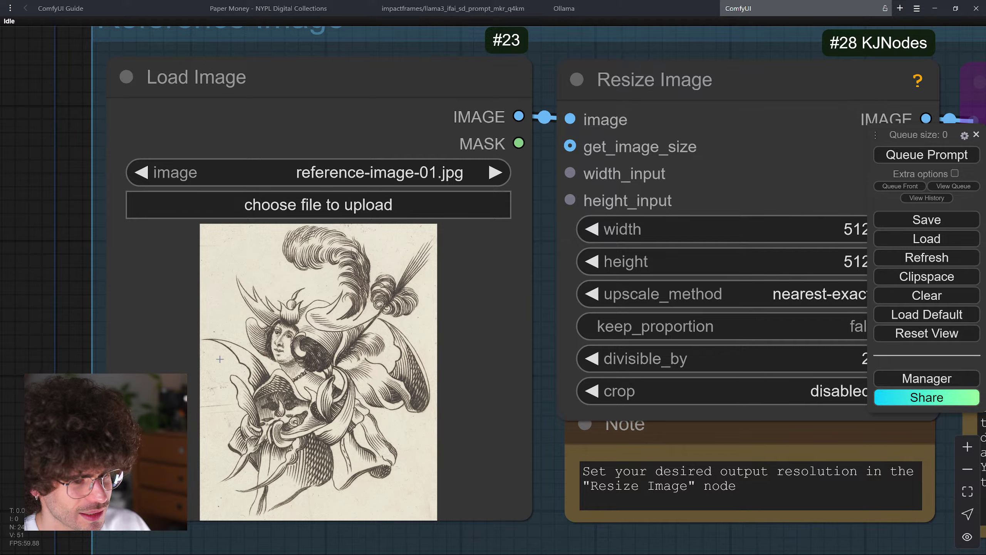
pyautogui.scroll(-12, 328, 295)
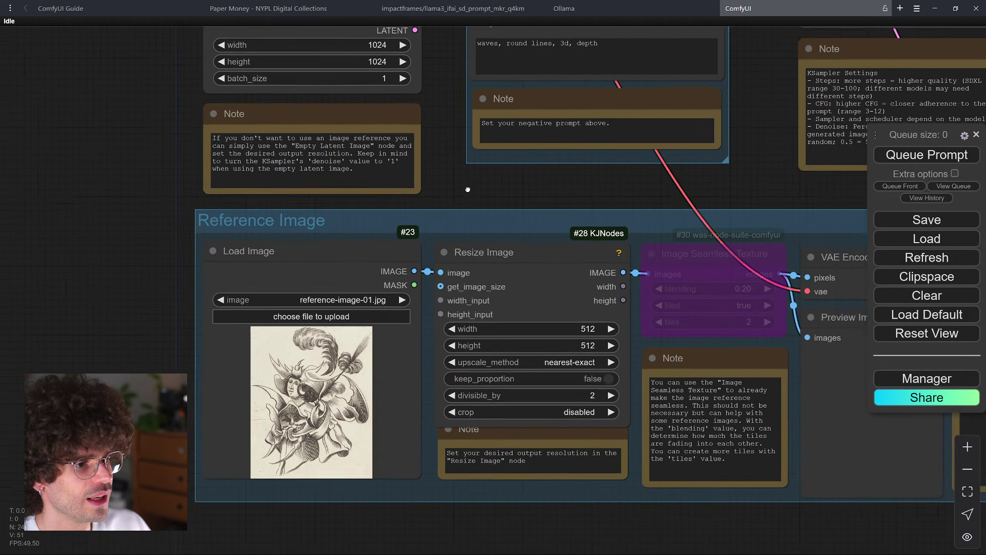
pyautogui.scroll(4, 393, 213)
pyautogui.scroll(-4, 393, 213)
pyautogui.moveTo(462, 220); pyautogui.dragTo(507, 227)
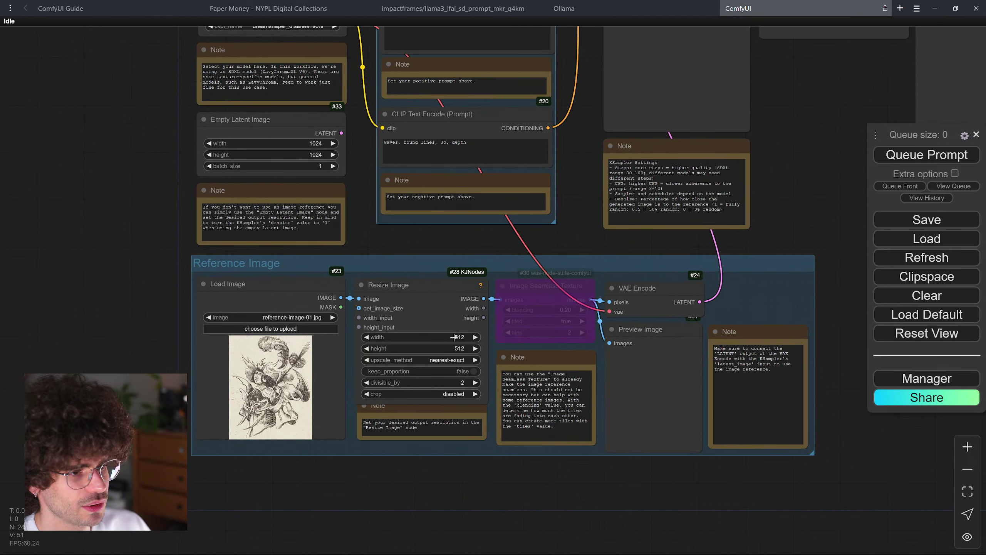
# - Review the bypassed Image Seamless Texture node and shift the VAE Encode node slightly away from it
pyautogui.click(538, 288)
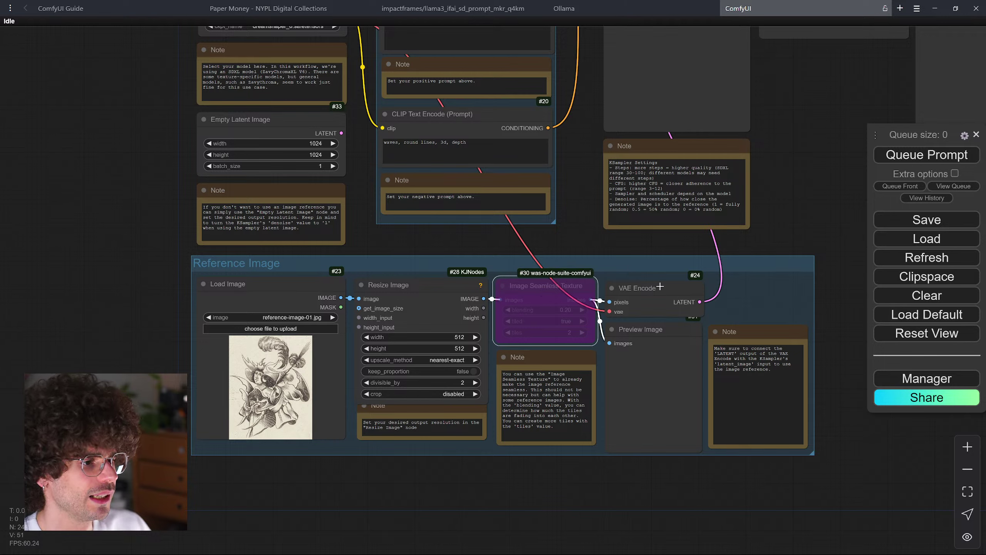
pyautogui.moveTo(636, 304); pyautogui.dragTo(641, 301)
pyautogui.click(545, 287)
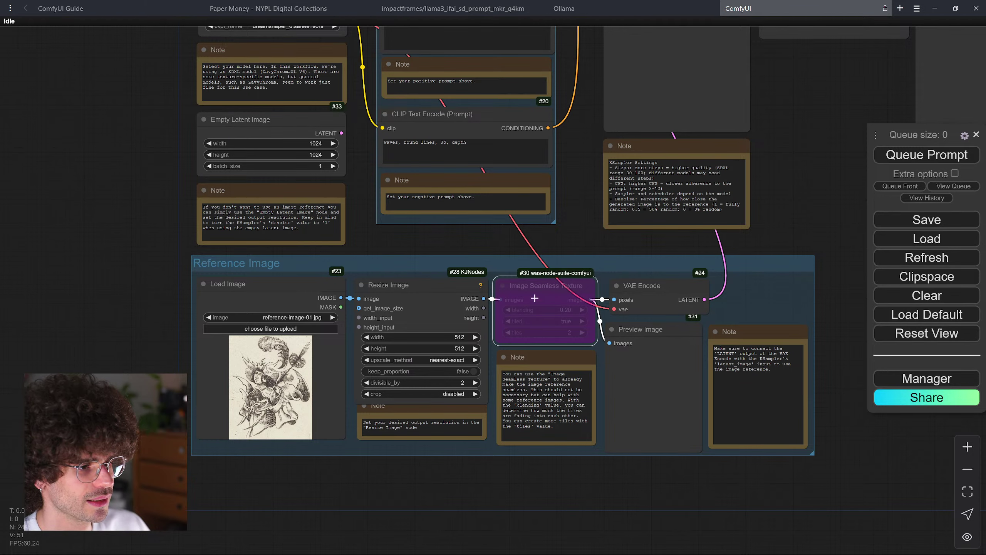
pyautogui.click(670, 463)
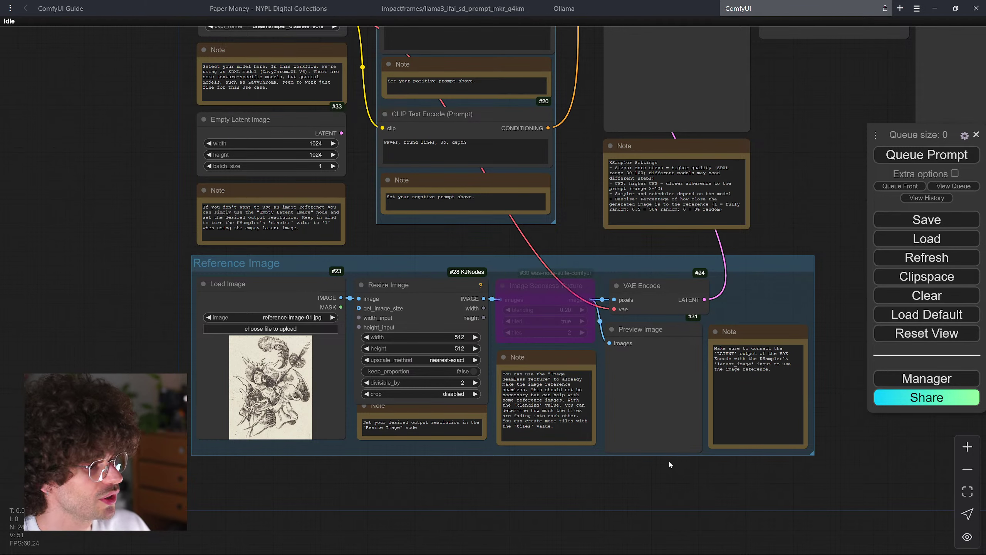
pyautogui.moveTo(674, 276); pyautogui.dragTo(543, 462)
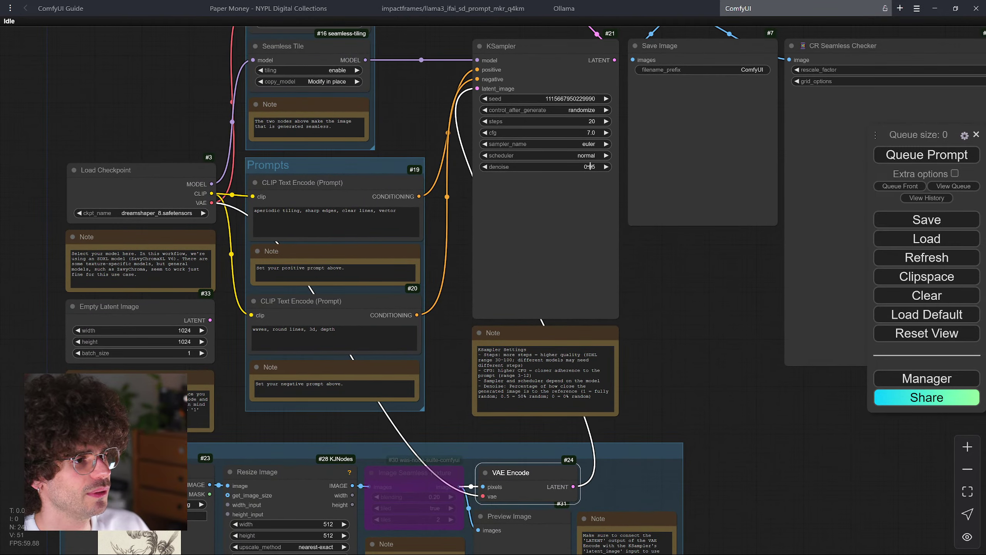
# - Generate a tile from reference-image-01.jpg with denoise 0.55 and inspect its 3x3 grid in the CR Seamless Checker node
pyautogui.click(936, 155)
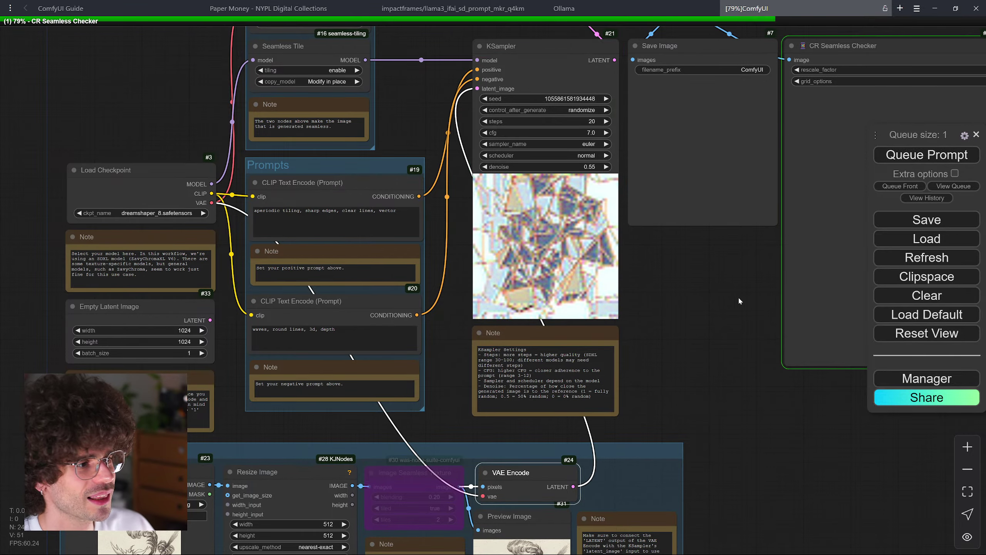
pyautogui.moveTo(738, 296); pyautogui.dragTo(489, 327)
pyautogui.scroll(5, 555, 328)
pyautogui.scroll(-6, 555, 328)
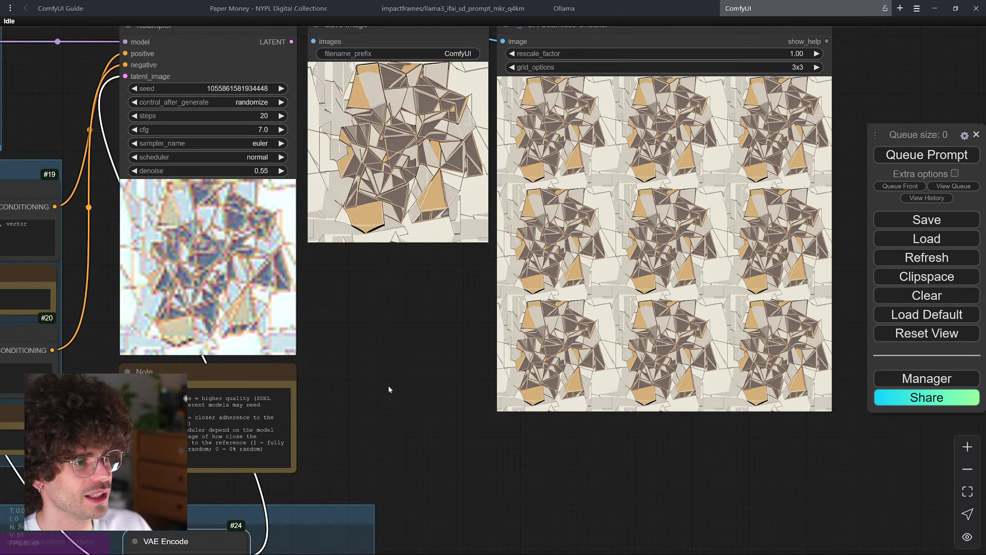
pyautogui.moveTo(388, 384); pyautogui.dragTo(537, 284)
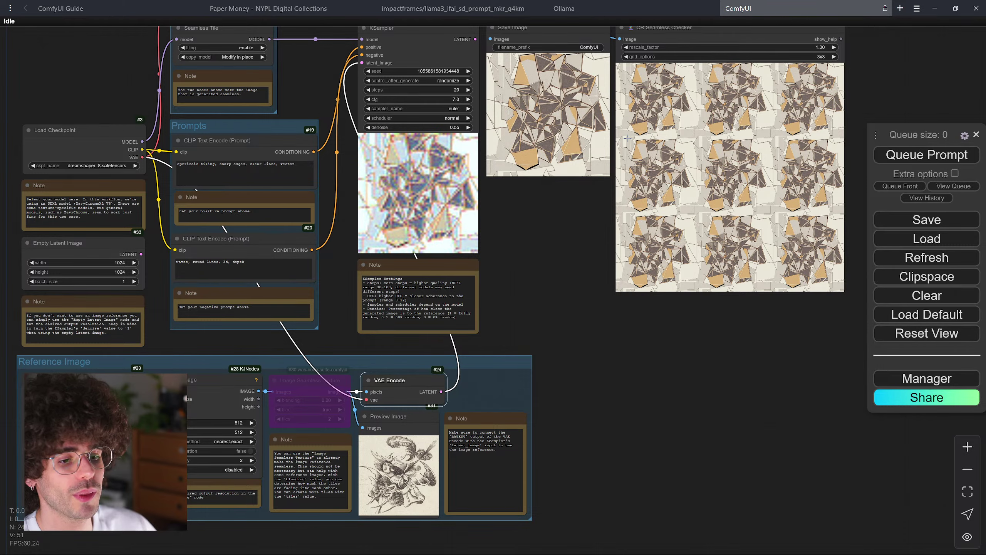
# - Load ComfyUI_00021_.png into the Load Image node of the Reference Image group and look at it up close
pyautogui.moveTo(530, 326); pyautogui.dragTo(786, 231)
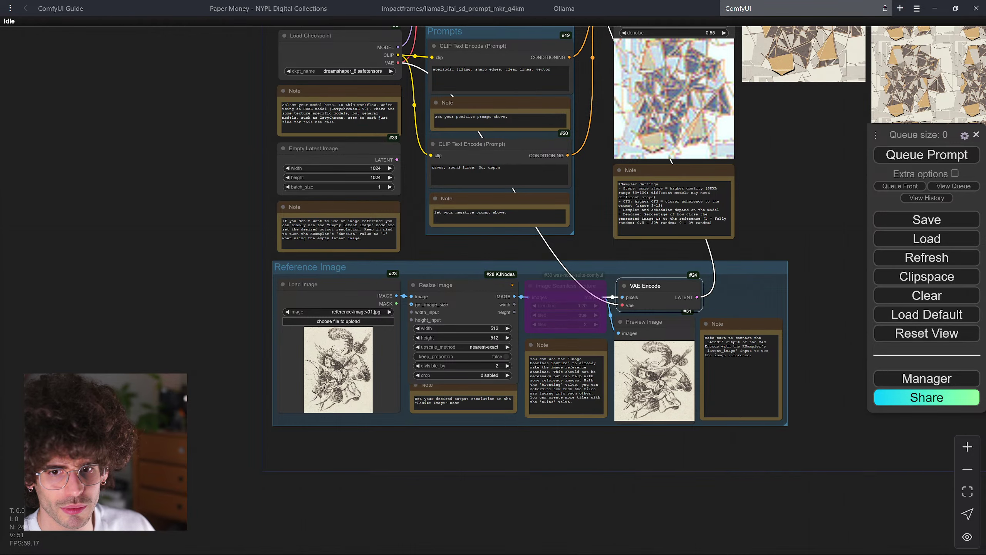
pyautogui.moveTo(407, 392); pyautogui.dragTo(326, 414)
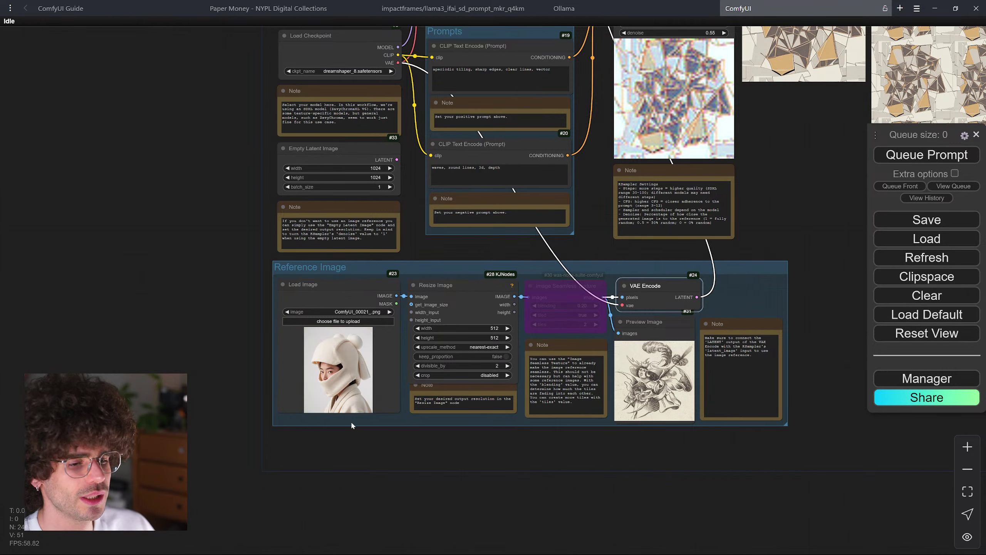
pyautogui.scroll(10, 352, 420)
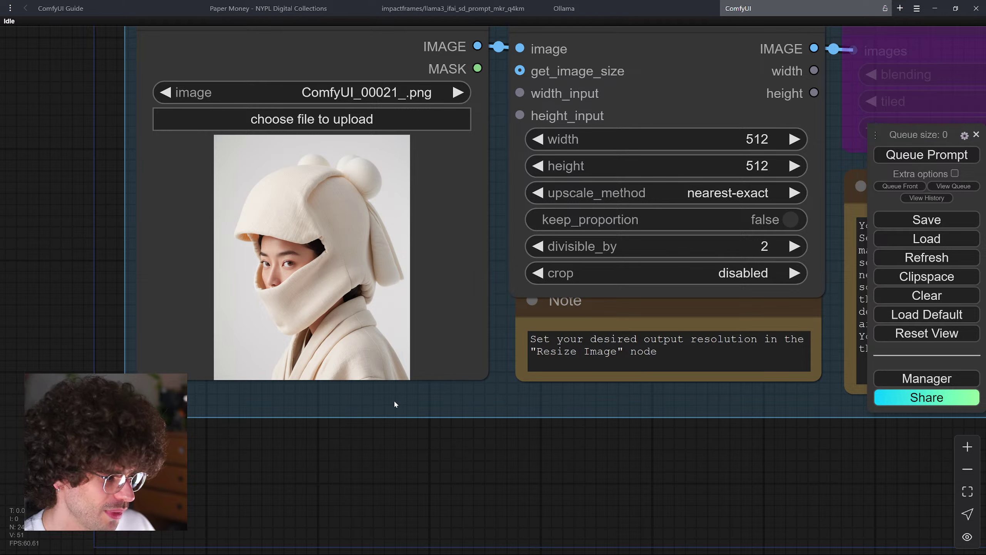
pyautogui.scroll(3, 333, 388)
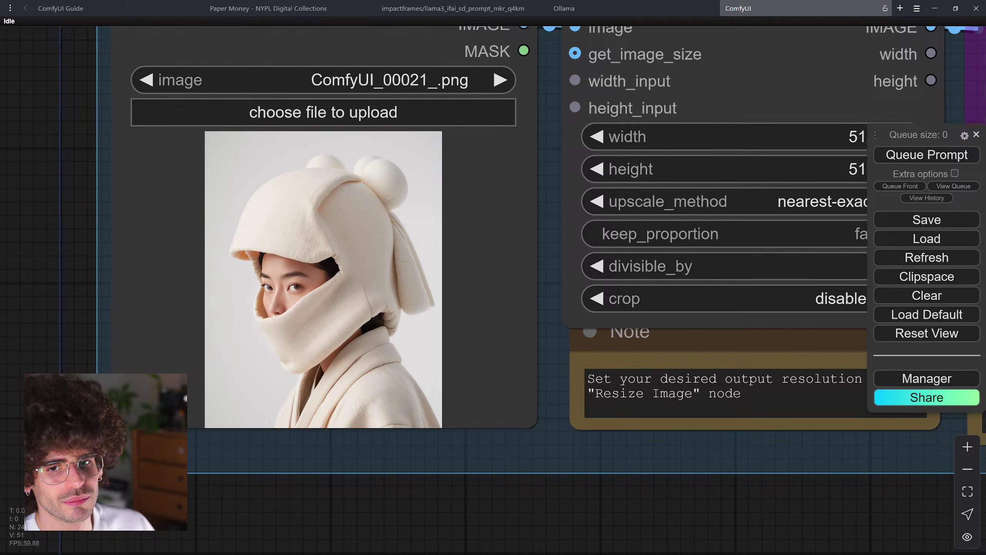
pyautogui.scroll(-2, 412, 229)
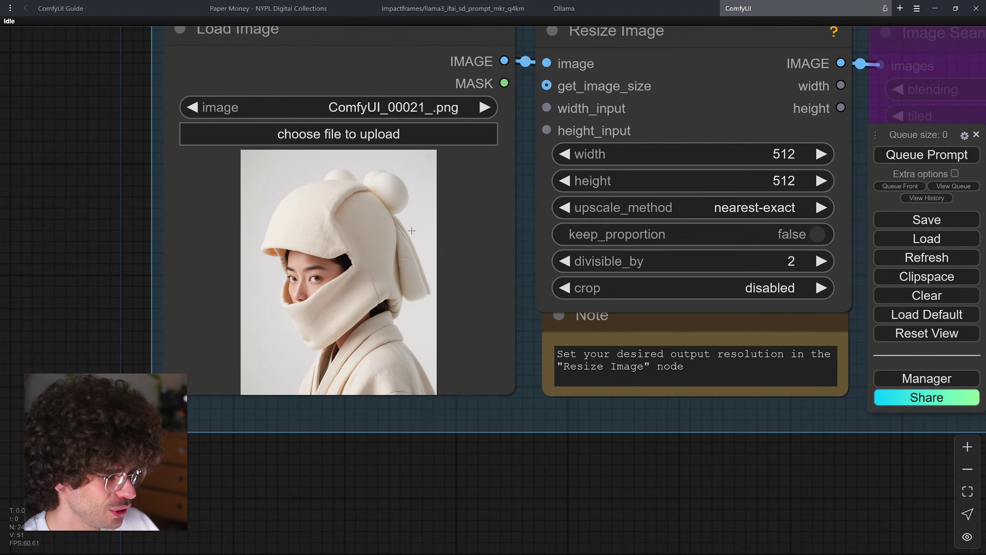
pyautogui.scroll(-4, 412, 230)
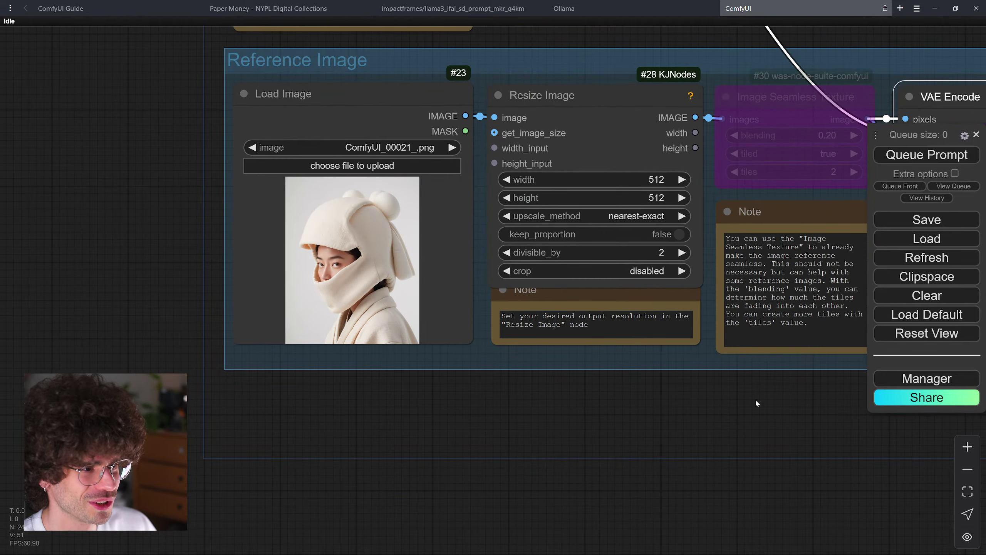
# - Generate a tile from the white-helmet portrait reference and examine the seams between its repeats in the 3x3 grid
pyautogui.scroll(-2, 760, 394)
pyautogui.moveTo(762, 394); pyautogui.dragTo(361, 493)
pyautogui.scroll(-2, 726, 317)
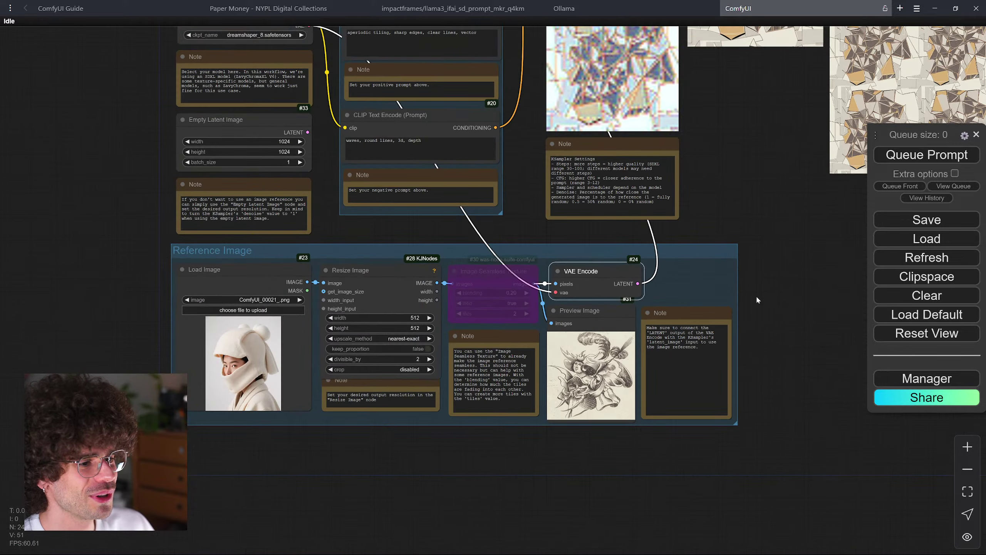
pyautogui.click(934, 154)
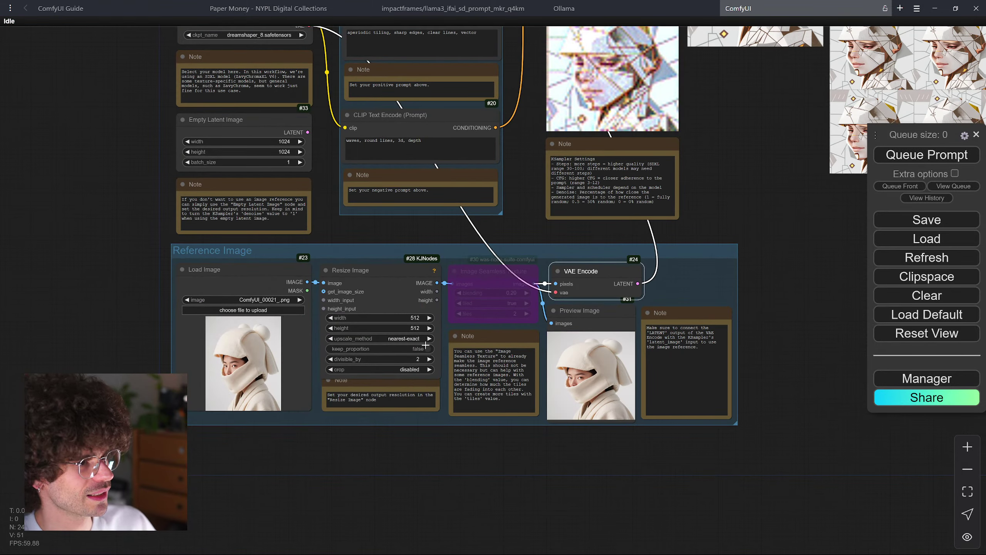
pyautogui.moveTo(764, 195); pyautogui.dragTo(365, 344)
pyautogui.scroll(5, 525, 274)
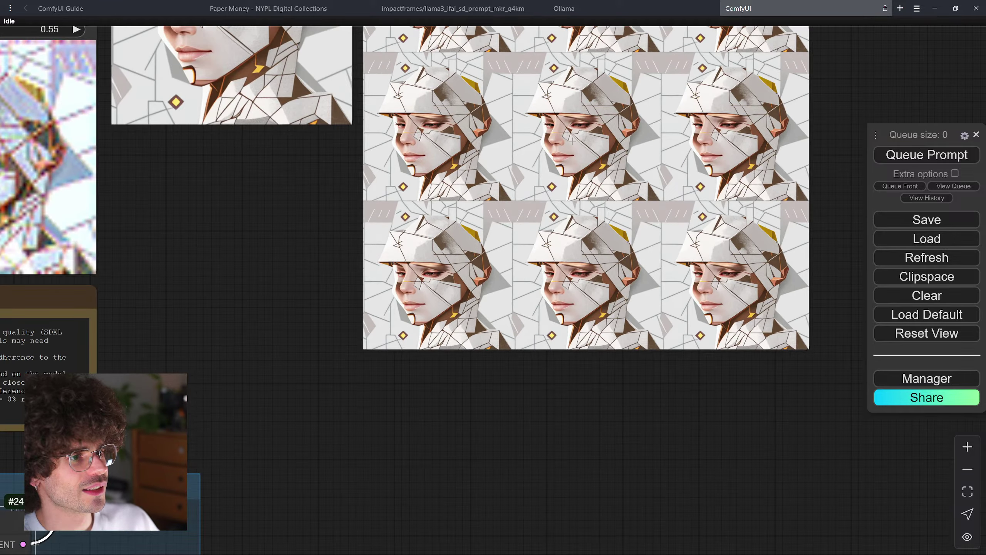
pyautogui.scroll(5, 505, 244)
pyautogui.scroll(7, 622, 208)
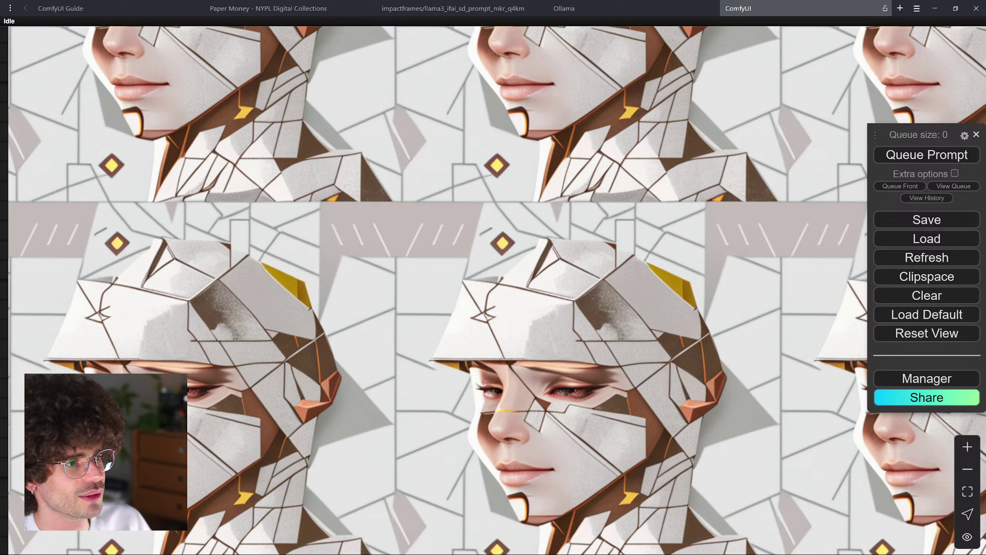
pyautogui.scroll(-8, 541, 216)
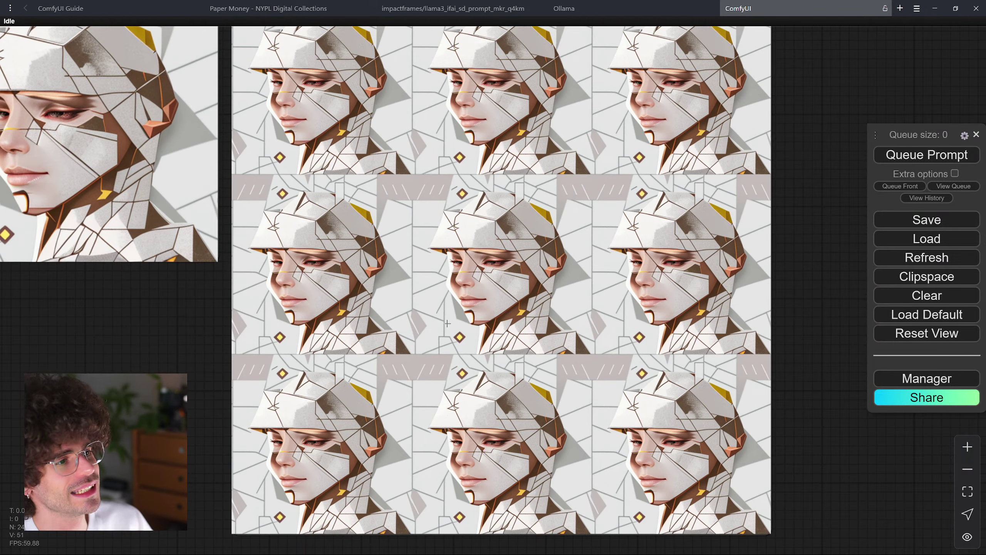
pyautogui.scroll(-2, 438, 325)
# - Replace the reference in the Load Image node with the apple picture ComfyUI_00011_.png
pyautogui.moveTo(194, 334); pyautogui.dragTo(825, 222)
pyautogui.moveTo(725, 310); pyautogui.dragTo(813, 191)
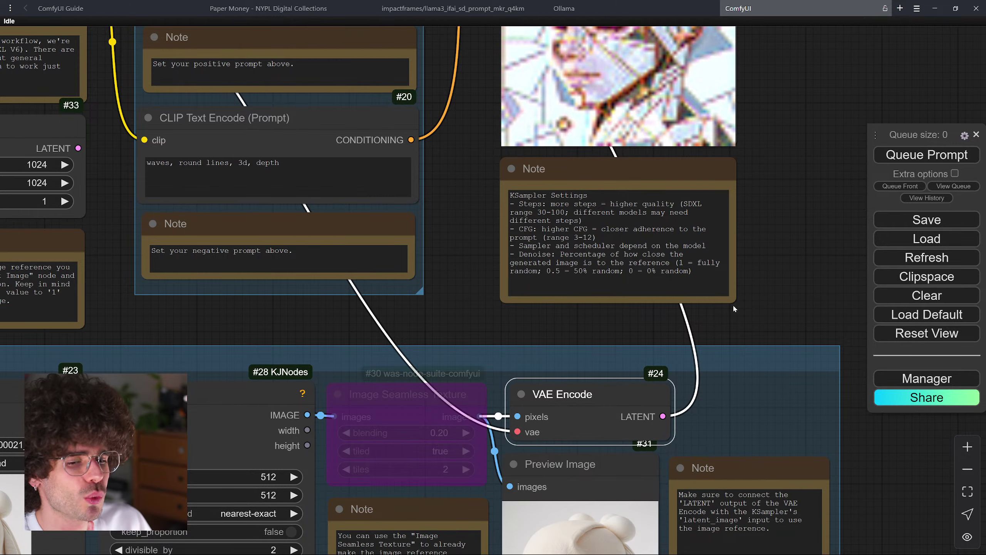
pyautogui.scroll(-1, 733, 304)
pyautogui.moveTo(733, 304); pyautogui.dragTo(885, 262)
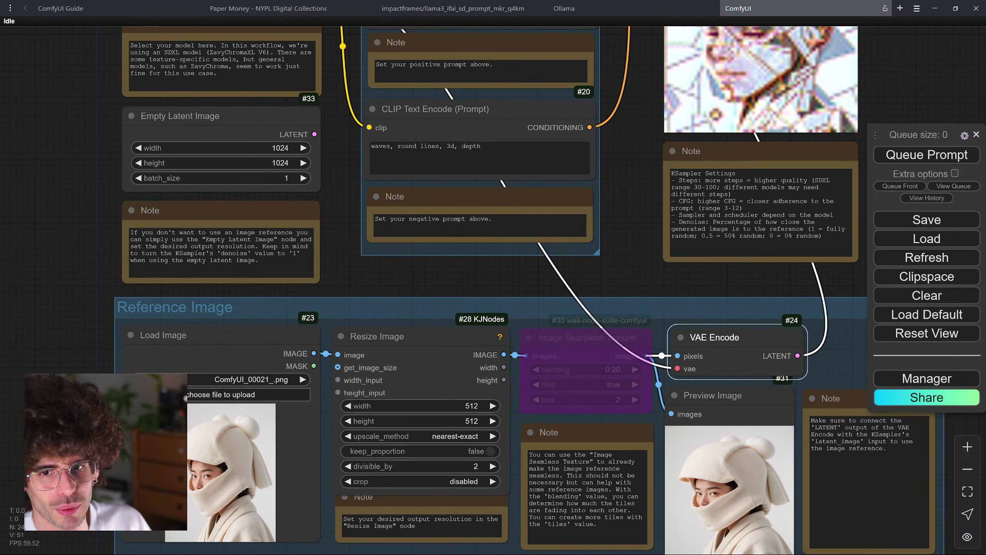
pyautogui.click(253, 379)
pyautogui.click(256, 392)
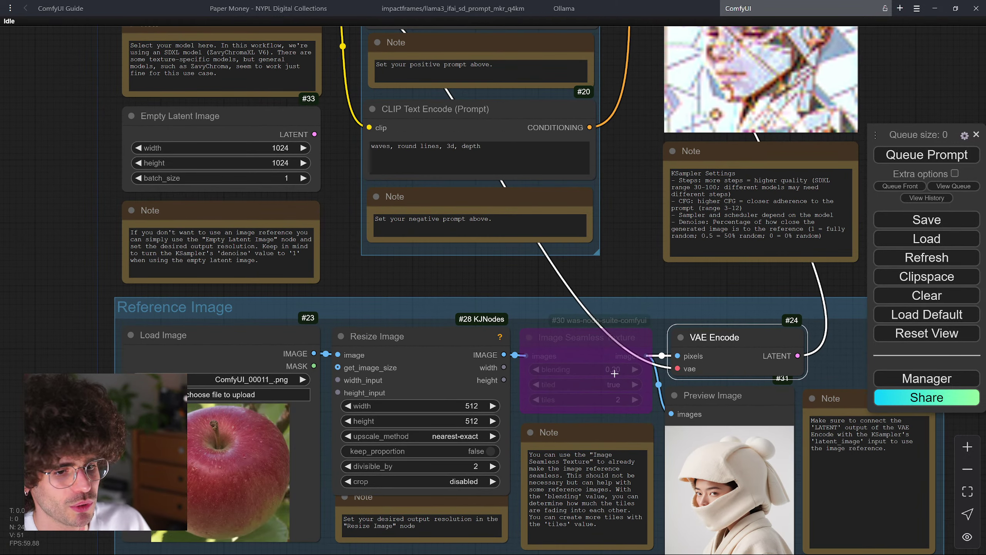
# - Generate a tile from the apple reference and examine the seams between its repeats in the CR Seamless Checker node
pyautogui.click(905, 155)
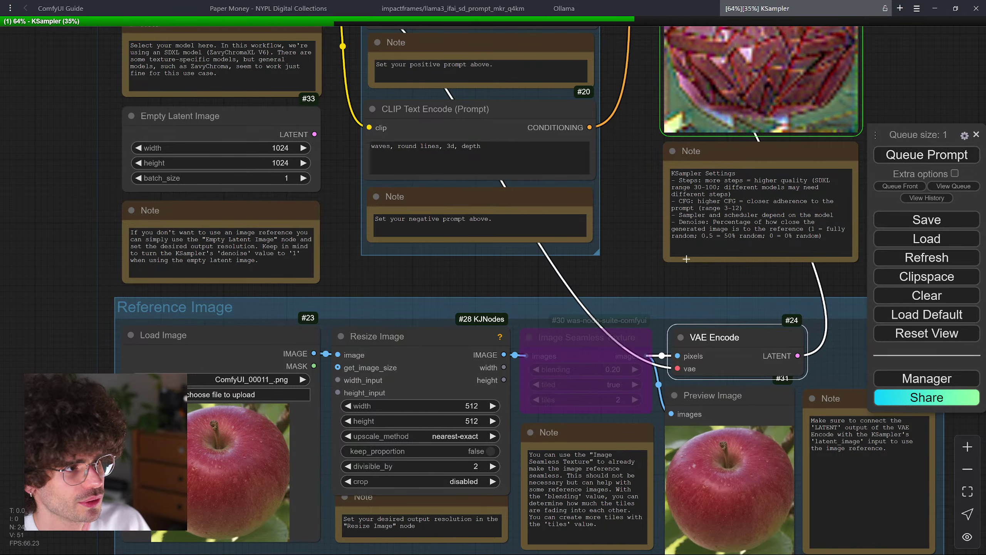
pyautogui.moveTo(846, 280); pyautogui.dragTo(582, 366)
pyautogui.scroll(-1, 713, 253)
pyautogui.moveTo(709, 211); pyautogui.dragTo(417, 306)
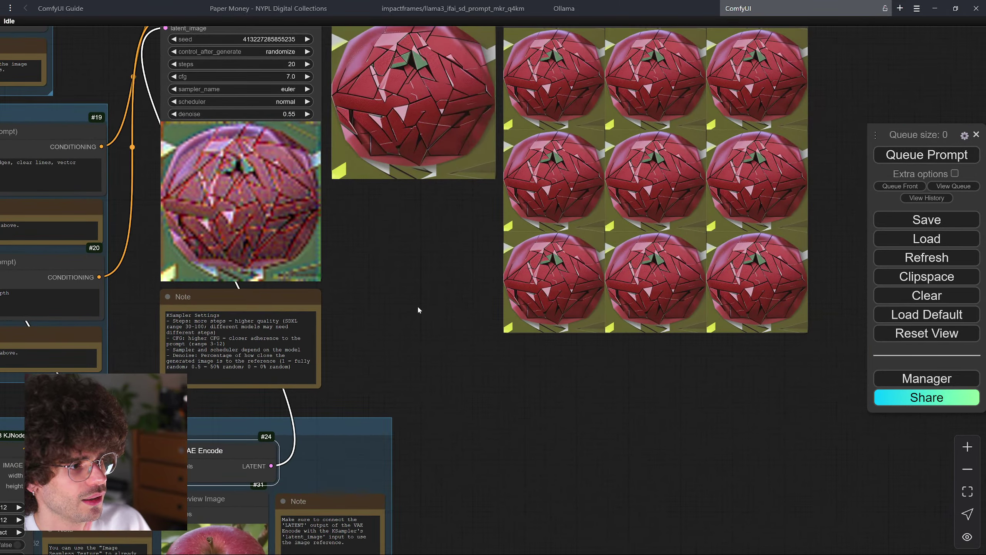
pyautogui.scroll(6, 635, 217)
pyautogui.scroll(4, 635, 216)
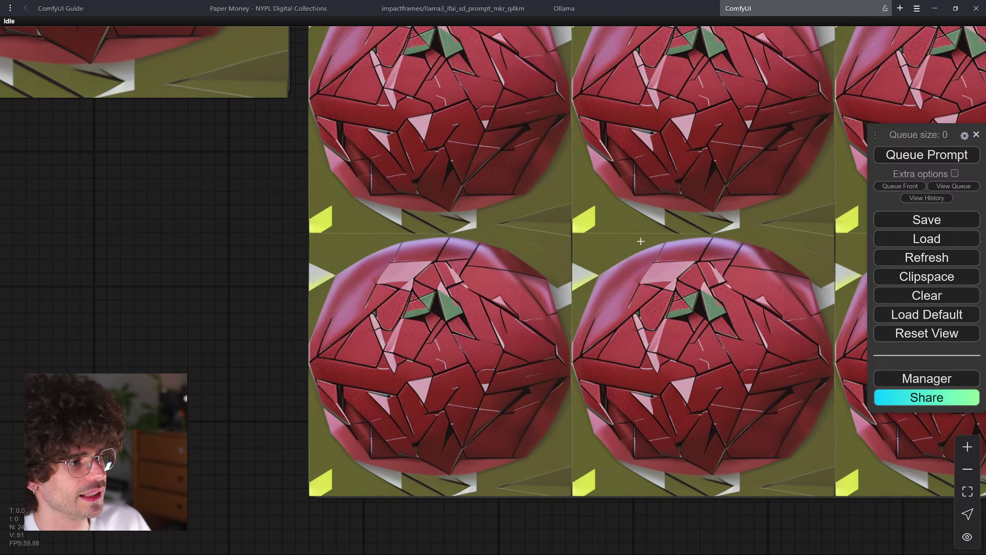
pyautogui.scroll(-5, 222, 343)
pyautogui.moveTo(222, 344); pyautogui.dragTo(425, 346)
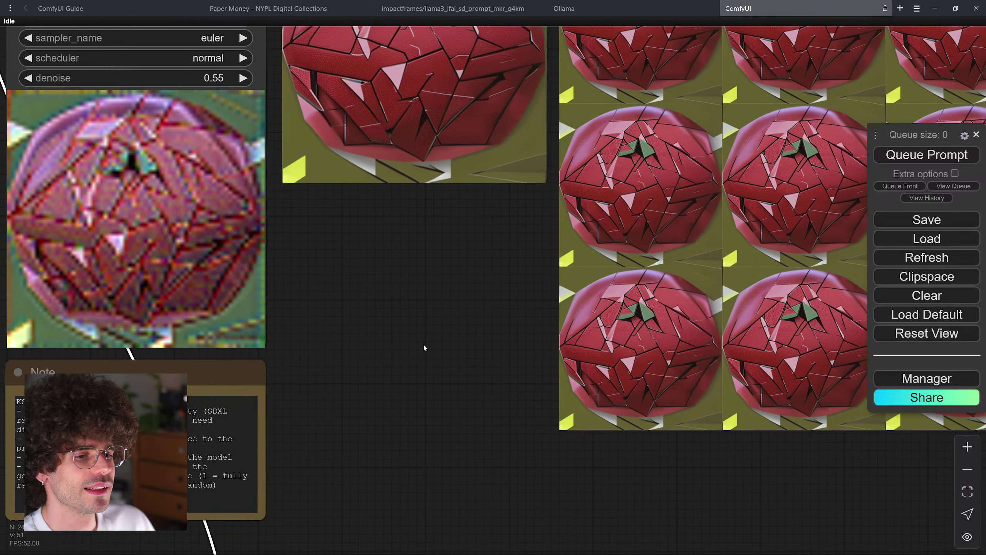
# - Remove the bypass from the Image Seamless Texture node in the Reference Image group
pyautogui.scroll(-4, 473, 313)
pyautogui.moveTo(473, 313); pyautogui.dragTo(702, 236)
pyautogui.moveTo(682, 310); pyautogui.dragTo(731, 271)
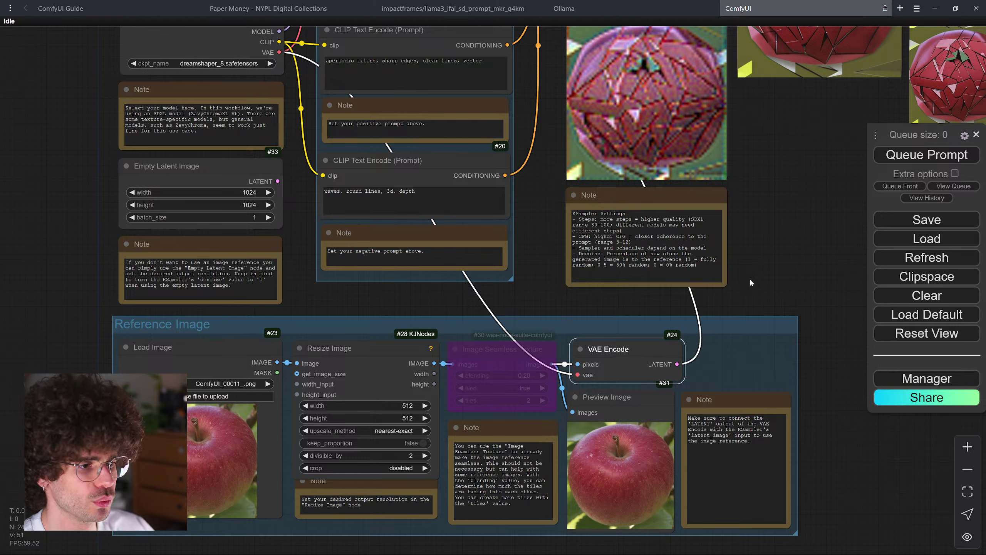
pyautogui.click(503, 354)
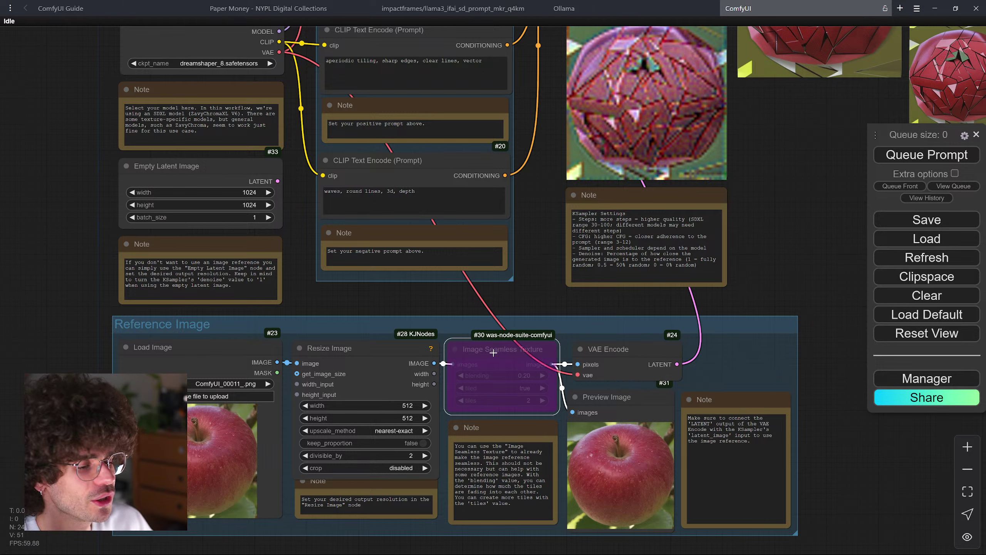
pyautogui.rightClick(494, 353)
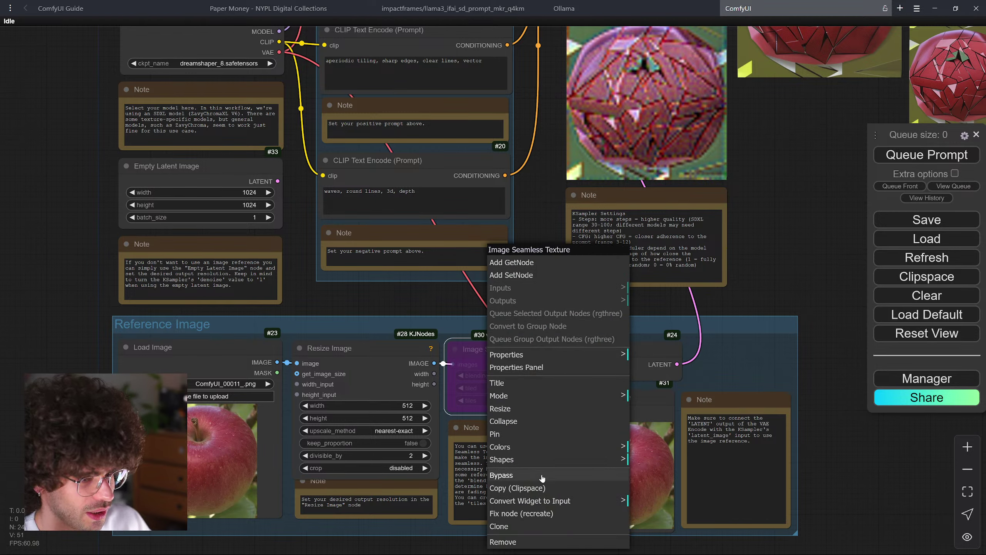
pyautogui.click(521, 475)
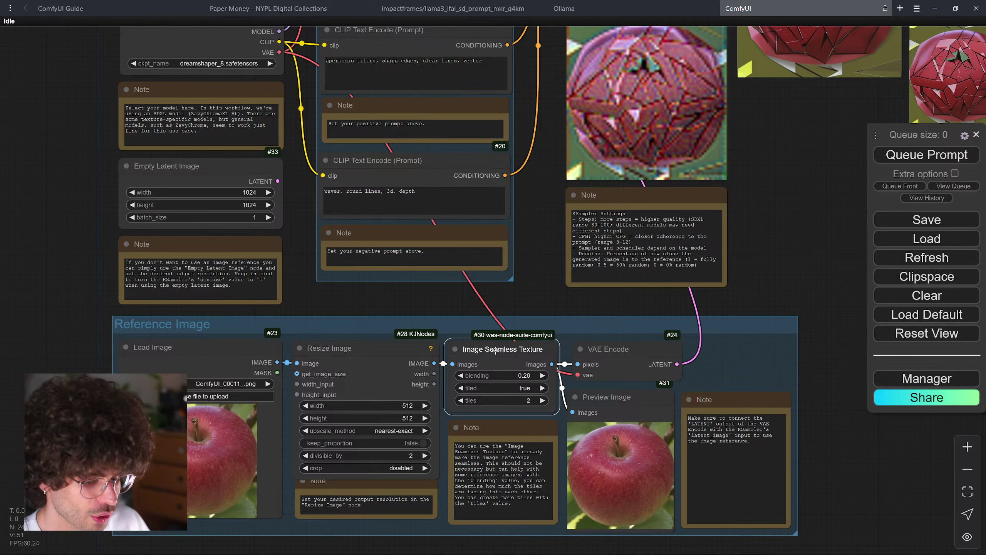
# - Toggle the bypass of the Image Seamless Texture node on and off repeatedly, ending with the node active
pyautogui.hotkey('ctrl', 'b')
pyautogui.hotkey('ctrl', 'b')
pyautogui.hotkey('ctrl', 'b')
pyautogui.hotkey('ctrl', 'b')
pyautogui.hotkey('ctrl', 'b')
pyautogui.hotkey('ctrl', 'b')
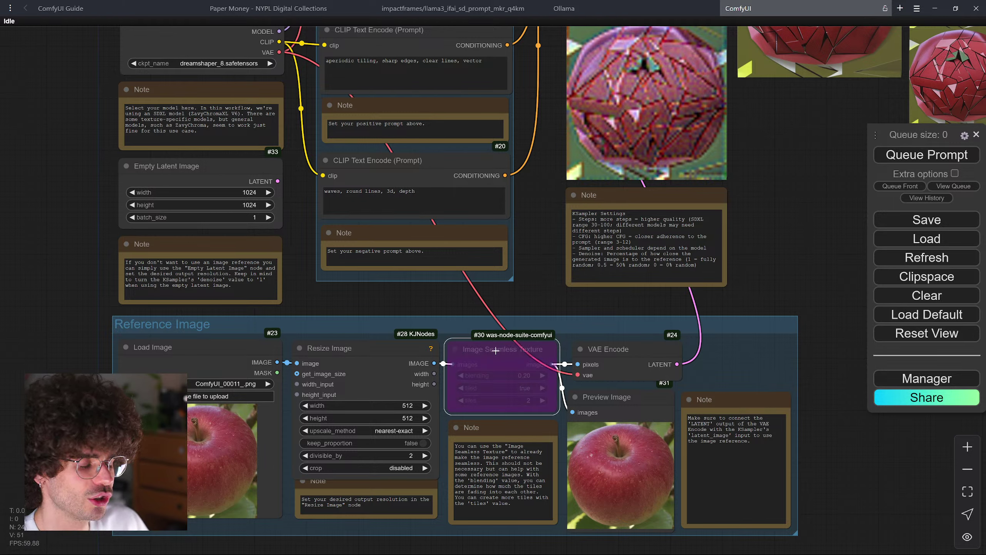
pyautogui.hotkey('ctrl', 'b')
pyautogui.hotkey('ctrl', 'b')
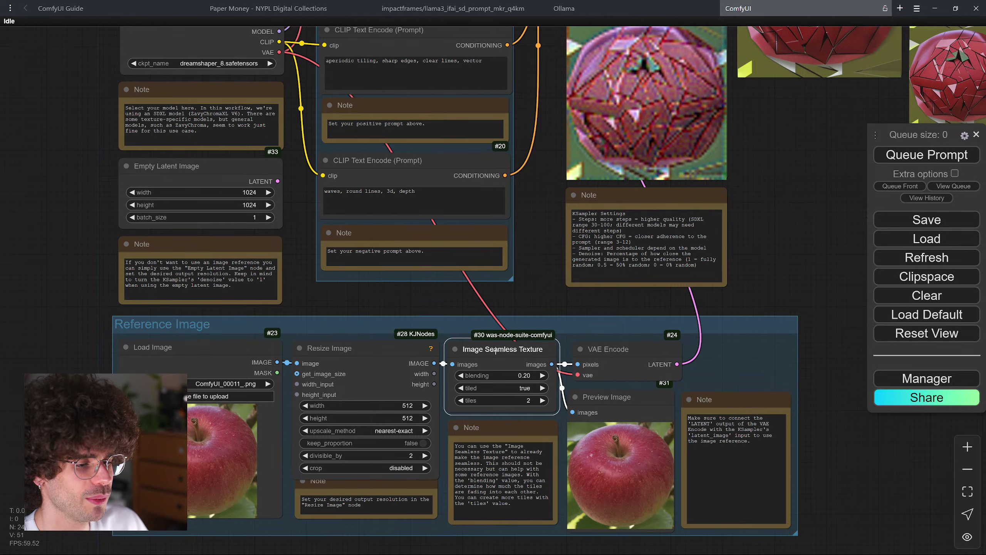
# - Generate a tile with Image Seamless Texture active, and inspect the reference preview and the resulting 3x3 grid
pyautogui.scroll(5, 484, 400)
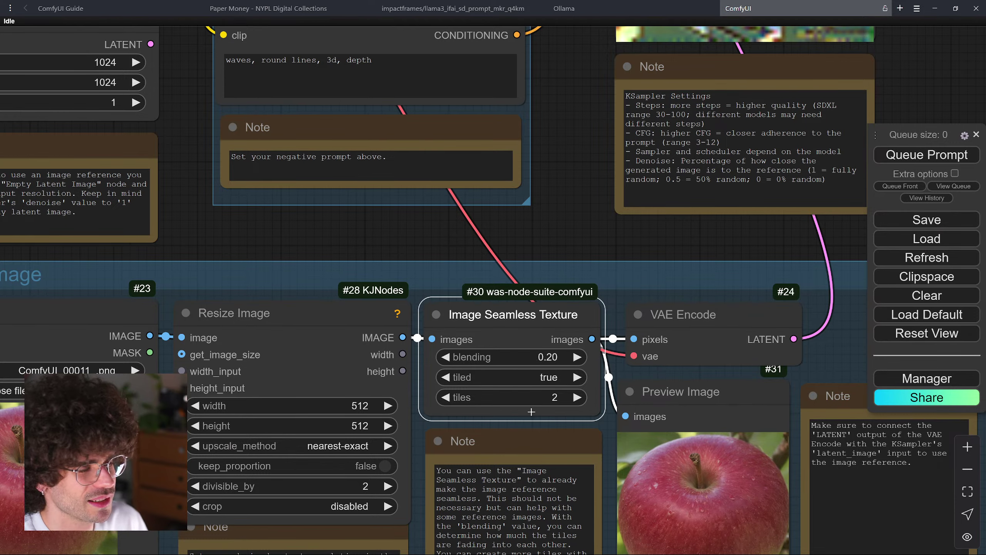
pyautogui.scroll(-4, 532, 412)
pyautogui.click(933, 154)
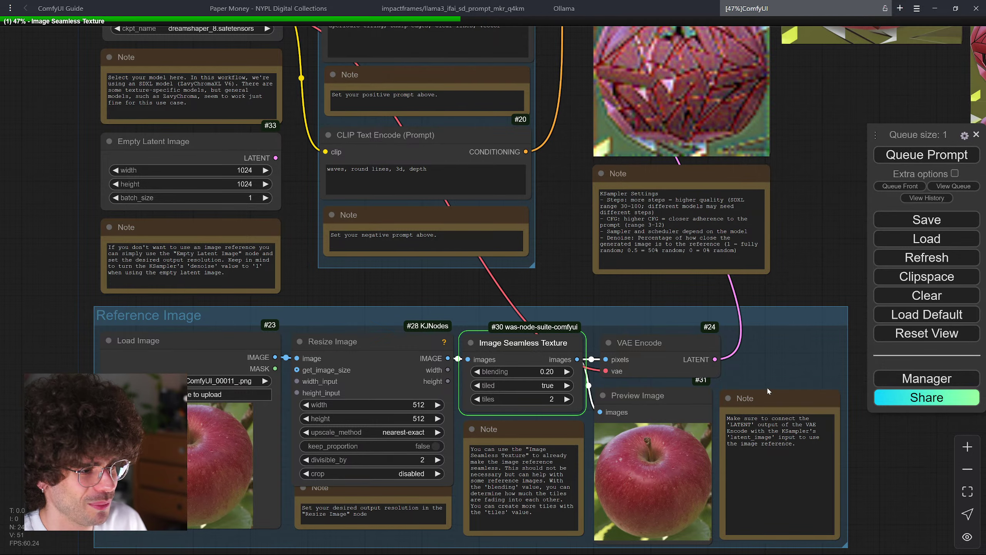
pyautogui.moveTo(765, 364); pyautogui.dragTo(740, 248)
pyautogui.scroll(10, 691, 406)
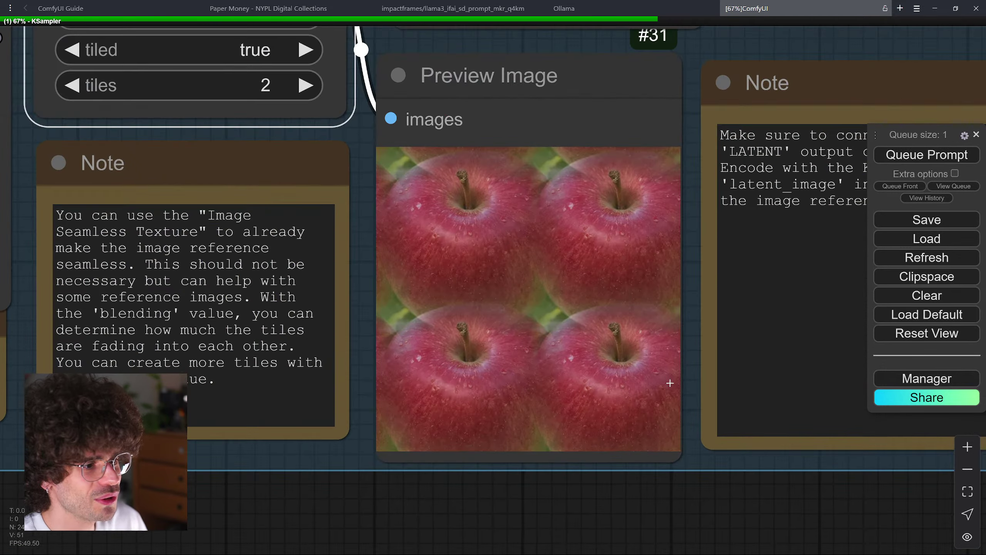
pyautogui.scroll(-12, 621, 304)
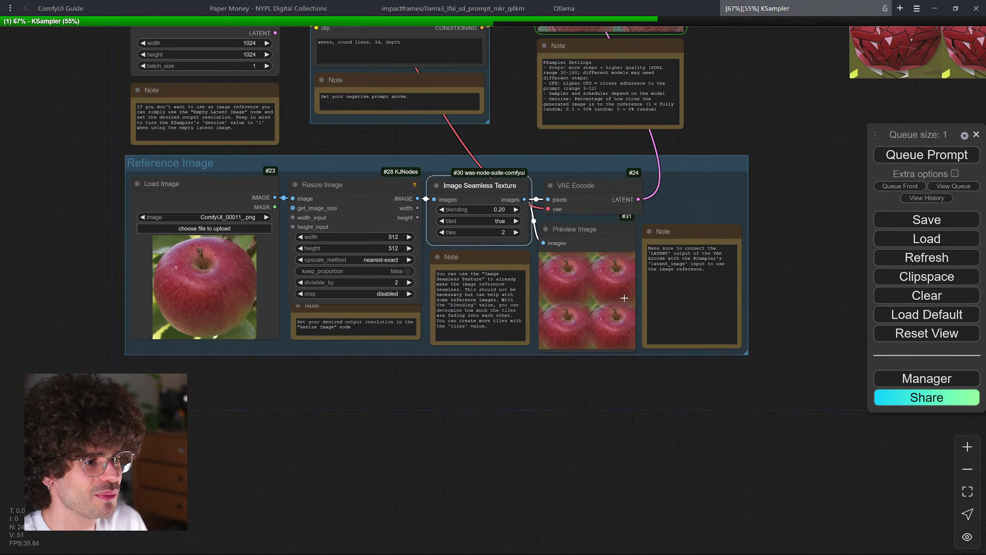
pyautogui.moveTo(840, 144); pyautogui.dragTo(509, 404)
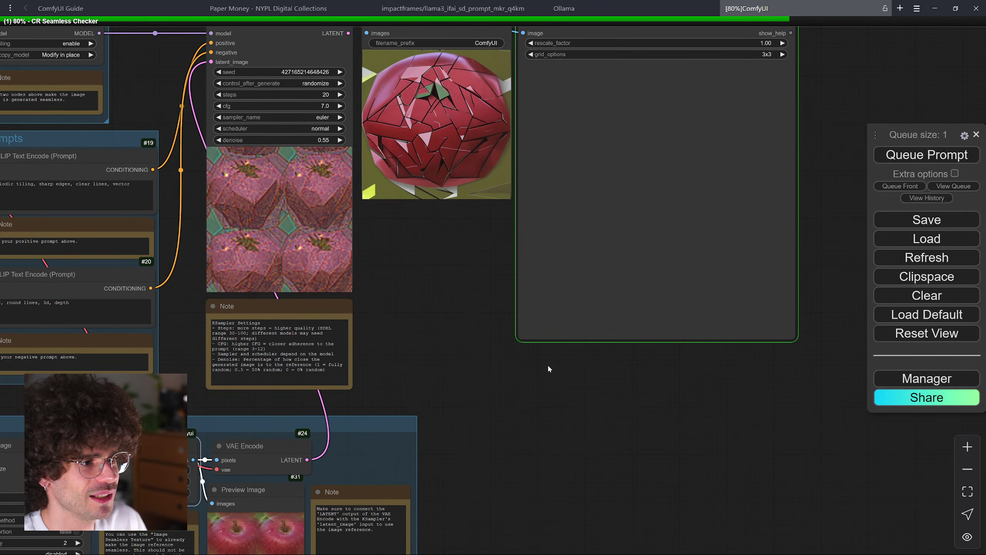
pyautogui.scroll(5, 662, 225)
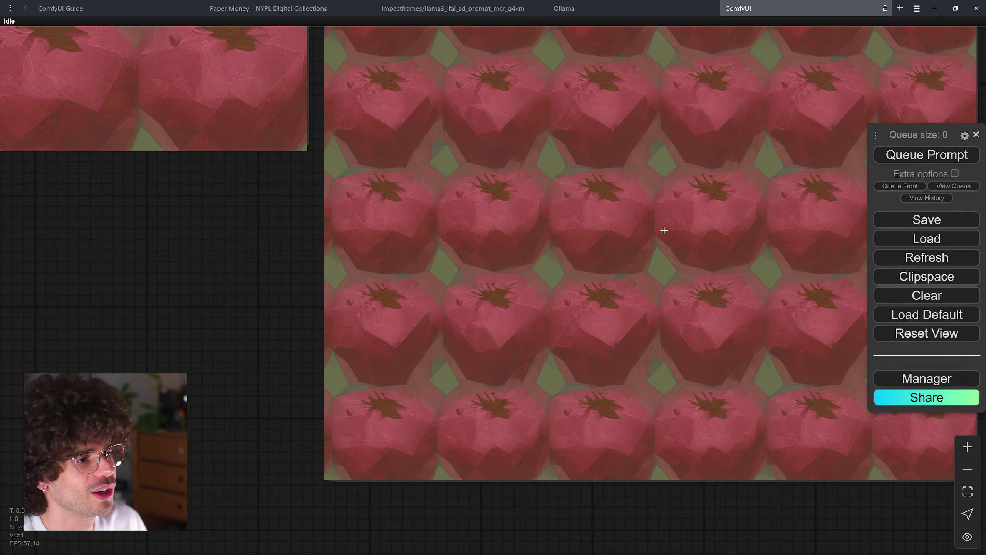
pyautogui.scroll(-2, 664, 230)
pyautogui.scroll(-4, 619, 221)
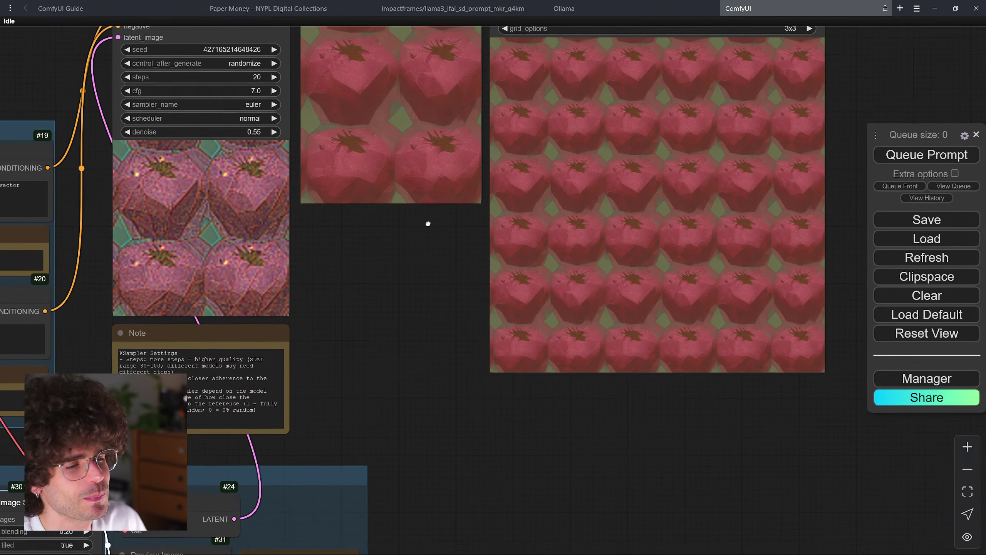
pyautogui.moveTo(428, 223); pyautogui.dragTo(536, 357)
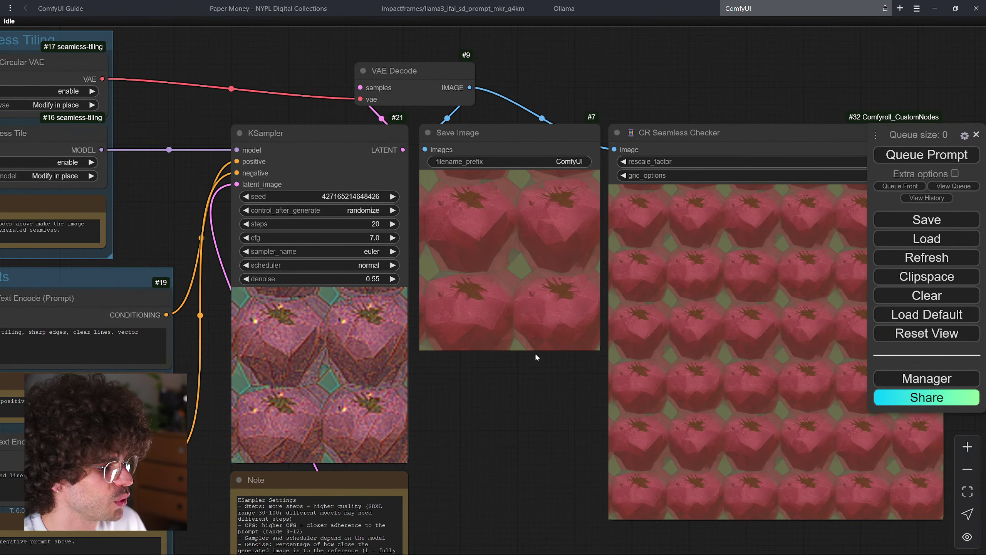
# - Load ComfyUI_00018_.png as the reference image and generate a tile from it with Image Seamless Texture active
pyautogui.scroll(-2, 535, 352)
pyautogui.moveTo(494, 382); pyautogui.dragTo(692, 238)
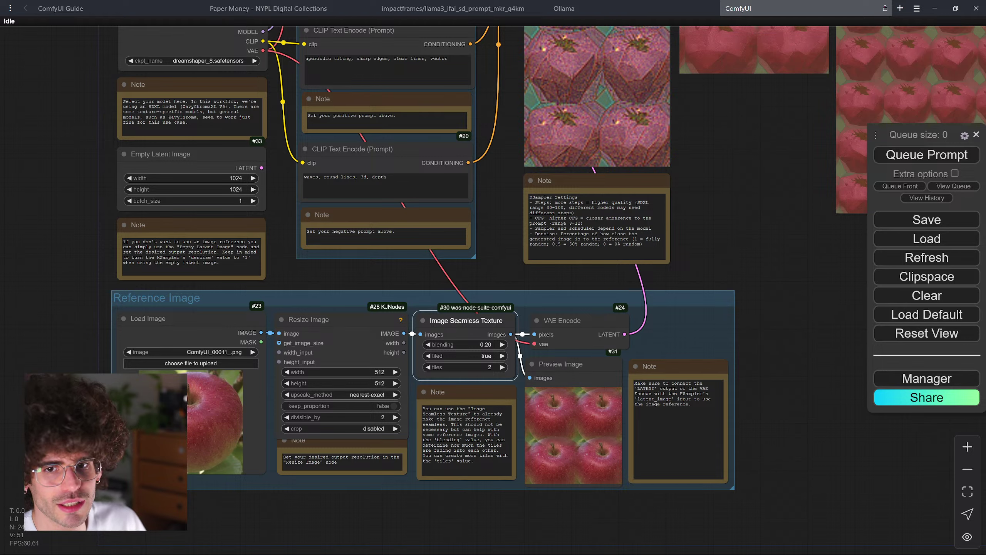
pyautogui.moveTo(197, 426); pyautogui.dragTo(197, 426)
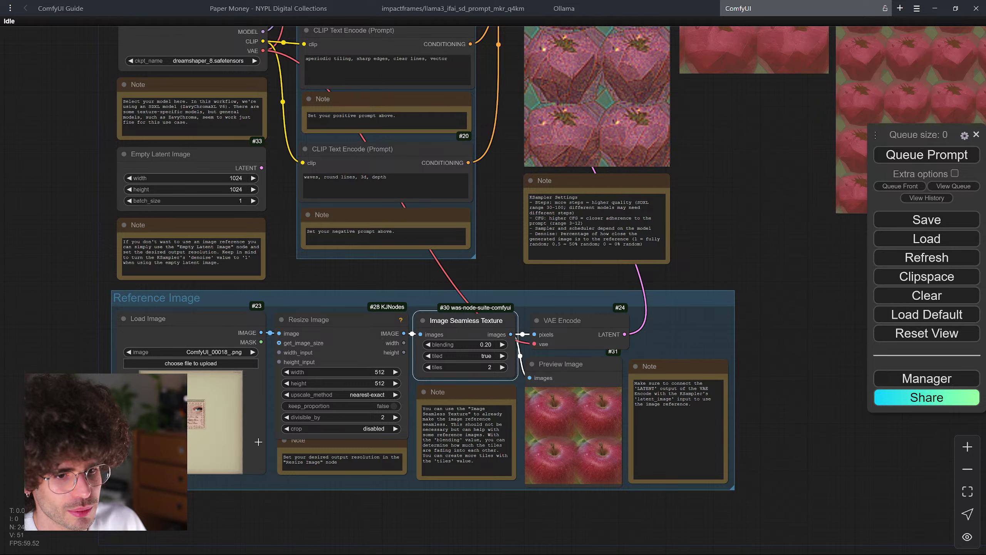
pyautogui.click(930, 154)
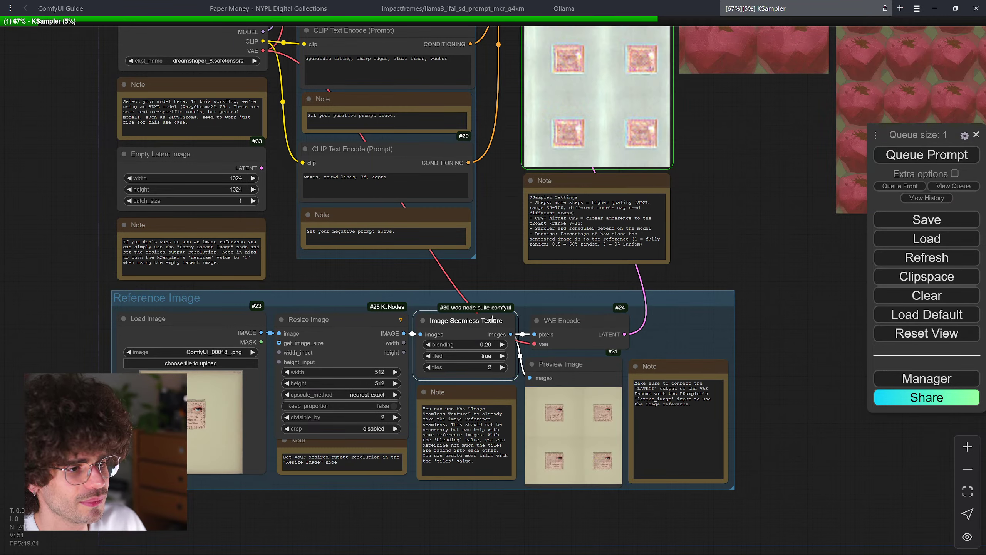
pyautogui.moveTo(716, 234); pyautogui.dragTo(692, 272)
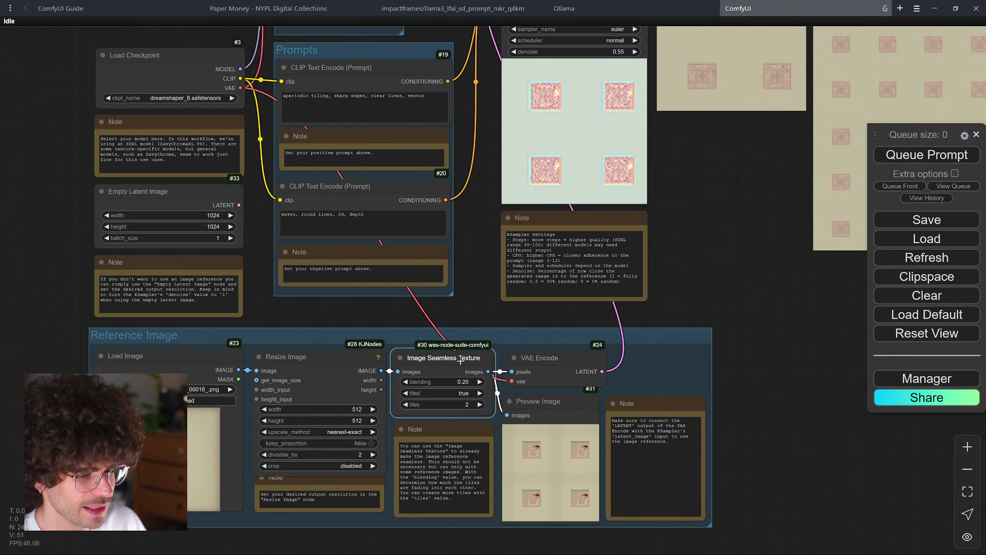
# - Bypass the Image Seamless Texture node, generate another tile from the same reference, and inspect the saved image and its 3x3 repeat grid
pyautogui.hotkey('ctrl', 'b')
pyautogui.click(933, 159)
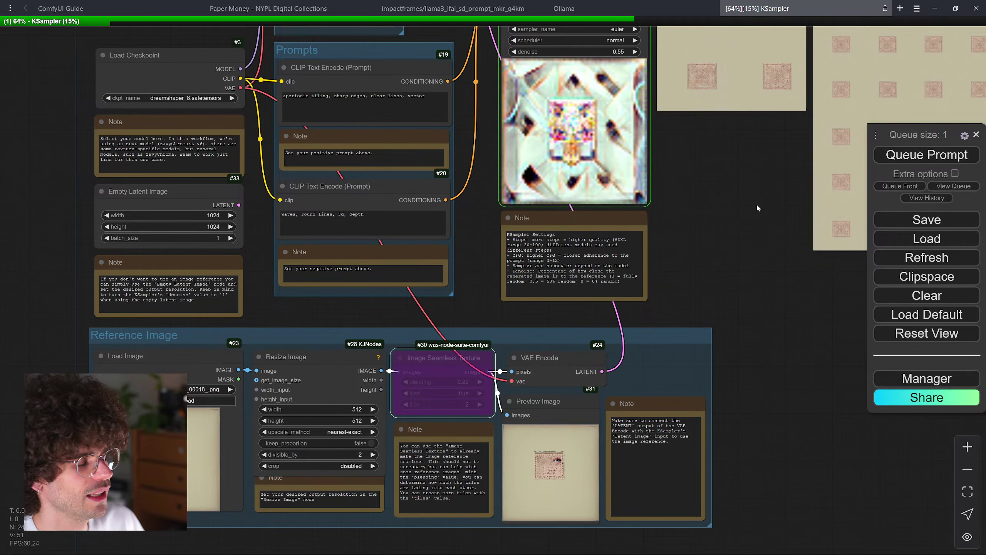
pyautogui.moveTo(758, 209); pyautogui.dragTo(532, 365)
pyautogui.scroll(5, 540, 287)
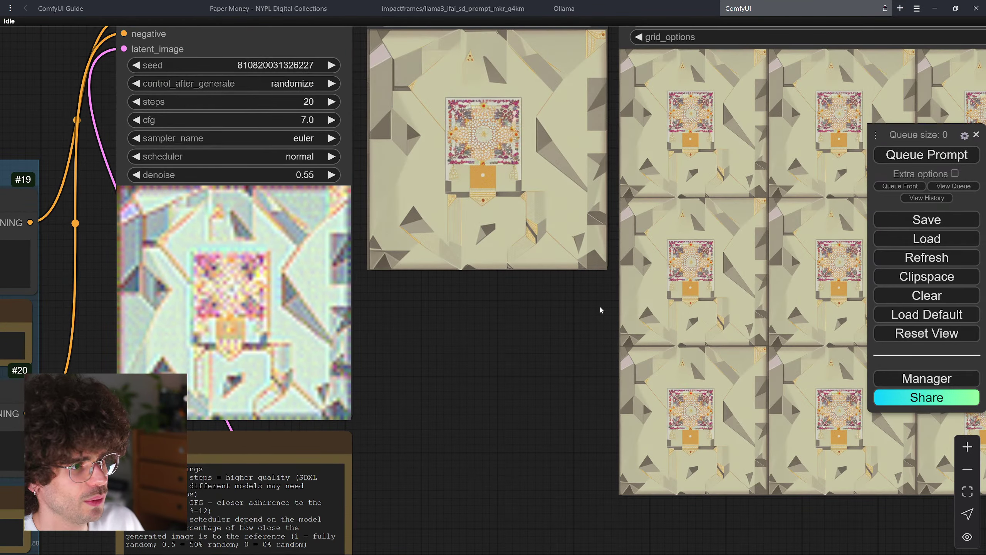
pyautogui.moveTo(600, 310); pyautogui.dragTo(504, 349)
pyautogui.scroll(-6, 503, 348)
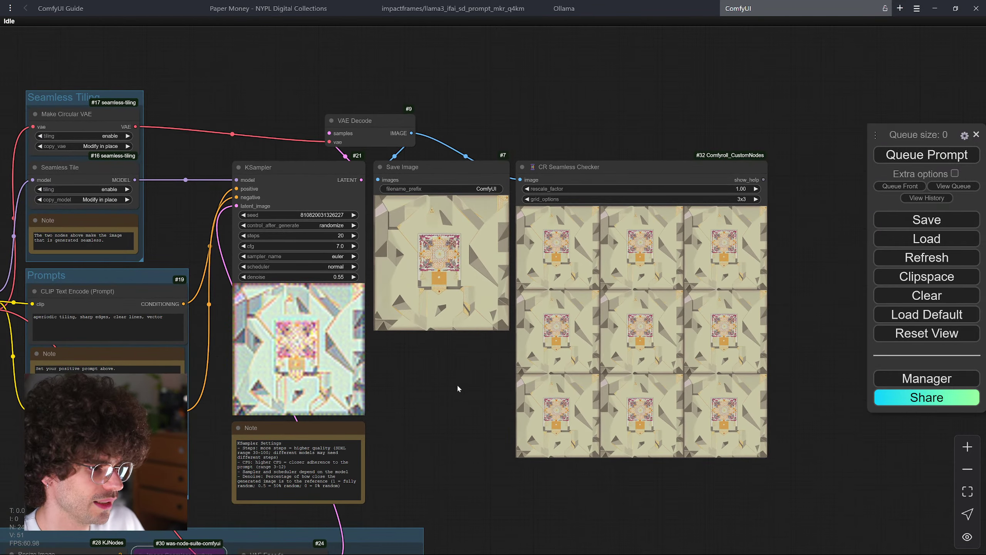
pyautogui.moveTo(458, 387); pyautogui.dragTo(520, 363)
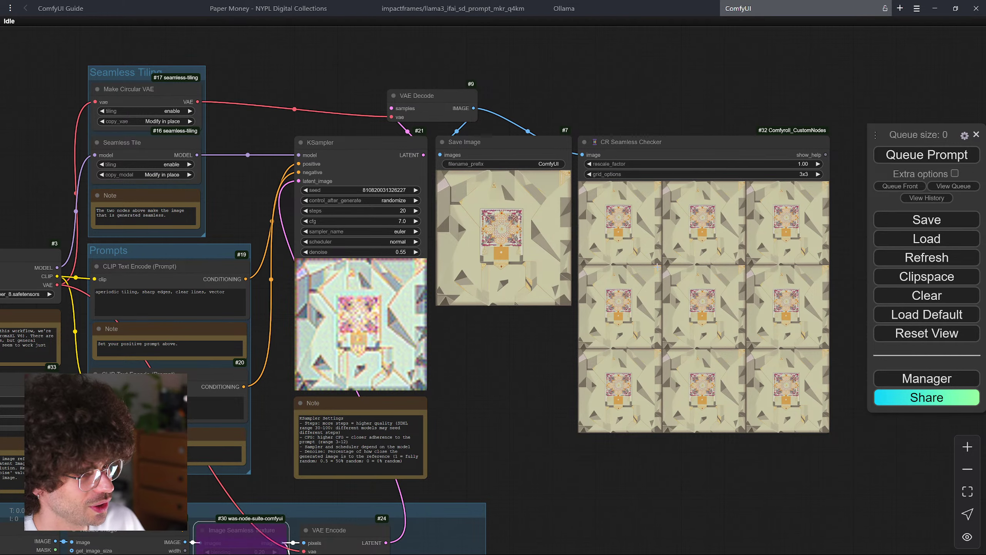
pyautogui.scroll(-3, 481, 465)
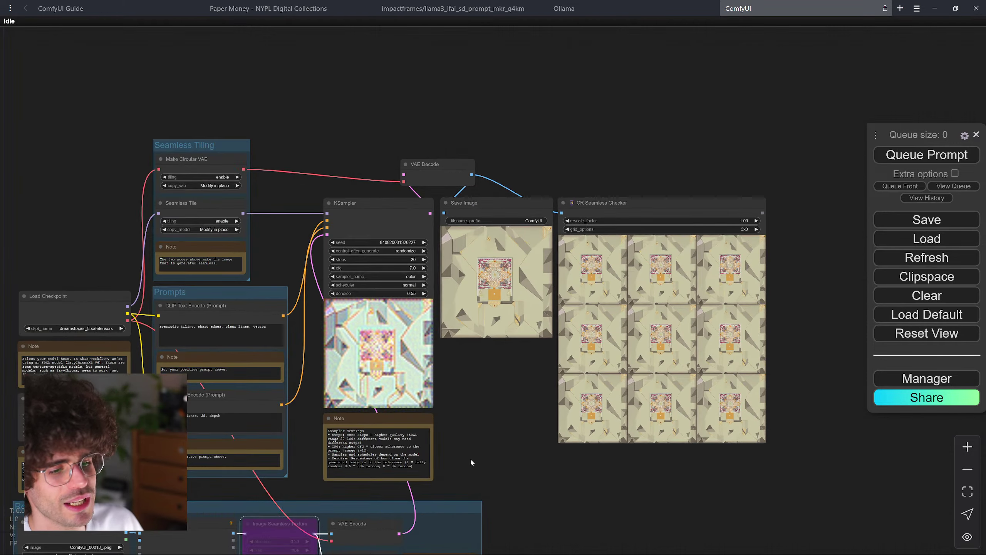
# - Read the KSampler Settings note below the KSampler node about steps, CFG, sampler and denoise
pyautogui.scroll(2, 628, 359)
pyautogui.moveTo(470, 460); pyautogui.dragTo(733, 360)
pyautogui.scroll(1, 648, 378)
pyautogui.scroll(1, 648, 377)
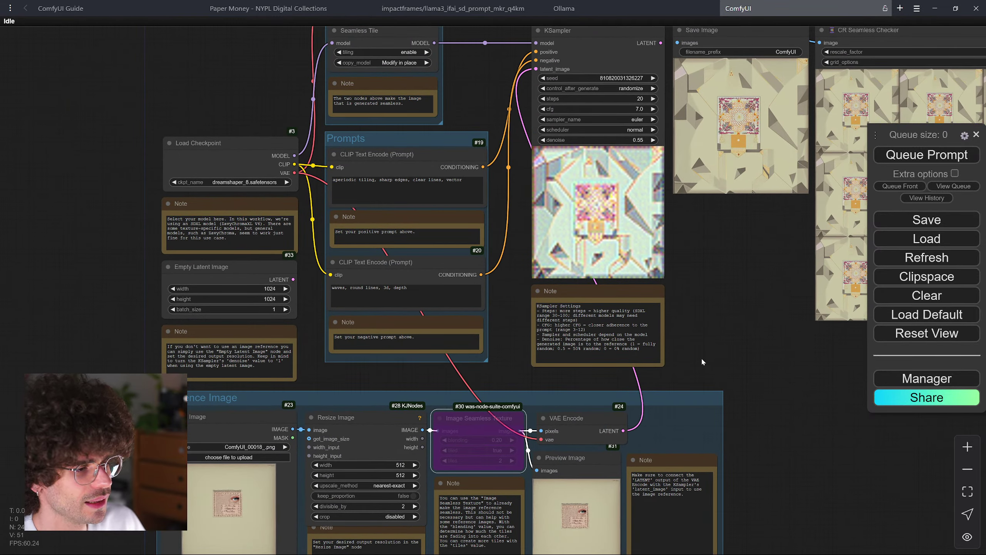
pyautogui.scroll(7, 701, 357)
pyautogui.moveTo(708, 339); pyautogui.dragTo(727, 354)
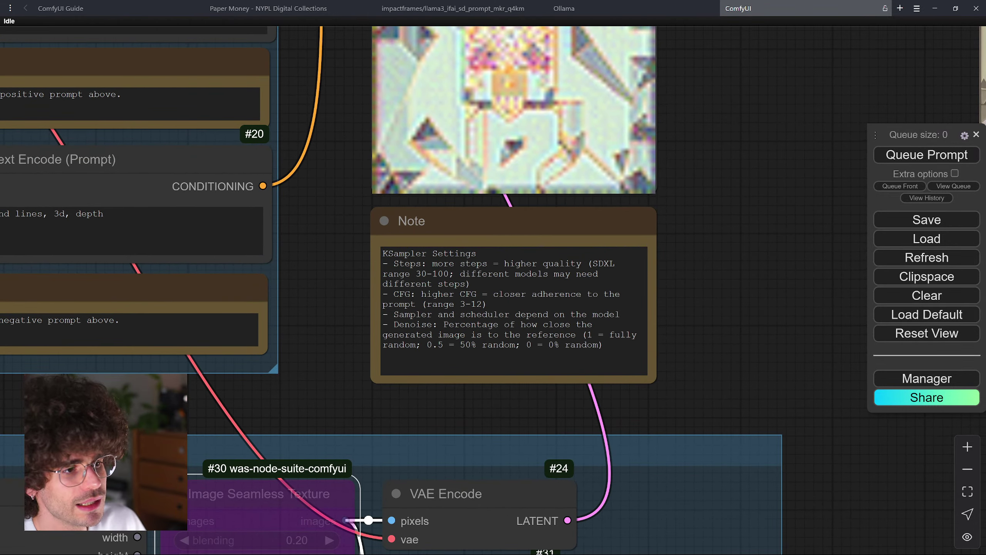
pyautogui.click(470, 284)
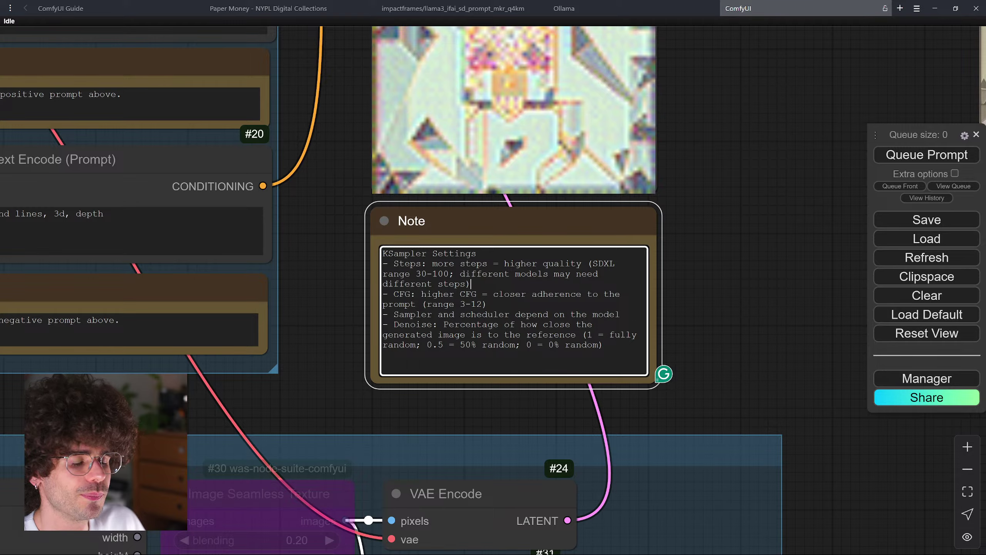
pyautogui.click(778, 291)
# - Look over the whole seamless tile workflow and the model selection in the Load Checkpoint node
pyautogui.scroll(-5, 742, 307)
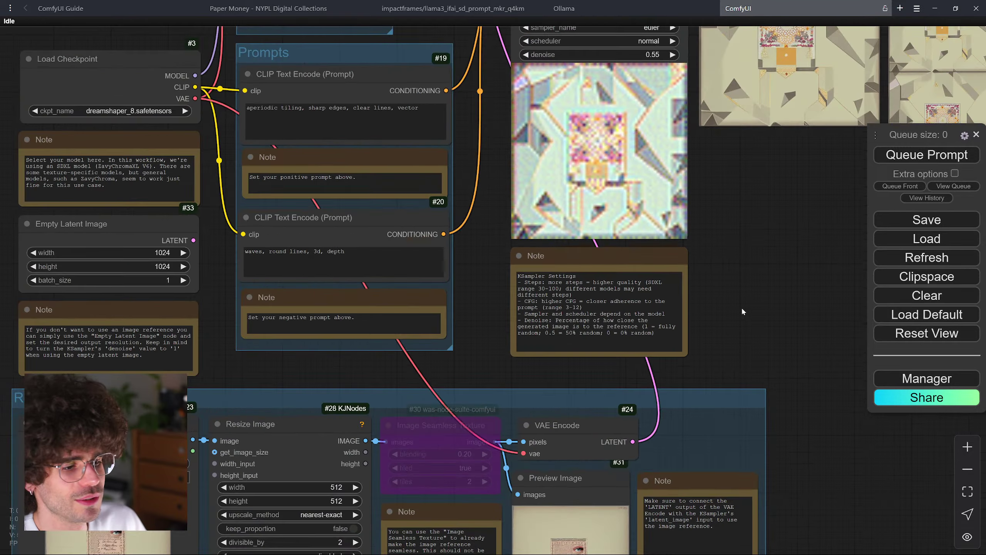
pyautogui.scroll(-4, 743, 310)
pyautogui.moveTo(741, 307); pyautogui.dragTo(672, 410)
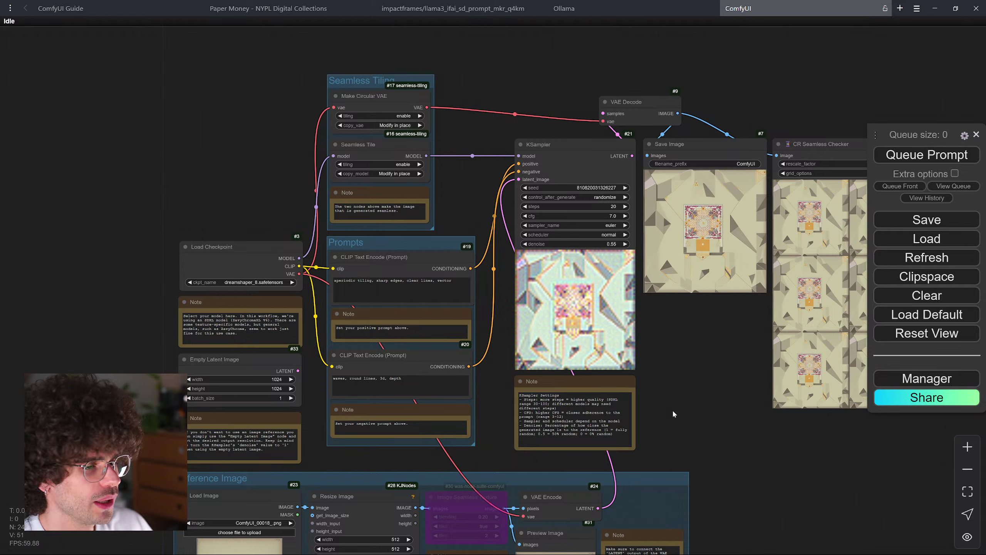
pyautogui.click(240, 279)
pyautogui.click(254, 213)
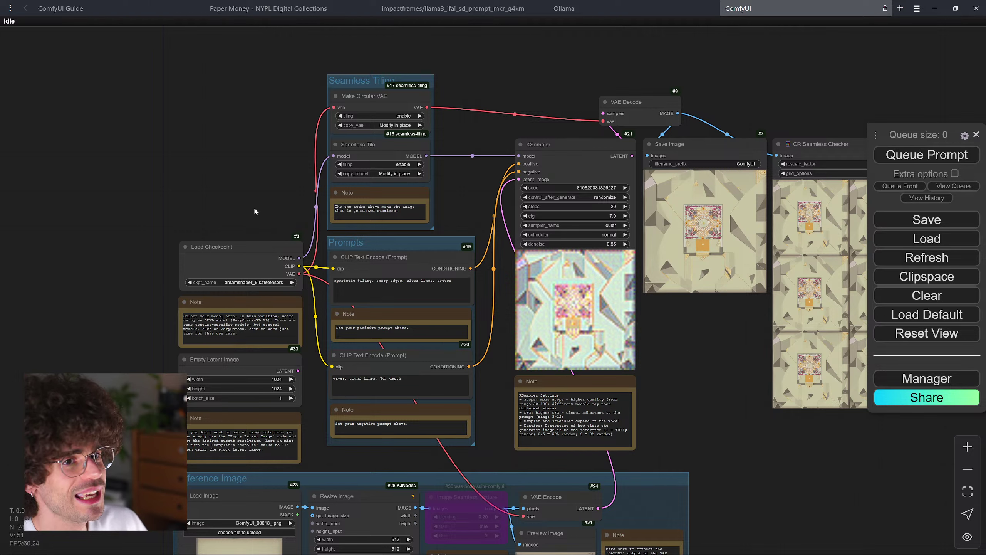
# - Switch to the ComfyUI Guide slides, advance to the Image to Video Workflow slide, and open the Heibara Ai Blog article
pyautogui.click(158, 3)
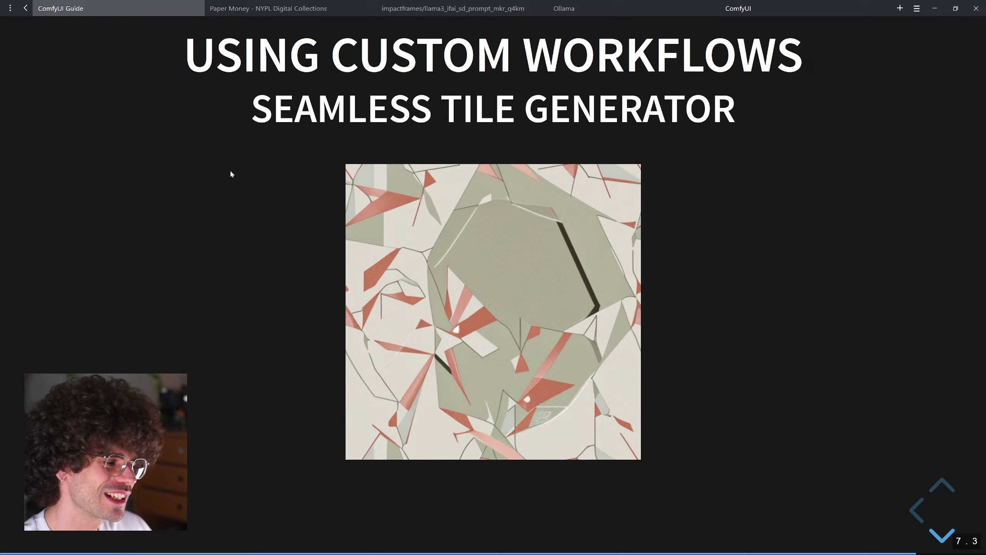
pyautogui.press('Down')
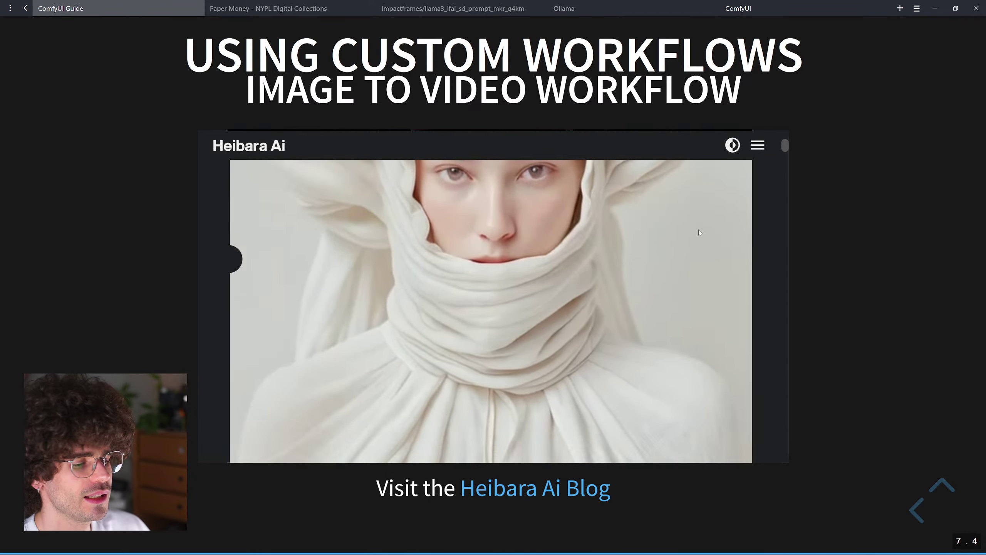
pyautogui.scroll(-5, 699, 230)
pyautogui.scroll(-8, 693, 237)
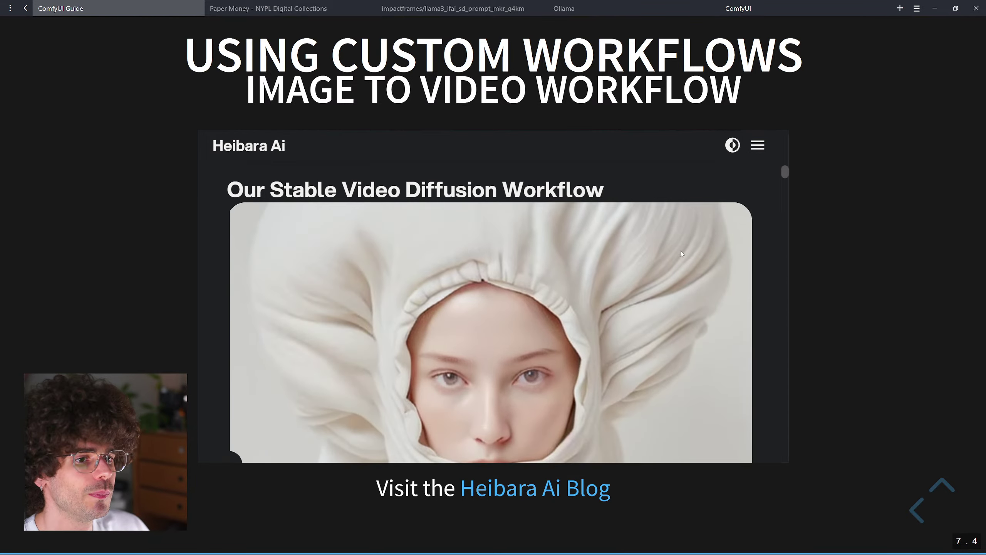
pyautogui.click(538, 493)
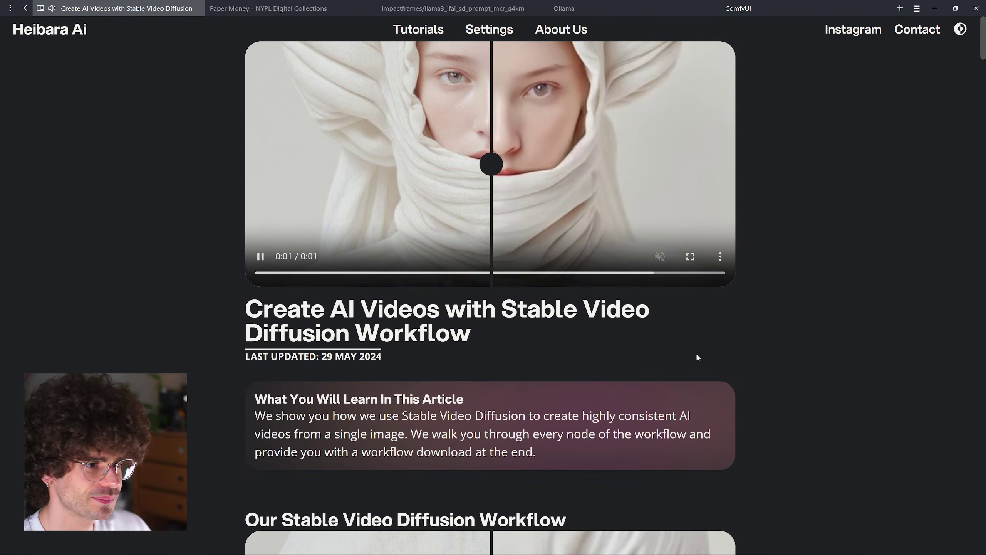
# - Look through the Stable Video Diffusion article, examining the input and output comparison and the picture of the workflow
pyautogui.scroll(-8, 738, 359)
pyautogui.scroll(-4, 737, 307)
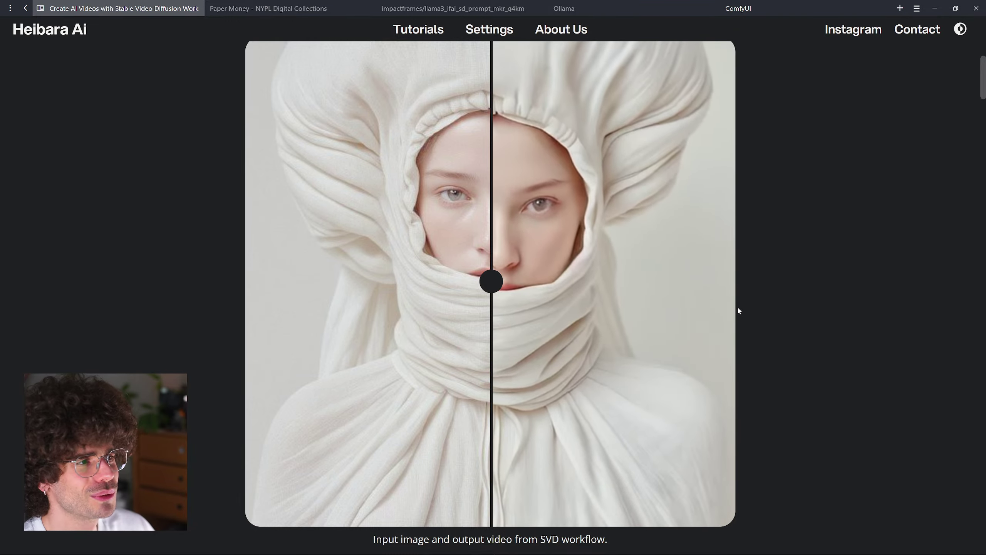
pyautogui.scroll(-5, 740, 311)
pyautogui.scroll(-14, 550, 294)
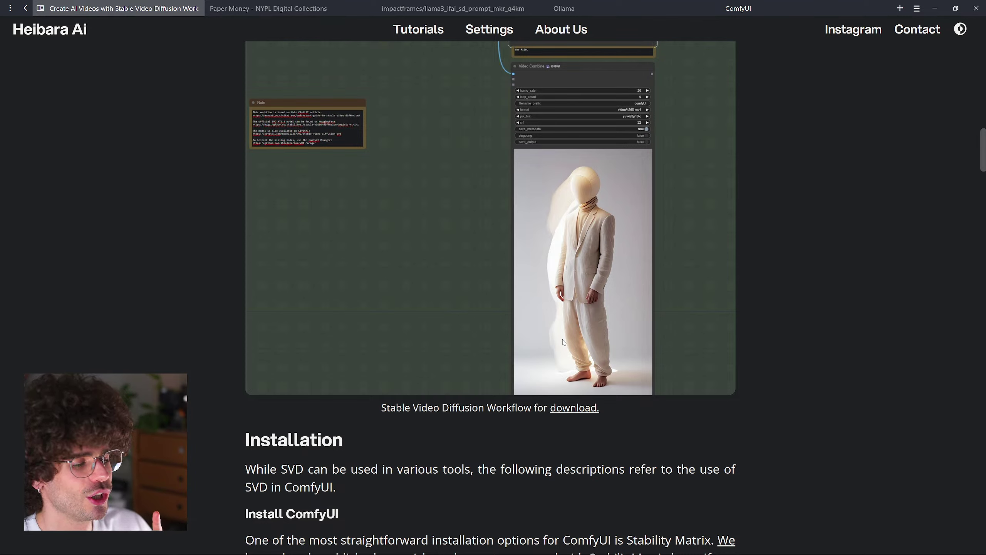
pyautogui.scroll(15, 589, 314)
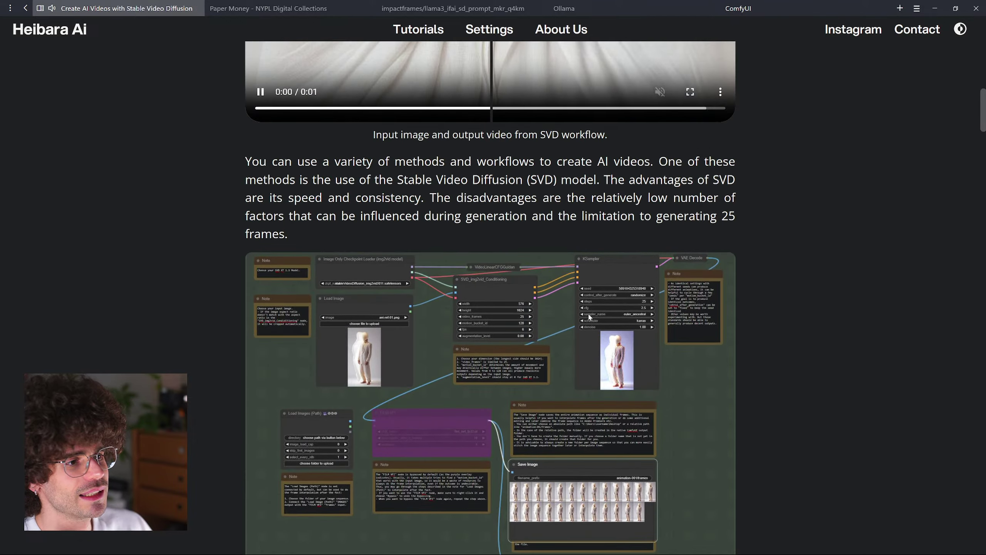
pyautogui.scroll(4, 524, 276)
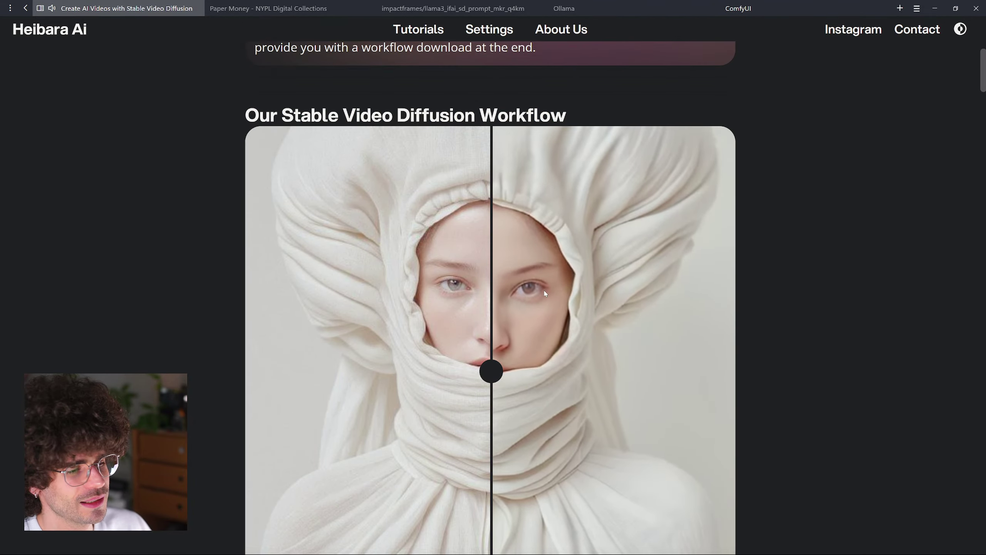
pyautogui.scroll(-3, 833, 329)
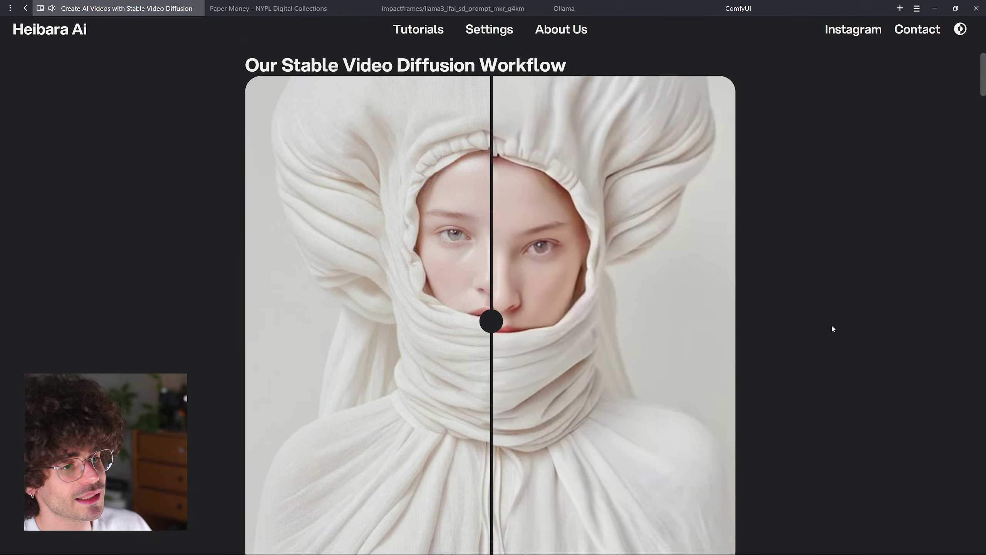
pyautogui.scroll(-3, 834, 328)
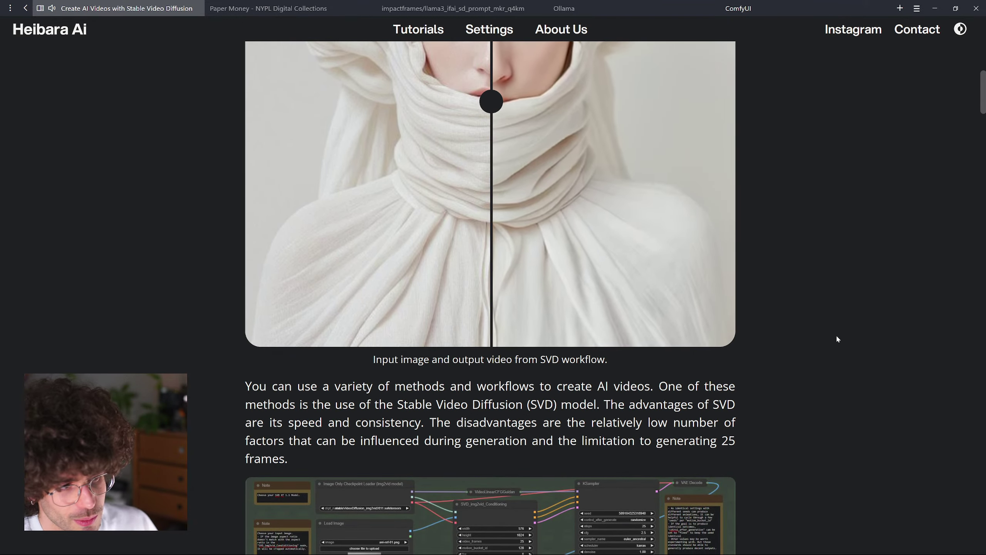
# - Download the Stable Video Diffusion workflow to SanDisk 1000 (D:) as svd-xt-1-1-basic-workflow-v01.json, replacing the existing file
pyautogui.scroll(-14, 838, 340)
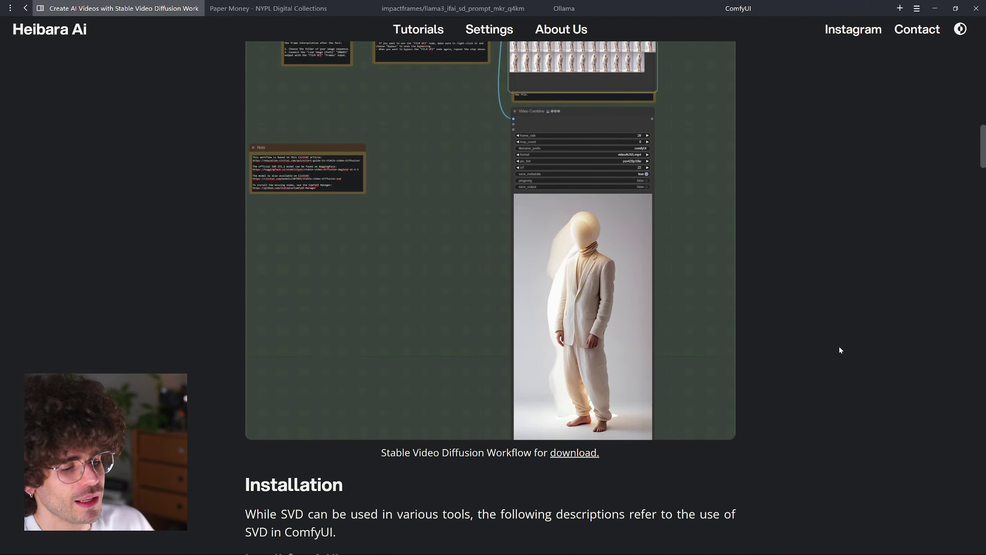
pyautogui.moveTo(459, 453); pyautogui.dragTo(688, 454)
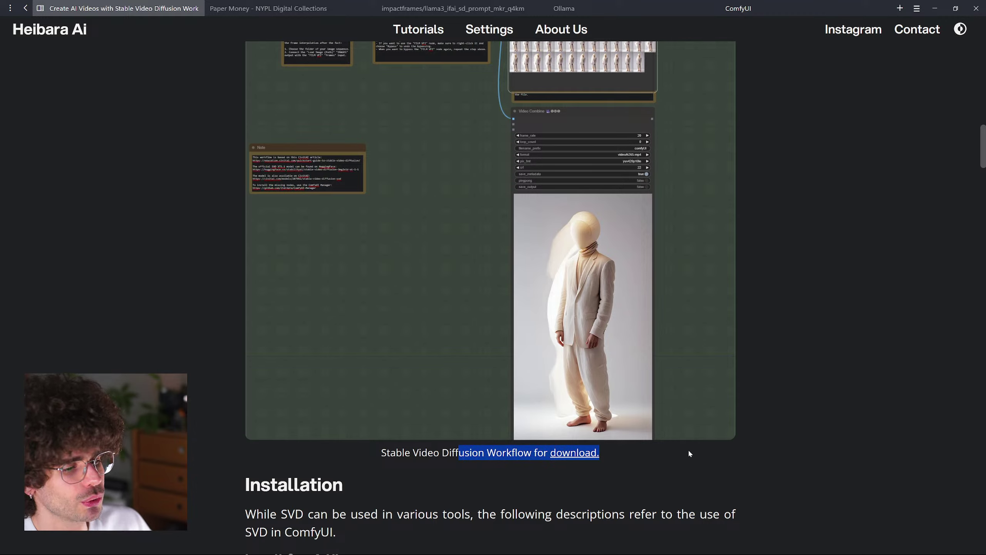
pyautogui.click(688, 453)
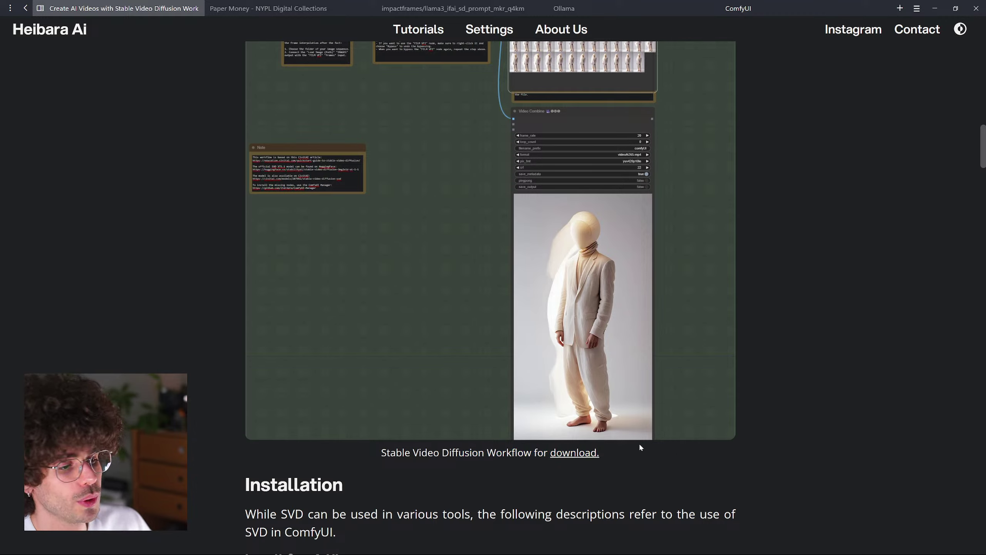
pyautogui.click(577, 455)
pyautogui.click(343, 334)
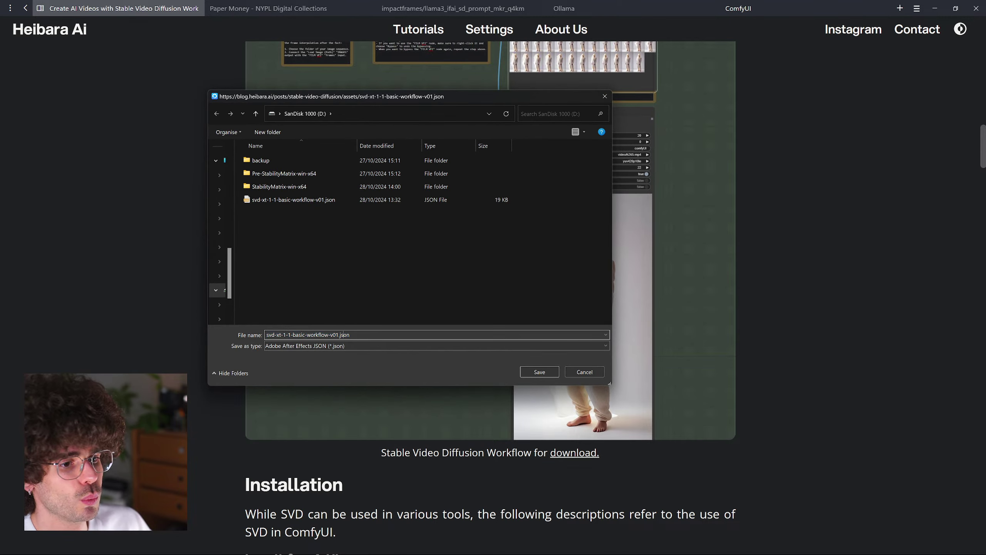
pyautogui.doubleClick(343, 334)
pyautogui.click(343, 335)
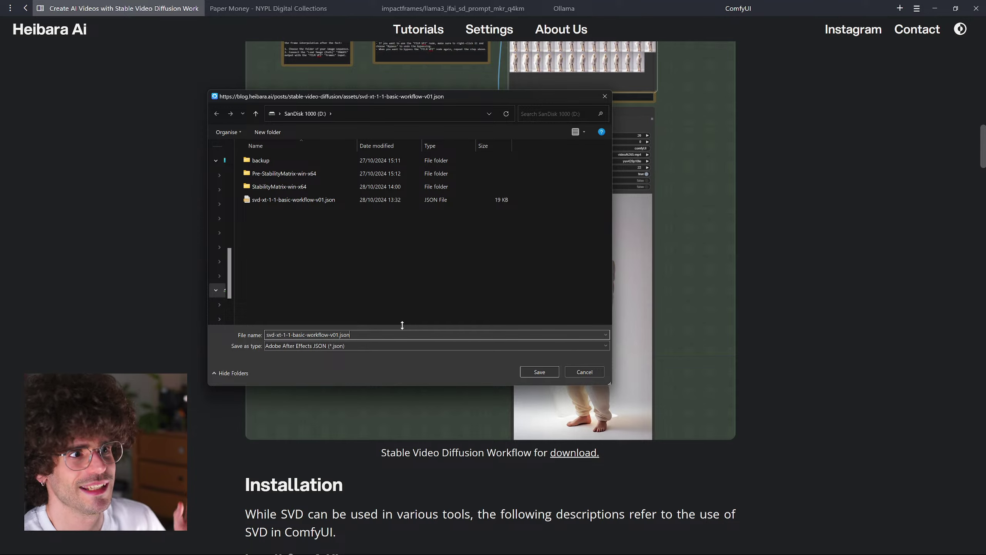
pyautogui.click(539, 372)
pyautogui.click(521, 286)
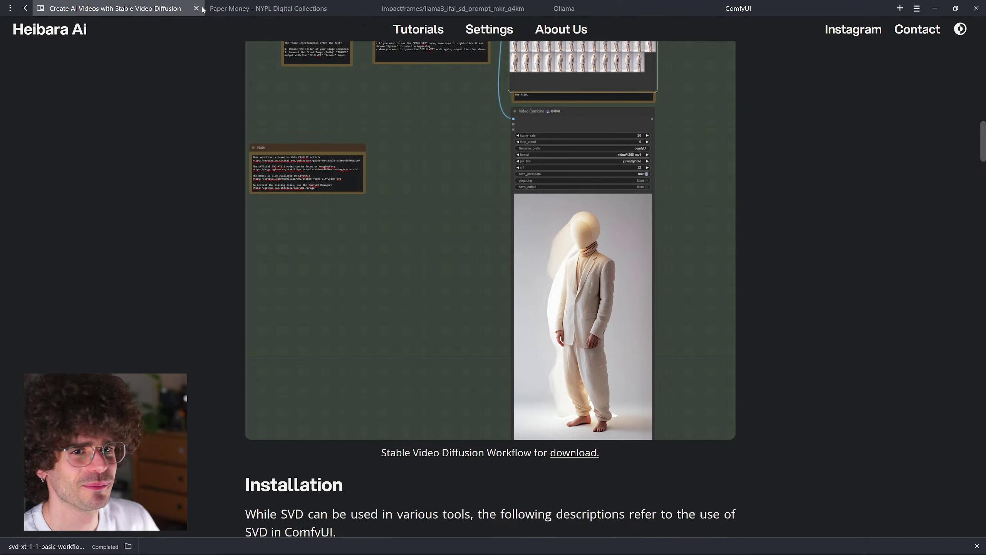
# - Switch to ComfyUI, load the downloaded svd-xt-1-1-basic-workflow-v01.json workflow, and review its list of missing node types
pyautogui.scroll(-1, 98, 202)
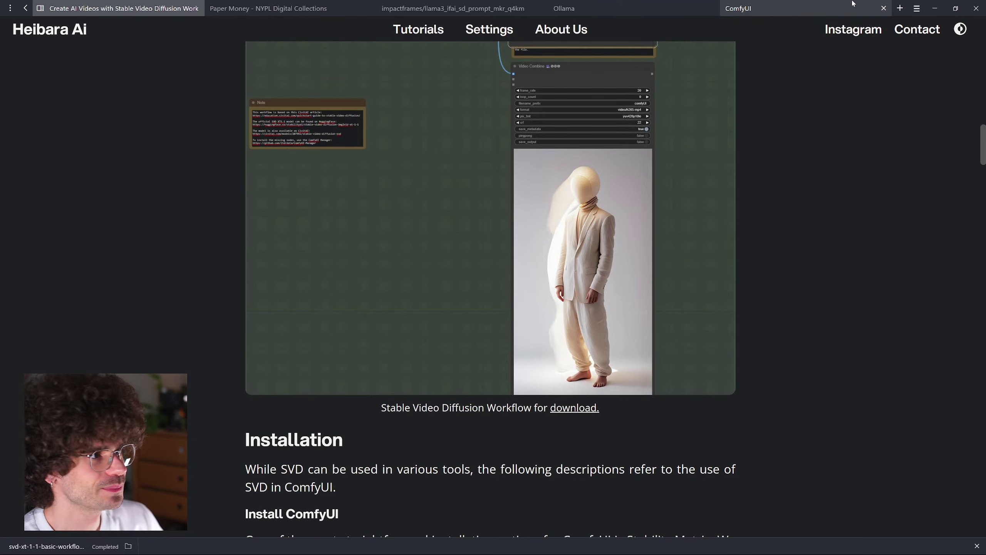
pyautogui.click(822, 3)
pyautogui.scroll(-1, 685, 273)
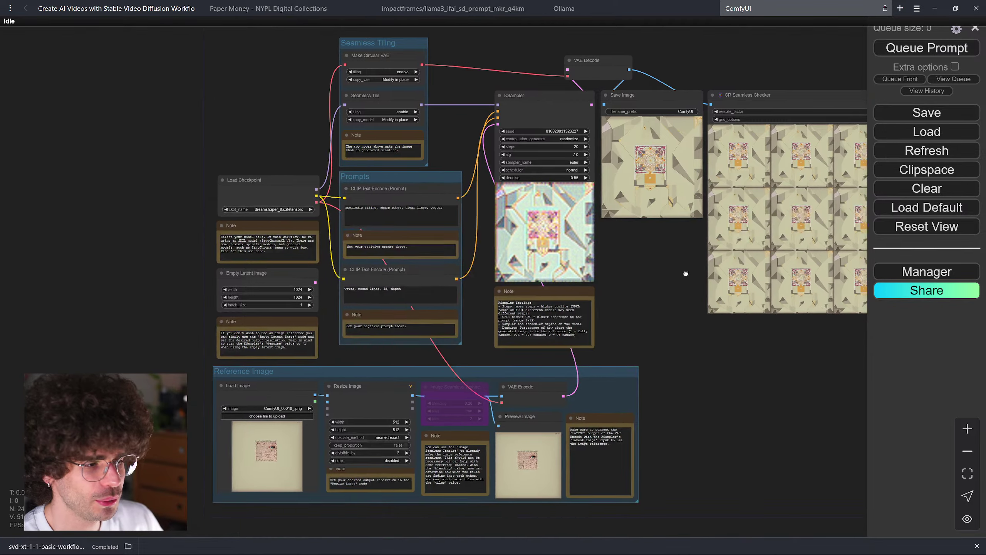
pyautogui.moveTo(685, 273); pyautogui.dragTo(655, 249)
pyautogui.moveTo(50, 551); pyautogui.dragTo(664, 264)
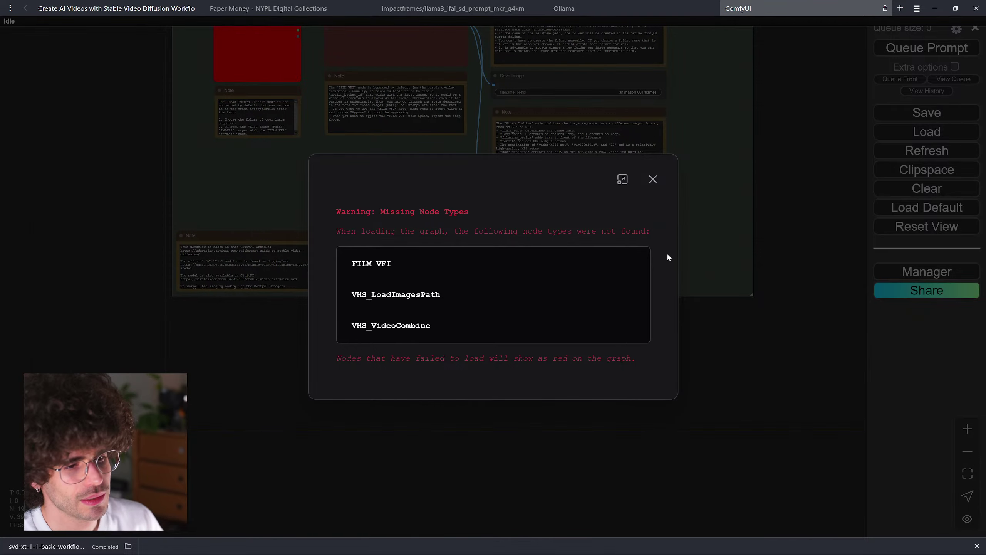
pyautogui.click(438, 267)
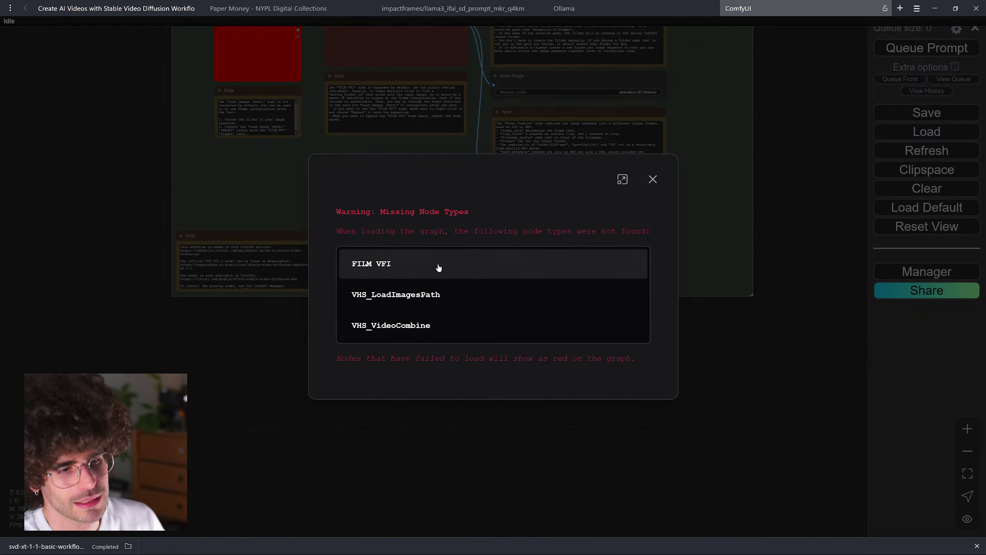
# - Dismiss the missing-node warning and install the two missing custom nodes, ComfyUI Frame Interpolation and ComfyUI-VideoHelperSuite, through the ComfyUI Manager
pyautogui.click(654, 182)
pyautogui.moveTo(697, 146); pyautogui.dragTo(703, 375)
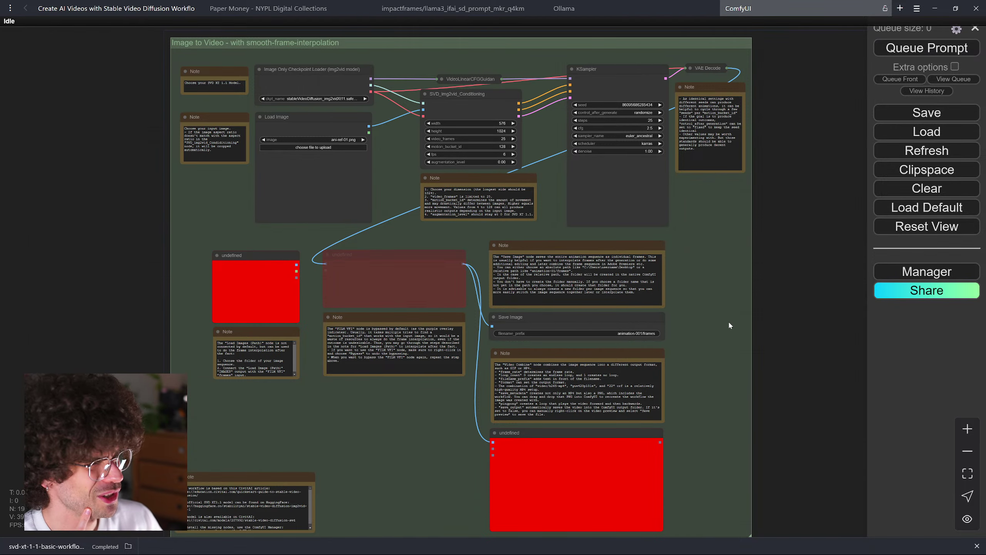
pyautogui.click(945, 271)
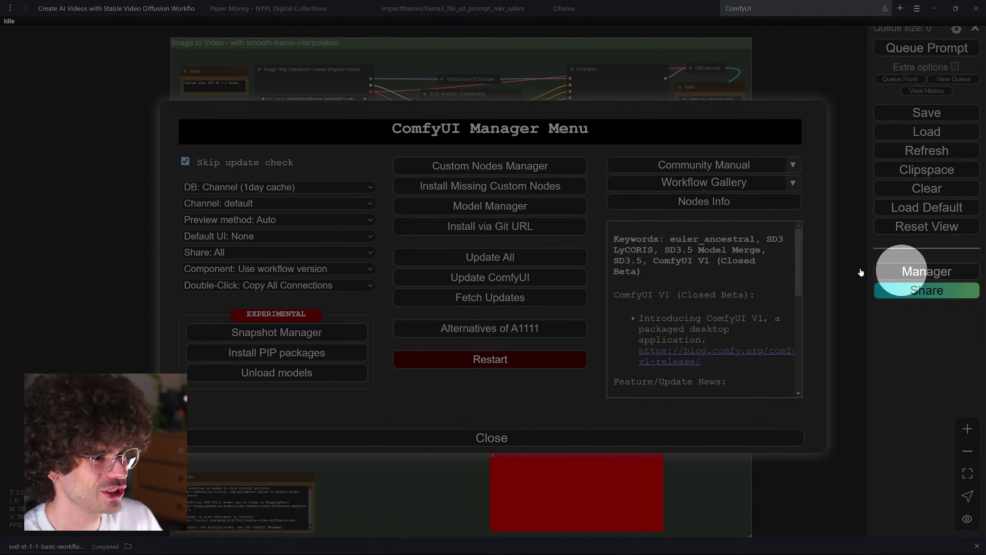
pyautogui.click(505, 186)
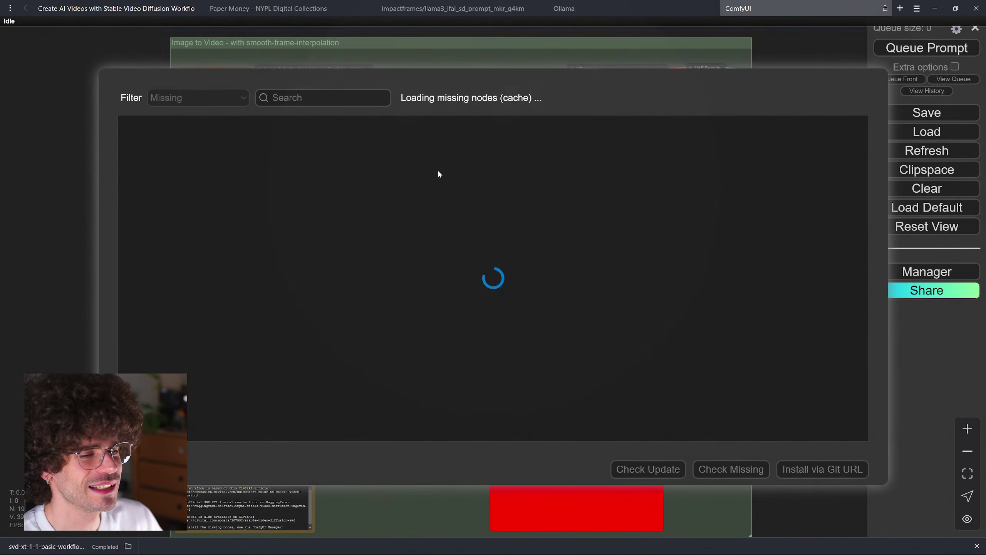
pyautogui.click(129, 128)
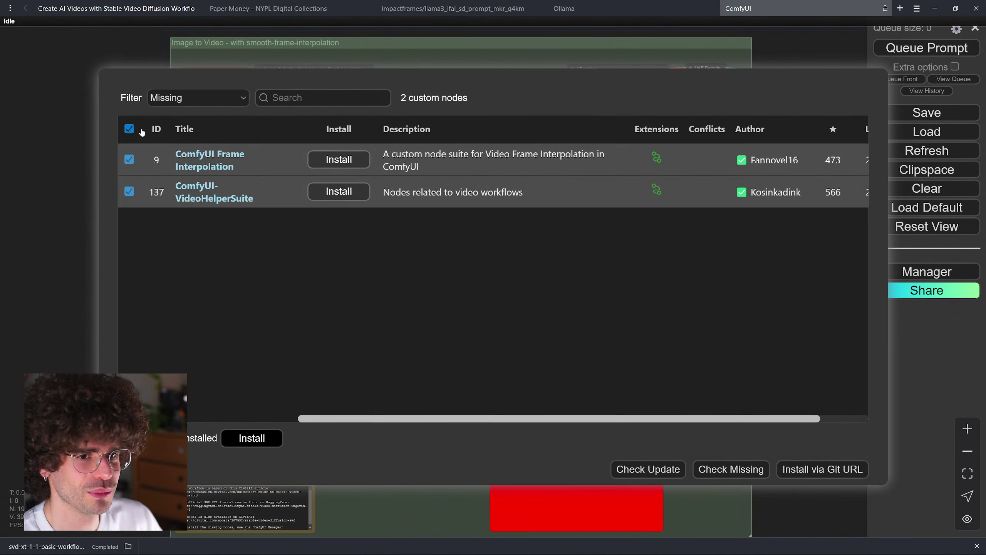
pyautogui.click(274, 438)
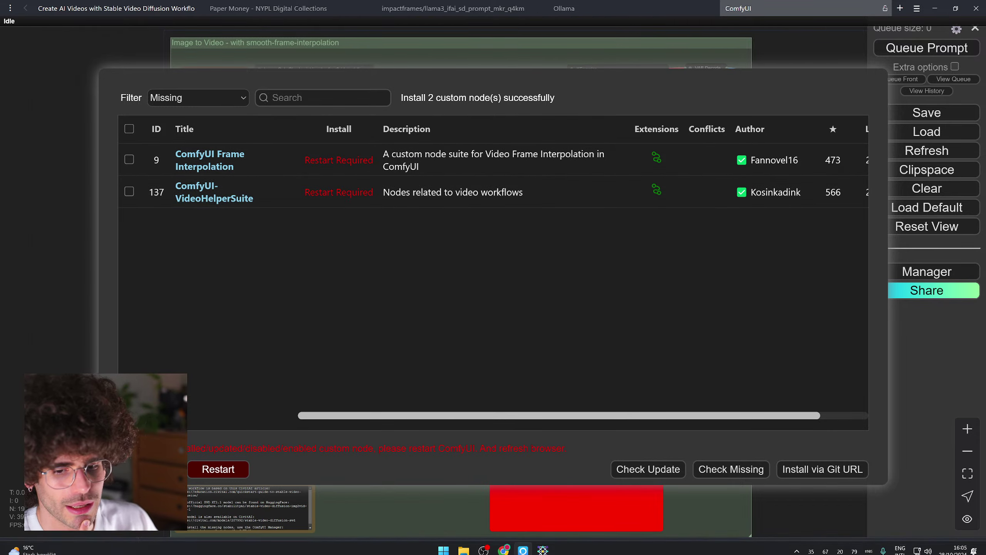
# - Switch to Stability Matrix, restart the ComfyUI package, and minimize the window
pyautogui.hotkey('alt', 'Tab')
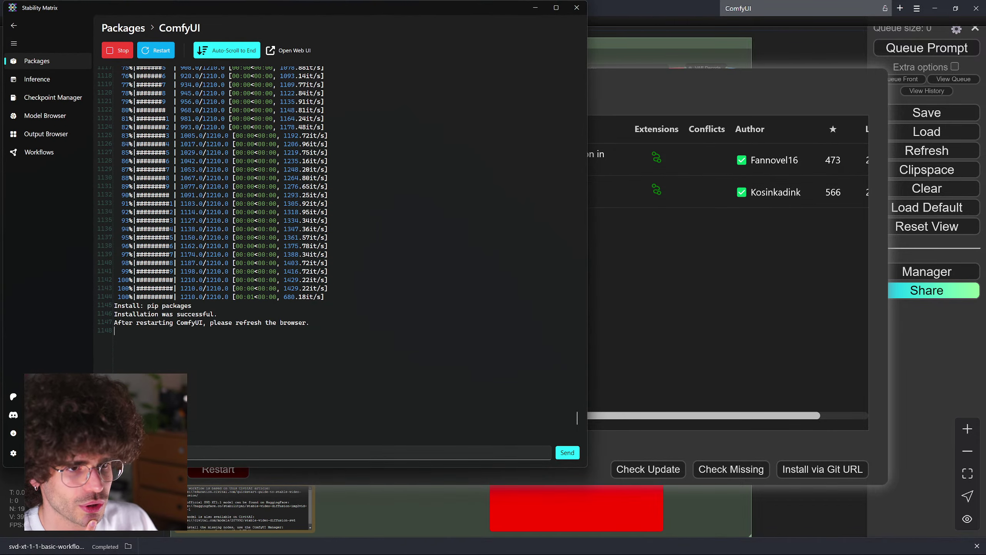
pyautogui.moveTo(249, 12); pyautogui.dragTo(415, 57)
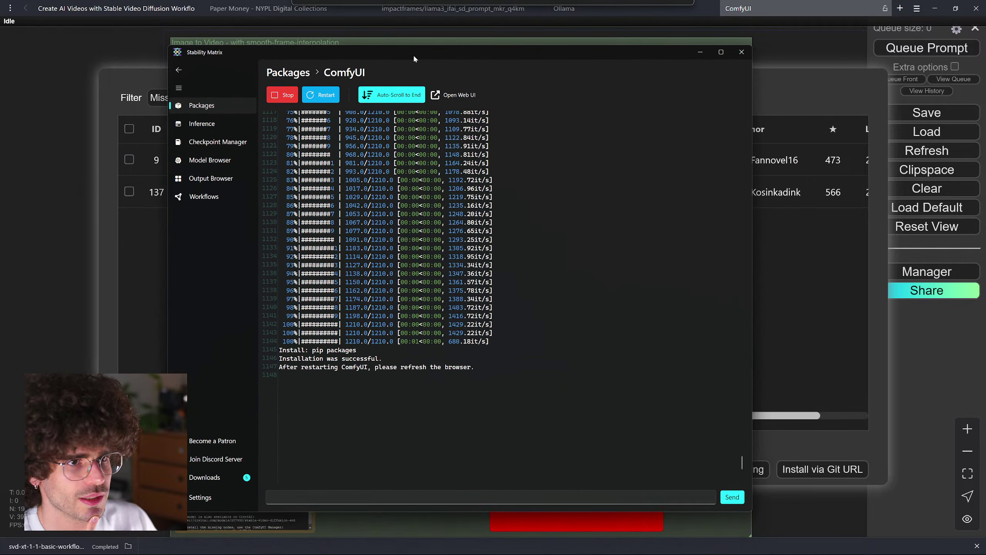
pyautogui.click(323, 97)
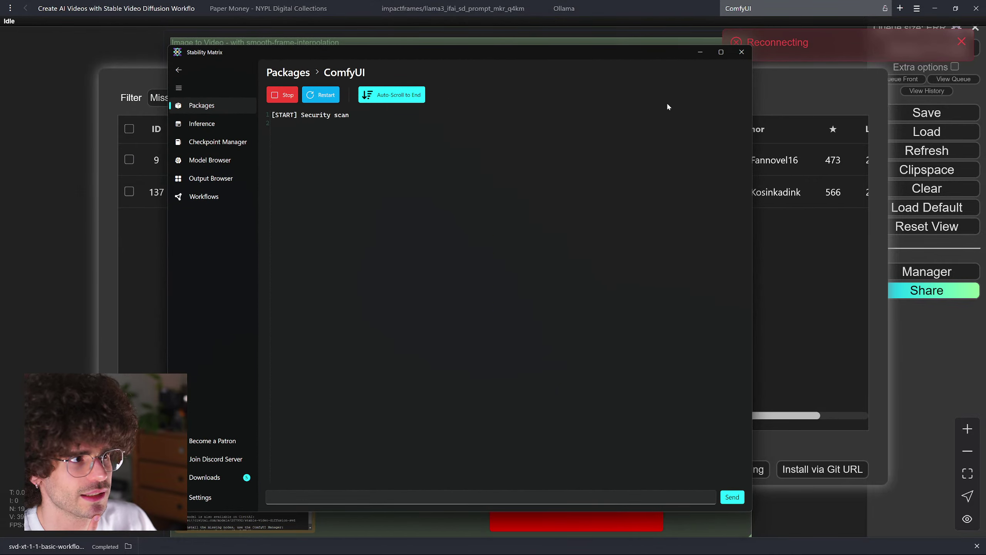
pyautogui.click(700, 51)
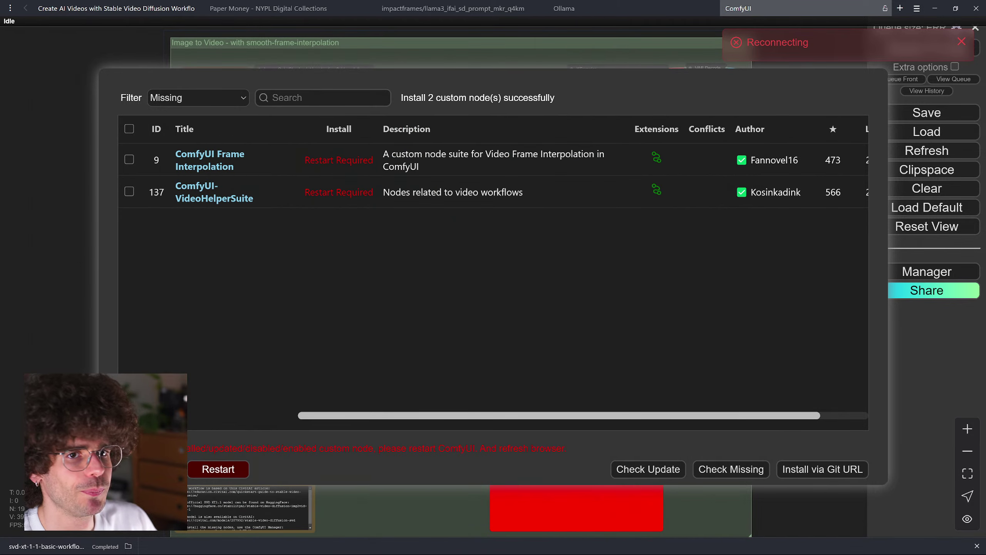
# - Return to the Stable Video Diffusion article and read the opening of its Download SVD Model section
pyautogui.click(115, 8)
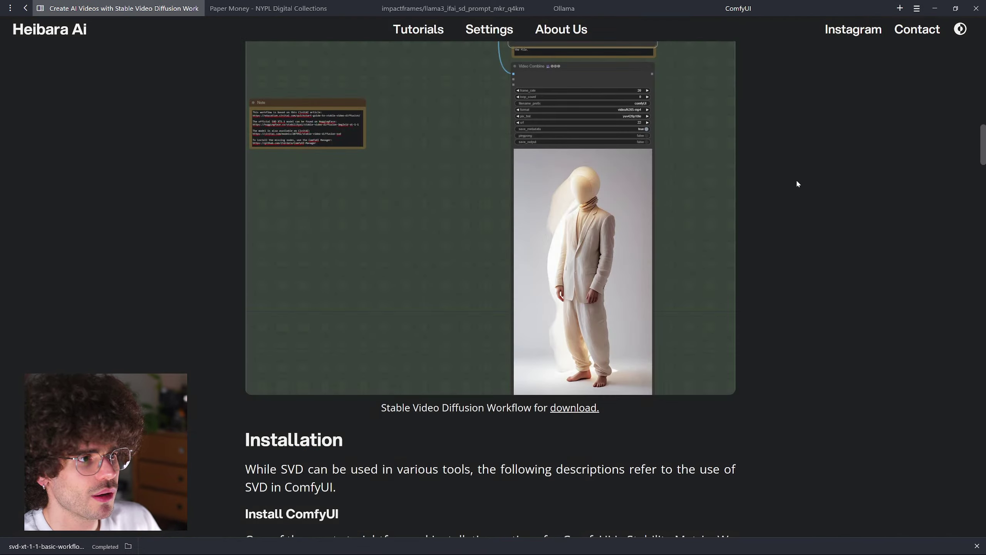
pyautogui.scroll(-2, 798, 184)
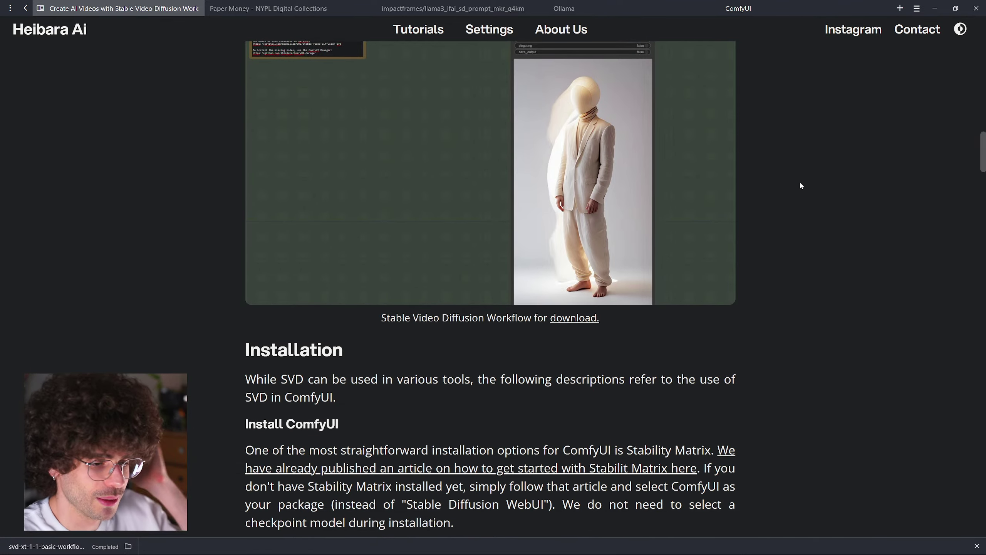
pyautogui.scroll(-2, 791, 210)
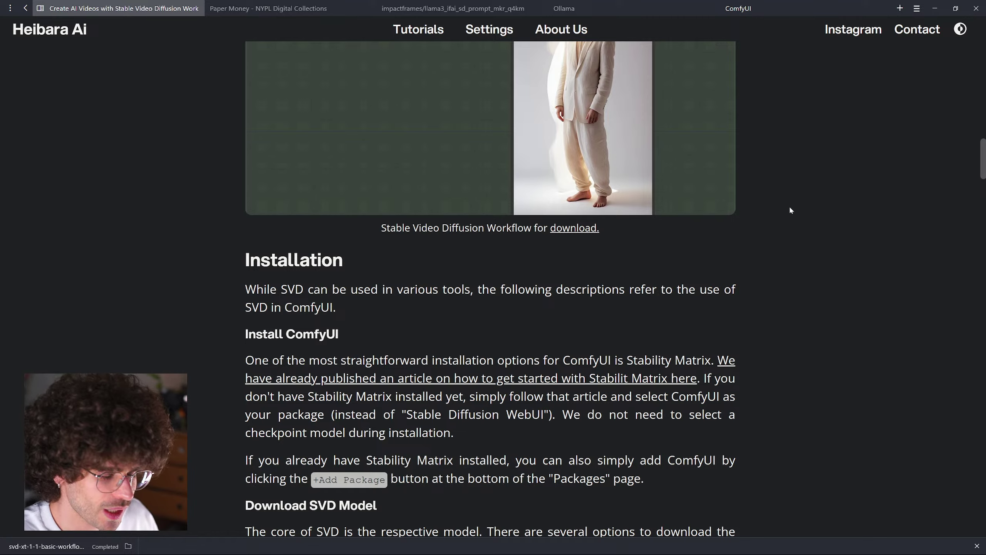
pyautogui.scroll(-3, 791, 210)
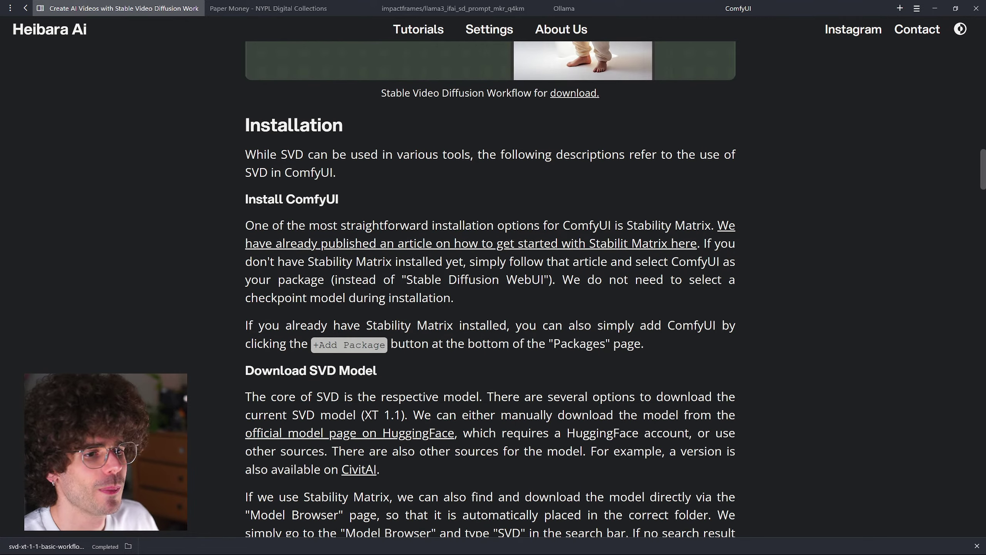
pyautogui.scroll(-8, 405, 236)
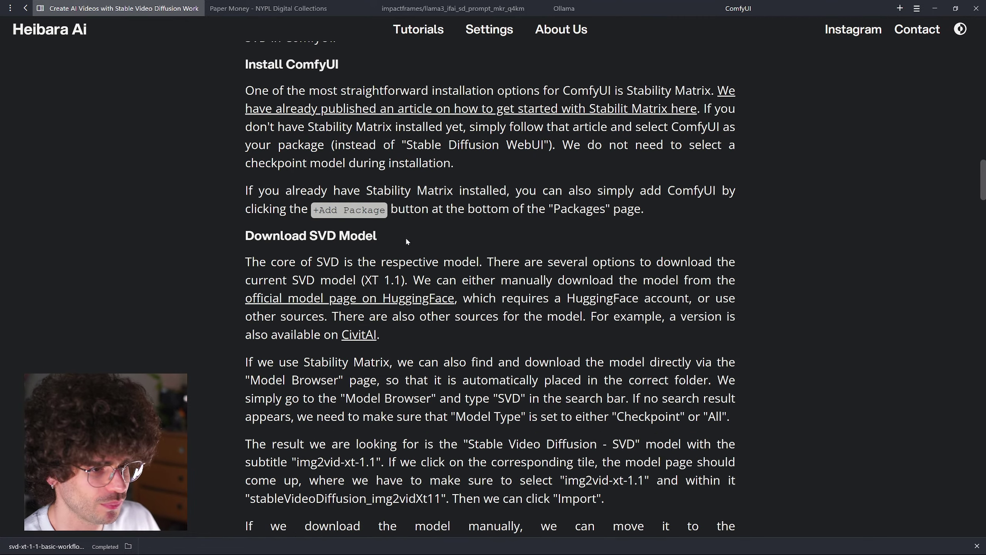
pyautogui.scroll(2, 423, 193)
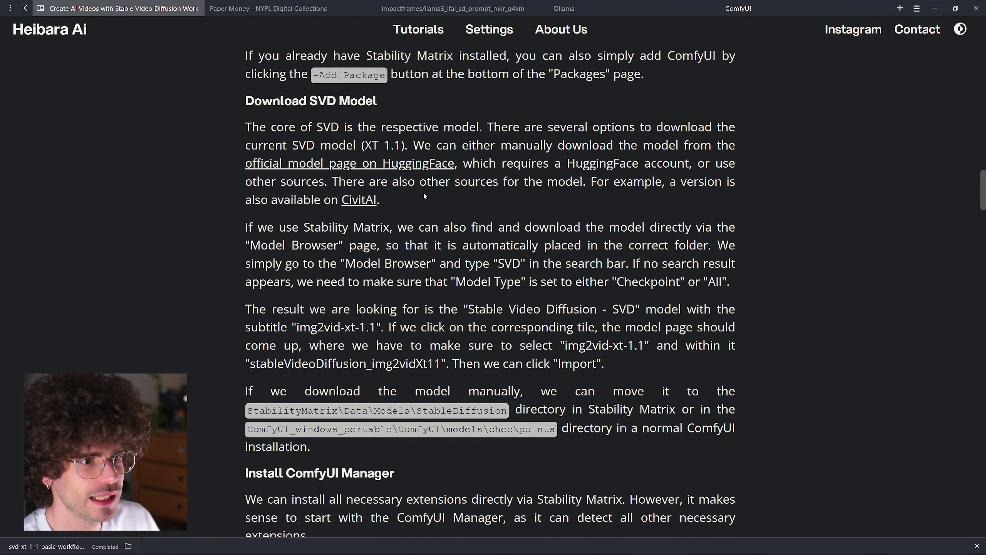
pyautogui.doubleClick(276, 100)
pyautogui.moveTo(307, 101); pyautogui.dragTo(395, 104)
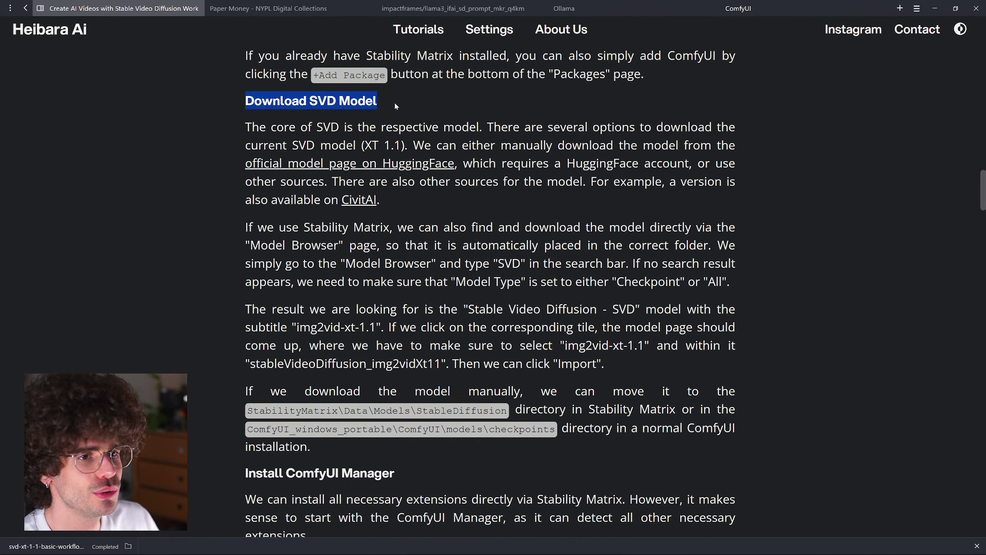
pyautogui.click(395, 104)
pyautogui.moveTo(310, 101); pyautogui.dragTo(358, 102)
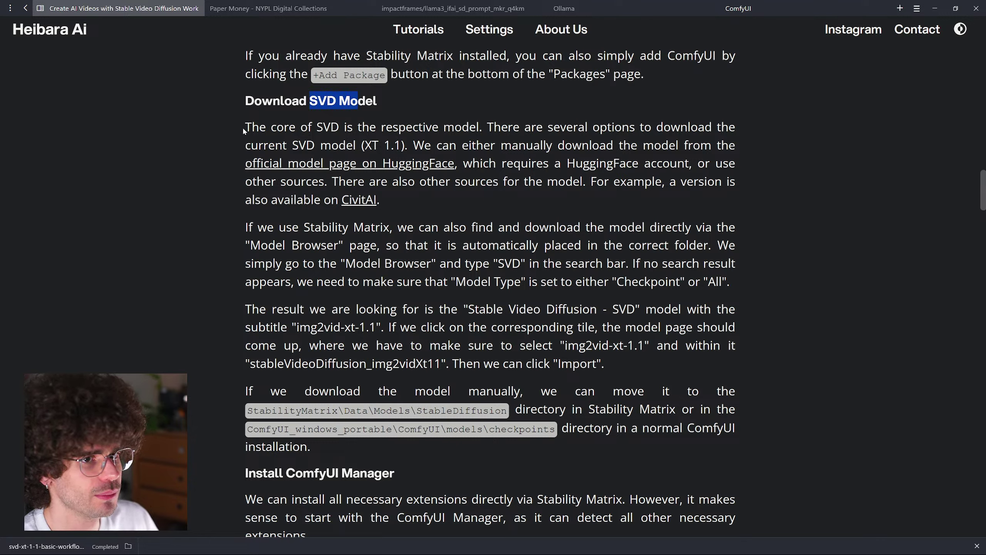
pyautogui.moveTo(244, 128); pyautogui.dragTo(413, 128)
pyautogui.moveTo(316, 127); pyautogui.dragTo(393, 127)
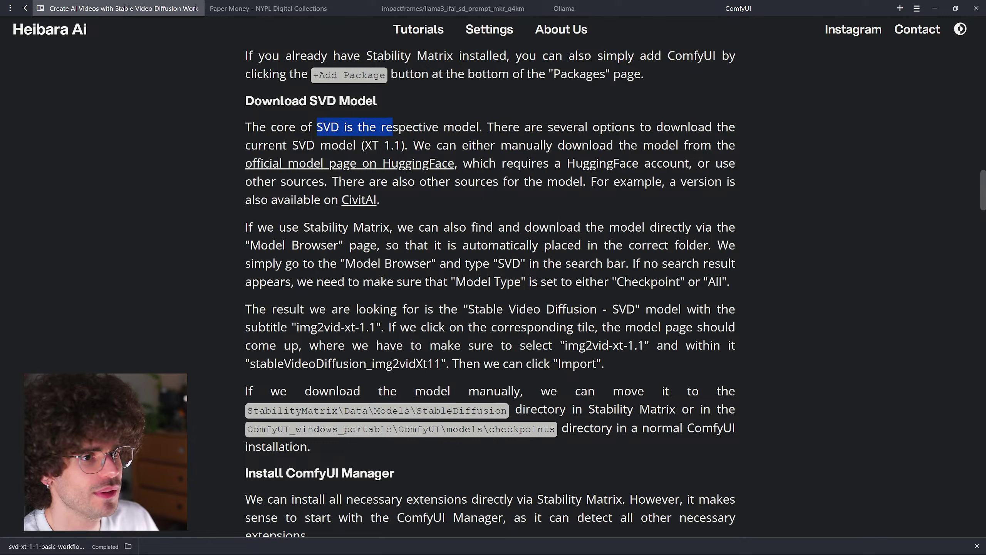
pyautogui.click(393, 127)
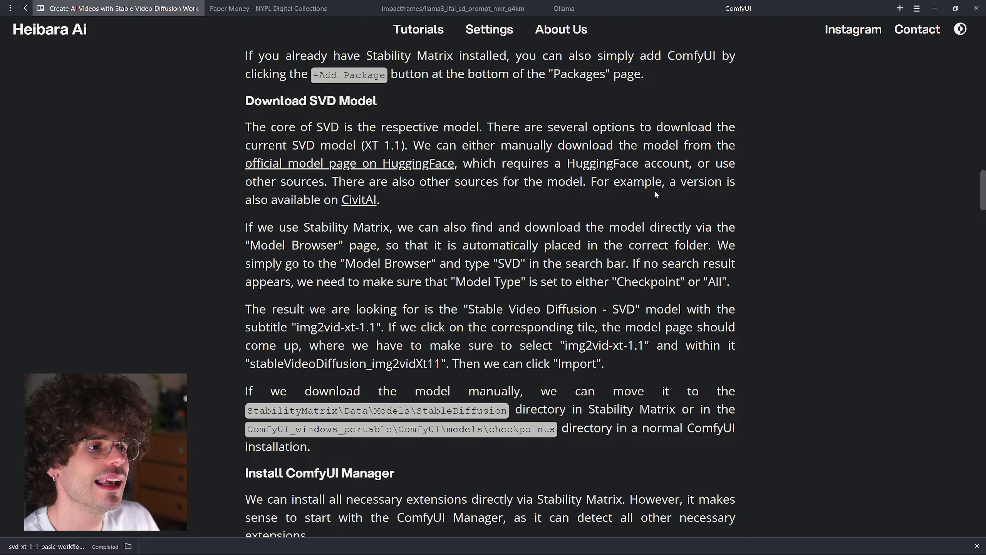
# - Examine the article's download sources for the SVD XT 1.1 model, covering the manual HuggingFace download and the CivitAI alternative
pyautogui.moveTo(293, 145); pyautogui.dragTo(347, 145)
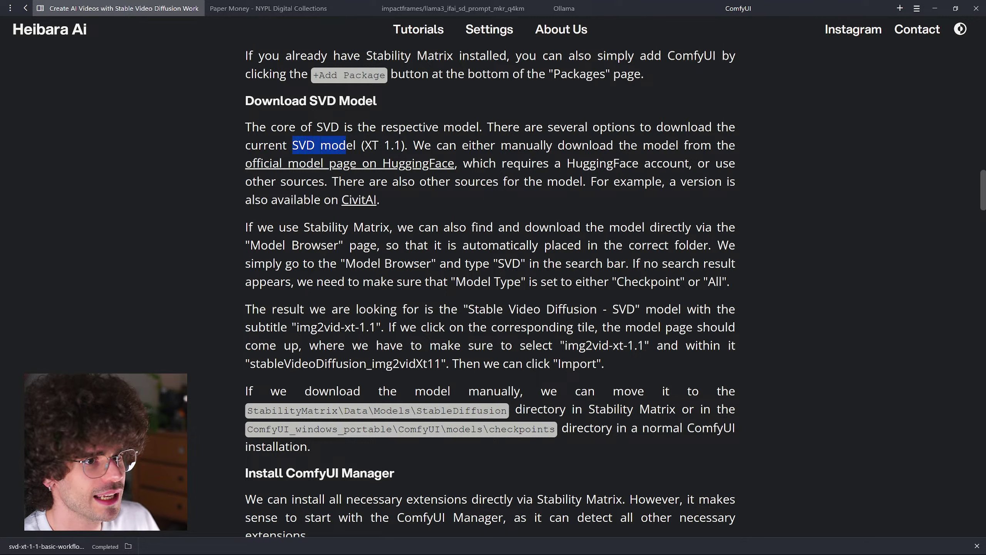
pyautogui.click(347, 145)
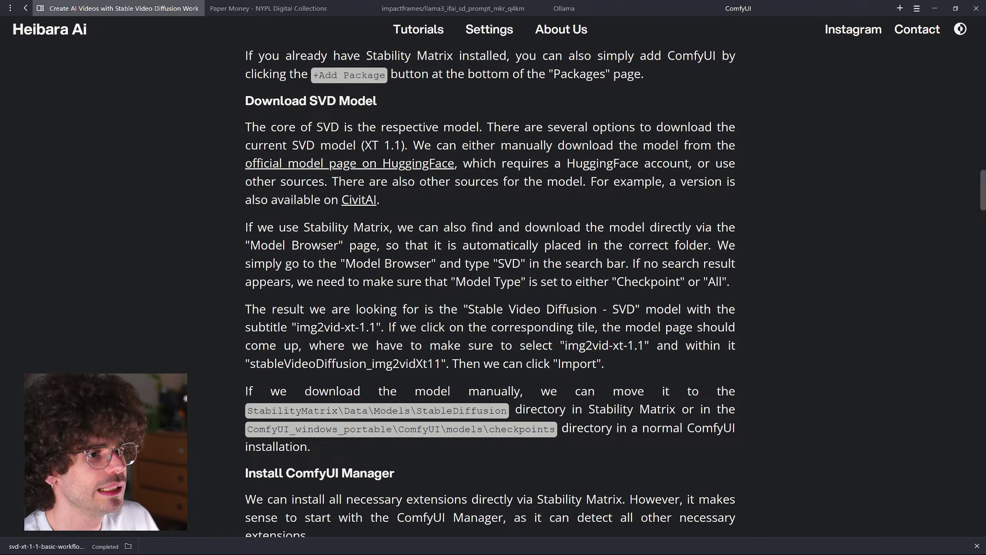
pyautogui.moveTo(431, 145); pyautogui.dragTo(608, 145)
pyautogui.click(608, 145)
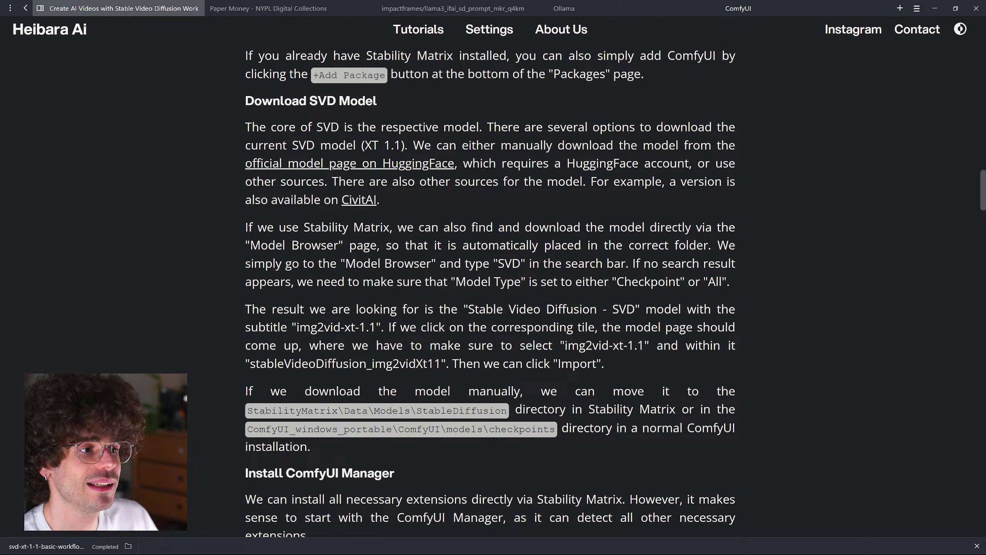
pyautogui.moveTo(276, 181); pyautogui.dragTo(487, 181)
pyautogui.click(370, 182)
pyautogui.click(486, 182)
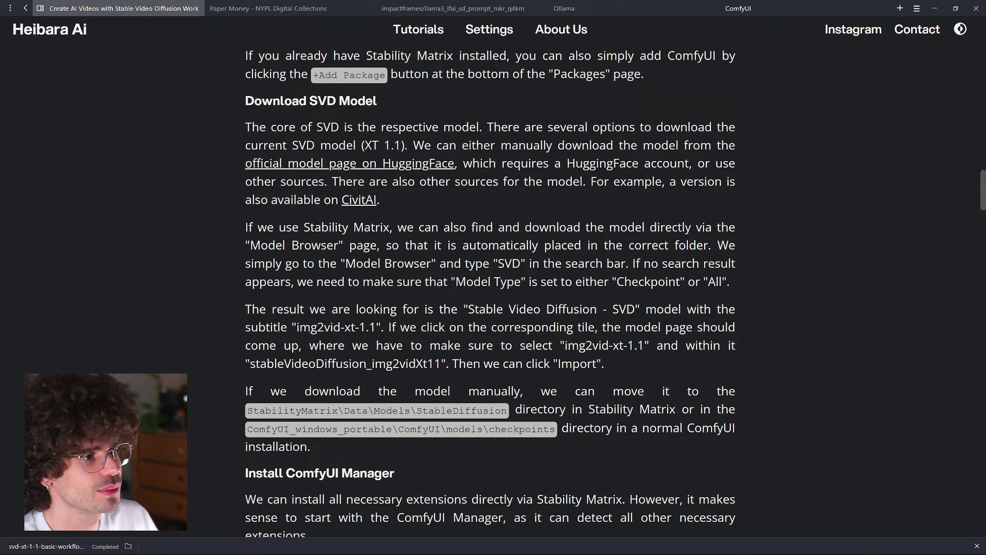
pyautogui.moveTo(353, 181); pyautogui.dragTo(504, 181)
pyautogui.click(504, 182)
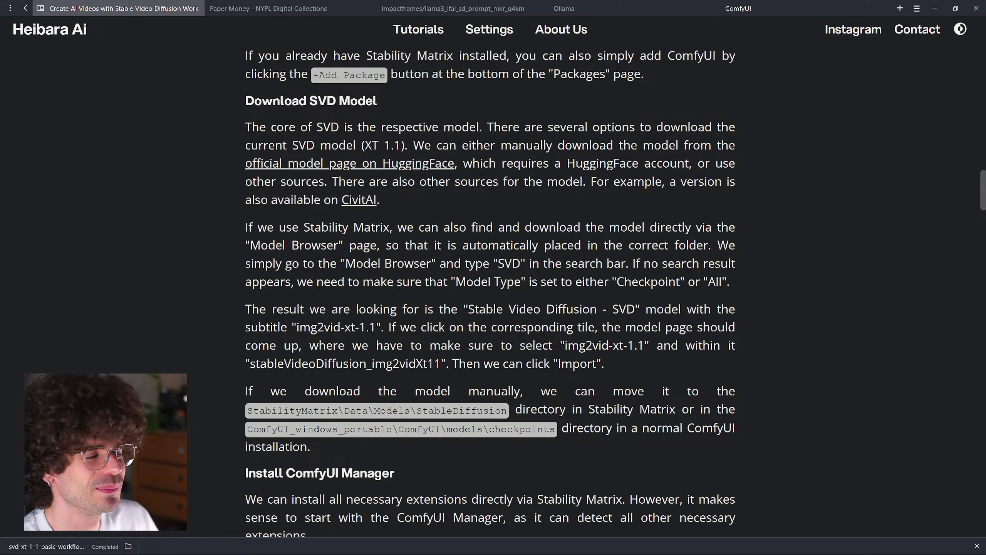
pyautogui.moveTo(590, 181); pyautogui.dragTo(462, 205)
pyautogui.click(463, 206)
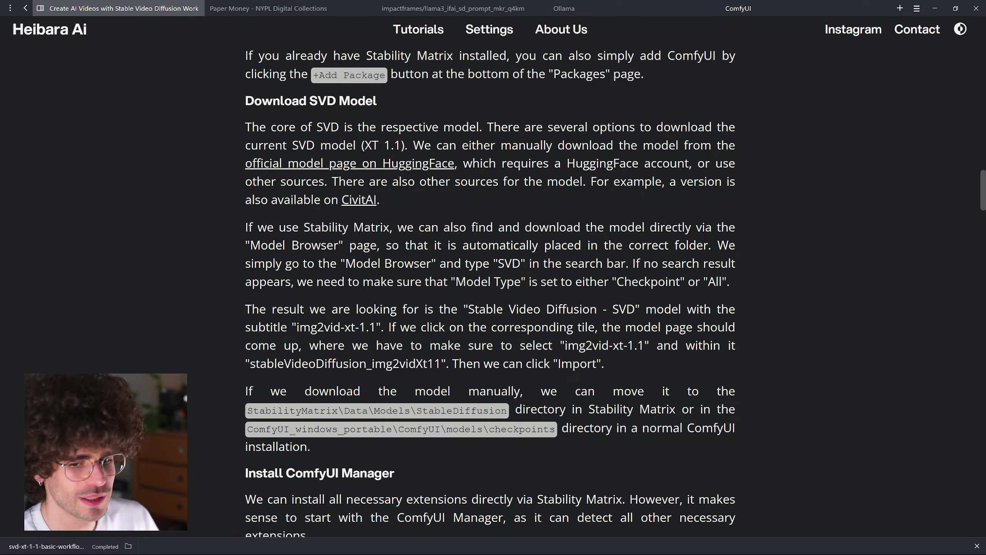
# - Switch to Stability Matrix and filter the CivitAI models in the Model Browser by the SVD base model
pyautogui.hotkey('alt', 'Tab')
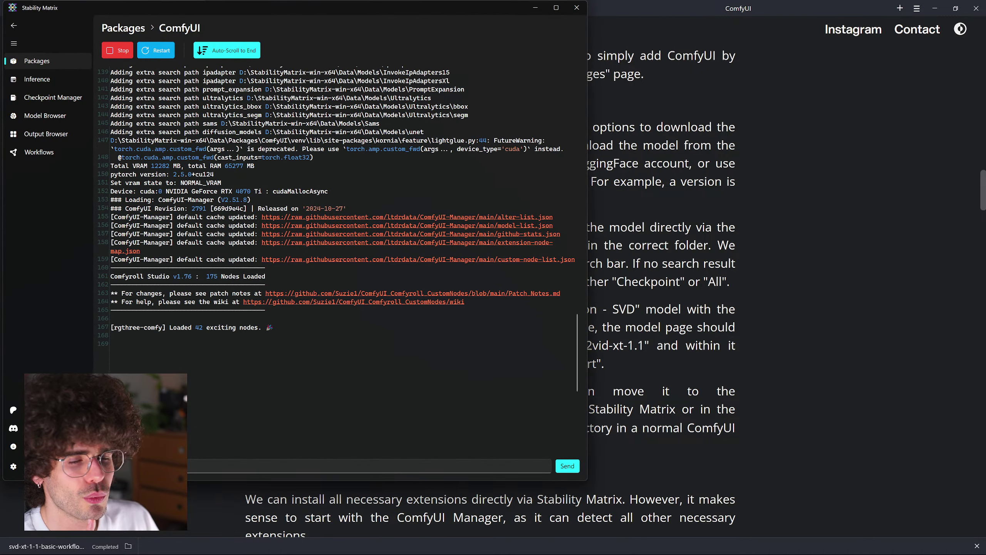
pyautogui.moveTo(203, 15); pyautogui.dragTo(489, 55)
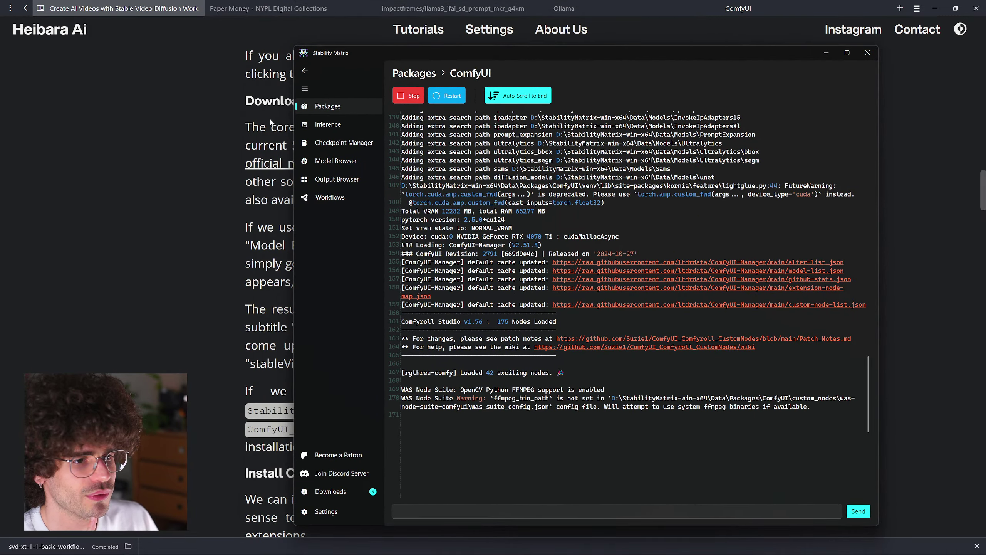
pyautogui.click(349, 163)
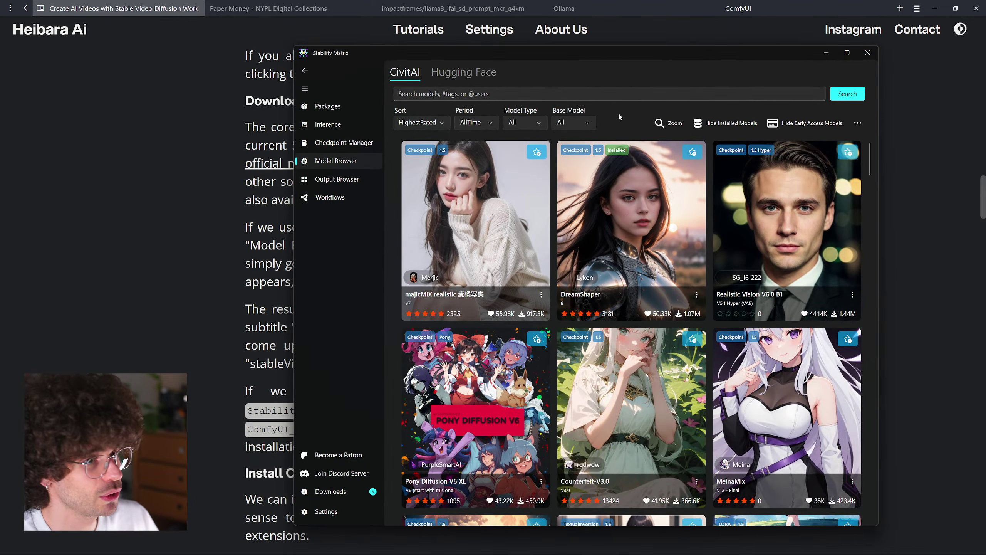
pyautogui.click(581, 123)
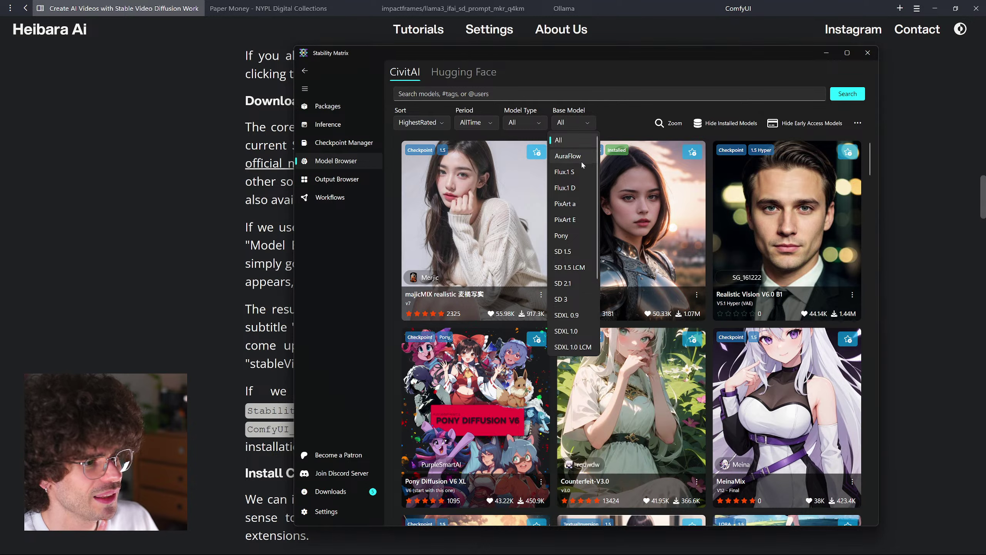
pyautogui.scroll(-3, 559, 272)
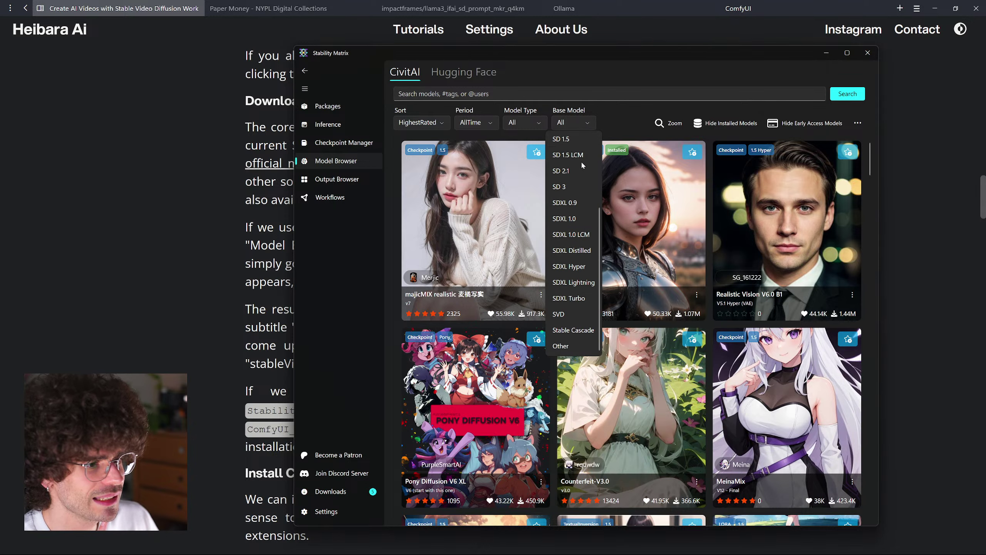
pyautogui.click(564, 315)
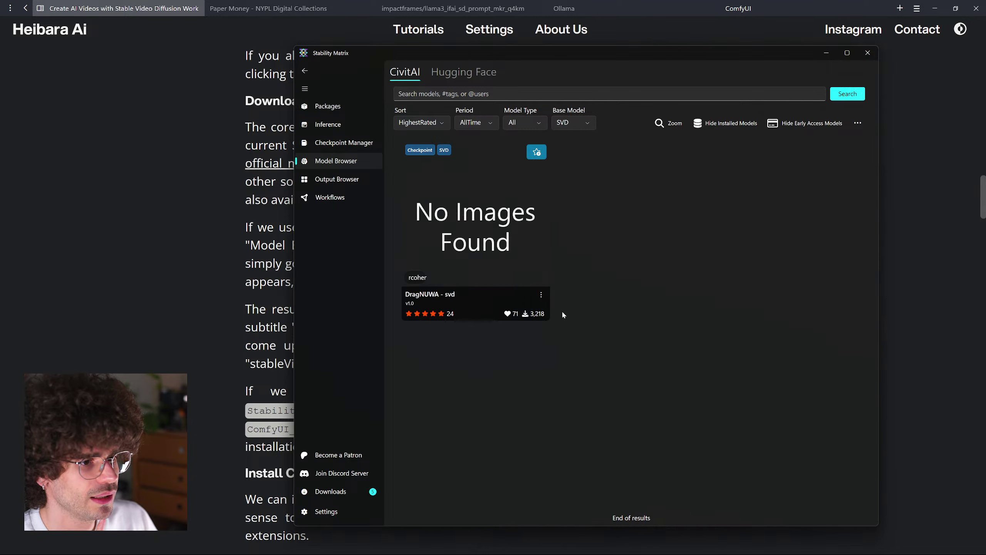
# - Review the description of the DragNUWA - svd model and import dragnuwaSvd_v10 into Models\StableDiffusion
pyautogui.click(508, 221)
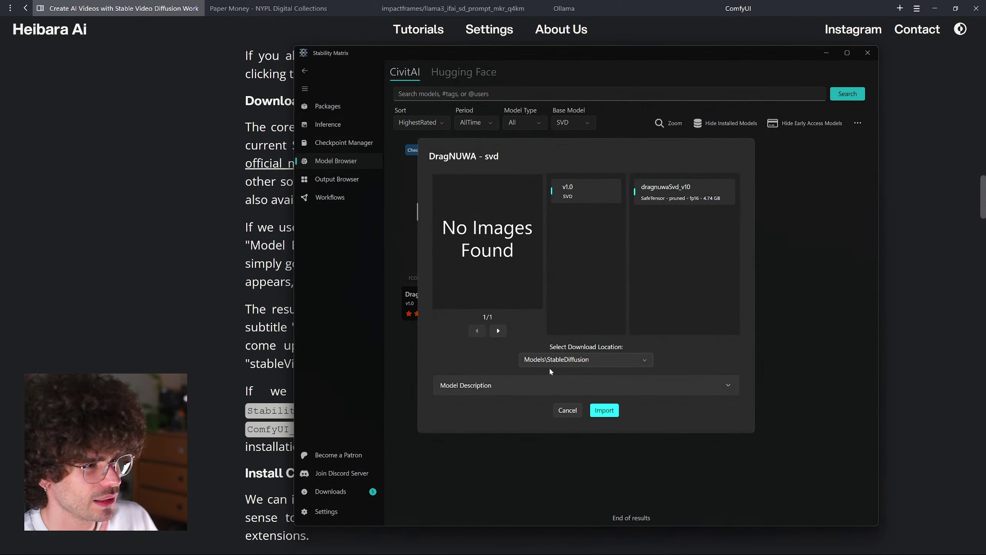
pyautogui.click(536, 382)
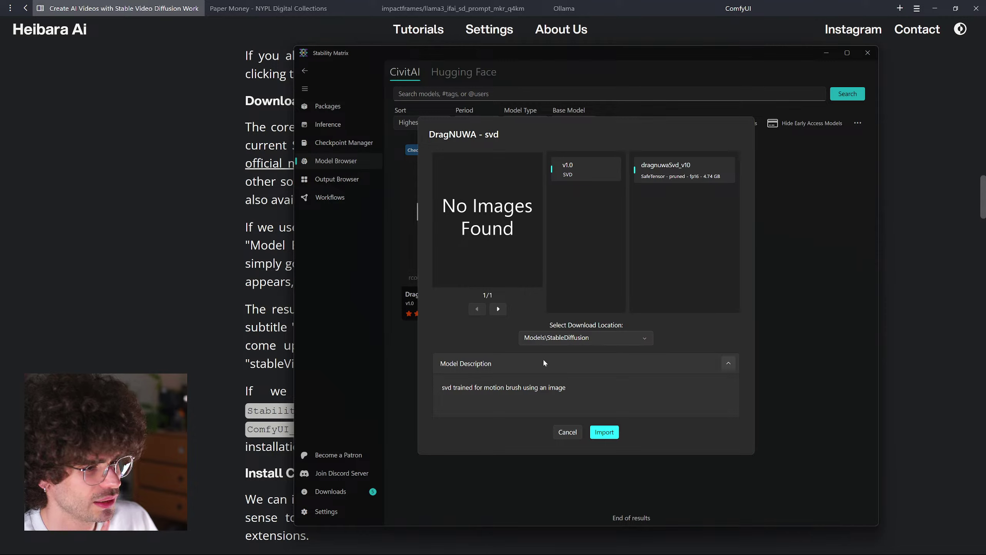
pyautogui.click(544, 362)
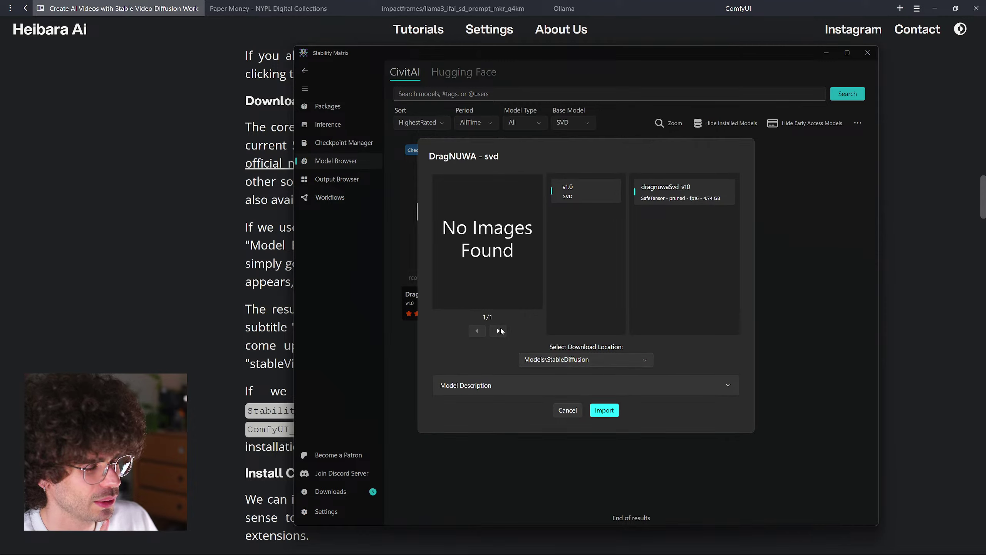
pyautogui.click(610, 411)
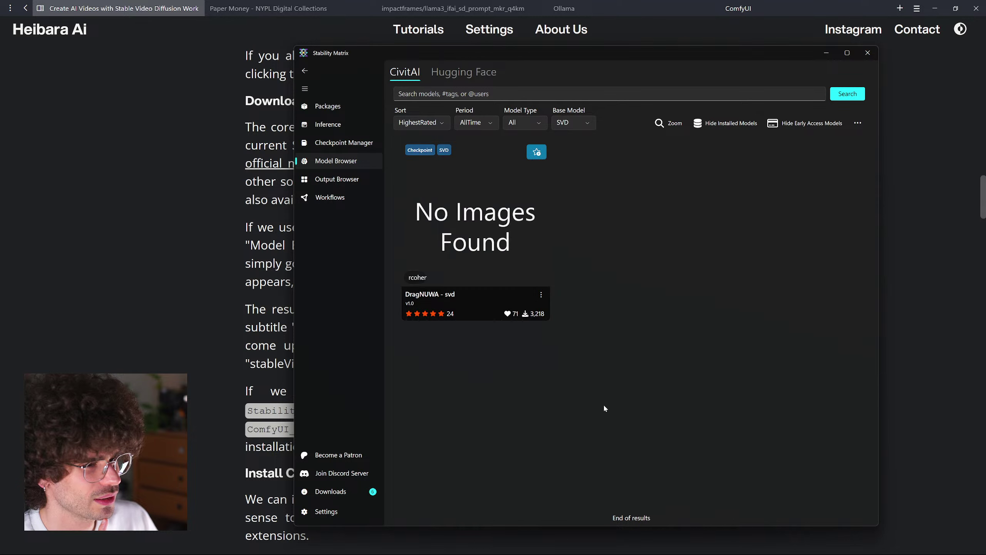
# - Cancel the running download of dragnuwaSvd_v10.safetensors
pyautogui.click(353, 492)
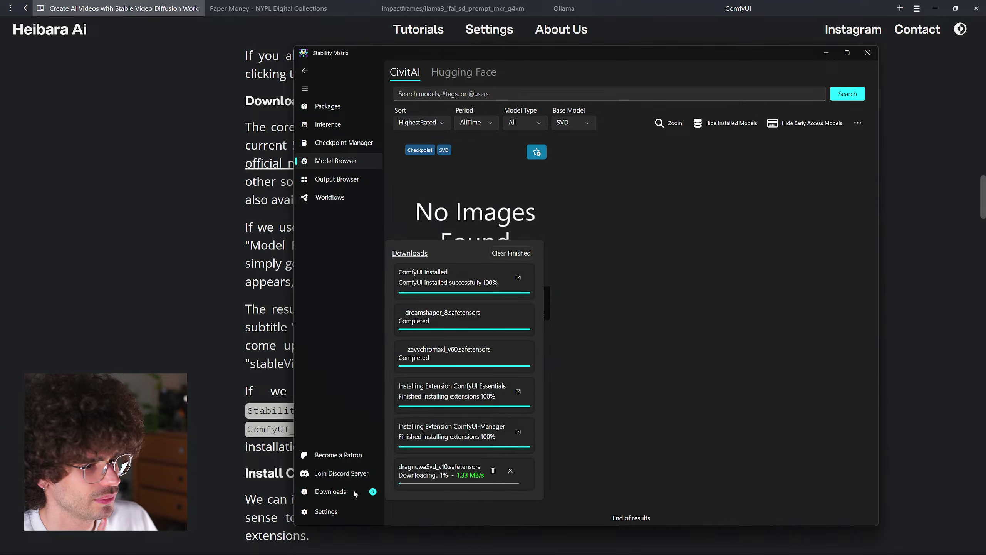
pyautogui.click(511, 471)
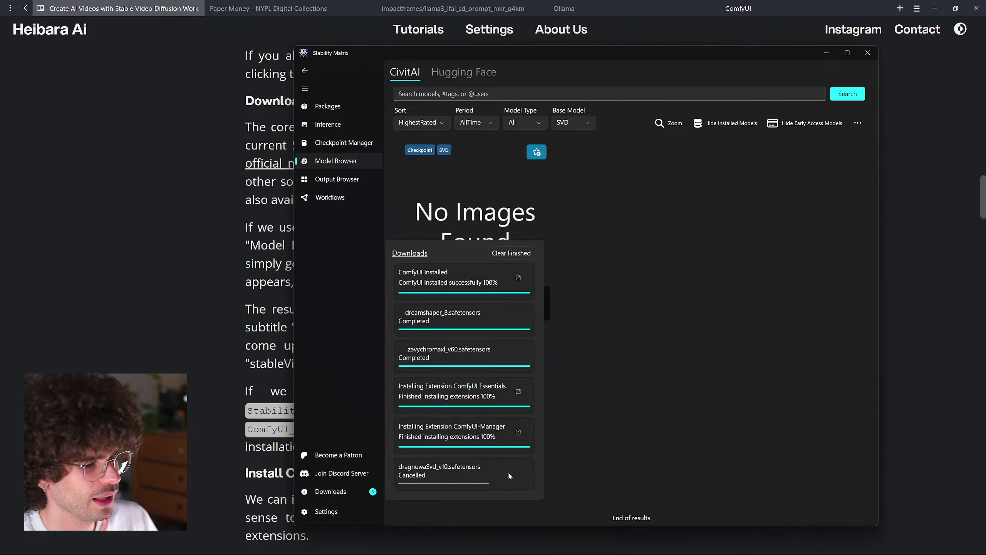
pyautogui.click(636, 210)
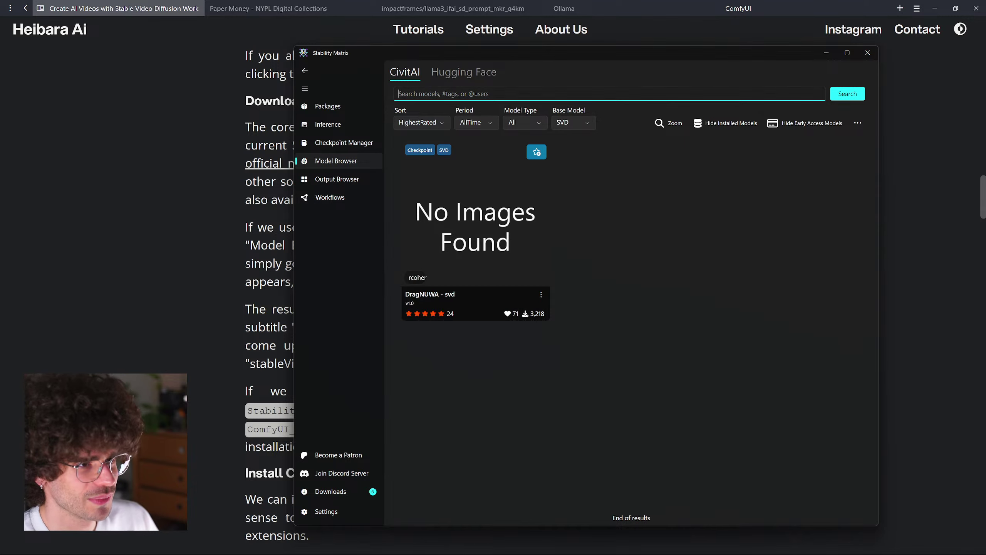
# - Reset the Base Model filter to All and search the CivitAI models for "SVD"
pyautogui.click(557, 122)
pyautogui.scroll(5, 561, 175)
pyautogui.click(561, 137)
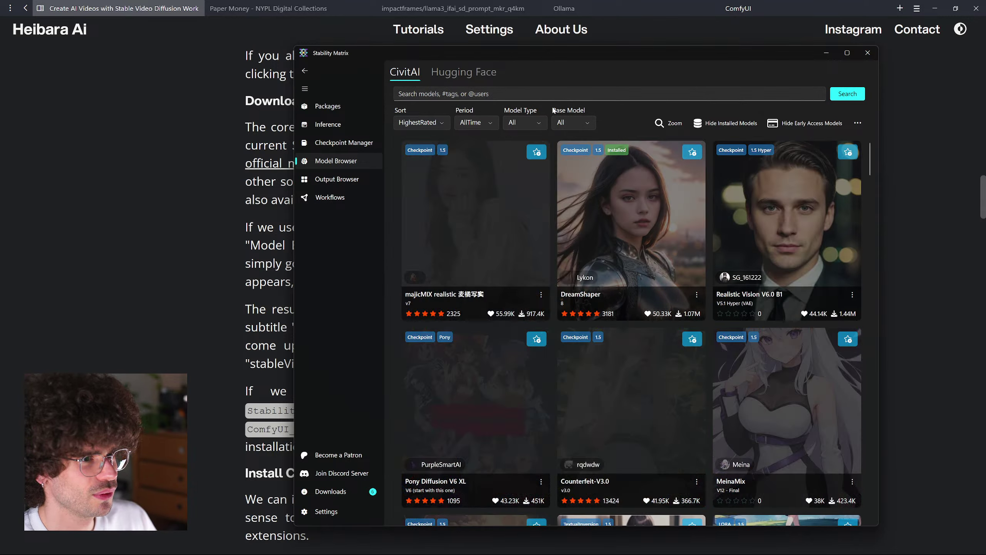
pyautogui.write('SVD')
pyautogui.press('Return')
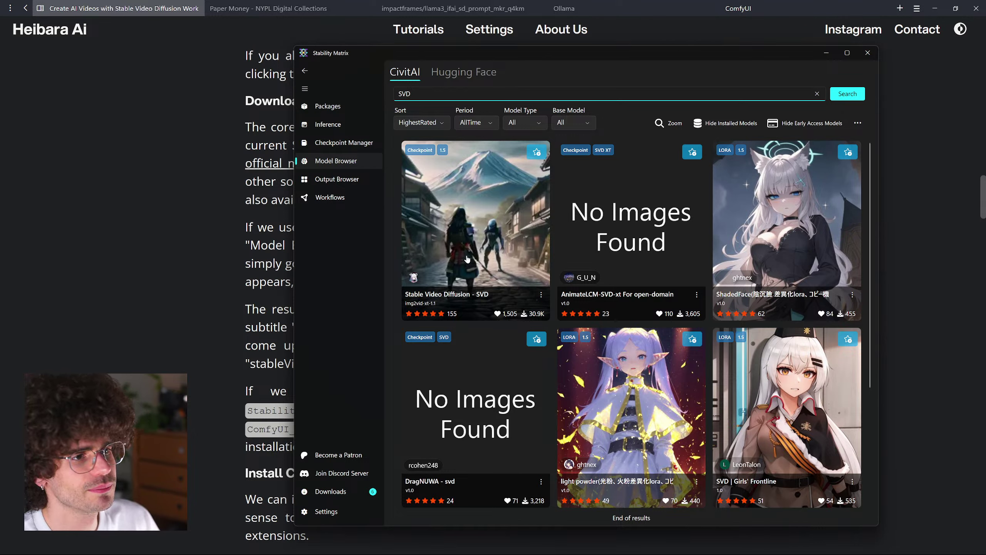
# - Import the img2vid-xt-1.1 version of Stable Video Diffusion - SVD into Models\StableDiffusion and check its download progress
pyautogui.click(474, 277)
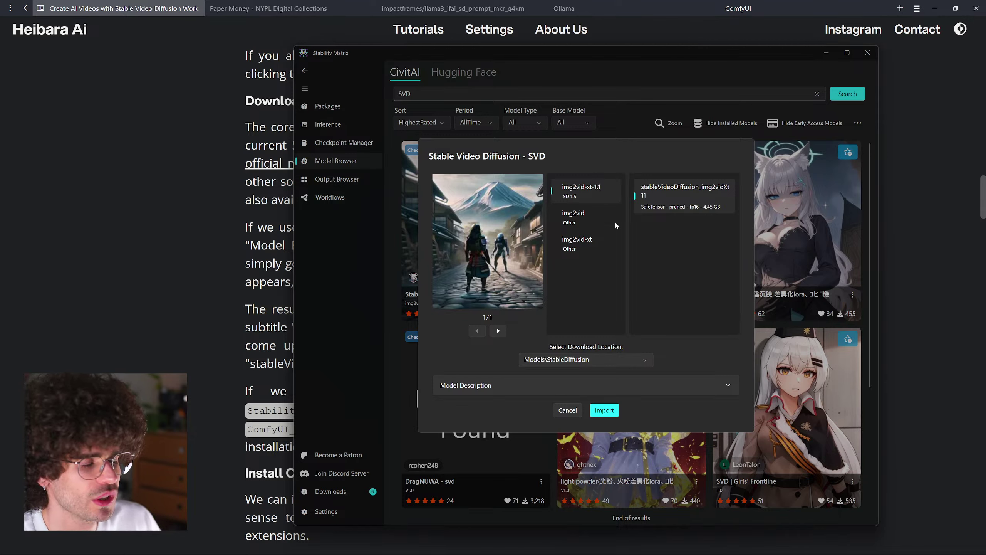
pyautogui.click(605, 417)
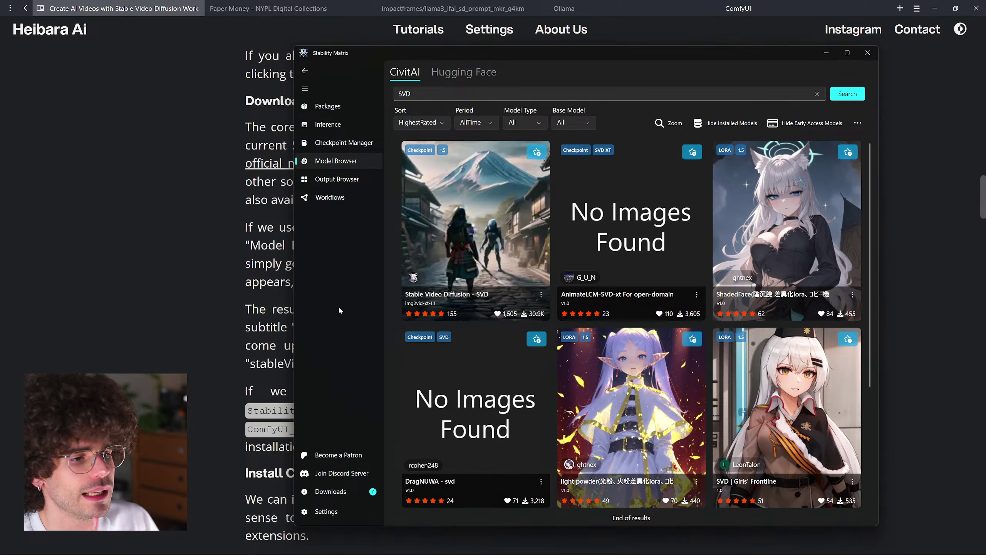
pyautogui.click(348, 491)
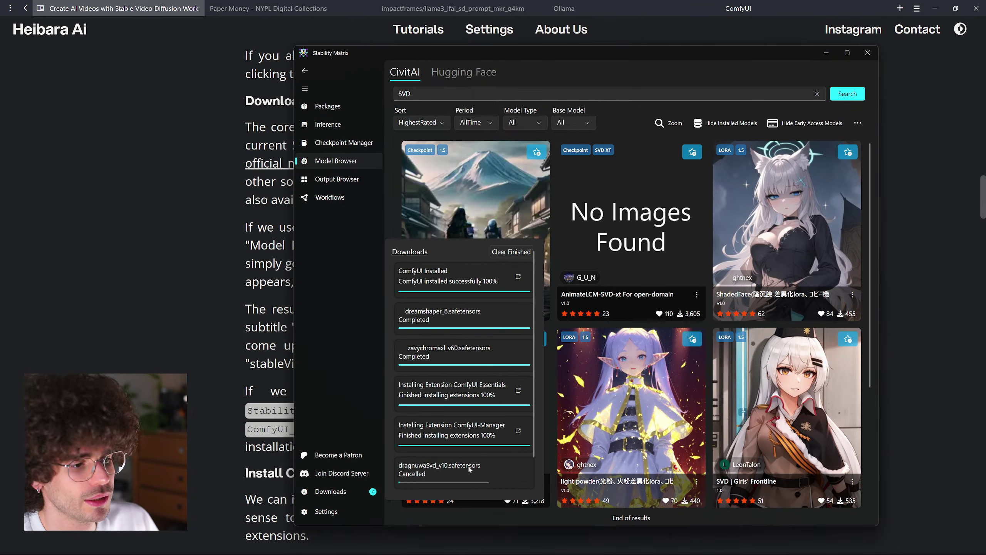
pyautogui.scroll(-2, 464, 370)
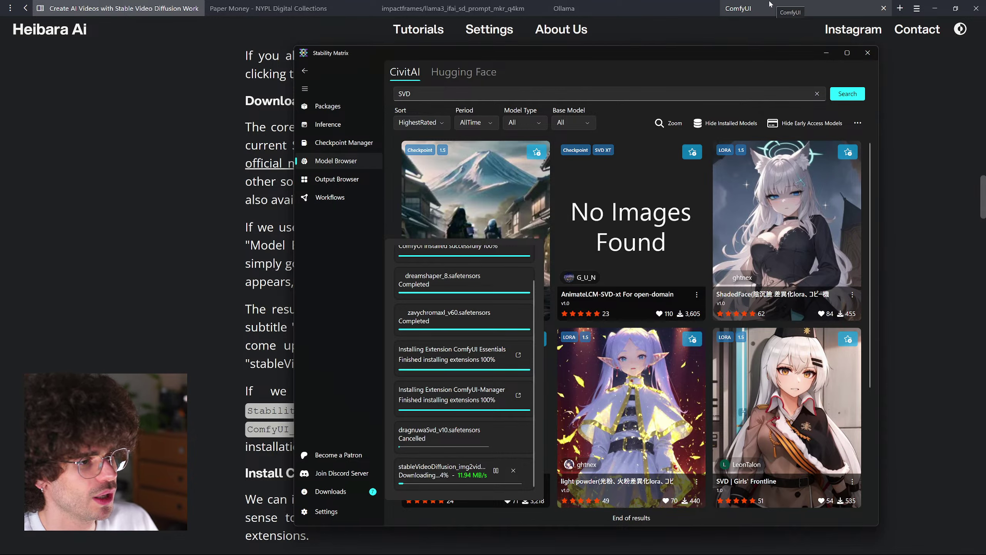
# - Check the ComfyUI package console, and switch to ComfyUI in the browser to close the missing-nodes list and the Manager Menu
pyautogui.click(349, 103)
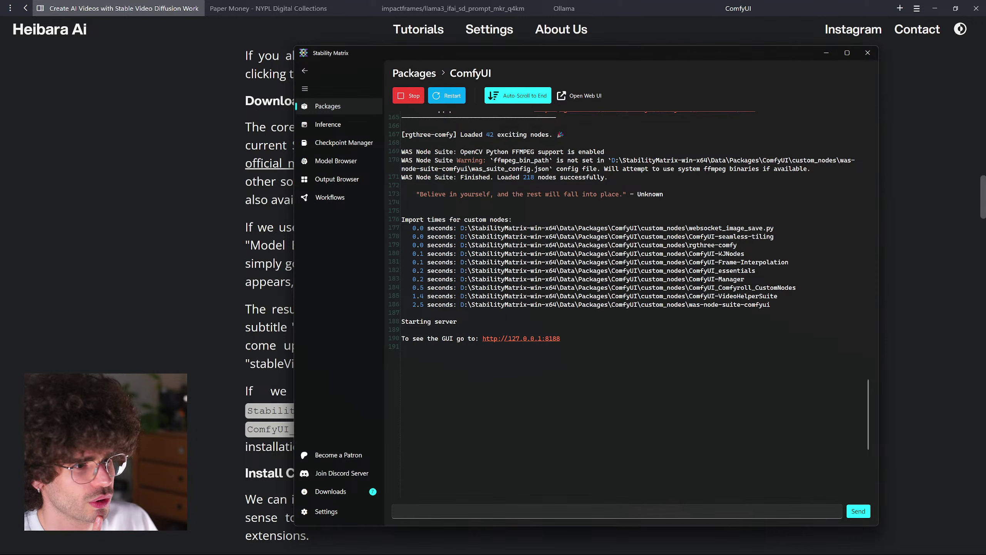
pyautogui.click(750, 8)
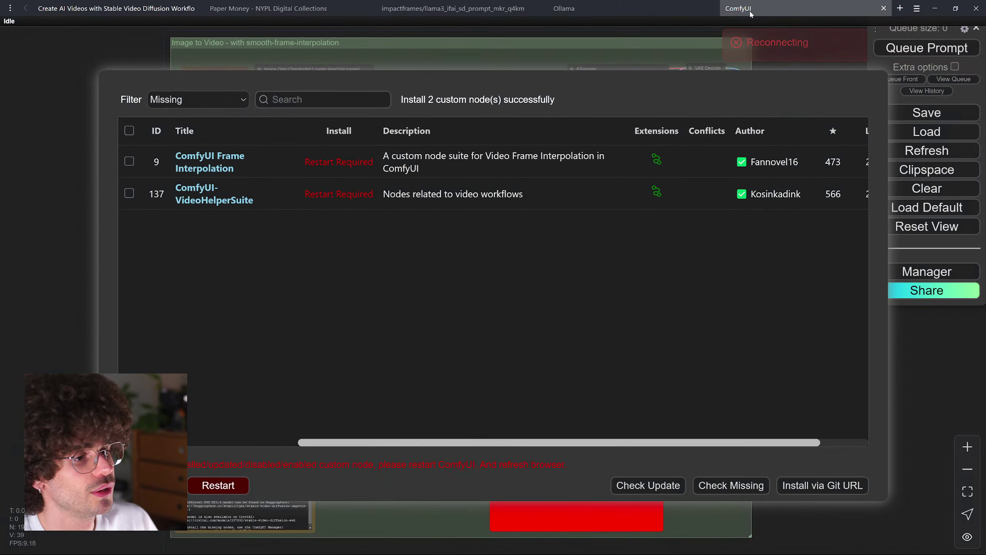
pyautogui.press('Escape')
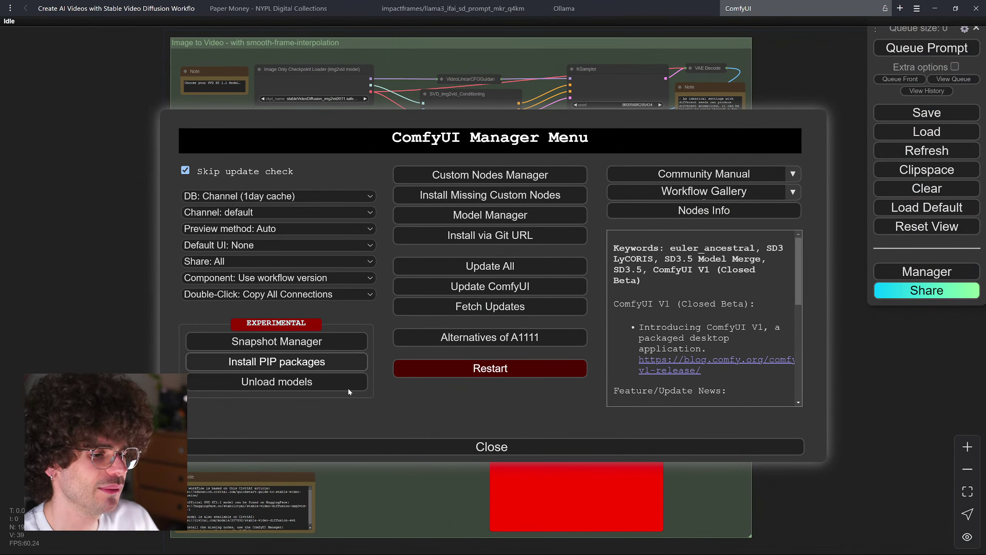
pyautogui.click(387, 447)
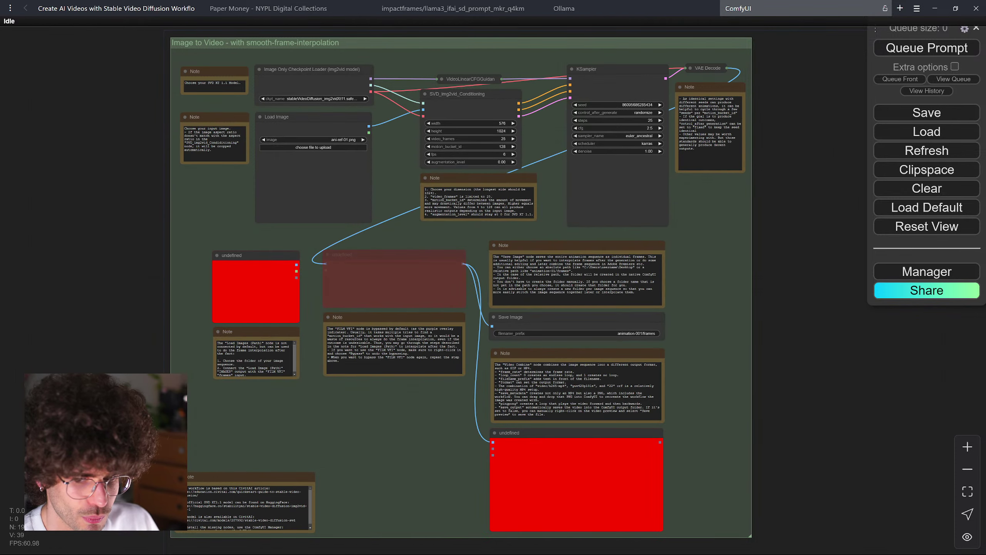
# - Check the server address in the Stability Matrix console, move ComfyUI's floating menu lower and reload the ComfyUI page
pyautogui.hotkey('alt', 'Tab')
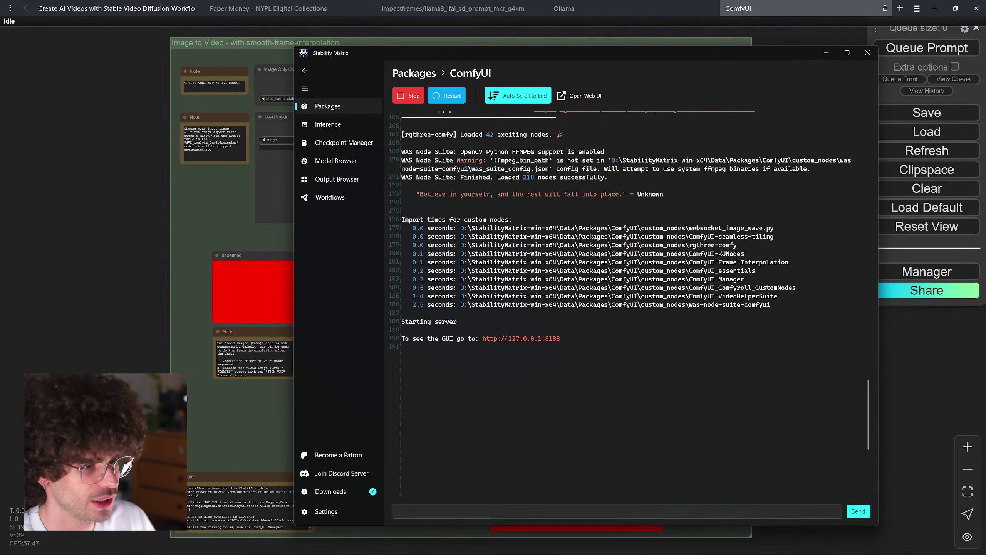
pyautogui.tripleClick(480, 339)
pyautogui.click(890, 362)
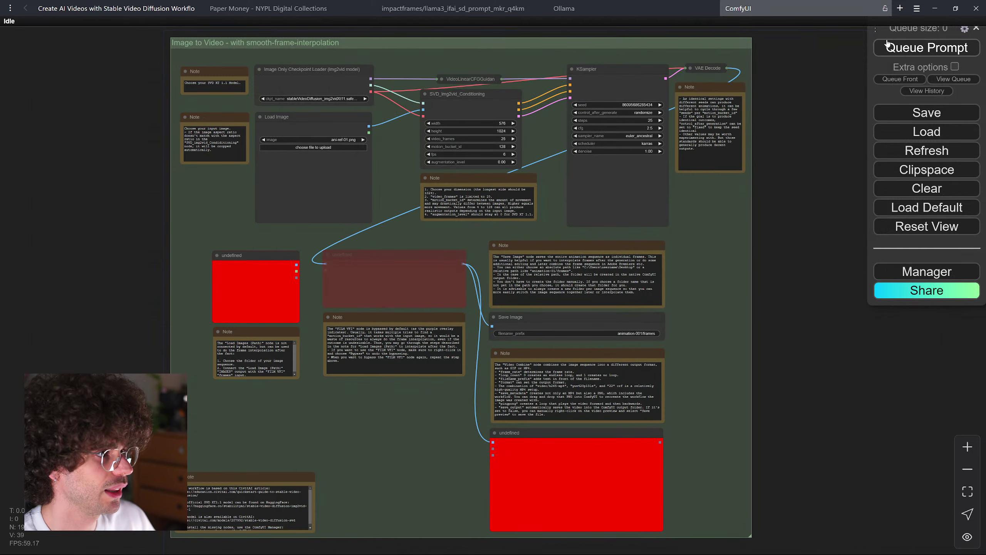
pyautogui.moveTo(876, 30); pyautogui.dragTo(845, 132)
pyautogui.press('F5')
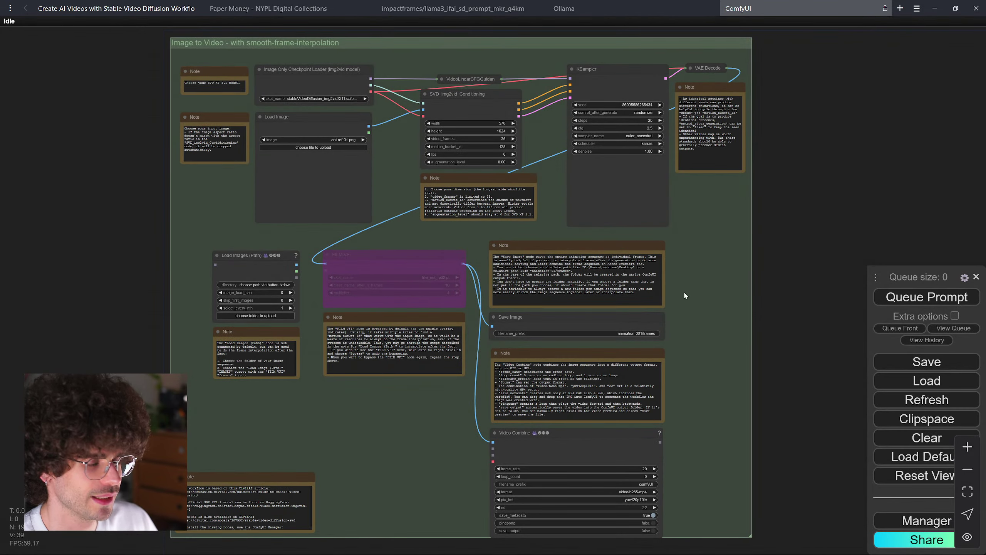
# - Remove the bypass from the FILM VFI node and bypass it again
pyautogui.scroll(-1, 691, 289)
pyautogui.scroll(4, 690, 290)
pyautogui.moveTo(381, 246); pyautogui.dragTo(548, 226)
pyautogui.scroll(4, 548, 226)
pyautogui.click(545, 253)
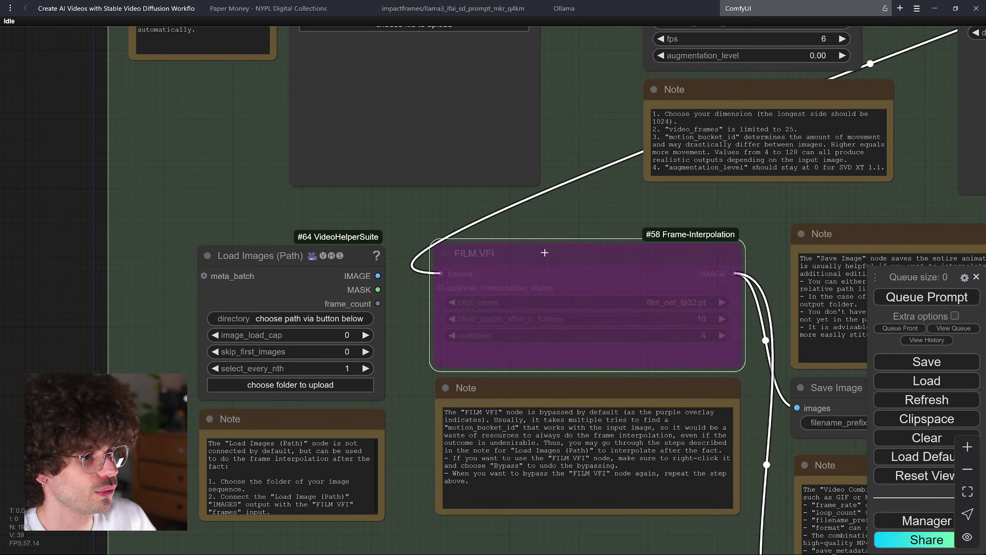
pyautogui.rightClick(545, 253)
pyautogui.click(610, 466)
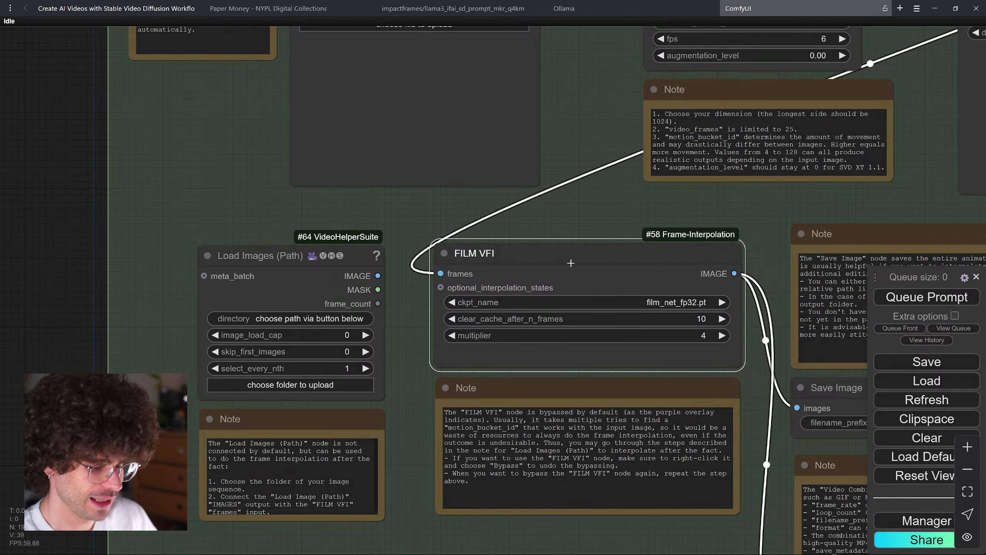
pyautogui.hotkey('ctrl', 'b')
pyautogui.scroll(-4, 571, 263)
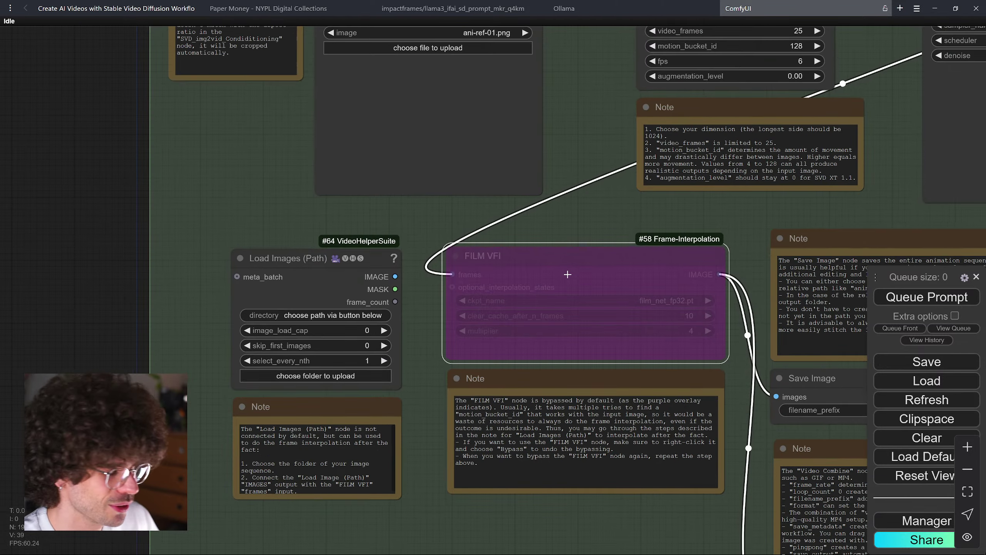
# - Look through the checkpoints available in the Image Only Checkpoint Loader (img2vid model) node
pyautogui.moveTo(570, 210); pyautogui.dragTo(581, 297)
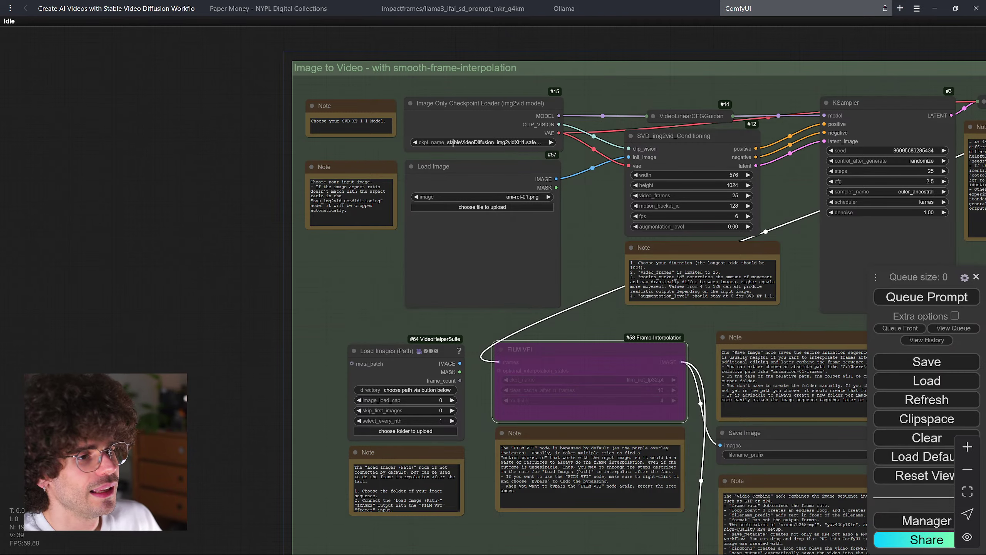
pyautogui.scroll(8, 474, 159)
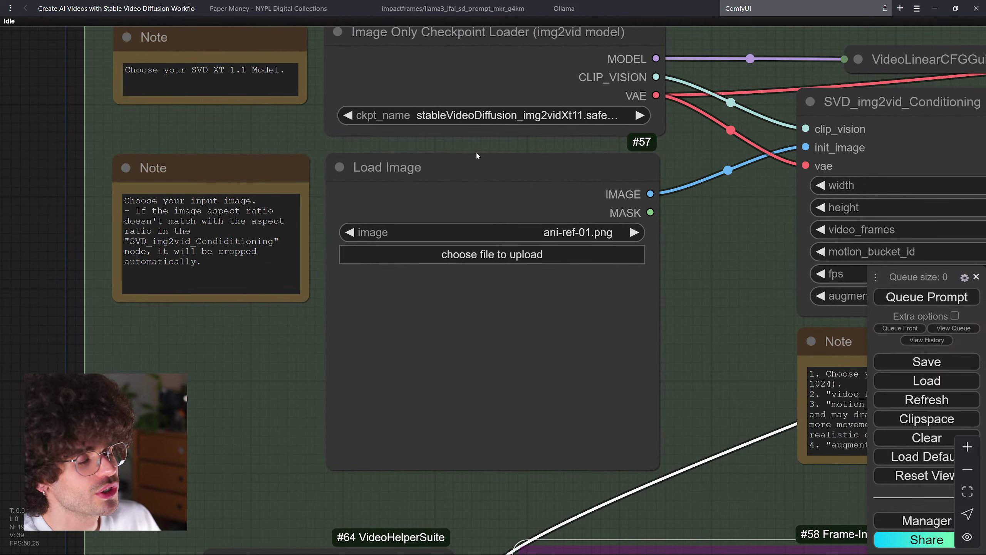
pyautogui.moveTo(484, 143); pyautogui.dragTo(458, 282)
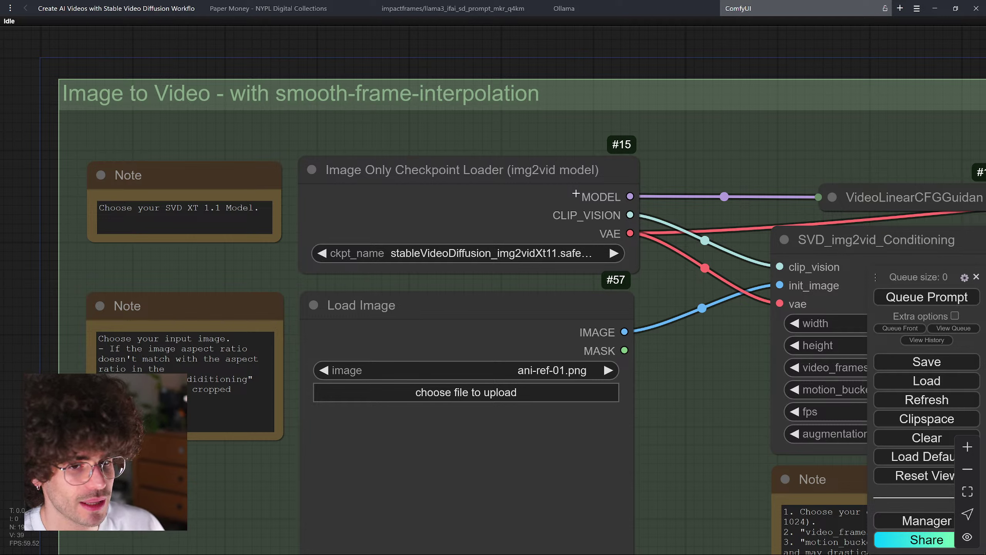
pyautogui.click(561, 253)
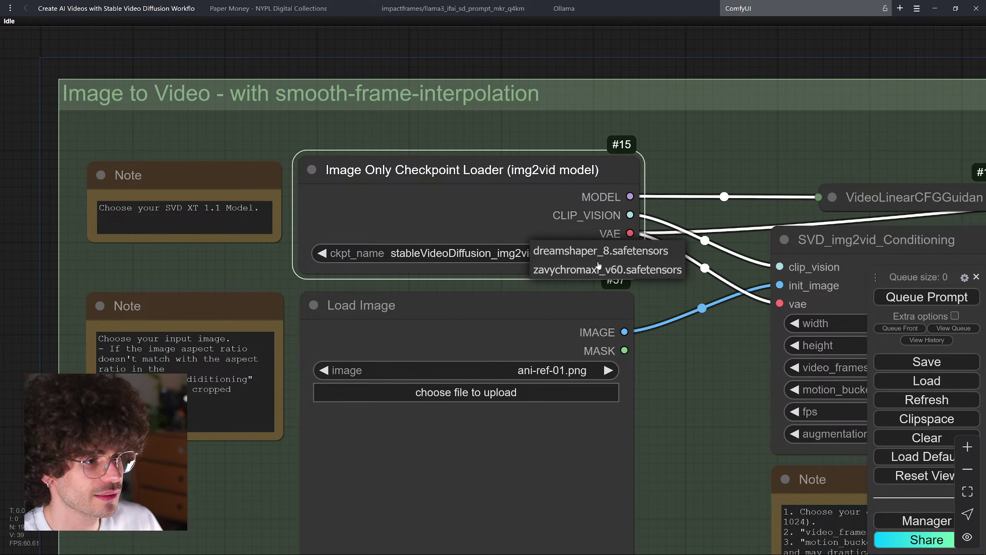
pyautogui.click(395, 252)
pyautogui.click(654, 156)
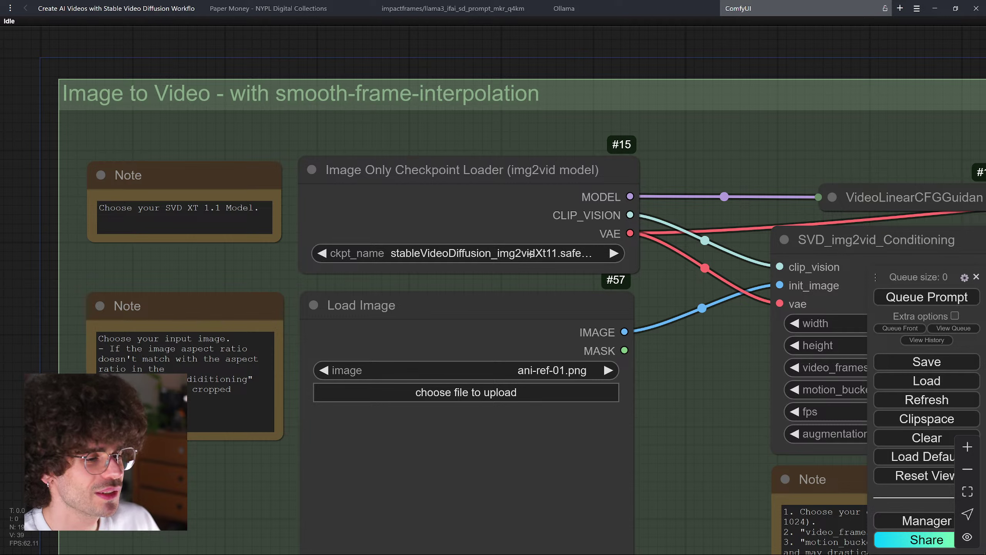
# - Set the Image Only Checkpoint Loader's ckpt_name to dreamshaper_8.safetensors and view its checkpoint choices again
pyautogui.click(531, 253)
pyautogui.click(533, 254)
pyautogui.click(680, 144)
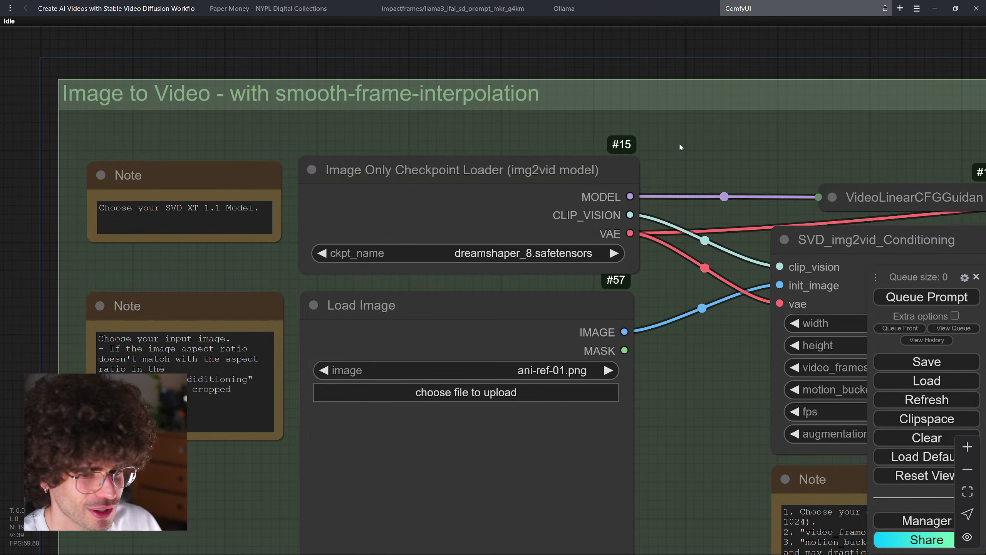
pyautogui.click(509, 256)
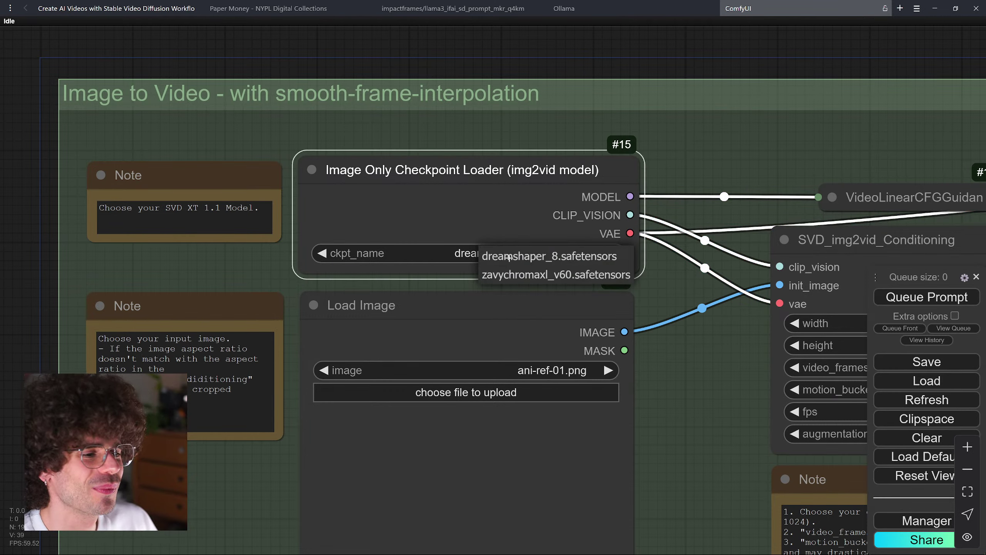
pyautogui.click(712, 139)
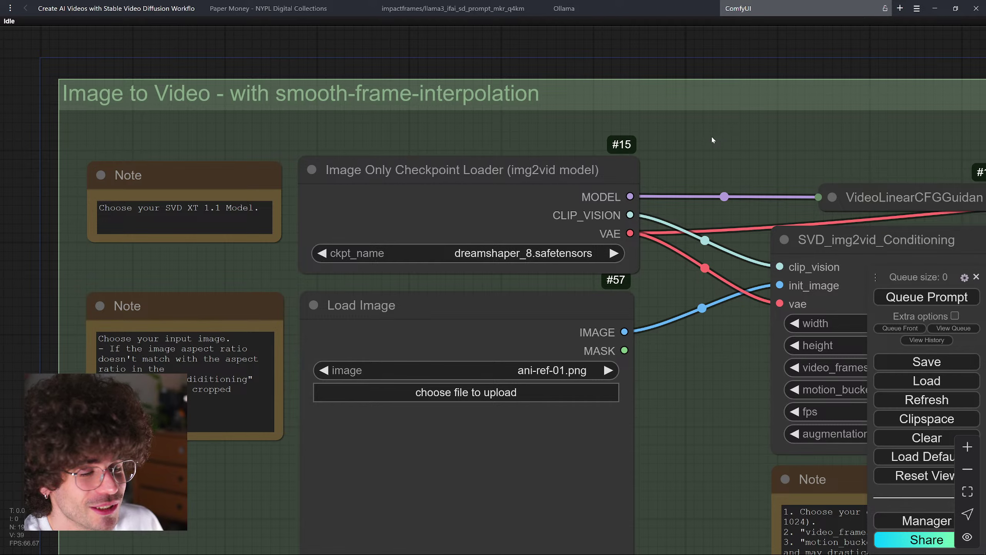
# - Locate svd-xt-1-1-basic-workflow-v01.json on the SanDisk 1000 (D:) drive in File Explorer and load it into ComfyUI again
pyautogui.scroll(-6, 702, 140)
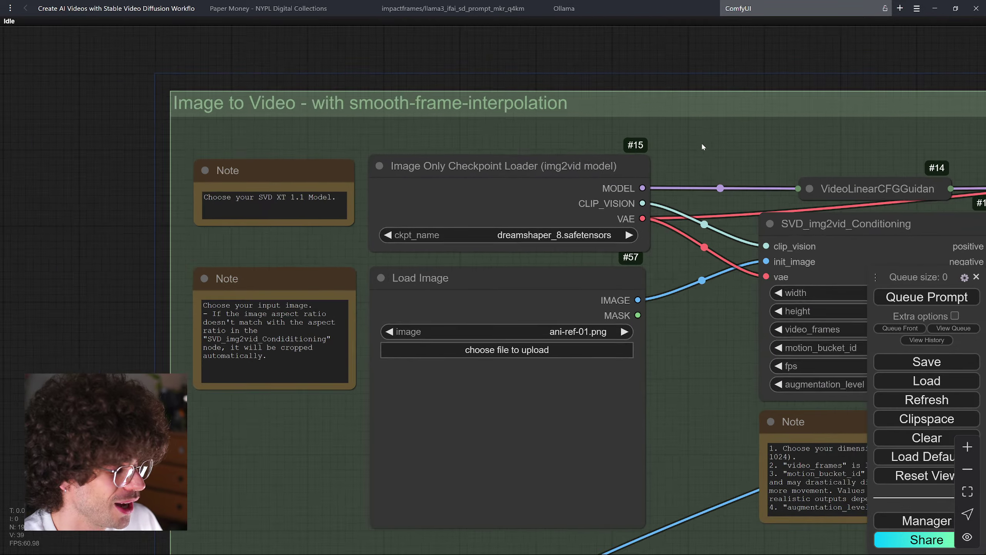
pyautogui.scroll(1, 494, 422)
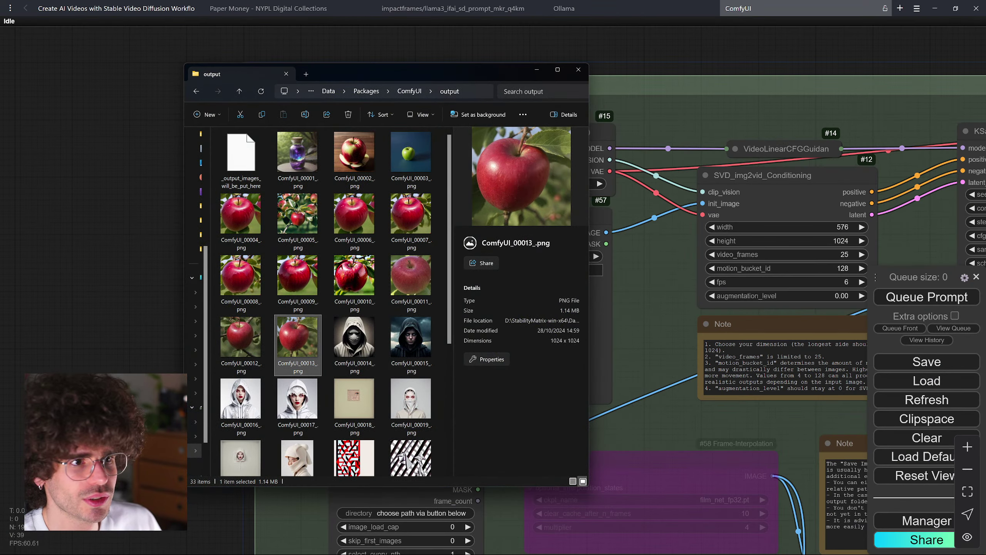
pyautogui.click(328, 91)
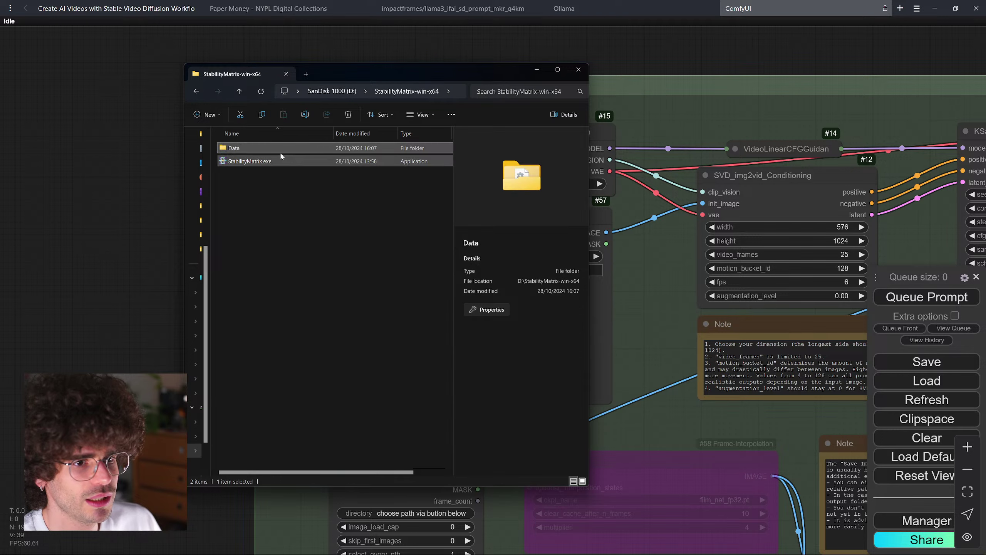
pyautogui.click(239, 91)
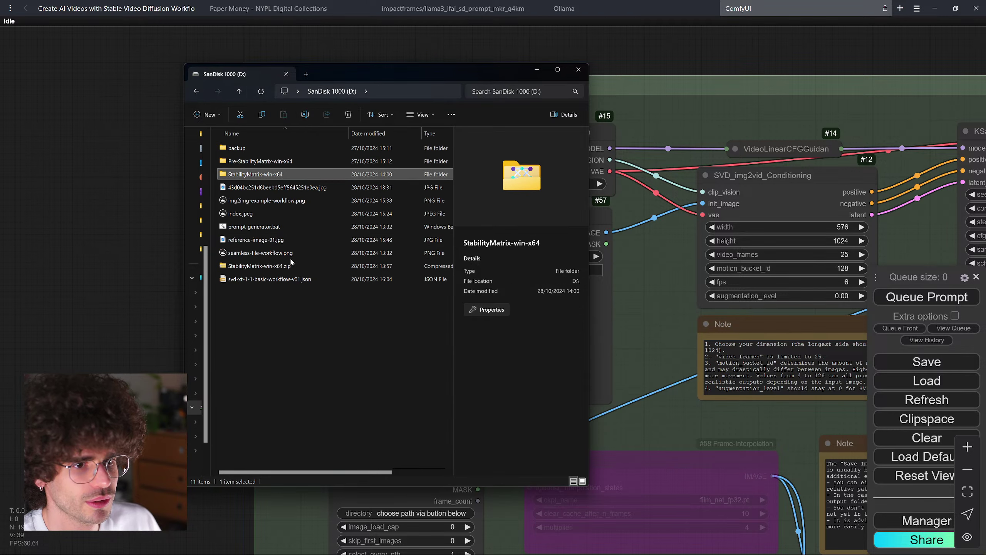
pyautogui.click(268, 280)
pyautogui.moveTo(267, 279); pyautogui.dragTo(661, 318)
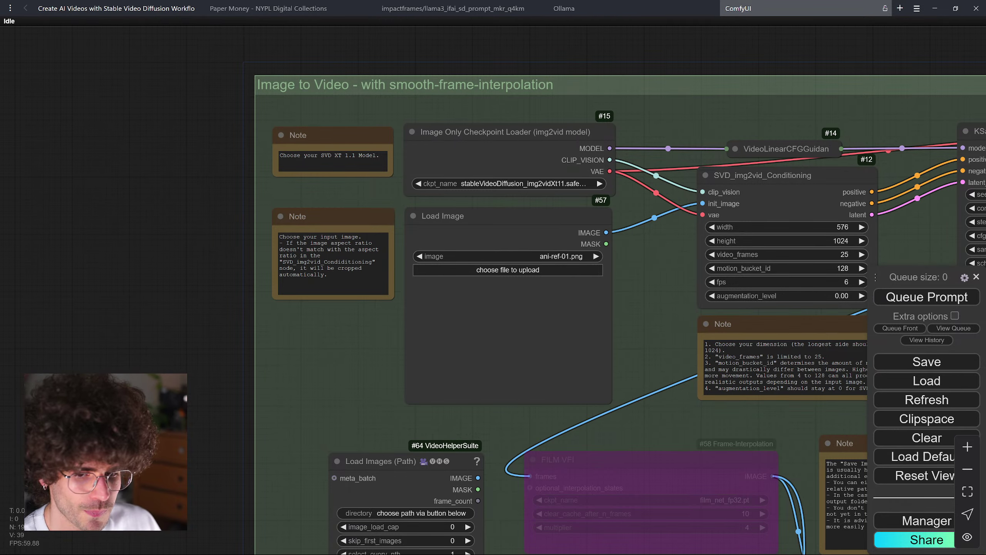
# - Switch to Stability Matrix and check the download progress of the Stable Video Diffusion model
pyautogui.hotkey('alt', 'Tab')
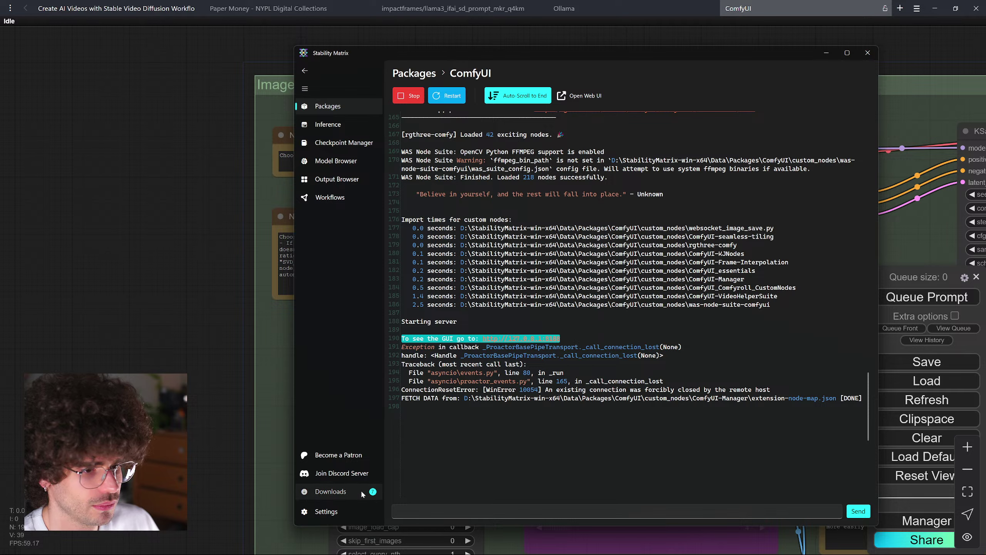
pyautogui.click(331, 491)
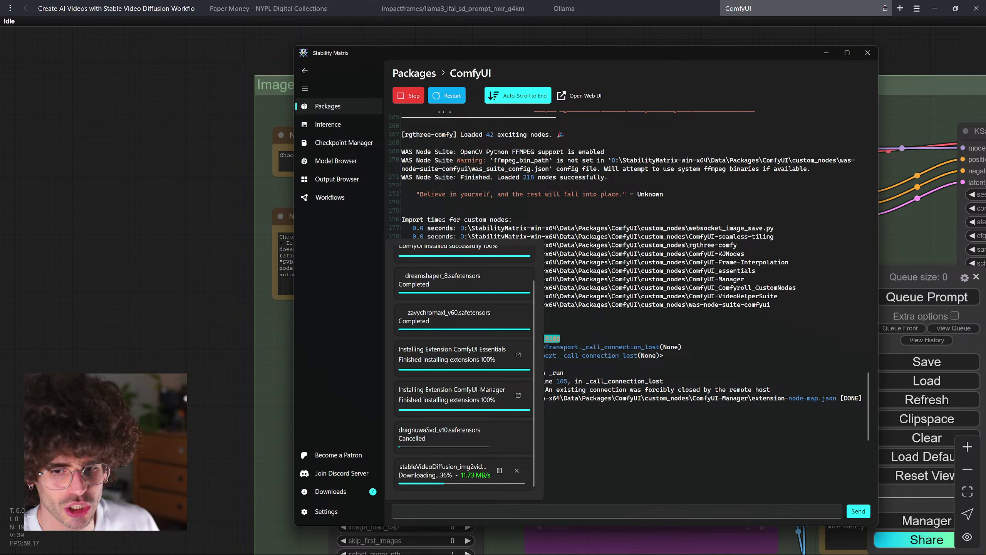
pyautogui.hotkey('alt', 'Tab')
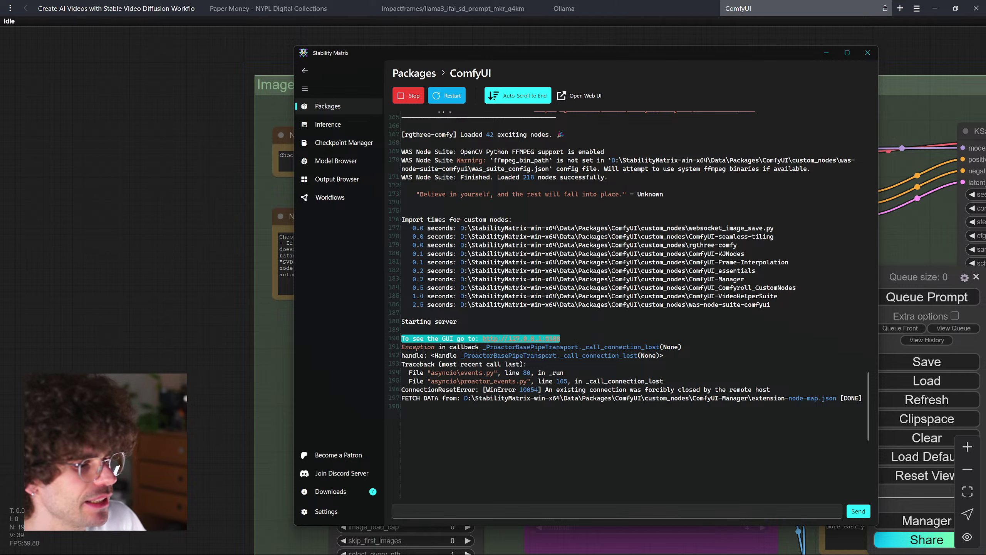
# - Check the progress of the stableVideoDiffusion_img2vid download in Stability Matrix and return to ComfyUI in the browser
pyautogui.click(340, 492)
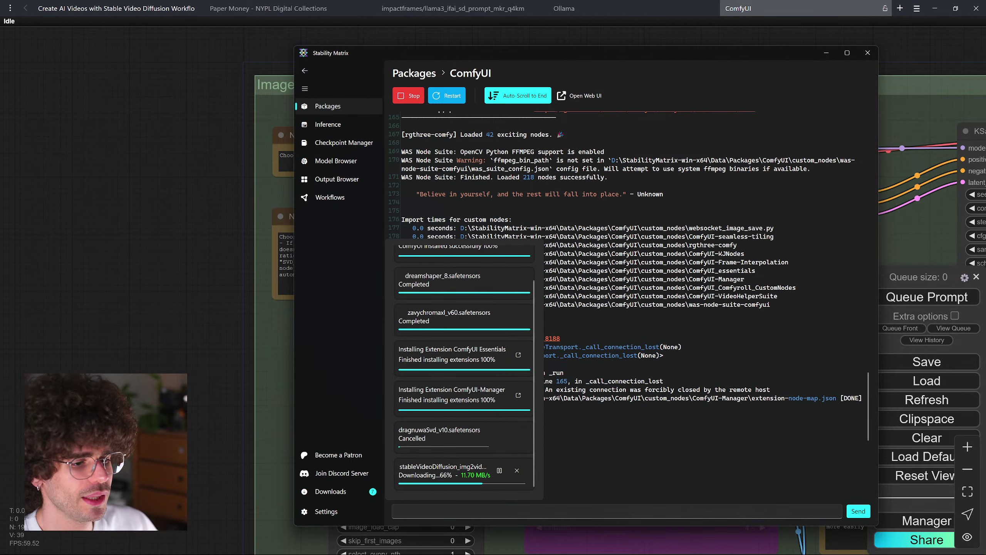
pyautogui.click(188, 246)
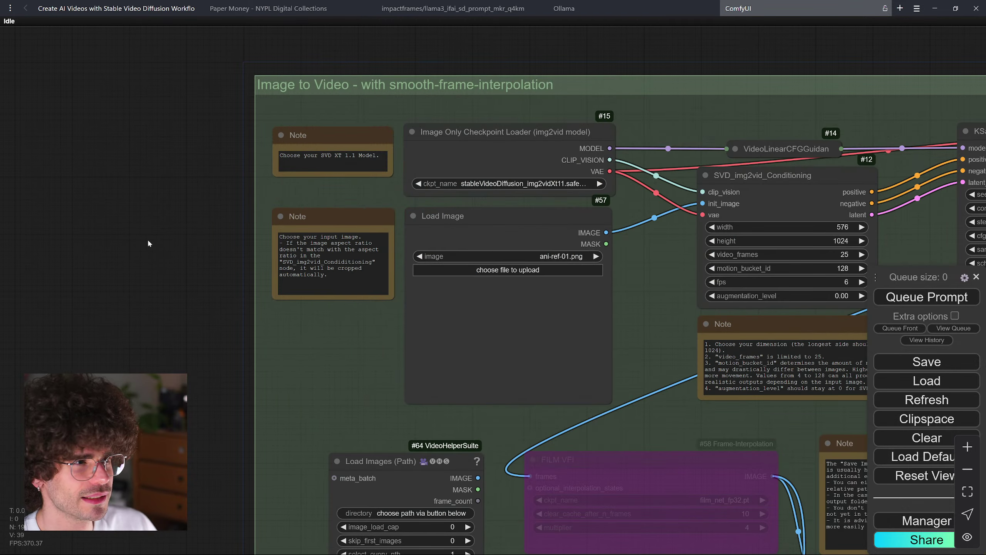
# - Search the web for runcomfyui in a new browser tab and open the RunComfy website from the results
pyautogui.click(897, 9)
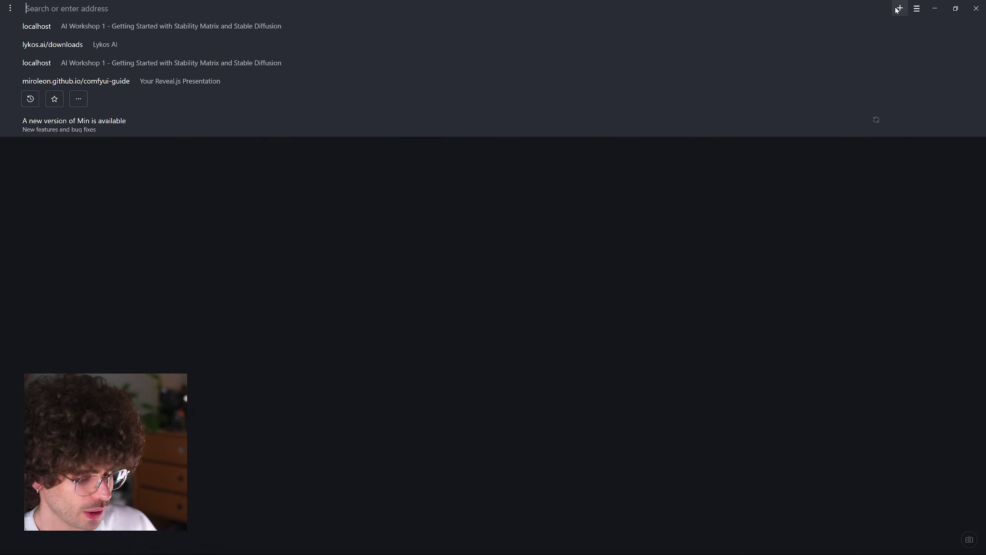
pyautogui.write('runcomfyui')
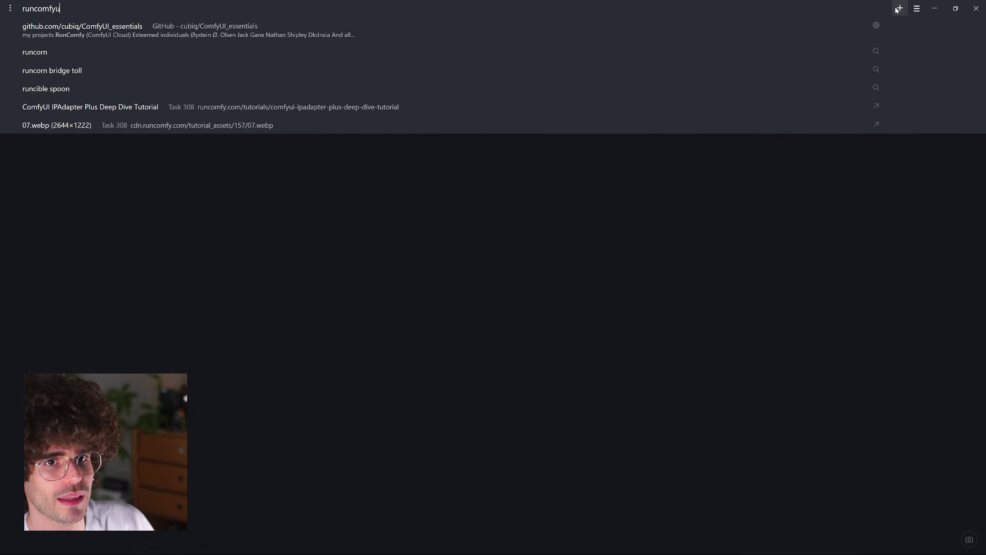
pyautogui.press('Return')
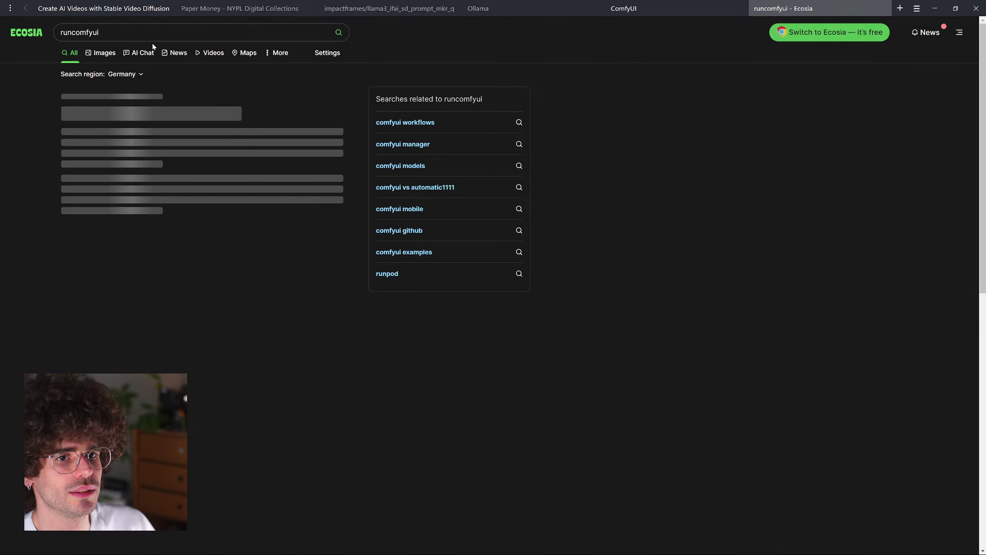
pyautogui.click(187, 32)
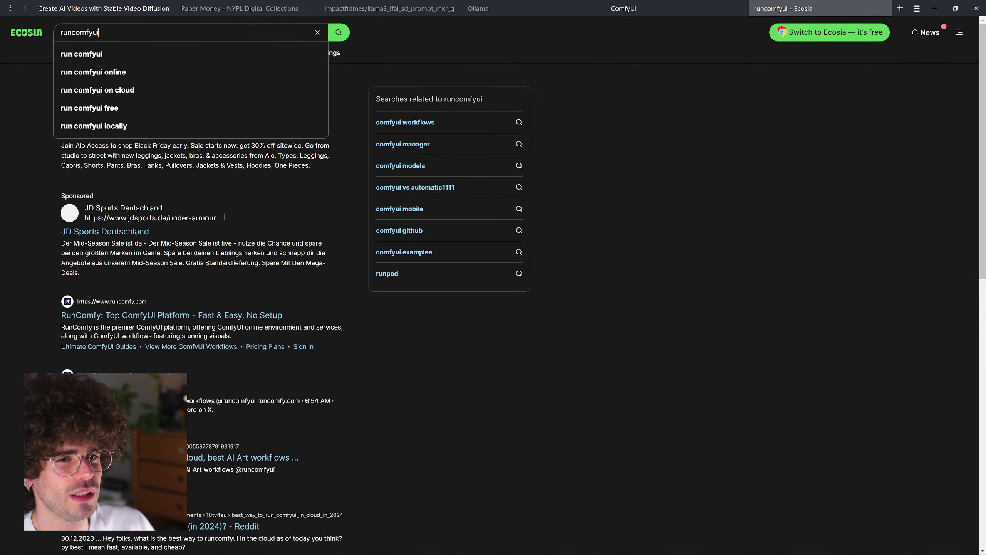
pyautogui.click(140, 315)
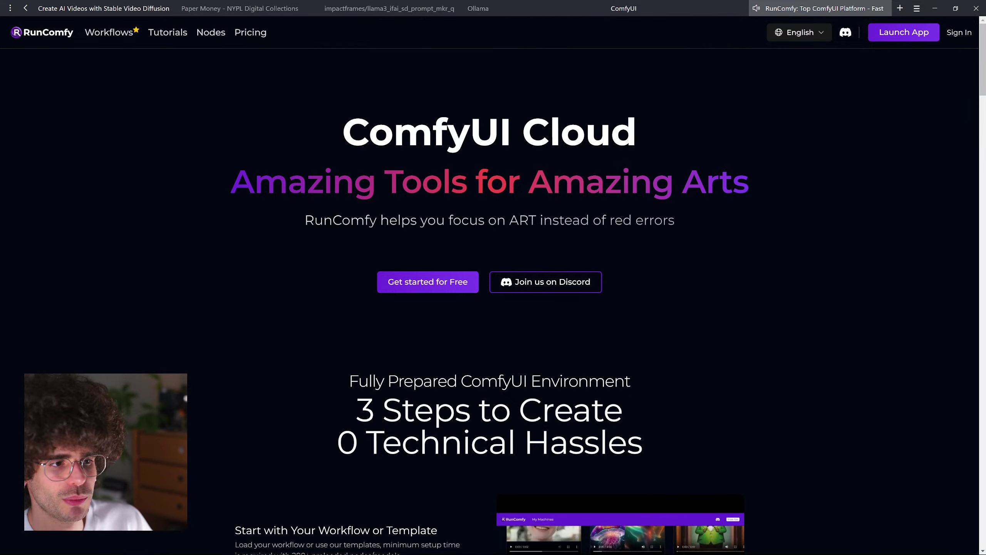
# - Look through the RunComfy home page's overview of its cloud-based ComfyUI environment
pyautogui.scroll(-4, 606, 464)
pyautogui.scroll(-2, 497, 105)
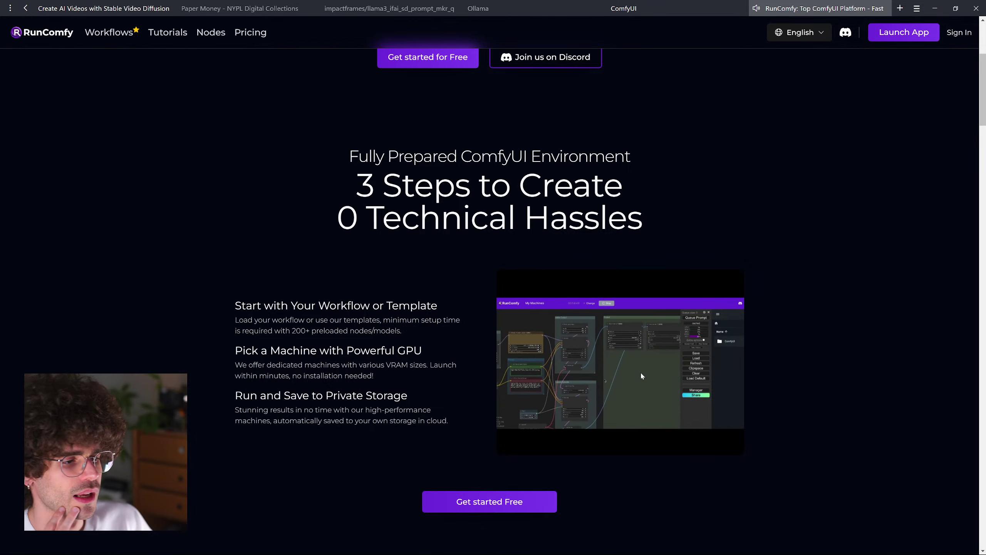
pyautogui.scroll(-2, 651, 381)
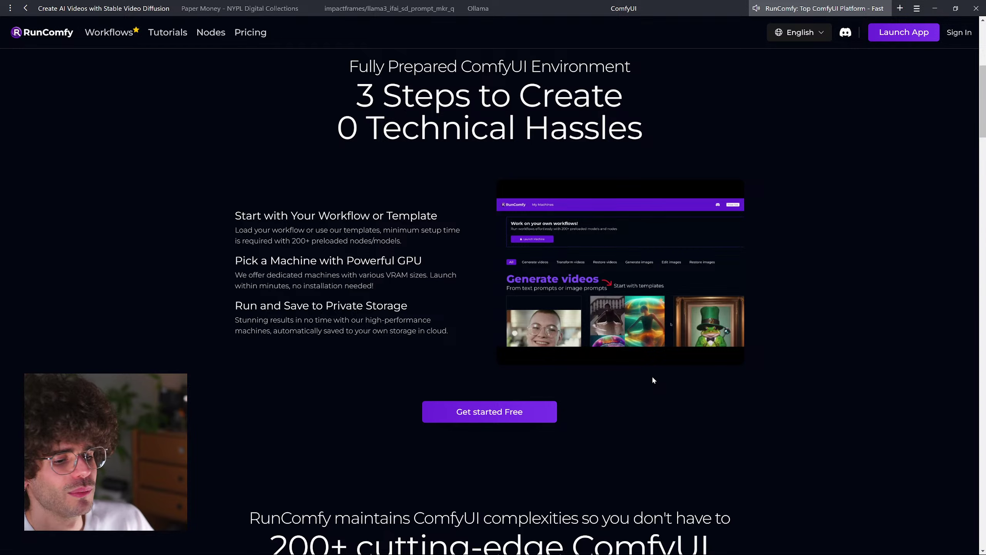
pyautogui.scroll(-1, 653, 379)
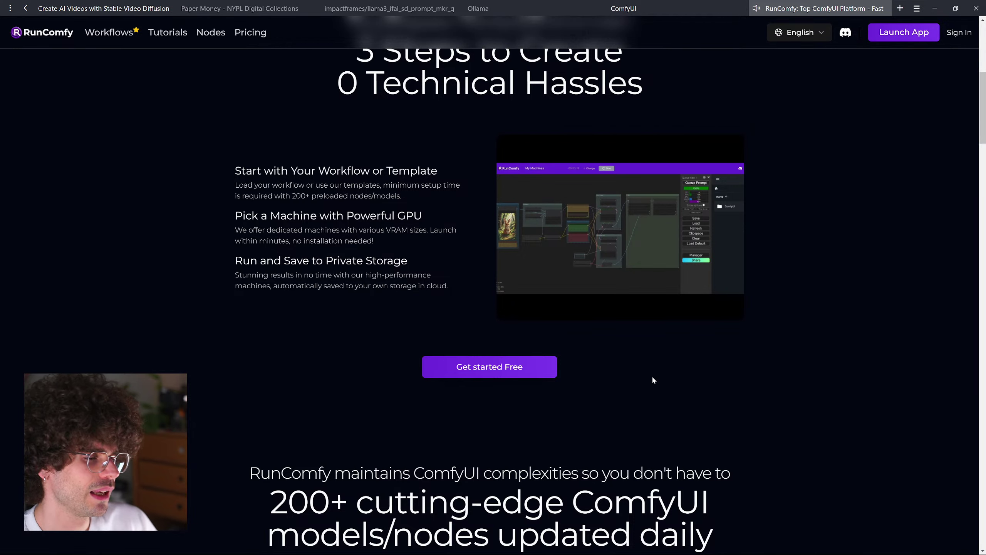
pyautogui.scroll(8, 652, 375)
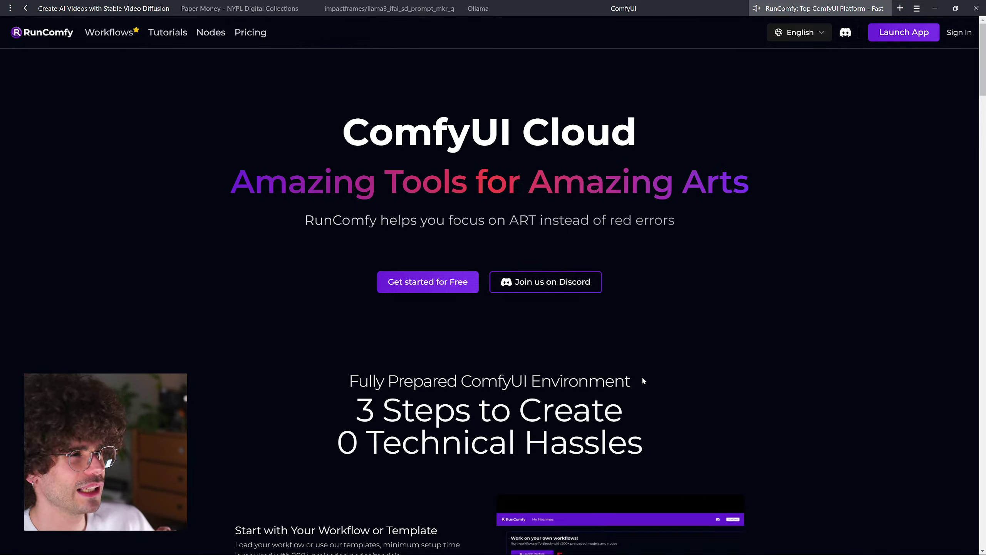
# - Open RunComfy's pricing page and compare the machine rates, storage and features of the Hobby and Pro plans
pyautogui.click(253, 34)
pyautogui.scroll(-9, 422, 286)
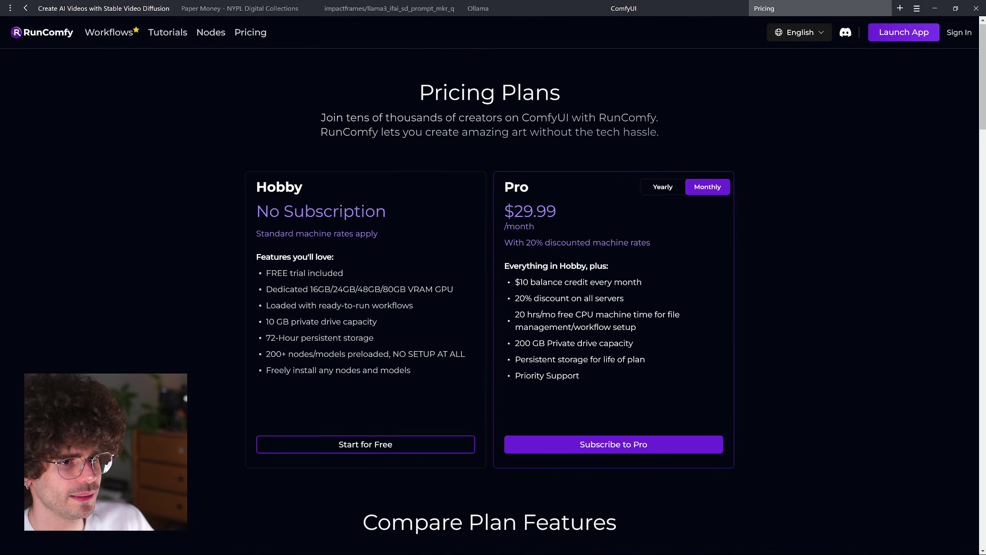
pyautogui.moveTo(553, 280); pyautogui.dragTo(614, 282)
pyautogui.click(567, 269)
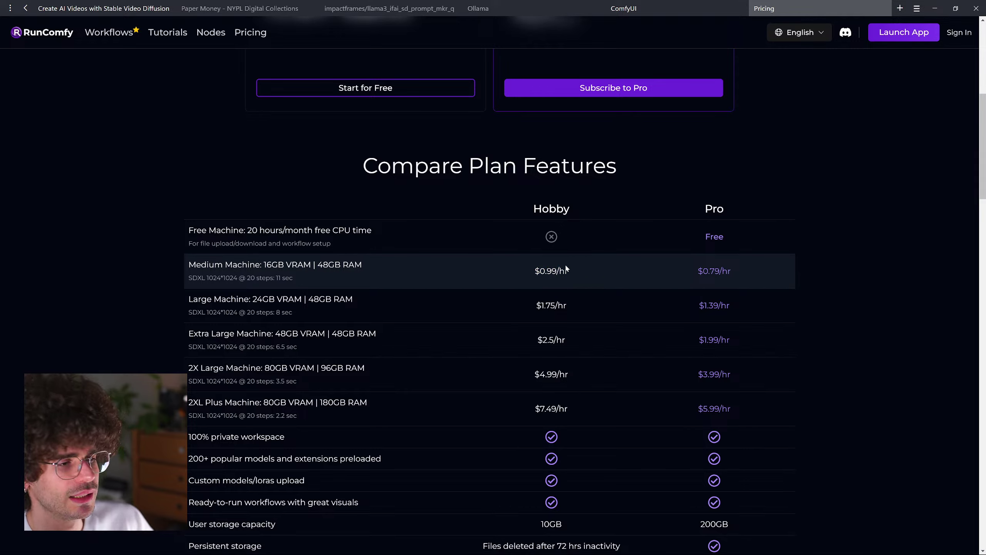
pyautogui.click(521, 262)
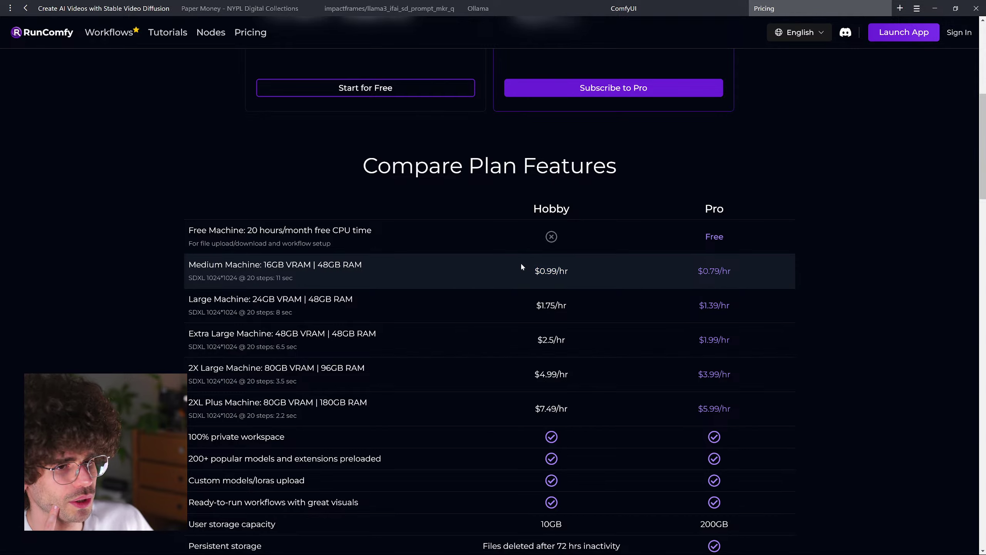
pyautogui.scroll(-5, 521, 262)
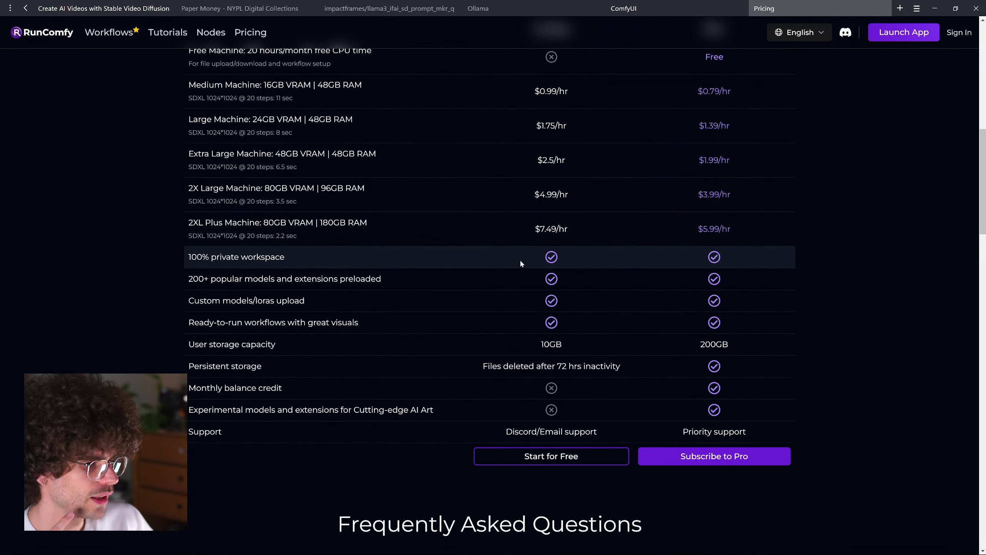
pyautogui.scroll(1, 554, 449)
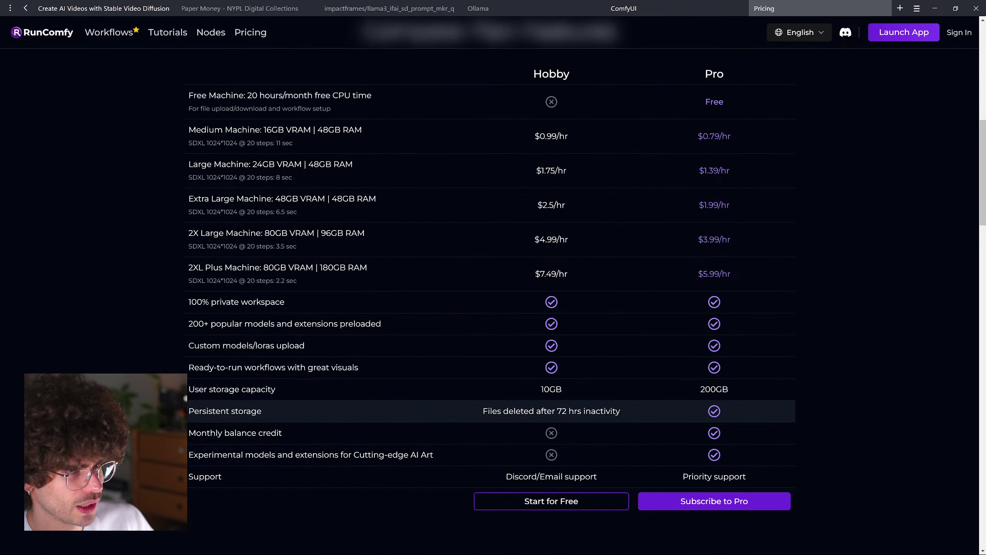
pyautogui.scroll(13, 550, 405)
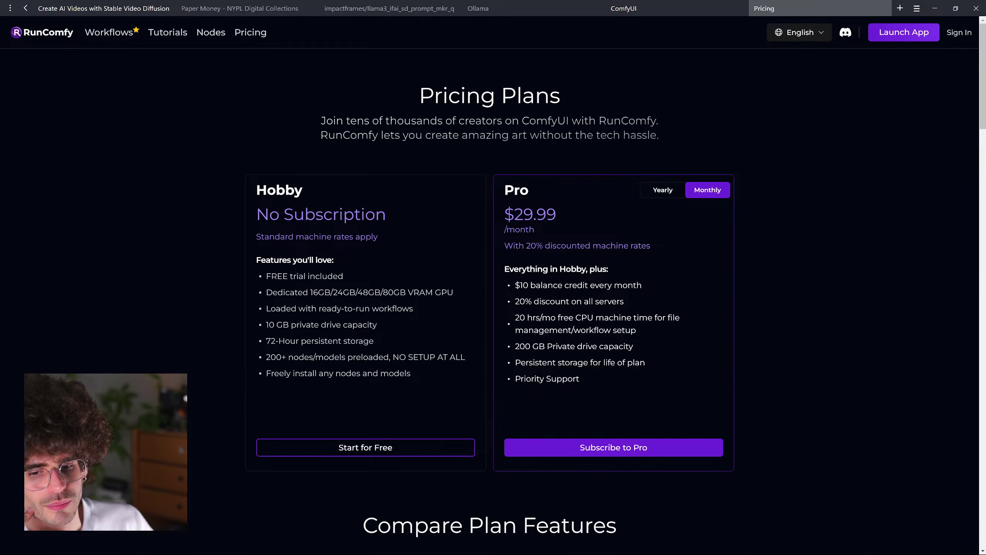
# - Switch to Stability Matrix, check the Stable Video Diffusion model download and clear the finished entries from the download list
pyautogui.hotkey('alt', 'Tab')
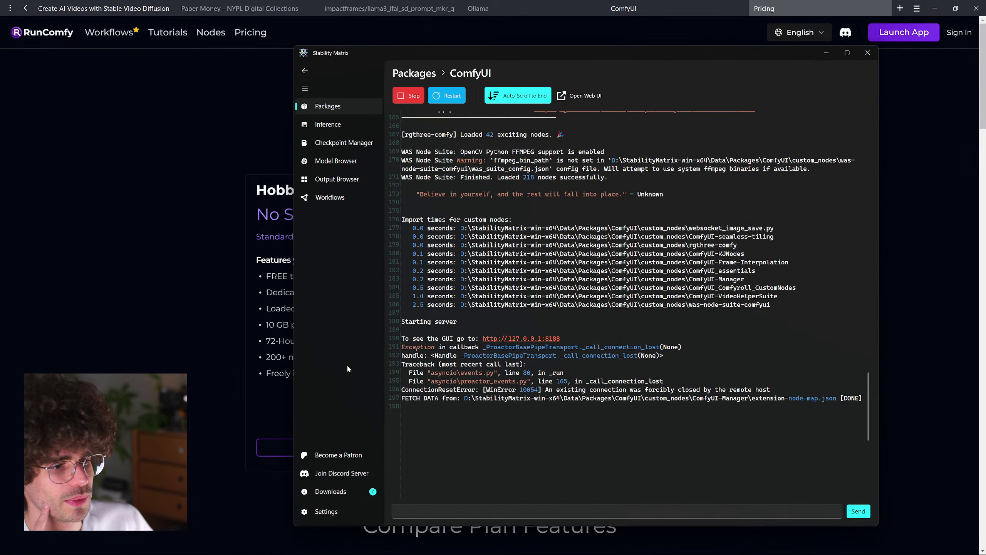
pyautogui.click(341, 489)
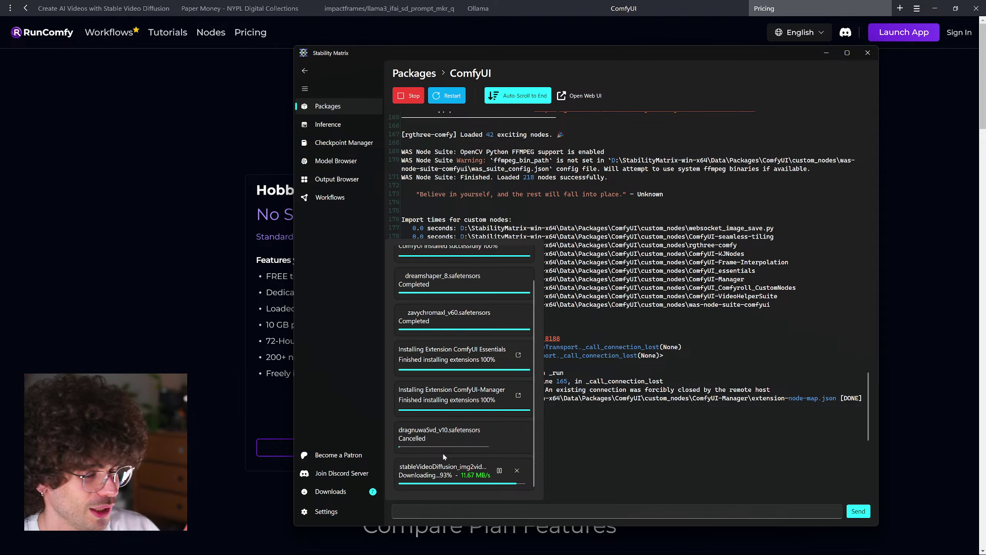
pyautogui.scroll(1, 454, 449)
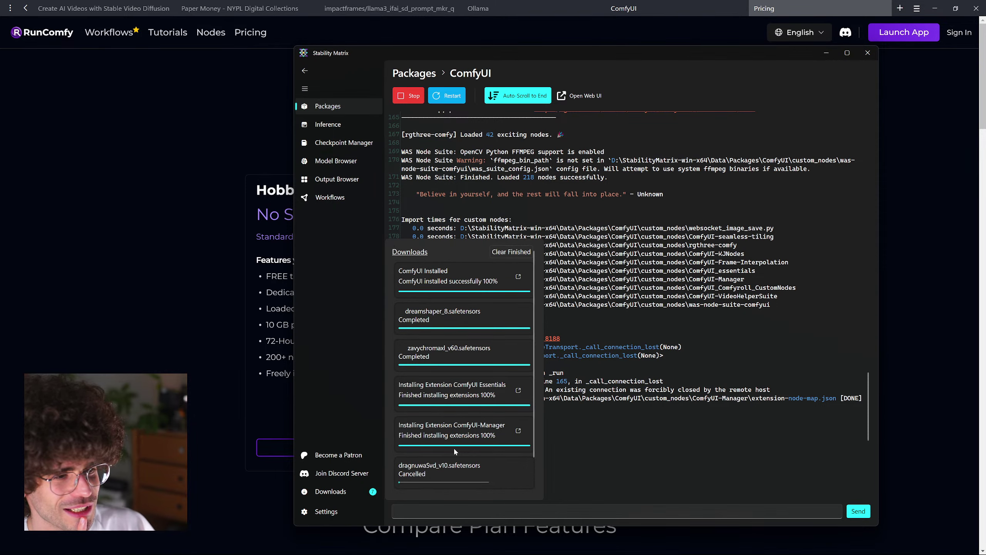
pyautogui.click(503, 254)
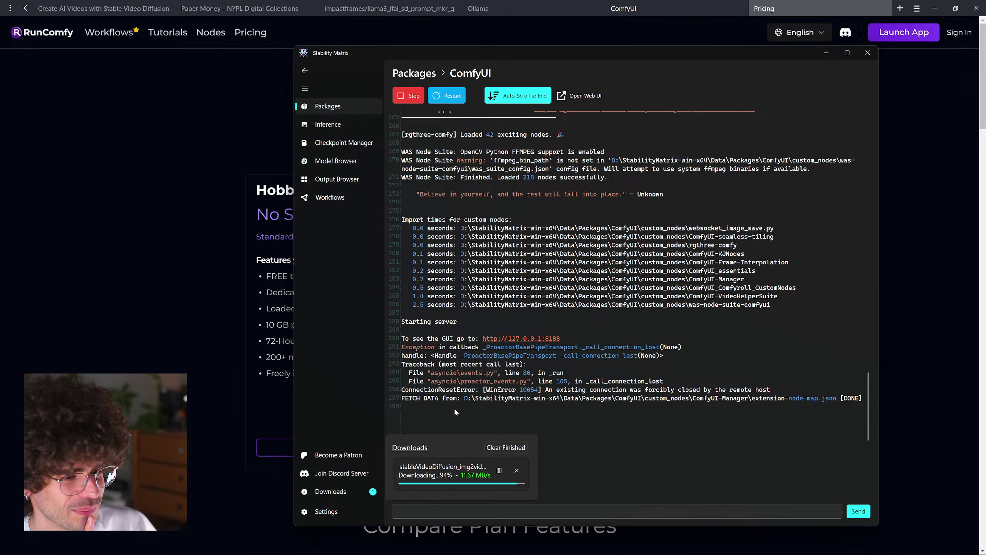
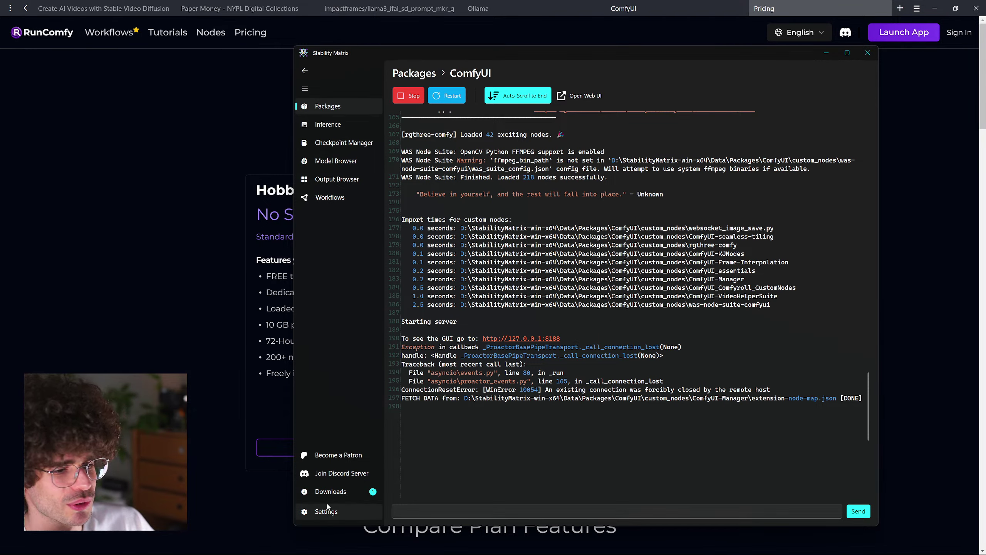
pyautogui.click(331, 490)
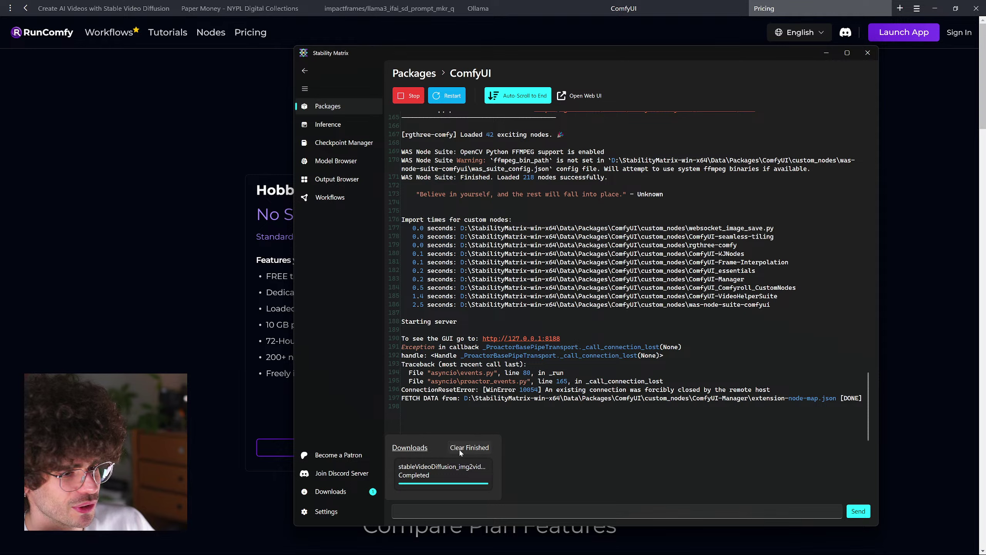
pyautogui.click(469, 447)
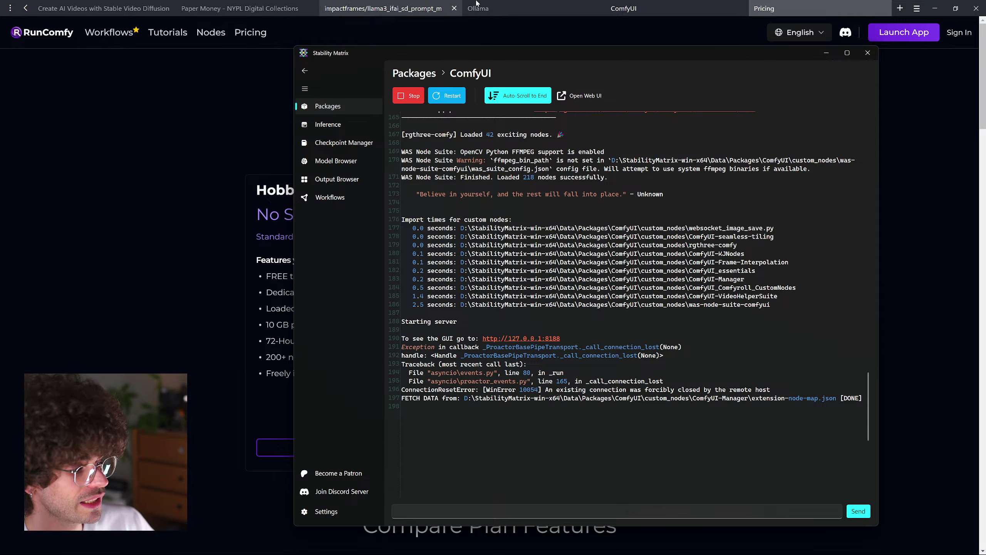
# - Return to the ComfyUI workflow in the browser, move the floating queue menu higher and refresh the available model lists
pyautogui.click(675, 5)
pyautogui.scroll(-7, 654, 291)
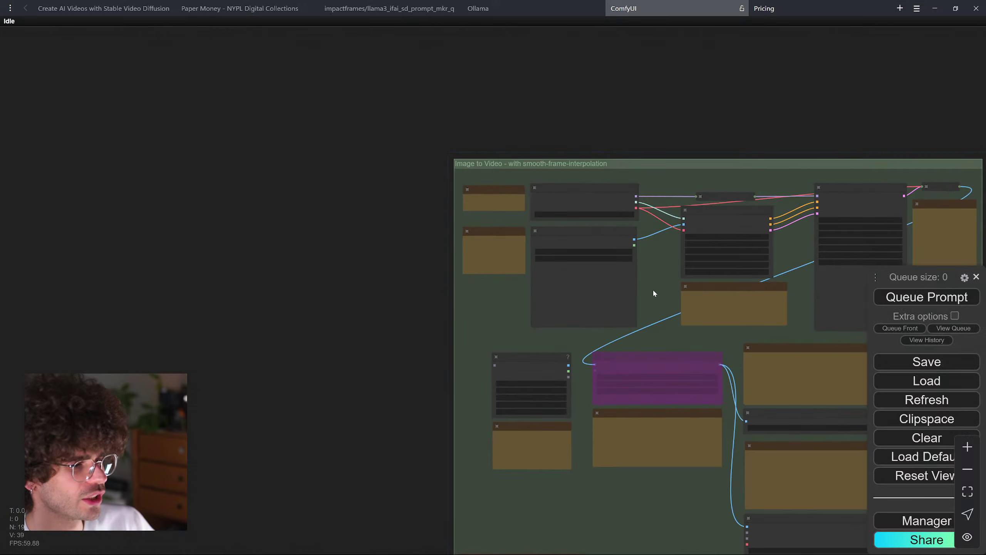
pyautogui.moveTo(654, 291); pyautogui.dragTo(418, 242)
pyautogui.scroll(4, 390, 178)
pyautogui.scroll(2, 391, 177)
pyautogui.moveTo(409, 172); pyautogui.dragTo(423, 195)
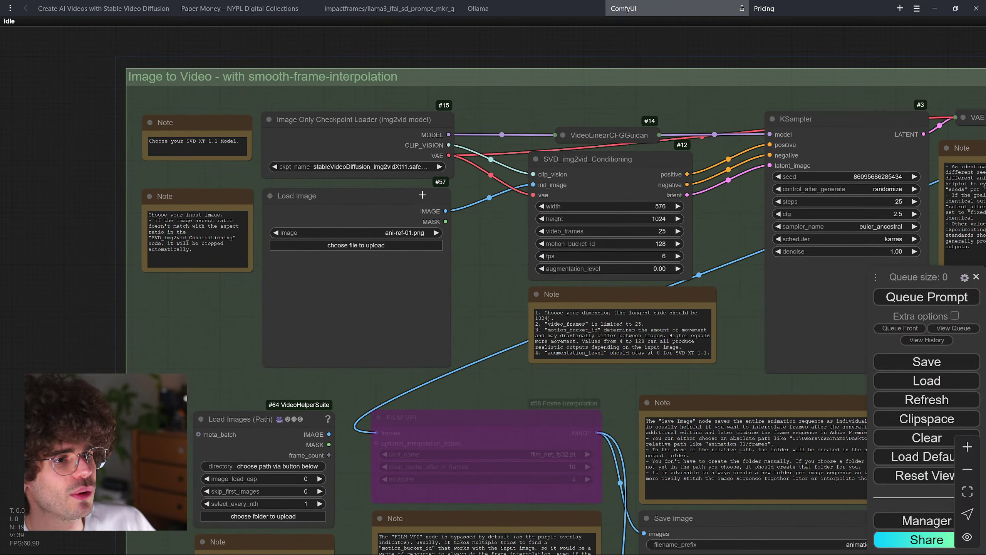
pyautogui.click(399, 168)
pyautogui.click(484, 235)
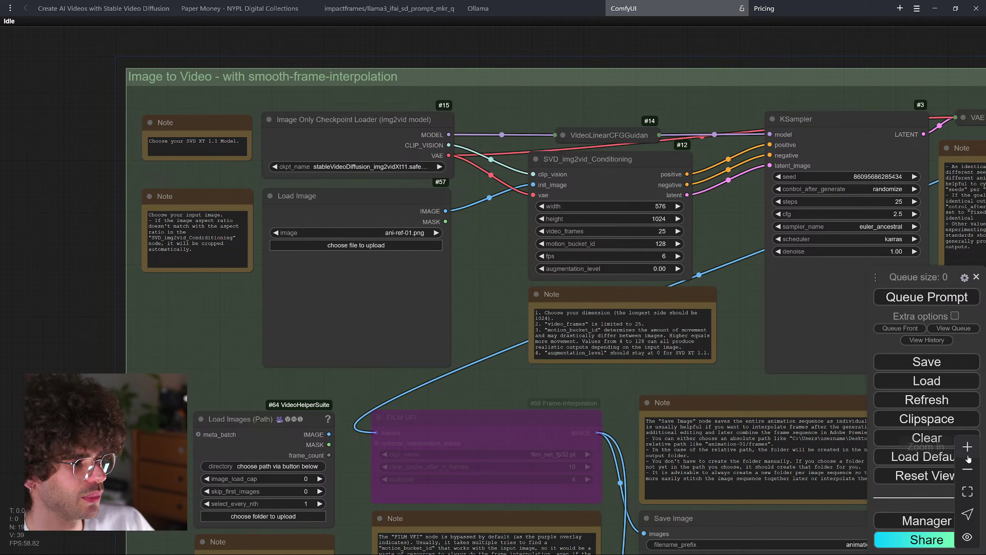
pyautogui.moveTo(880, 269); pyautogui.dragTo(878, 160)
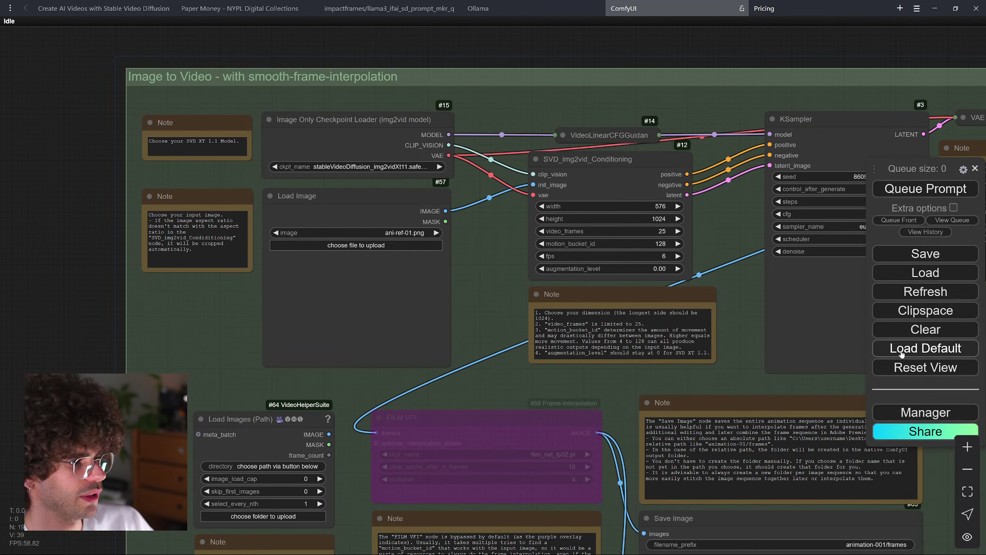
pyautogui.click(907, 294)
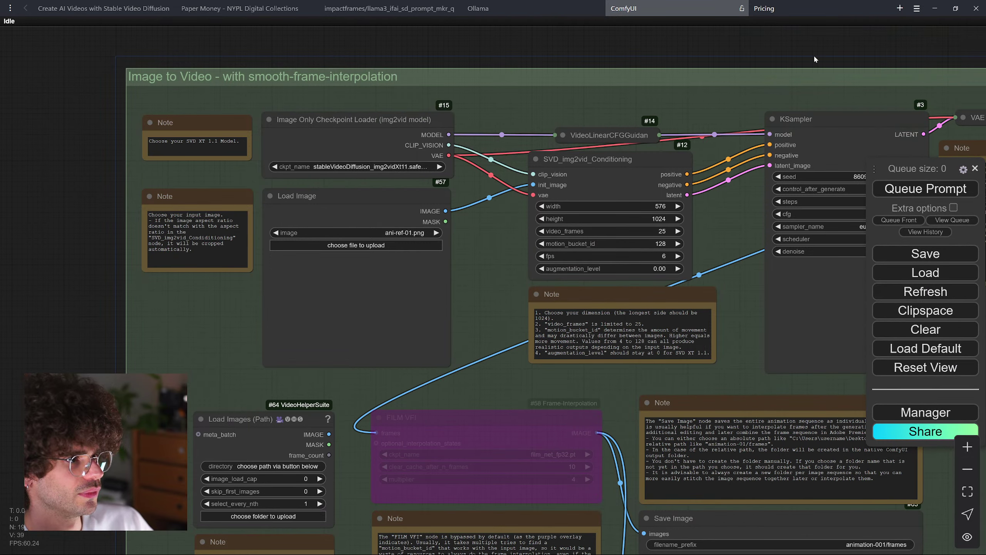
# - Set the Image Only Checkpoint Loader's ckpt_name to stableVideoDiffusion_img2vidXt11.safetensors
pyautogui.click(358, 167)
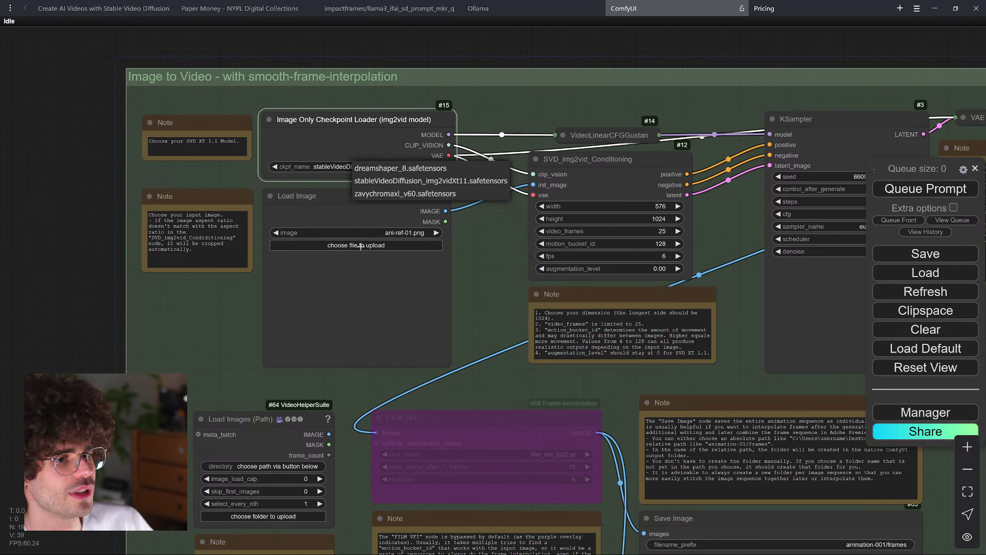
pyautogui.click(417, 181)
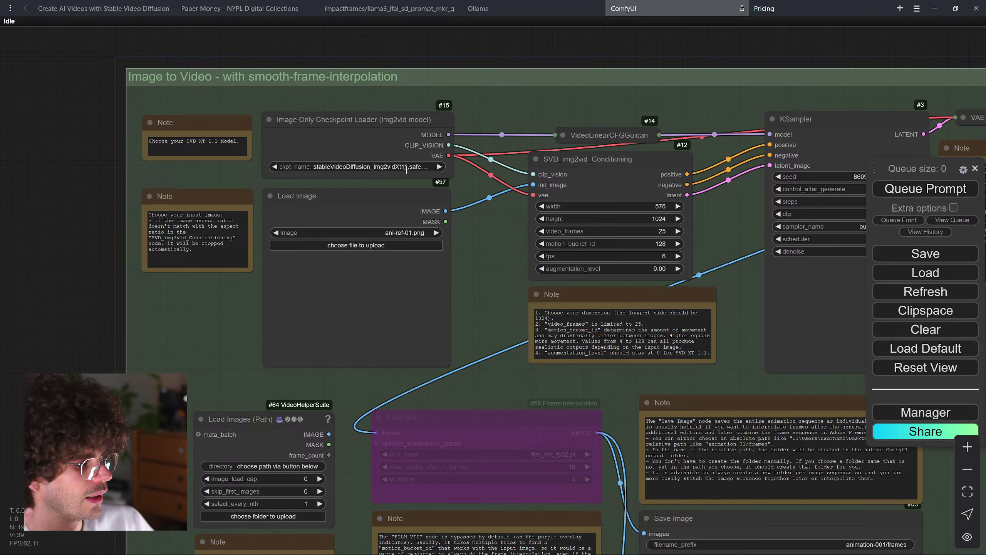
pyautogui.click(407, 170)
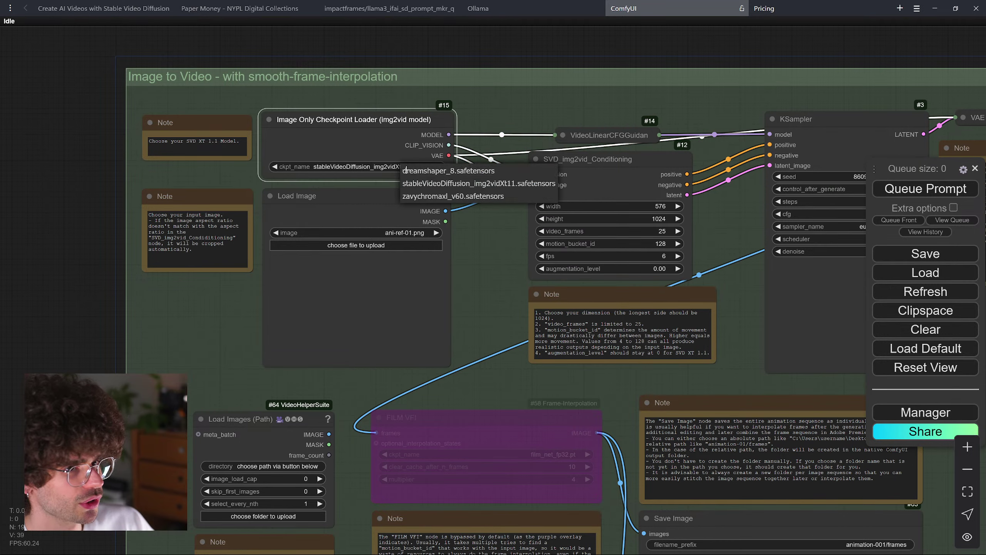
pyautogui.click(542, 185)
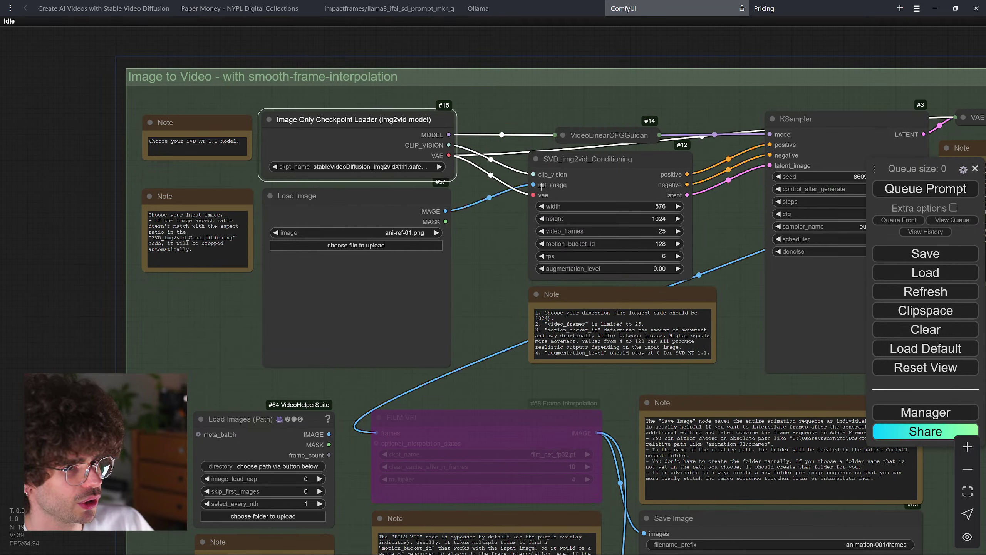
pyautogui.click(392, 166)
pyautogui.click(441, 184)
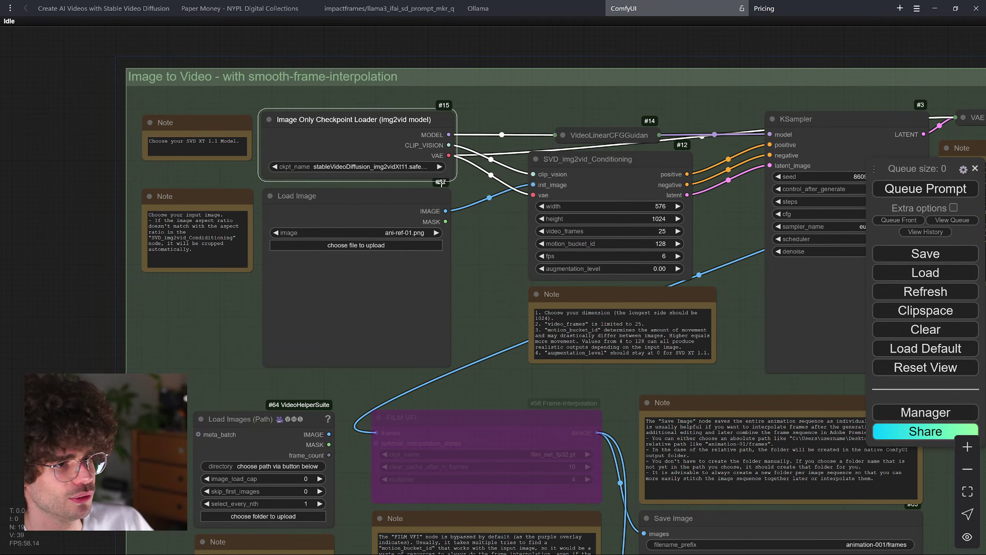
pyautogui.click(409, 168)
pyautogui.click(455, 180)
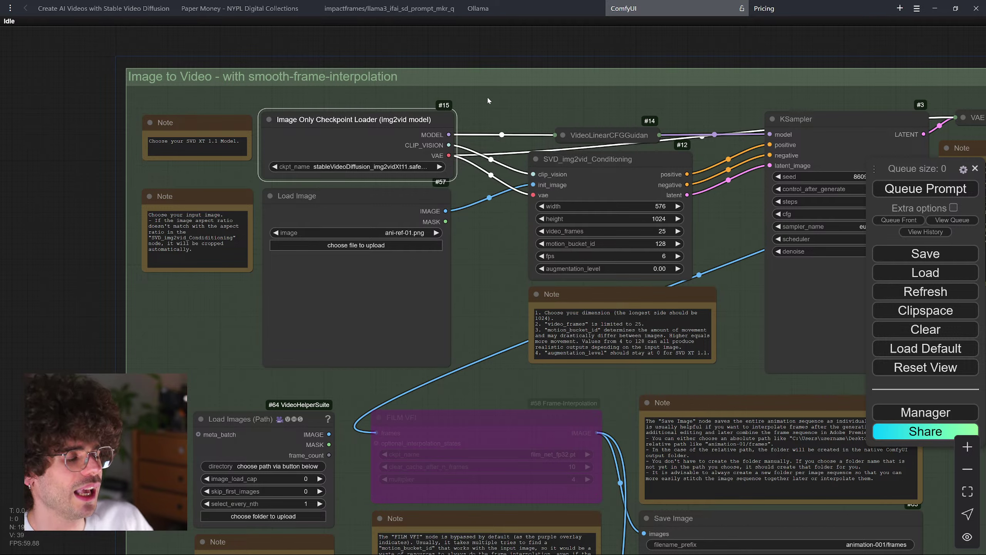
# - Load the ComfyUI_00021_.png portrait into the Load Image node as the input image for the video
pyautogui.moveTo(474, 292); pyautogui.dragTo(379, 270)
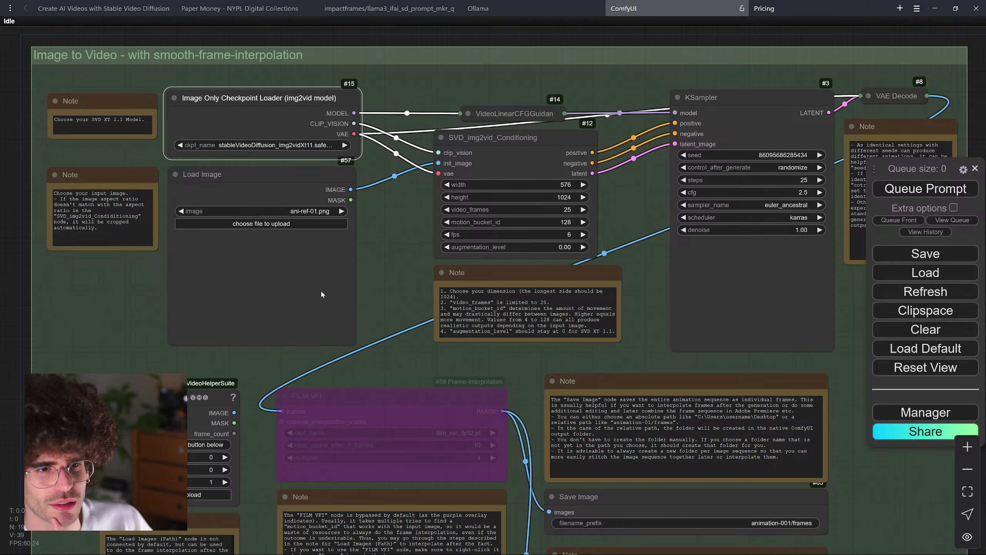
pyautogui.moveTo(321, 294); pyautogui.dragTo(291, 280)
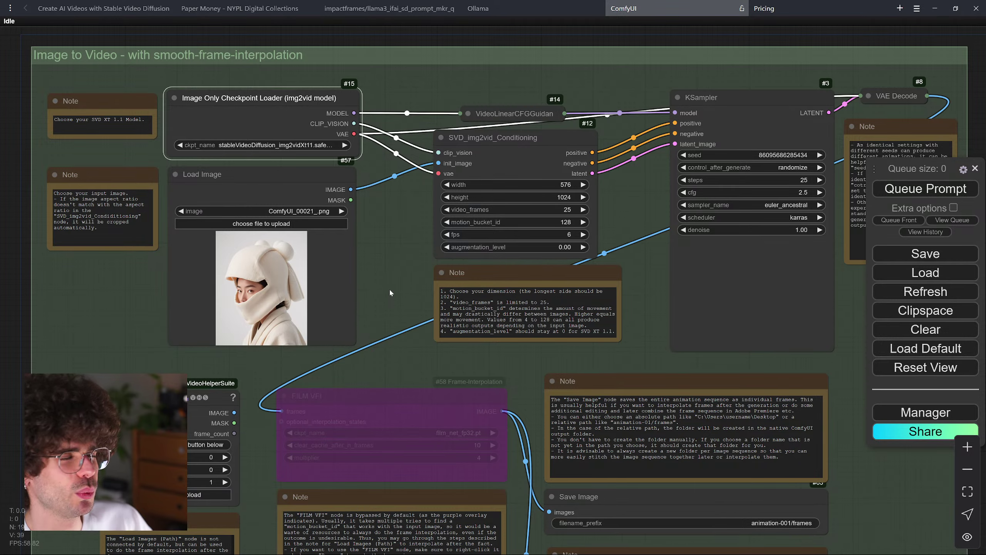
pyautogui.scroll(-4, 390, 289)
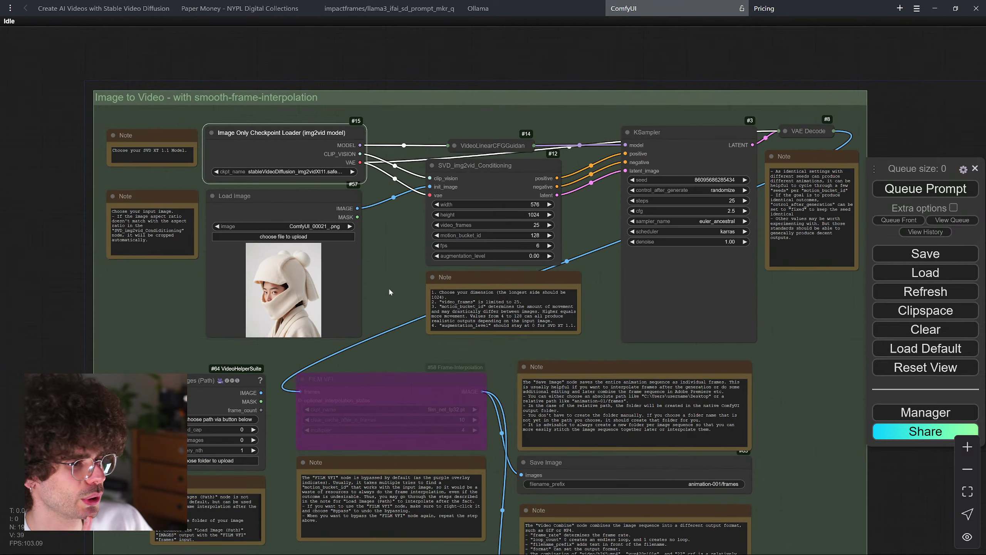
pyautogui.scroll(3, 390, 279)
pyautogui.moveTo(402, 282); pyautogui.dragTo(398, 245)
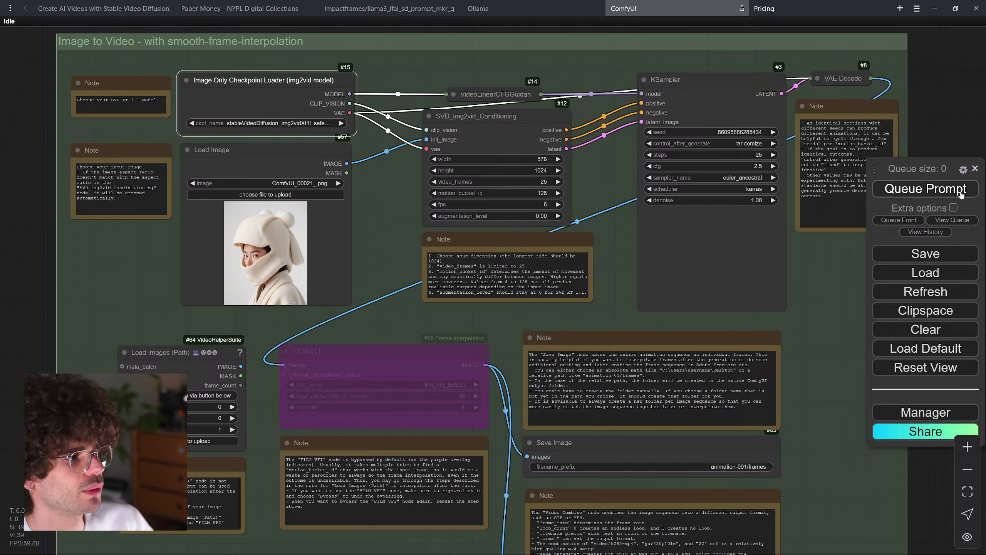
# - Copy the Save Image node's existing filename_prefix, then replace it with animation/frame
pyautogui.click(508, 289)
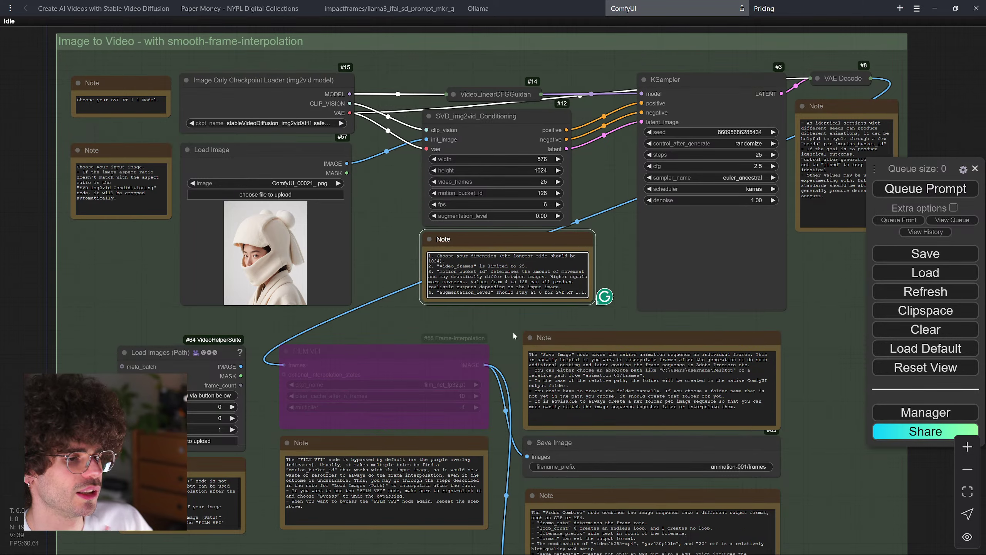
pyautogui.scroll(-1, 505, 344)
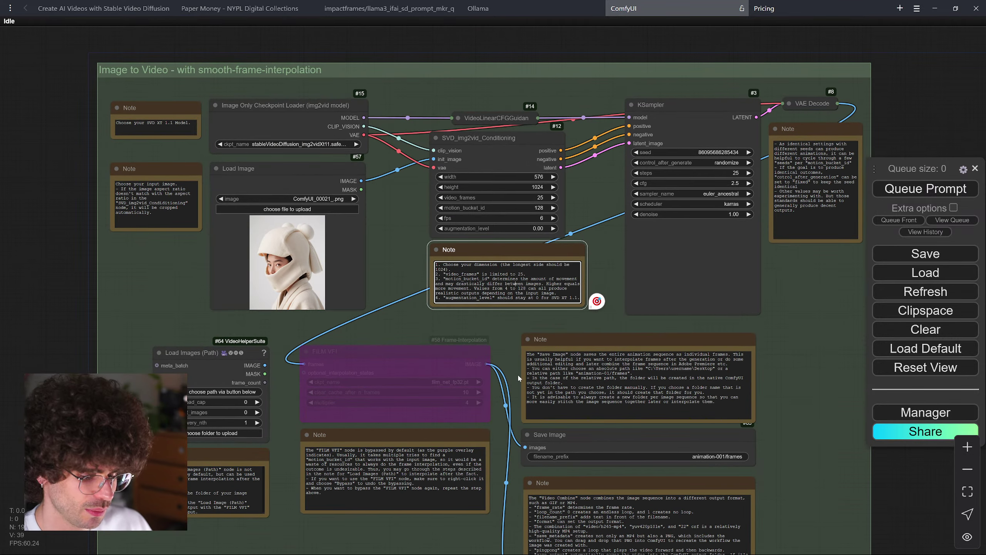
pyautogui.scroll(1, 517, 376)
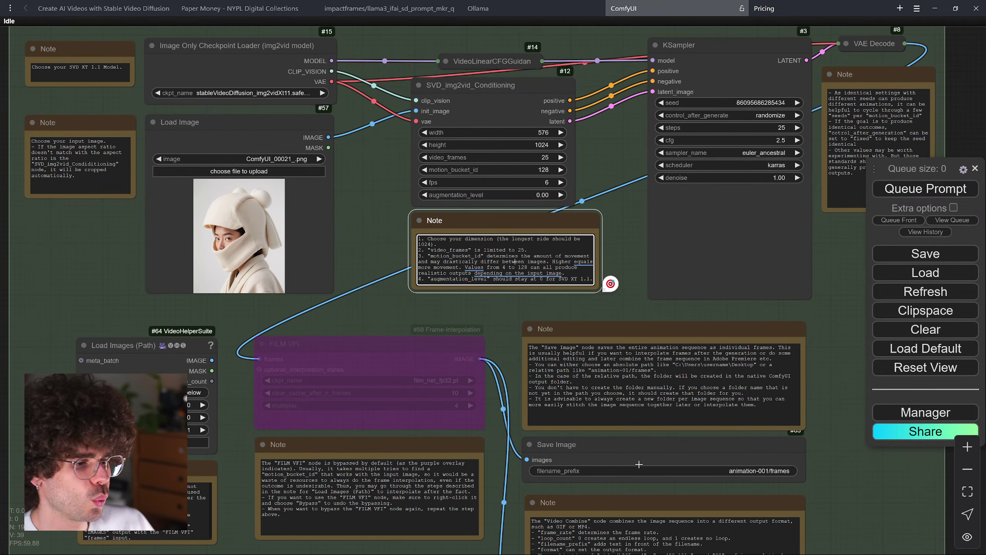
pyautogui.moveTo(860, 482); pyautogui.dragTo(752, 406)
pyautogui.scroll(5, 753, 404)
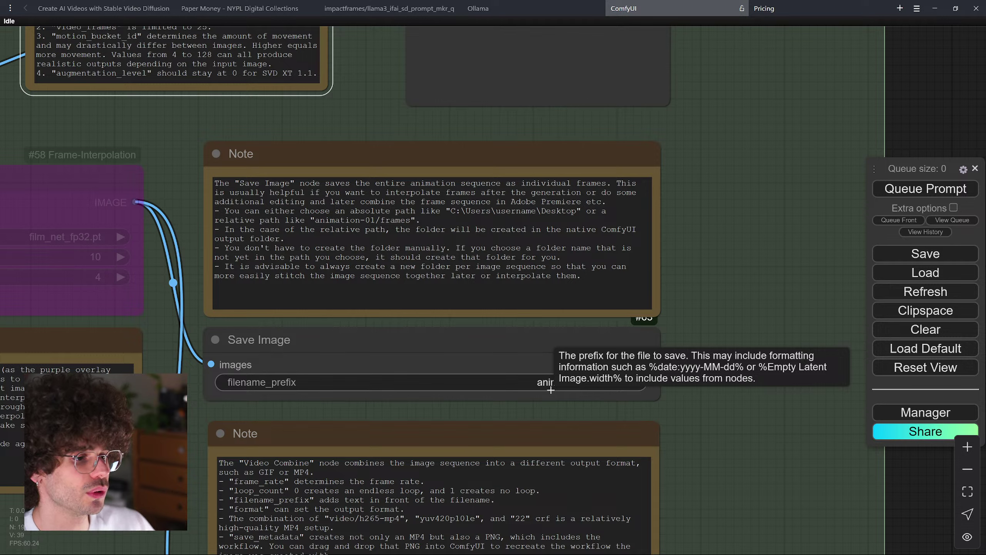
pyautogui.click(551, 390)
pyautogui.hotkey('ctrl', 'c')
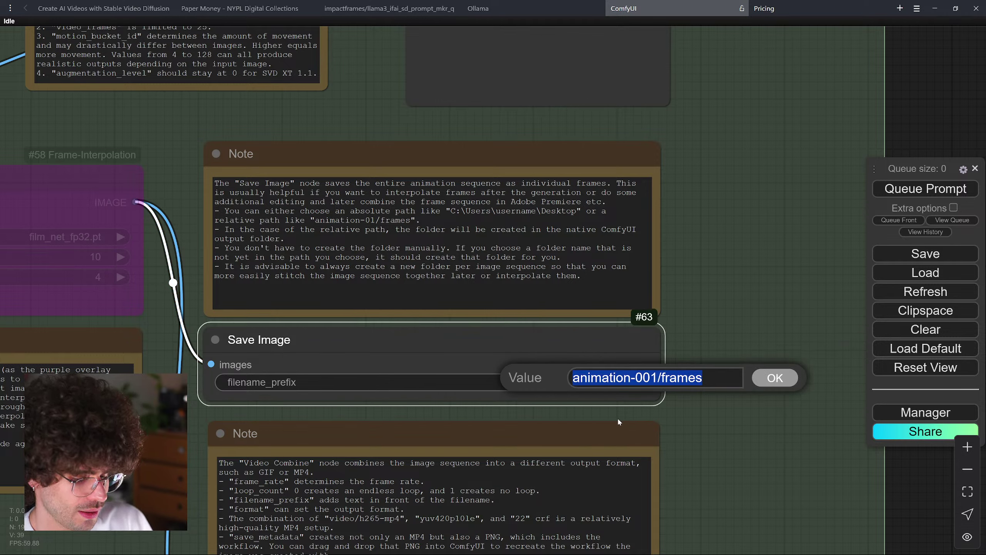
pyautogui.press('BackSpace')
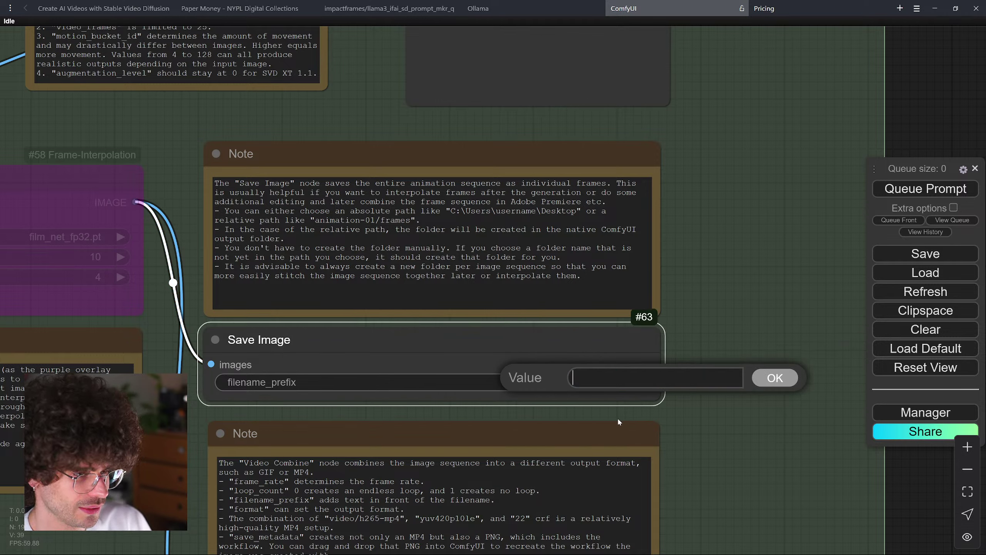
pyautogui.write('ani')
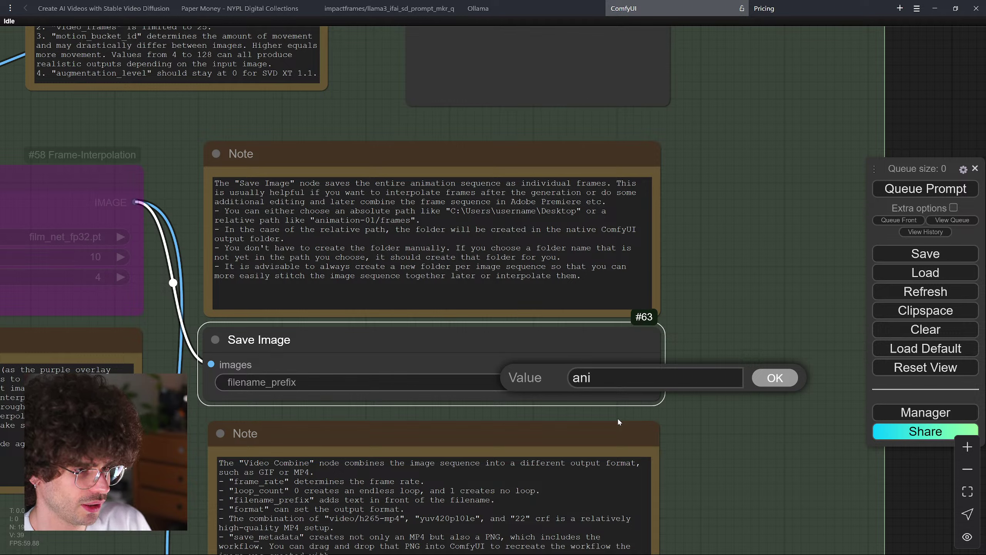
pyautogui.write('mation/')
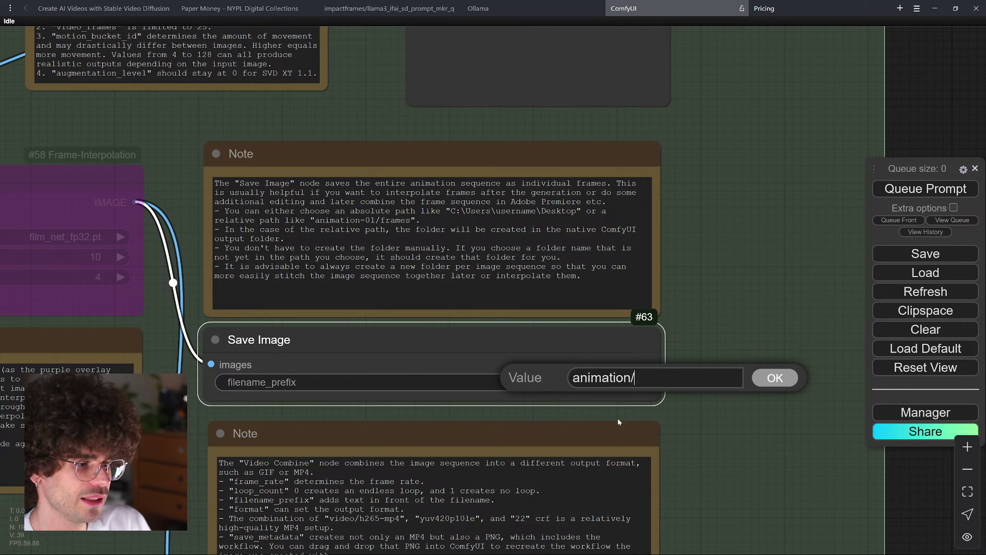
pyautogui.write('frame')
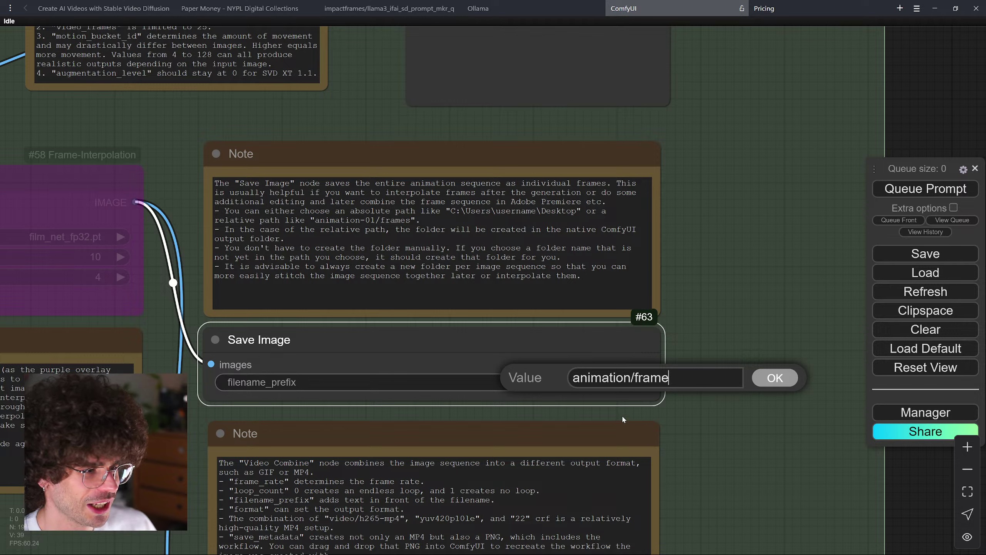
pyautogui.click(622, 415)
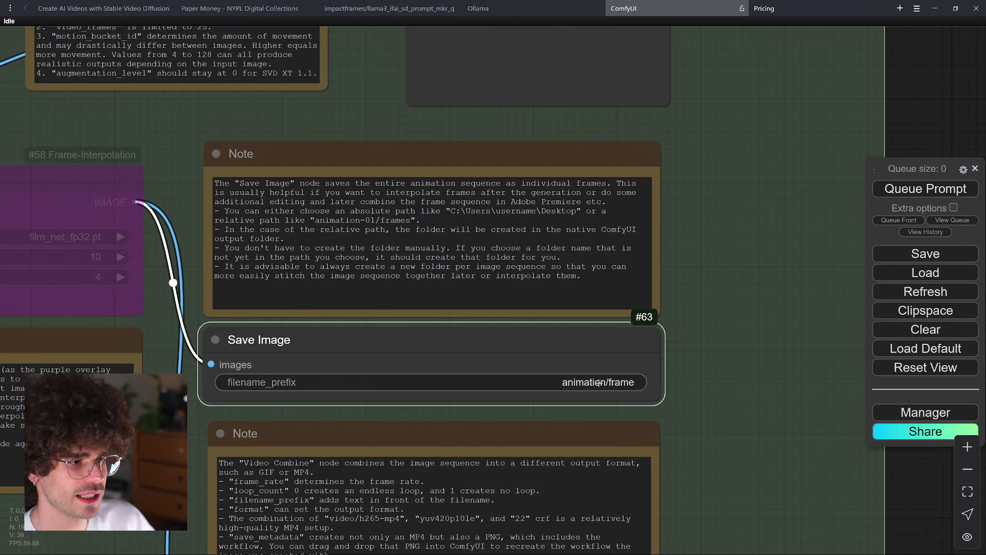
# - Try nested folder paths under video-project/ as the Save Image node's filename_prefix, then clear them
pyautogui.click(551, 382)
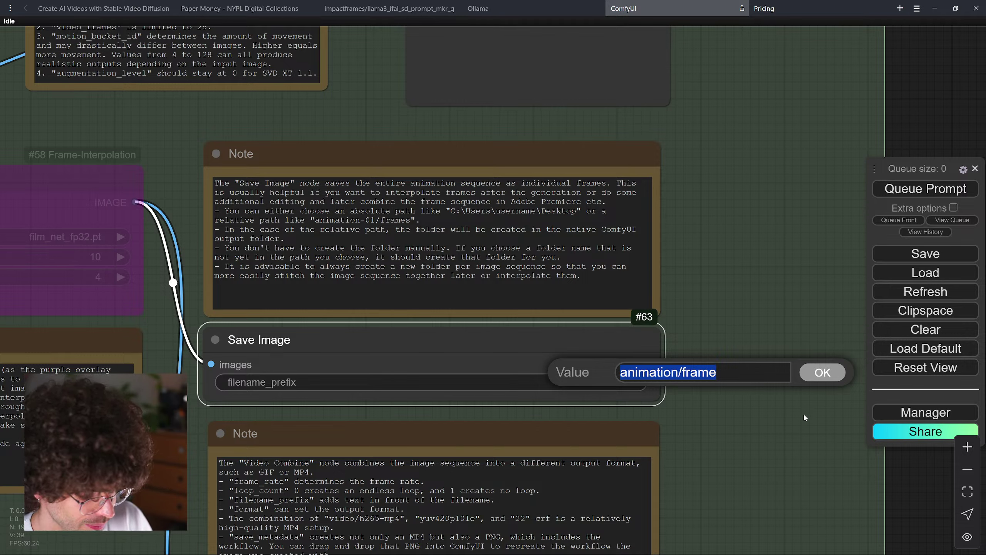
pyautogui.write('video')
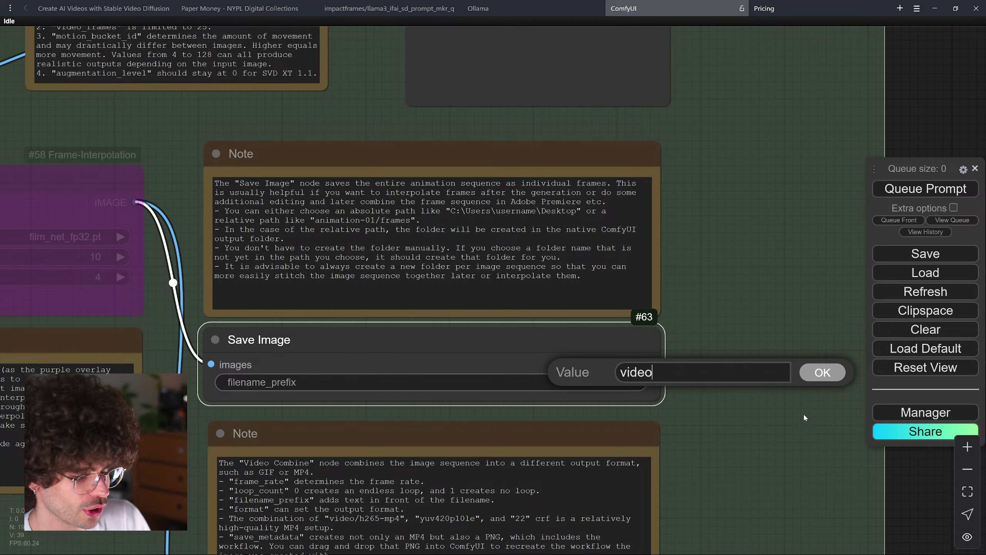
pyautogui.write('-project/')
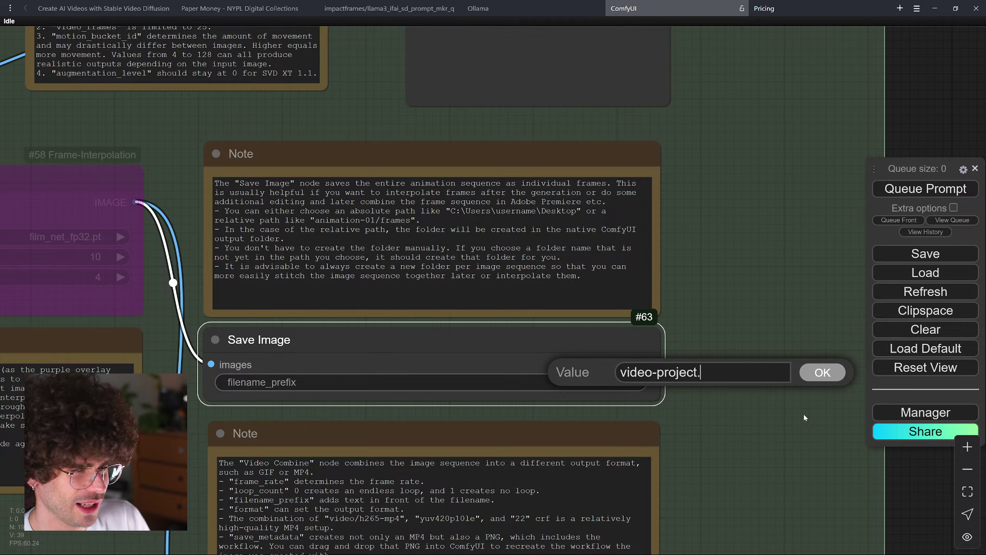
pyautogui.write('pop')
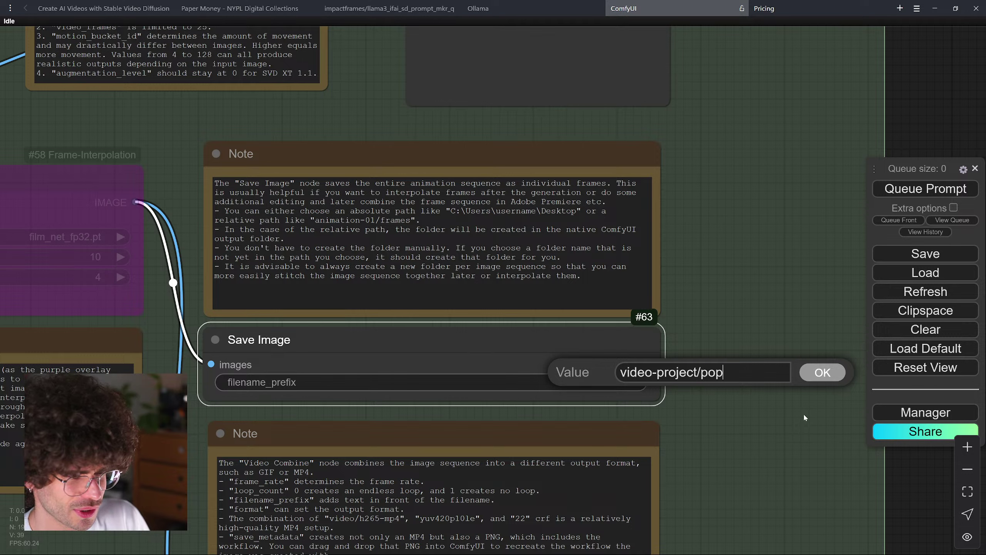
pyautogui.press('BackSpace')
pyautogui.press('BackSpace')
pyautogui.press('BackSpace')
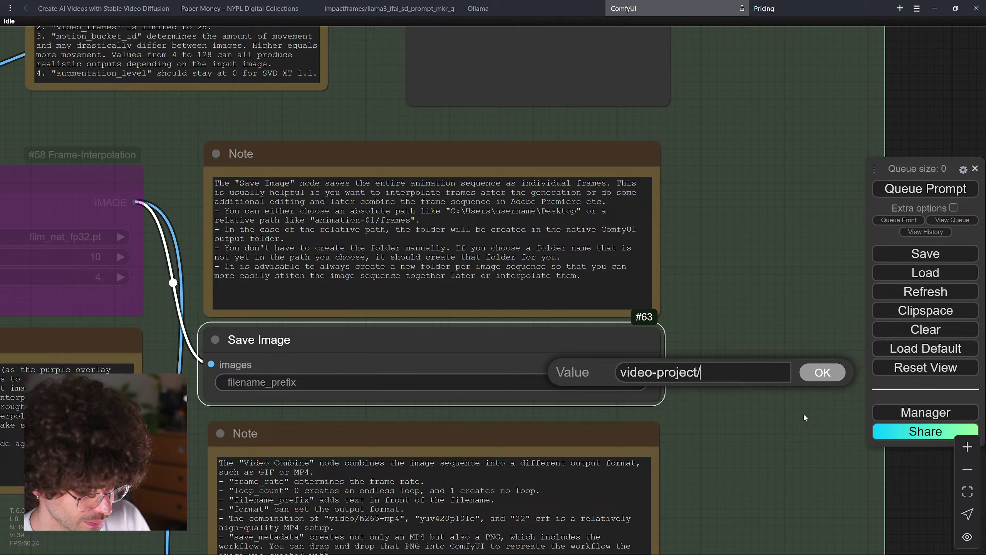
pyautogui.write('dajshd.')
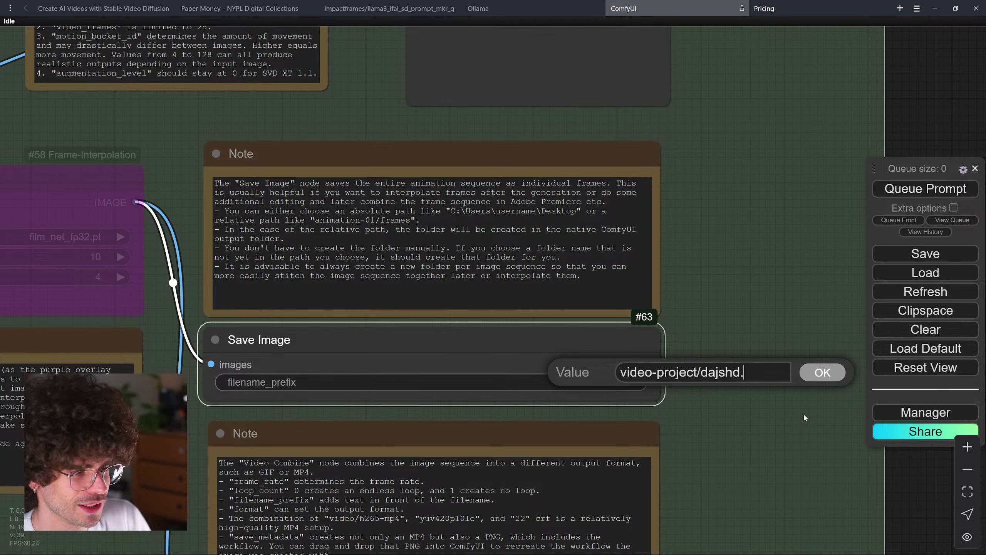
pyautogui.write('asdj')
pyautogui.press('BackSpace')
pyautogui.press('BackSpace')
pyautogui.press('BackSpace')
pyautogui.press('BackSpace')
pyautogui.press('BackSpace')
pyautogui.press('BackSpace')
pyautogui.press('BackSpace')
pyautogui.press('BackSpace')
pyautogui.press('BackSpace')
pyautogui.press('BackSpace')
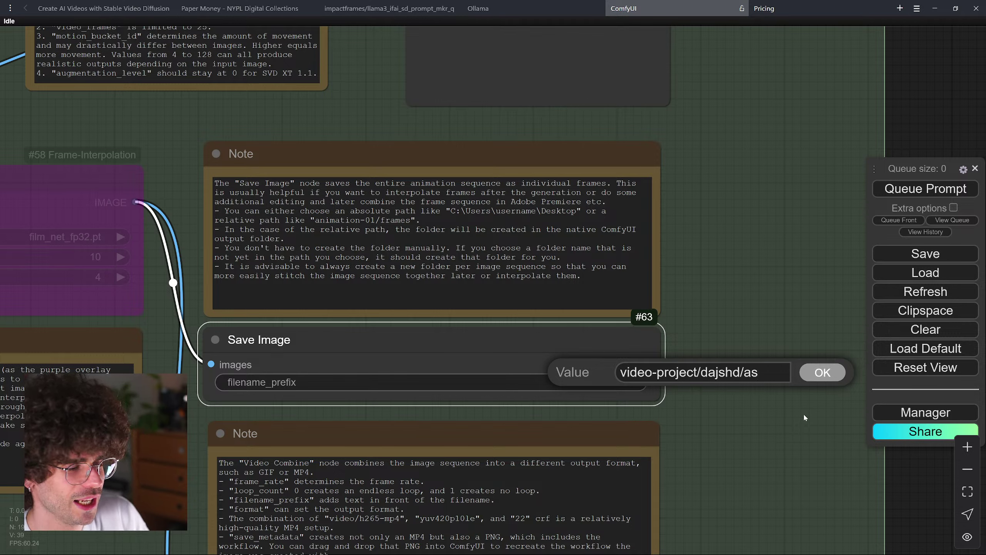
pyautogui.press('BackSpace')
pyautogui.press('BackSpace')
pyautogui.press('BackSpace')
pyautogui.press('BackSpace')
pyautogui.press('BackSpace')
pyautogui.press('BackSpace')
pyautogui.press('BackSpace')
pyautogui.press('BackSpace')
pyautogui.press('BackSpace')
pyautogui.press('BackSpace')
pyautogui.press('BackSpace')
pyautogui.press('BackSpace')
pyautogui.press('BackSpace')
pyautogui.press('BackSpace')
# - Set the Save Image node's filename_prefix to the copied path animation-001/frames
pyautogui.write('ab')
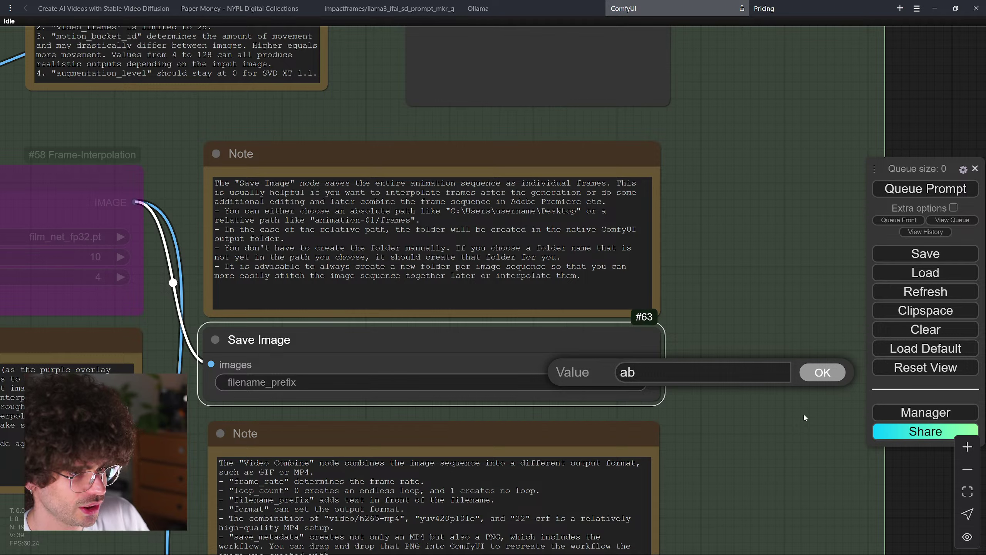
pyautogui.press('BackSpace')
pyautogui.write('nimation/frame')
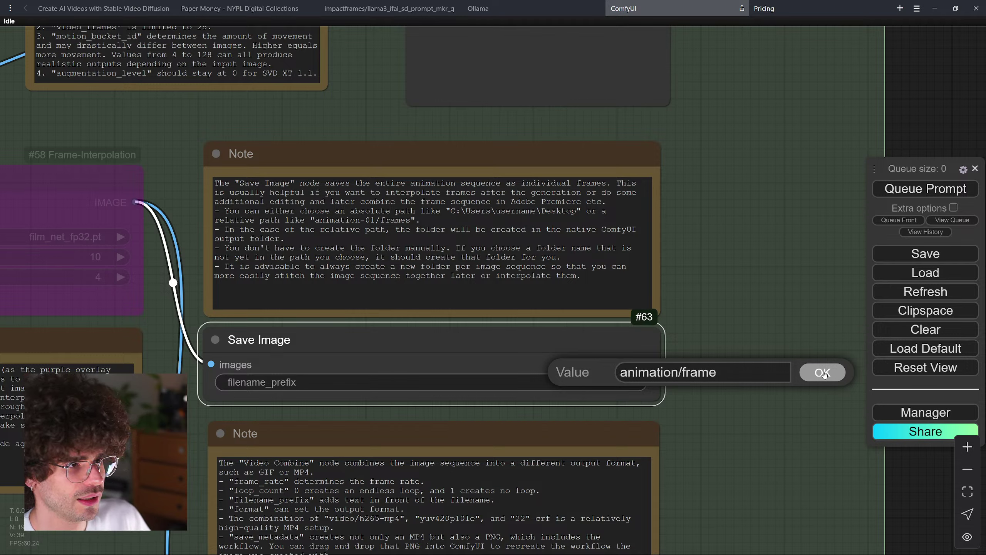
pyautogui.hotkey('ctrl', 'a')
pyautogui.hotkey('ctrl', 'v')
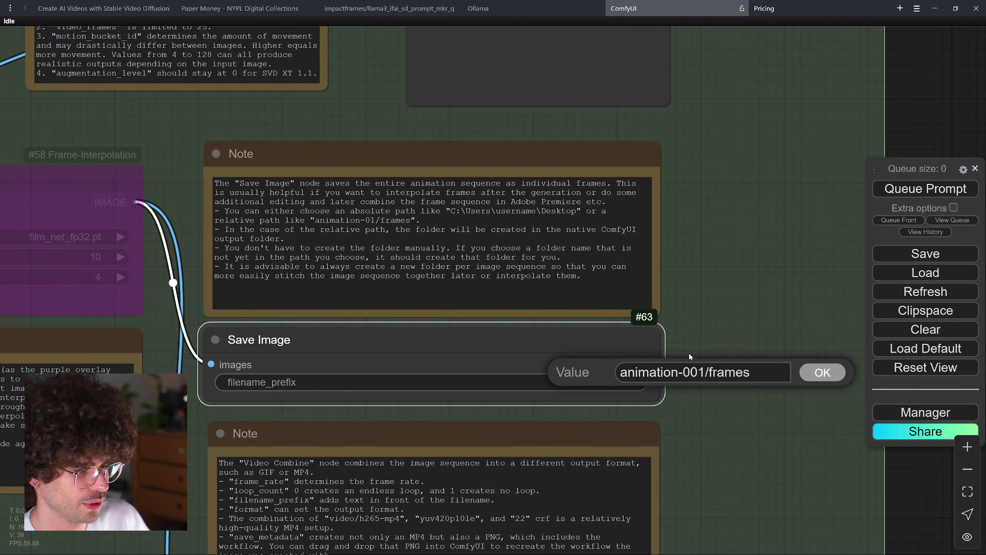
pyautogui.doubleClick(695, 372)
pyautogui.click(694, 372)
pyautogui.press('Return')
# - Queue the image-to-video workflow to generate the animation from the loaded portrait
pyautogui.scroll(-5, 697, 360)
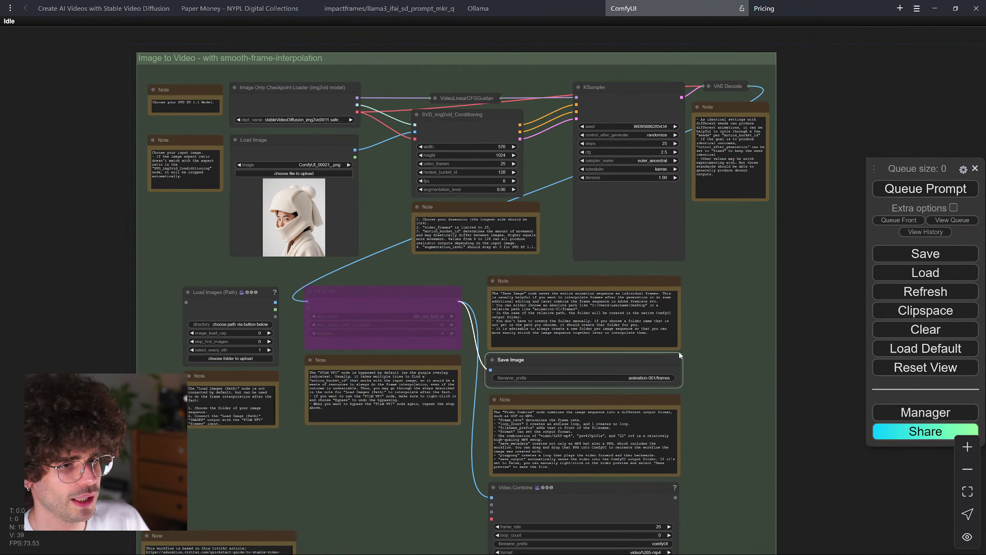
pyautogui.moveTo(364, 246); pyautogui.dragTo(401, 280)
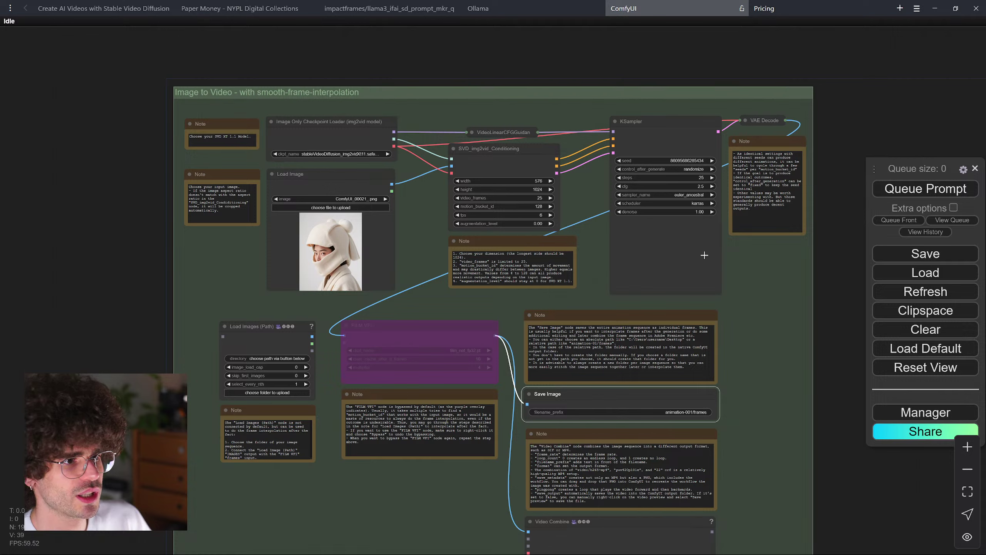
pyautogui.click(919, 190)
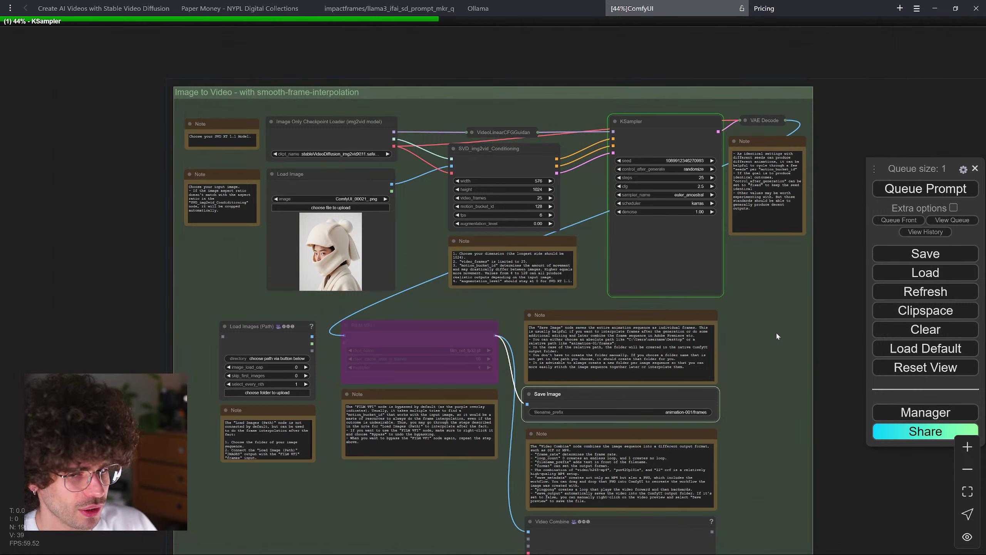
# - Look over the Save Image, Video Combine and KSampler nodes while the generation runs
pyautogui.scroll(-2, 779, 332)
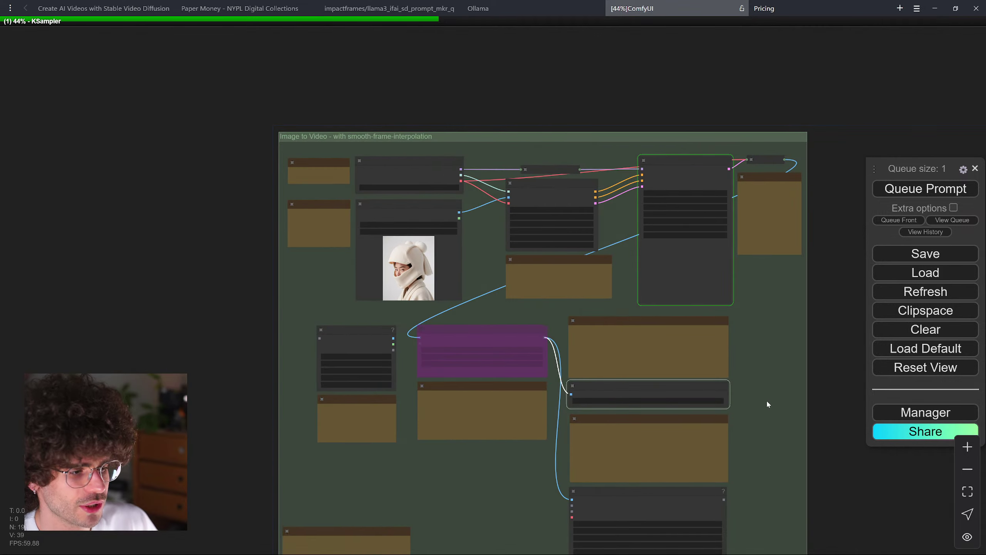
pyautogui.scroll(2, 766, 400)
pyautogui.moveTo(766, 422); pyautogui.dragTo(752, 232)
pyautogui.moveTo(758, 319); pyautogui.dragTo(753, 205)
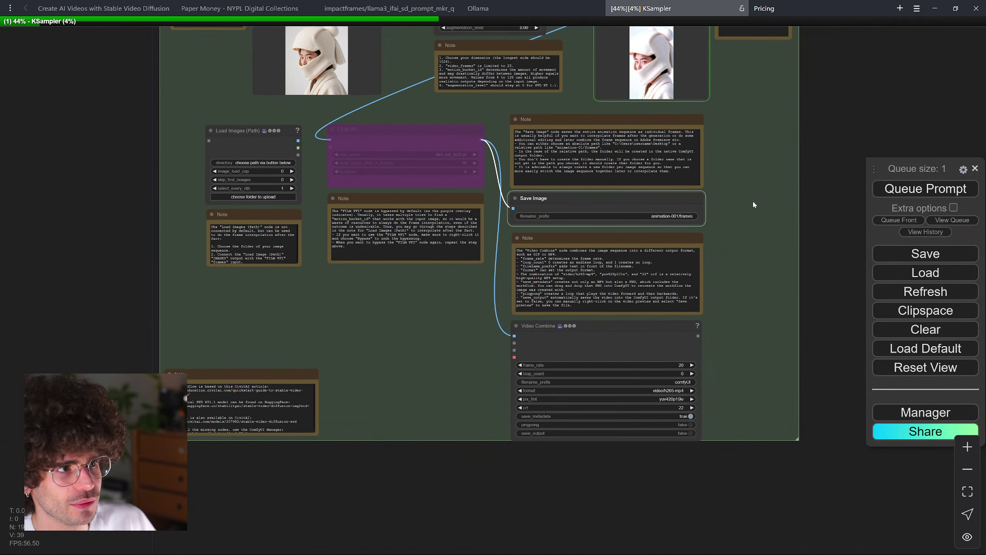
pyautogui.moveTo(768, 158); pyautogui.dragTo(740, 279)
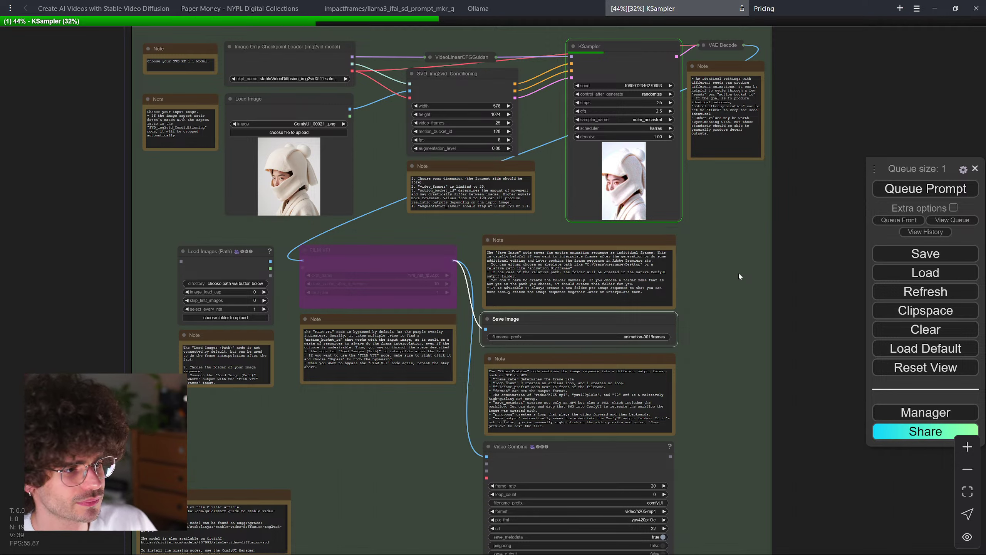
pyautogui.moveTo(723, 384); pyautogui.dragTo(720, 341)
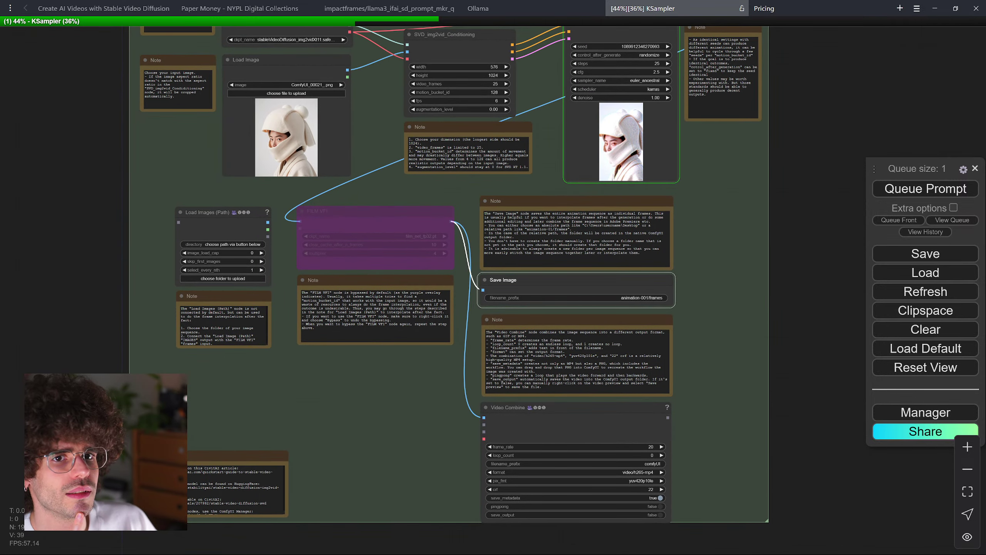
pyautogui.moveTo(153, 203); pyautogui.dragTo(171, 262)
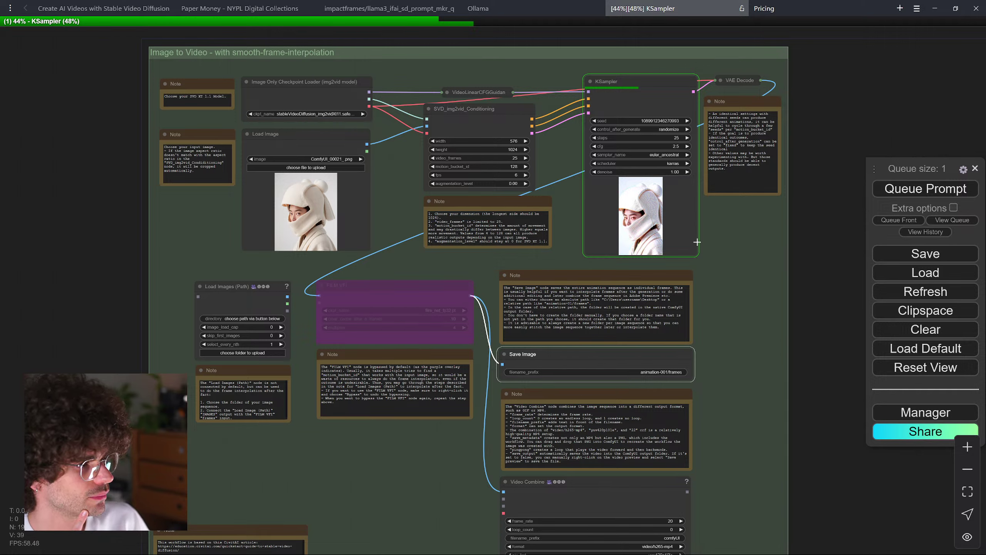
# - Move the floating queue menu higher and inspect the KSampler's live preview of the portrait up close
pyautogui.moveTo(871, 171); pyautogui.dragTo(869, 129)
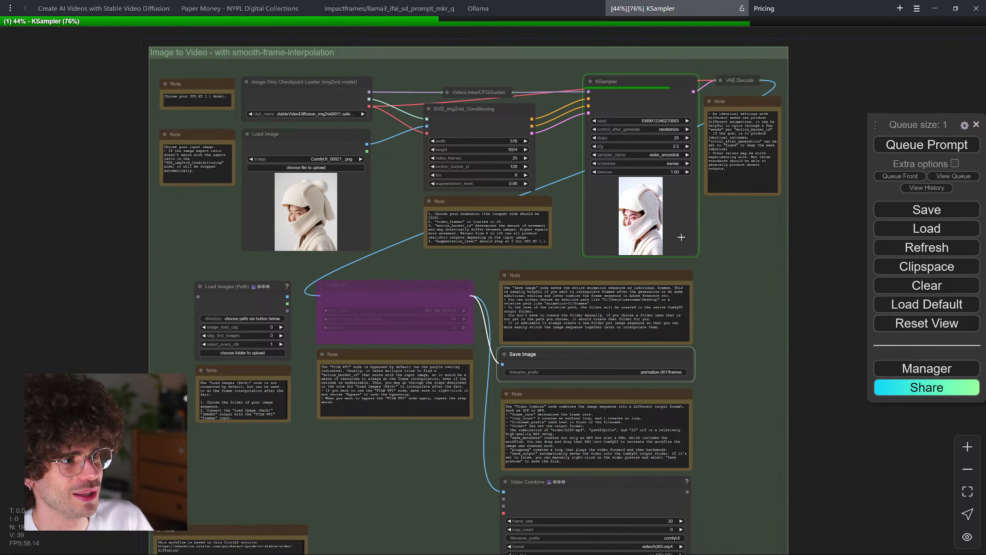
pyautogui.scroll(4, 669, 244)
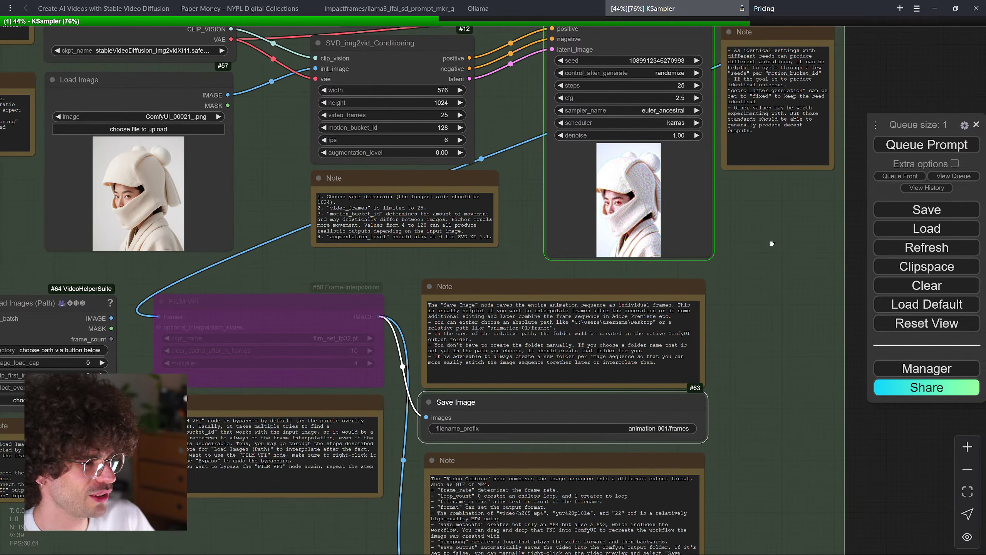
pyautogui.moveTo(735, 248); pyautogui.dragTo(765, 313)
pyautogui.scroll(11, 767, 295)
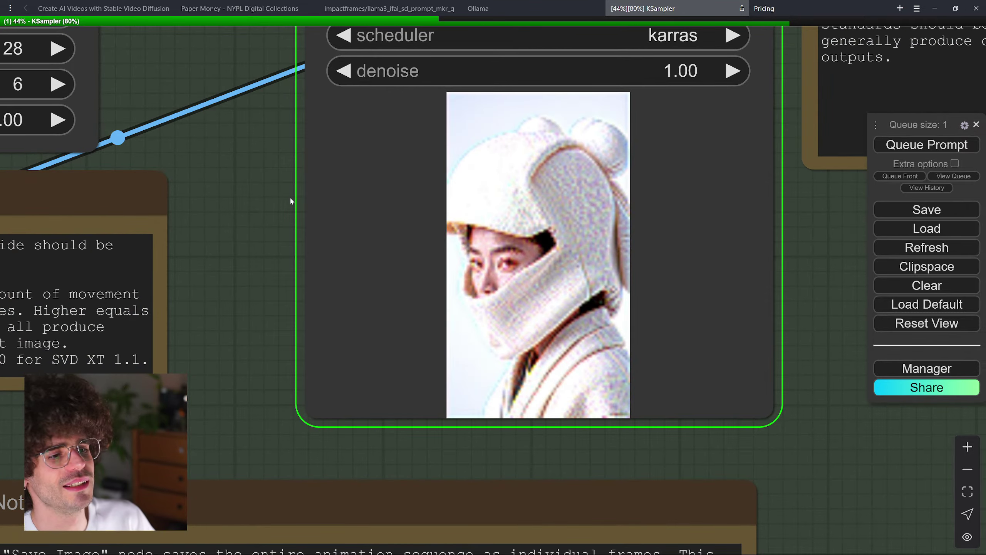
# - Examine the KSampler's live preview and the surrounding conditioning, FILM VFI and Save Image nodes while the generation progresses
pyautogui.scroll(2, 563, 247)
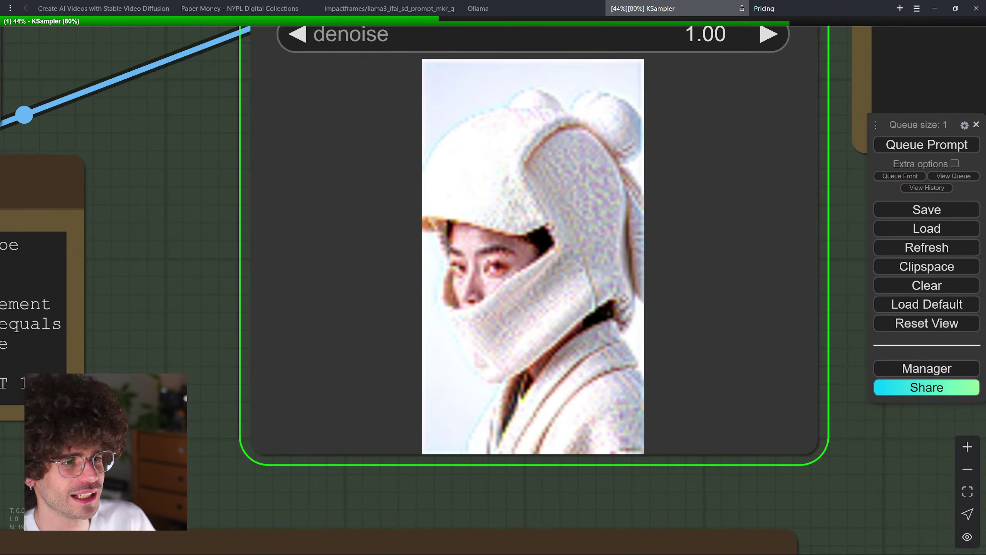
pyautogui.scroll(-3, 546, 251)
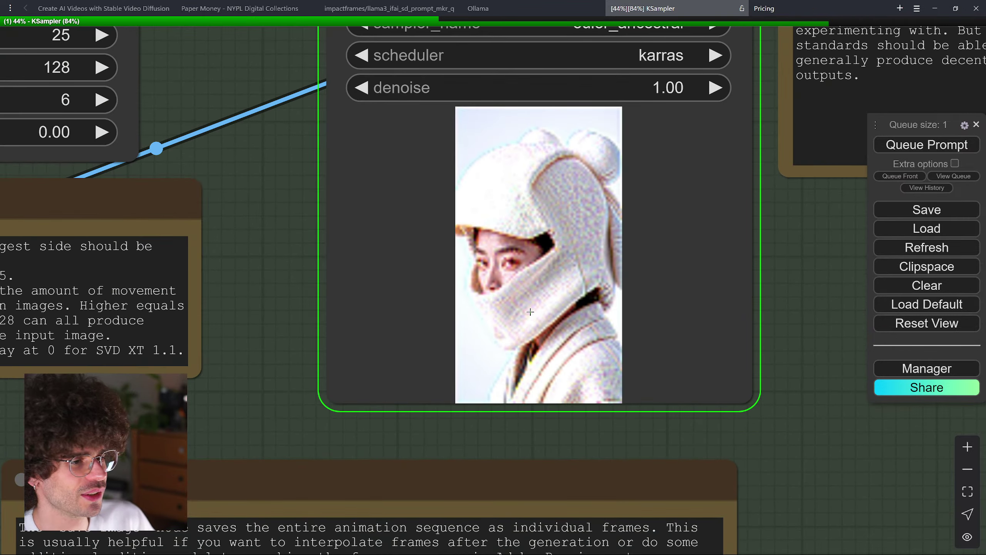
pyautogui.scroll(-7, 481, 315)
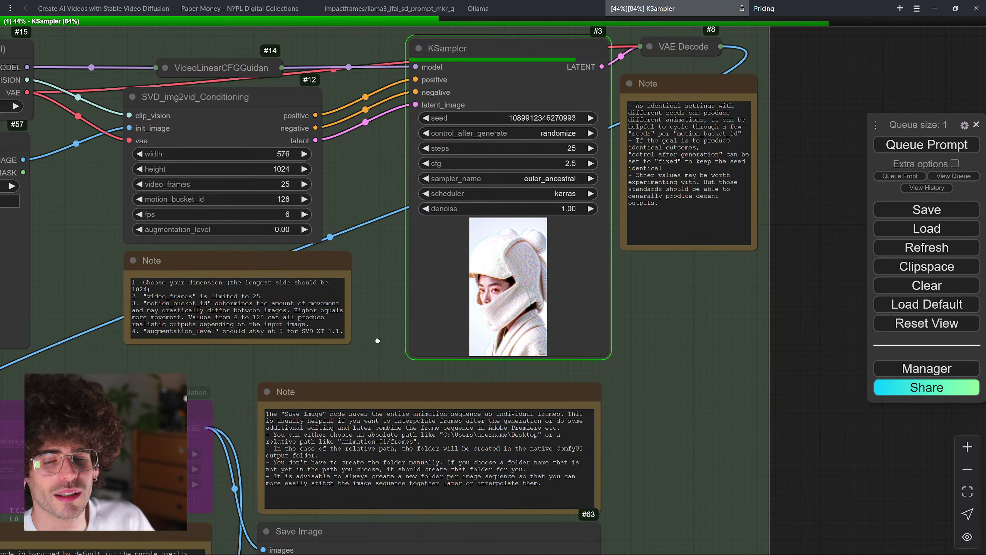
pyautogui.moveTo(378, 341); pyautogui.dragTo(499, 213)
pyautogui.scroll(-4, 501, 209)
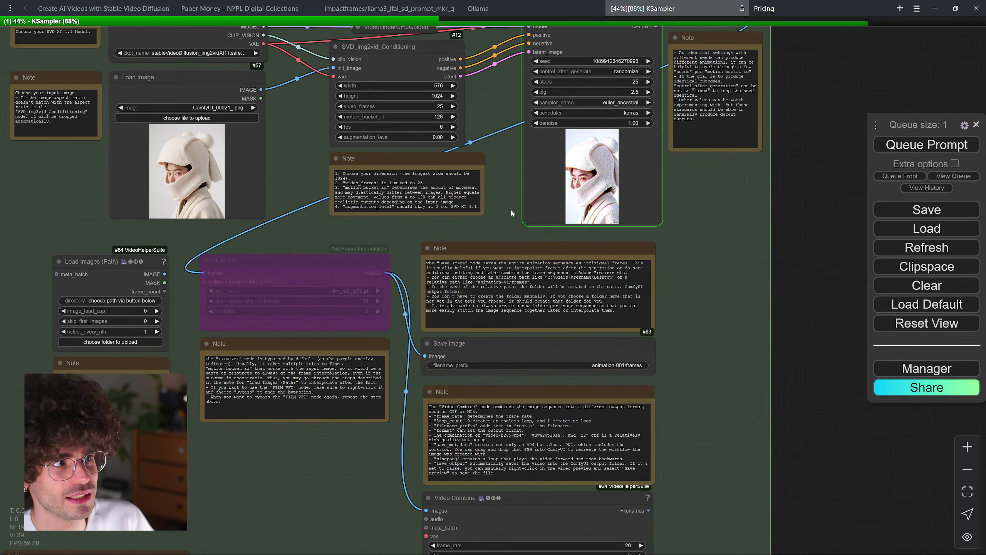
pyautogui.scroll(5, 278, 152)
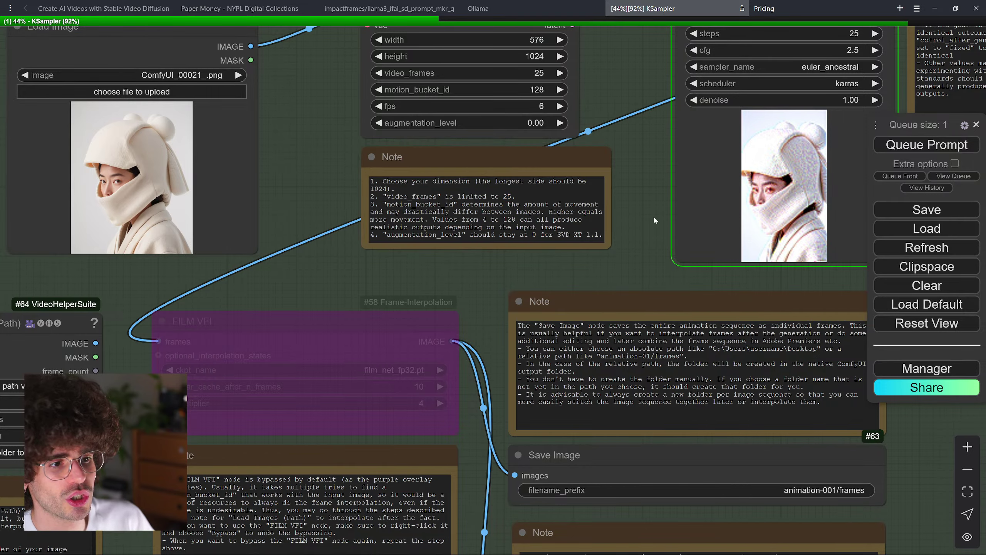
# - Select the bypassed FILM VFI node and read the article's section about its frame interpolation settings
pyautogui.scroll(-3, 653, 216)
pyautogui.scroll(-2, 582, 225)
pyautogui.click(388, 238)
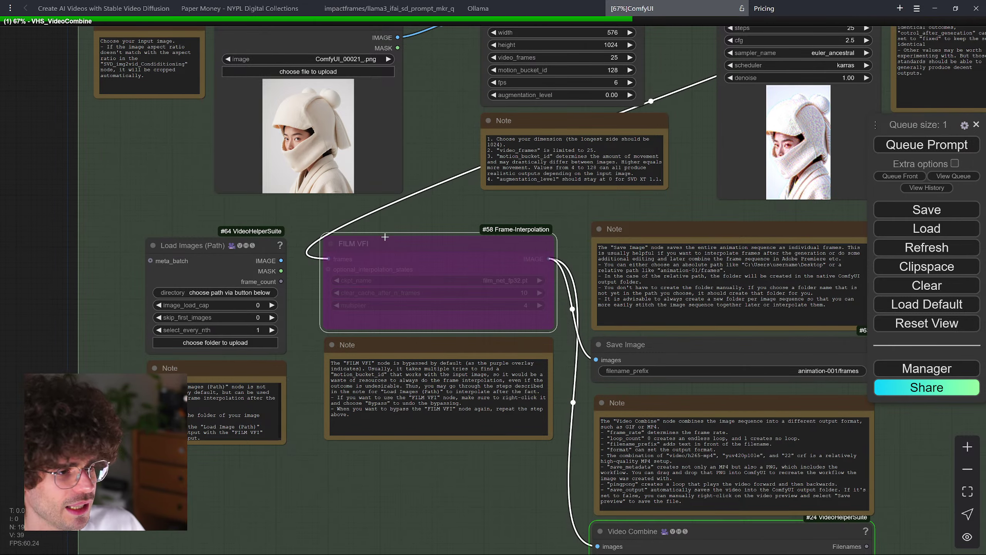
pyautogui.scroll(-2, 706, 228)
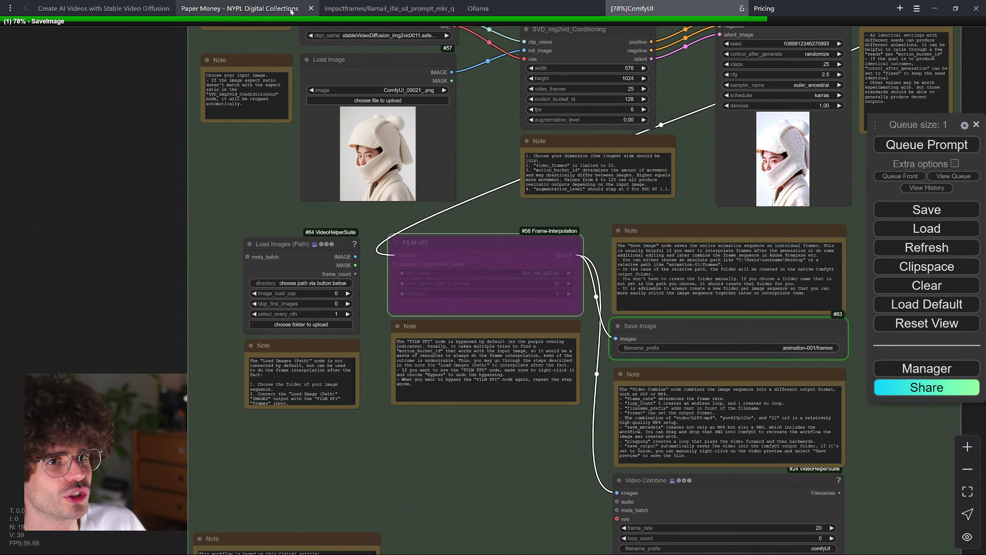
pyautogui.click(93, 8)
pyautogui.scroll(-20, 602, 222)
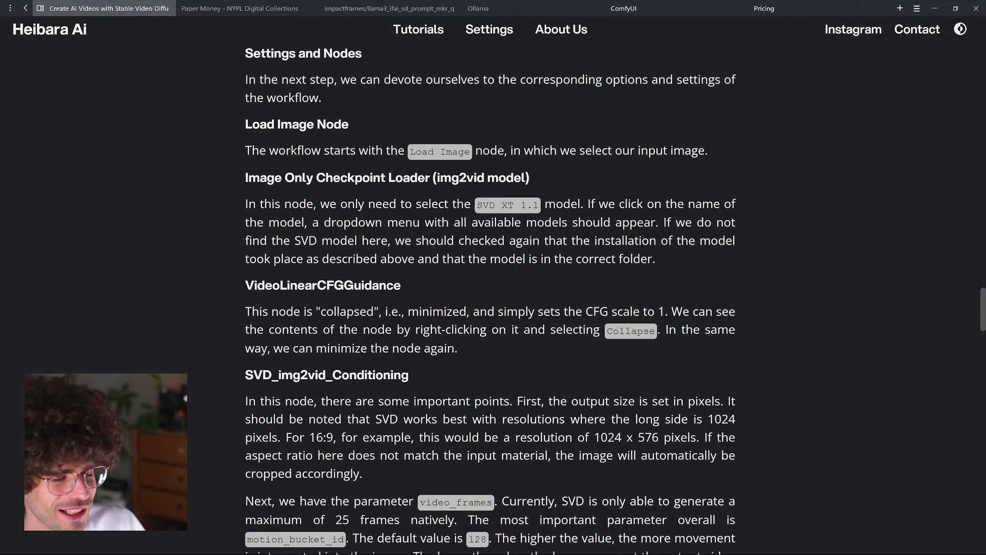
pyautogui.scroll(-20, 603, 222)
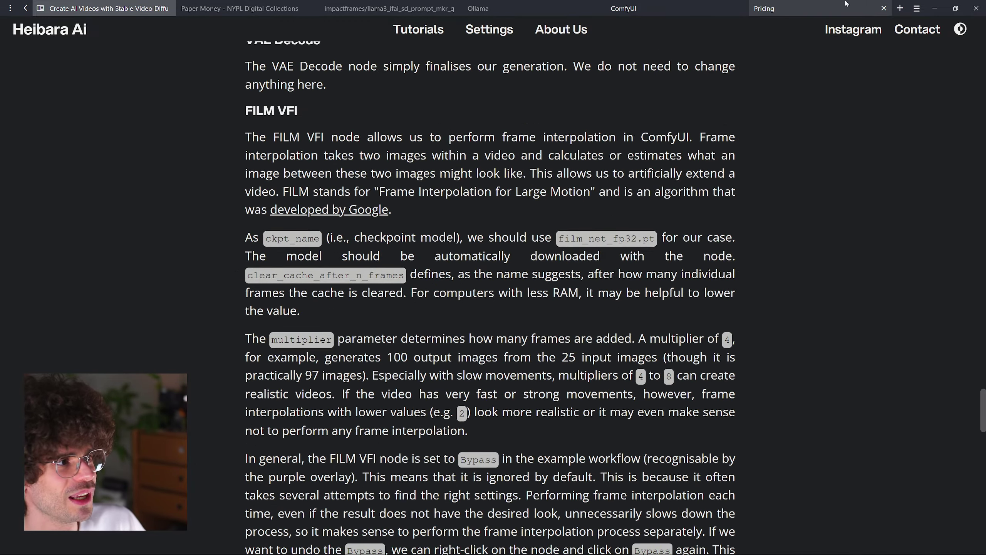
# - Return to the ComfyUI workflow and inspect the generated video in the Video Combine node up close
pyautogui.click(824, 10)
pyautogui.click(700, 8)
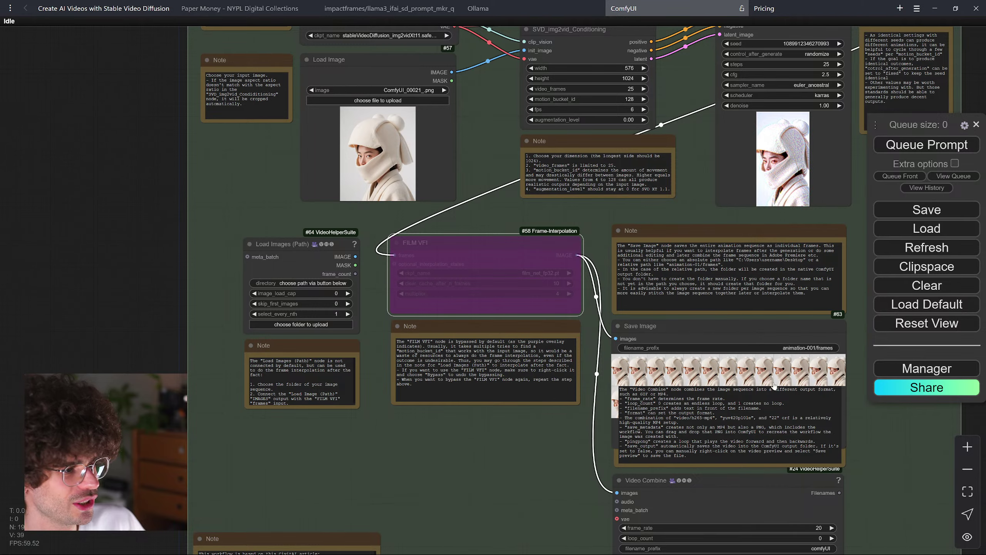
pyautogui.moveTo(852, 425); pyautogui.dragTo(721, 187)
pyautogui.moveTo(756, 400); pyautogui.dragTo(716, 175)
pyautogui.scroll(-3, 716, 176)
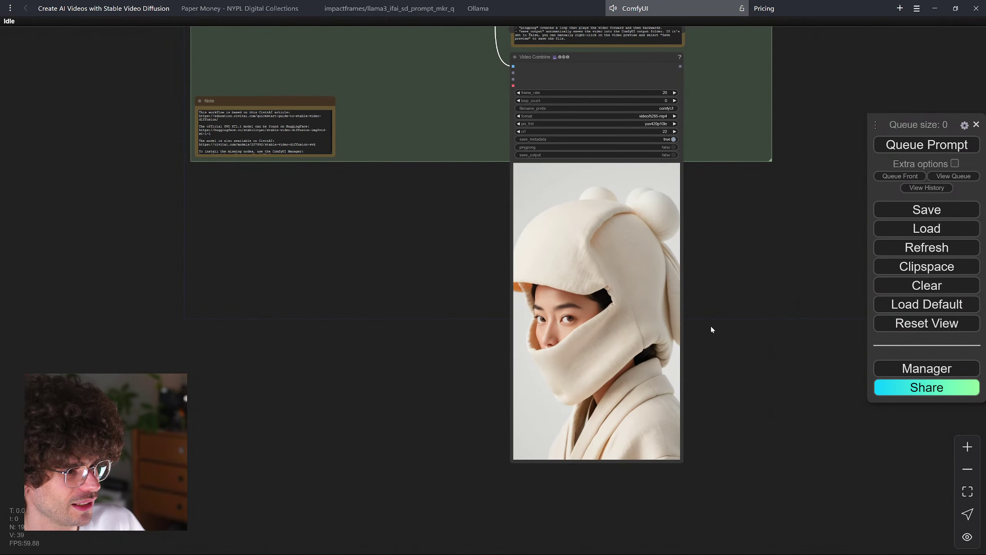
pyautogui.scroll(4, 701, 343)
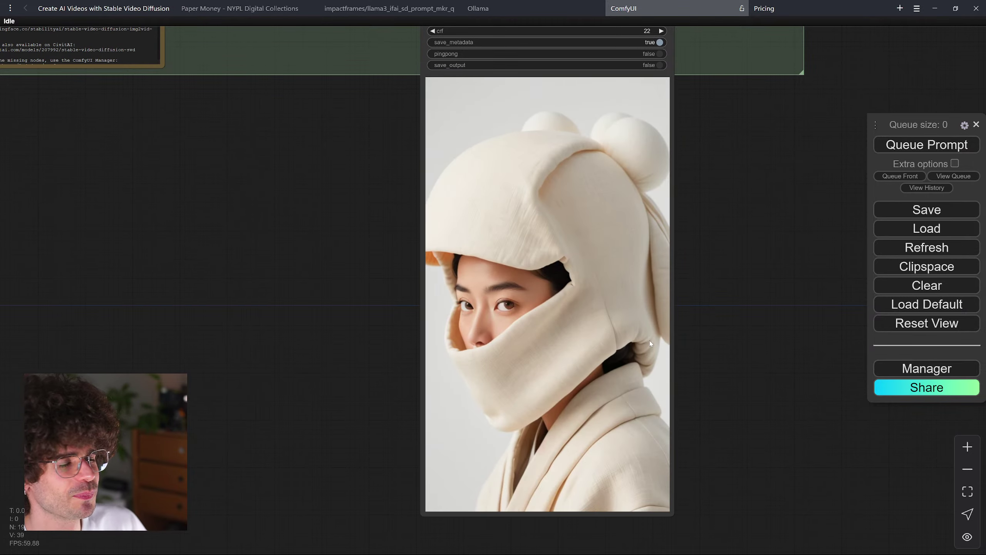
# - Save the Video Combine node's video preview to the SanDisk 1000 (D:) drive as comfyUI_00001.mp4
pyautogui.rightClick(589, 235)
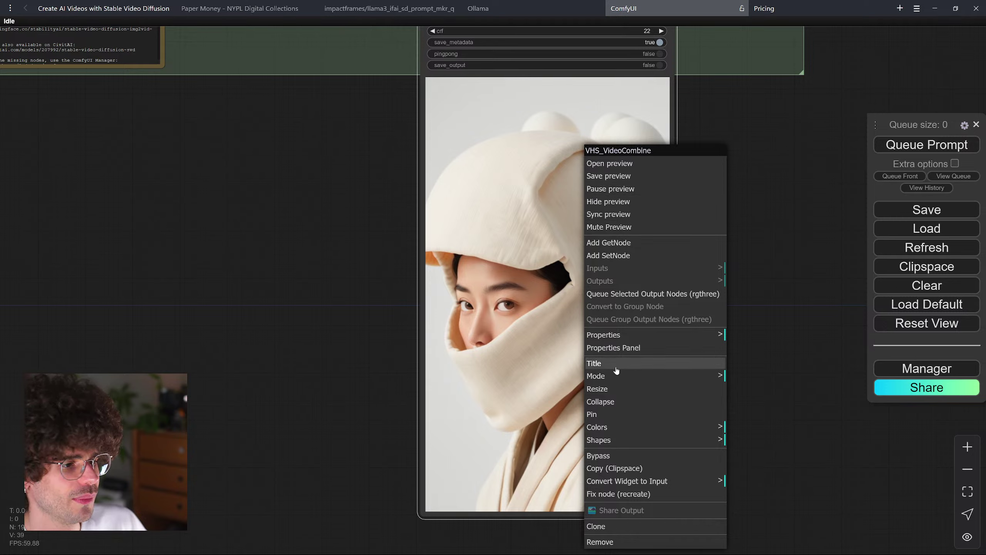
pyautogui.rightClick(541, 375)
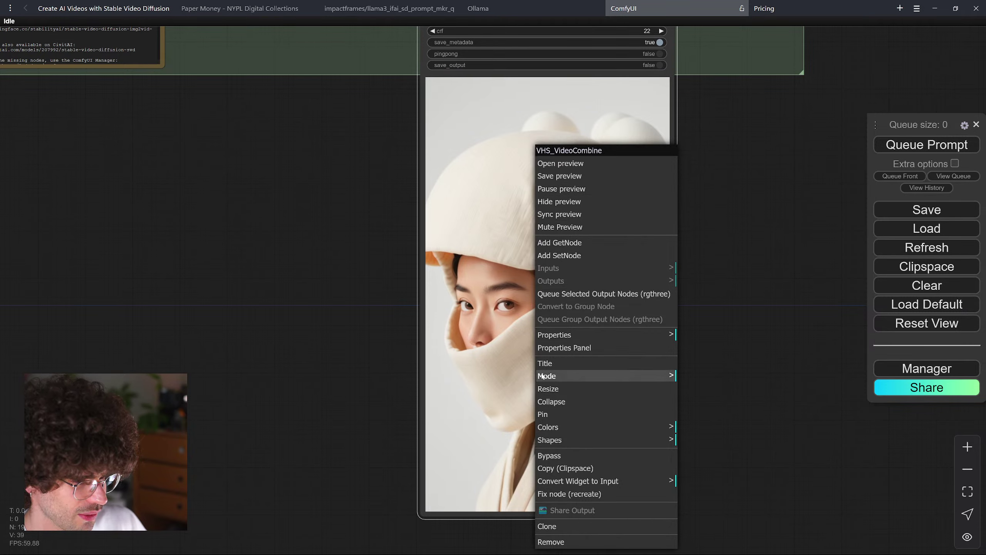
pyautogui.click(584, 179)
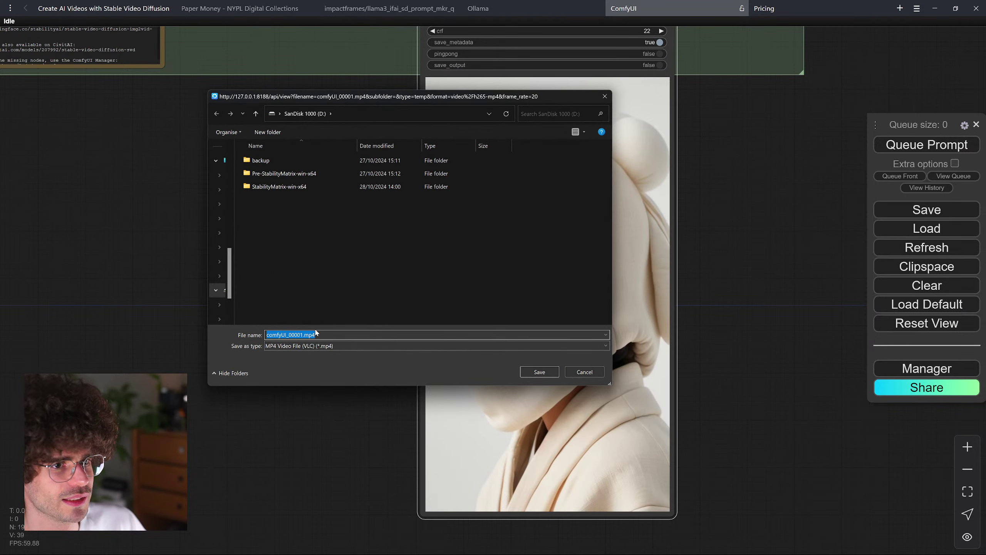
pyautogui.click(539, 372)
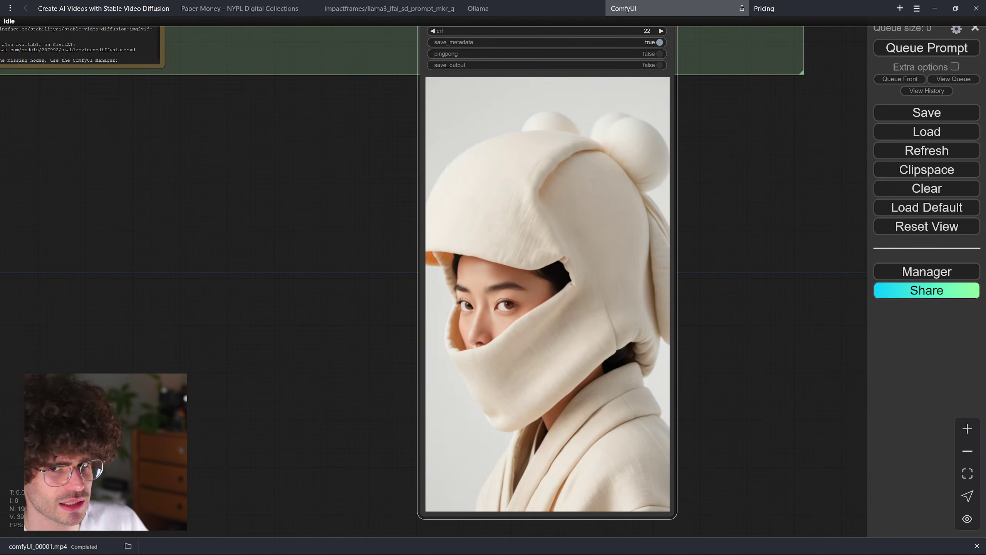
# - Switch to the file explorer and check the individual frames in the output folder's animation-001 subfolder
pyautogui.moveTo(257, 169); pyautogui.dragTo(235, 277)
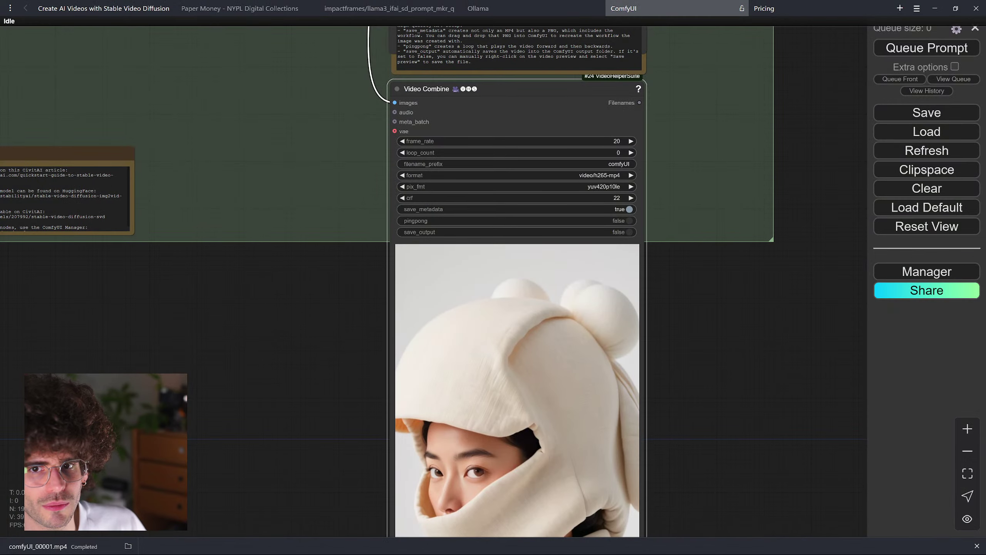
pyautogui.hotkey('alt', 'Tab')
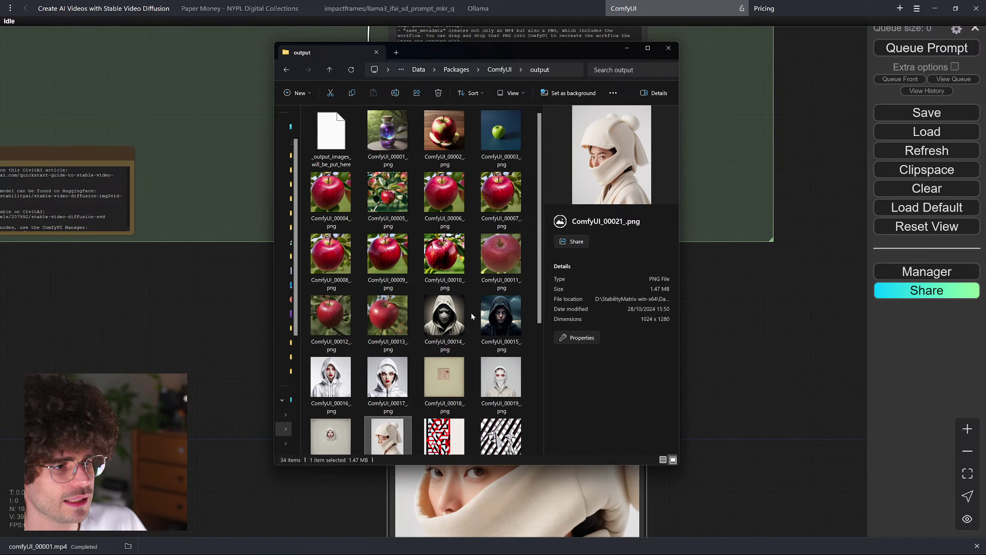
pyautogui.scroll(-5, 445, 233)
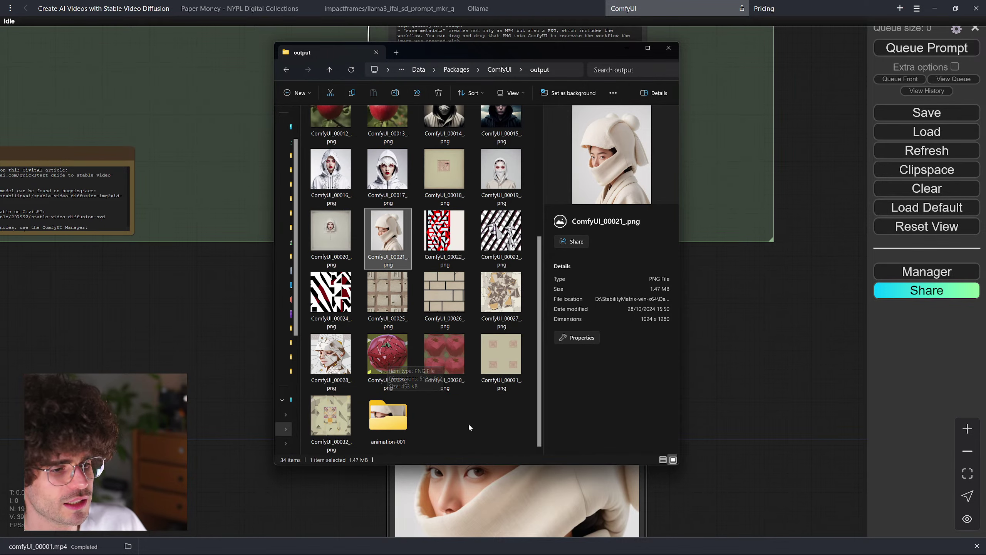
pyautogui.click(404, 426)
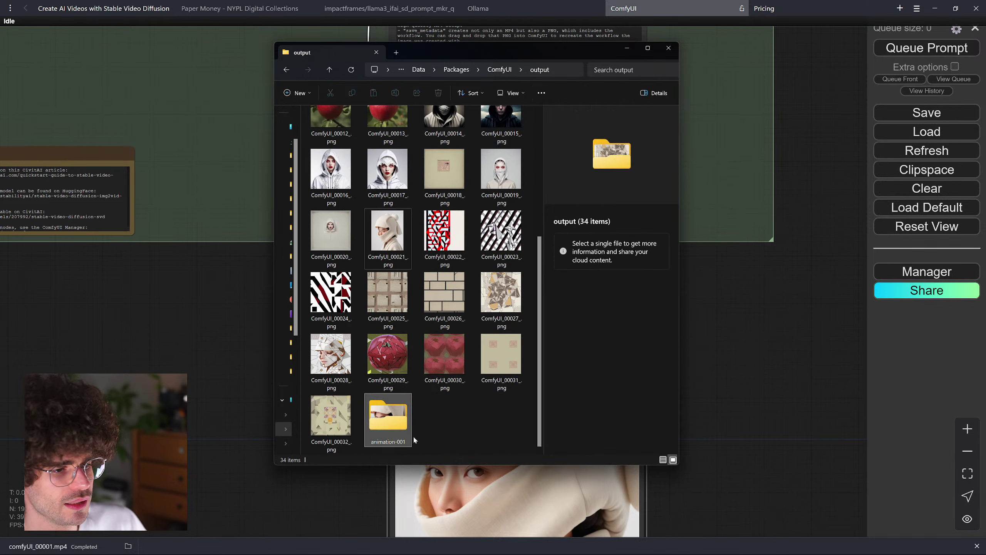
pyautogui.click(484, 431)
pyautogui.doubleClick(390, 410)
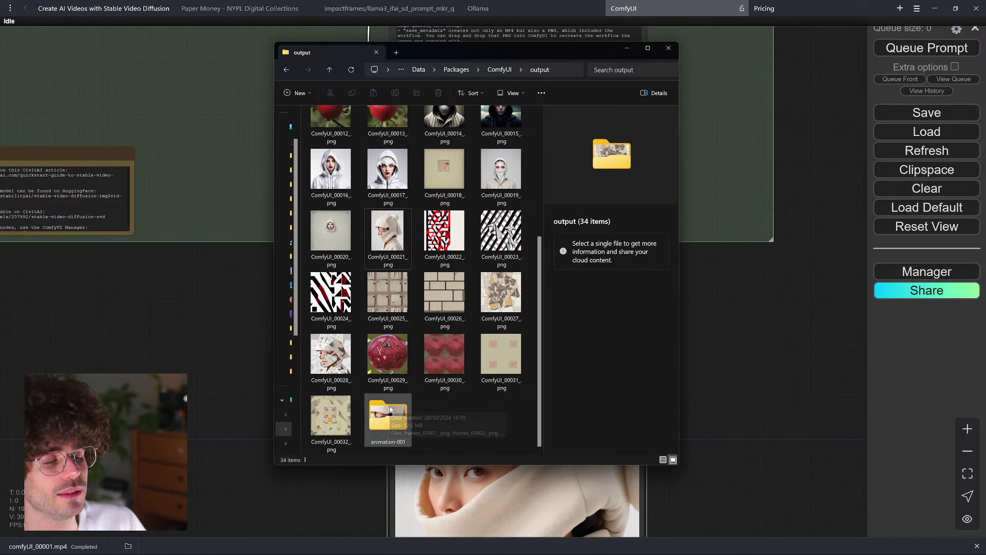
pyautogui.click(327, 154)
pyautogui.scroll(-3, 442, 319)
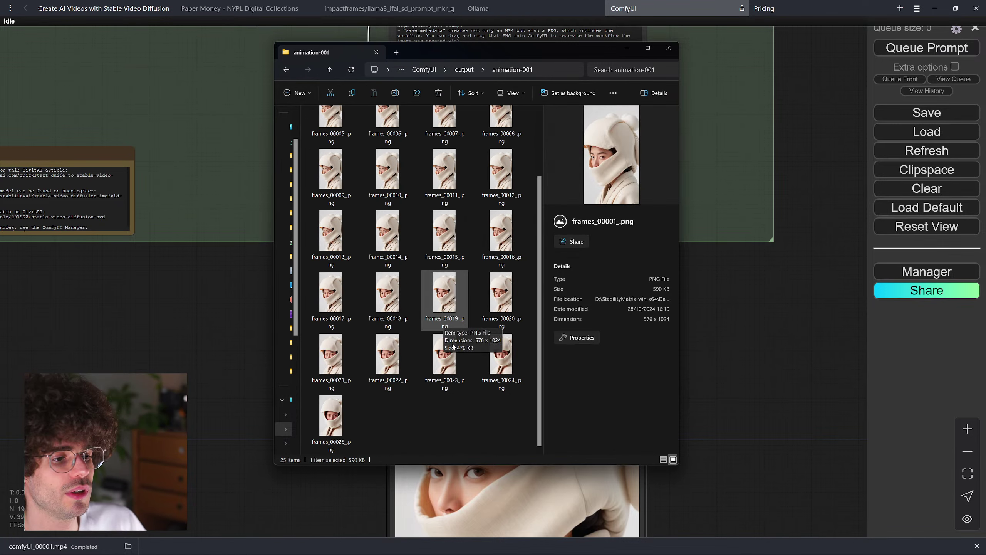
pyautogui.keyDown('shift'); pyautogui.click(330, 417); pyautogui.keyUp('shift')
pyautogui.click(452, 429)
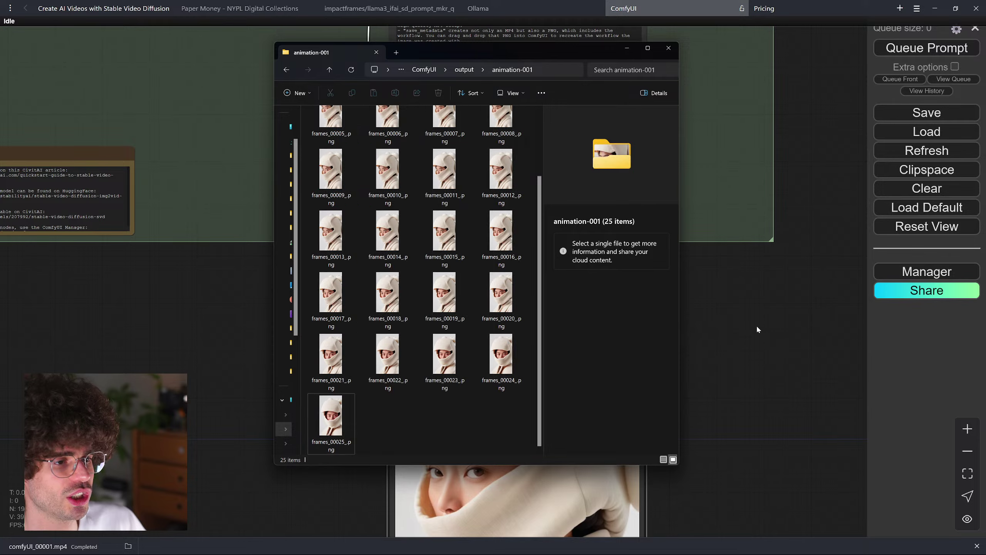
# - Return to ComfyUI and look over the Save Image node's frame previews and the nearby notes
pyautogui.click(757, 324)
pyautogui.scroll(5, 711, 450)
pyautogui.scroll(2, 685, 291)
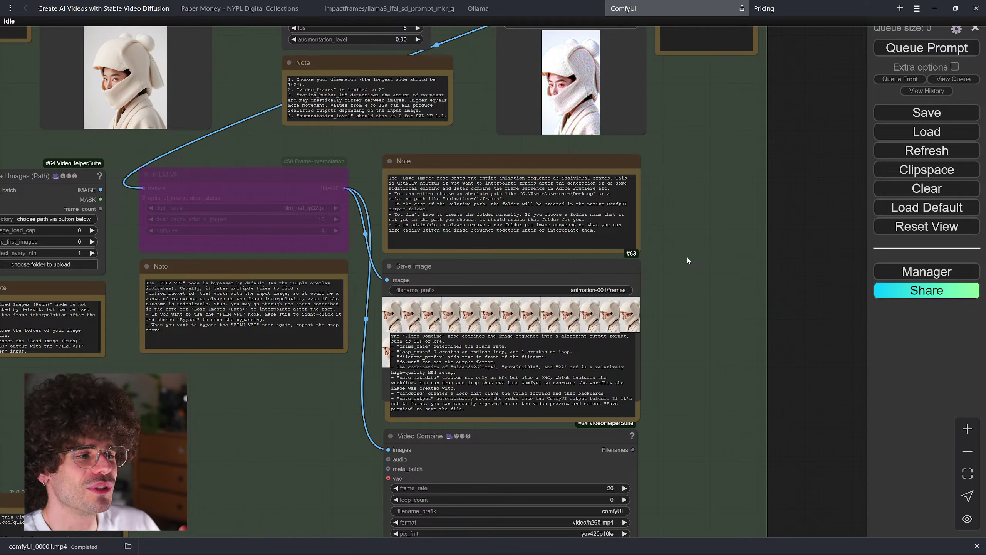
# - Go back from the blog article to the ComfyUI Guide presentation and move to its first slide in the slide overview
pyautogui.click(62, 7)
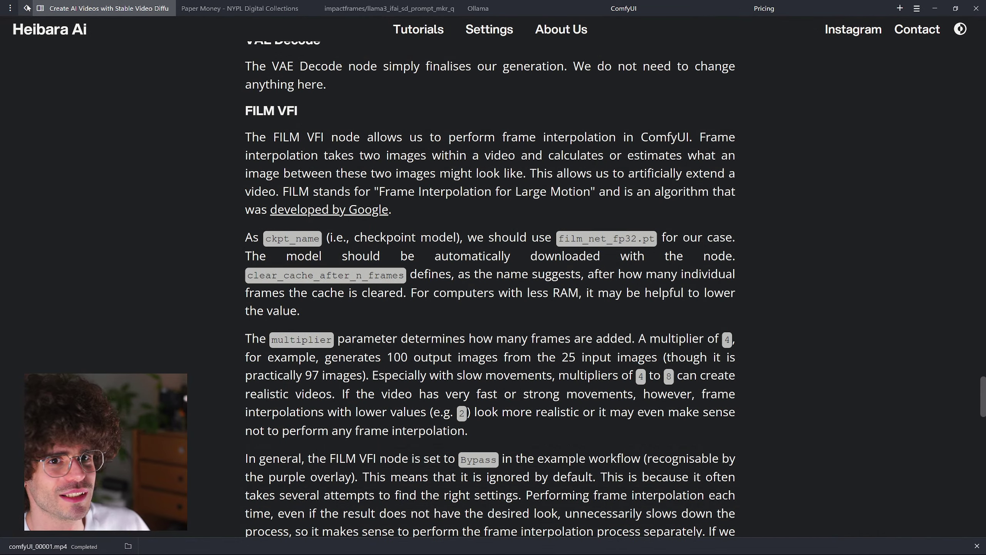
pyautogui.click(25, 8)
pyautogui.press('Escape')
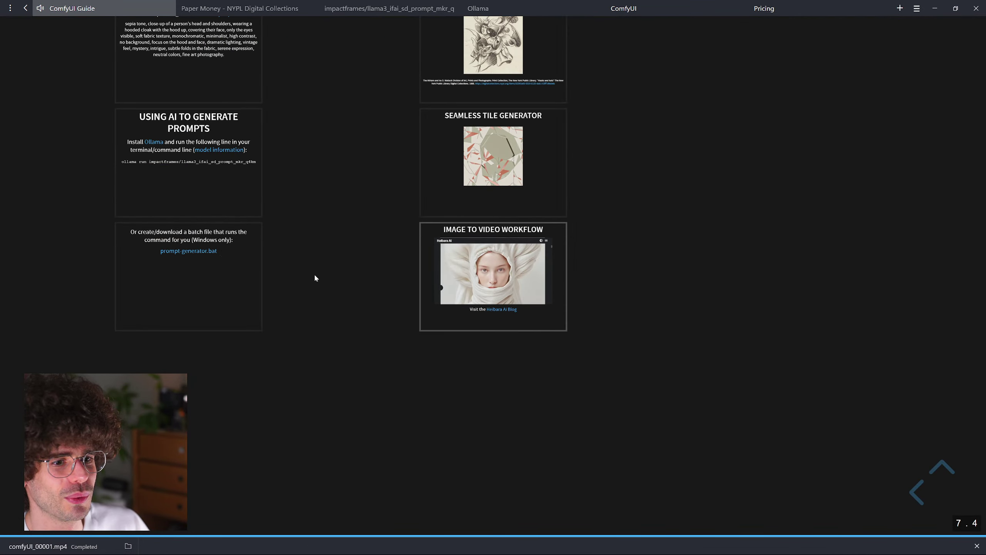
pyautogui.click(917, 493)
pyautogui.click(918, 493)
pyautogui.click(918, 492)
pyautogui.click(921, 497)
pyautogui.click(921, 496)
pyautogui.click(921, 497)
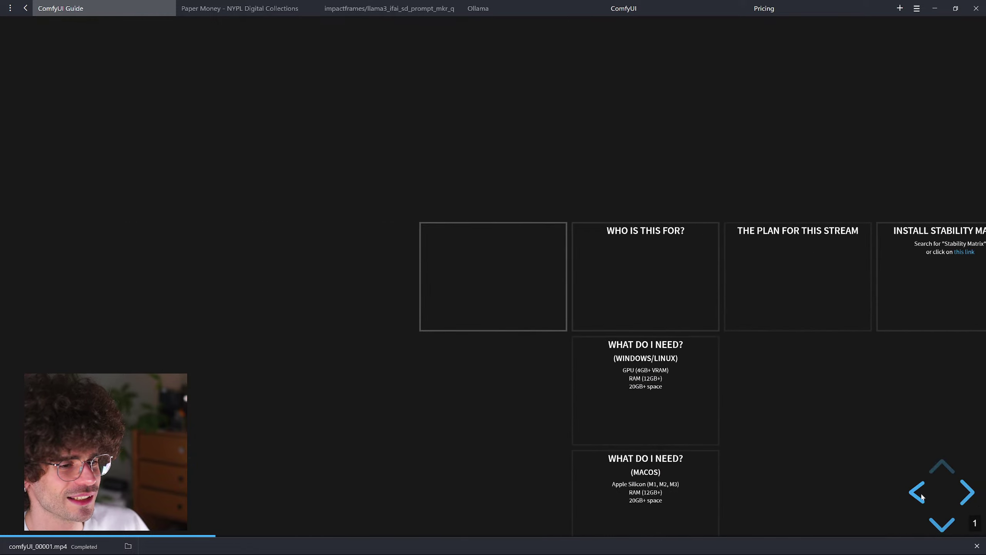
# - Open the Generative AI ComfyUI title slide and show the presentation in full screen
pyautogui.click(540, 288)
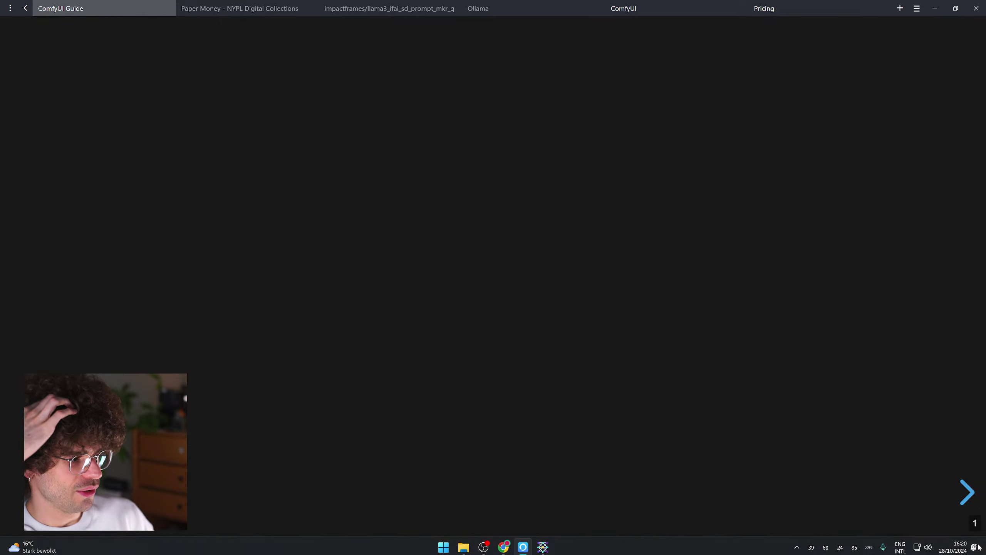
pyautogui.click(977, 546)
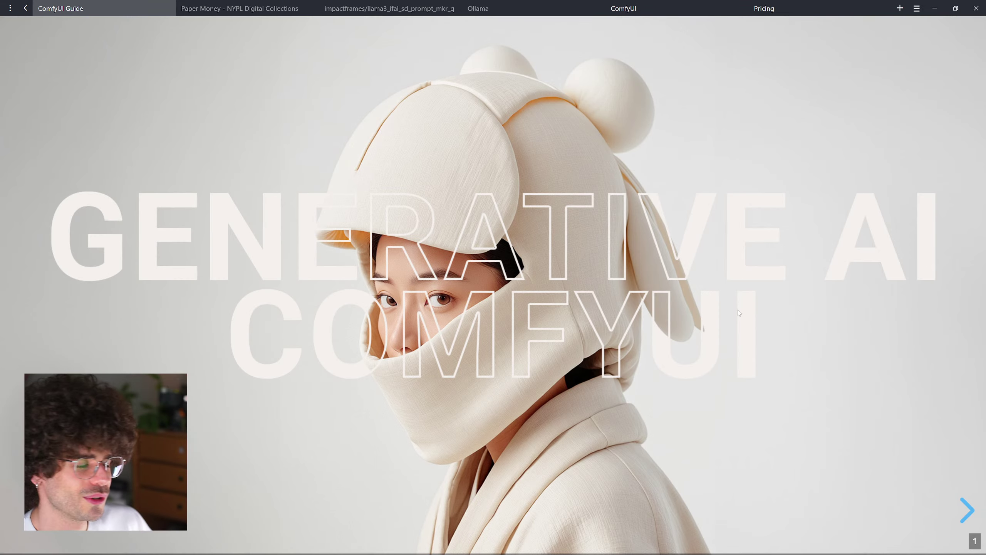
pyautogui.press('F11')
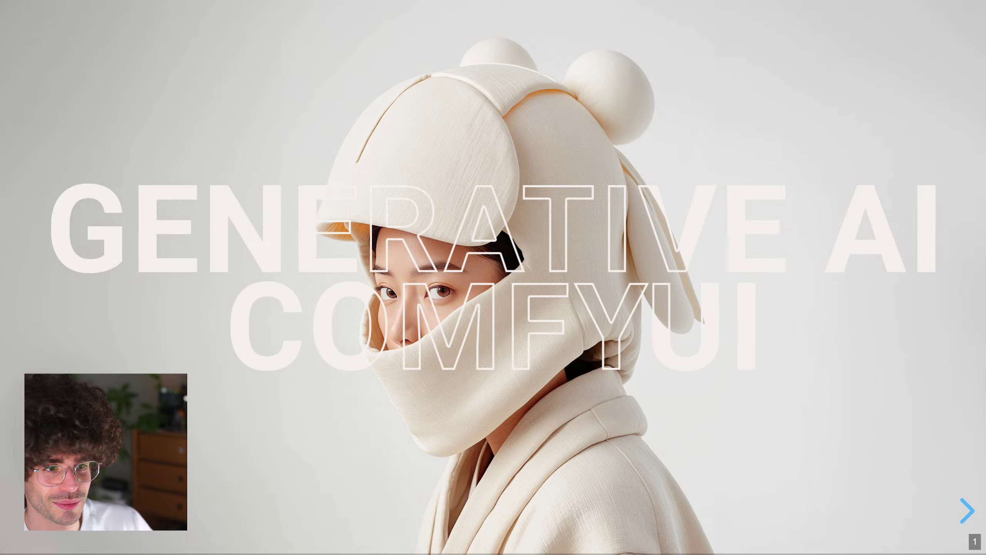
# - Review the "Who is this for?" slide and the Windows/Linux and macOS requirement slides
pyautogui.press('space')
pyautogui.press('space')
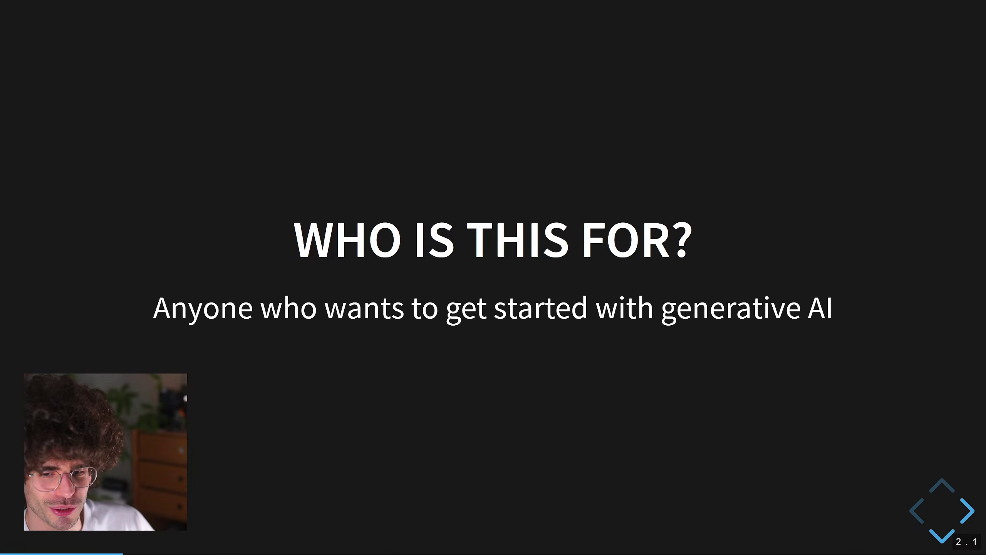
pyautogui.press('space')
pyautogui.press('space')
pyautogui.press('Up')
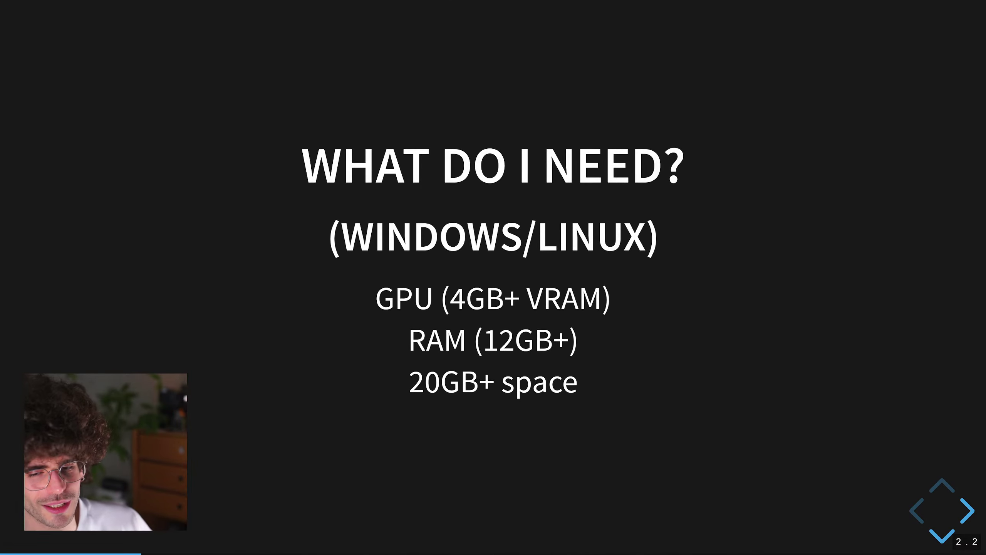
pyautogui.press('space')
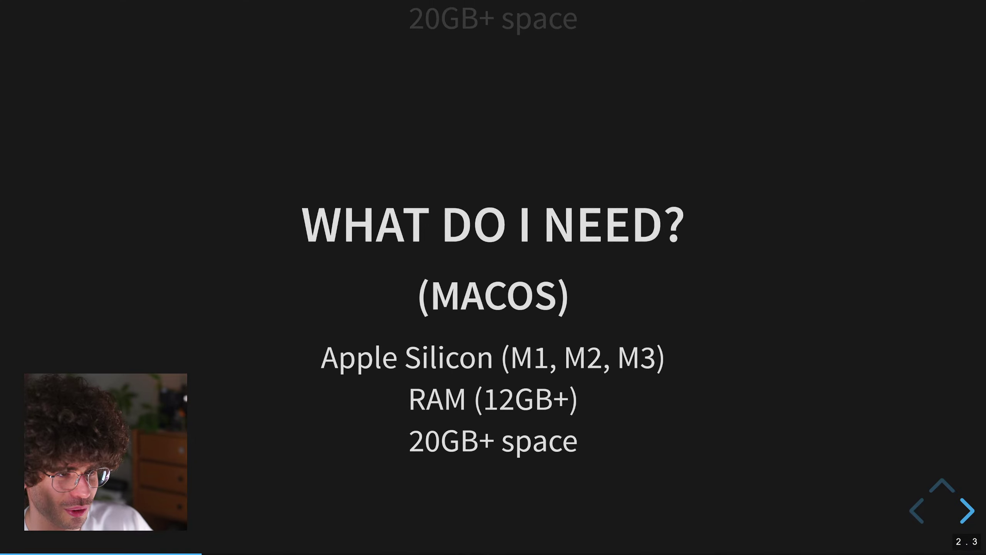
# - Advance to "The plan for this stream" slide and reveal its list up to generating the image from the thumbnail
pyautogui.press('space')
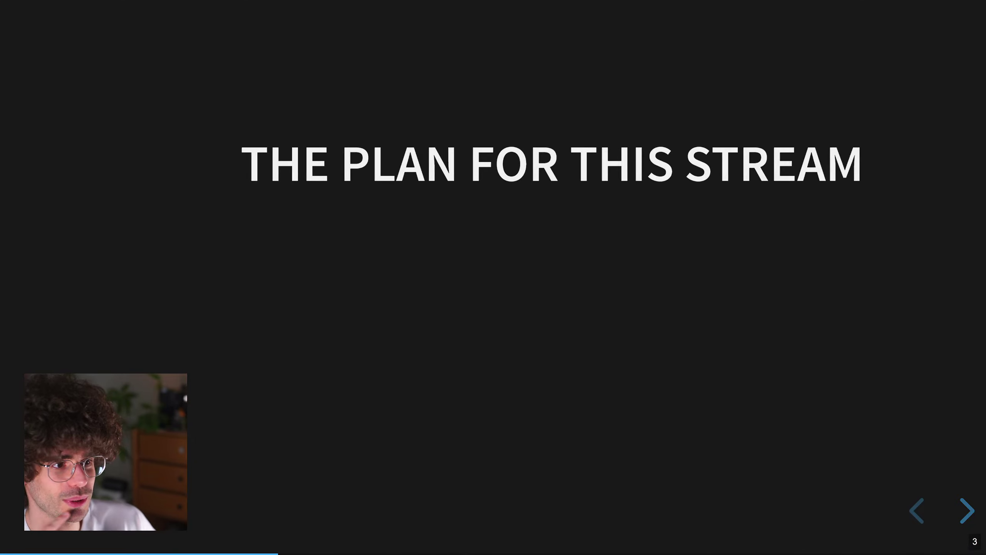
pyautogui.press('space')
pyautogui.press('space')
pyautogui.press('space')
pyautogui.press('Up')
pyautogui.press('Up')
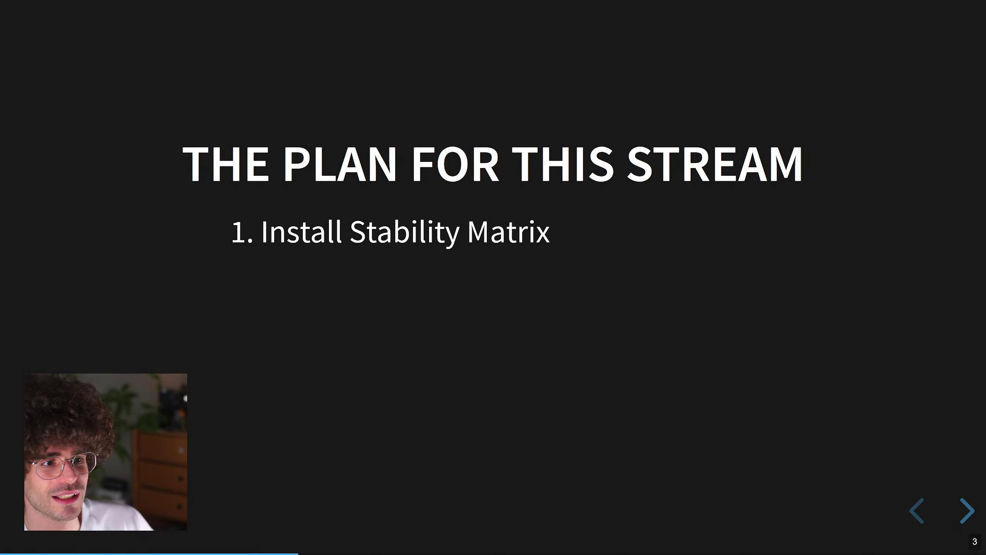
pyautogui.press('space')
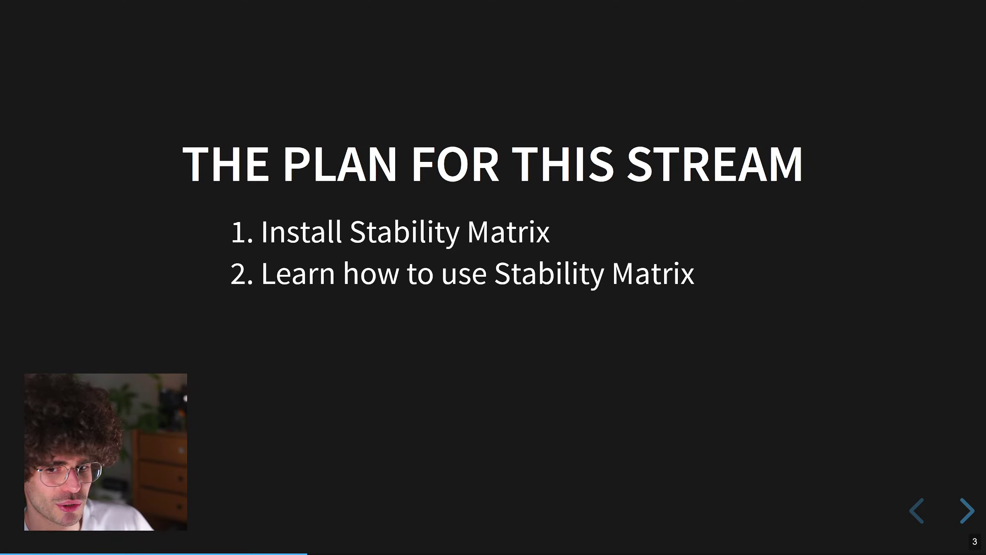
pyautogui.press('space')
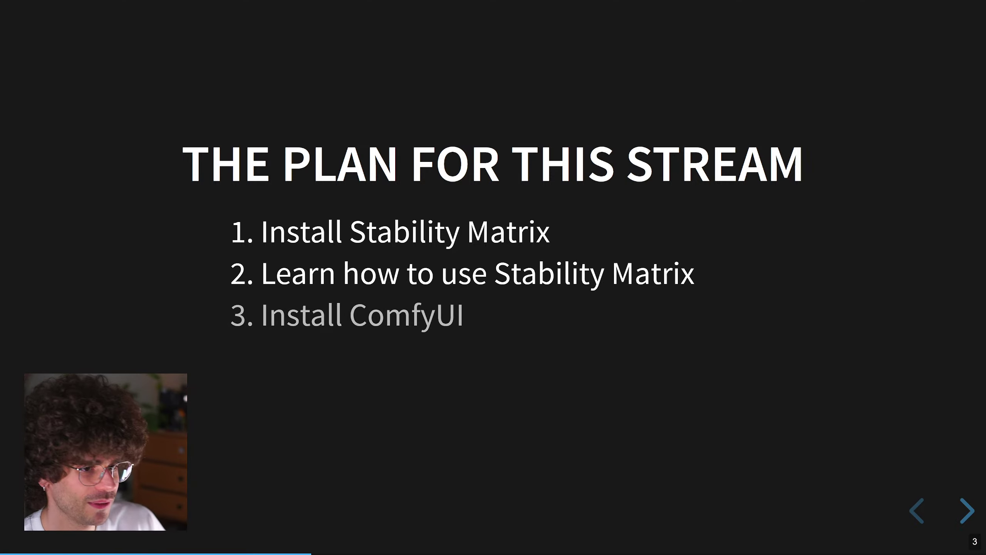
pyautogui.press('space')
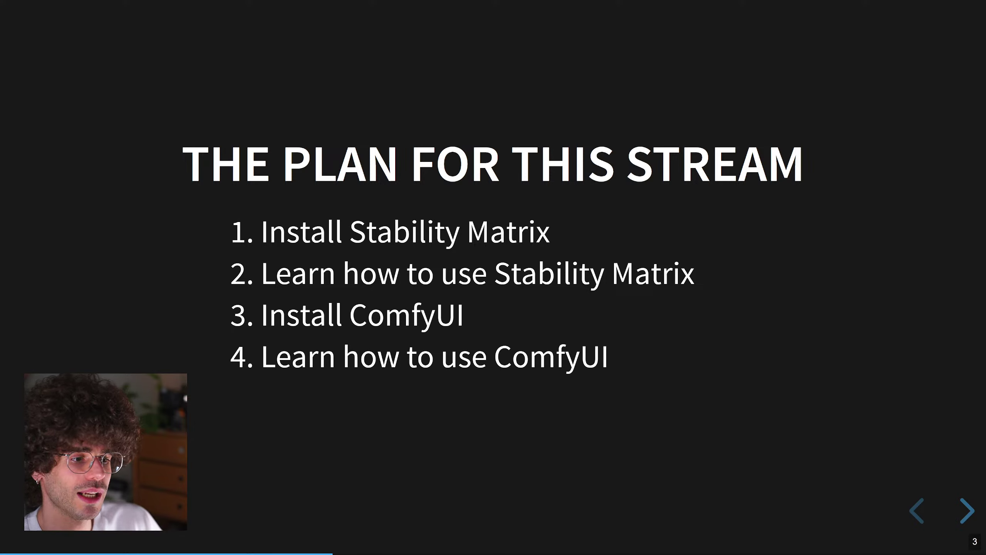
pyautogui.press('space')
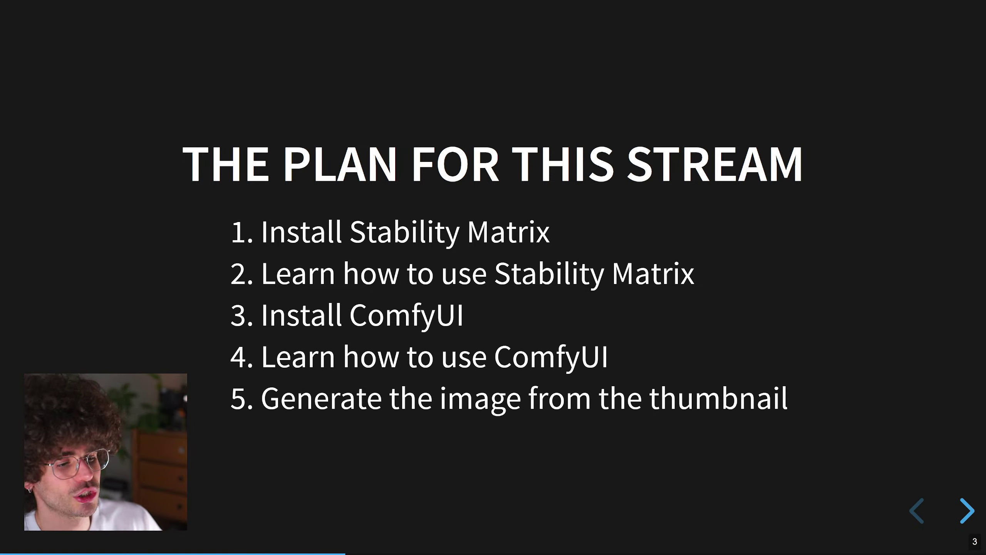